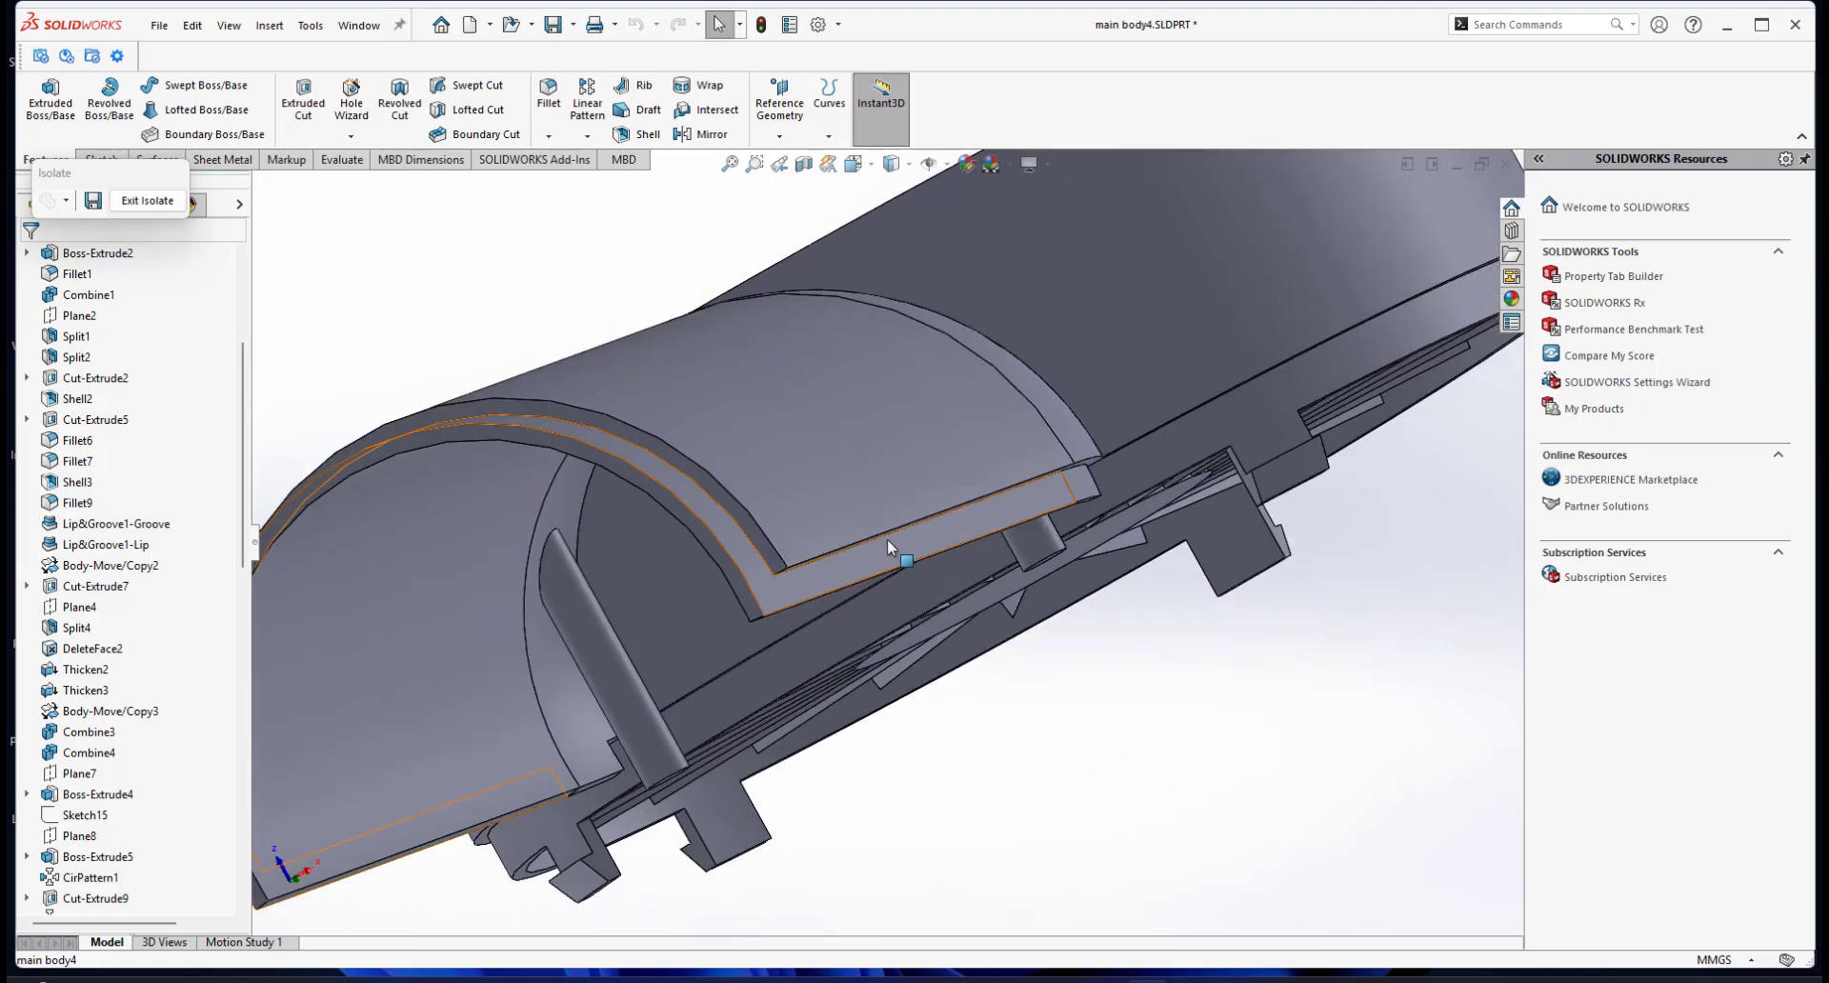
# Step: Create a reference plane offset 30 mm from the Right Plane
pyautogui.moveTo(894, 558); pyautogui.dragTo(862, 539, button='middle')
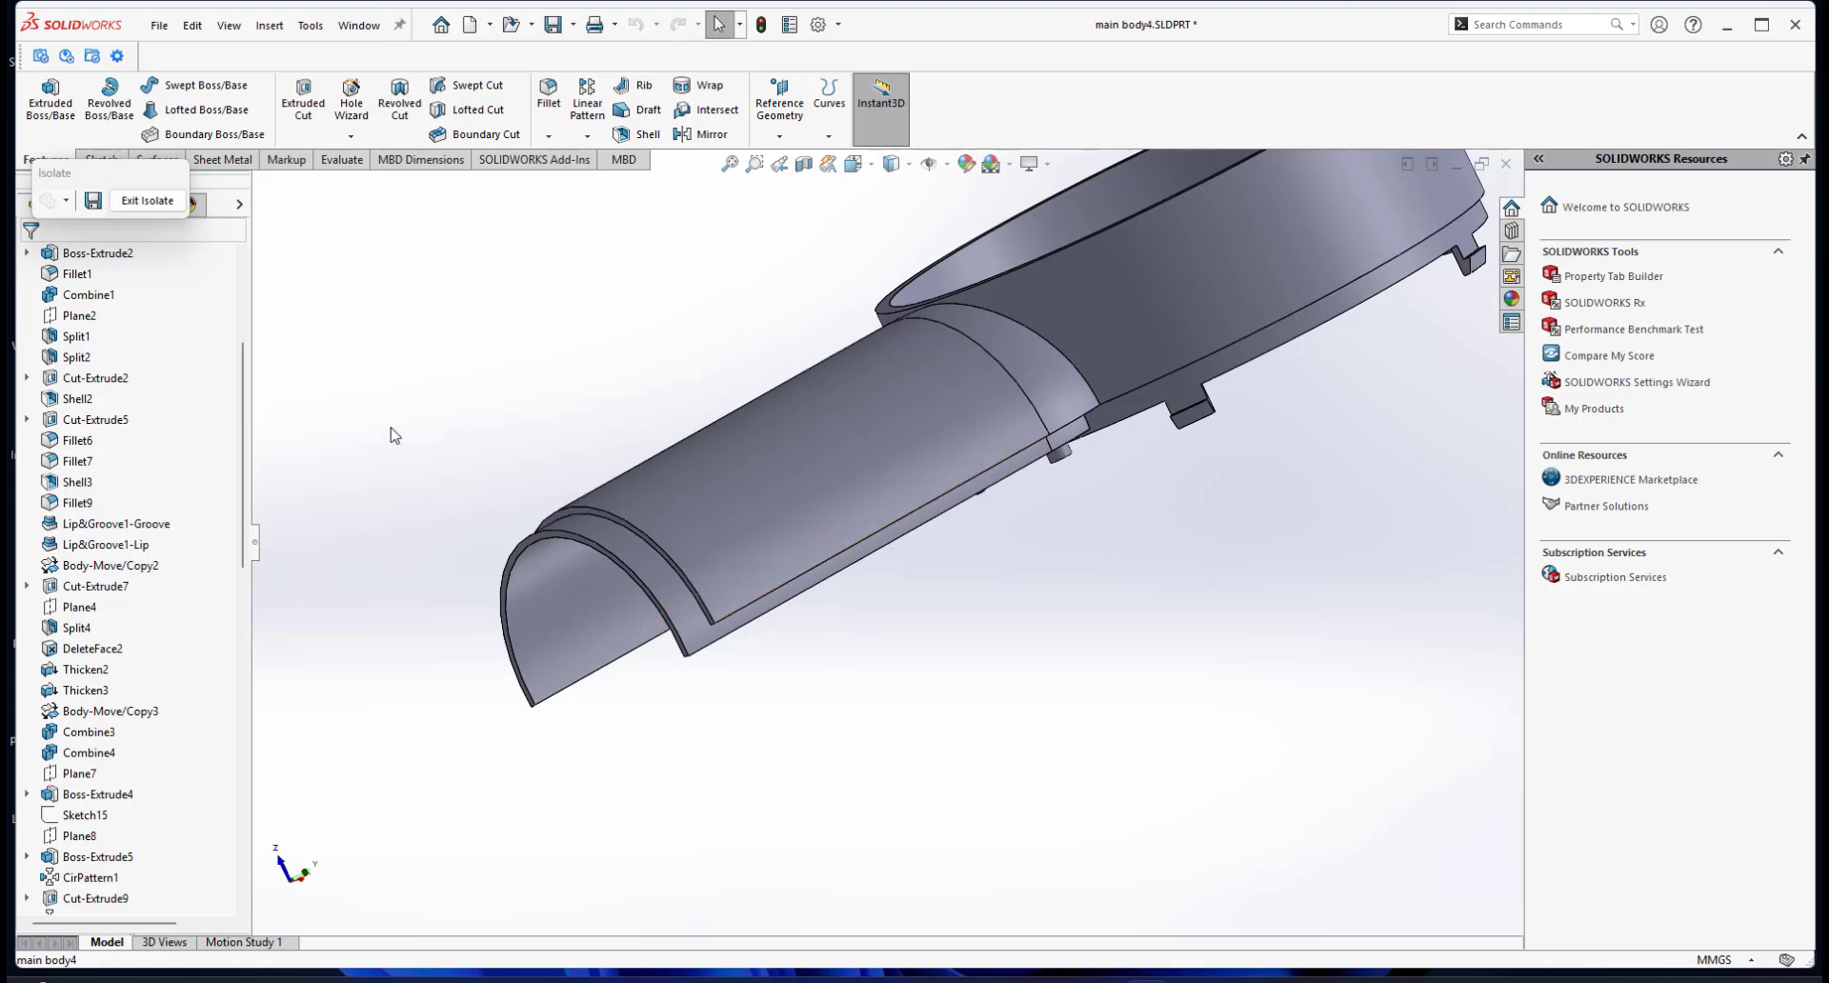
pyautogui.scroll(4, 250, 275)
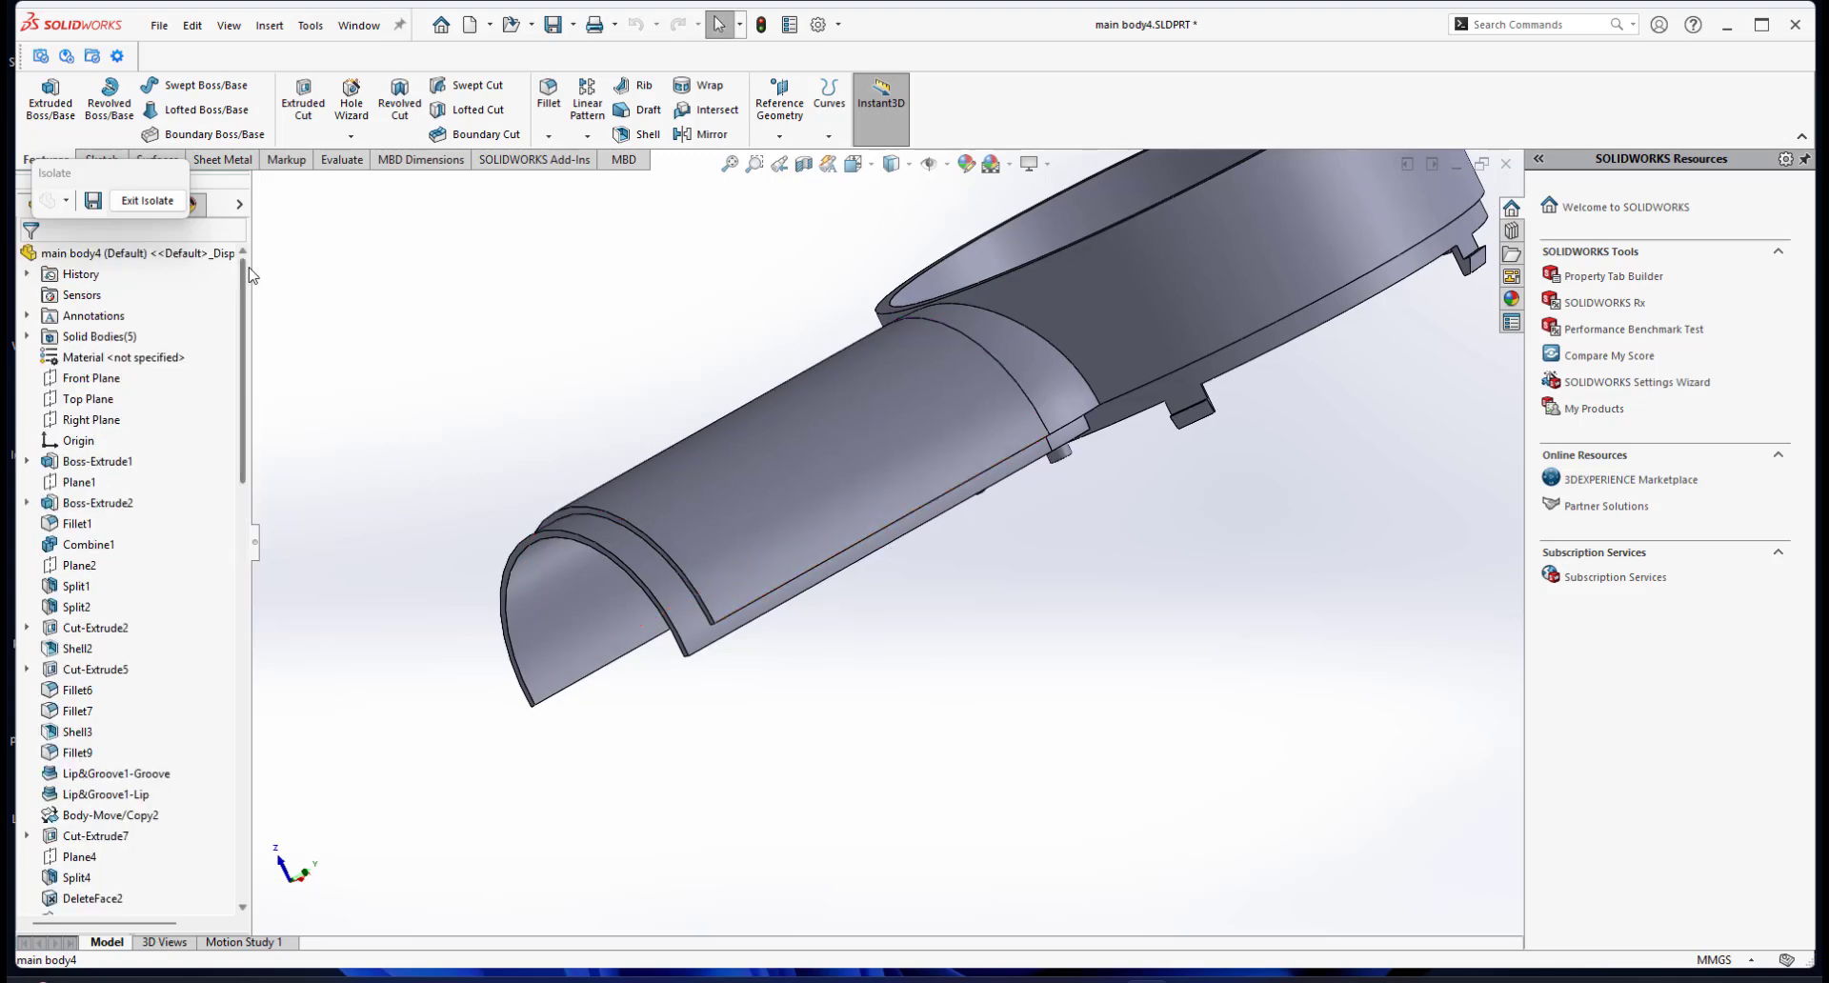
pyautogui.click(91, 419)
pyautogui.moveTo(838, 476); pyautogui.dragTo(919, 448, button='middle')
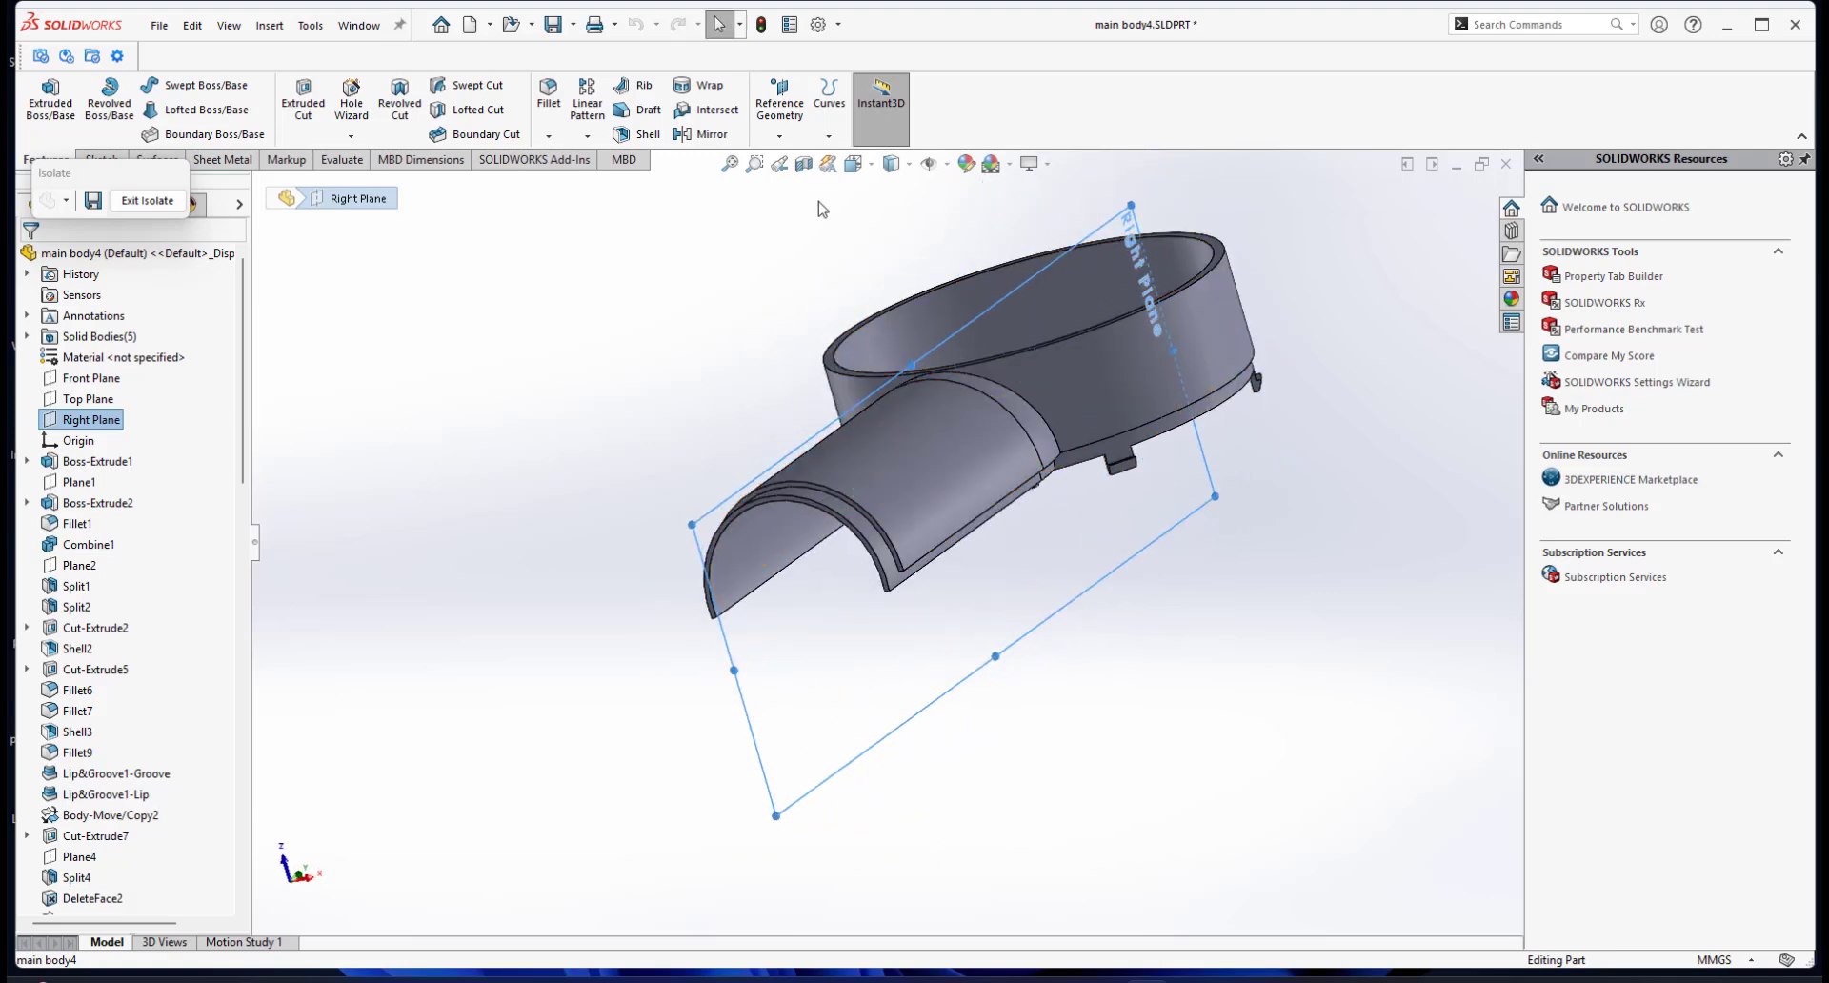
pyautogui.click(781, 138)
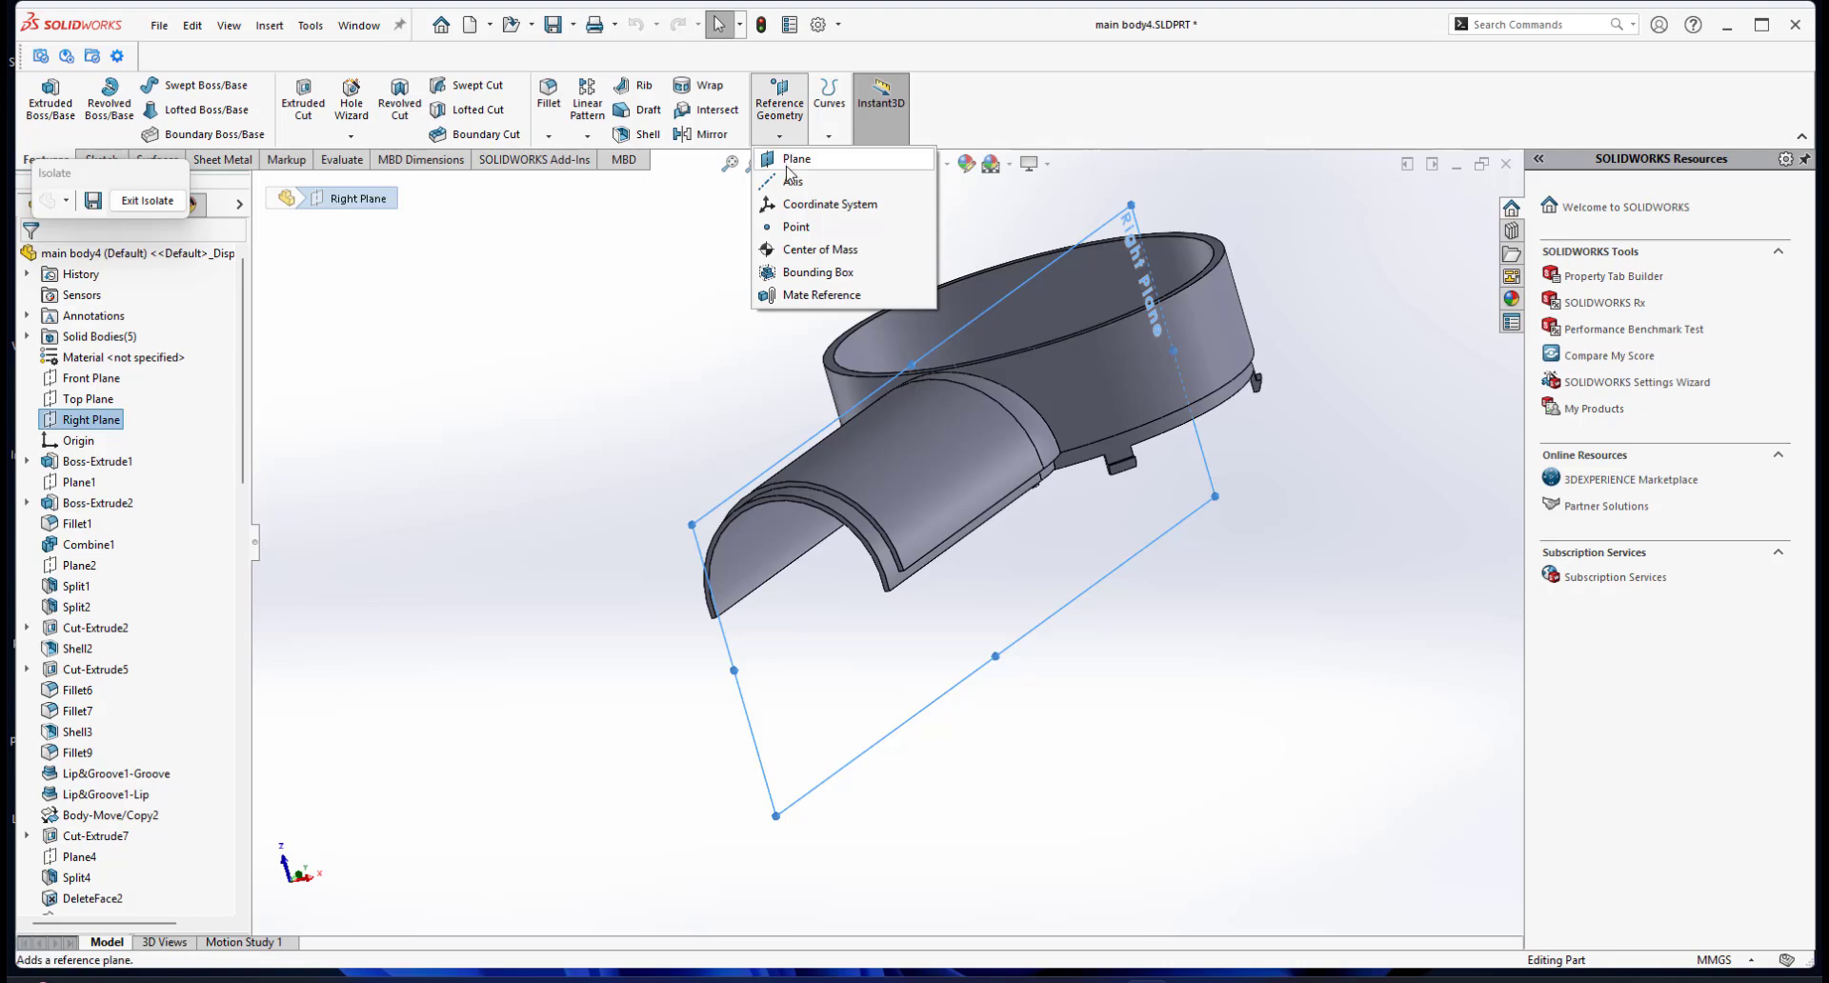
pyautogui.click(798, 155)
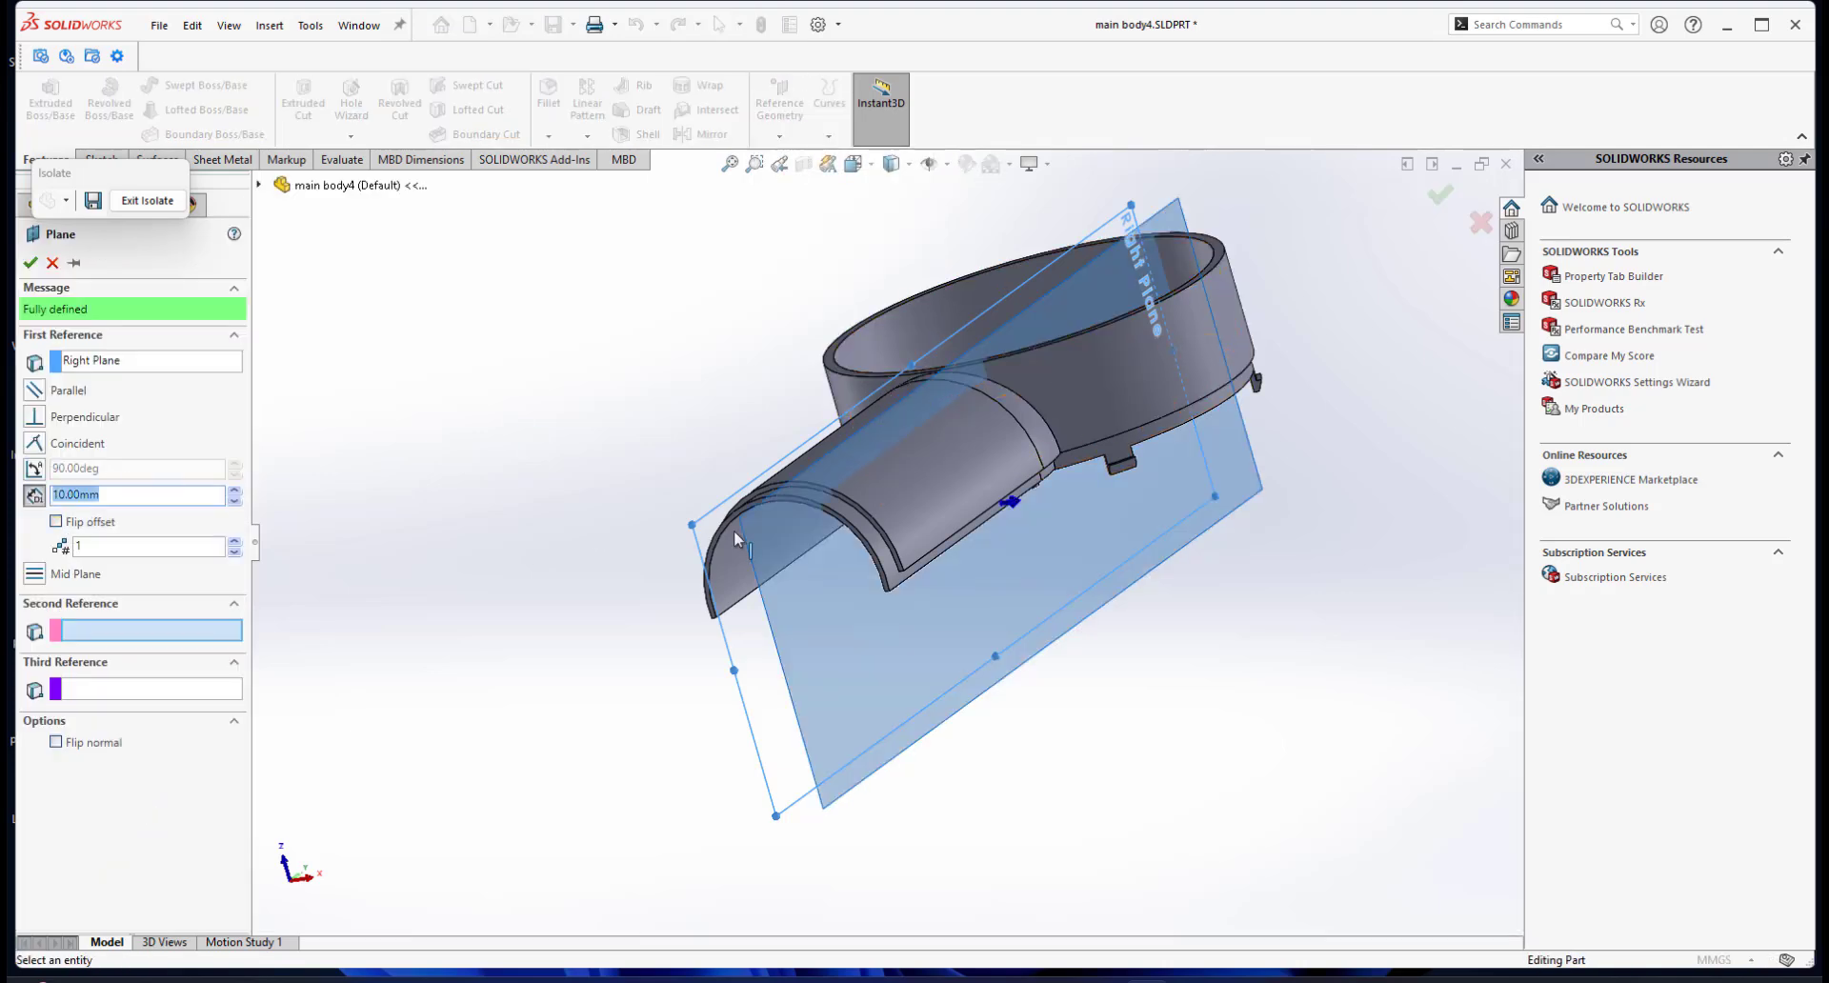
pyautogui.moveTo(735, 536); pyautogui.dragTo(252, 638, button='middle')
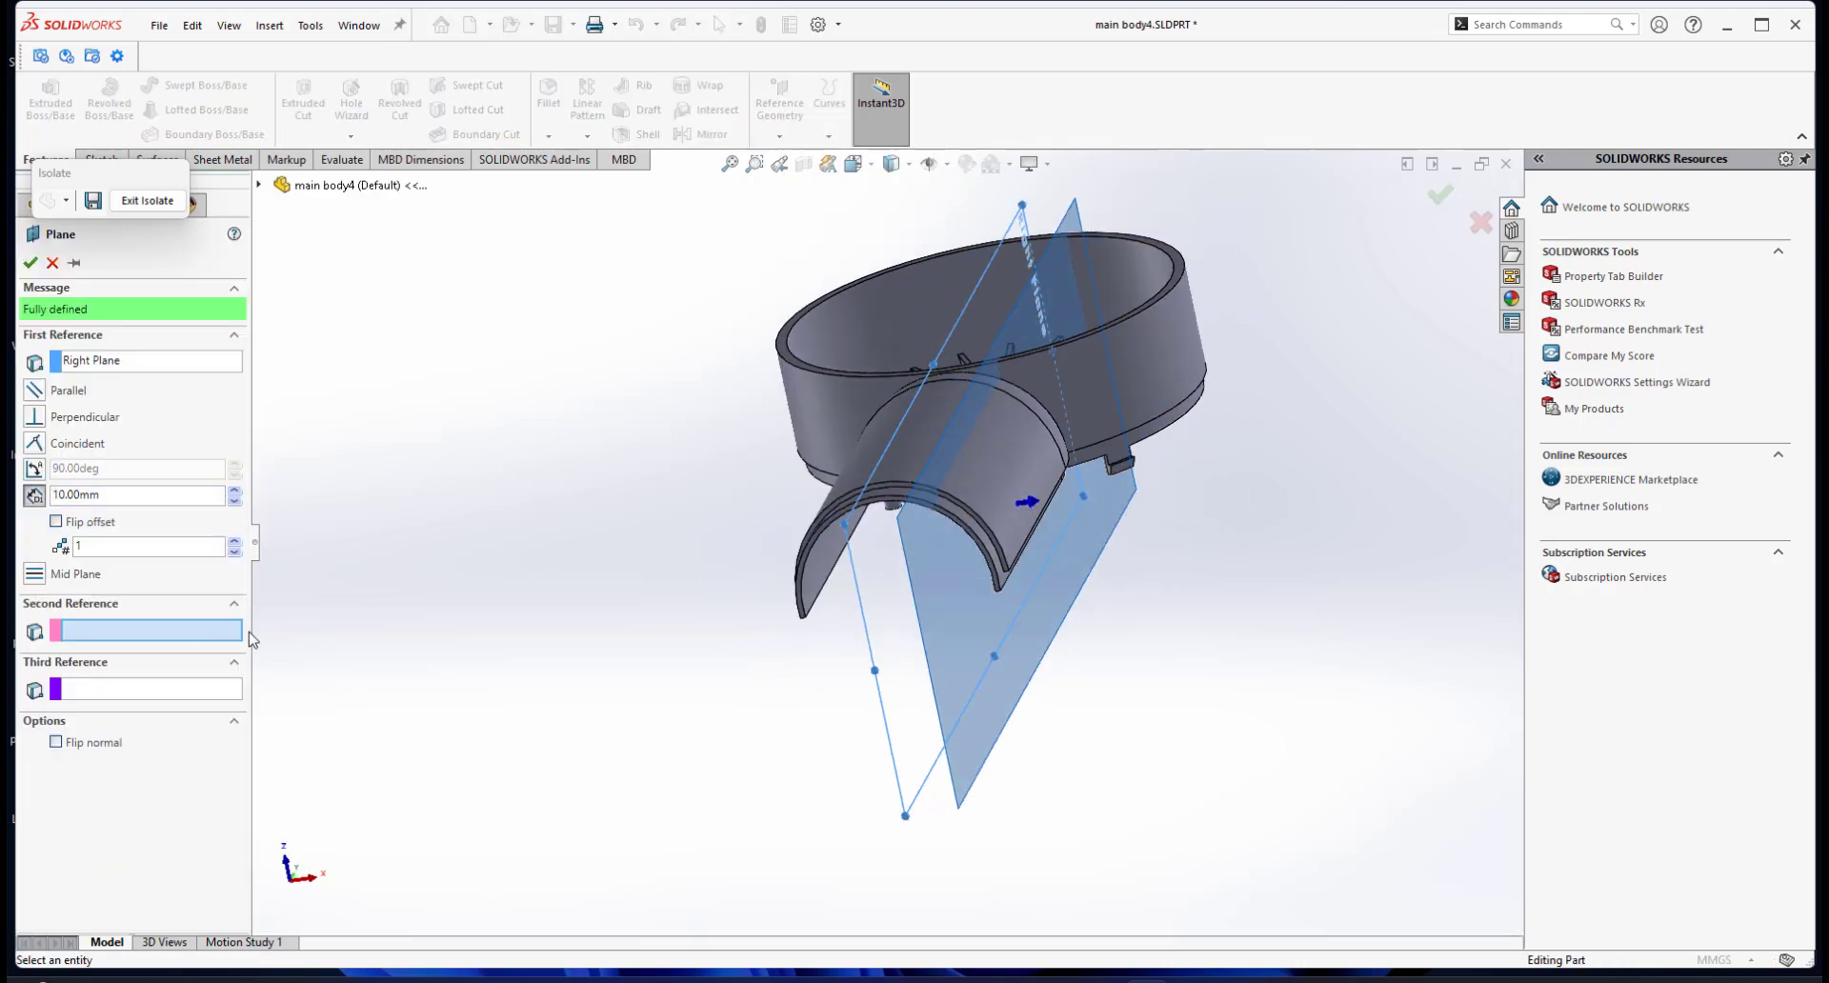
pyautogui.click(233, 492)
pyautogui.click(233, 491)
pyautogui.moveTo(878, 588); pyautogui.dragTo(891, 710, button='middle')
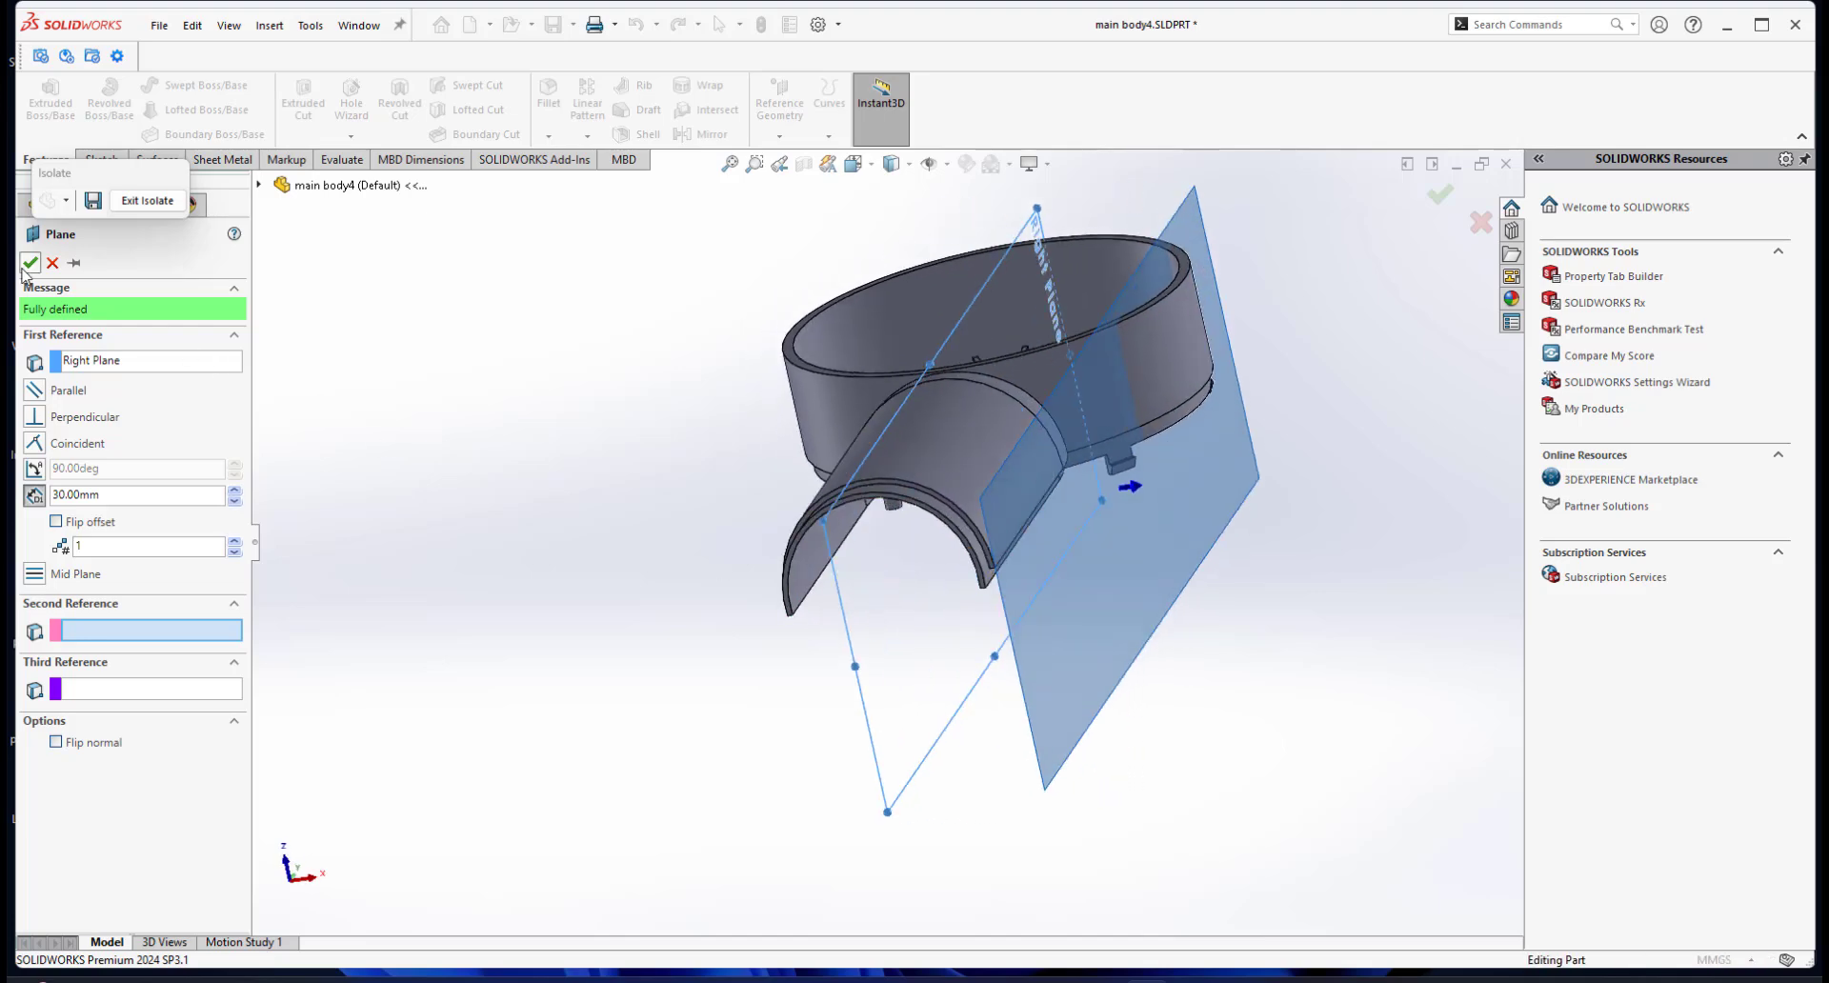
pyautogui.click(27, 266)
# Step: Start a new sketch on the new offset plane beside the half-round tube
pyautogui.moveTo(812, 412); pyautogui.dragTo(867, 615, button='middle')
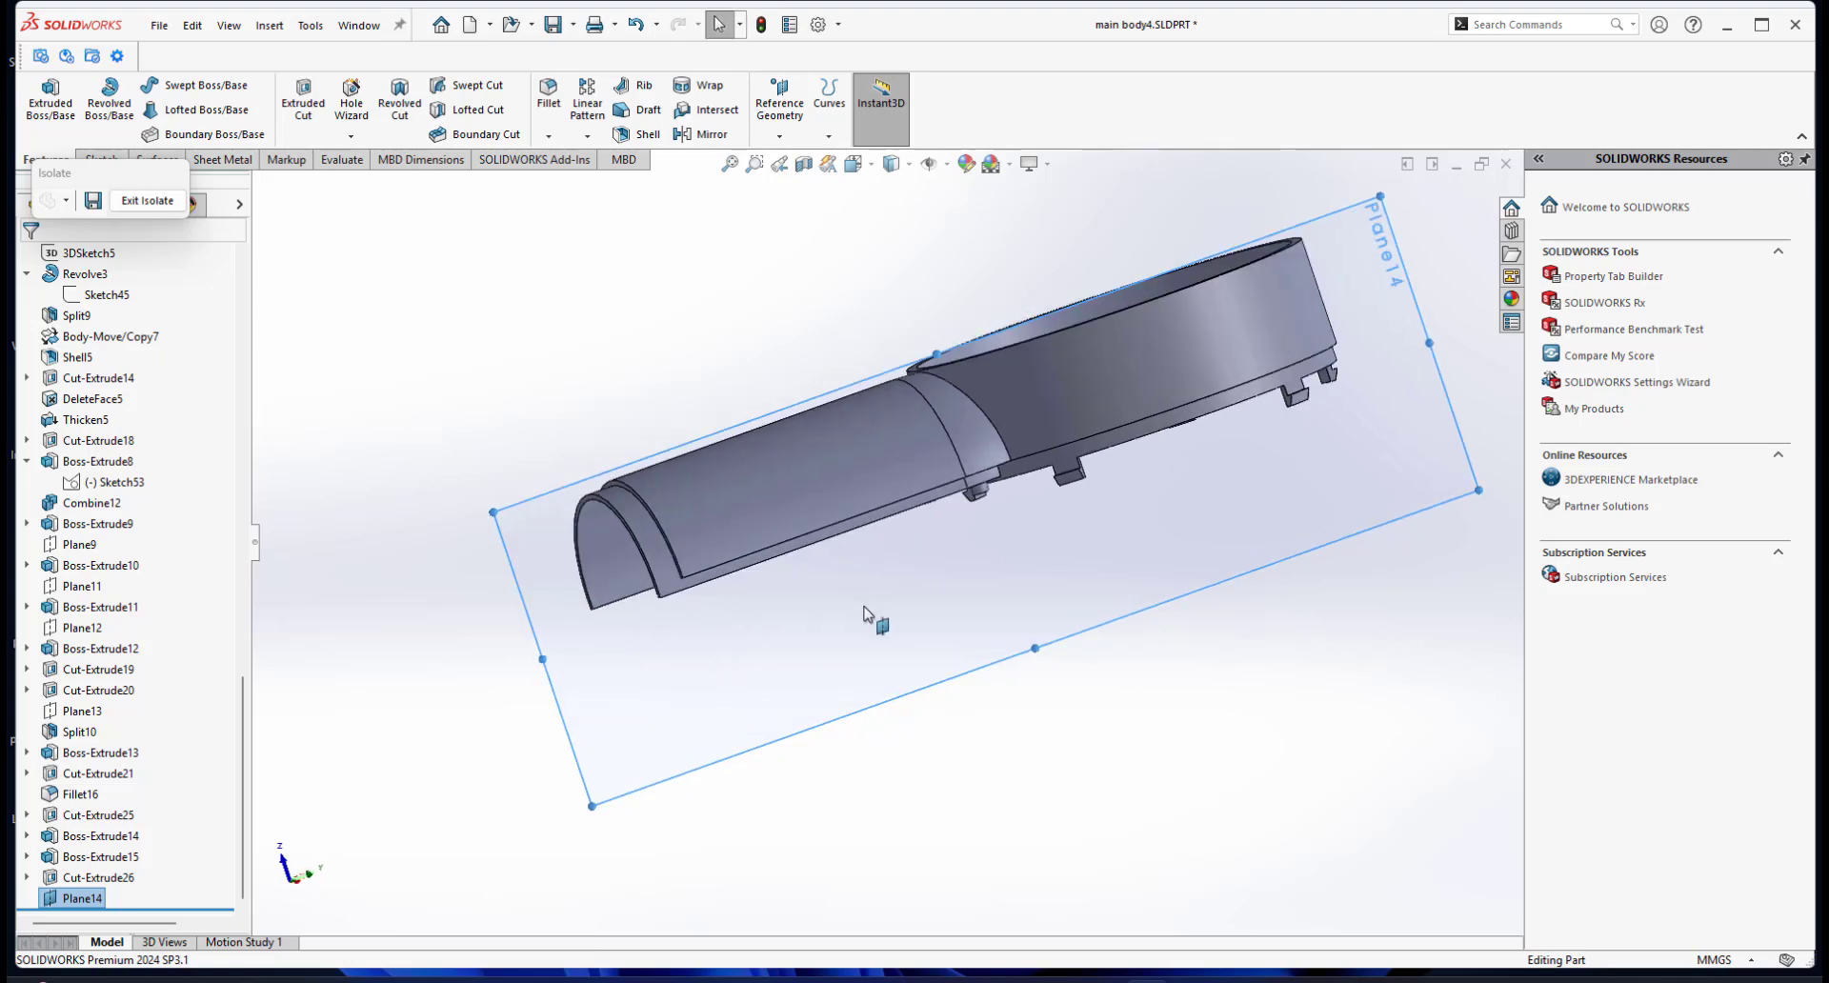
pyautogui.moveTo(772, 549); pyautogui.dragTo(877, 610, button='middle')
pyautogui.click(921, 667)
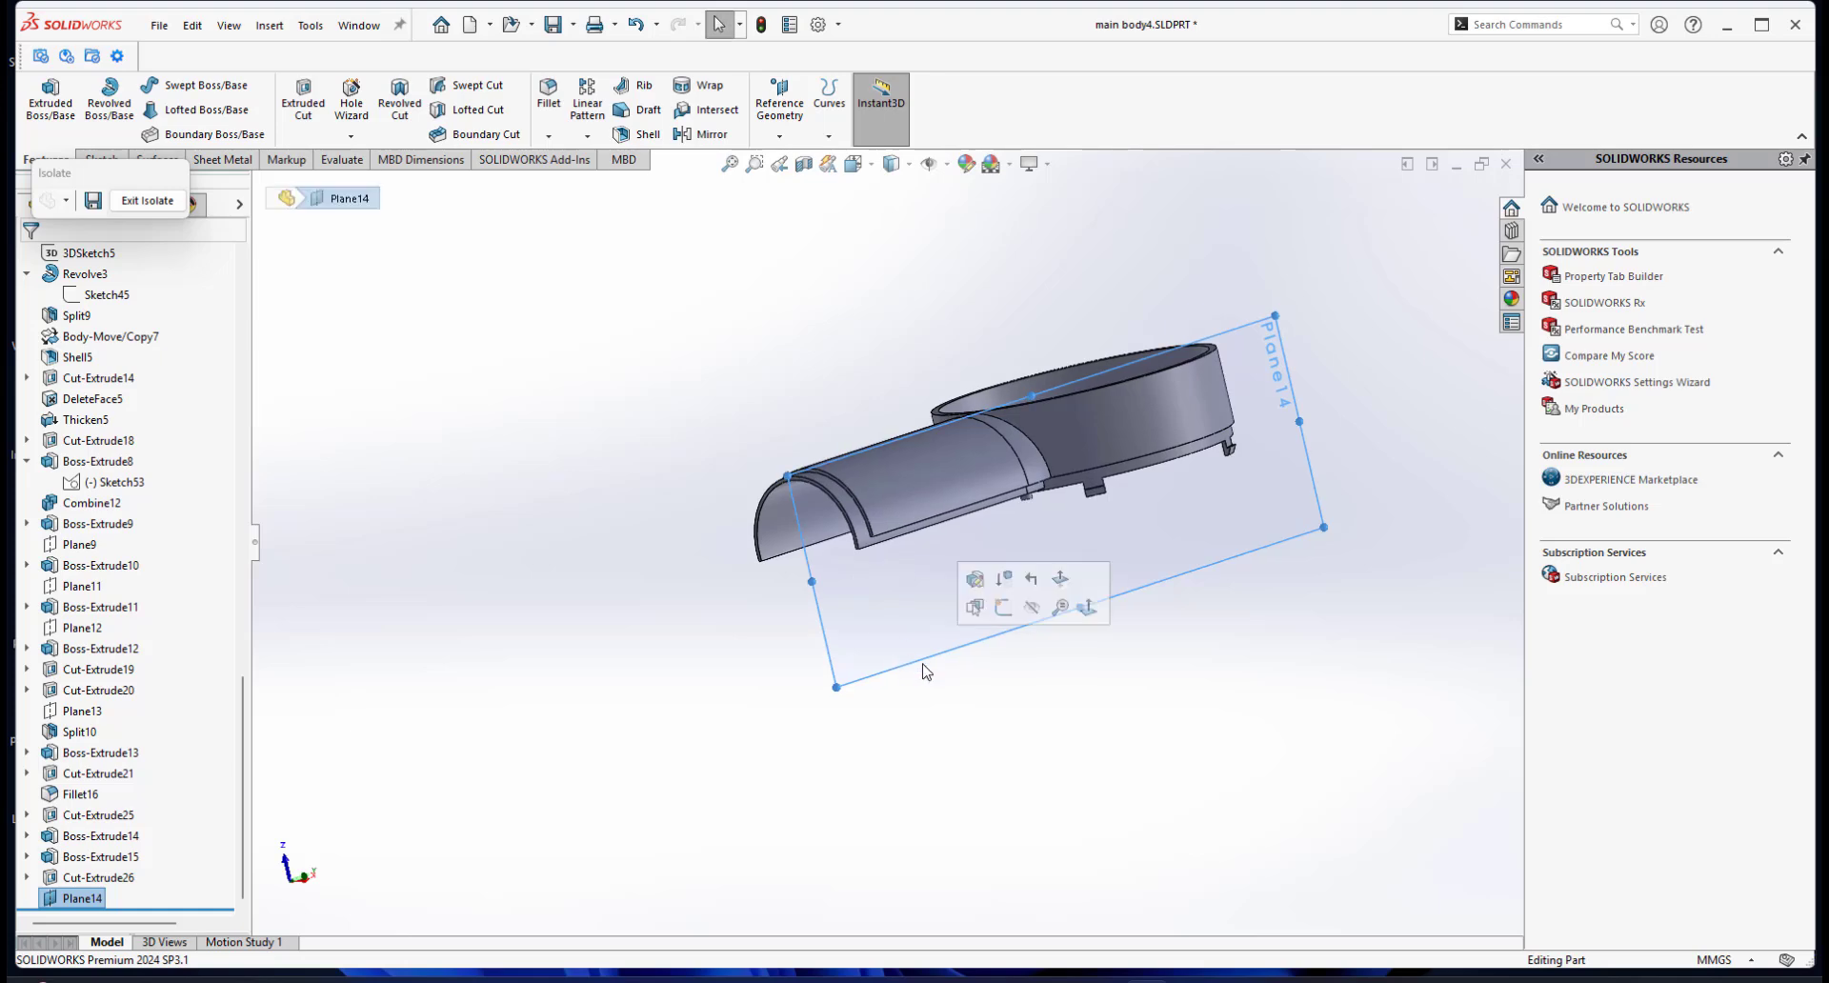
pyautogui.click(999, 606)
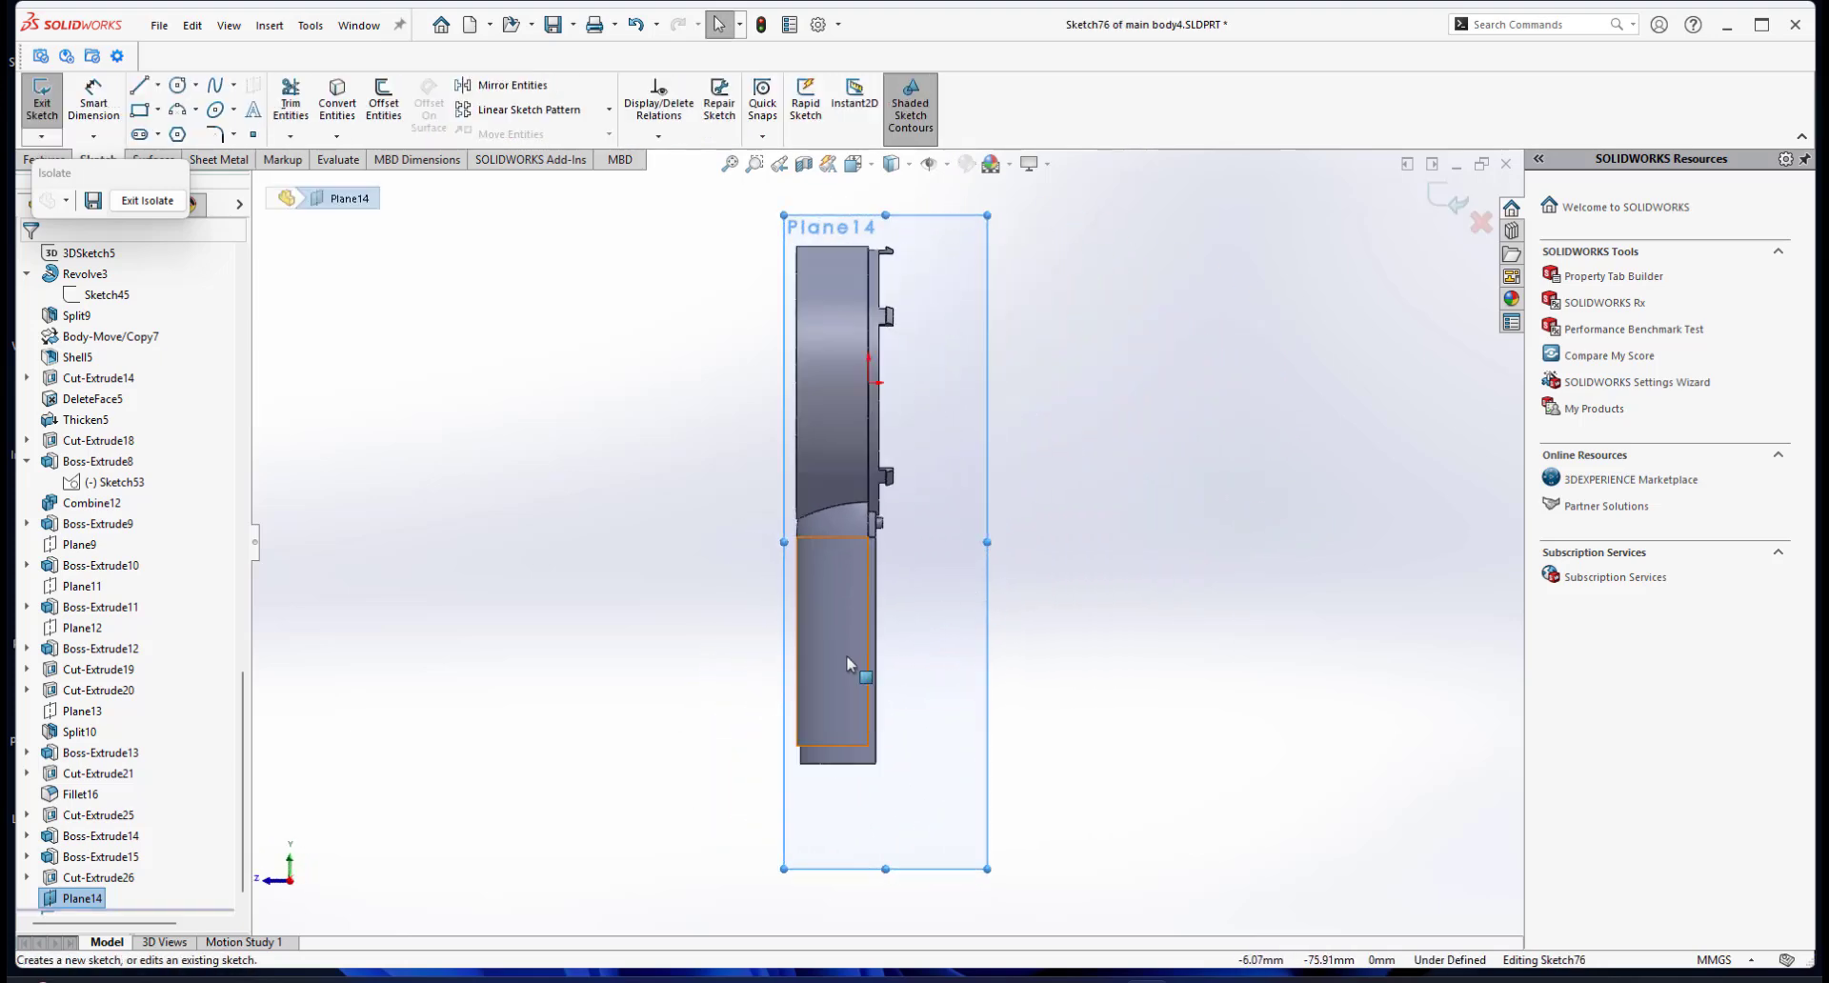
pyautogui.scroll(-3, 882, 643)
pyautogui.scroll(-2, 882, 638)
pyautogui.scroll(2, 882, 632)
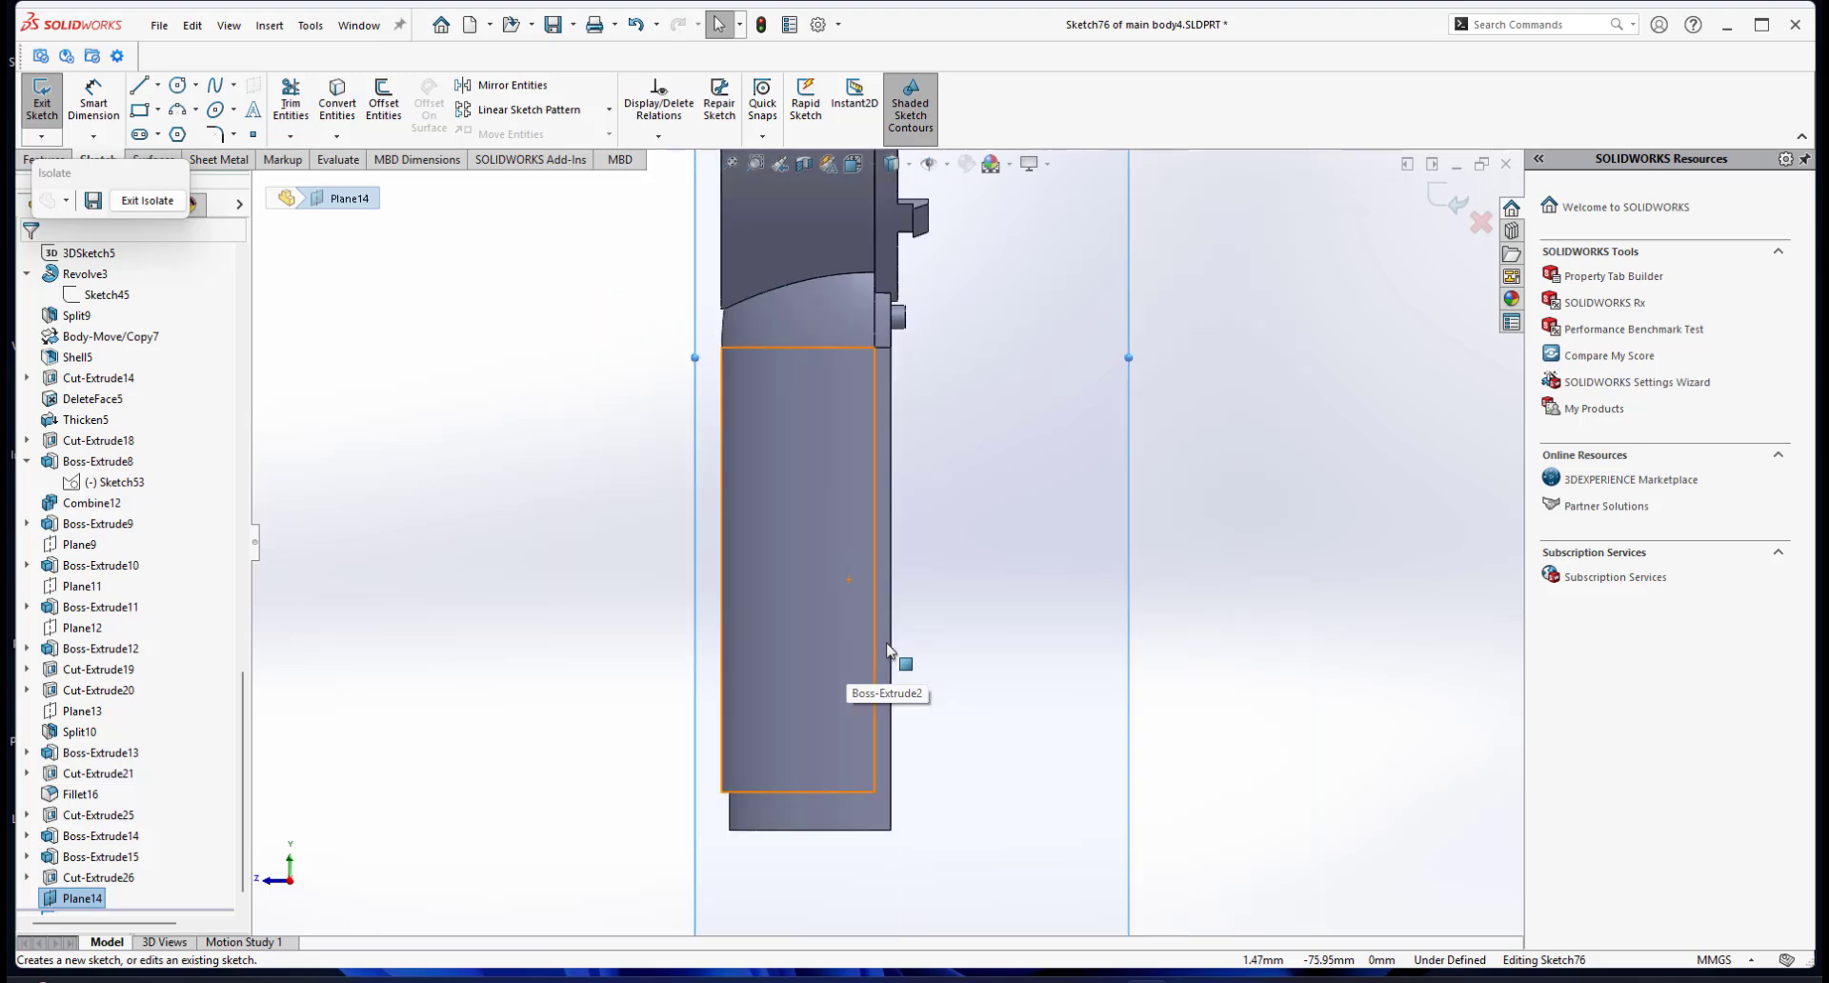
pyautogui.scroll(-2, 900, 629)
pyautogui.scroll(-2, 946, 535)
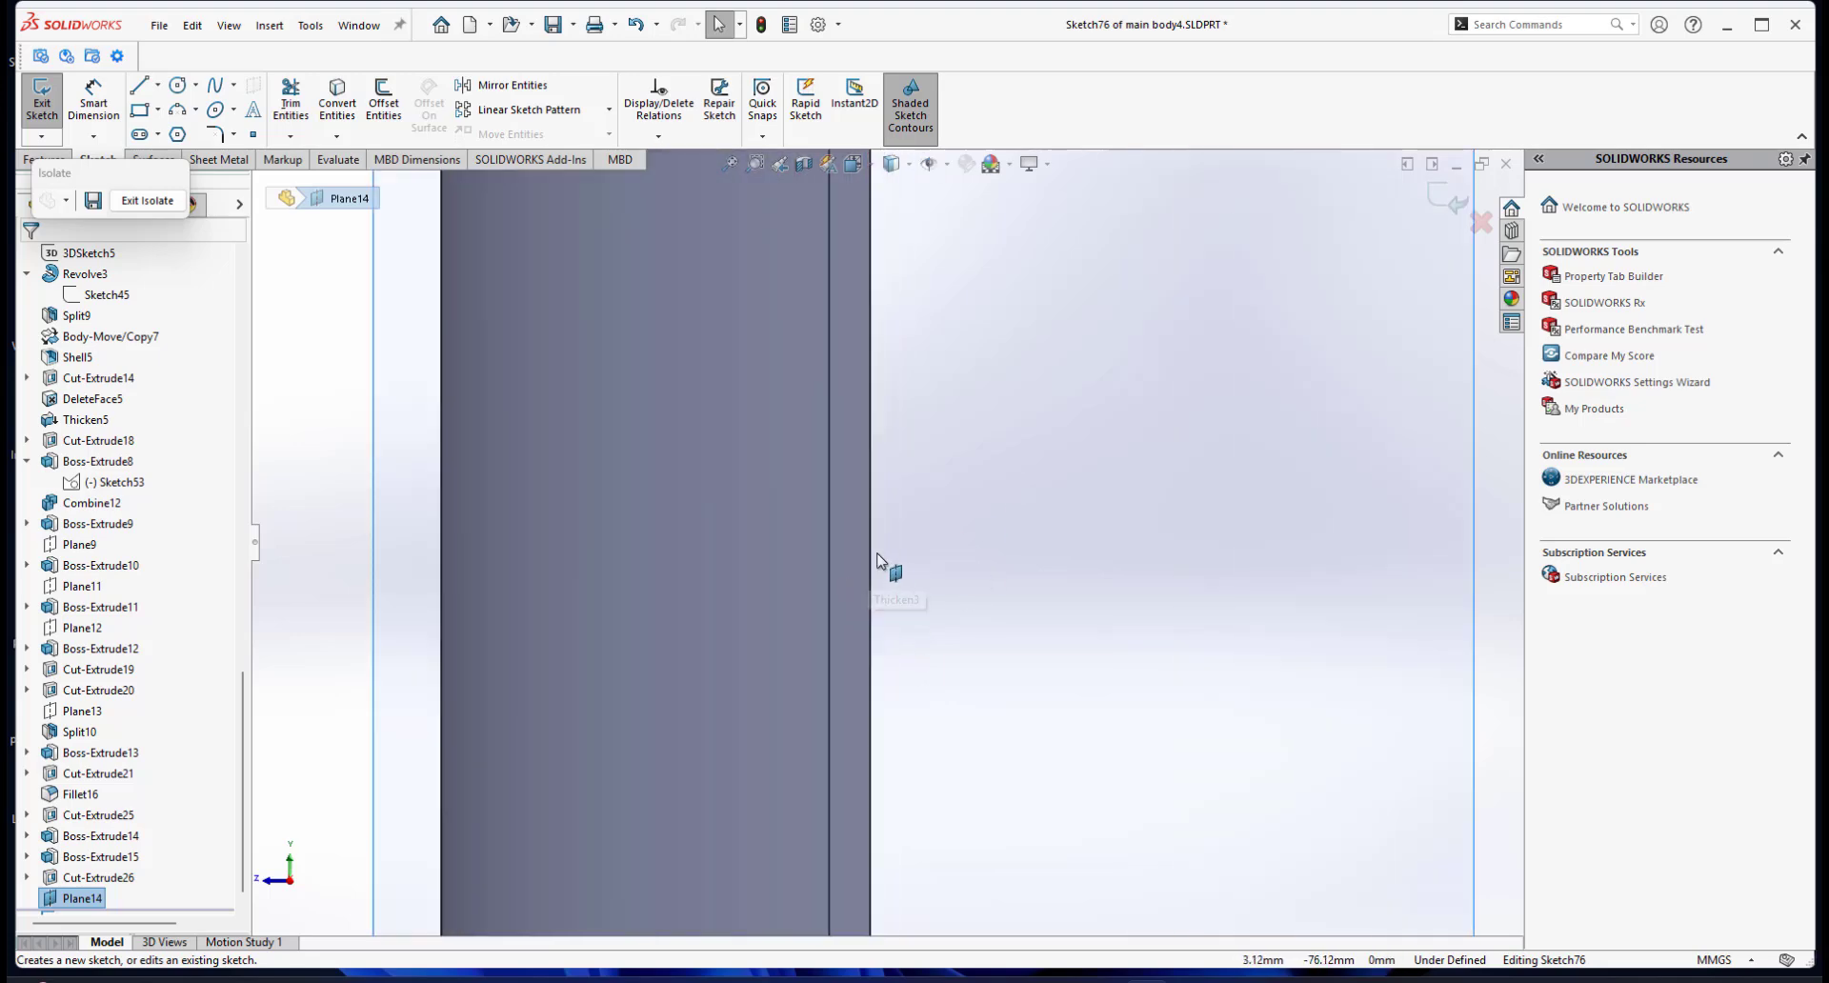
pyautogui.click(860, 562)
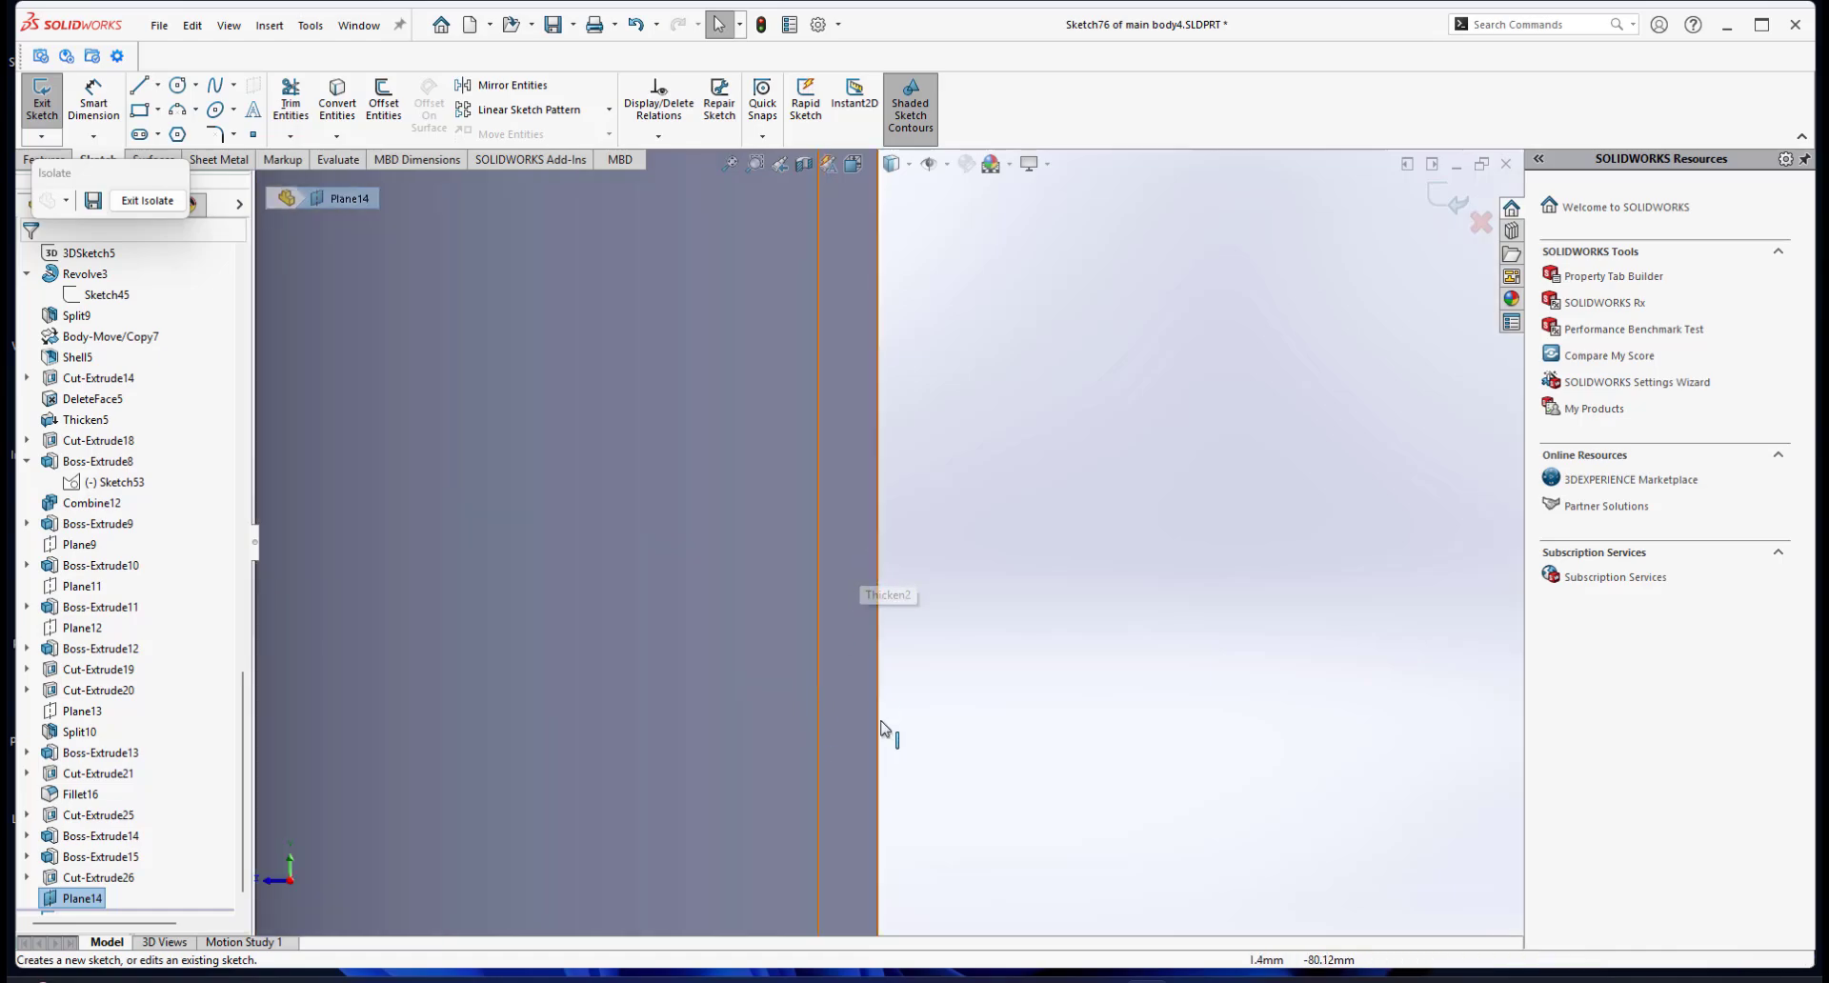
pyautogui.click(140, 111)
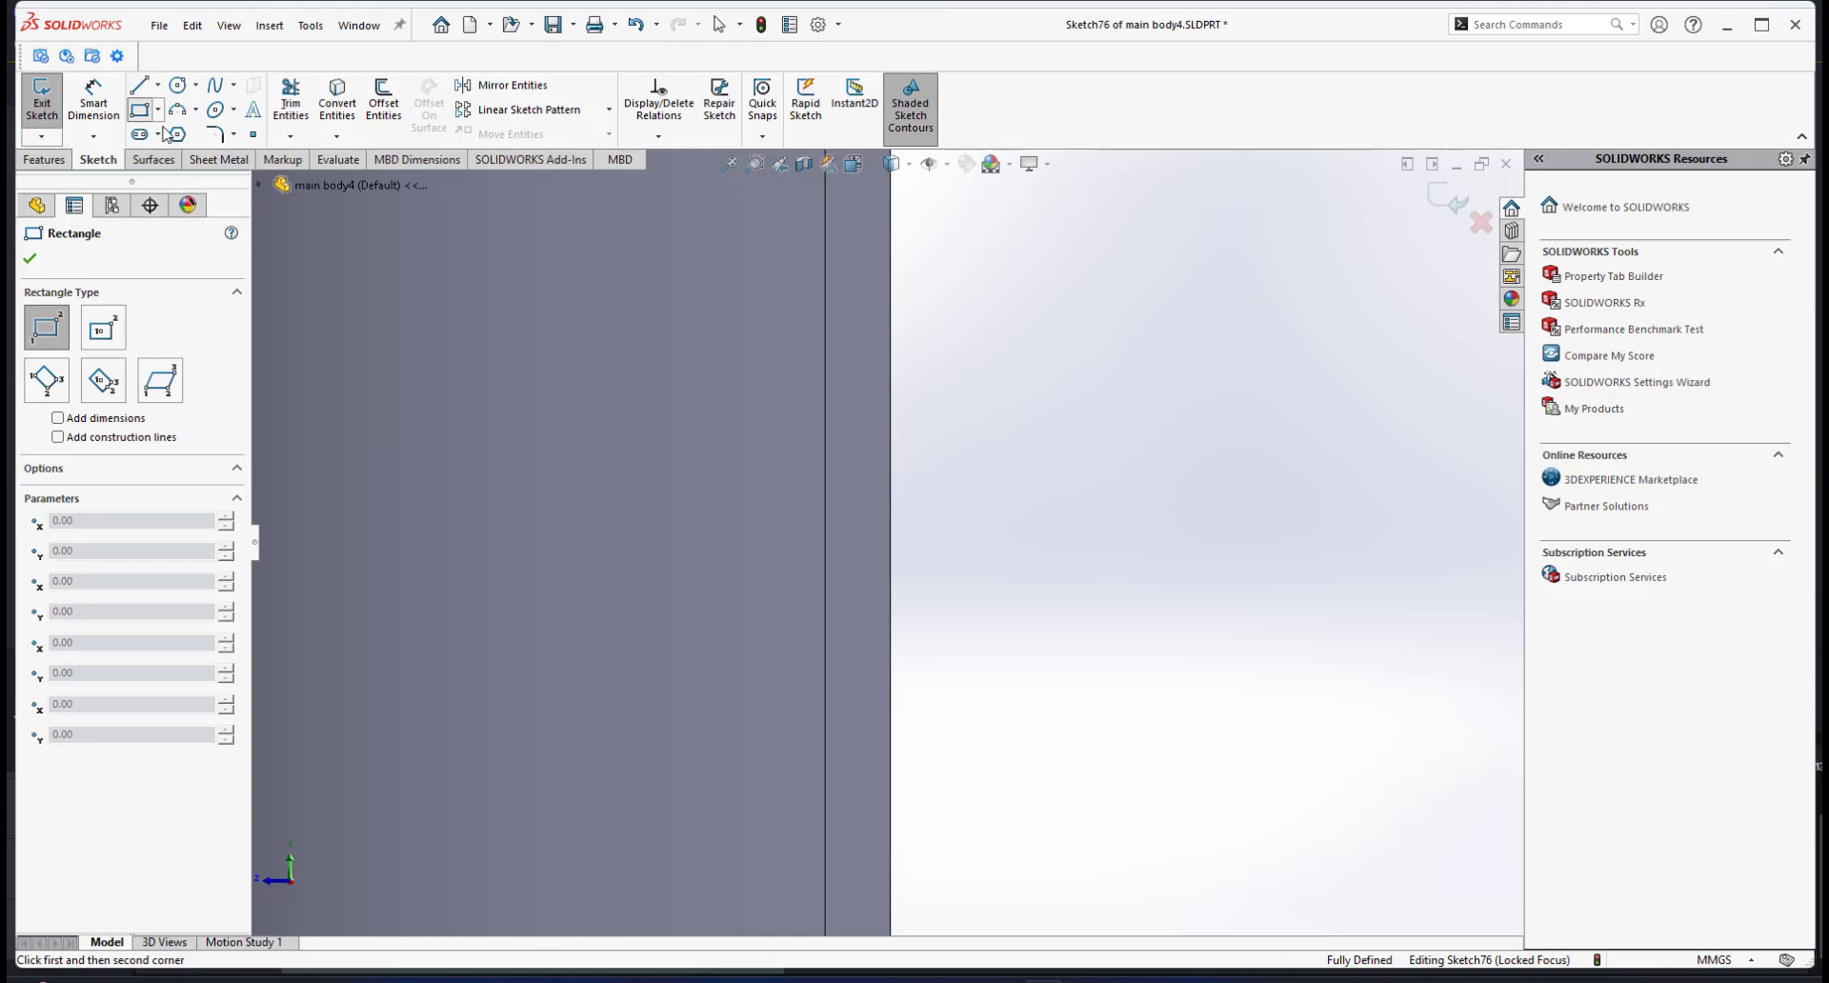
pyautogui.moveTo(852, 476); pyautogui.dragTo(879, 537)
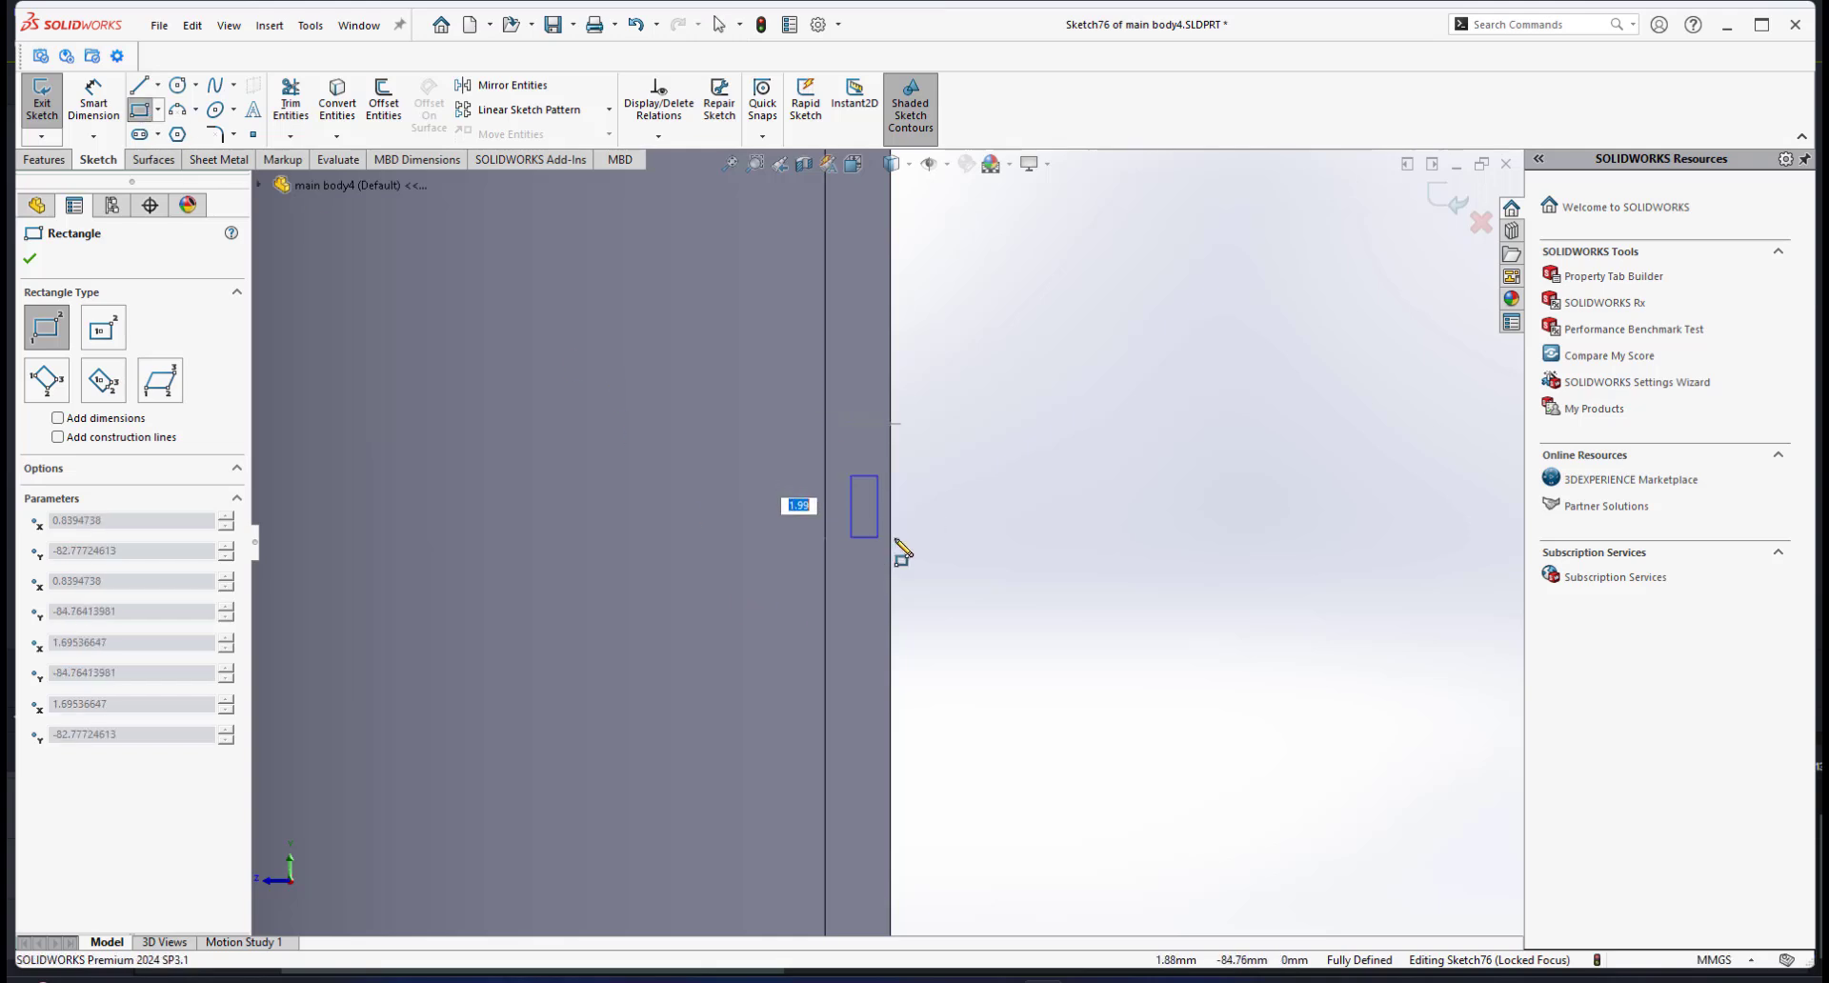
pyautogui.click(890, 554)
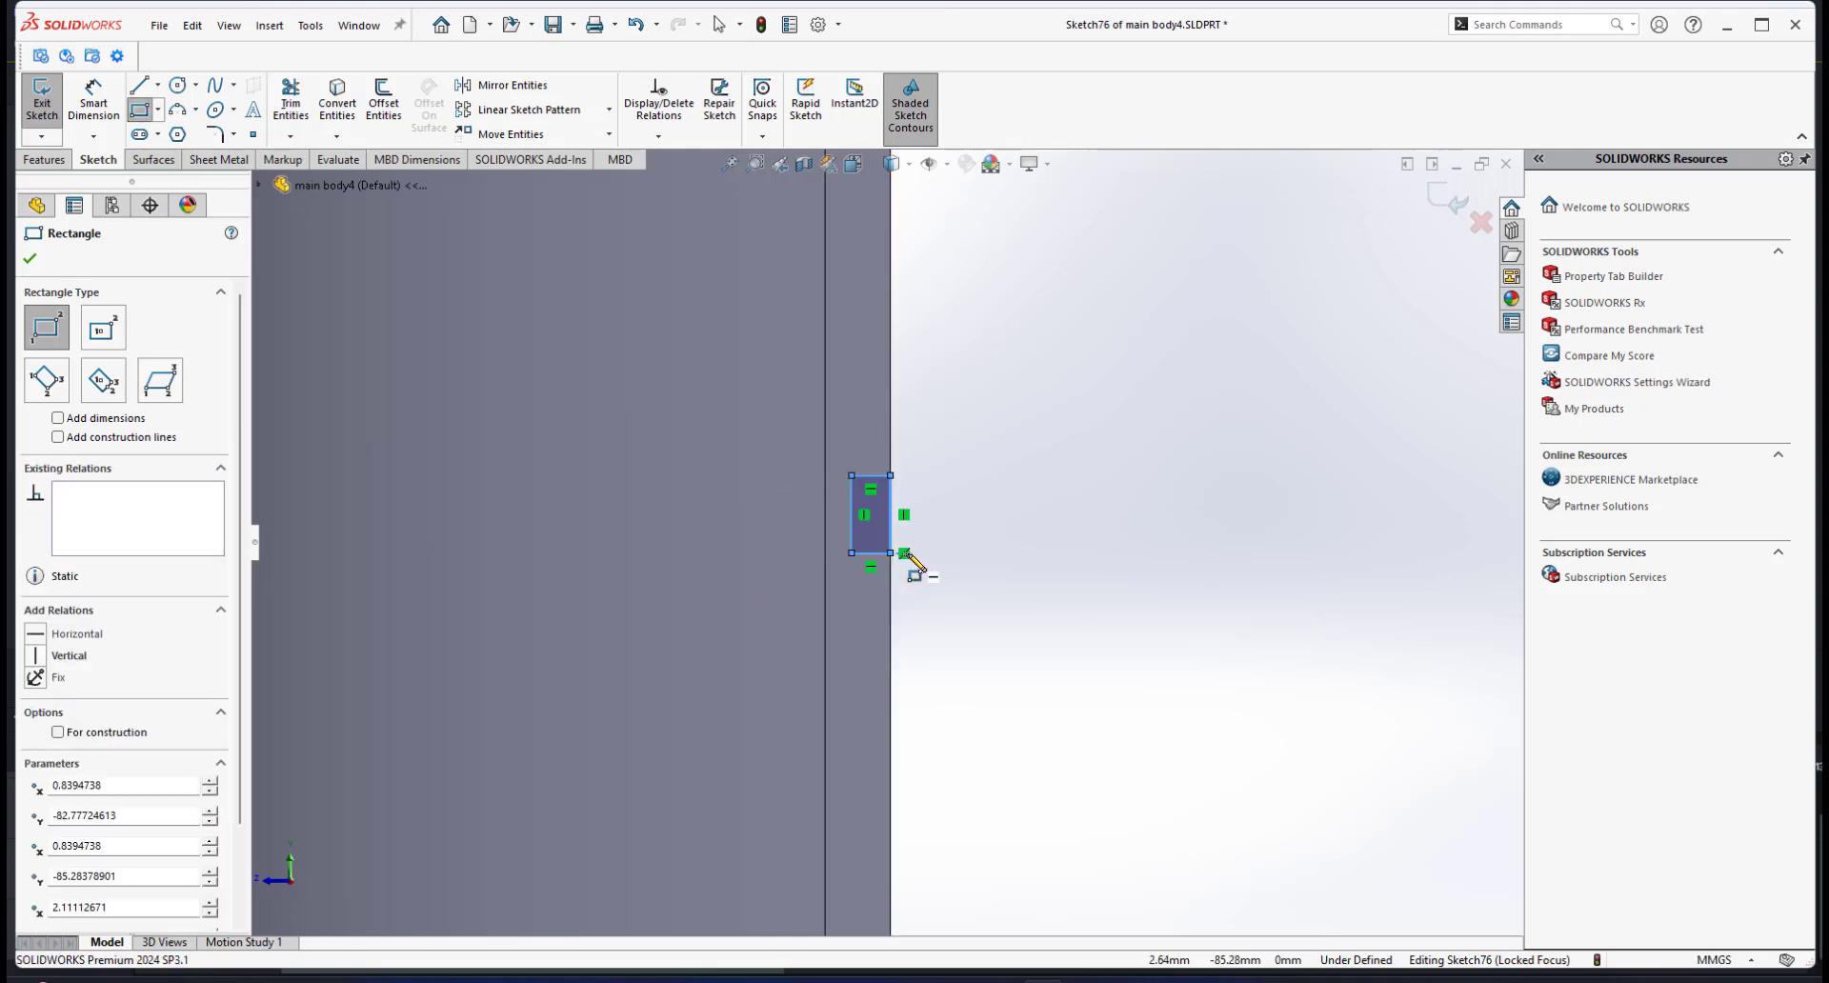
pyautogui.scroll(-3, 910, 539)
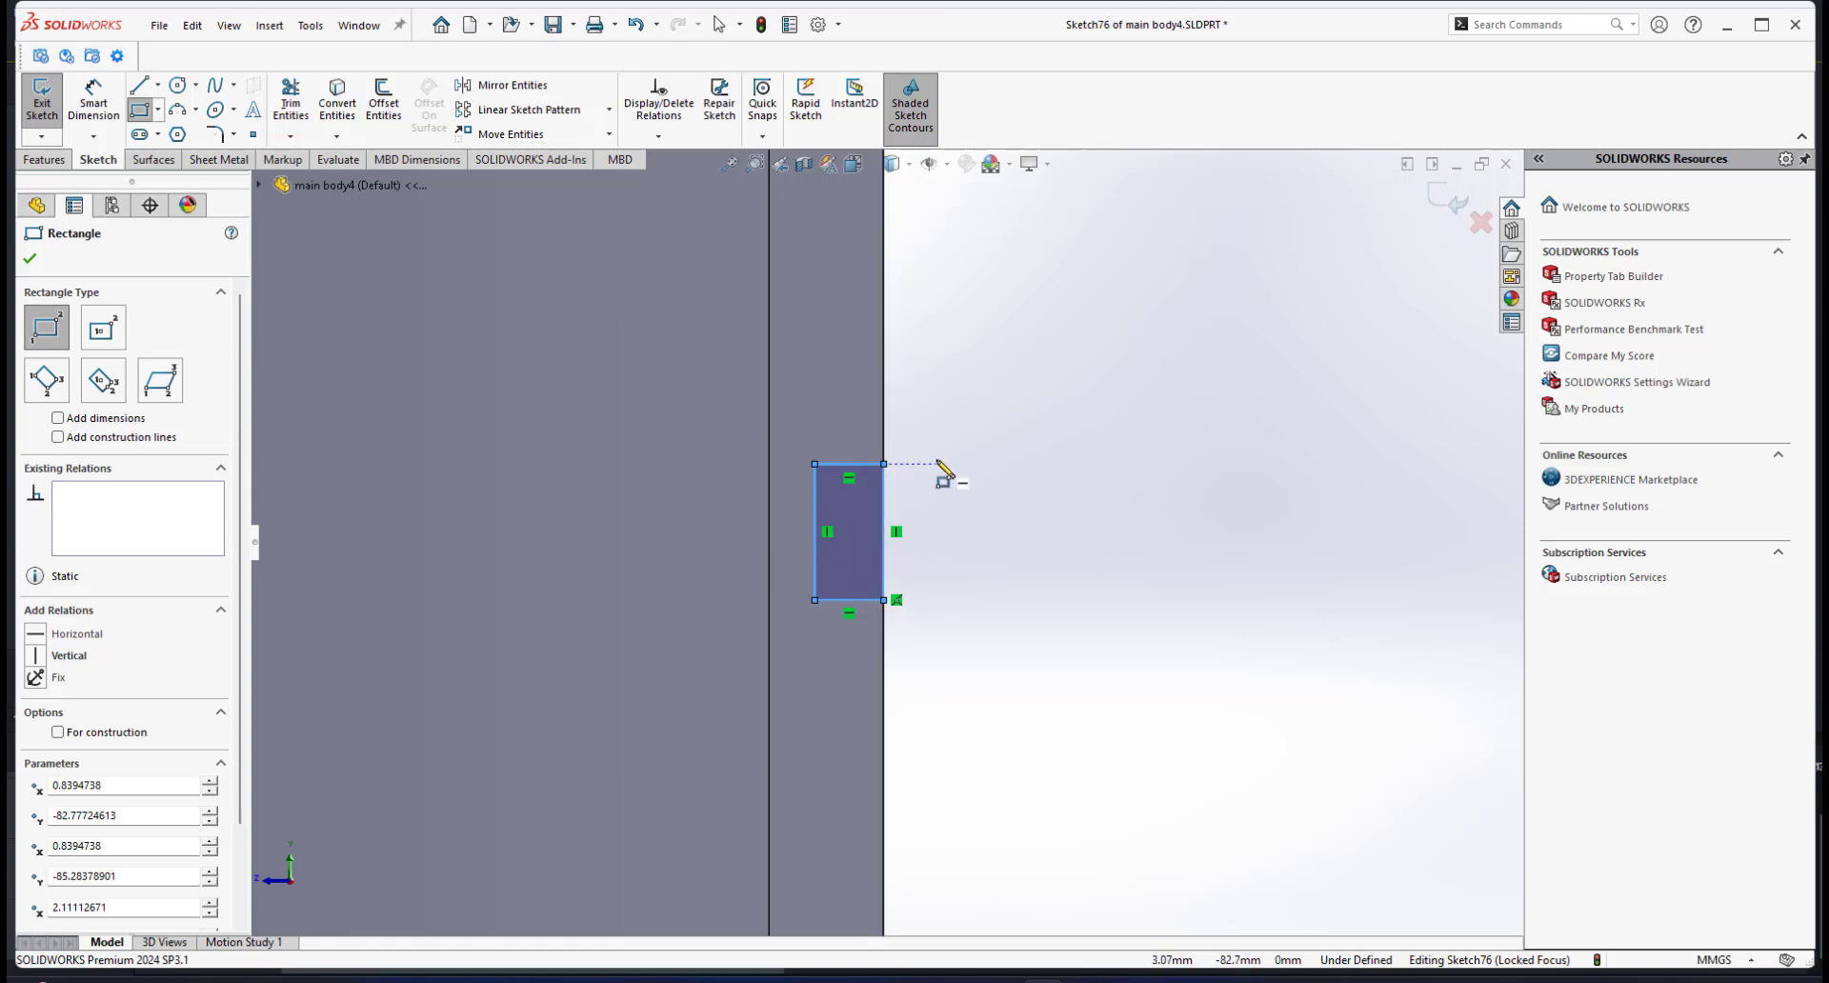
pyautogui.rightClick(999, 379)
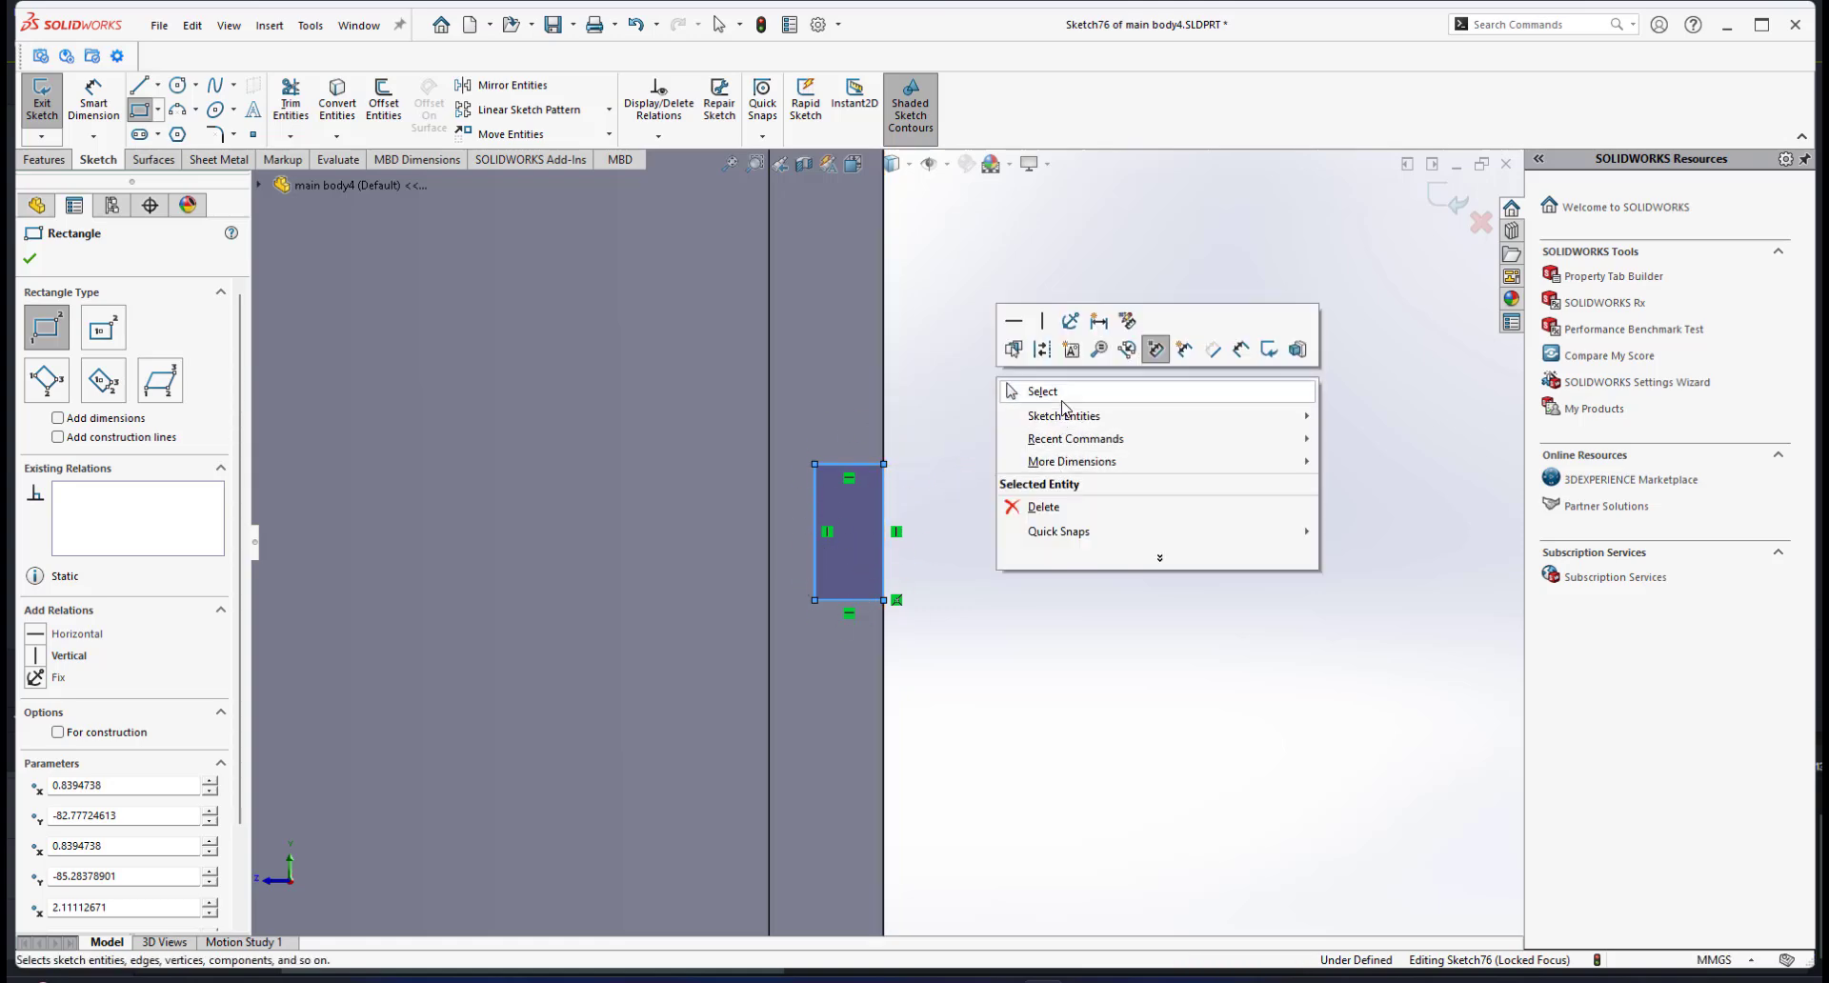
pyautogui.click(1024, 388)
pyautogui.moveTo(793, 421); pyautogui.dragTo(985, 659)
pyautogui.press('Delete')
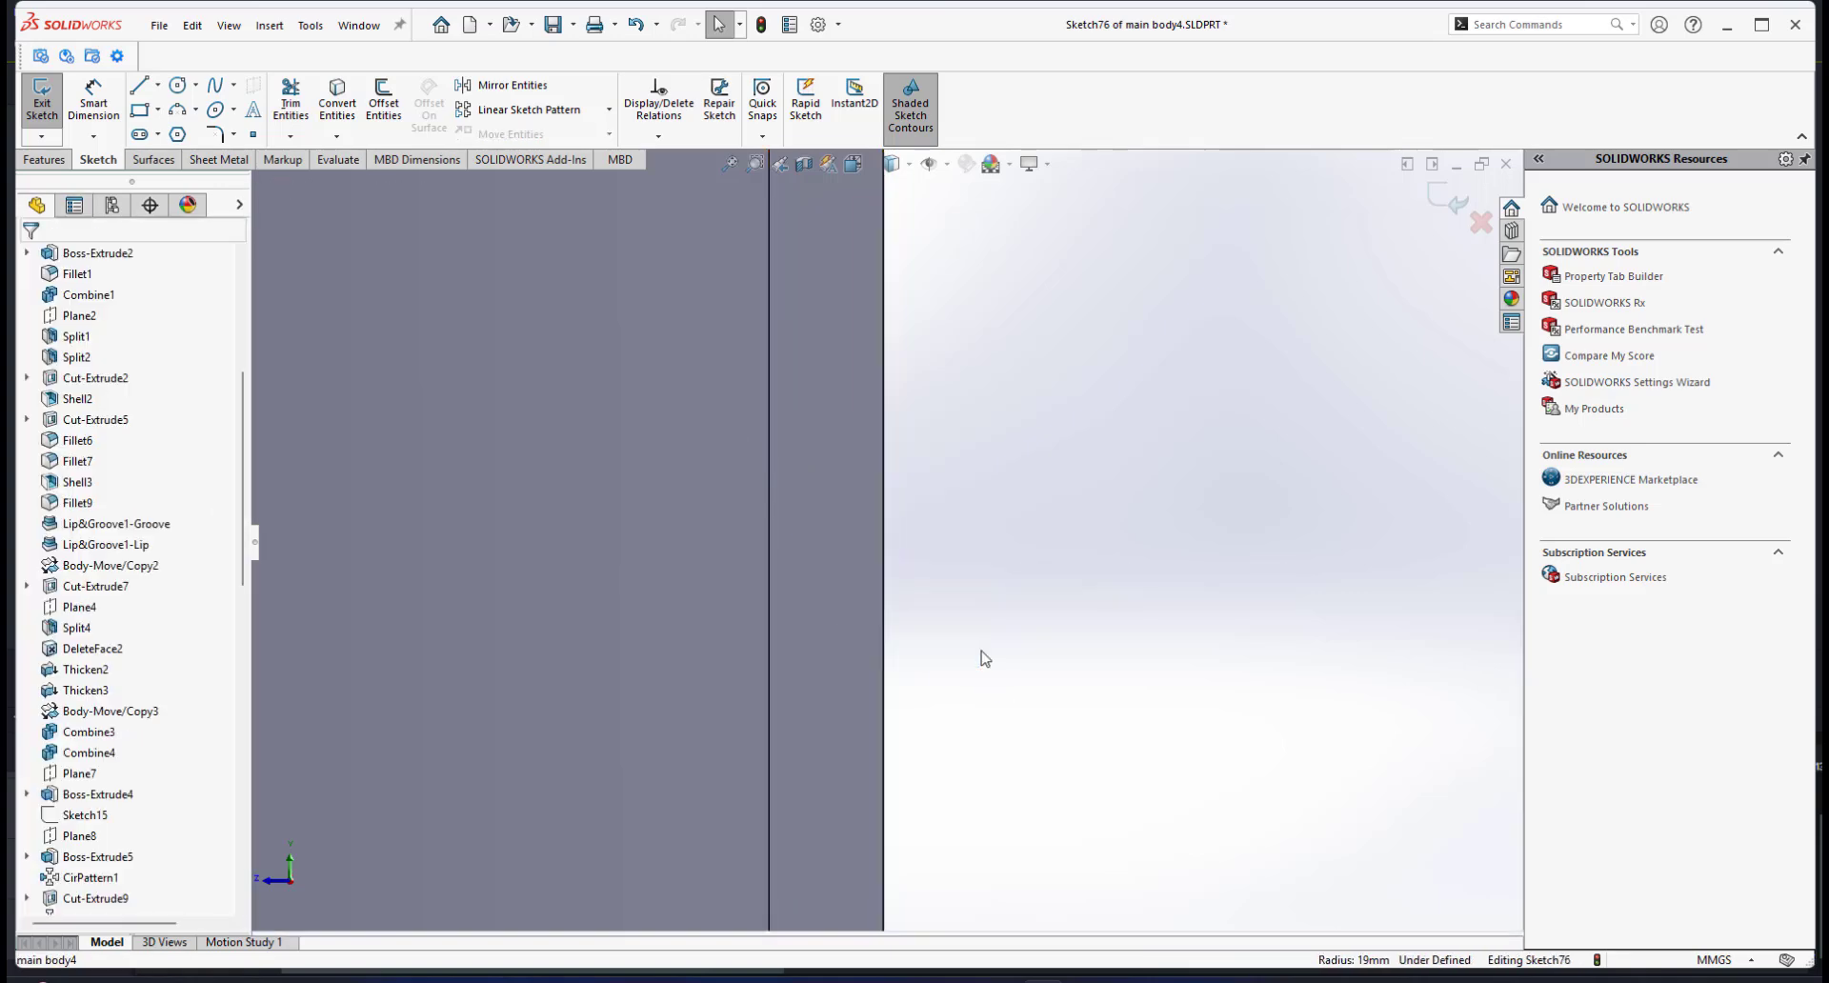
# Step: Sketch a corner rectangle about 1.4 mm wide and 2.7 mm high inside the tube's narrow edge strip, and activate Smart Dimension
pyautogui.click(139, 111)
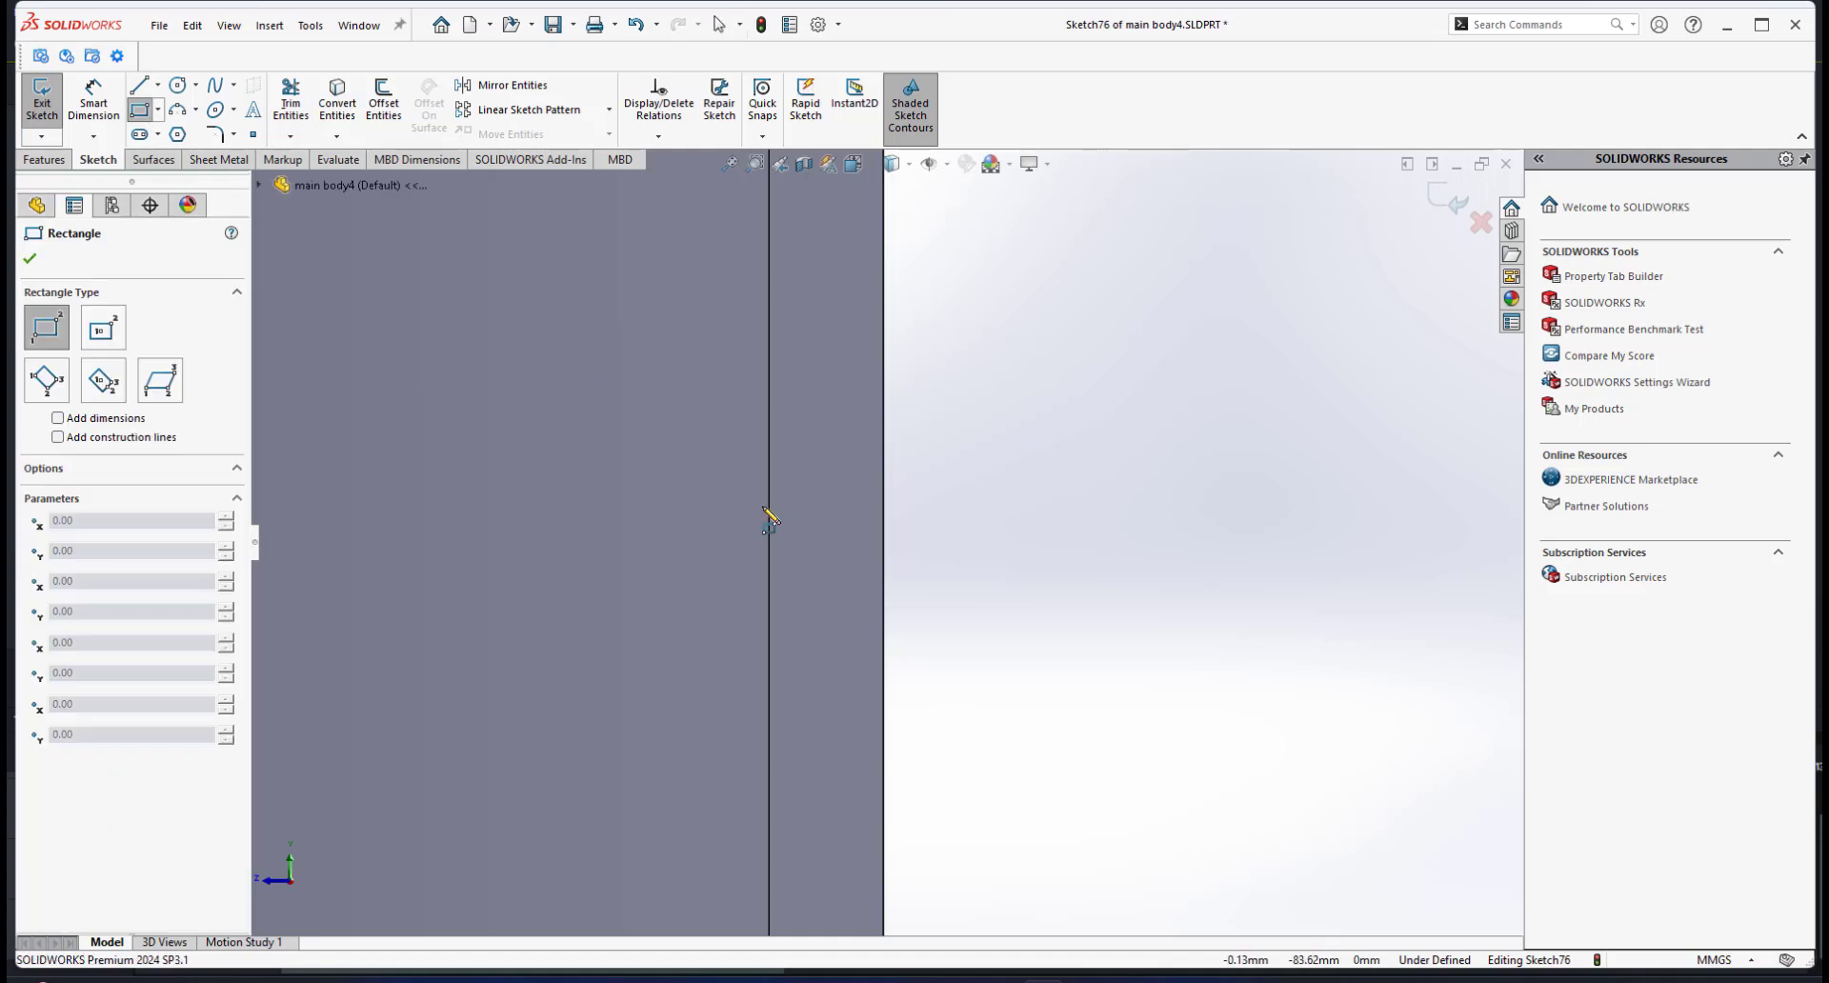
pyautogui.click(803, 490)
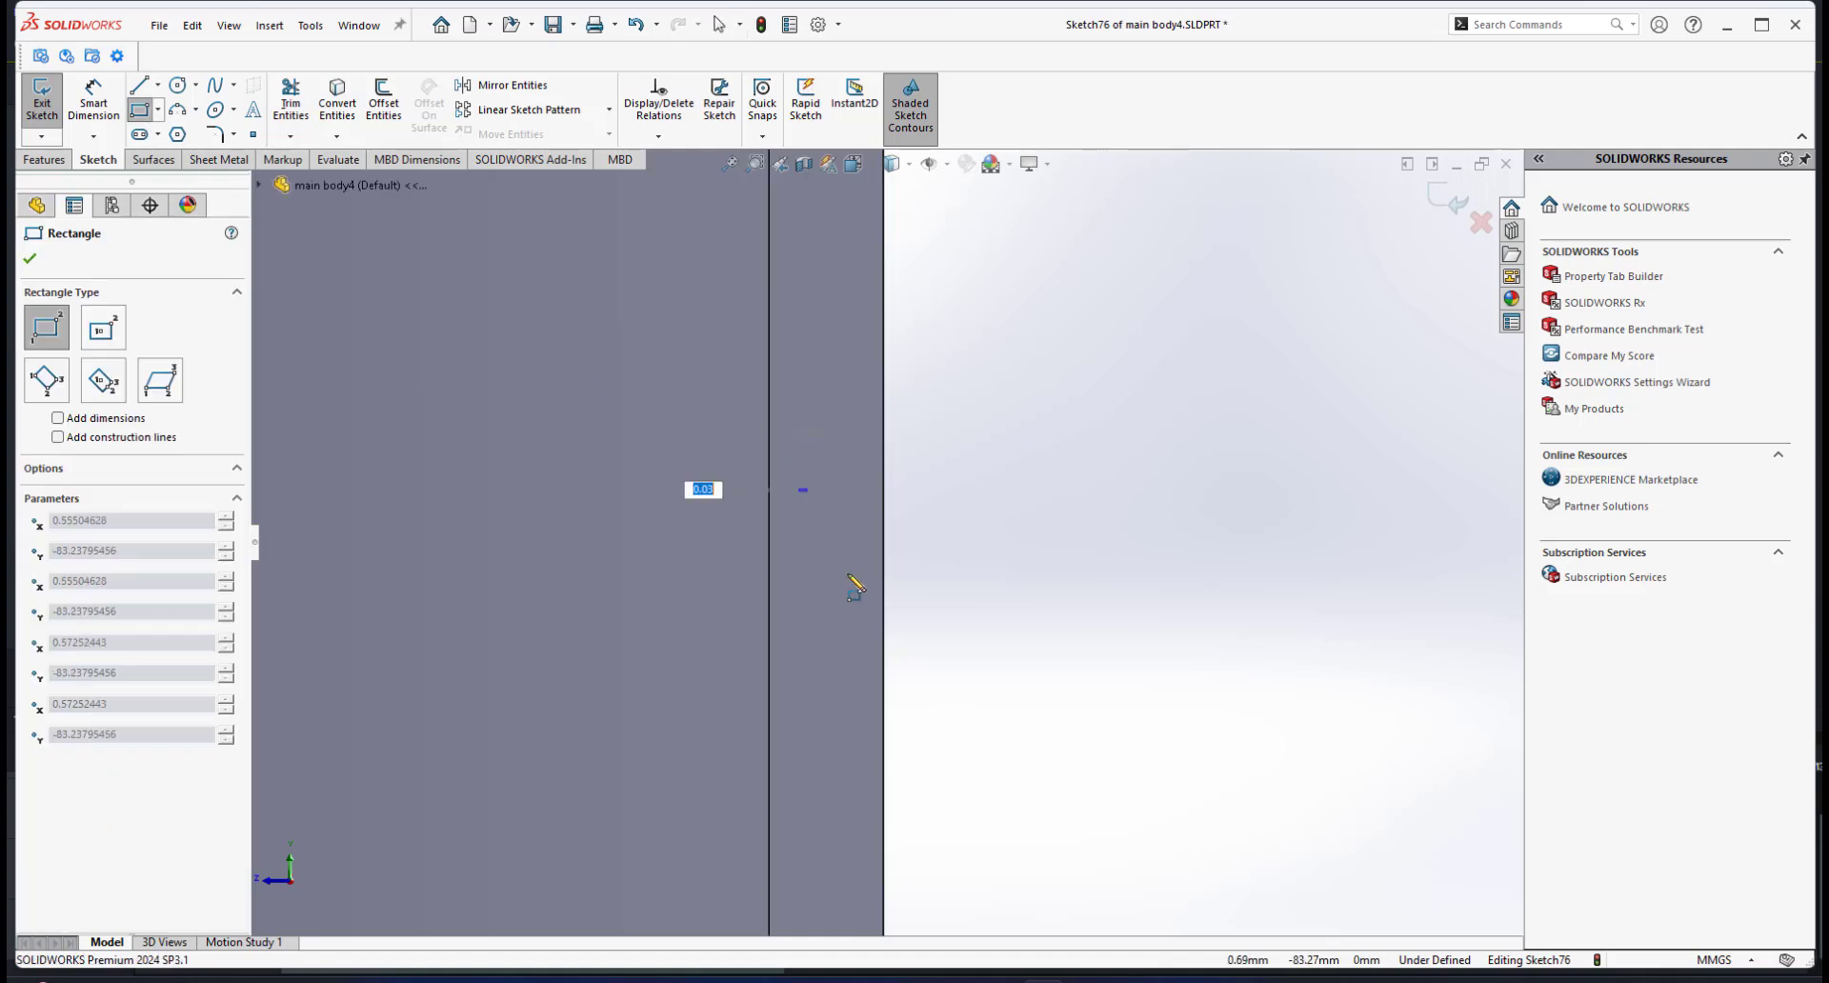
pyautogui.click(878, 638)
pyautogui.rightClick(1031, 469)
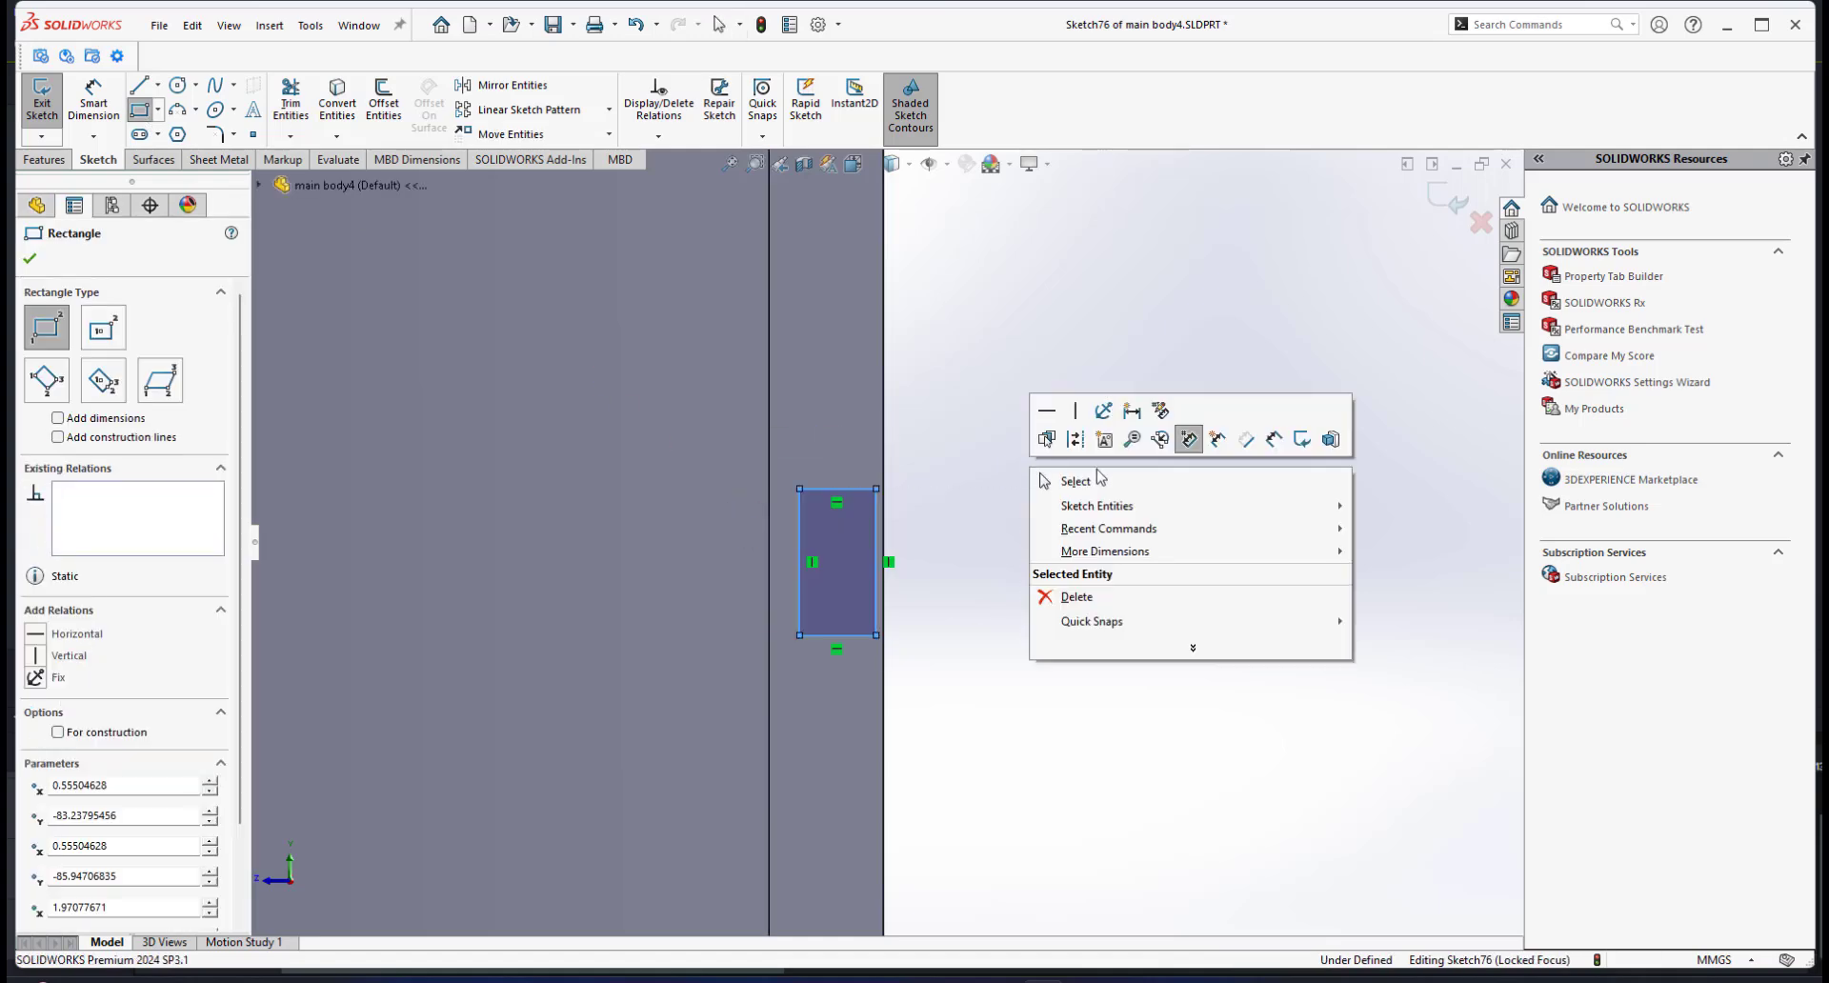
pyautogui.click(1274, 439)
pyautogui.scroll(-3, 766, 643)
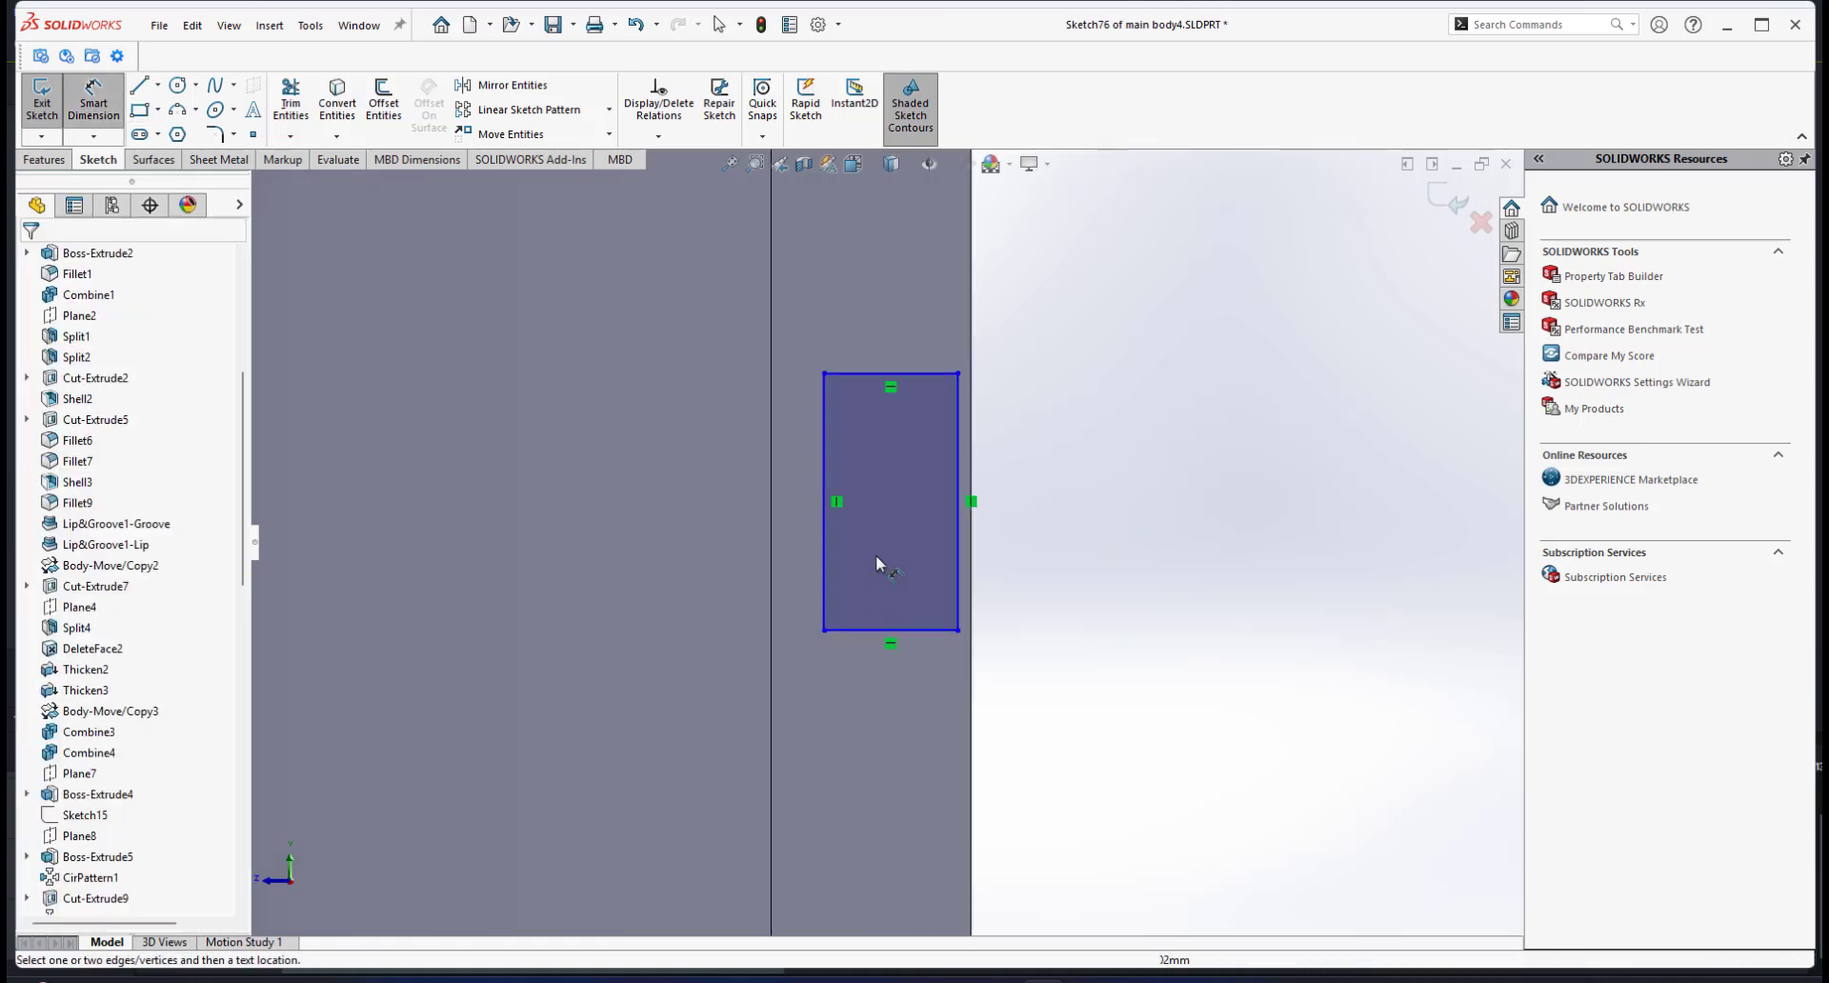
pyautogui.click(955, 441)
pyautogui.click(979, 435)
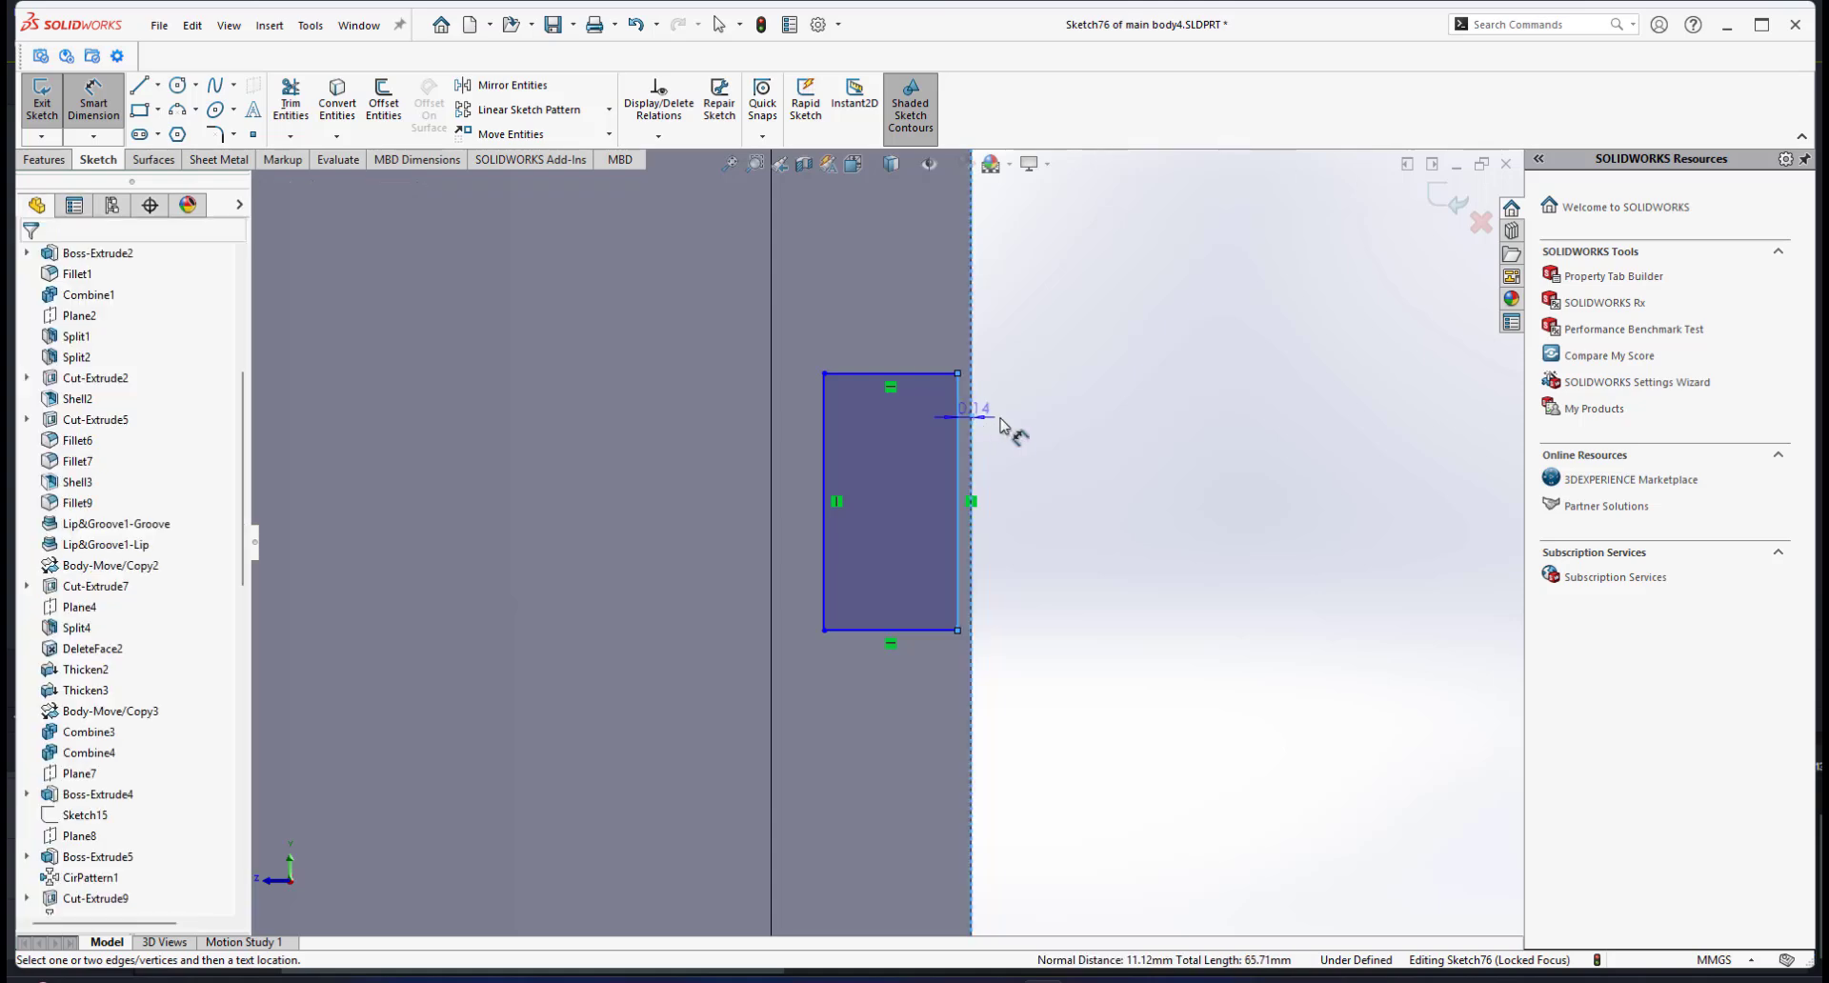
pyautogui.click(1057, 396)
pyautogui.click(1191, 374)
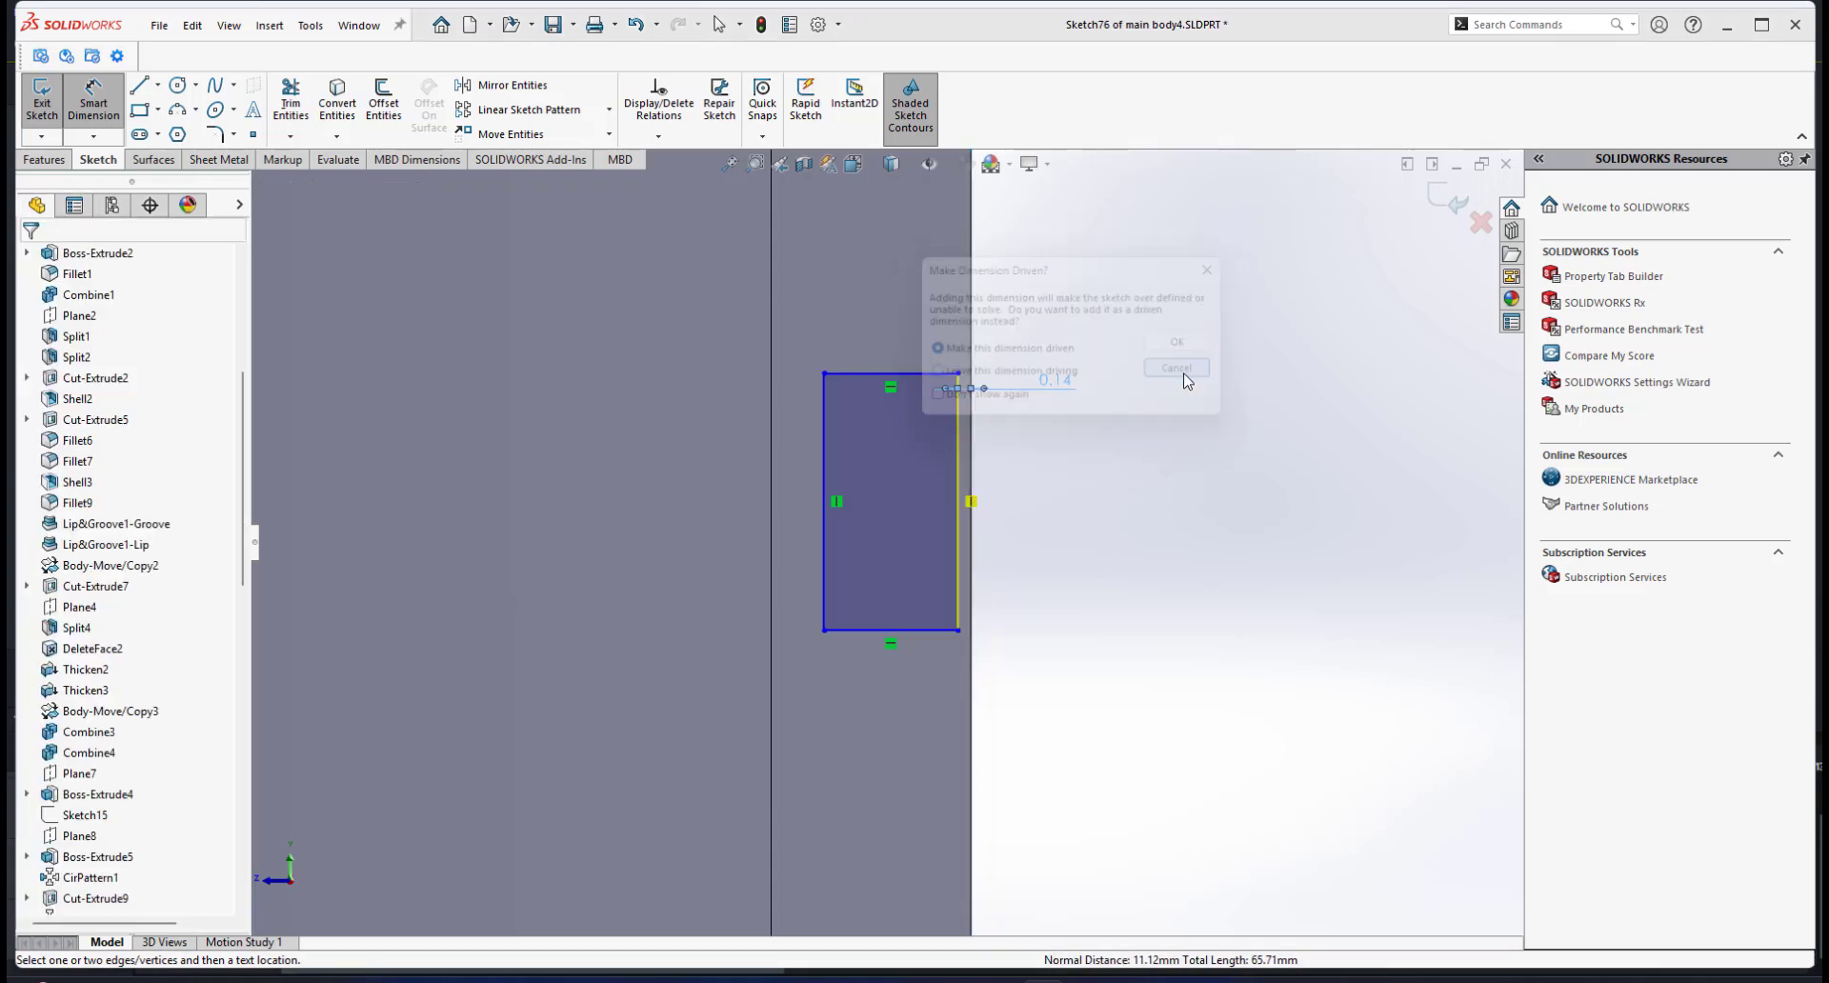
# Step: Dimension the gap between the rectangle's lower outer corner and the tube's outer edge to 0.1 mm
pyautogui.scroll(-2, 1000, 358)
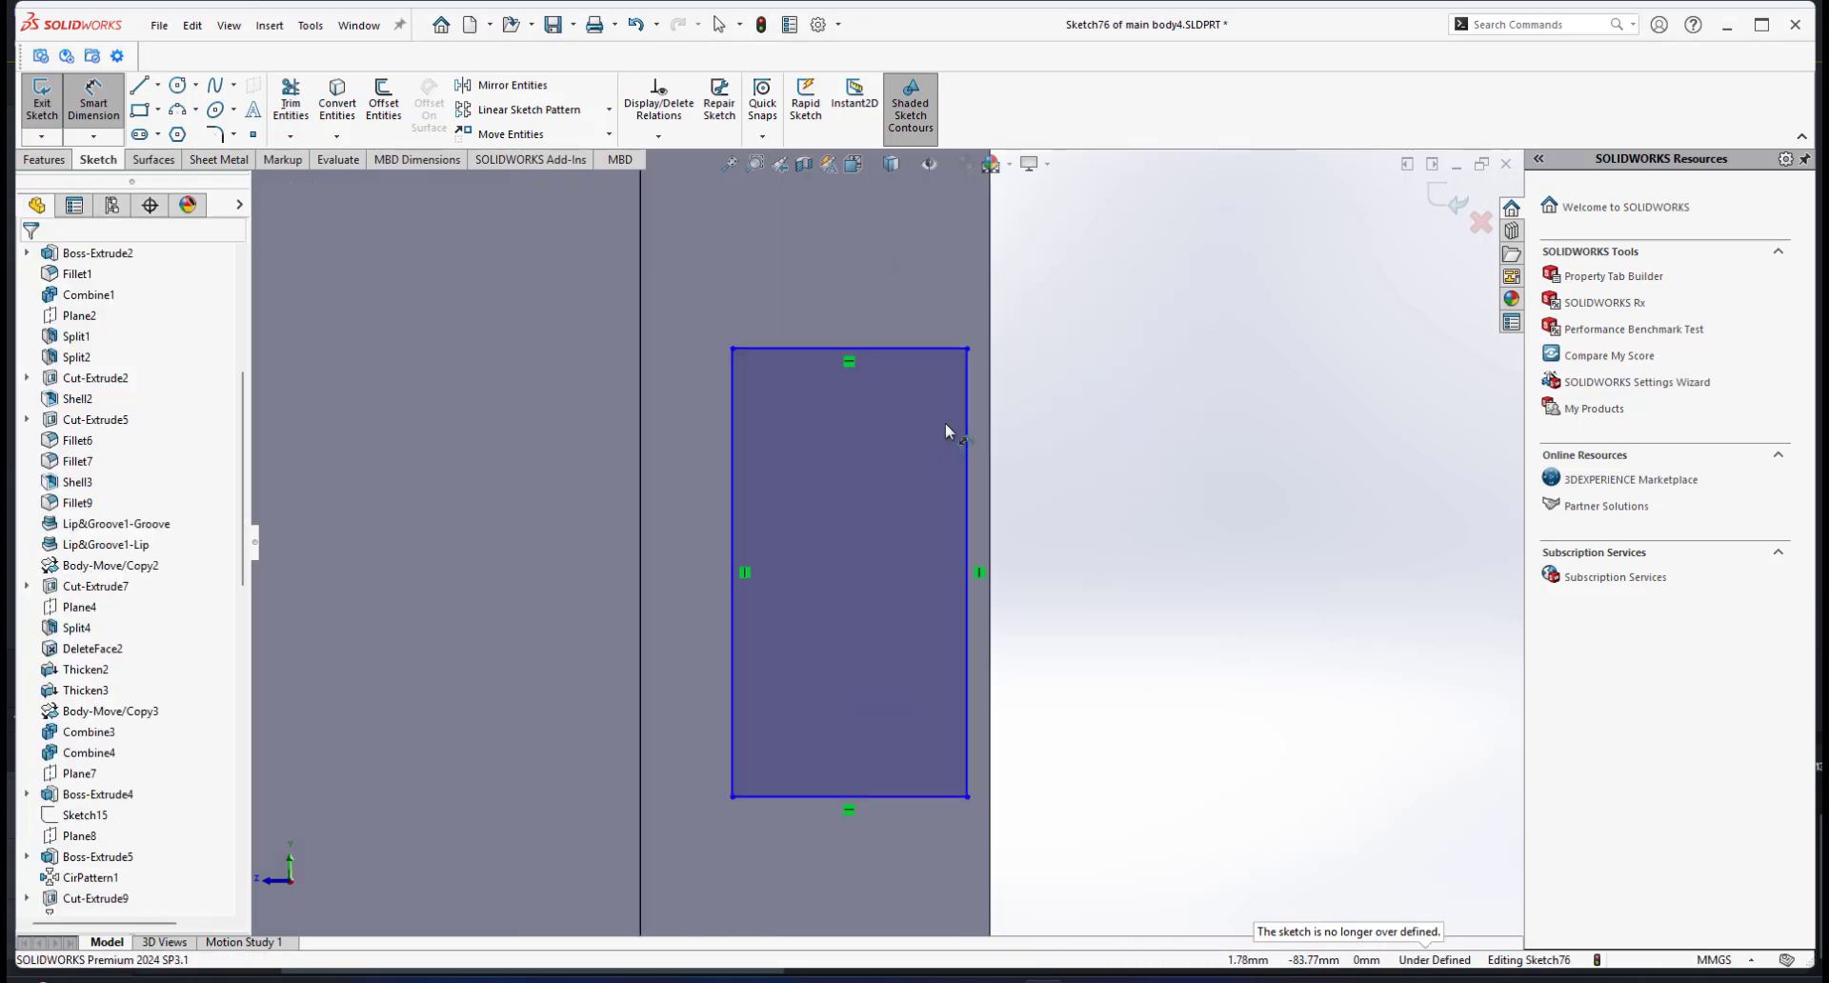
pyautogui.scroll(1, 940, 758)
pyautogui.scroll(-2, 926, 678)
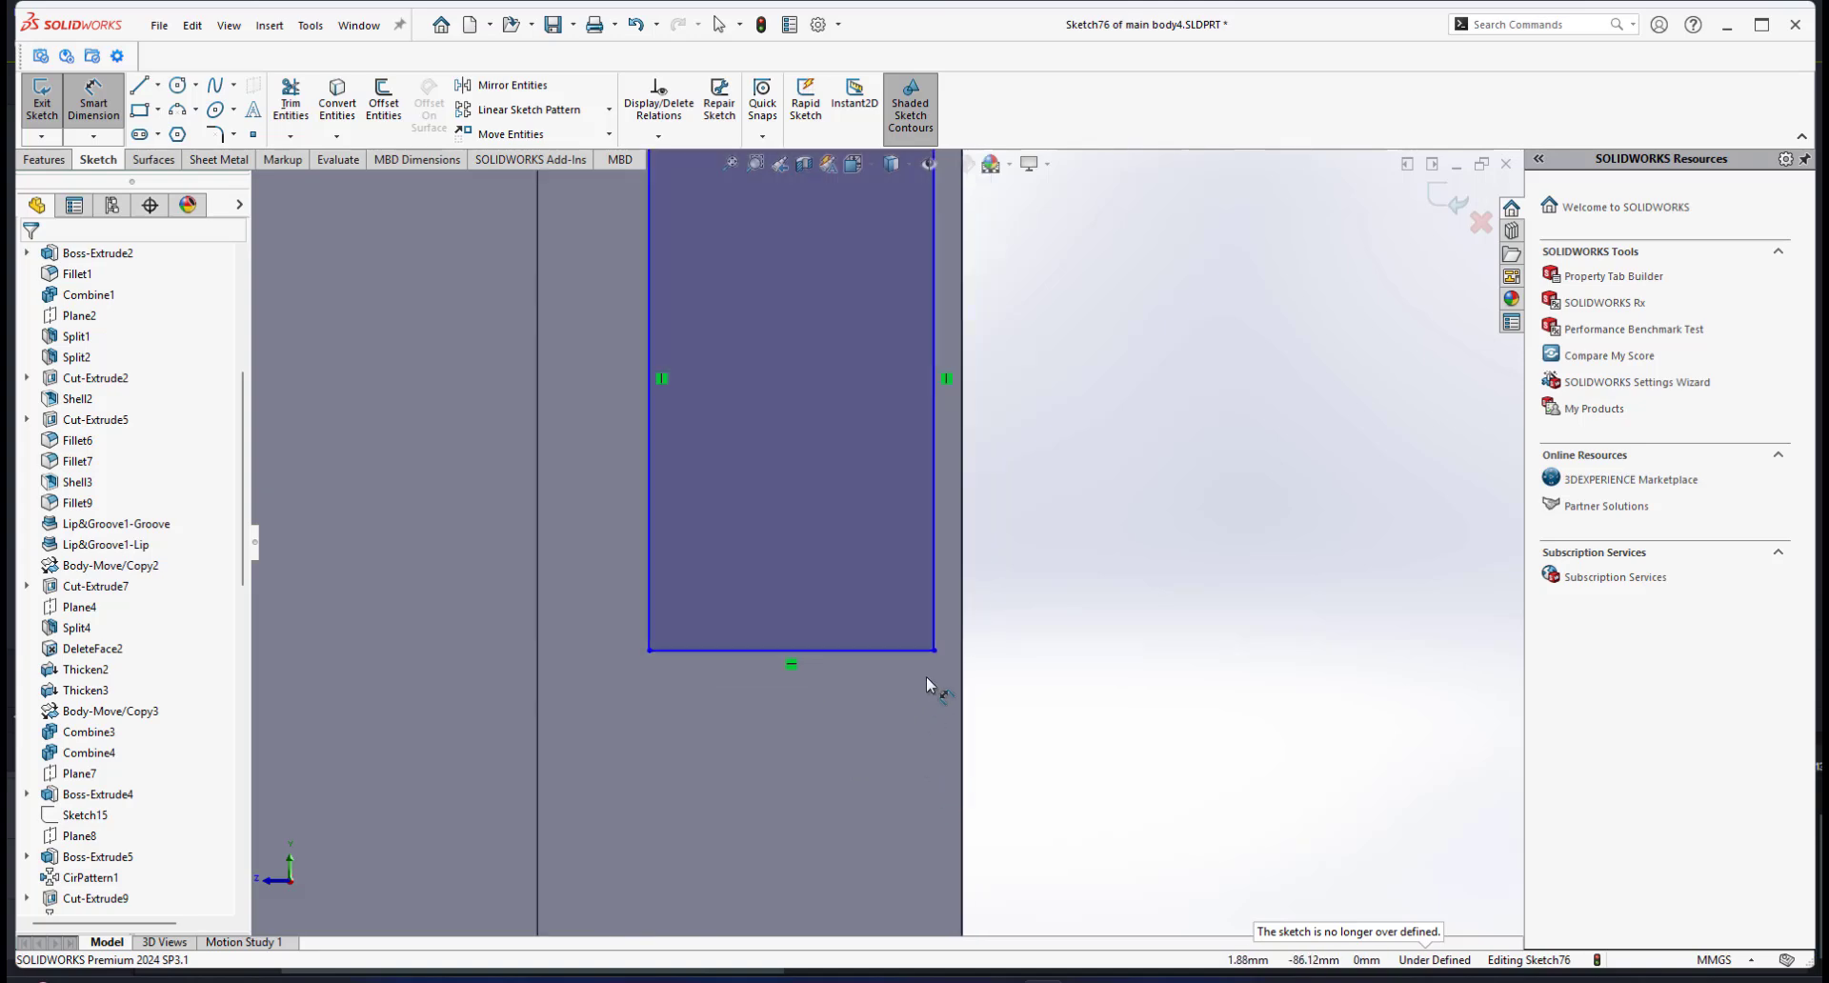
pyautogui.click(935, 652)
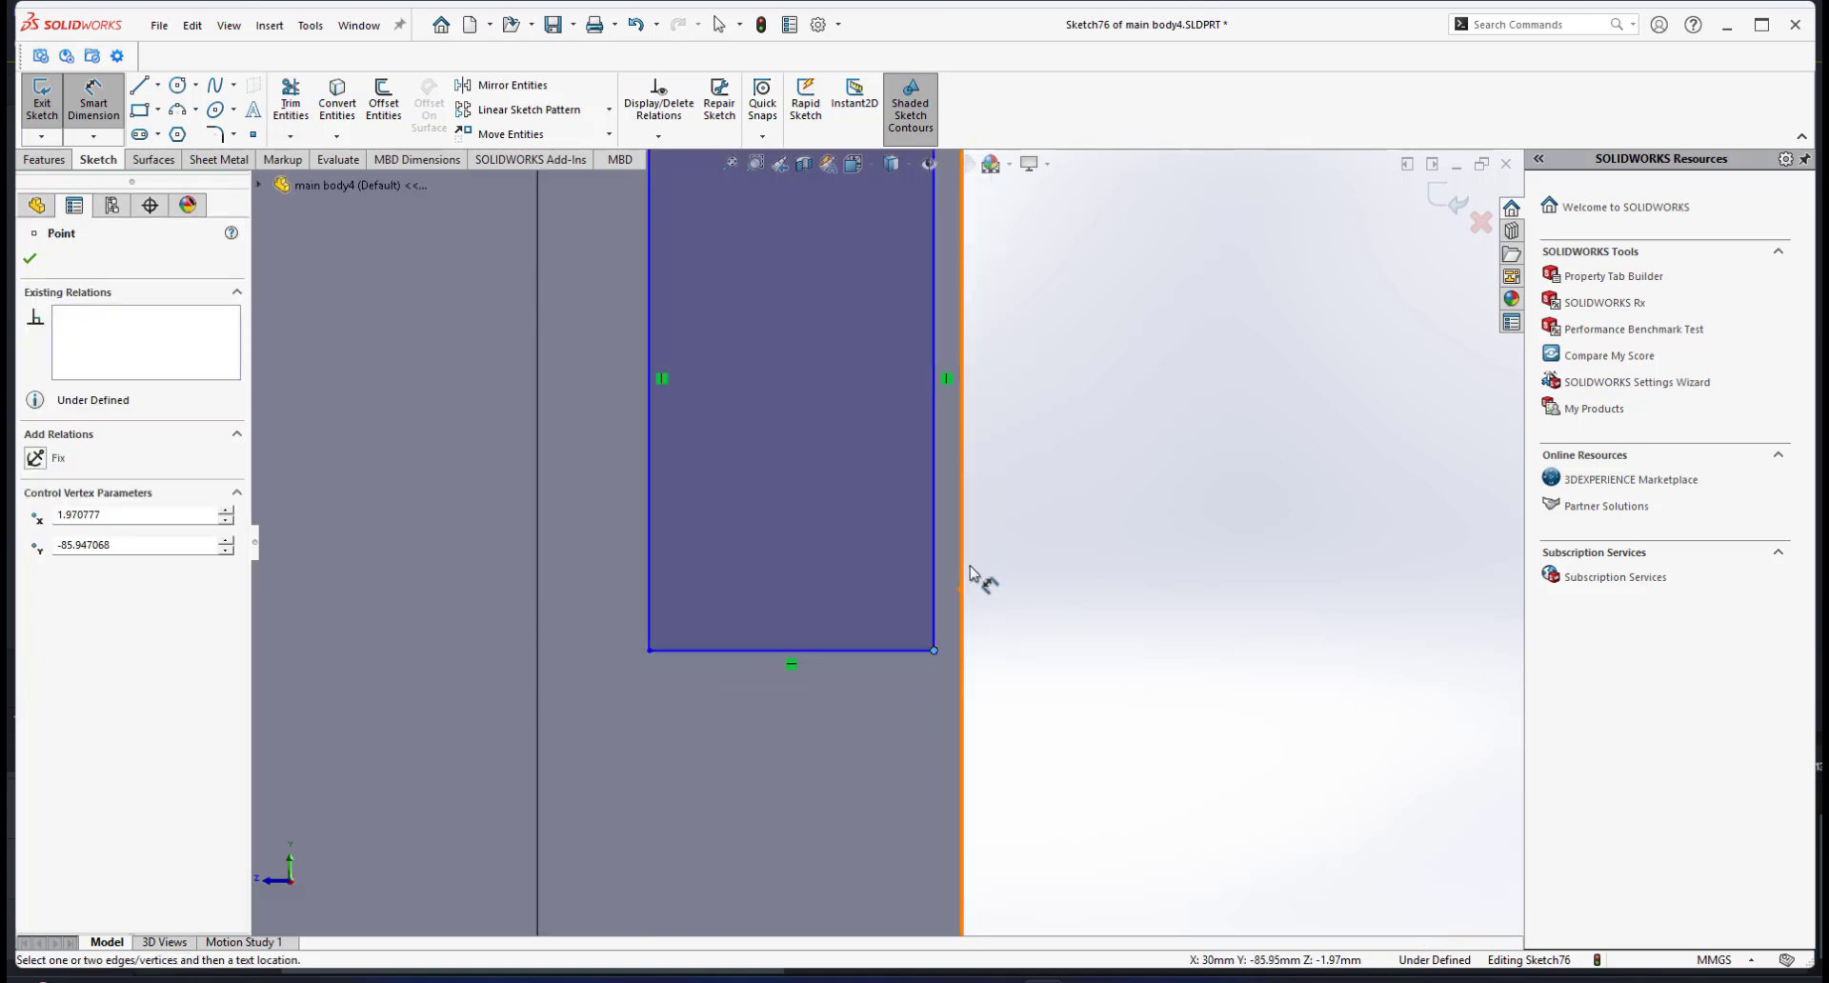
pyautogui.click(1074, 534)
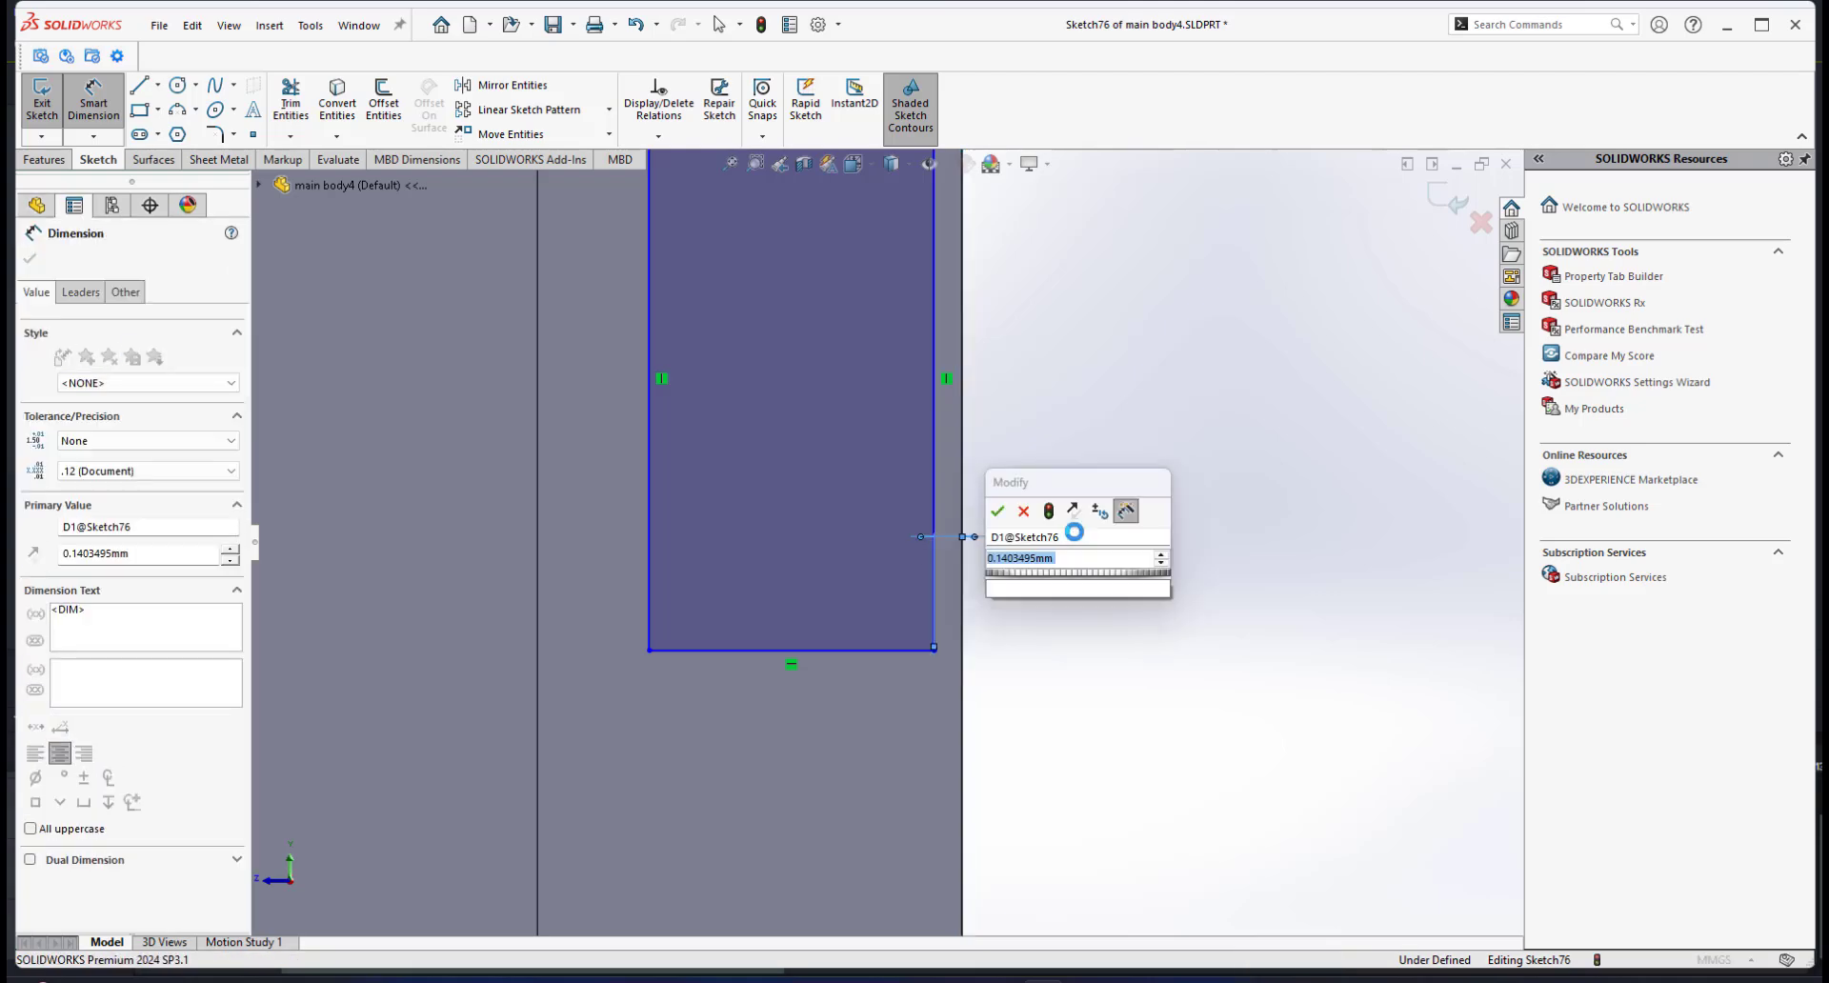
pyautogui.write('0.1')
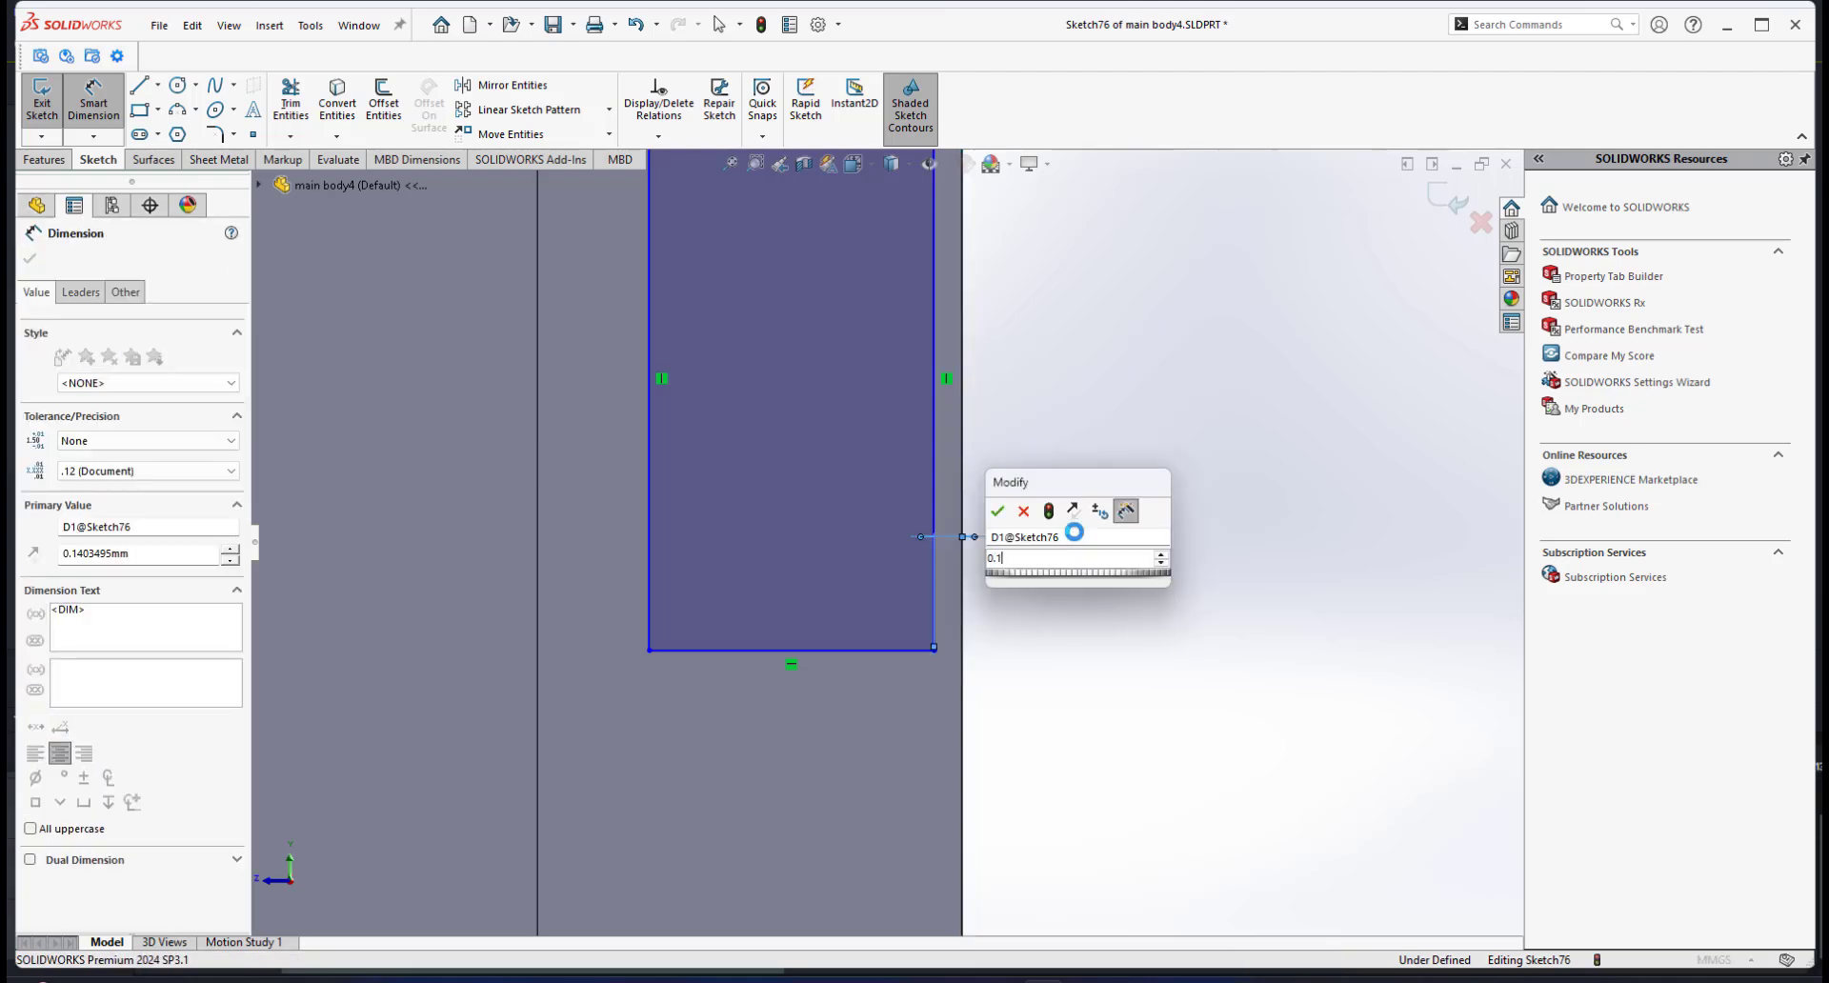
pyautogui.press('Escape')
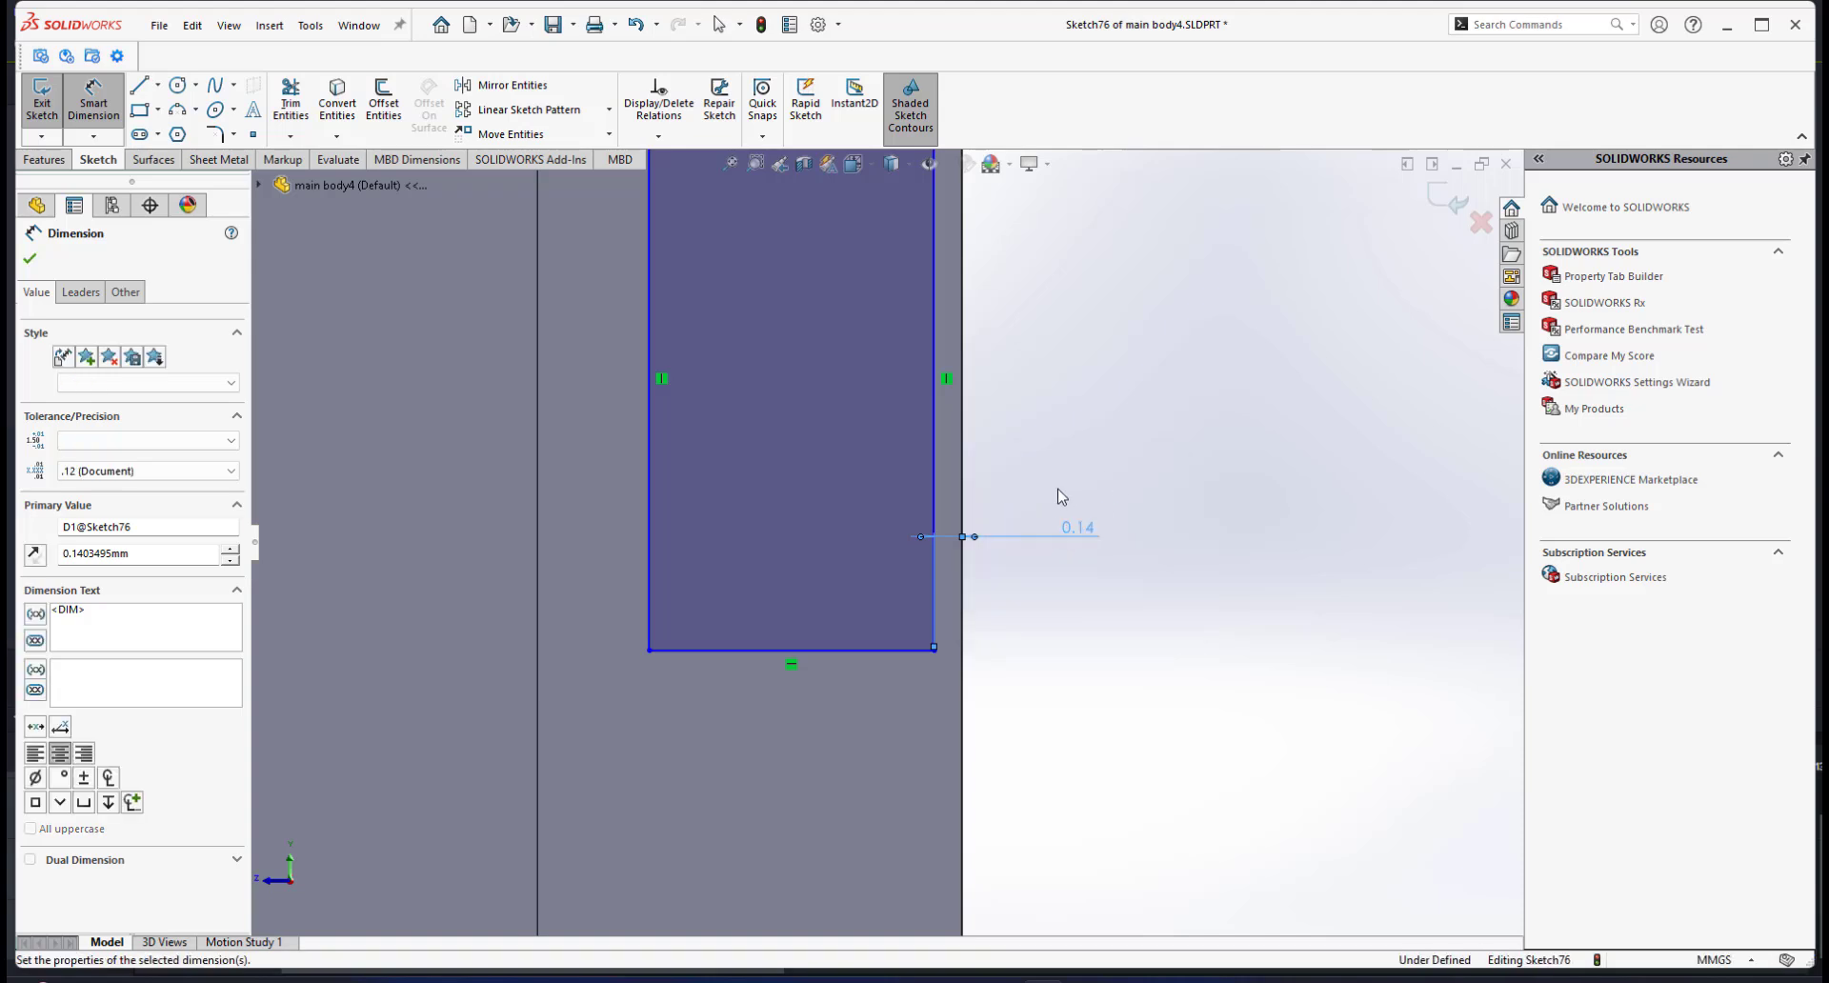
# Step: Dimension the height of the small rectangle in the tube's edge strip to 3 mm
pyautogui.scroll(3, 991, 488)
pyautogui.scroll(-2, 932, 477)
pyautogui.scroll(2, 930, 475)
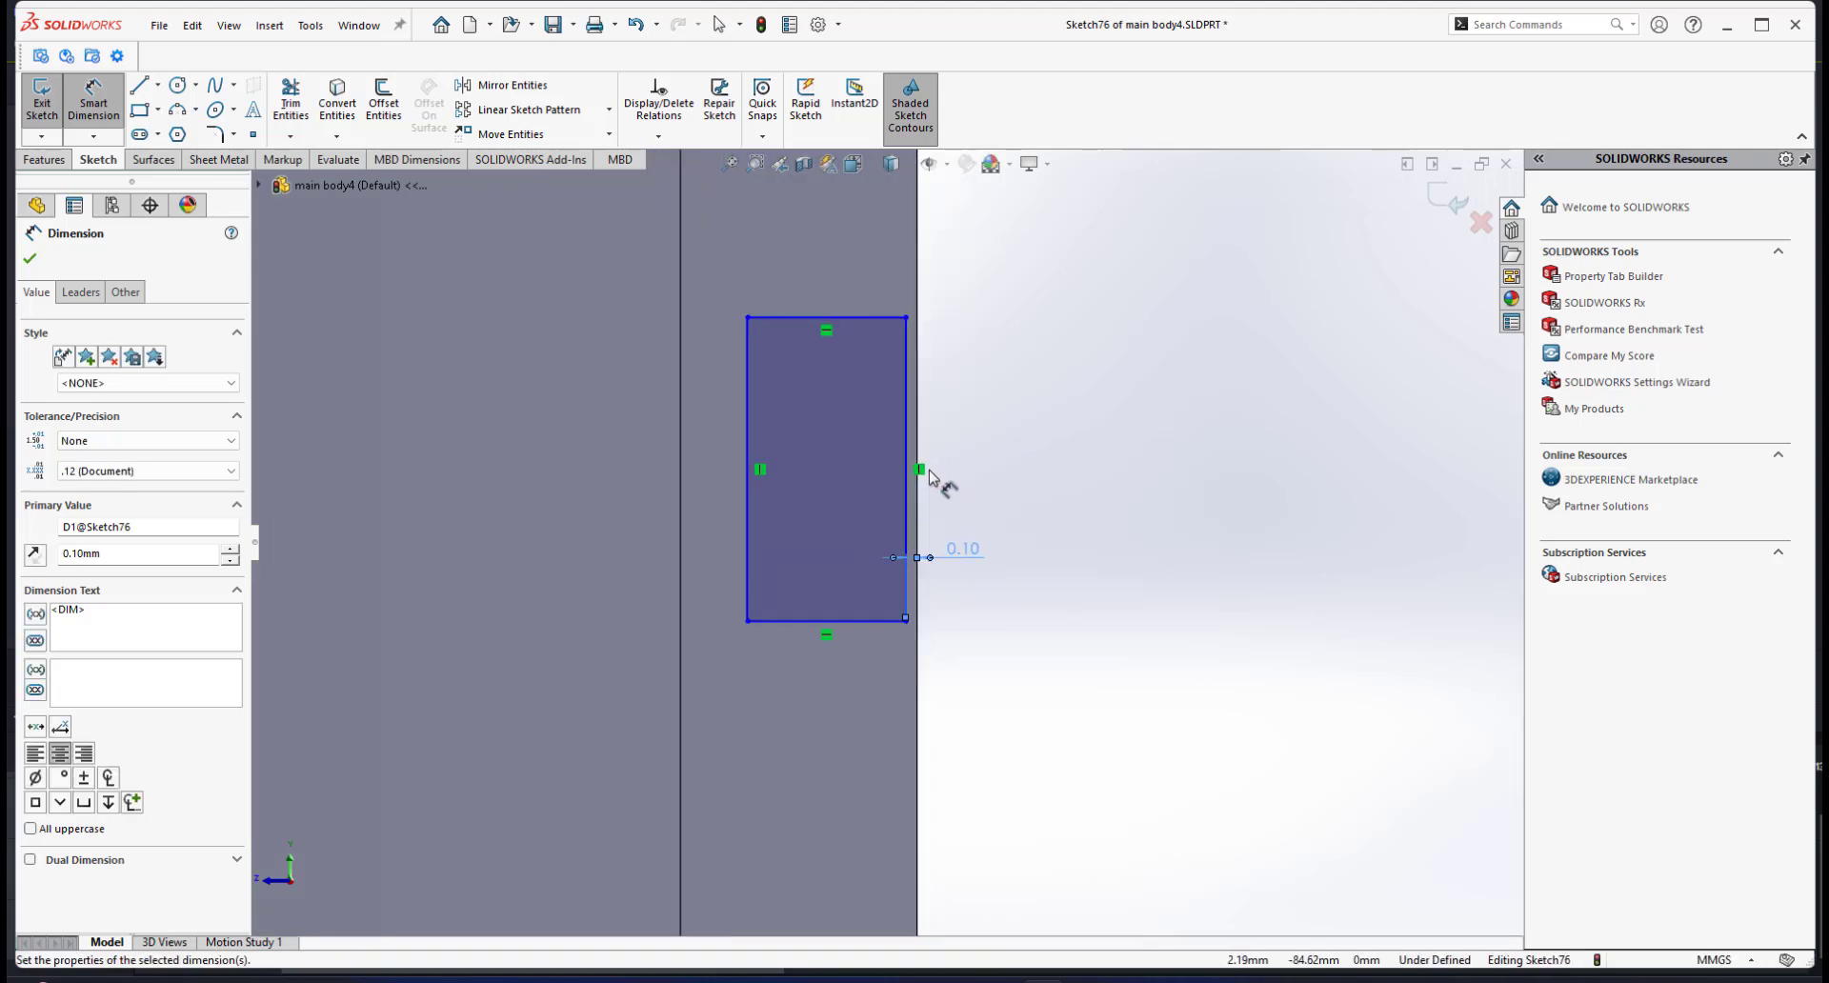
pyautogui.scroll(-2, 930, 469)
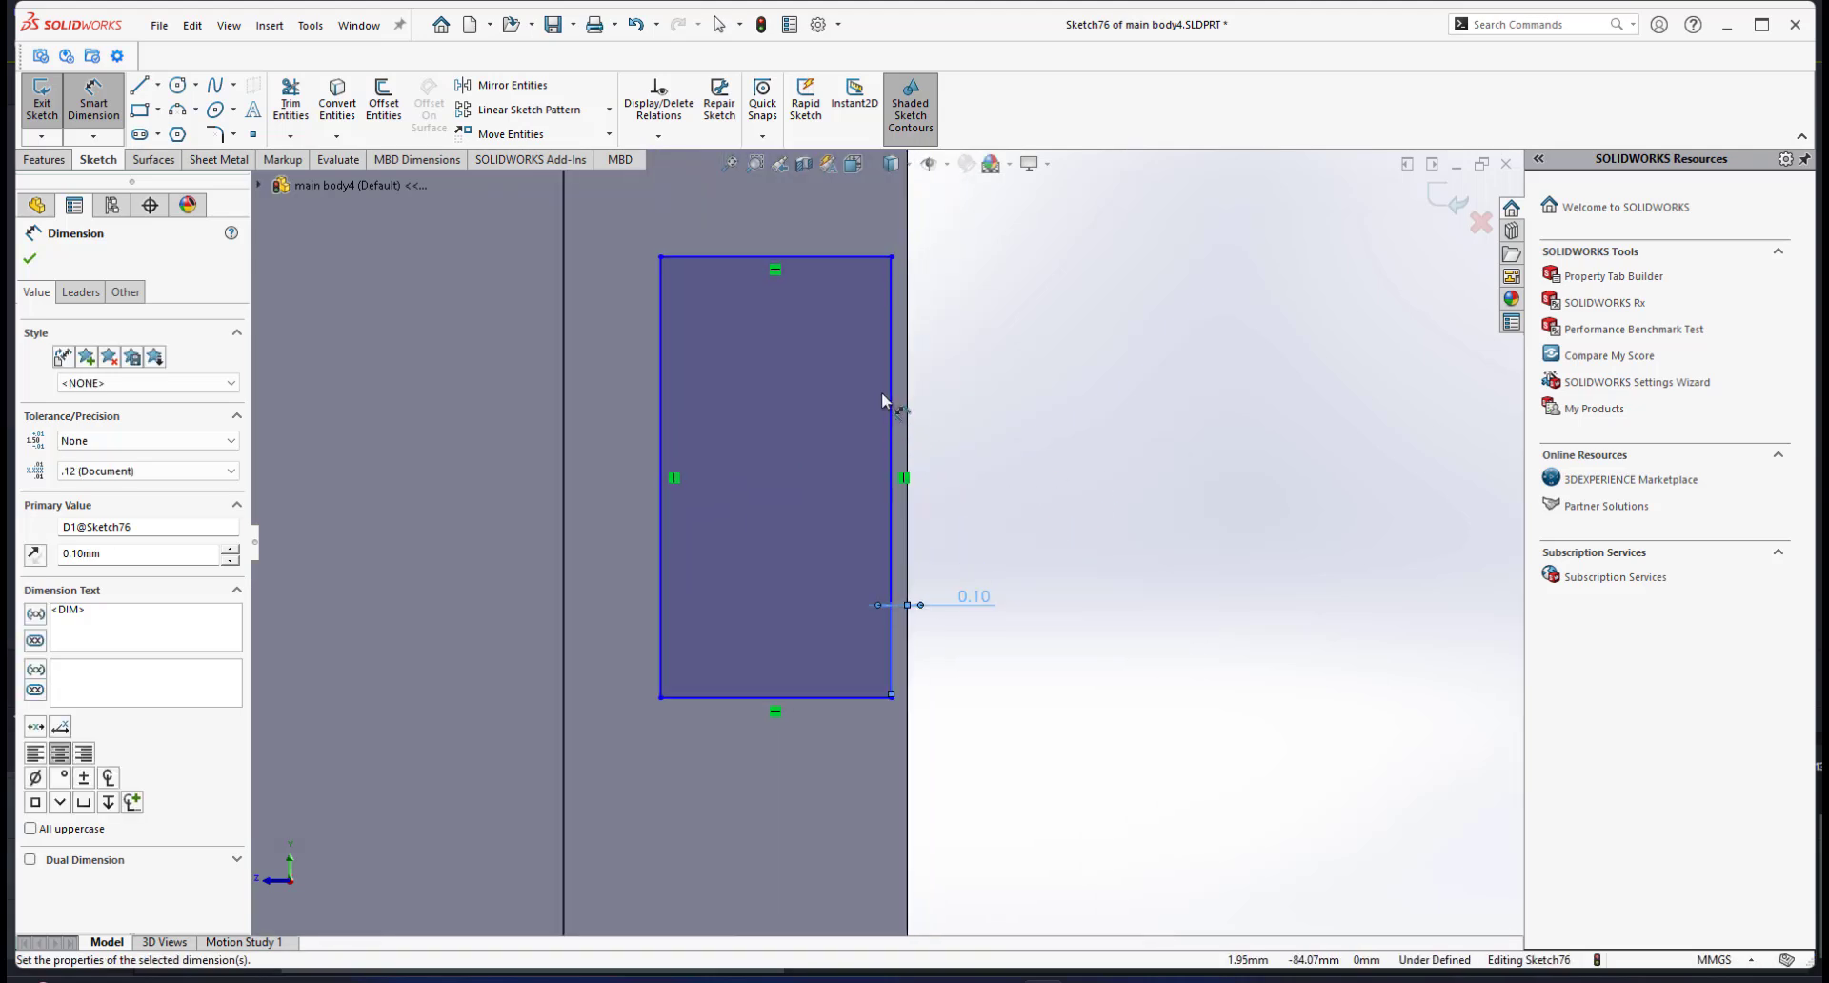
pyautogui.click(920, 435)
pyautogui.click(1077, 472)
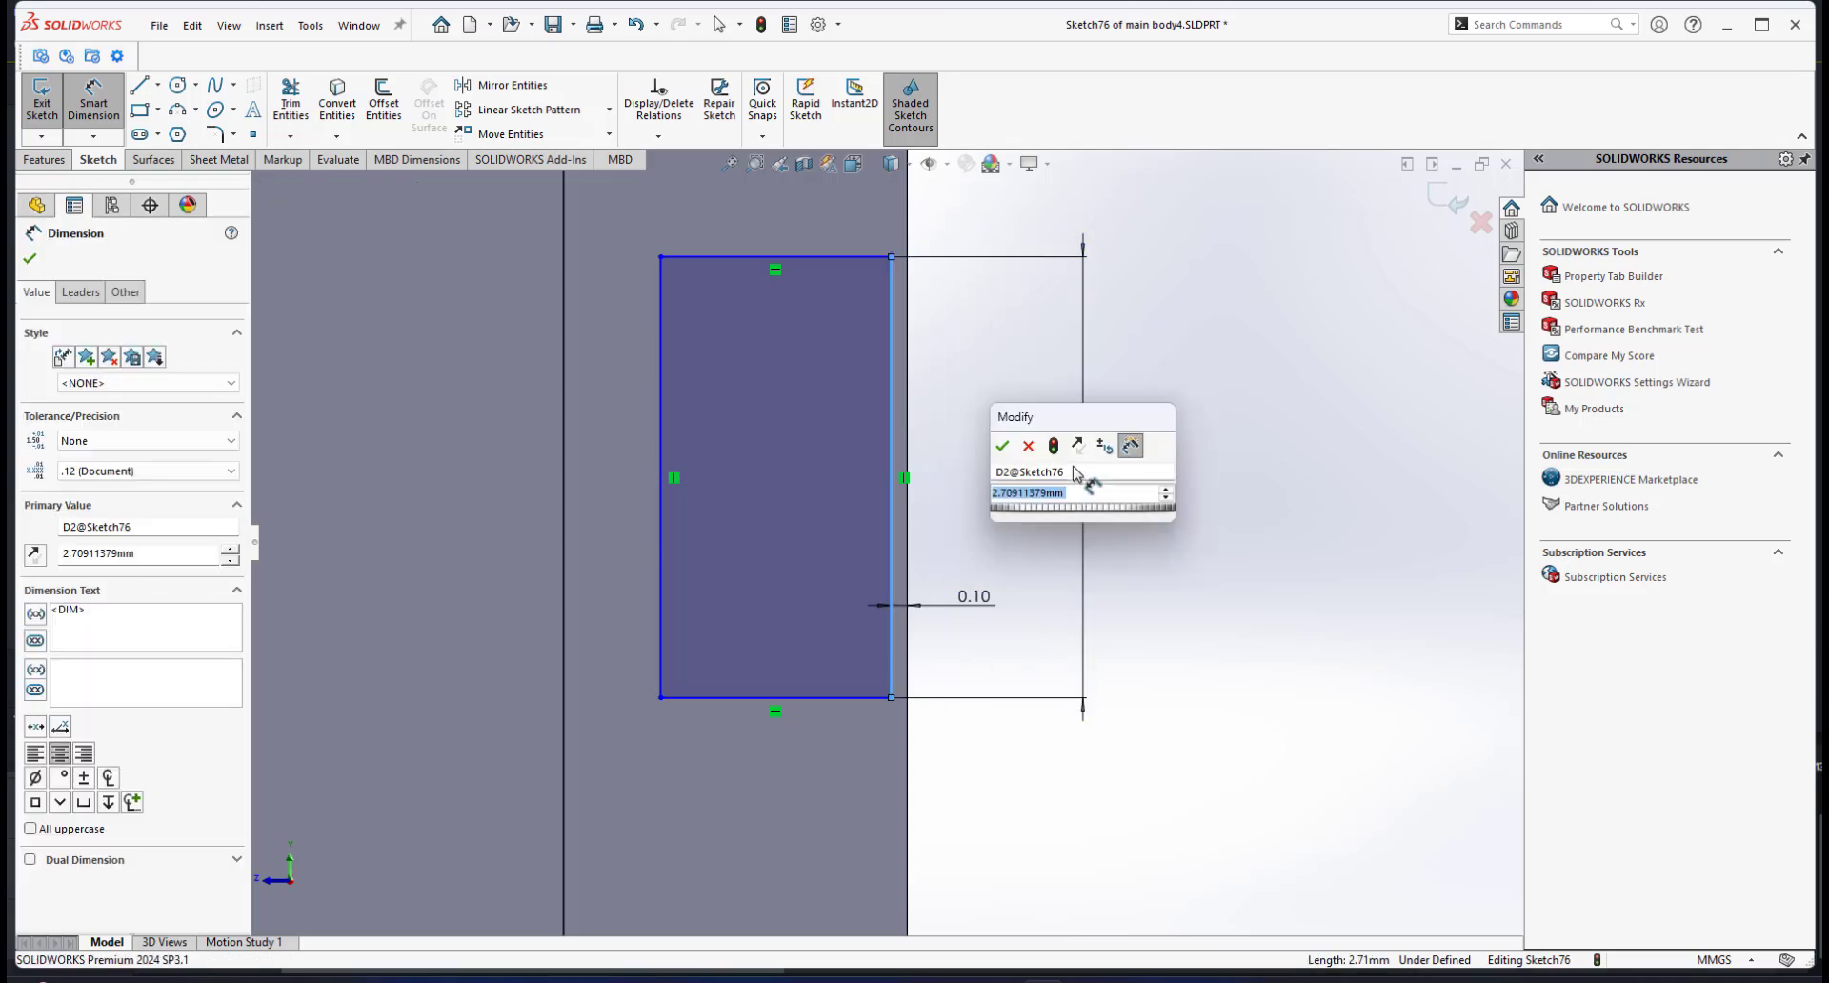
pyautogui.write('3')
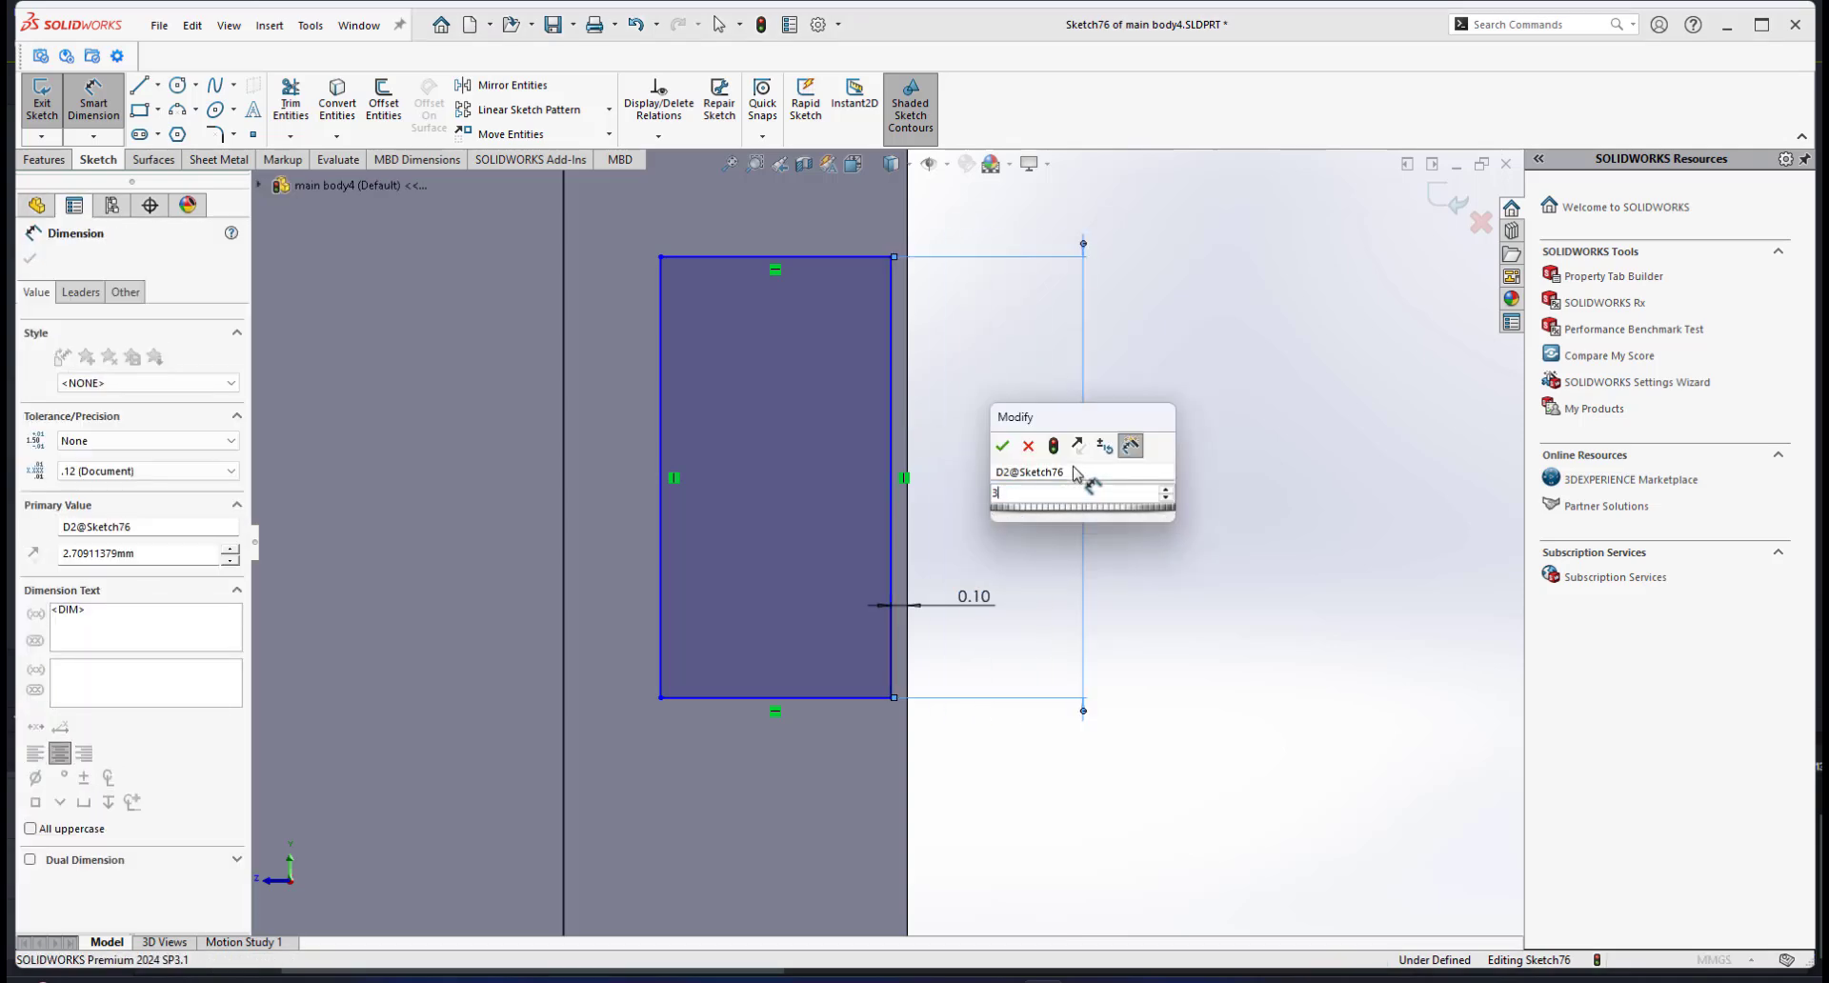
pyautogui.press('Return')
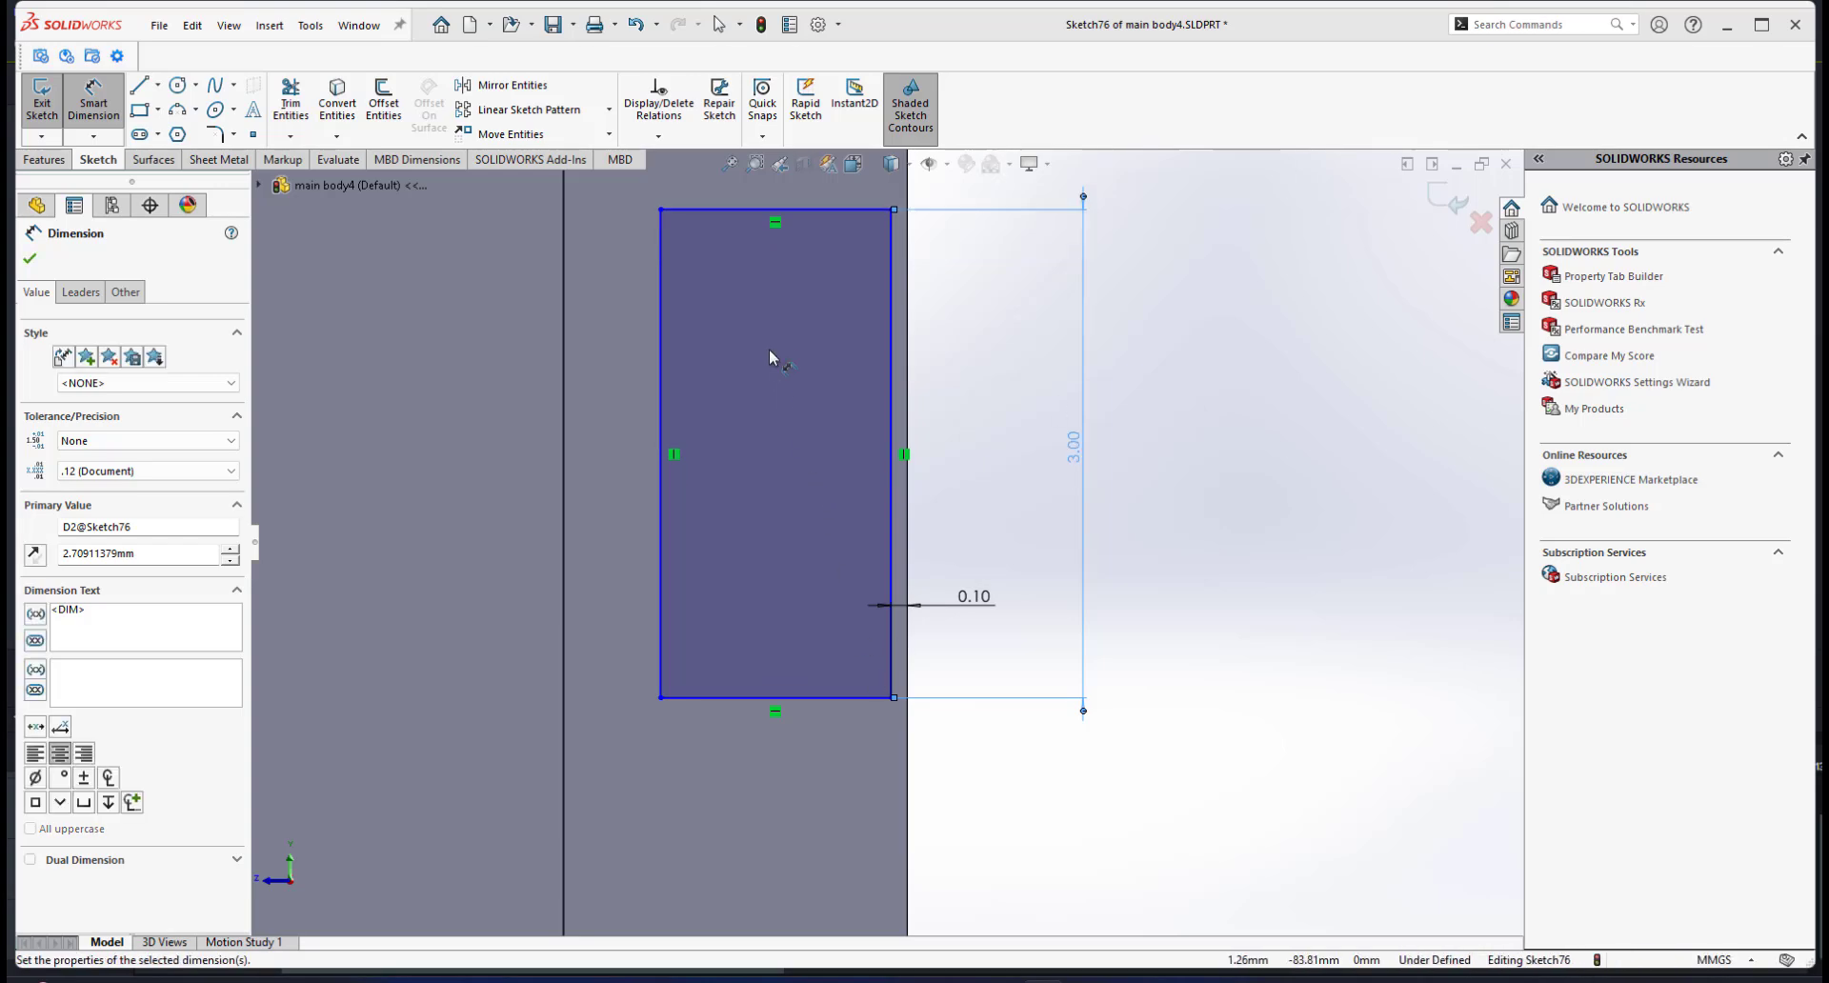
# Step: Dimension the rectangle's width along its upper edge to 1.5 mm
pyautogui.scroll(2, 802, 327)
pyautogui.click(835, 314)
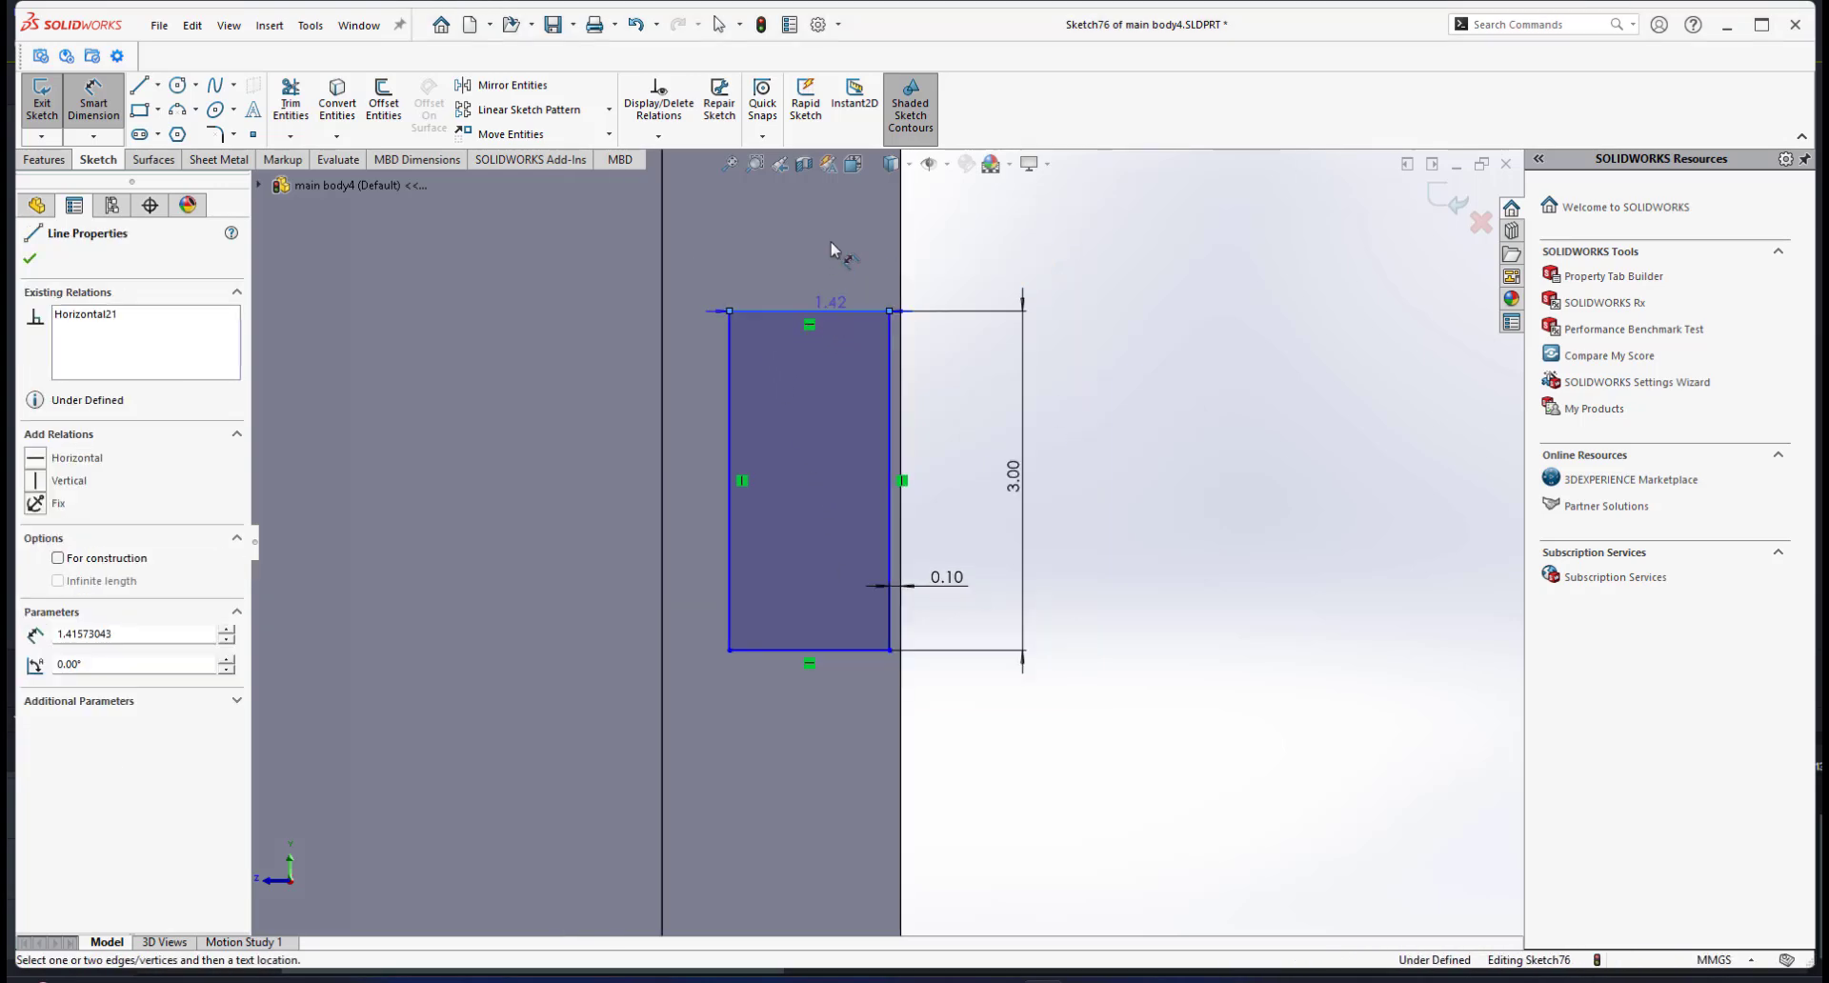
pyautogui.click(787, 229)
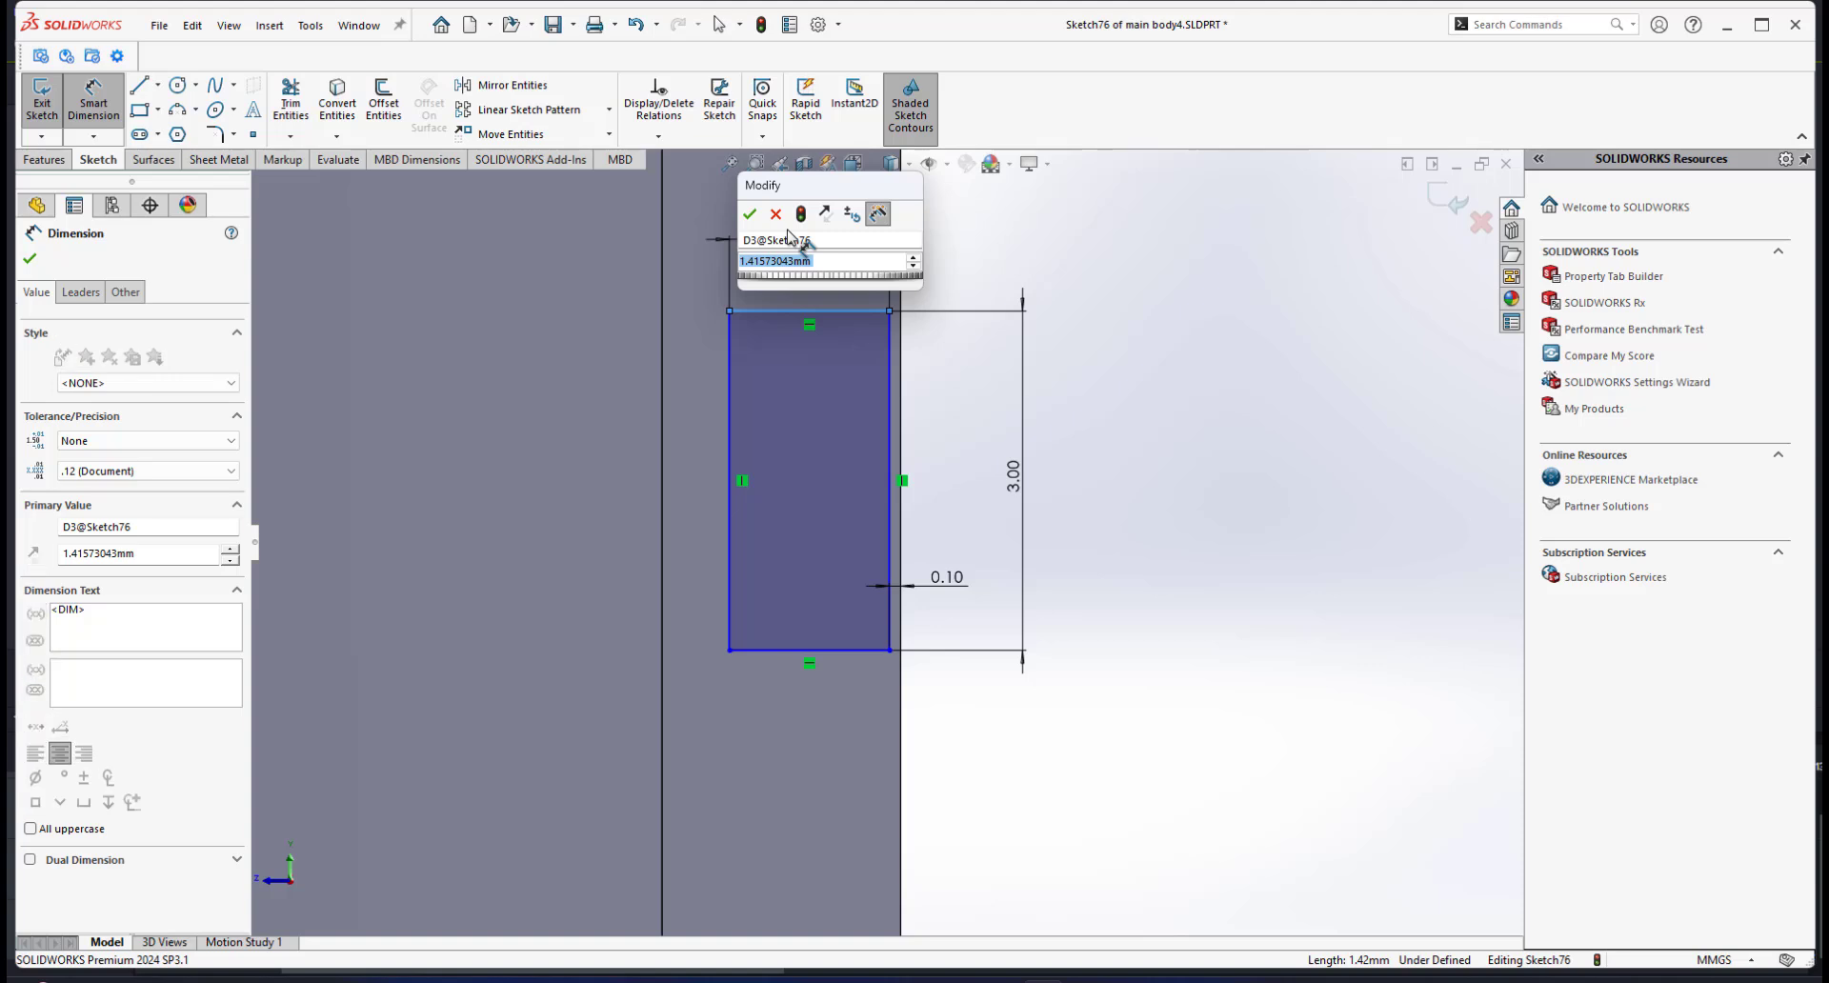
pyautogui.write('1.5')
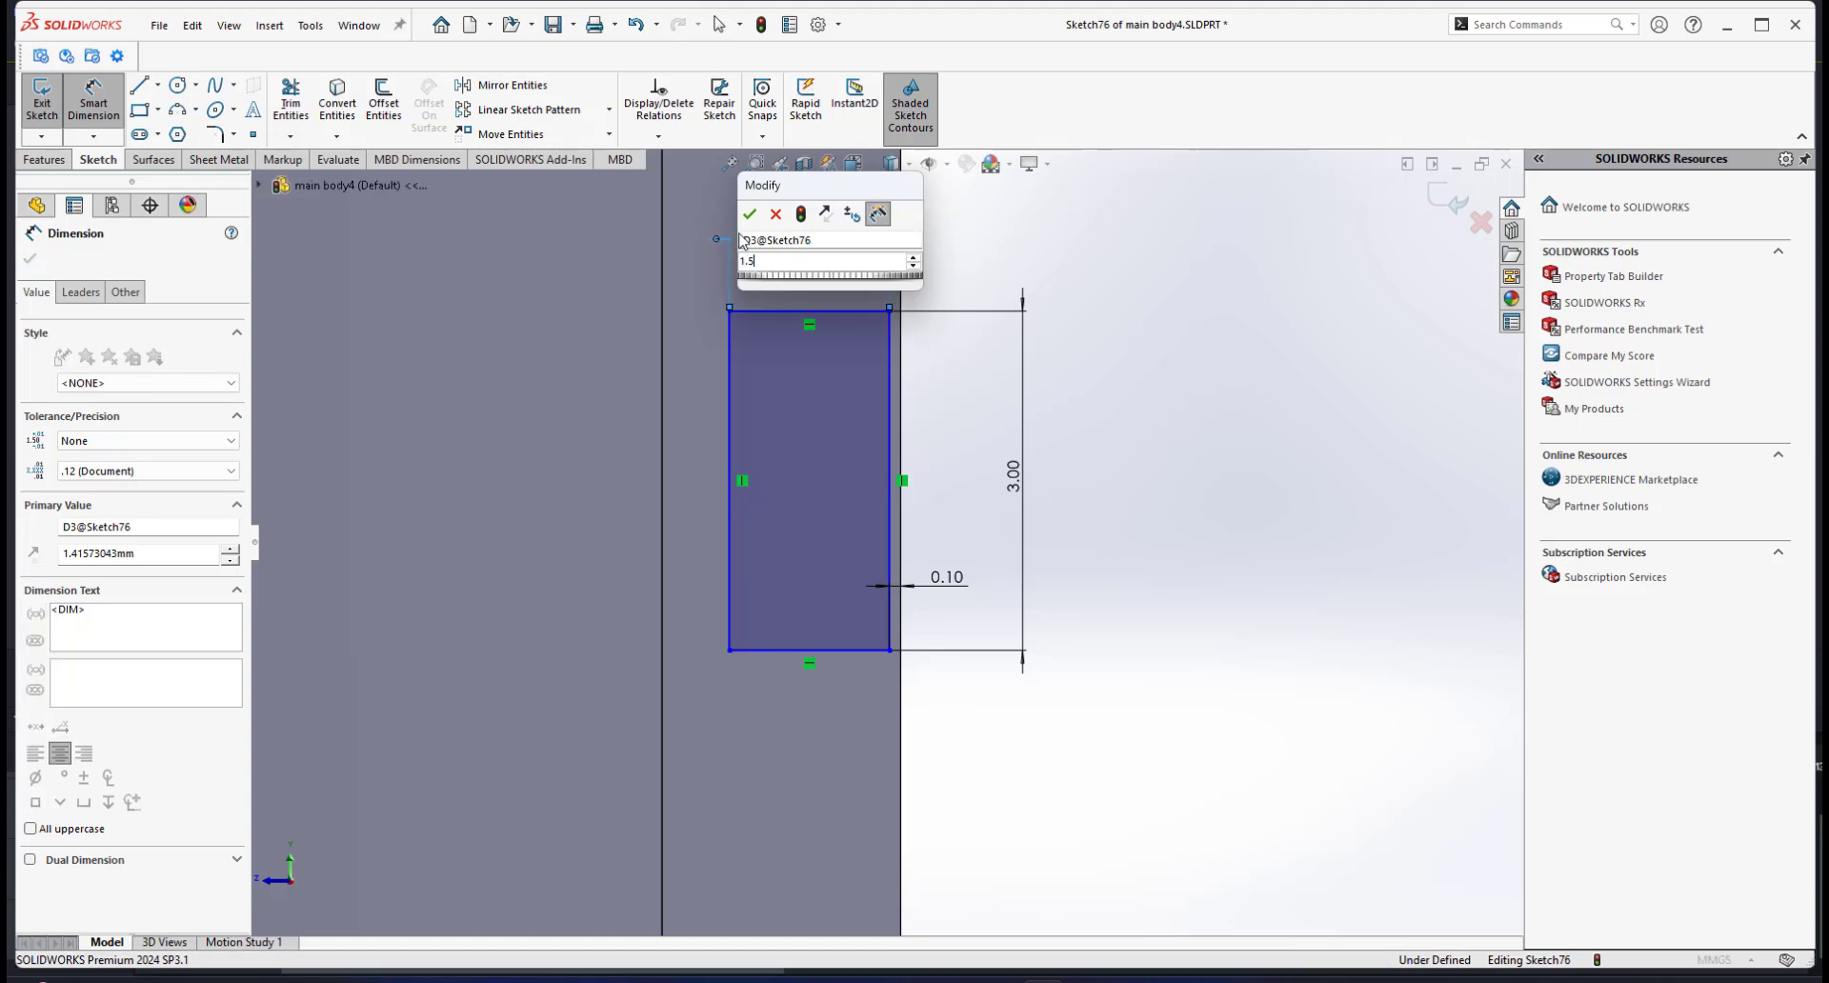
pyautogui.click(751, 214)
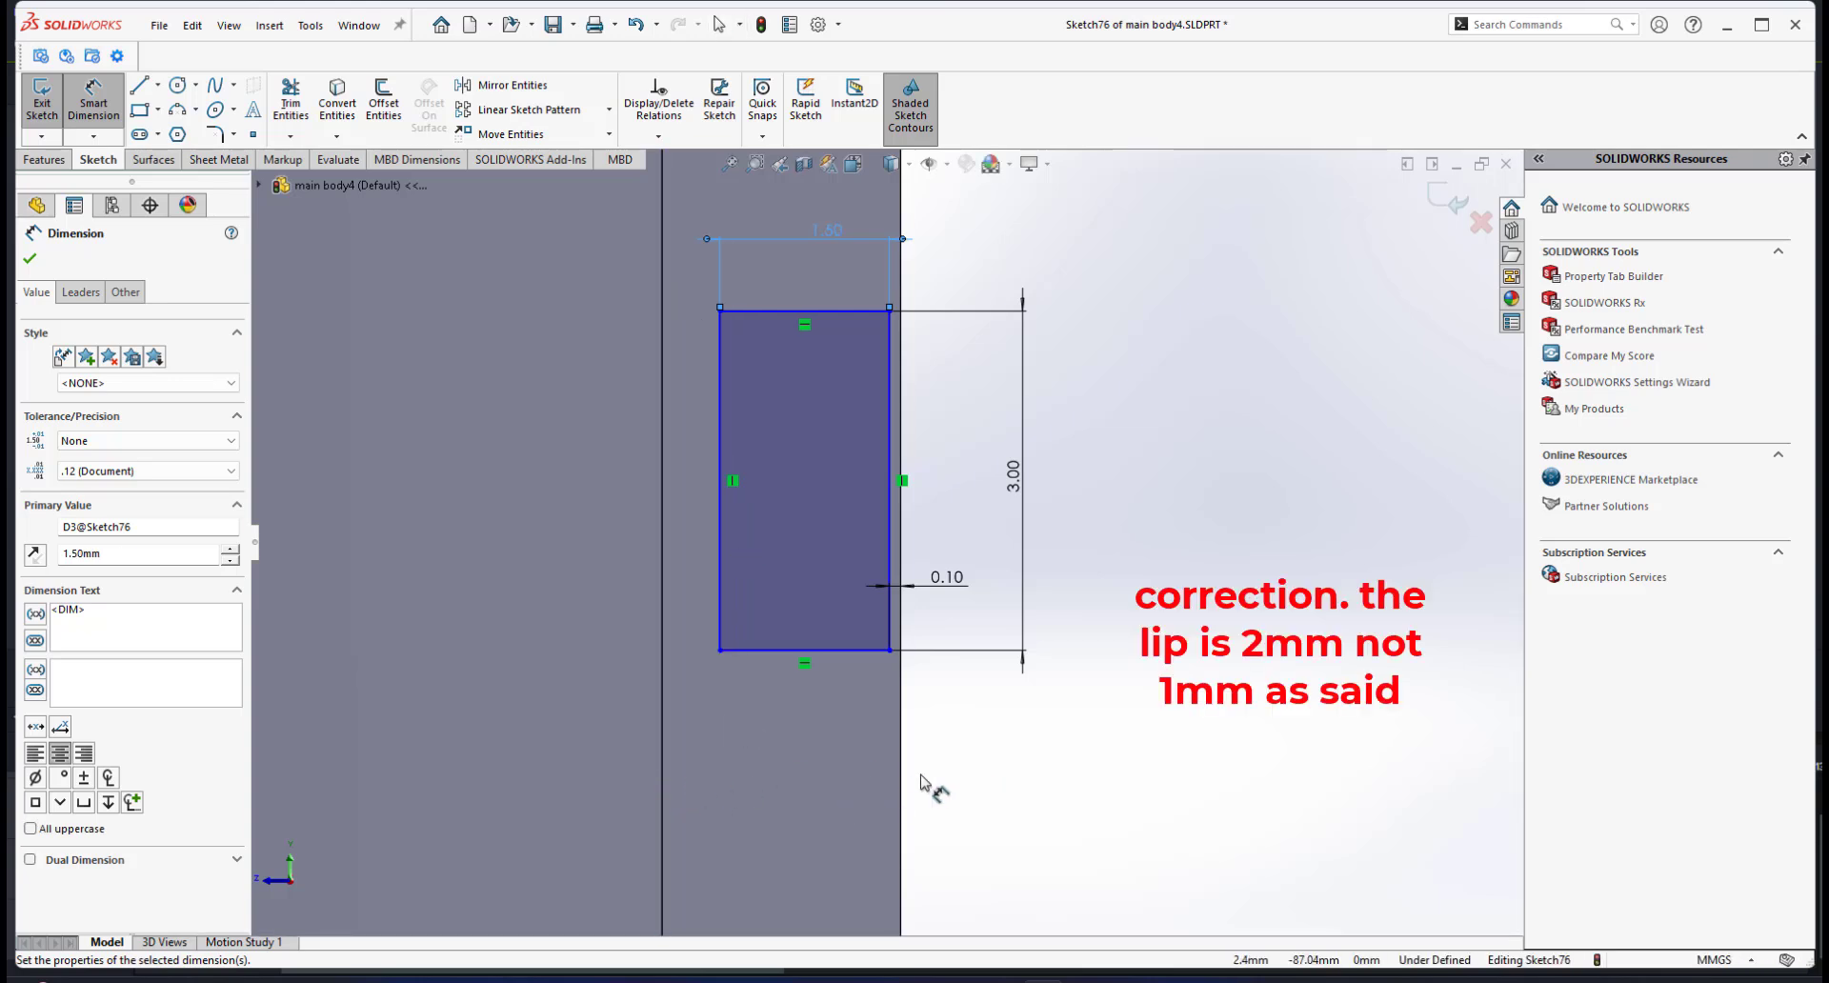
# Step: Sketch a second corner rectangle about 1.3 mm wide and 1.9 mm high below the first, inside the same edge strip
pyautogui.scroll(2, 844, 737)
pyautogui.scroll(-2, 831, 314)
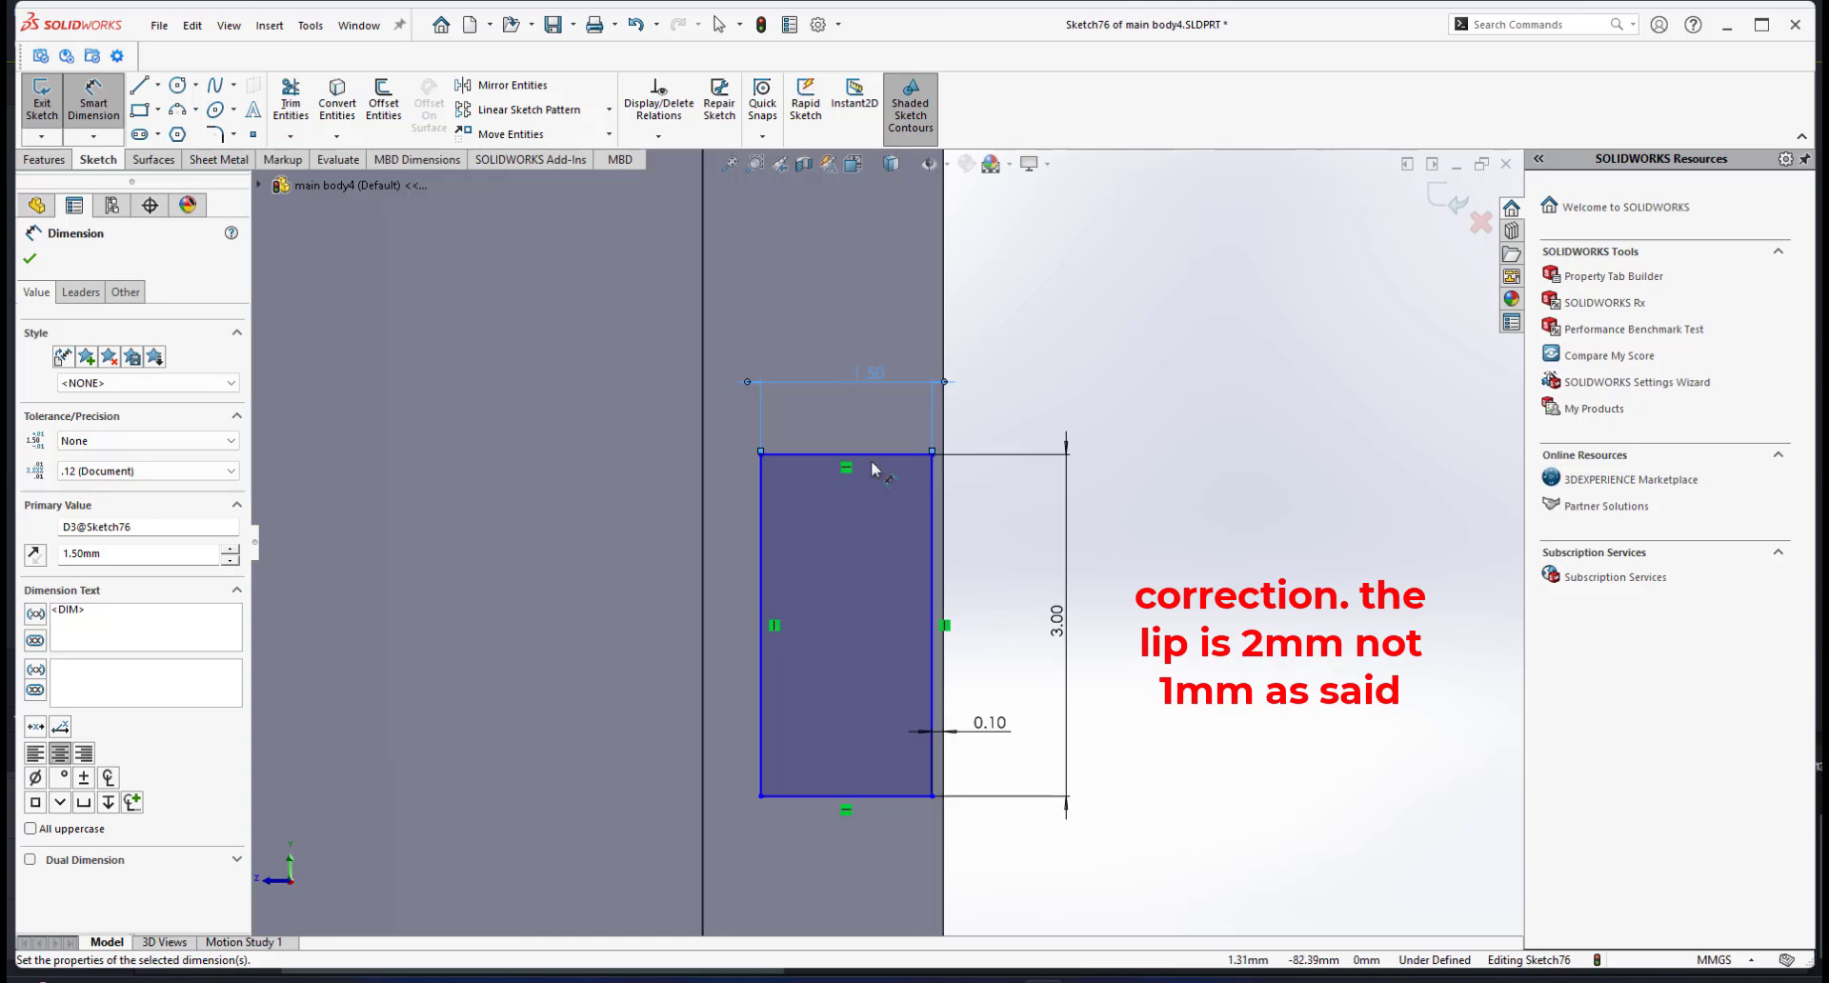
pyautogui.scroll(3, 938, 610)
pyautogui.scroll(-1, 947, 599)
pyautogui.scroll(3, 953, 658)
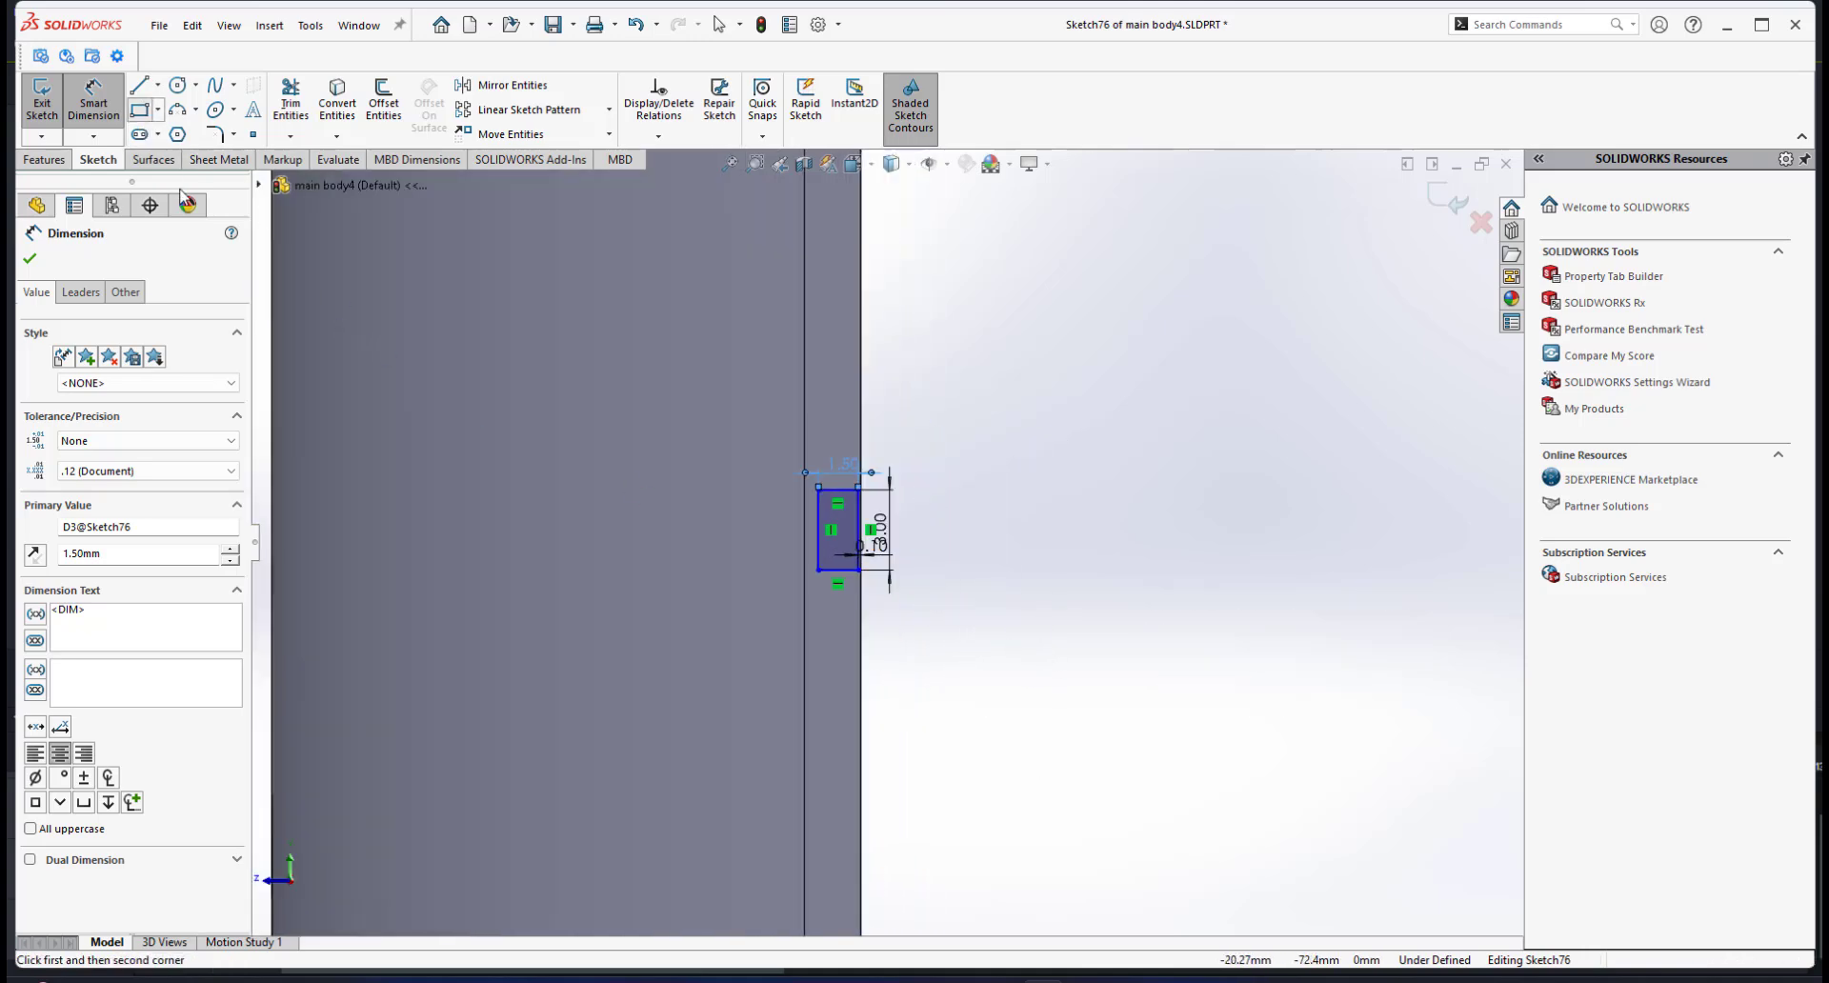
pyautogui.click(139, 109)
pyautogui.scroll(-2, 932, 761)
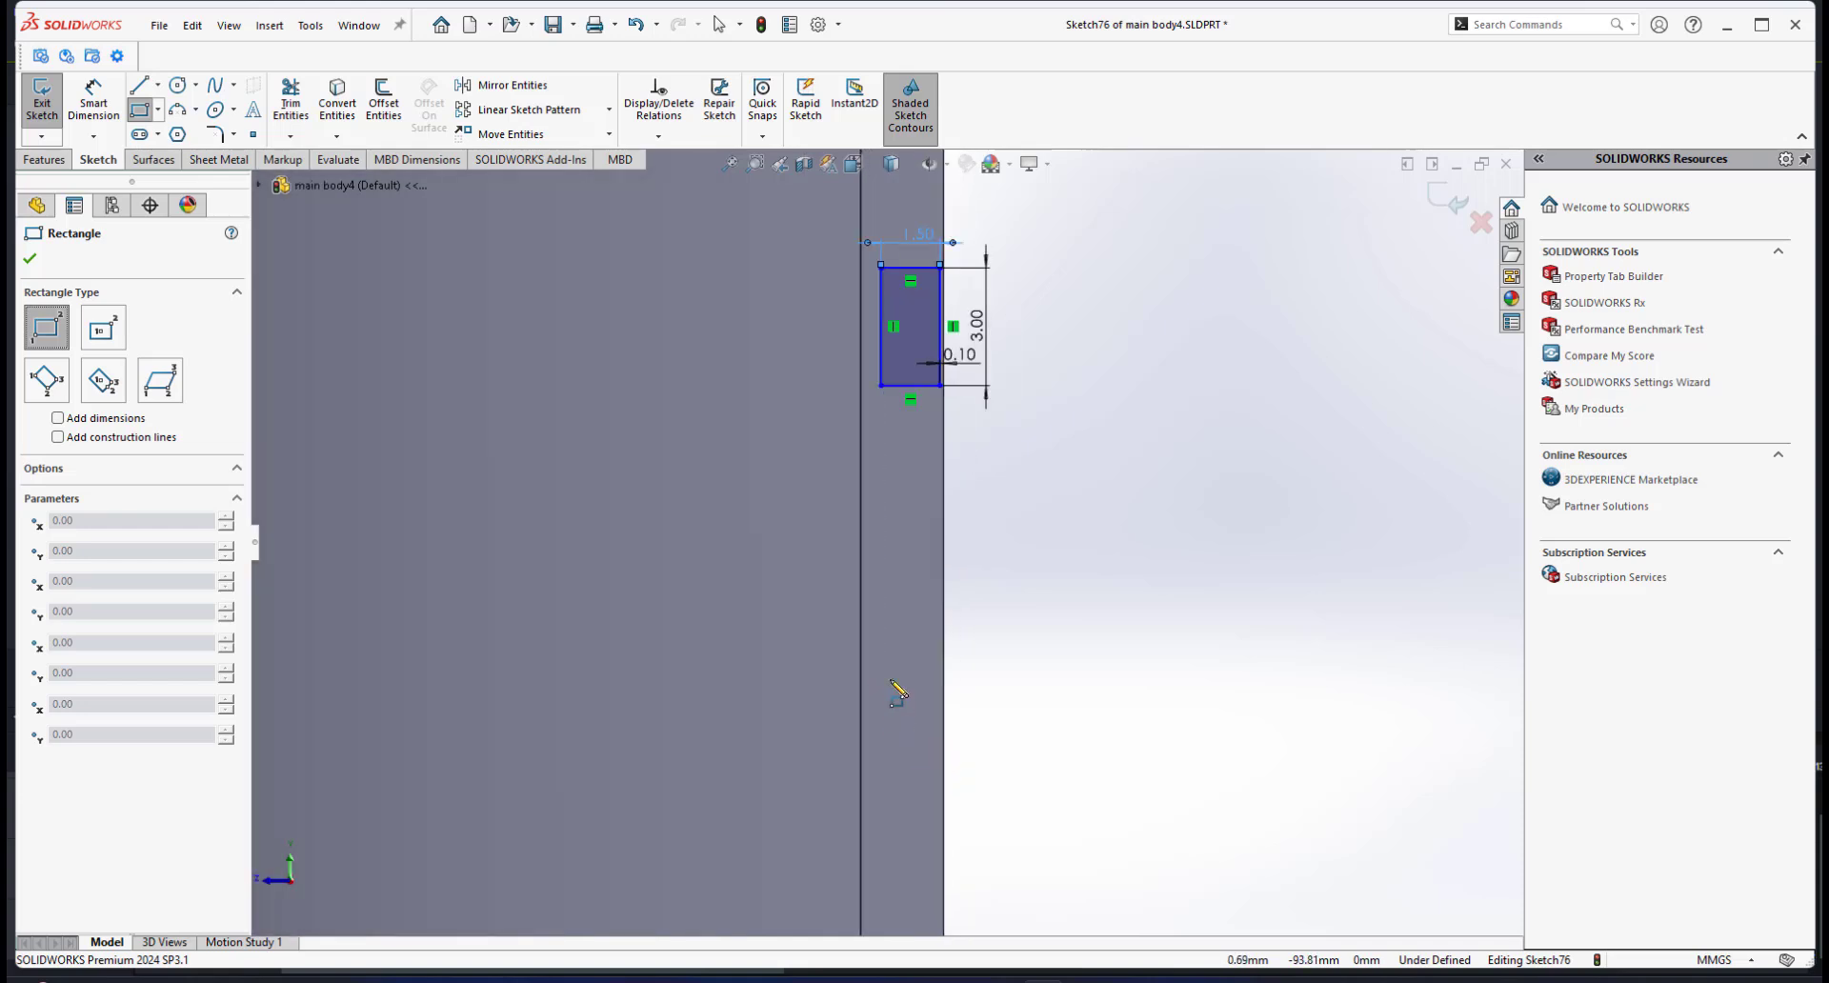
pyautogui.click(882, 679)
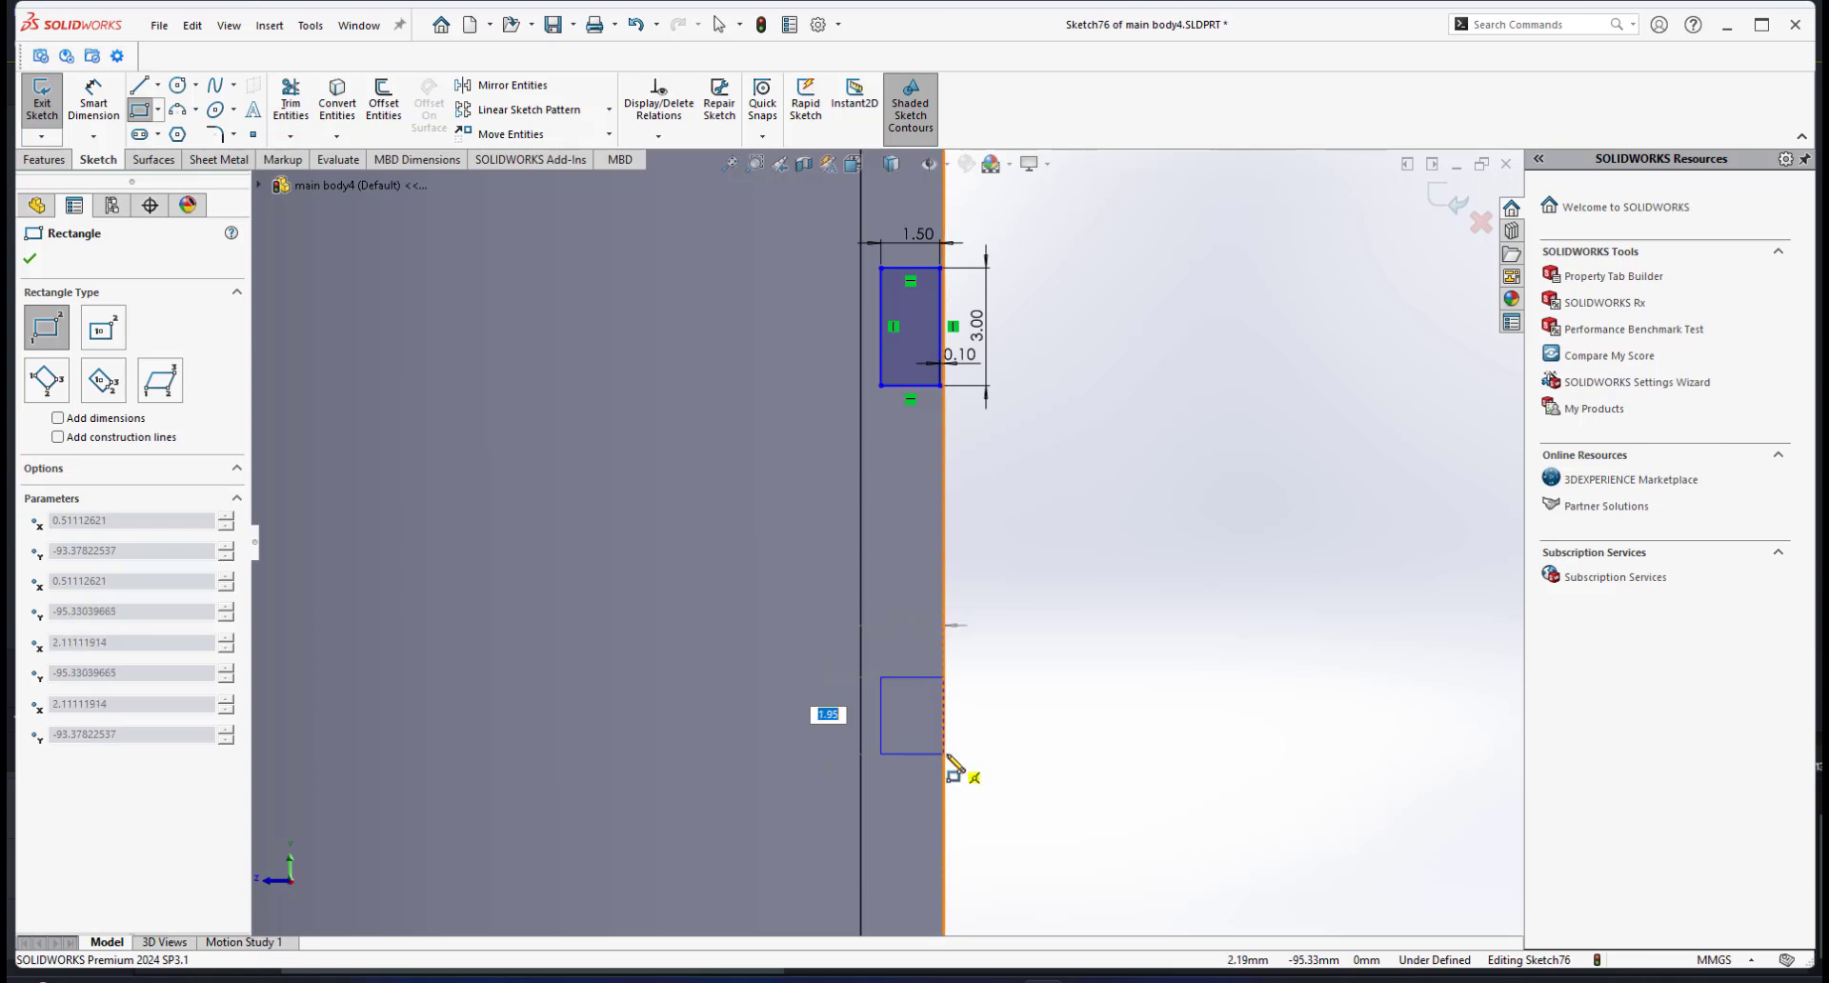
pyautogui.click(933, 752)
pyautogui.rightClick(1036, 625)
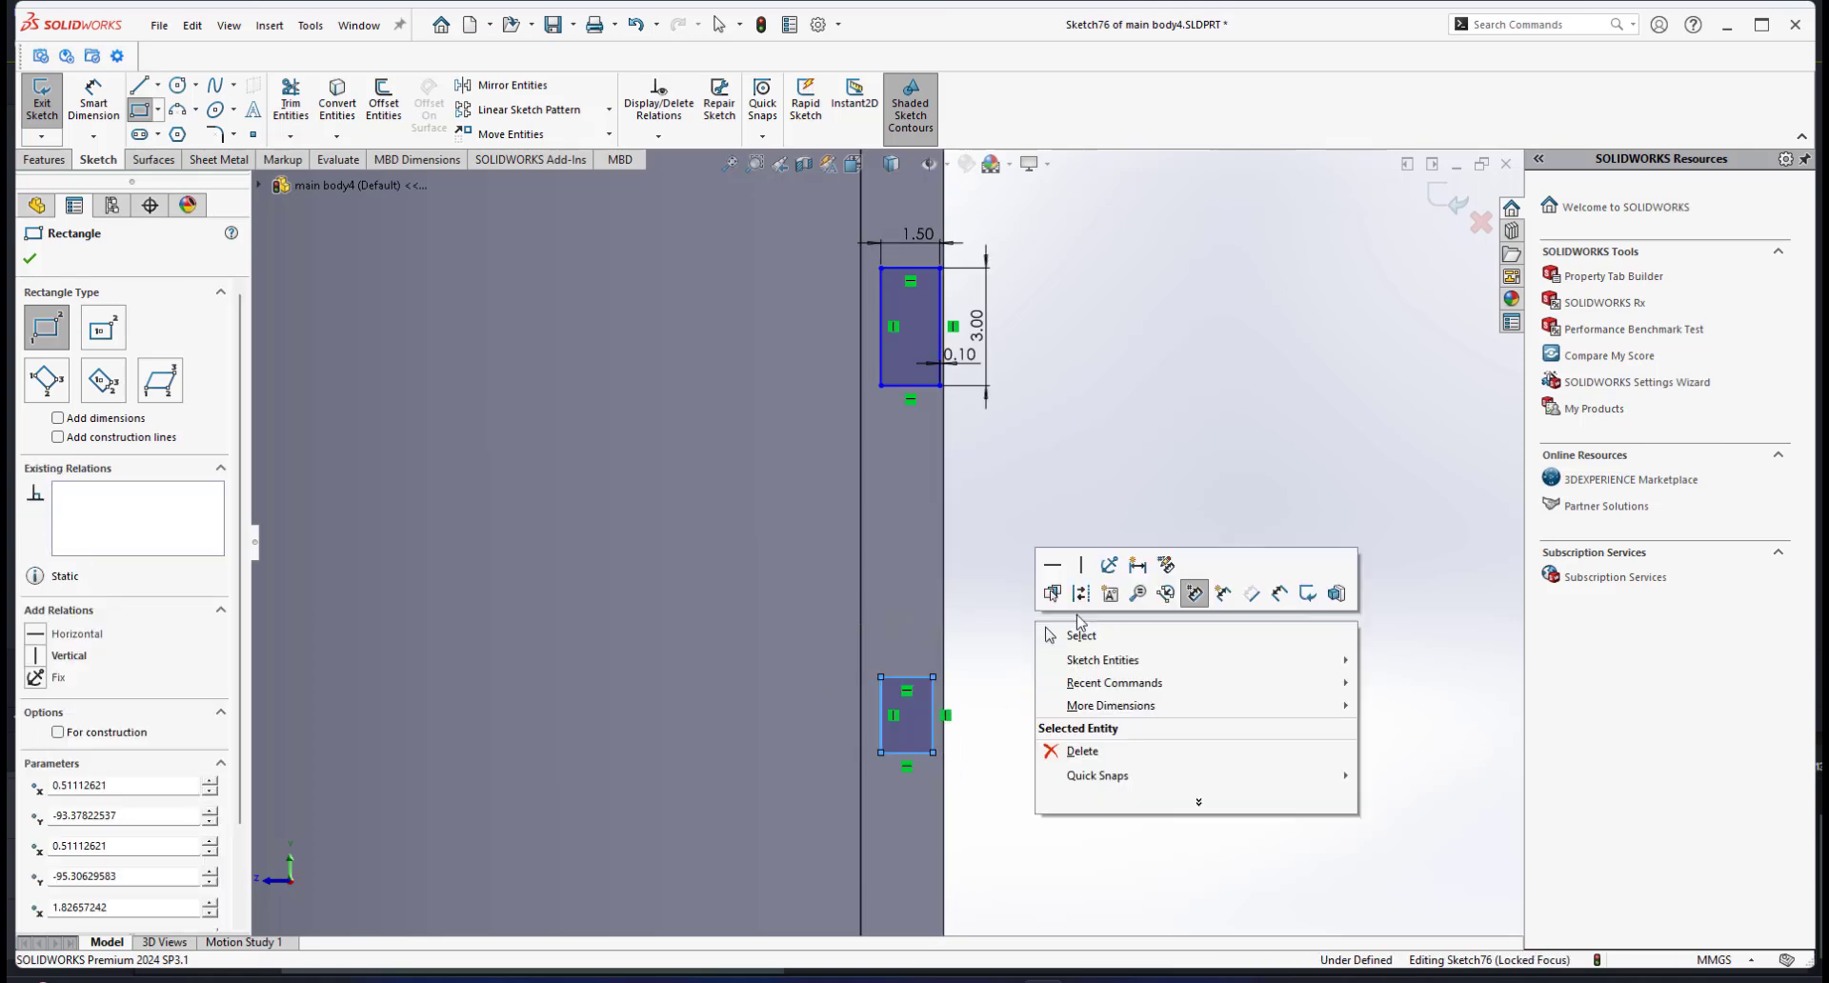
pyautogui.click(1111, 642)
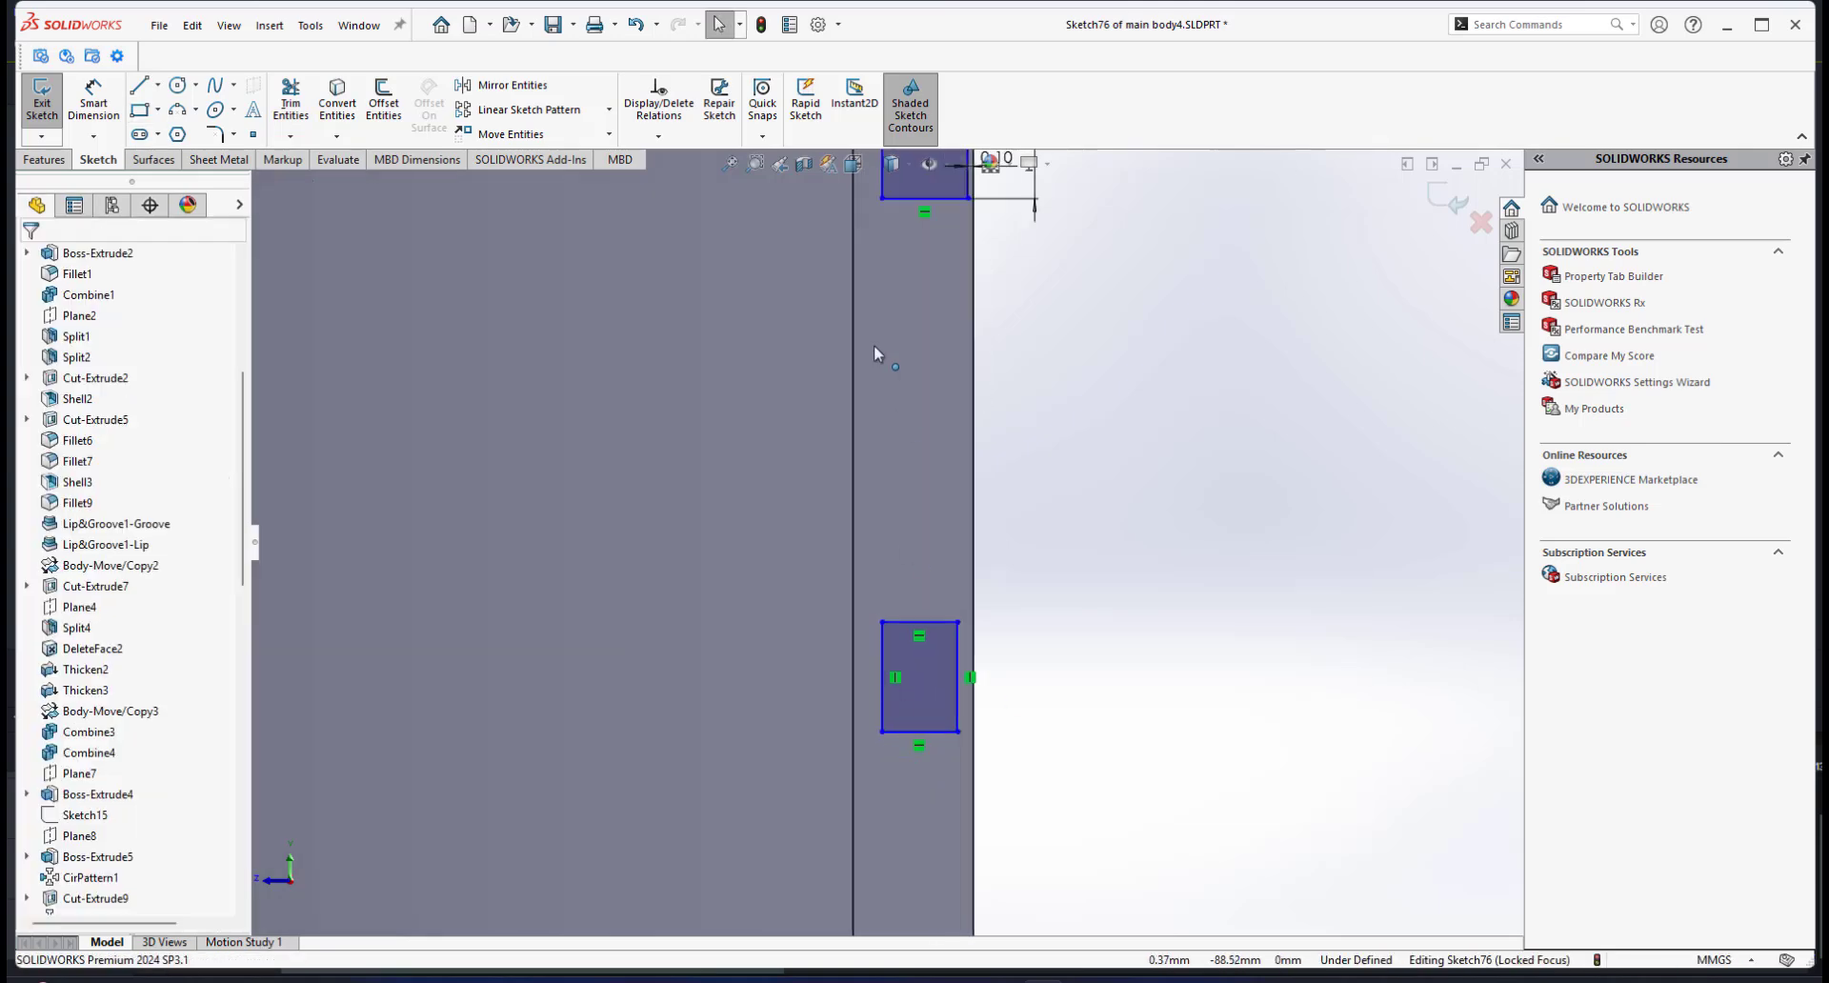
# Step: Make the inner vertical sides of the two rectangles collinear
pyautogui.click(878, 267)
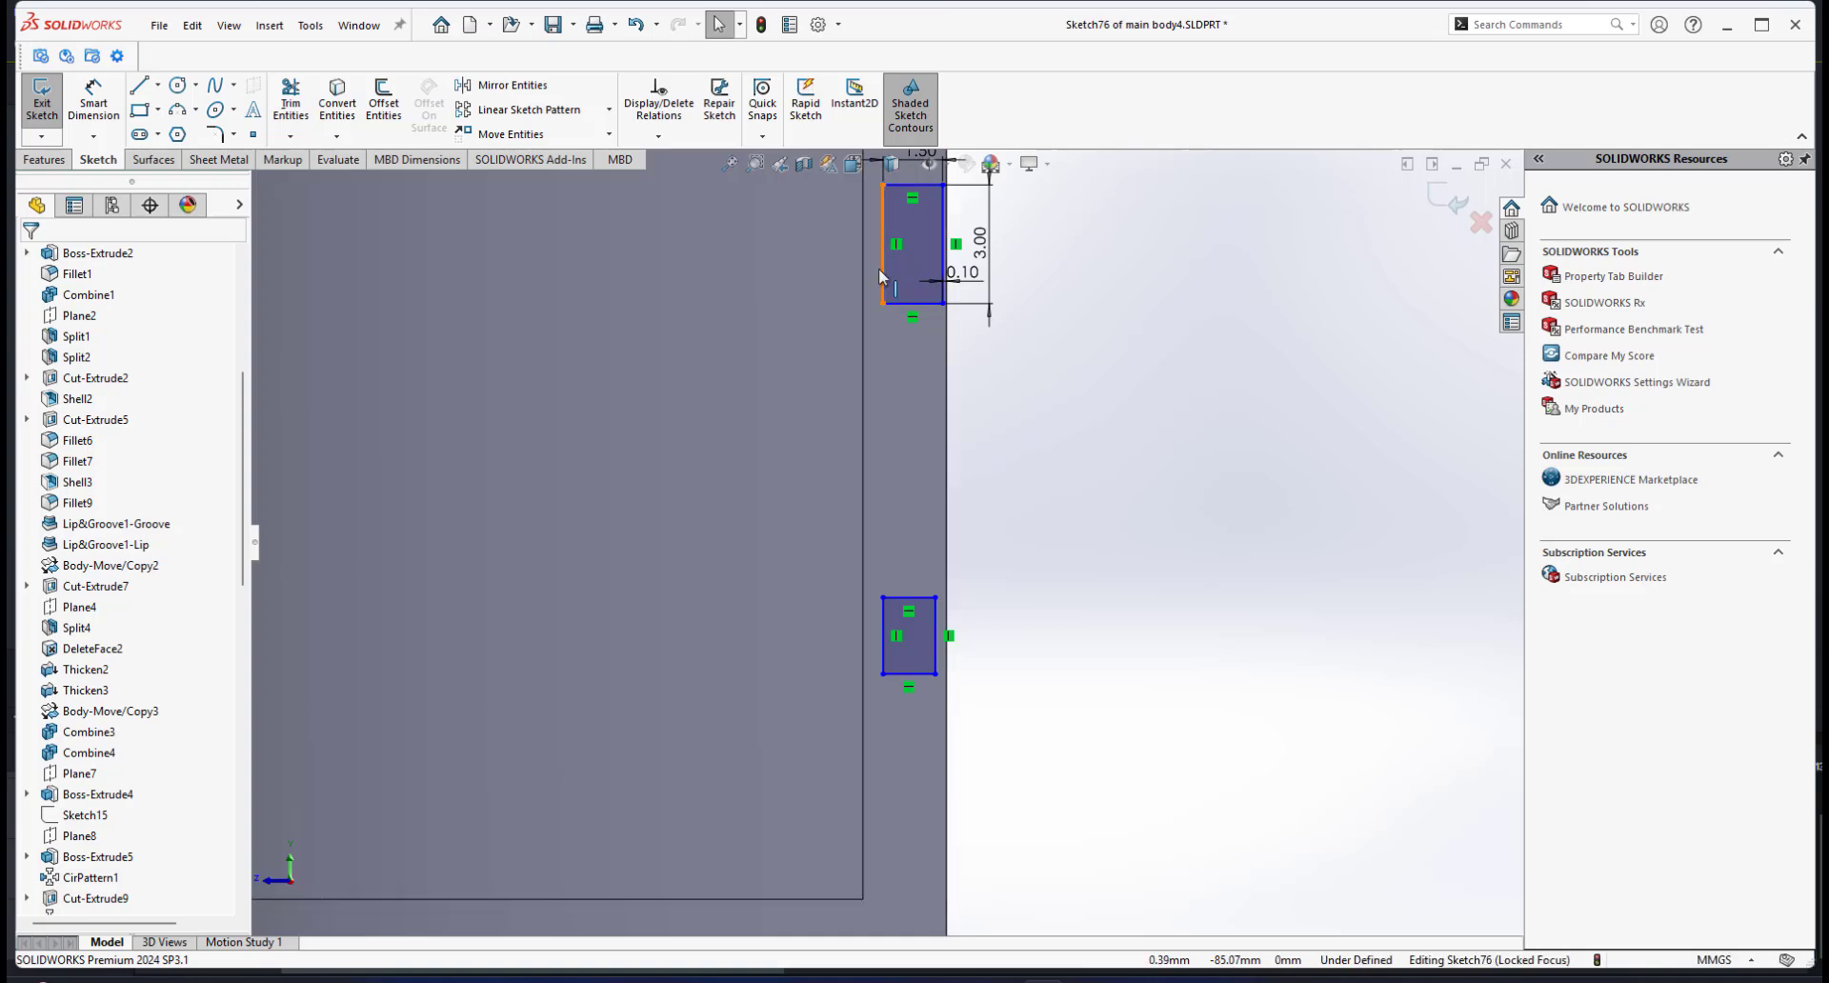
pyautogui.click(888, 622)
pyautogui.press('Escape')
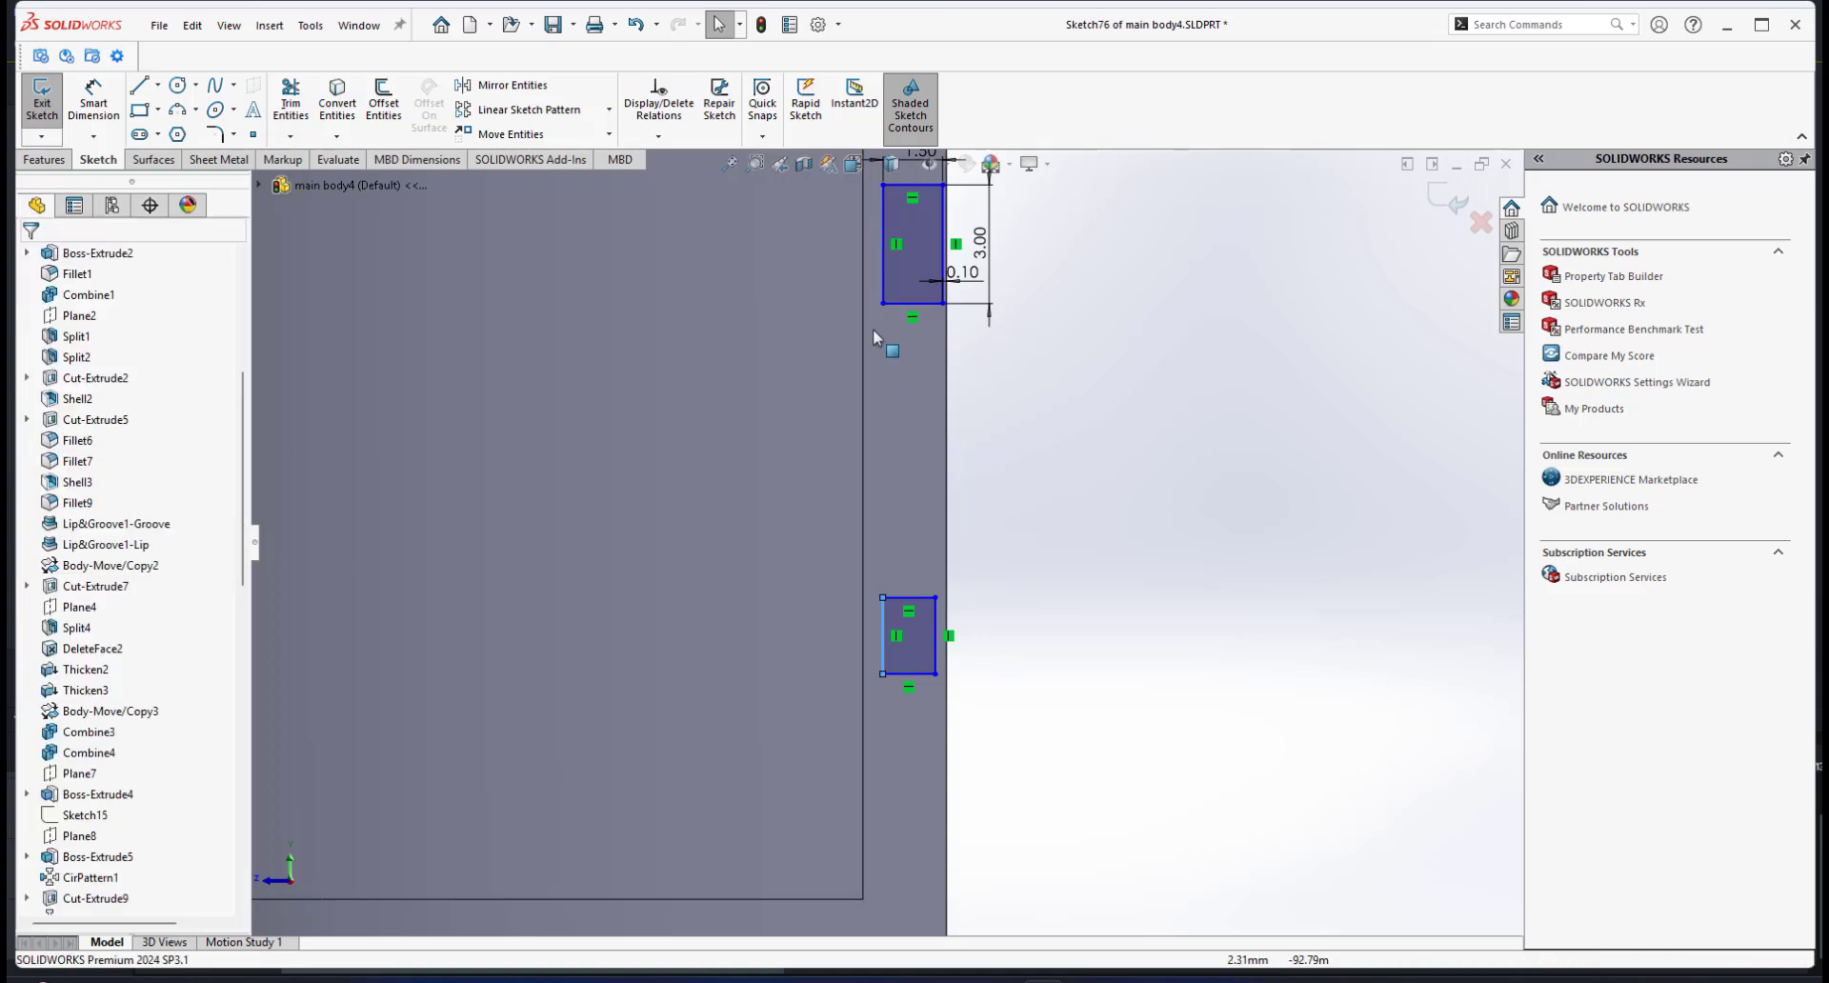
pyautogui.click(885, 278)
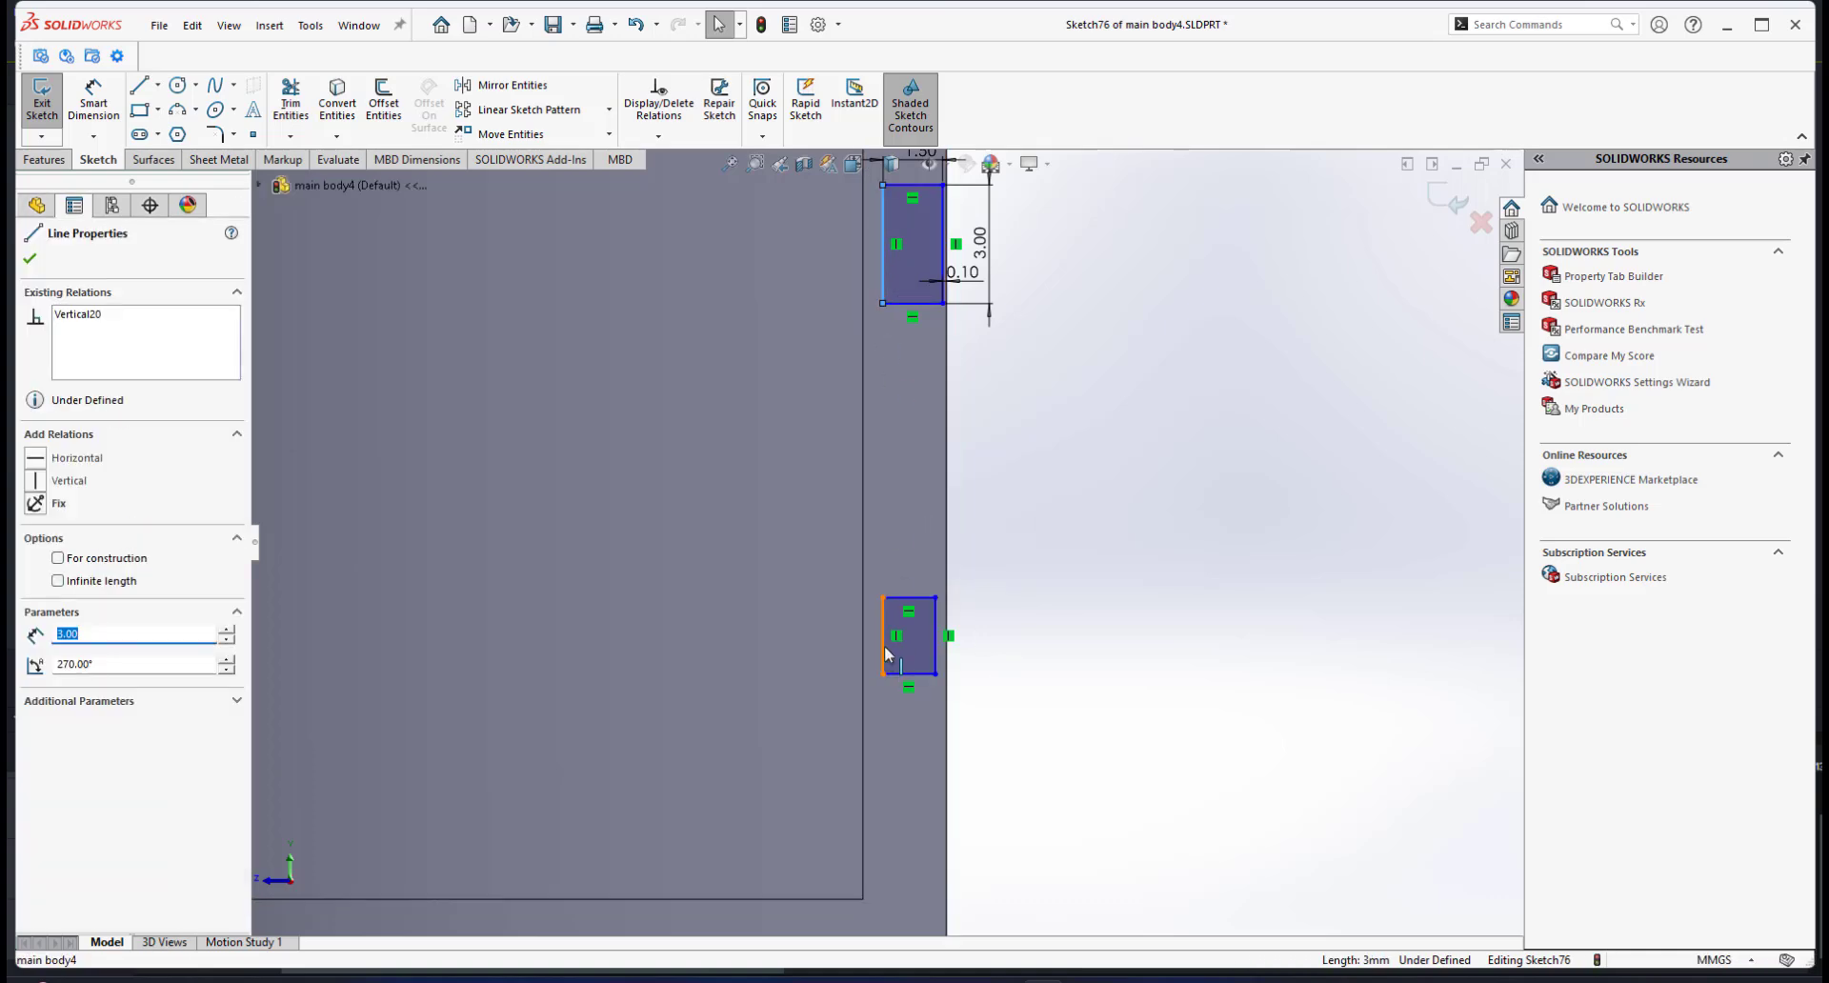
pyautogui.keyDown('ctrl'); pyautogui.click(886, 654); pyautogui.keyUp('ctrl')
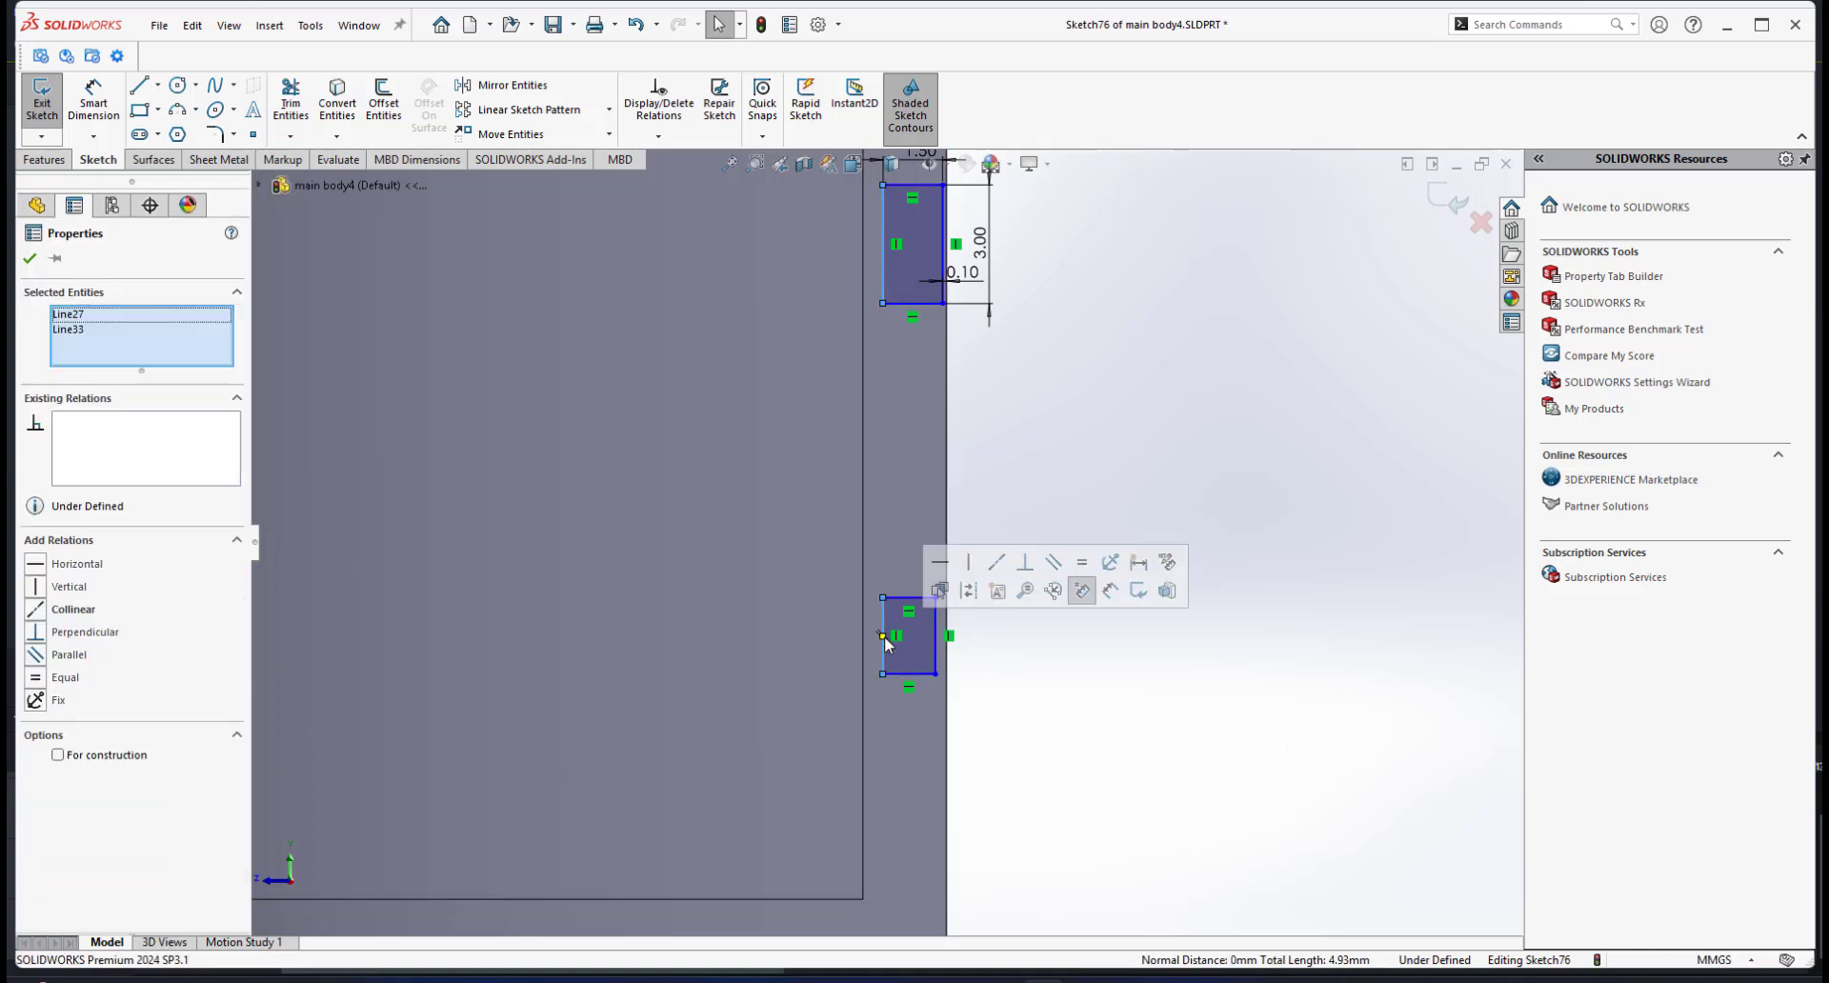
pyautogui.click(1001, 563)
pyautogui.press('Escape')
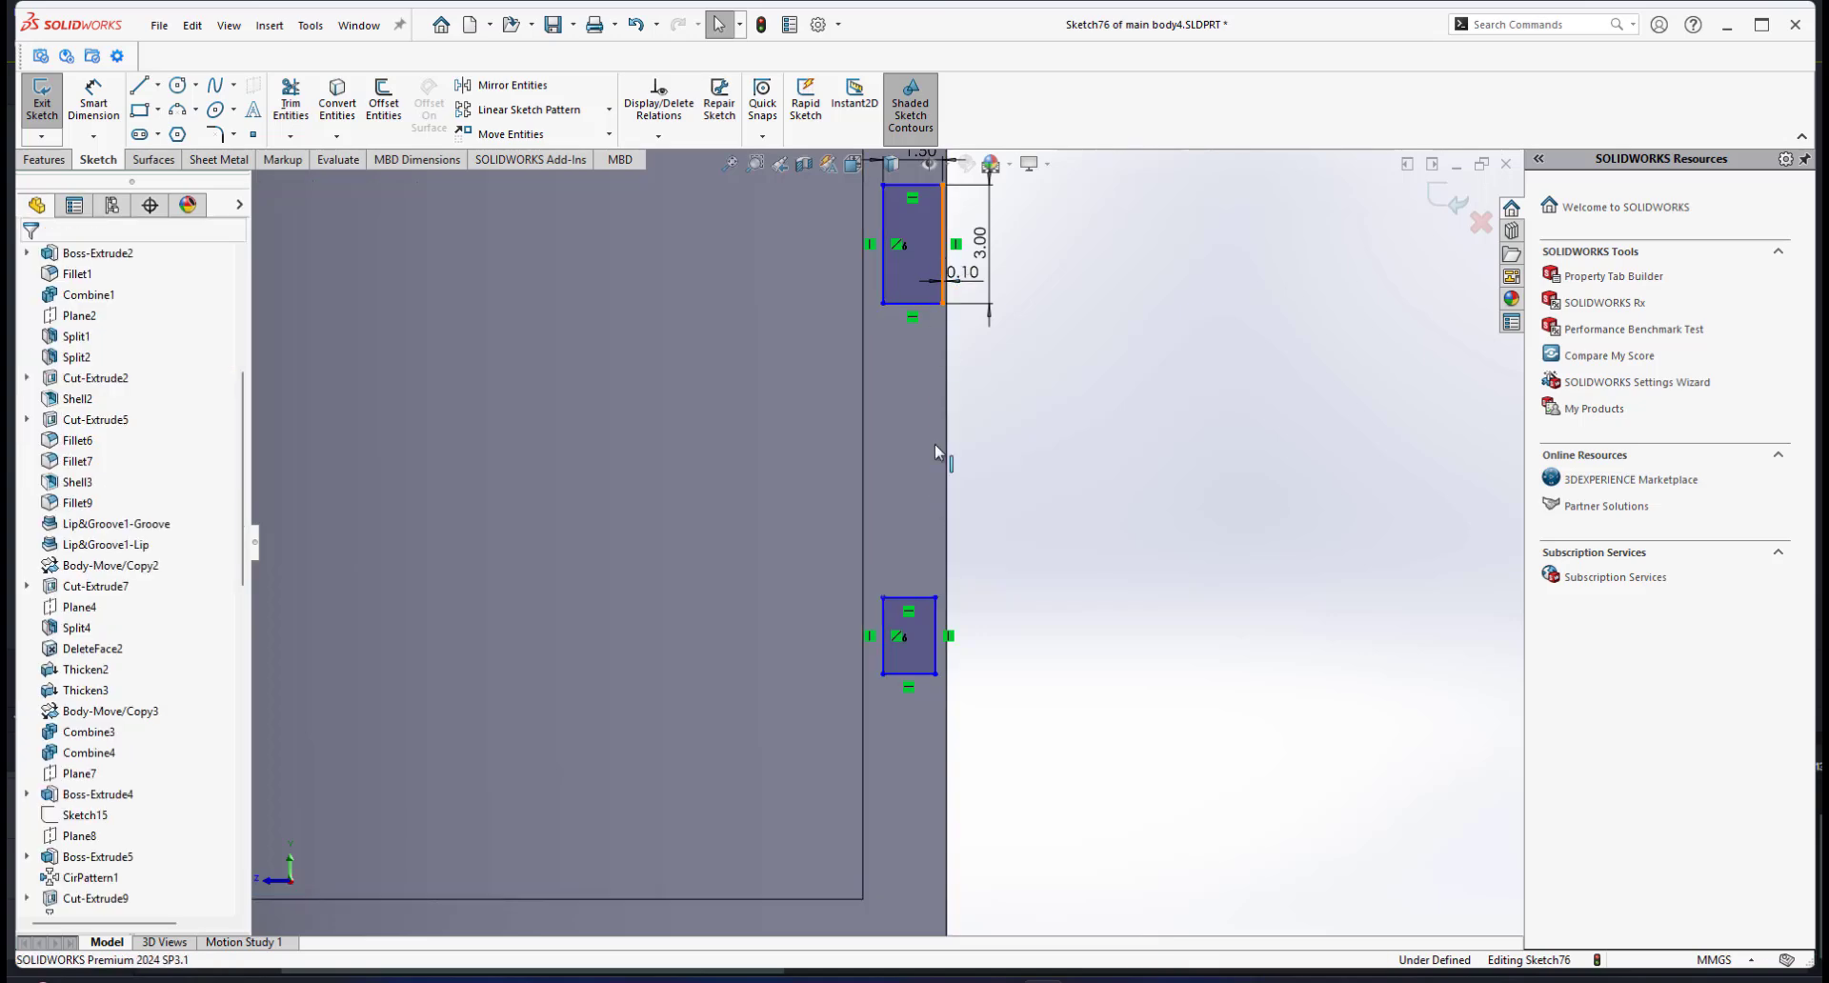
# Step: Make the outer vertical sides of the two rectangles, nearest the tube's outer edge, collinear
pyautogui.click(943, 286)
pyautogui.keyDown('ctrl'); pyautogui.click(935, 648); pyautogui.keyUp('ctrl')
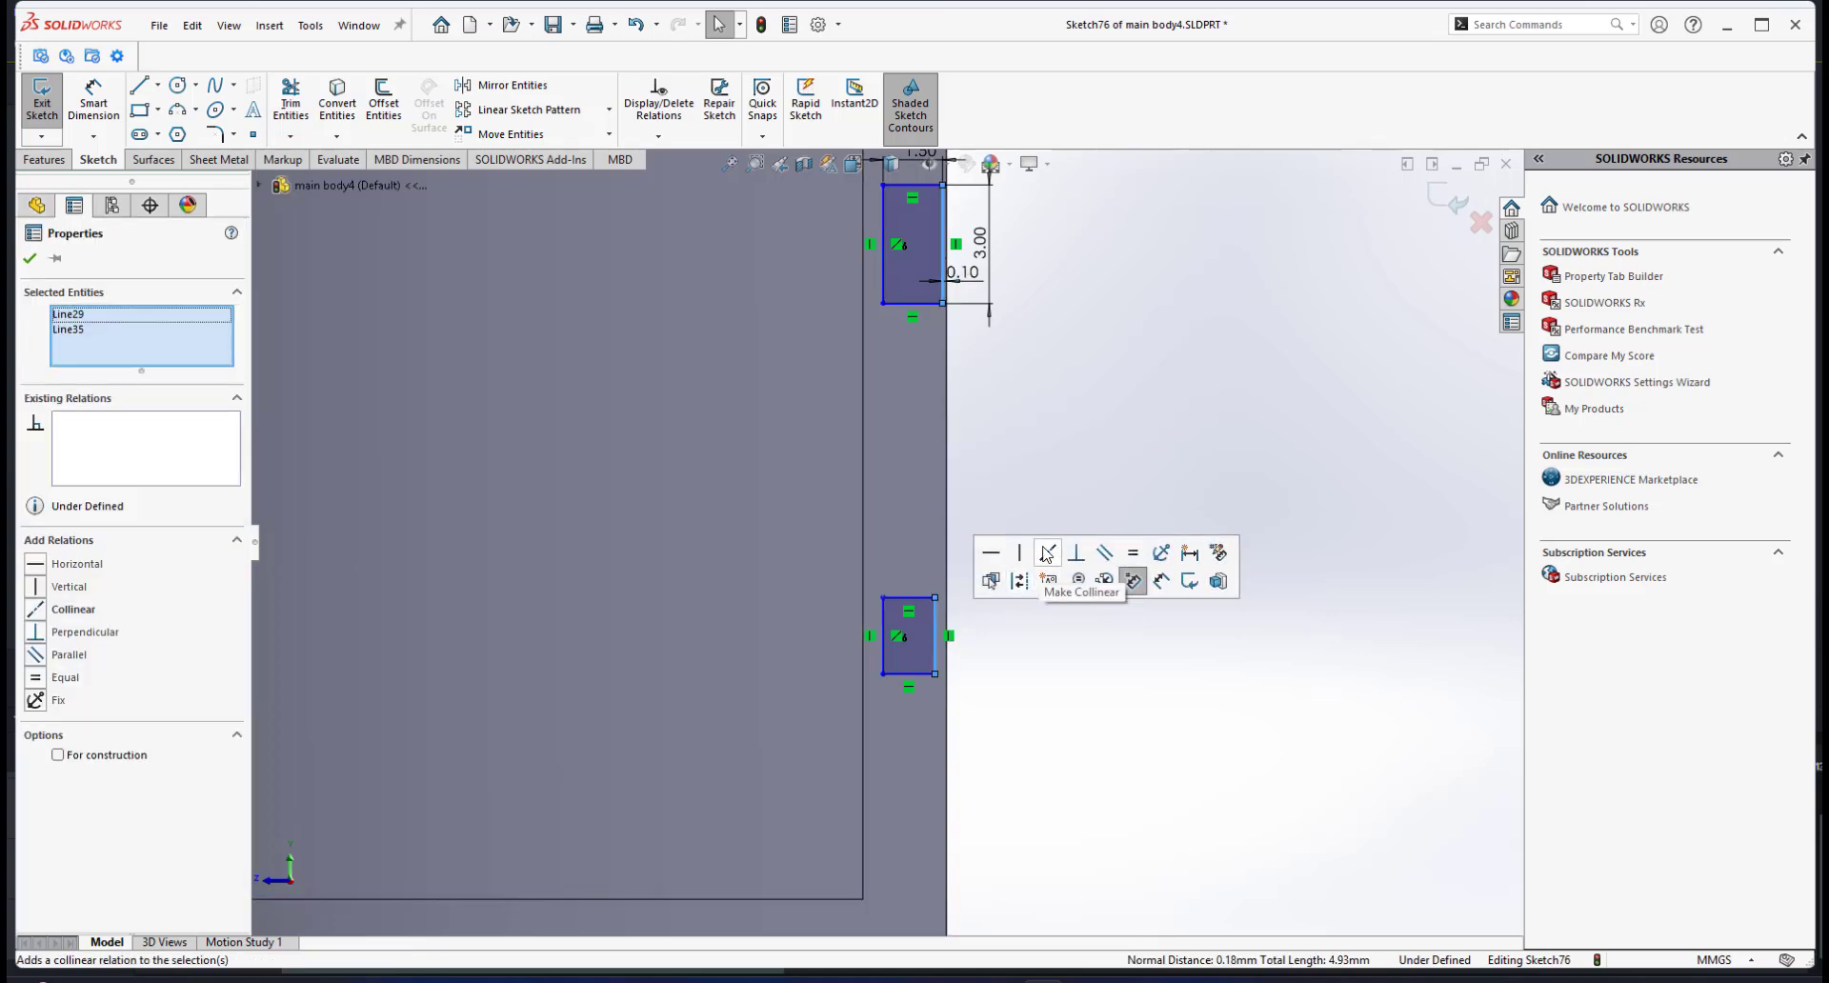
pyautogui.click(1046, 553)
pyautogui.press('Escape')
# Step: Dimension the height of the lower rectangle to 3 mm
pyautogui.click(110, 125)
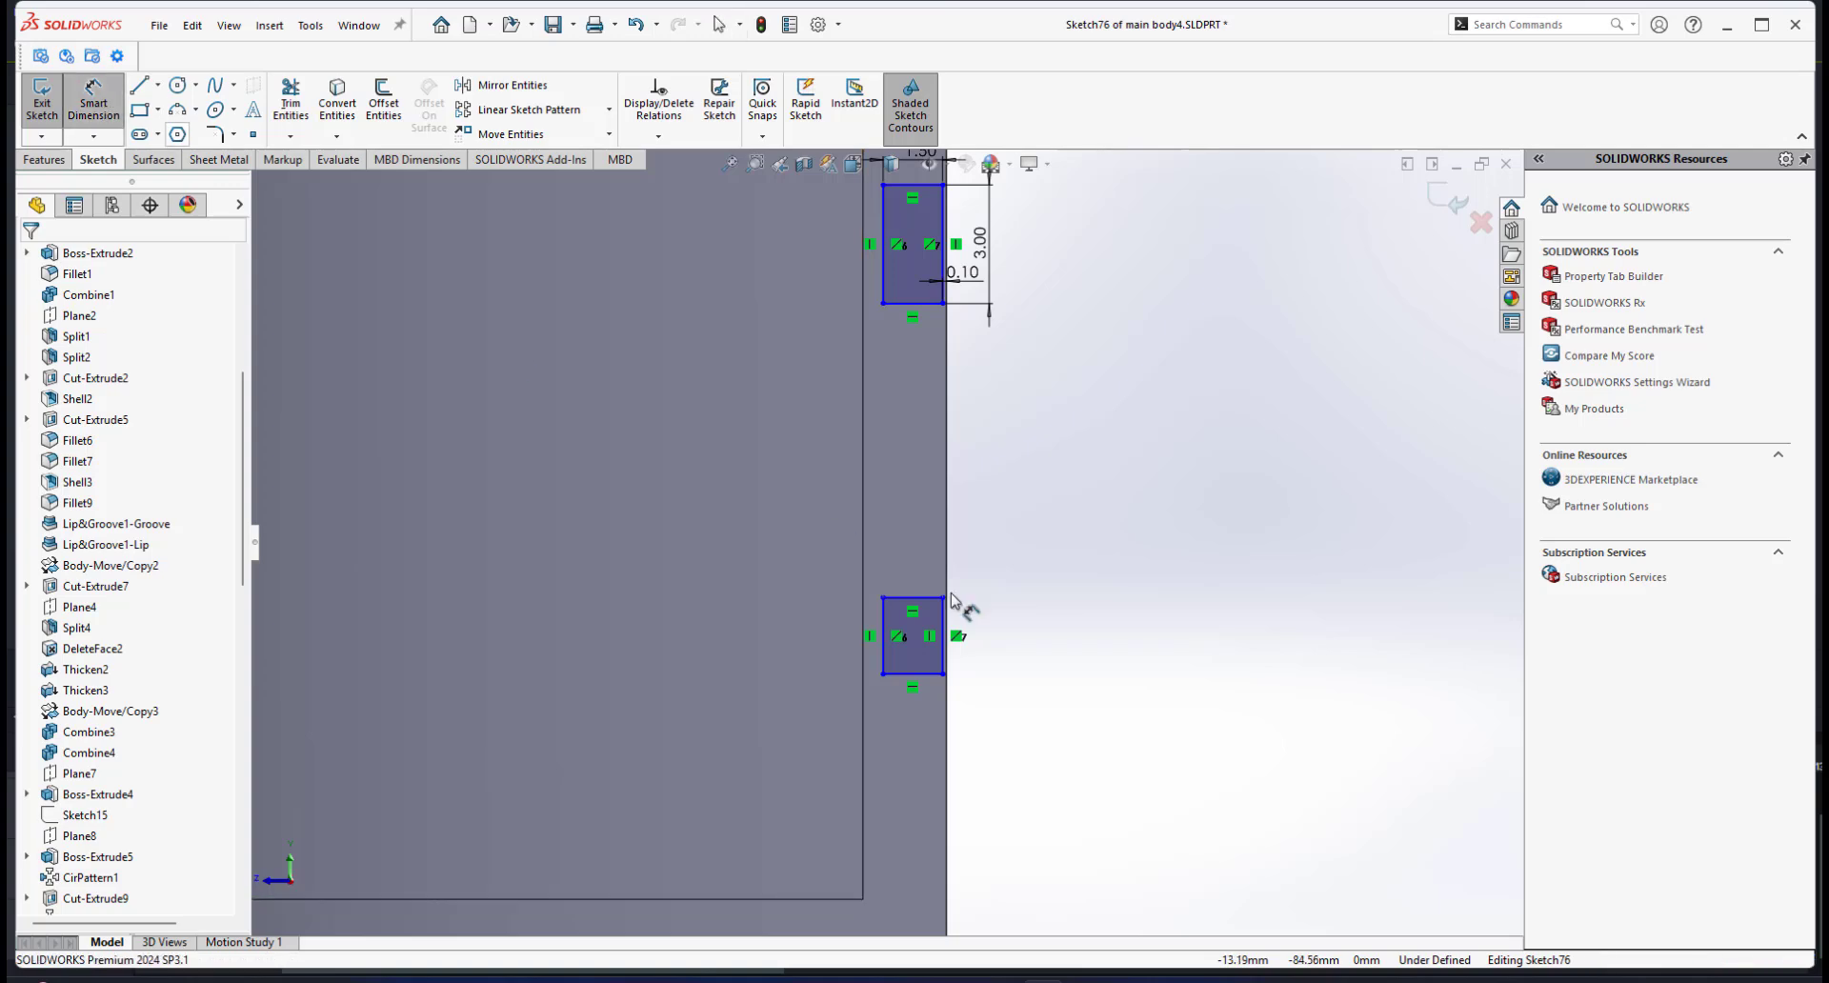
pyautogui.click(996, 649)
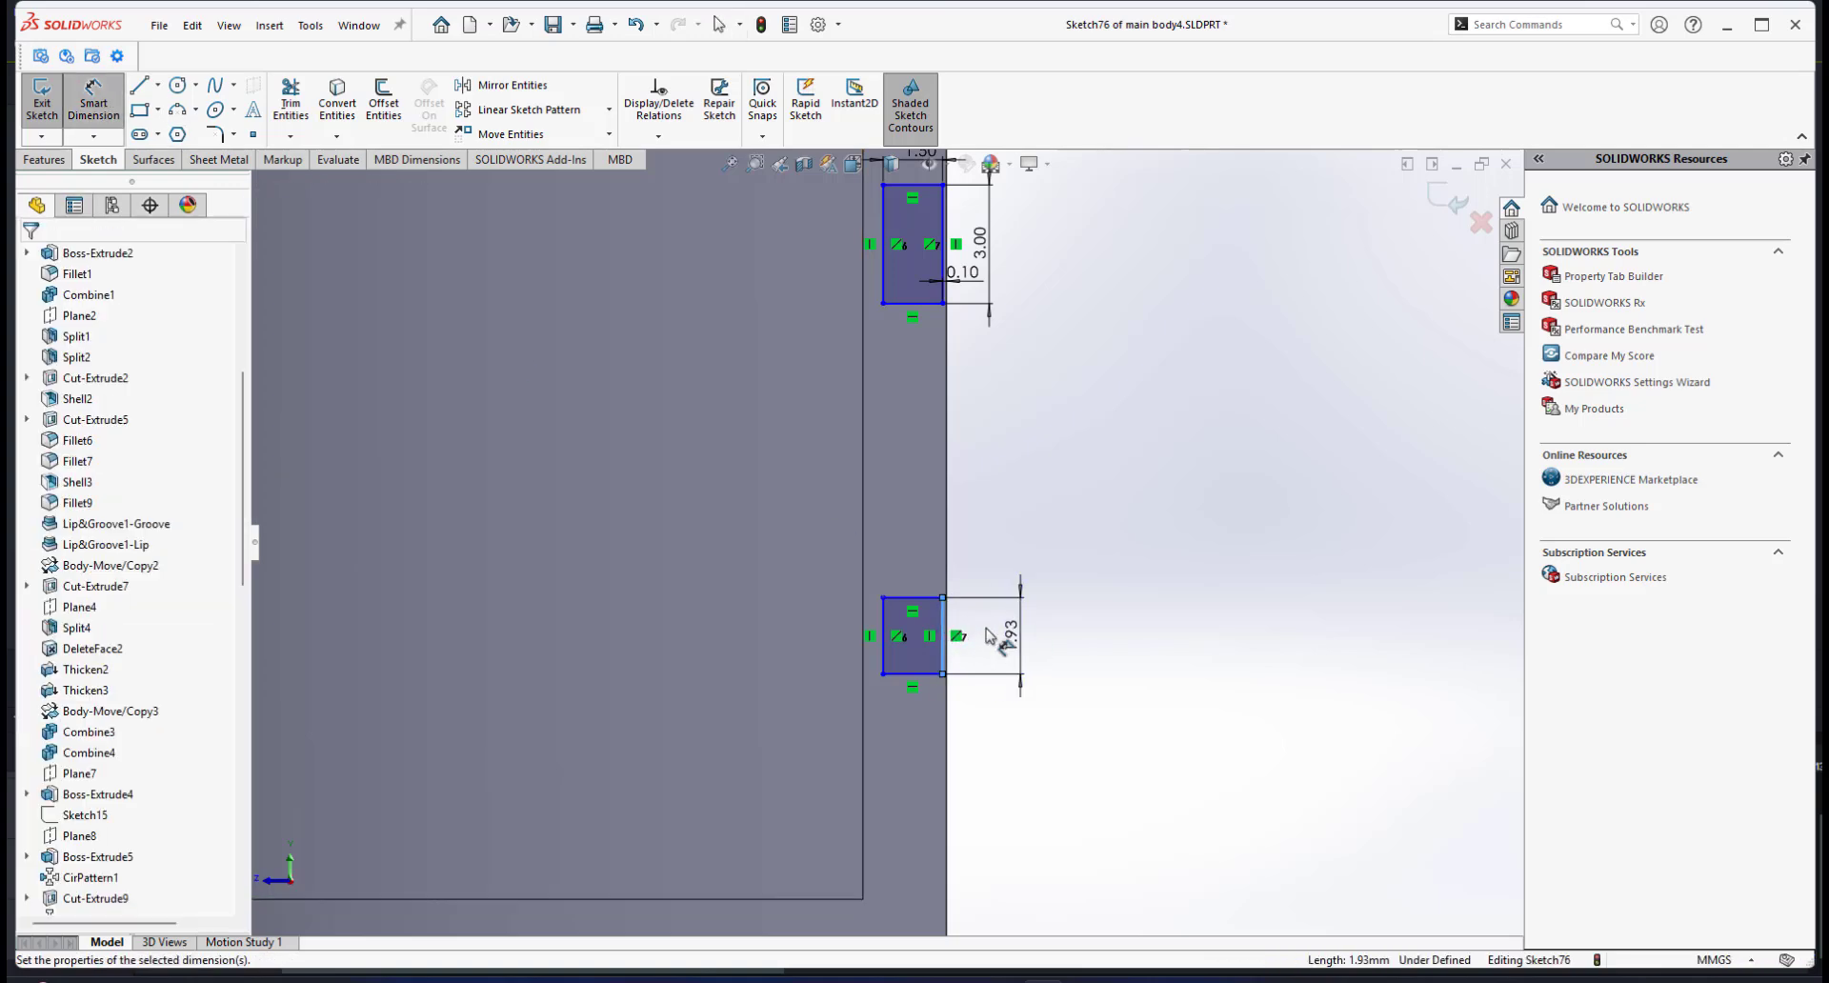
pyautogui.click(992, 637)
pyautogui.write('3')
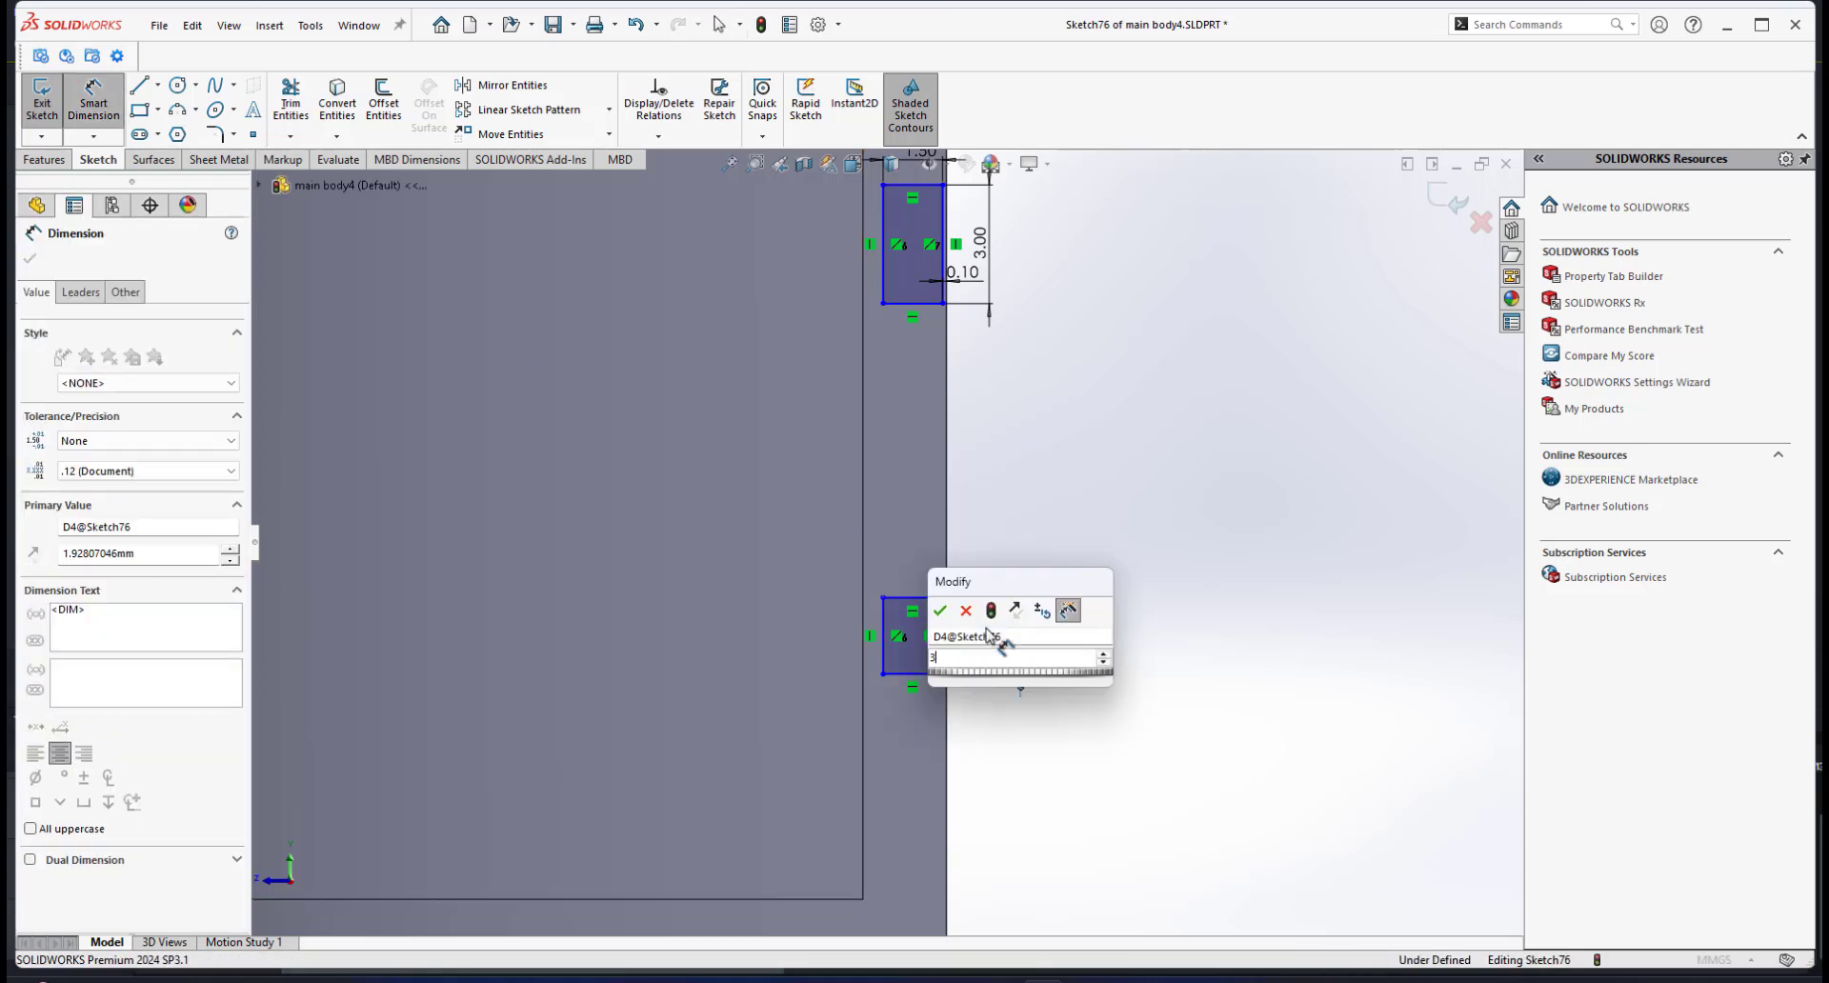
pyautogui.press('Return')
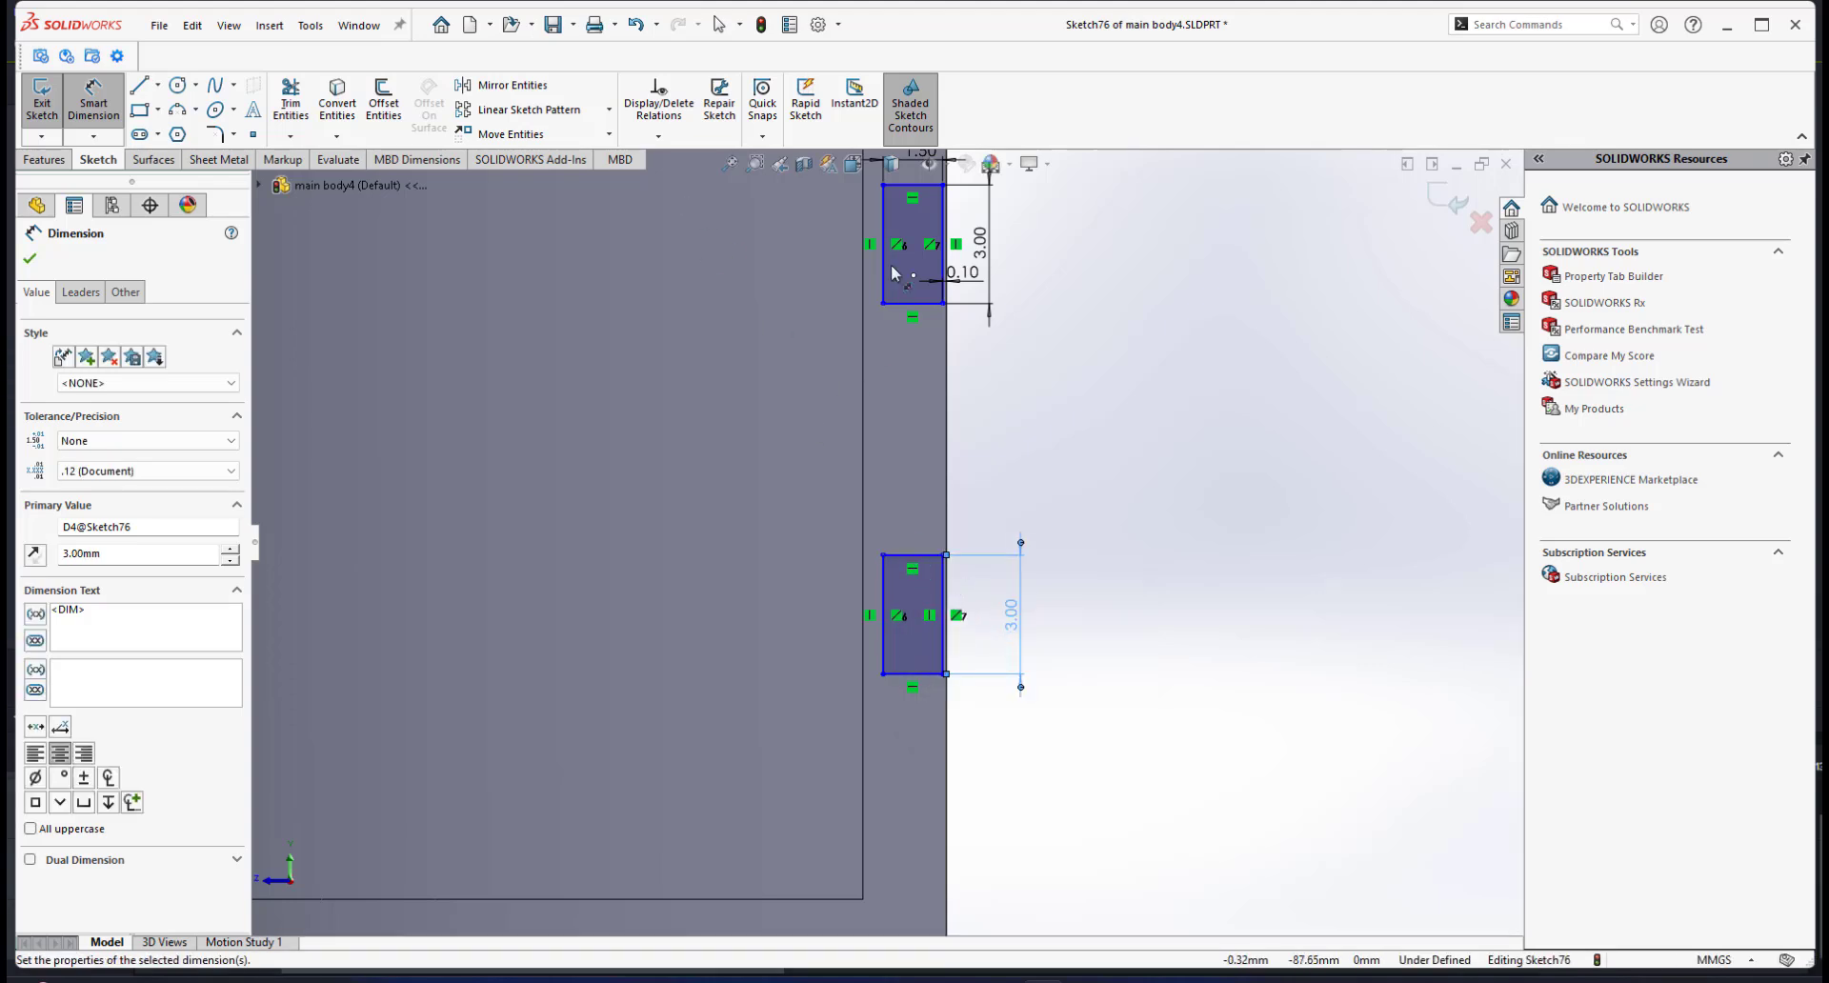
# Step: Dimension the vertical gap between the upper rectangle's bottom edge and the lower rectangle's top edge to 10 mm
pyautogui.scroll(2, 949, 507)
pyautogui.scroll(-2, 957, 459)
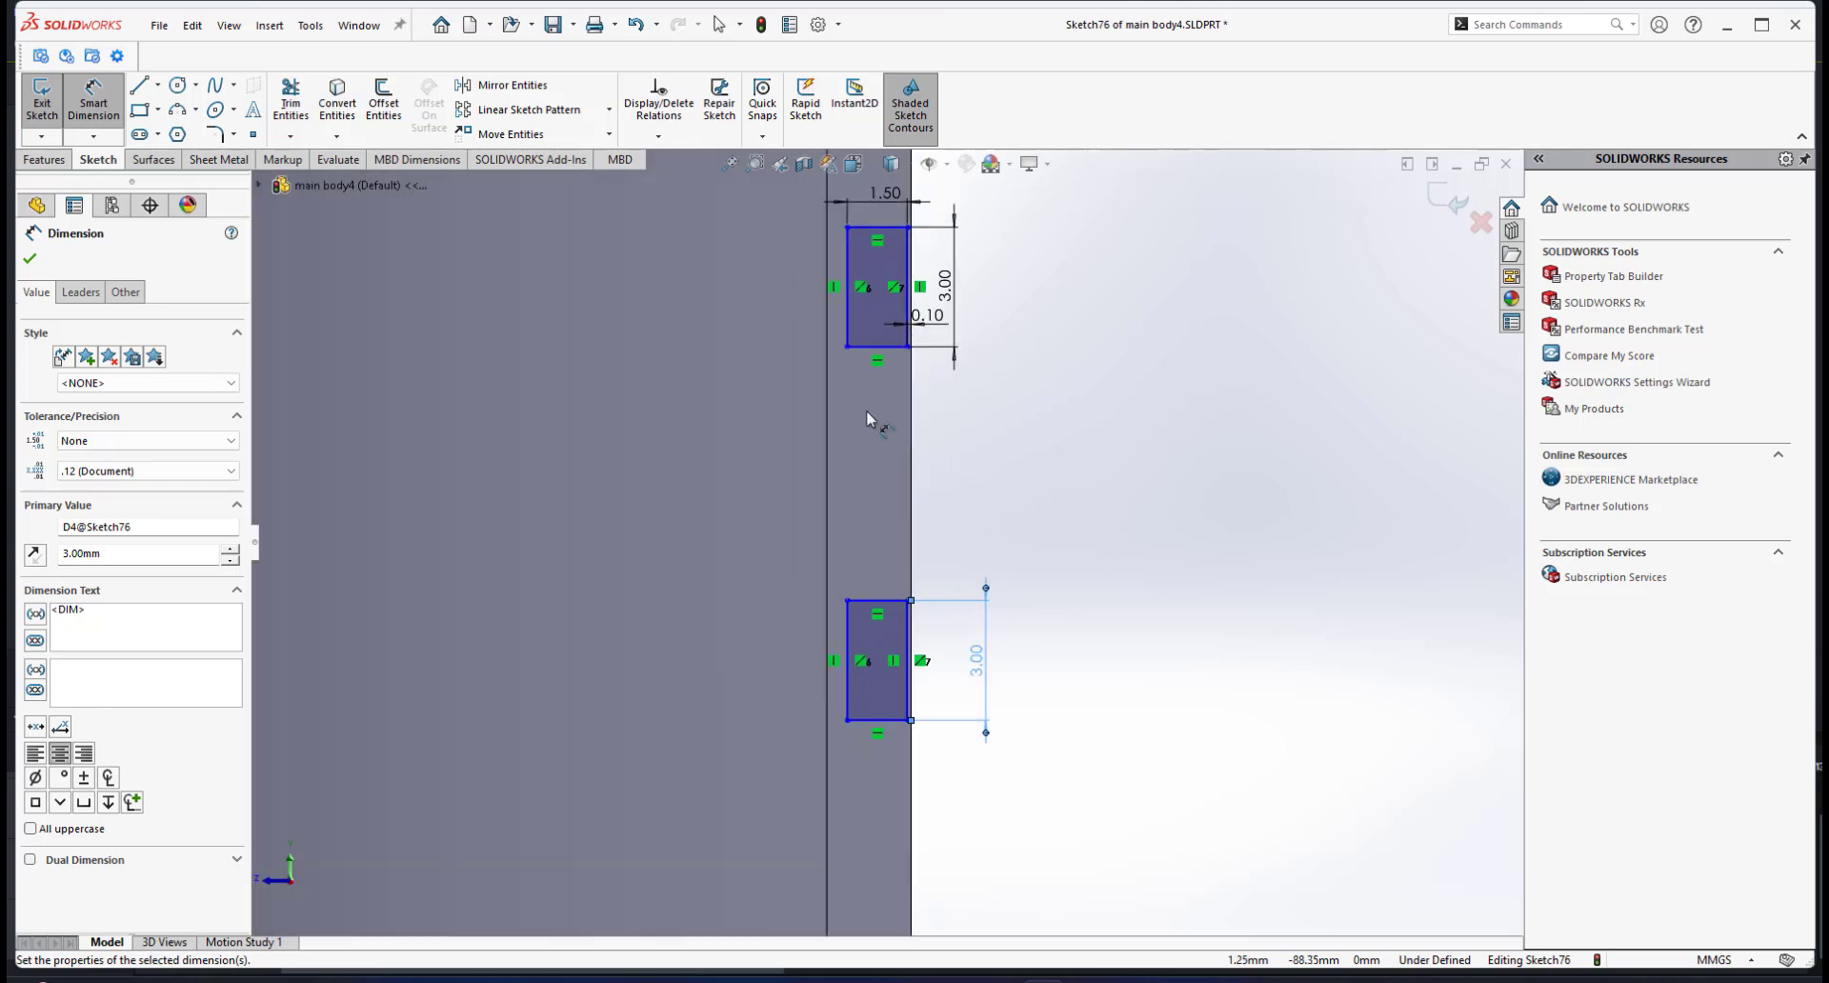
pyautogui.click(896, 357)
pyautogui.click(891, 602)
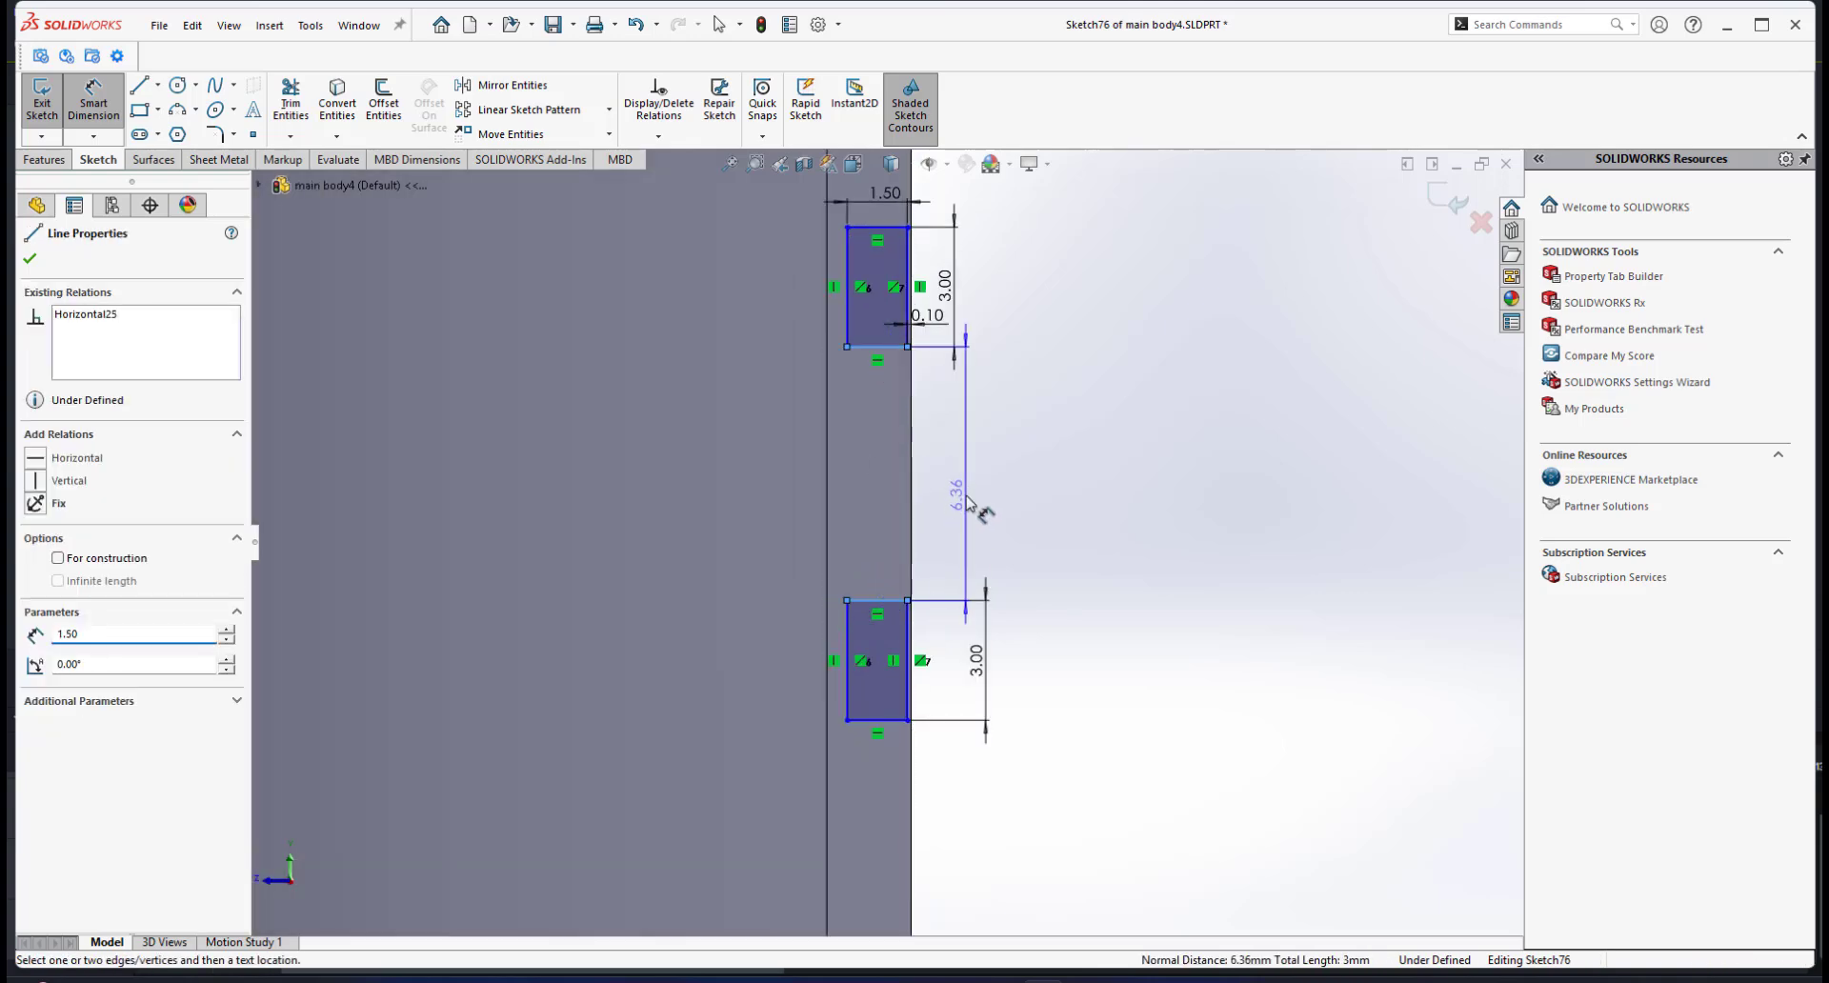
pyautogui.click(960, 488)
pyautogui.write('10')
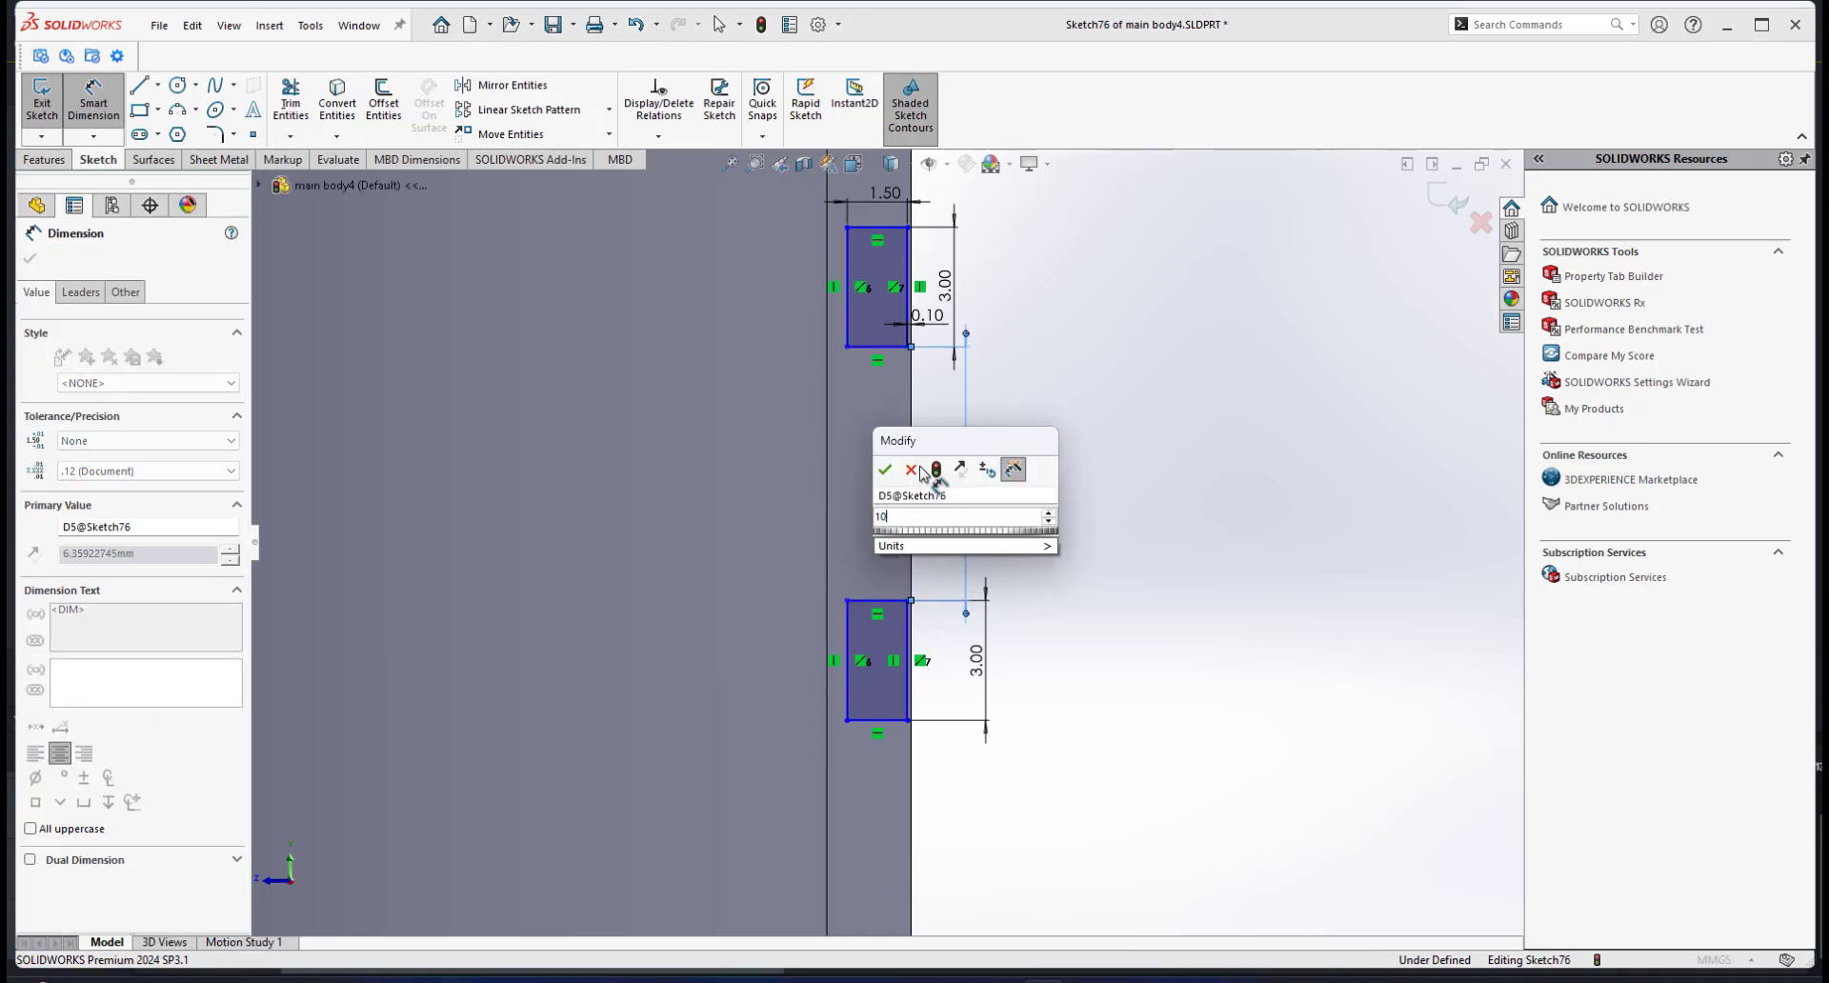
pyautogui.press('Return')
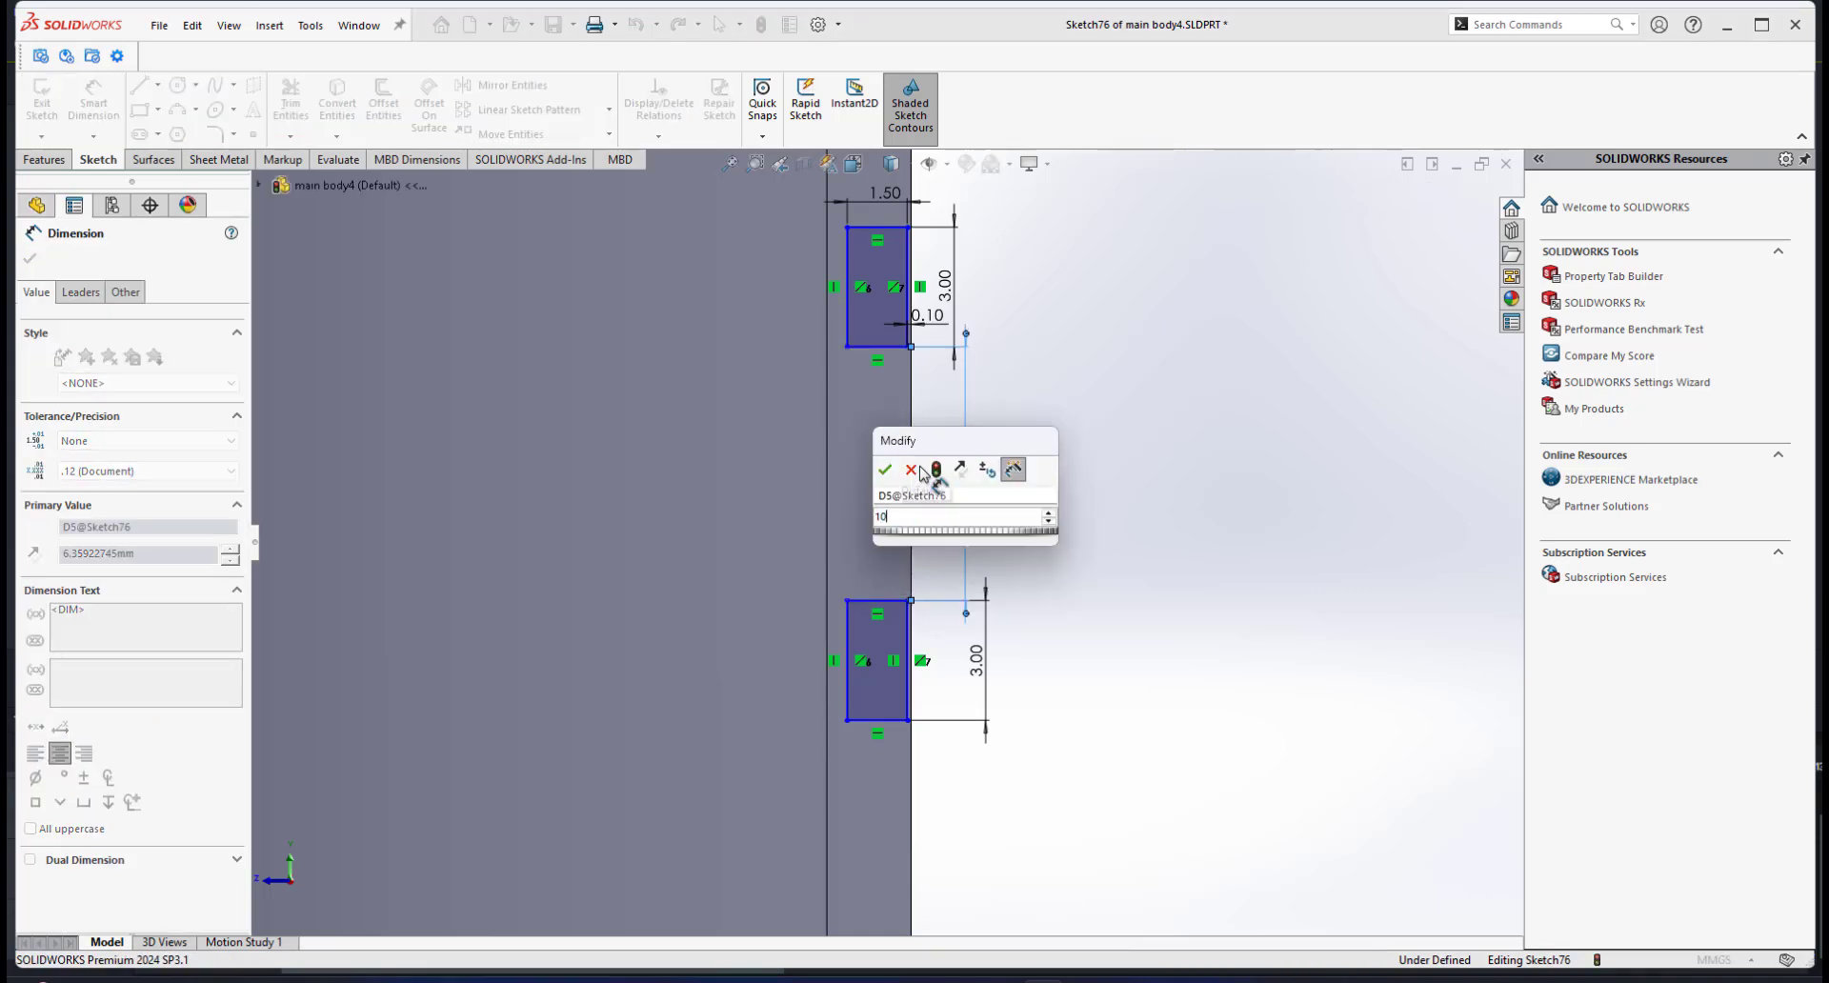
pyautogui.click(916, 470)
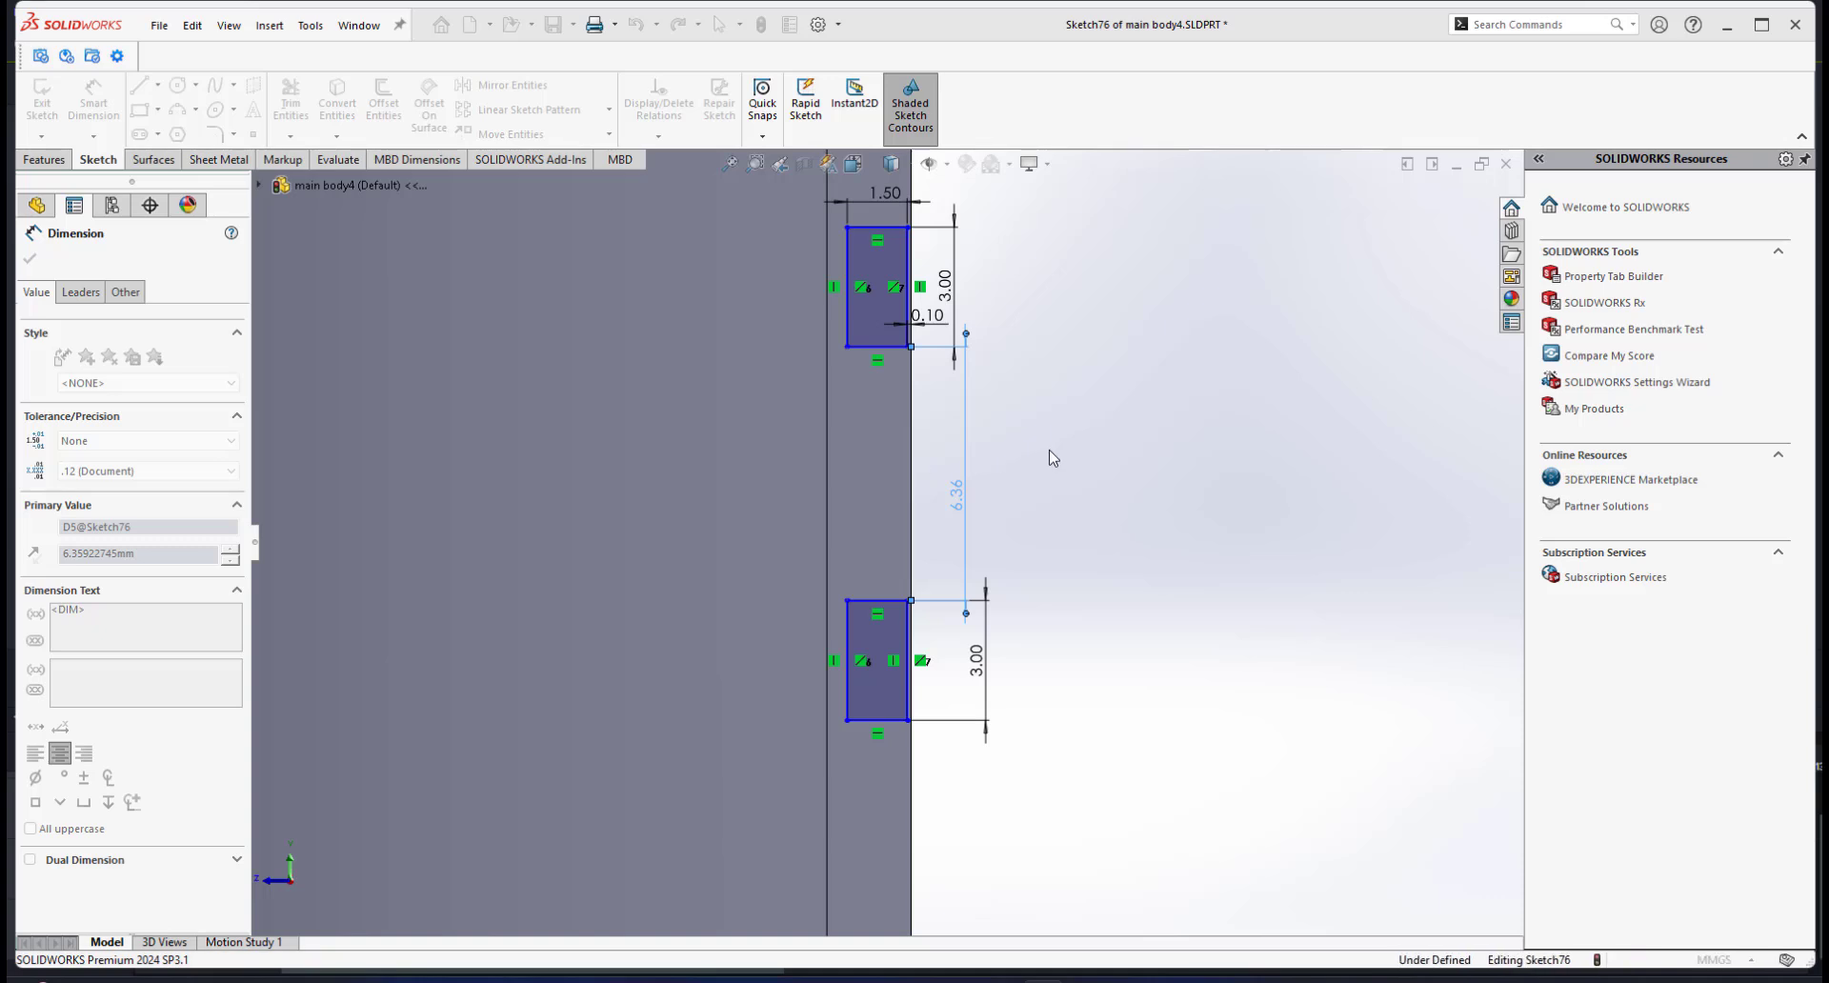
# Step: Dimension the vertical distance from the origin to the upper rectangle's top edge to 80 mm
pyautogui.scroll(9, 1016, 474)
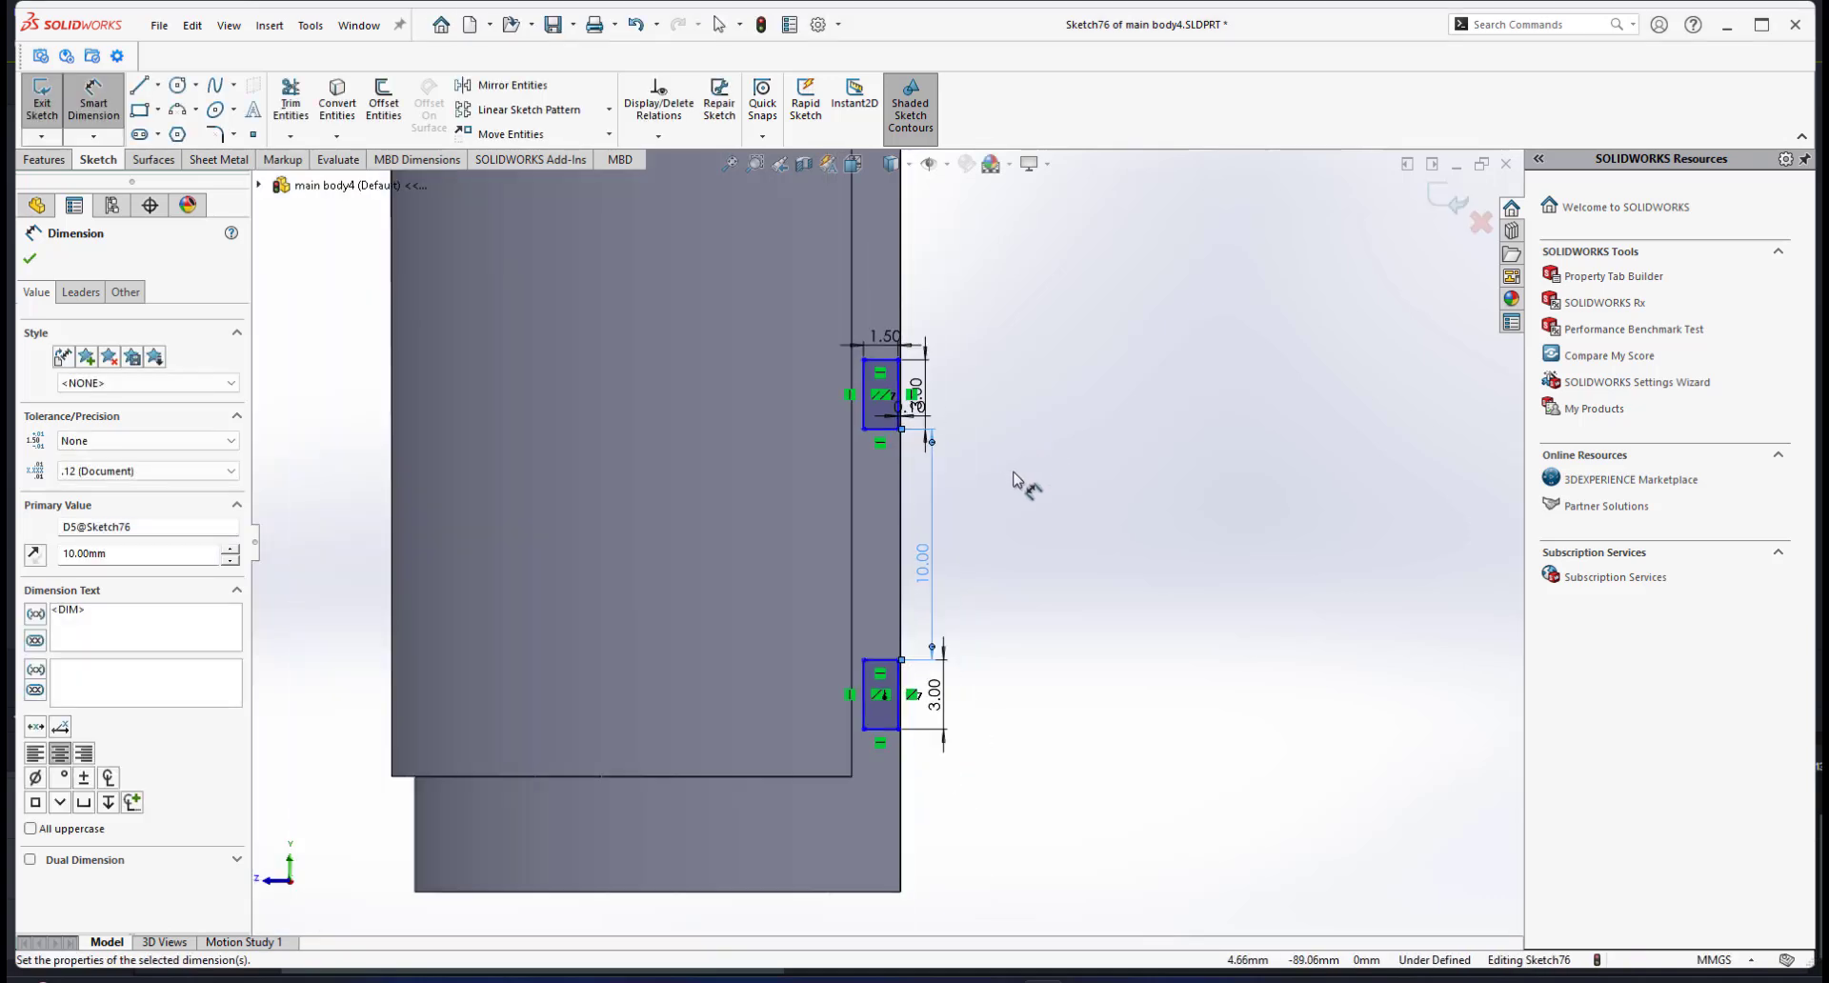
pyautogui.scroll(-5, 948, 417)
pyautogui.scroll(7, 787, 515)
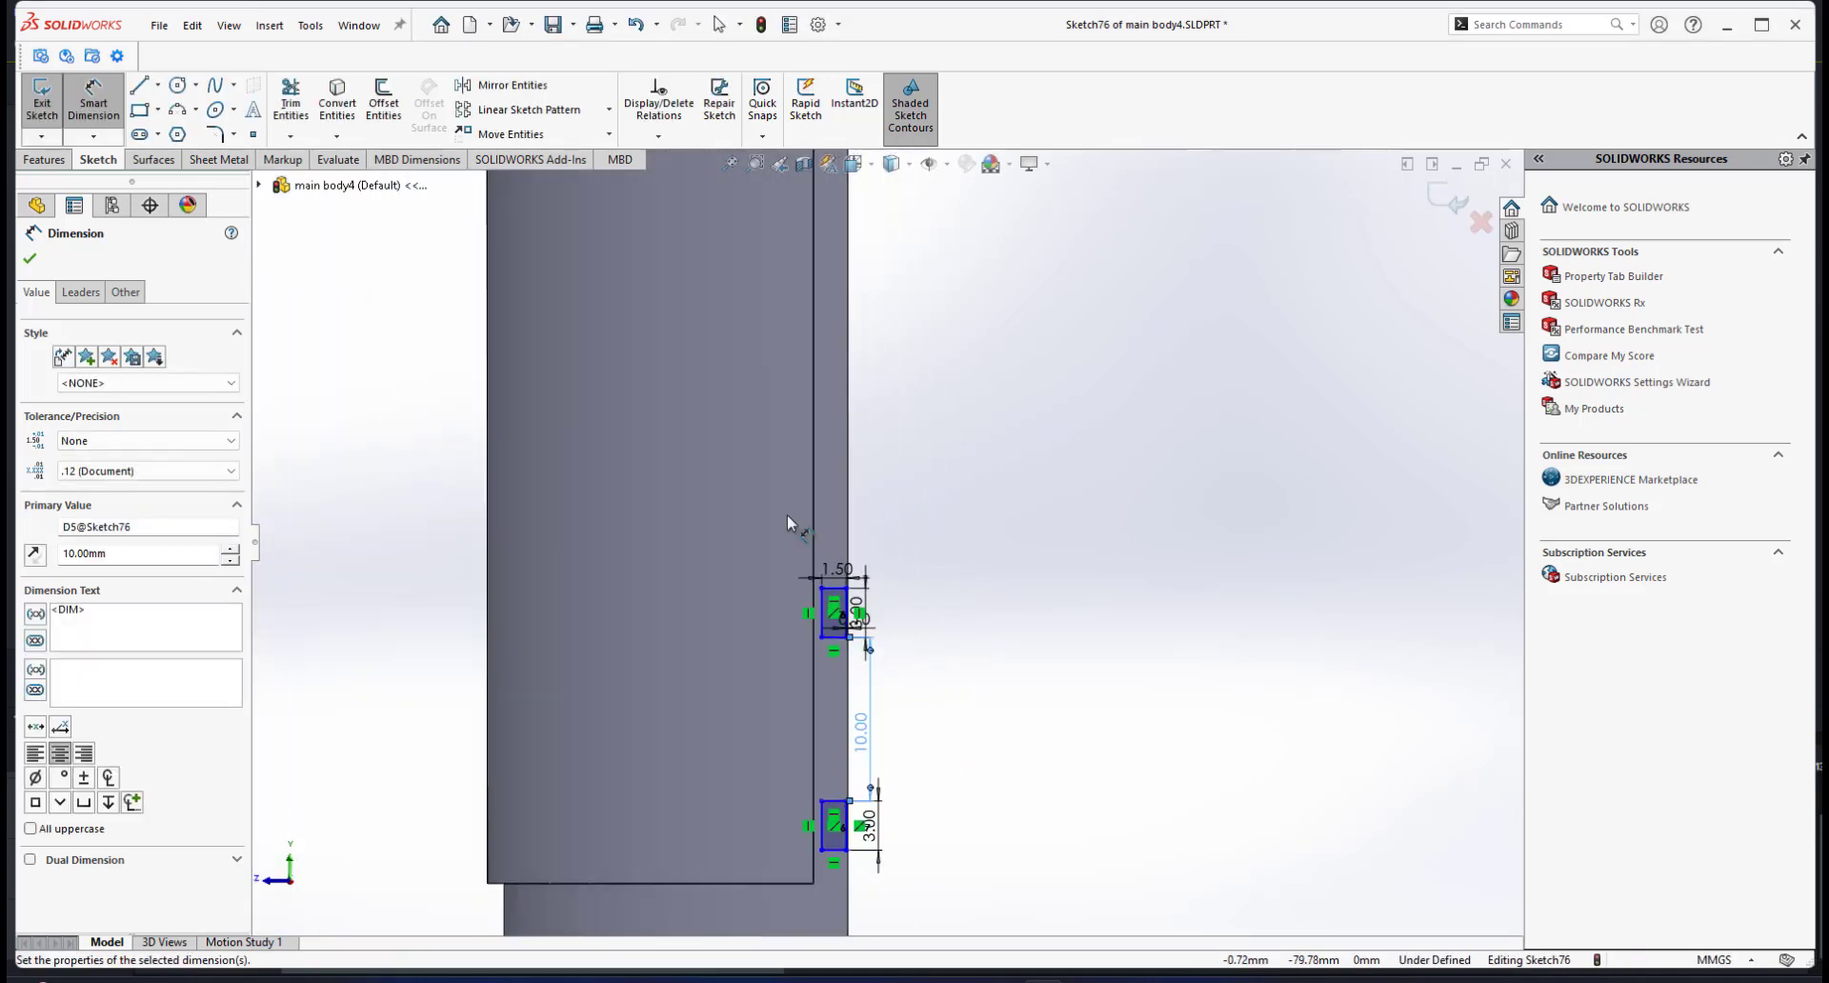
pyautogui.scroll(-2, 893, 276)
pyautogui.scroll(2, 892, 286)
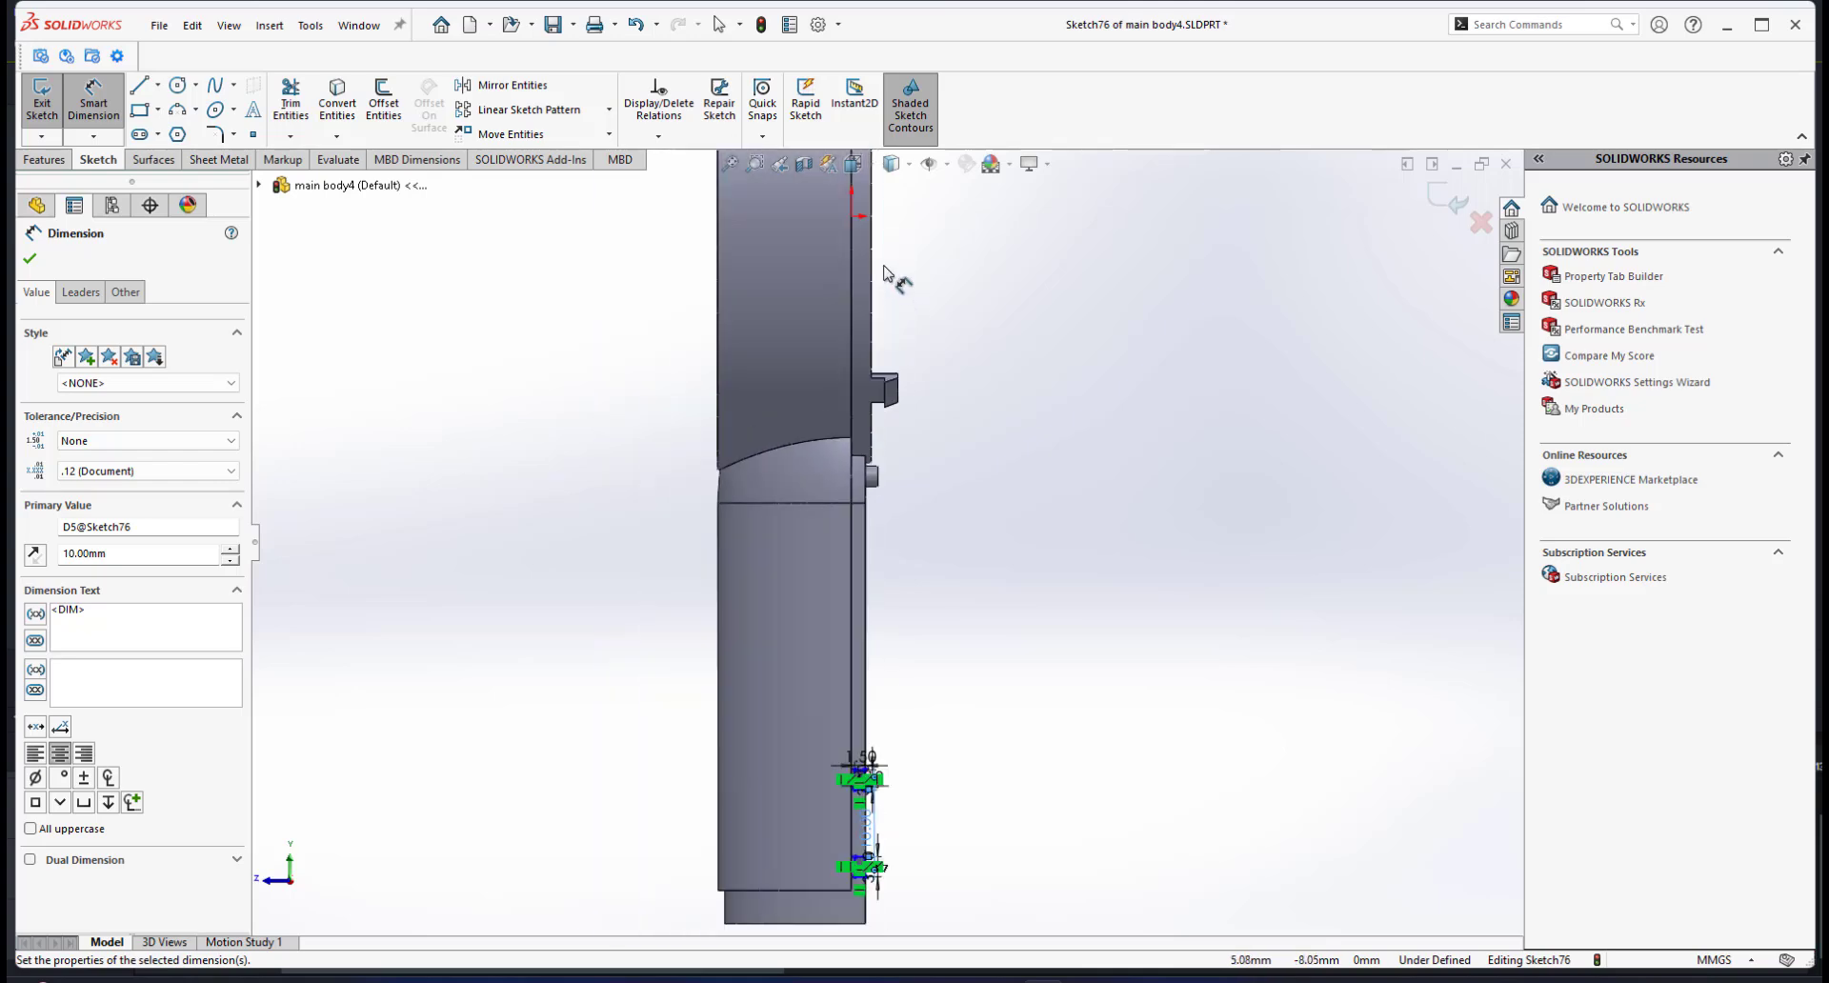
pyautogui.press('Escape')
pyautogui.scroll(-5, 848, 745)
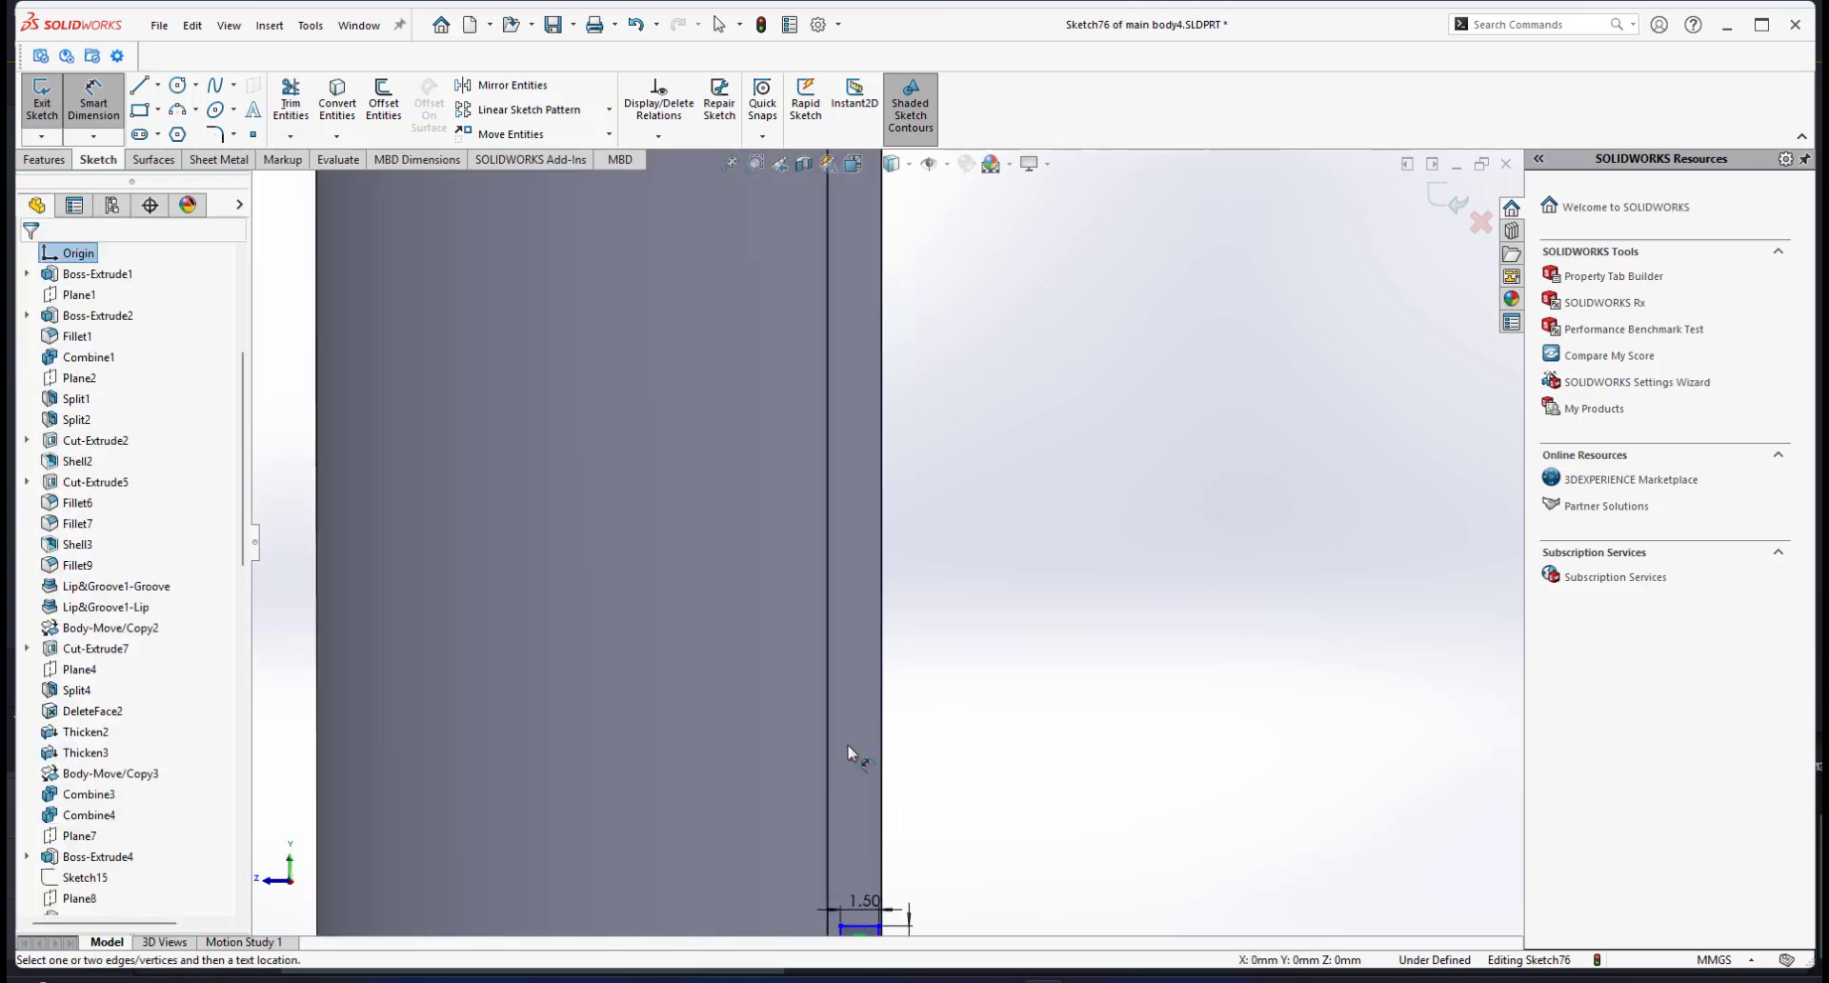
pyautogui.scroll(2, 854, 707)
pyautogui.scroll(-3, 856, 667)
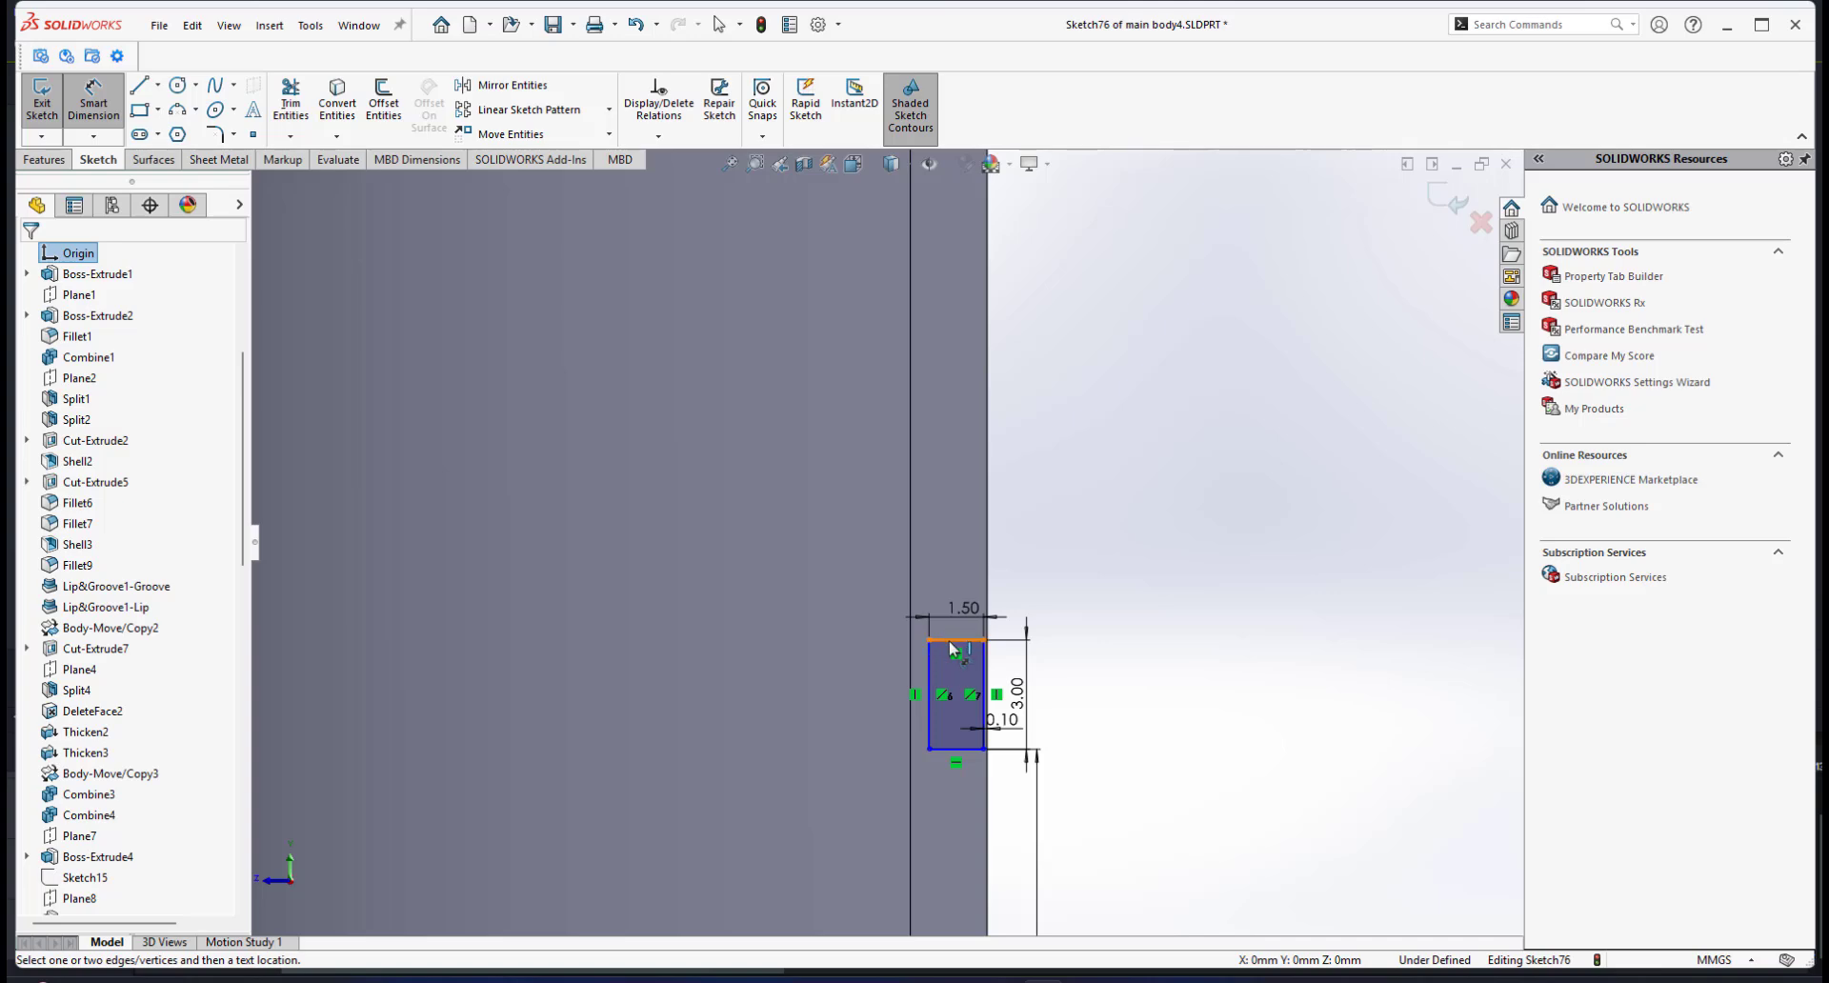
pyautogui.click(953, 648)
pyautogui.click(1105, 398)
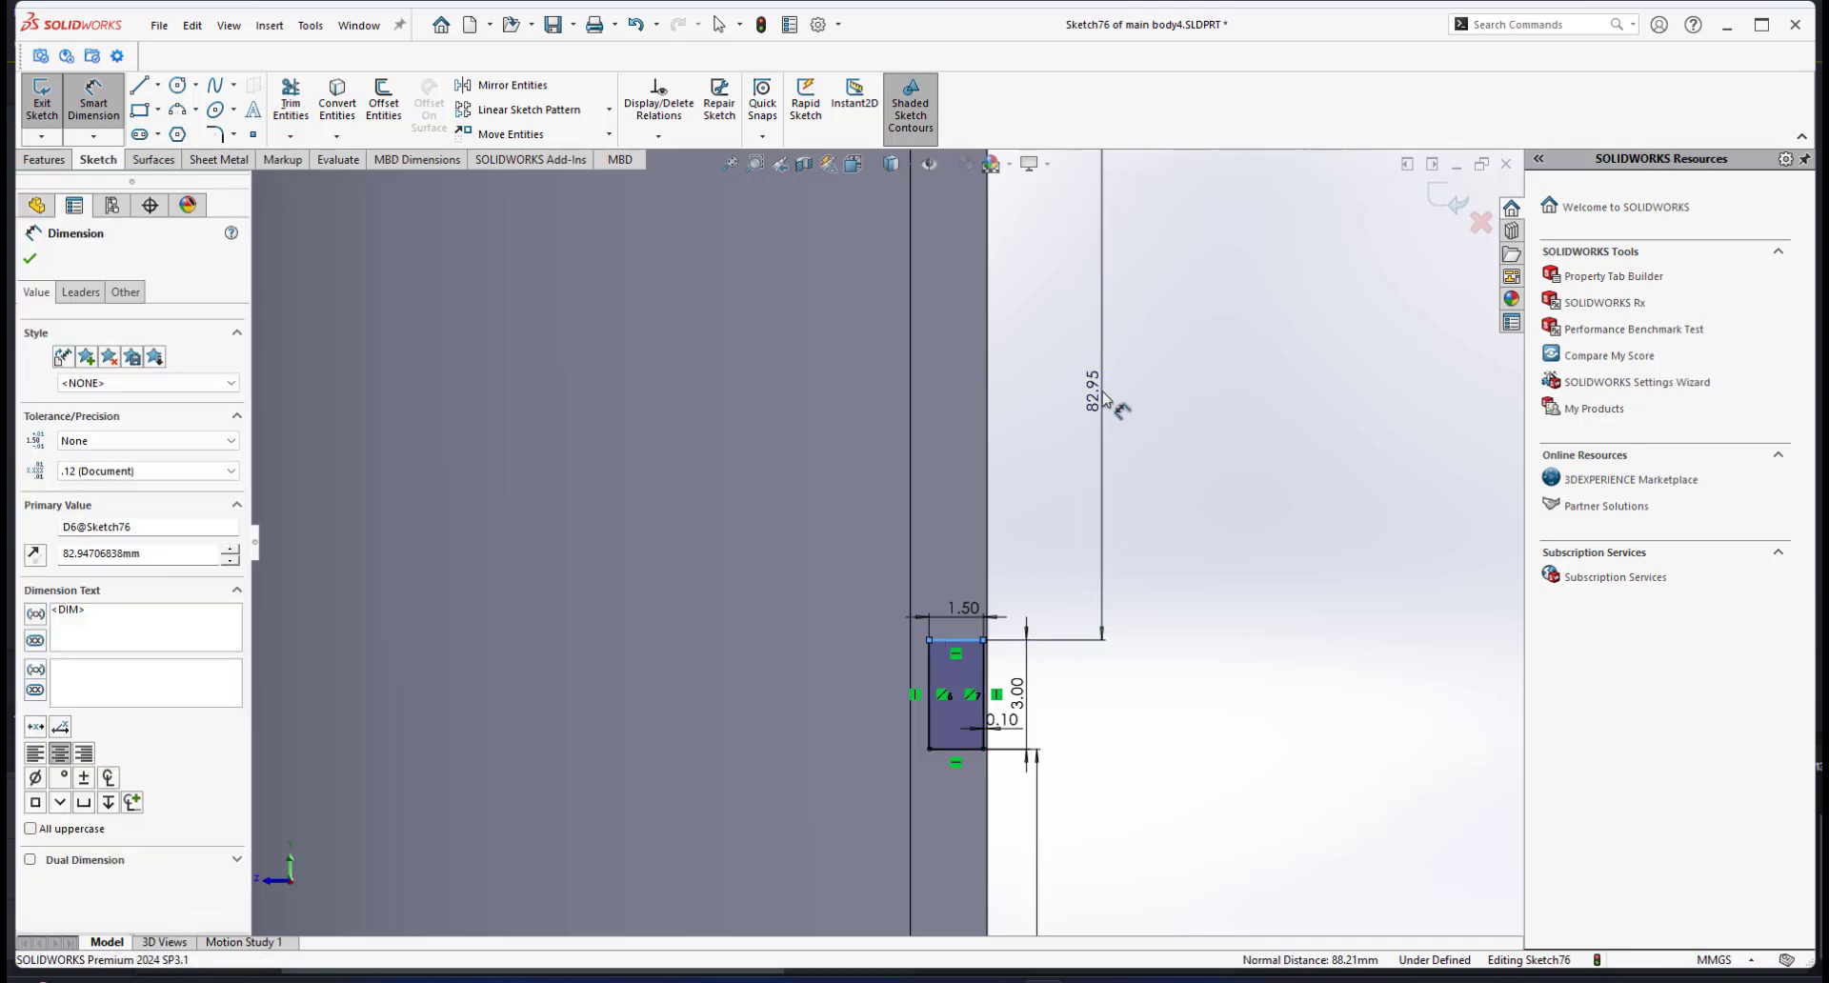
pyautogui.write('80')
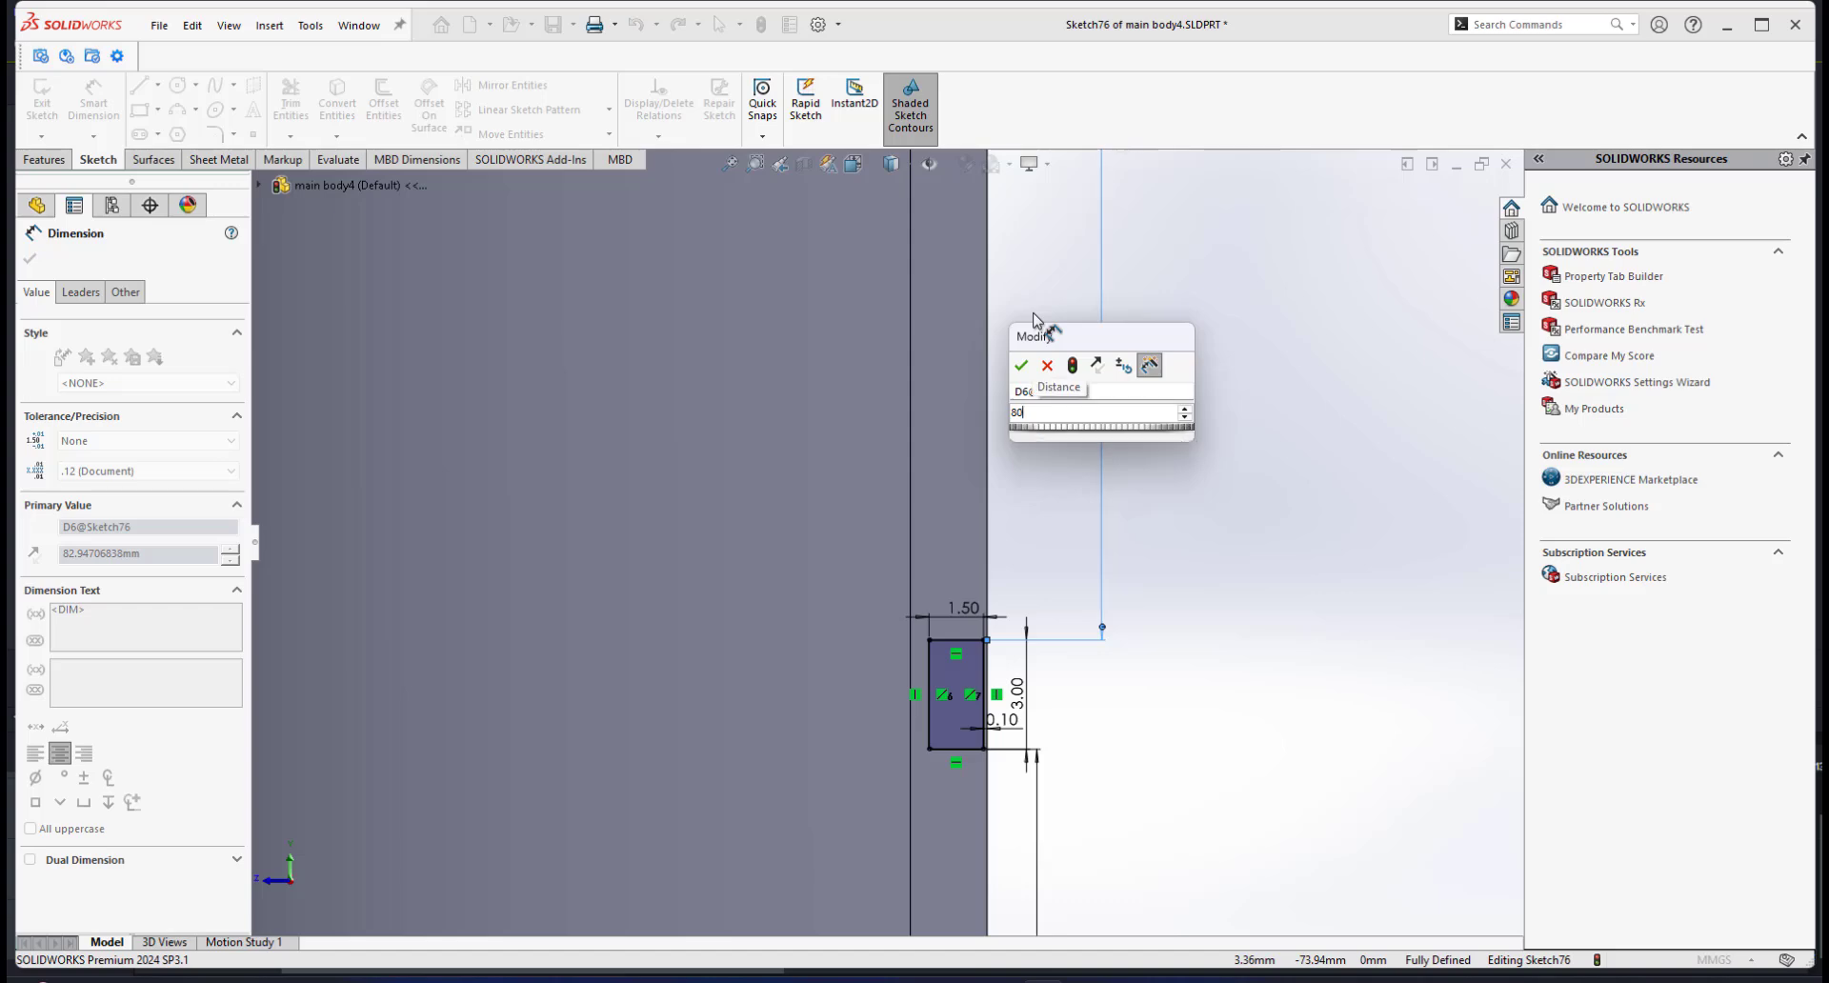
pyautogui.press('Return')
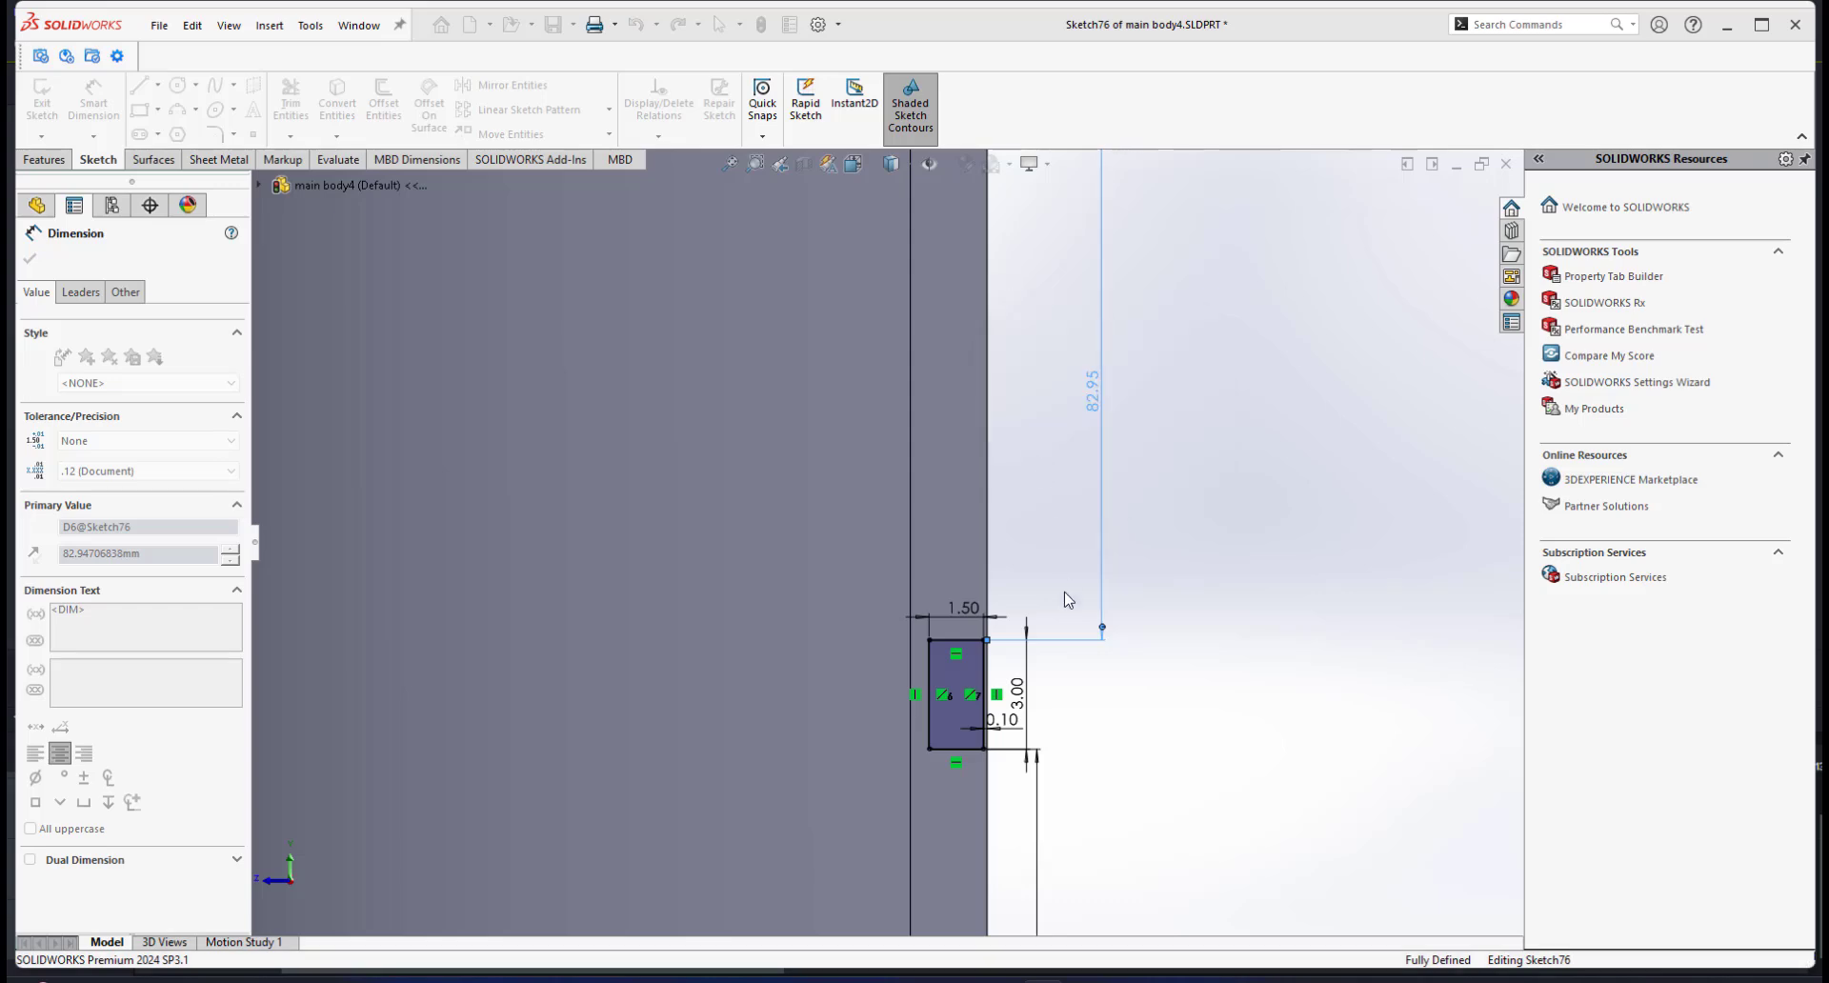
# Step: Start a Boss-Extrude of both rectangles with Surface/Face/Plane as the start condition, using the tube's lip face beside them
pyautogui.moveTo(1060, 602)
pyautogui.mouseDown(button='middle')
pyautogui.moveTo(881, 534)
pyautogui.moveTo(915, 647)
pyautogui.moveTo(448, 515)
pyautogui.moveTo(641, 396)
pyautogui.moveTo(647, 365)
pyautogui.moveTo(711, 355)
pyautogui.moveTo(727, 411)
pyautogui.moveTo(617, 476)
pyautogui.moveTo(696, 505)
pyautogui.mouseUp(button='middle')
pyautogui.scroll(-3, 706, 408)
pyautogui.scroll(-2, 695, 505)
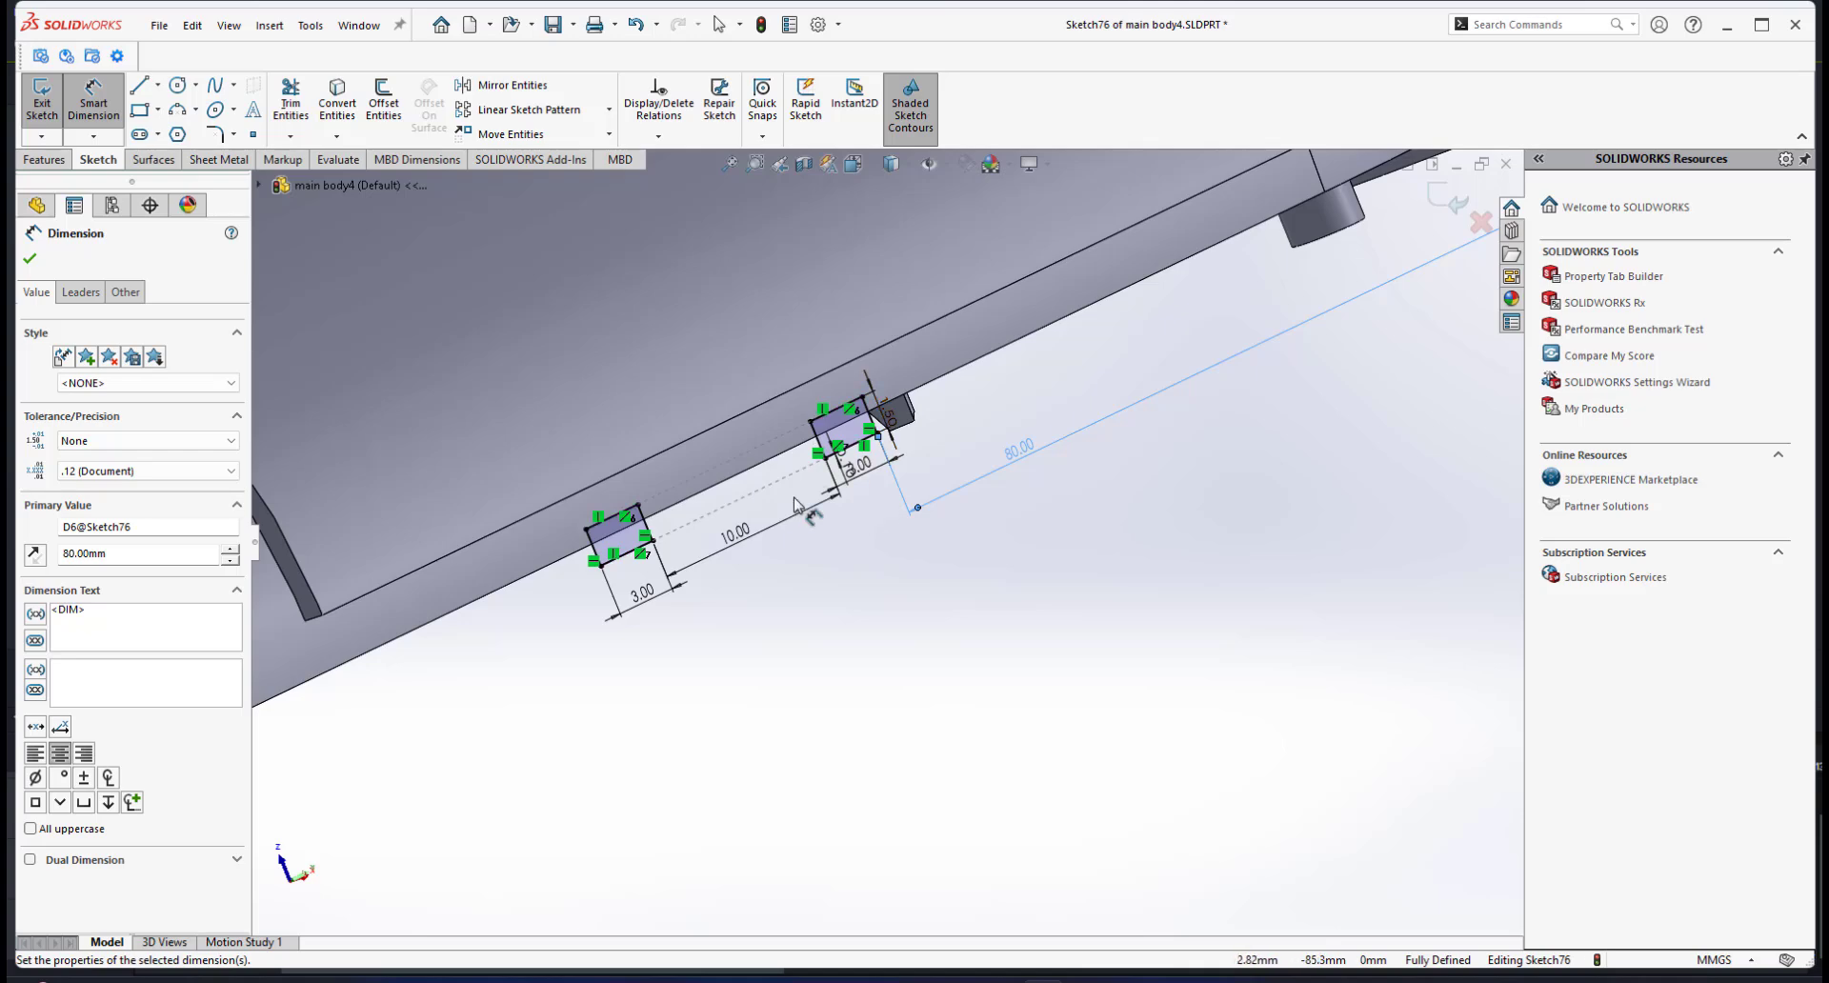
pyautogui.moveTo(809, 511)
pyautogui.mouseDown(button='middle')
pyautogui.moveTo(596, 506)
pyautogui.moveTo(855, 567)
pyautogui.moveTo(842, 551)
pyautogui.mouseUp(button='middle')
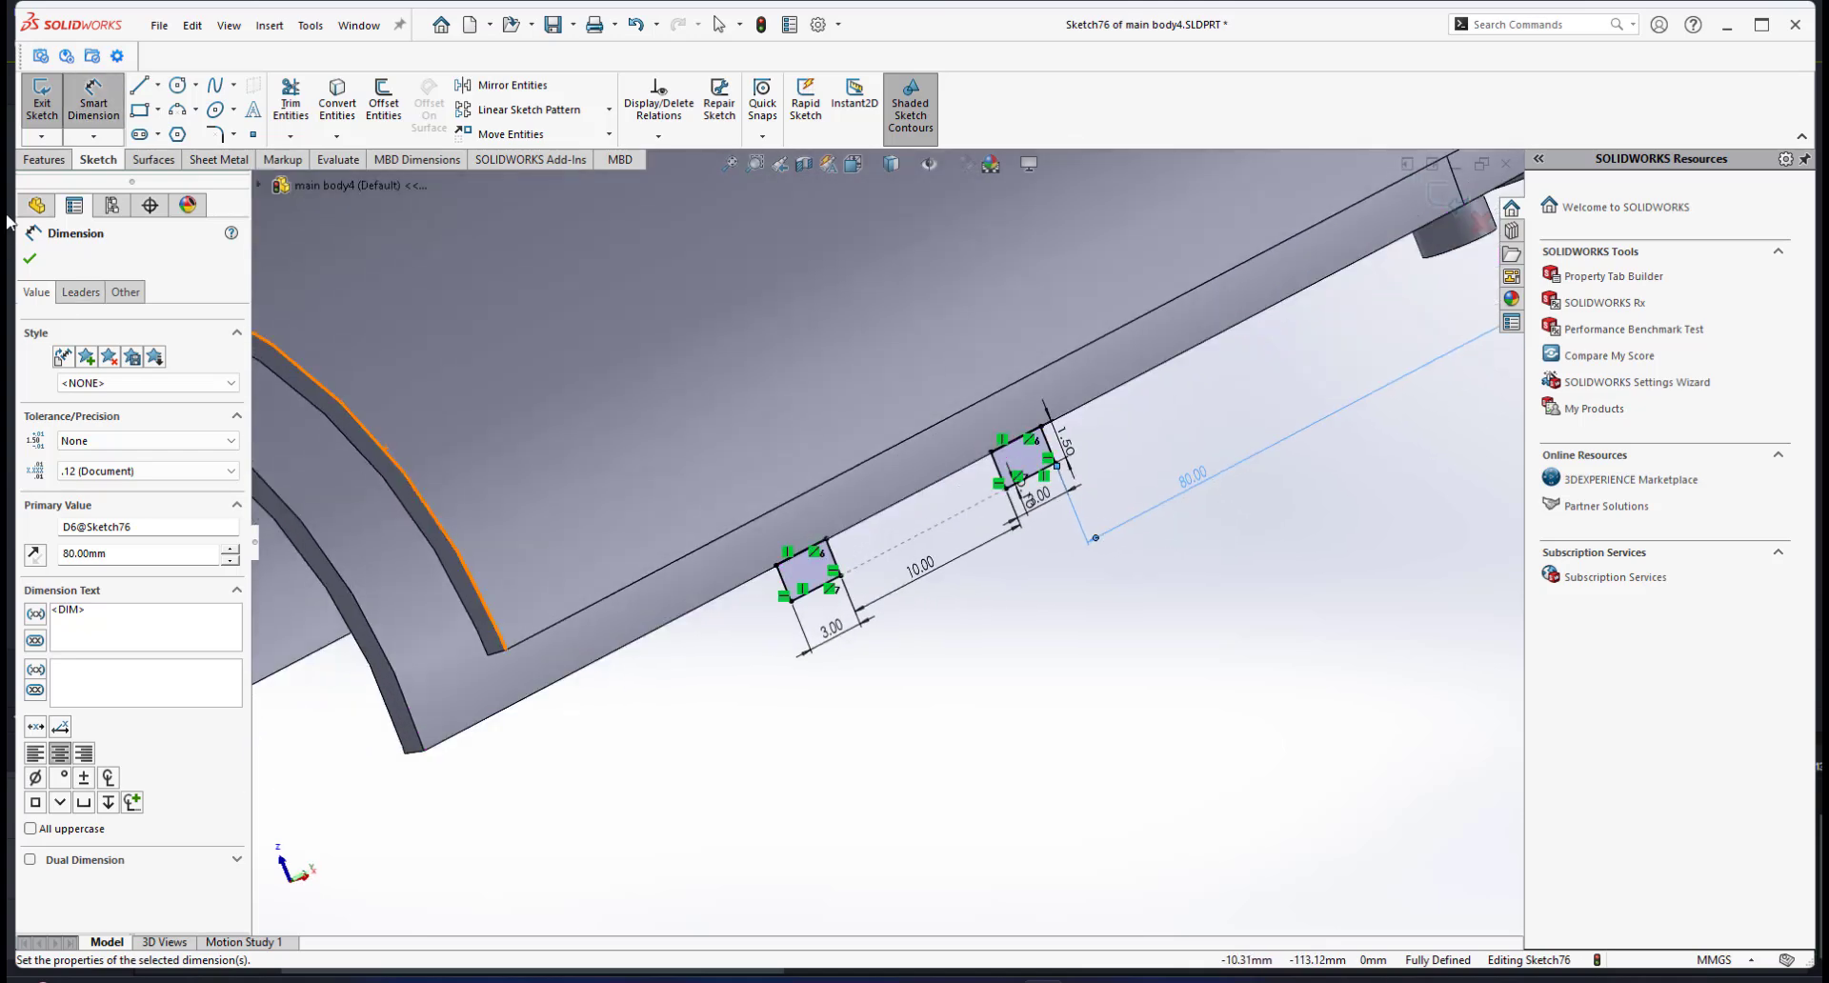
pyautogui.click(43, 160)
pyautogui.click(51, 100)
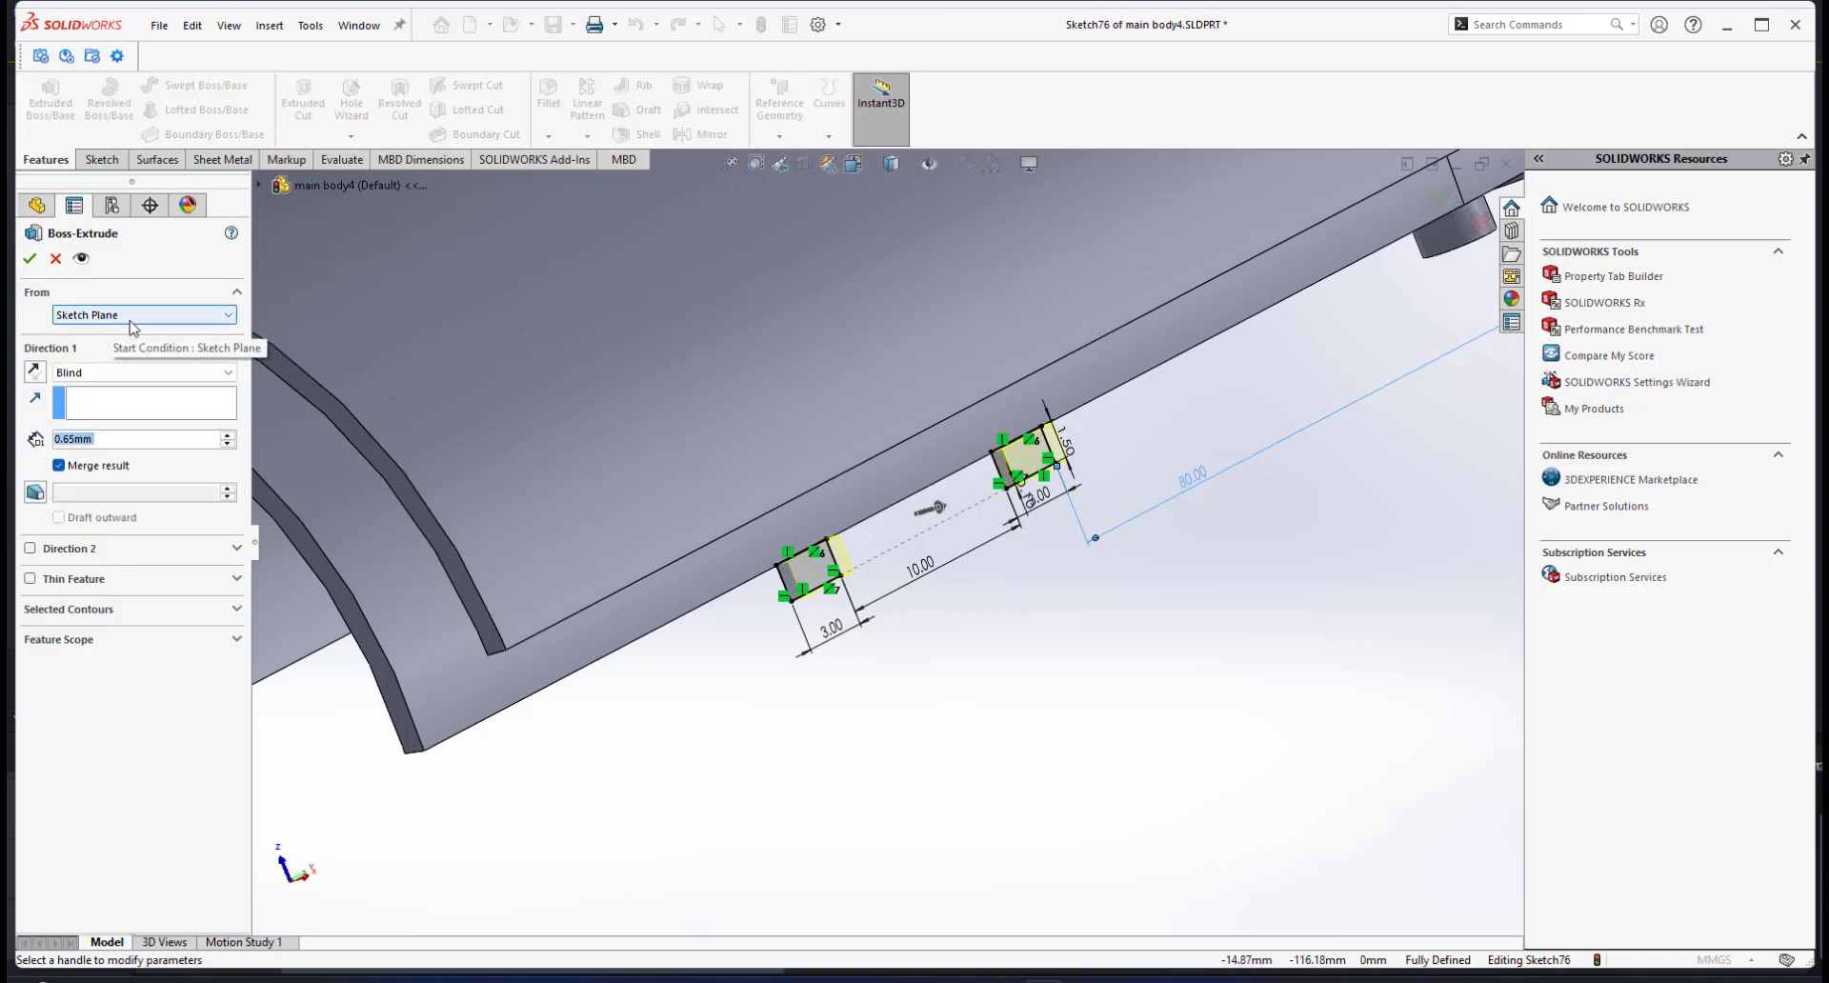
pyautogui.click(132, 322)
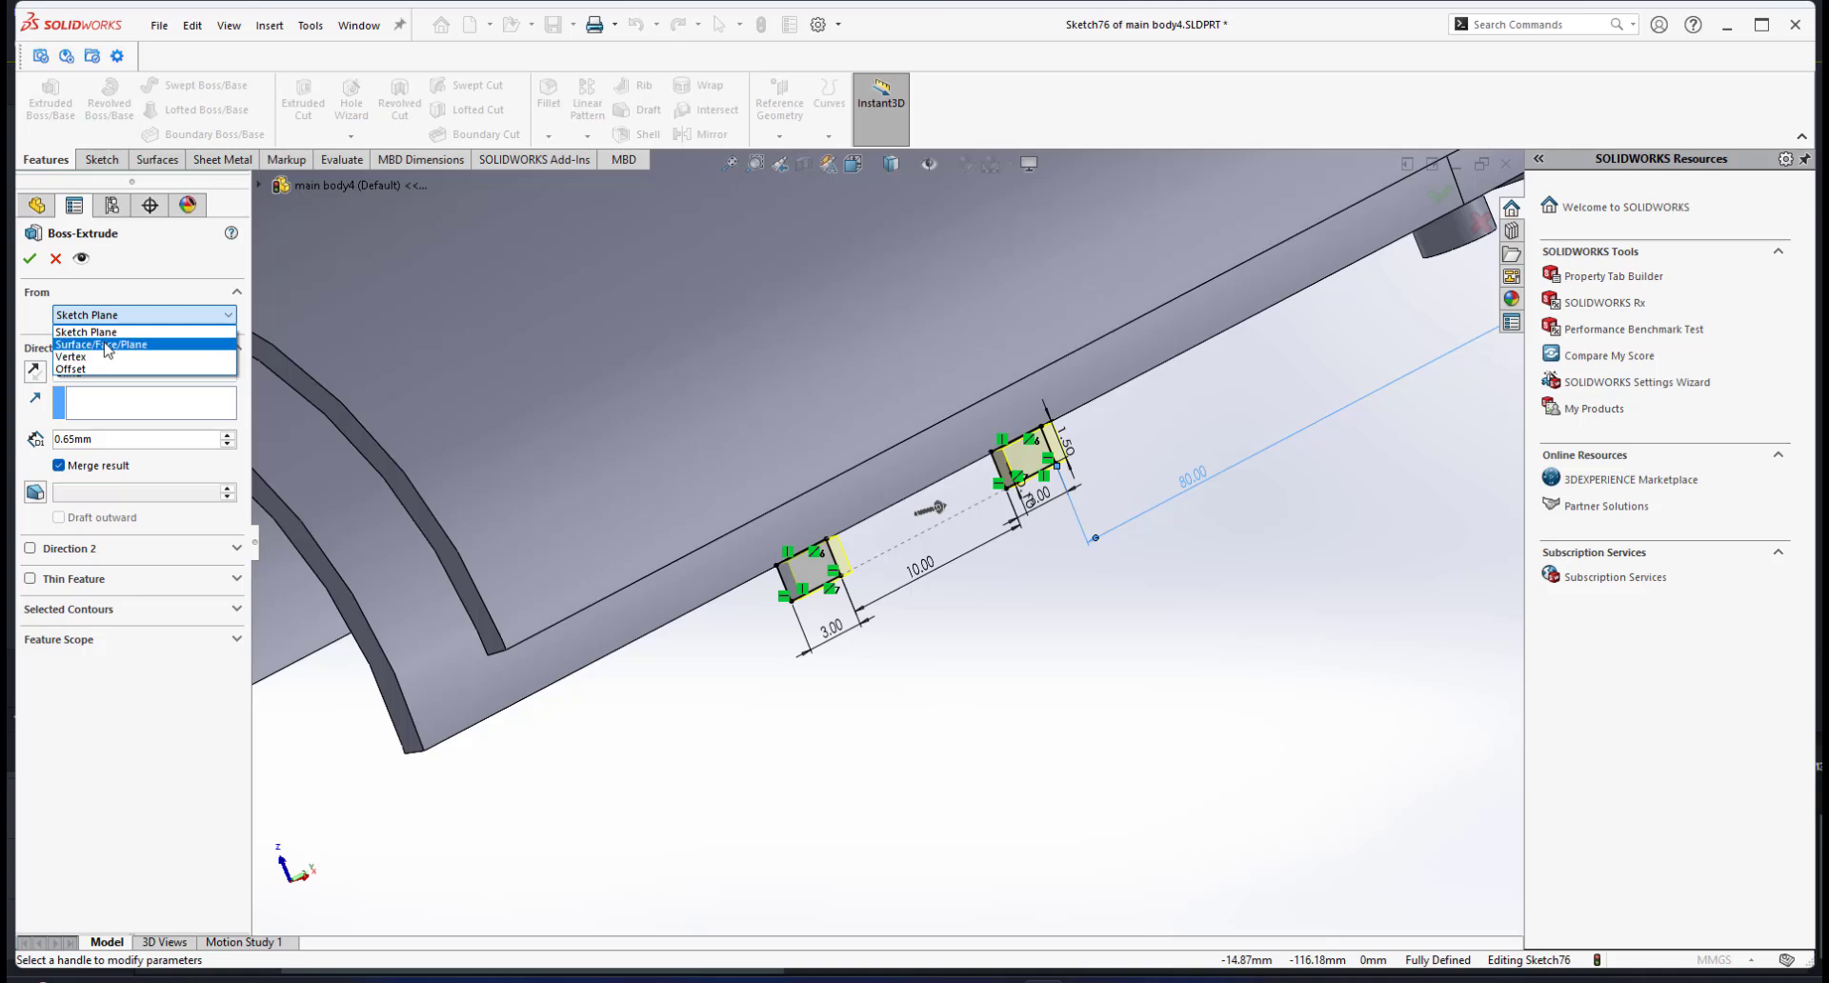
pyautogui.click(106, 344)
pyautogui.moveTo(686, 495)
pyautogui.mouseDown(button='middle')
pyautogui.moveTo(784, 645)
pyautogui.moveTo(707, 498)
pyautogui.mouseUp(button='middle')
pyautogui.scroll(-2, 726, 555)
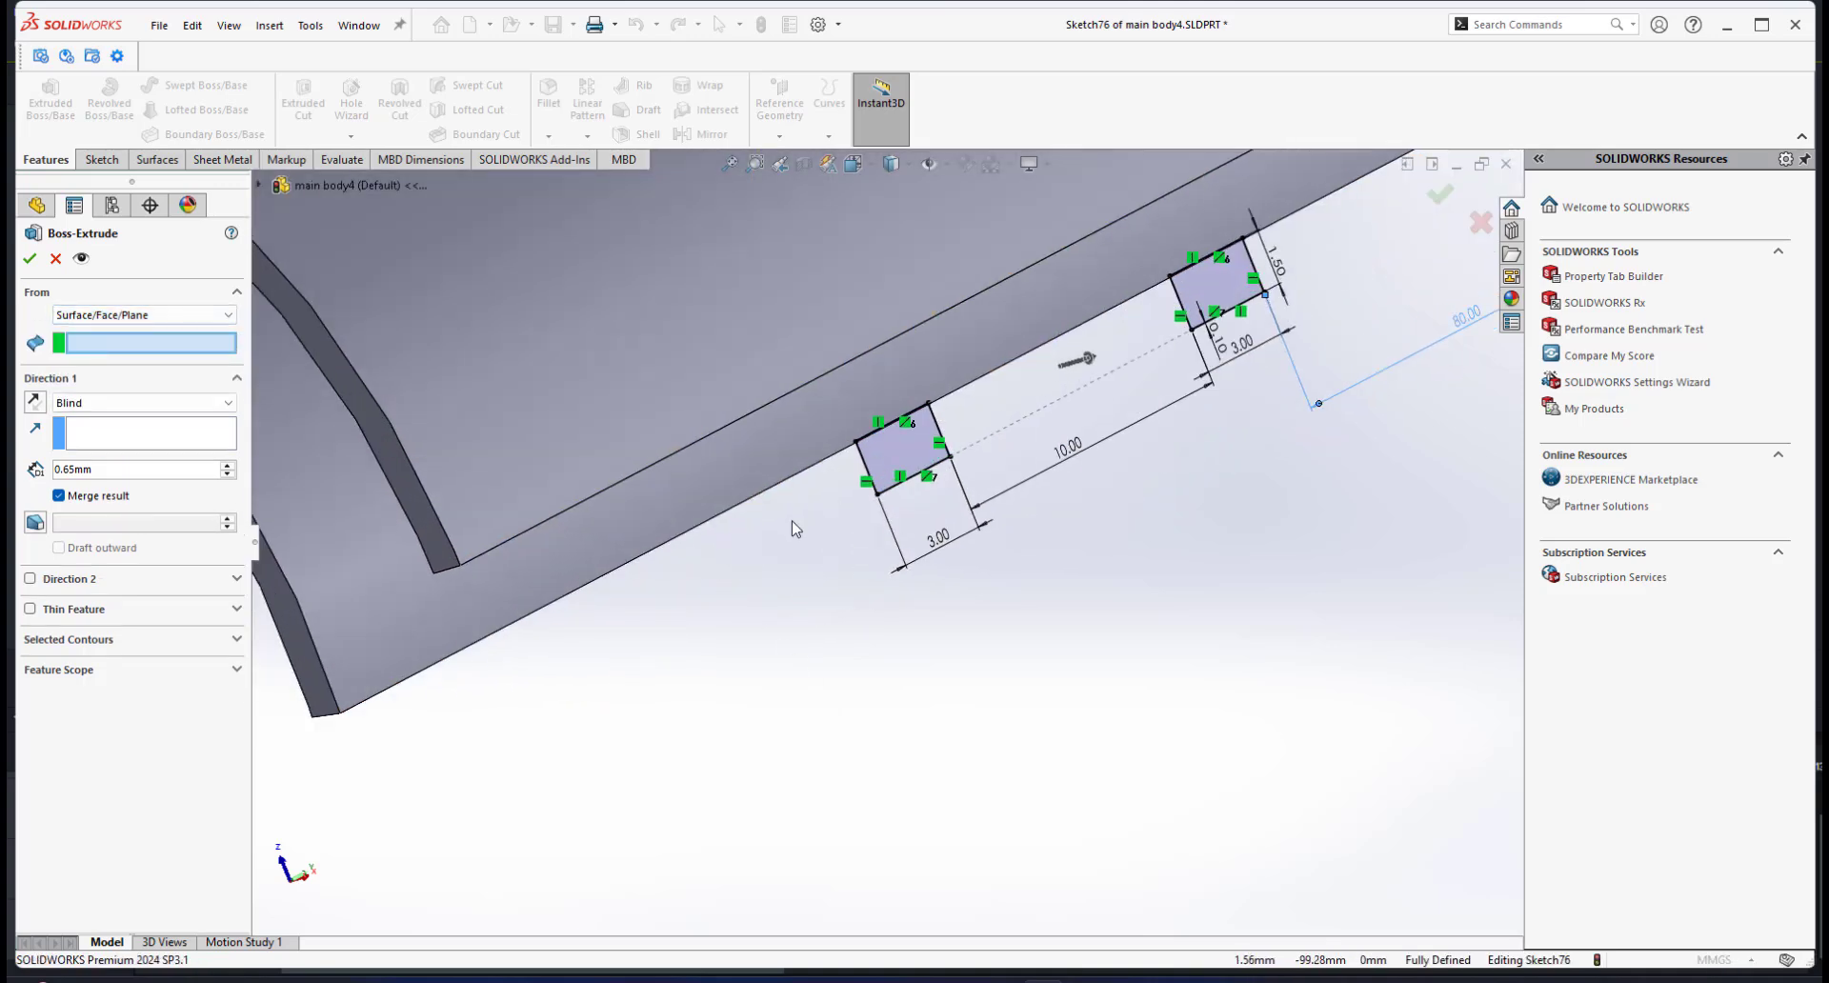
pyautogui.scroll(2, 796, 529)
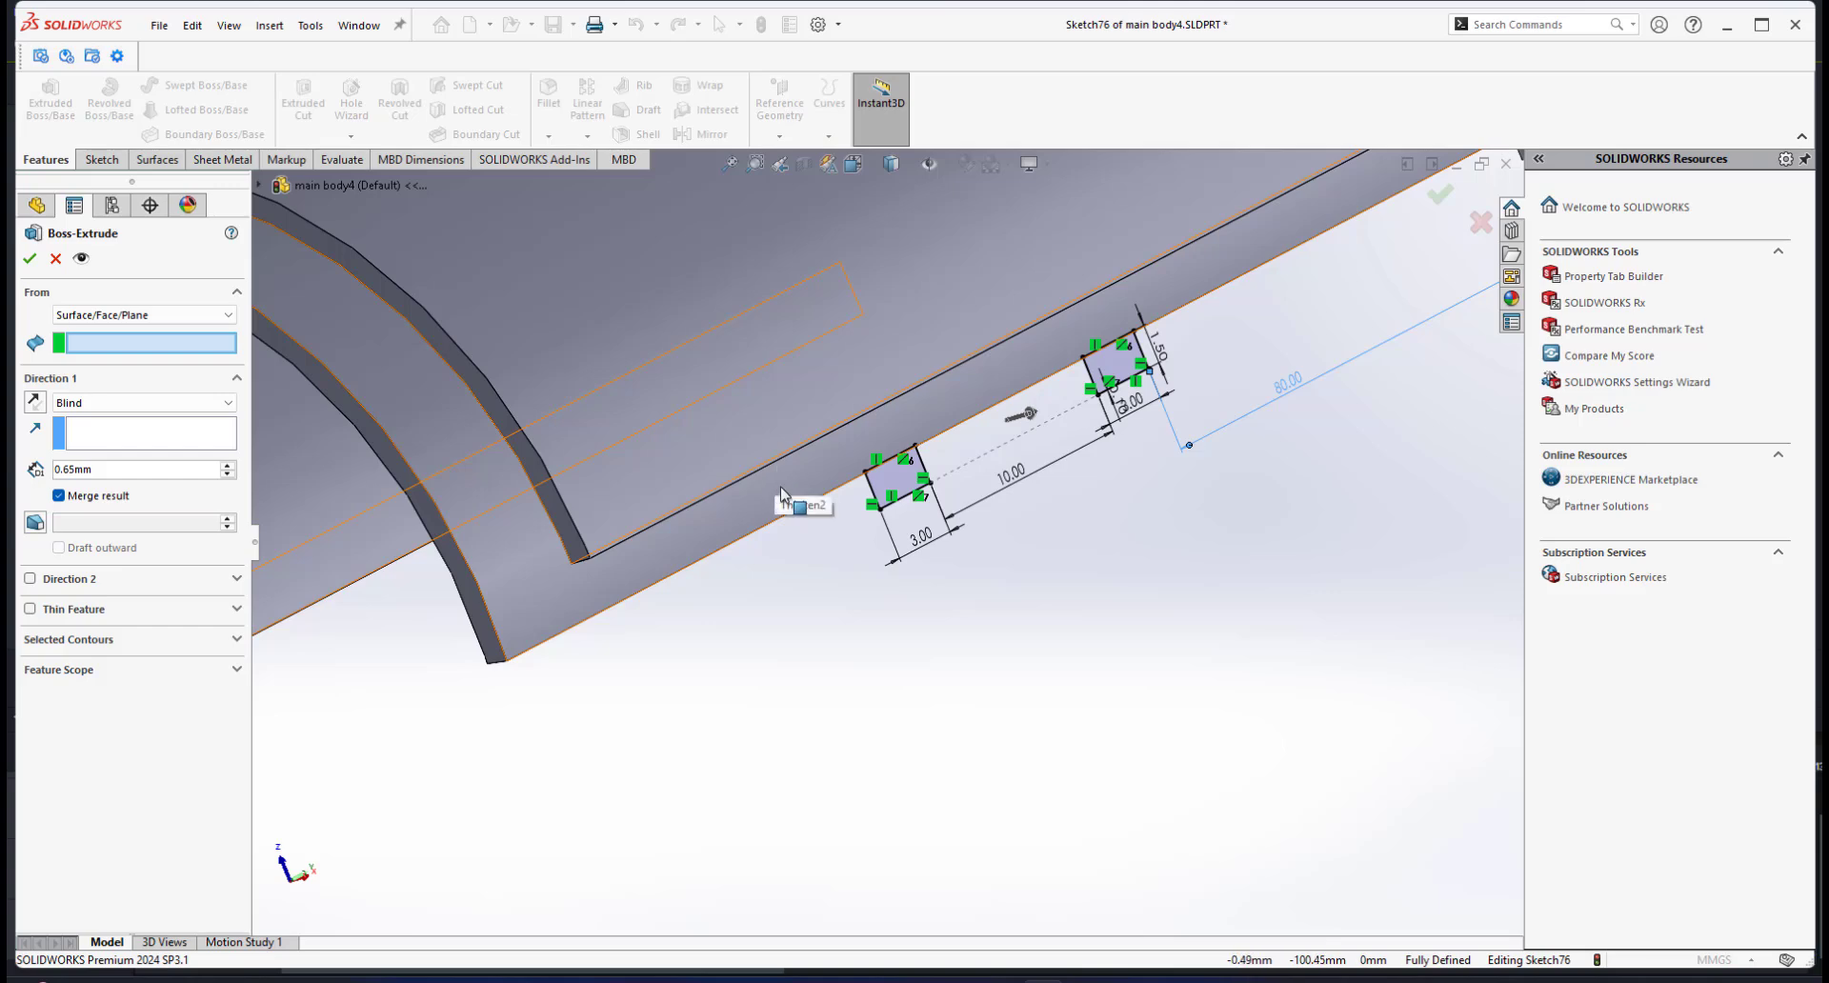
pyautogui.click(738, 511)
# Step: Extrude both rectangles blind by 0.65 mm from the lip face, as separate bodies without merging the result
pyautogui.moveTo(772, 588); pyautogui.dragTo(787, 590, button='middle')
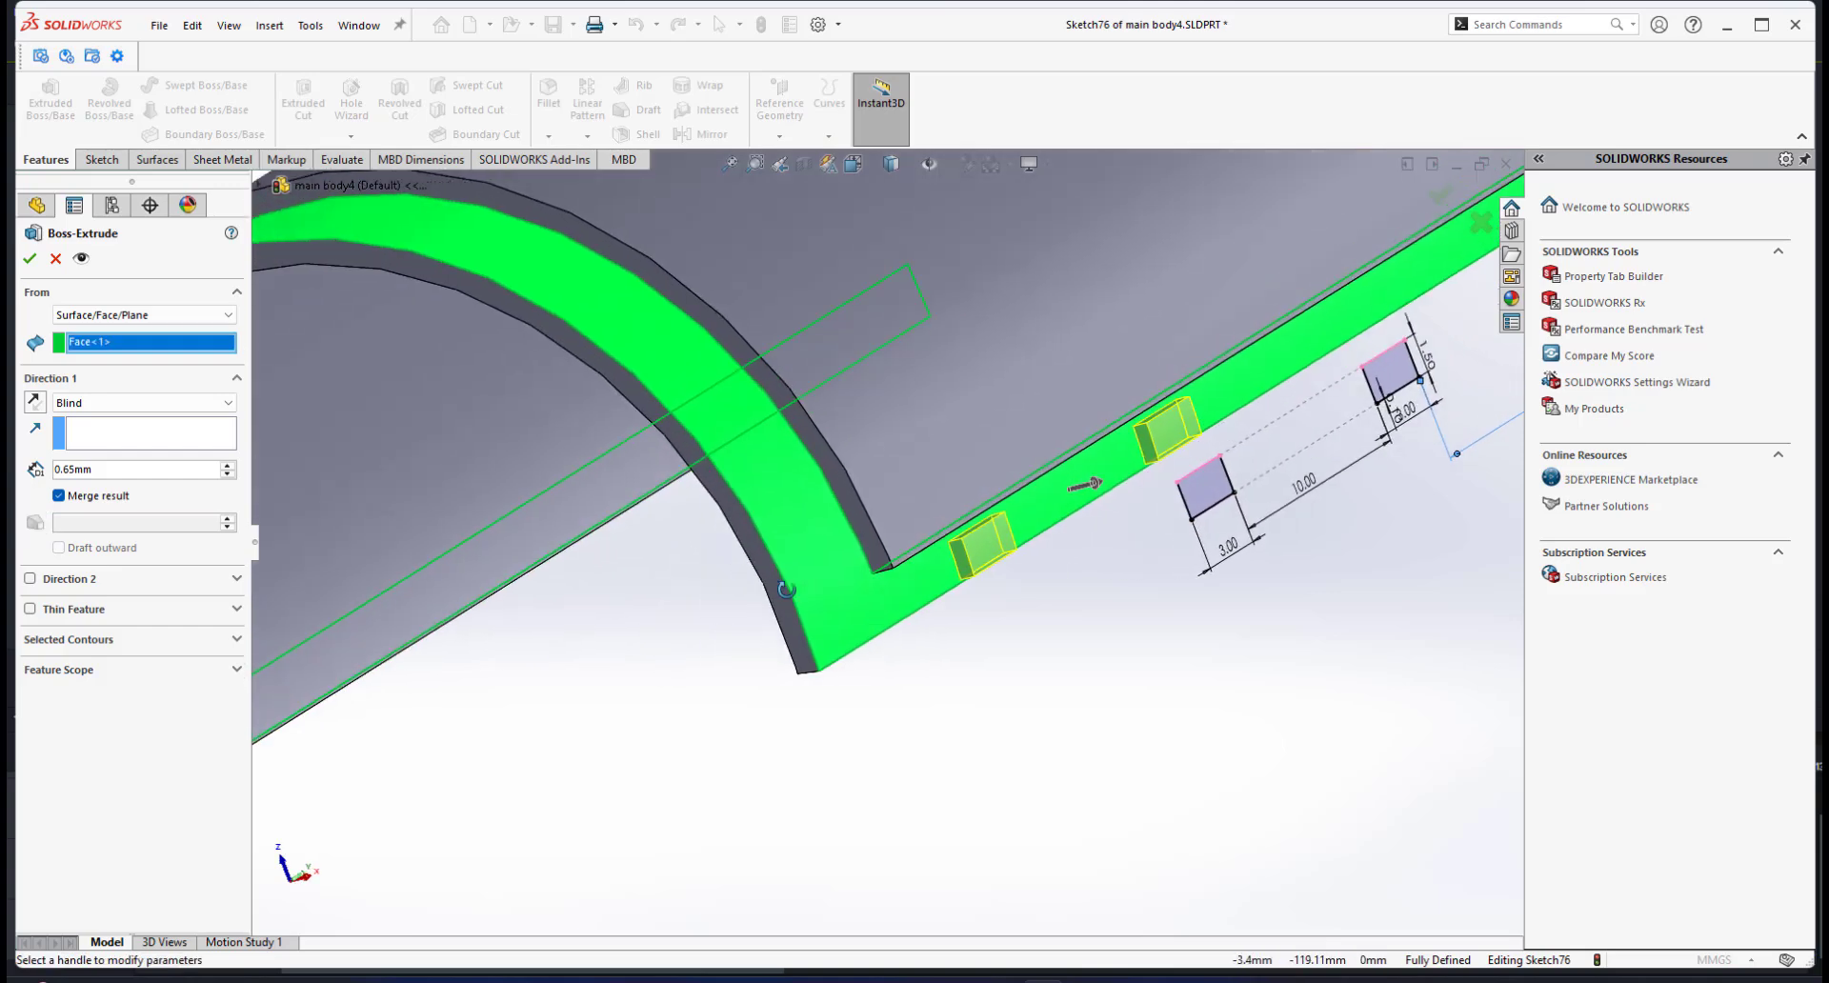
pyautogui.scroll(-2, 858, 591)
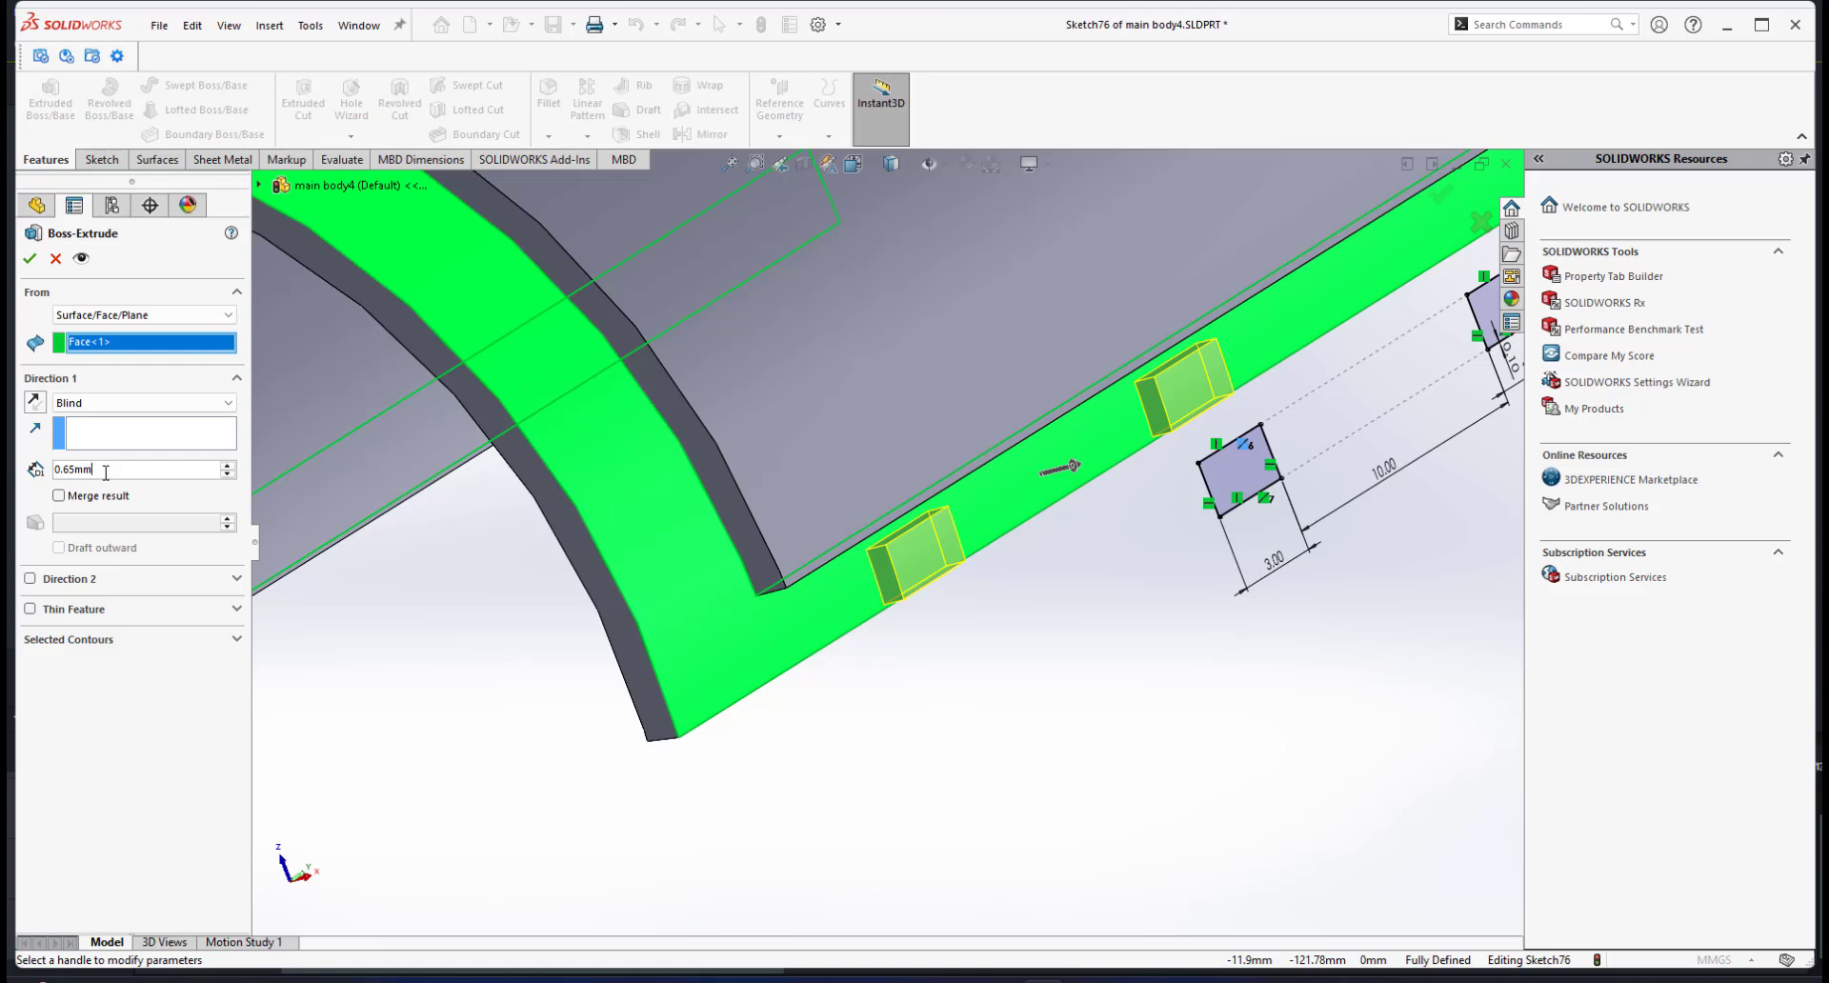
pyautogui.write('.65')
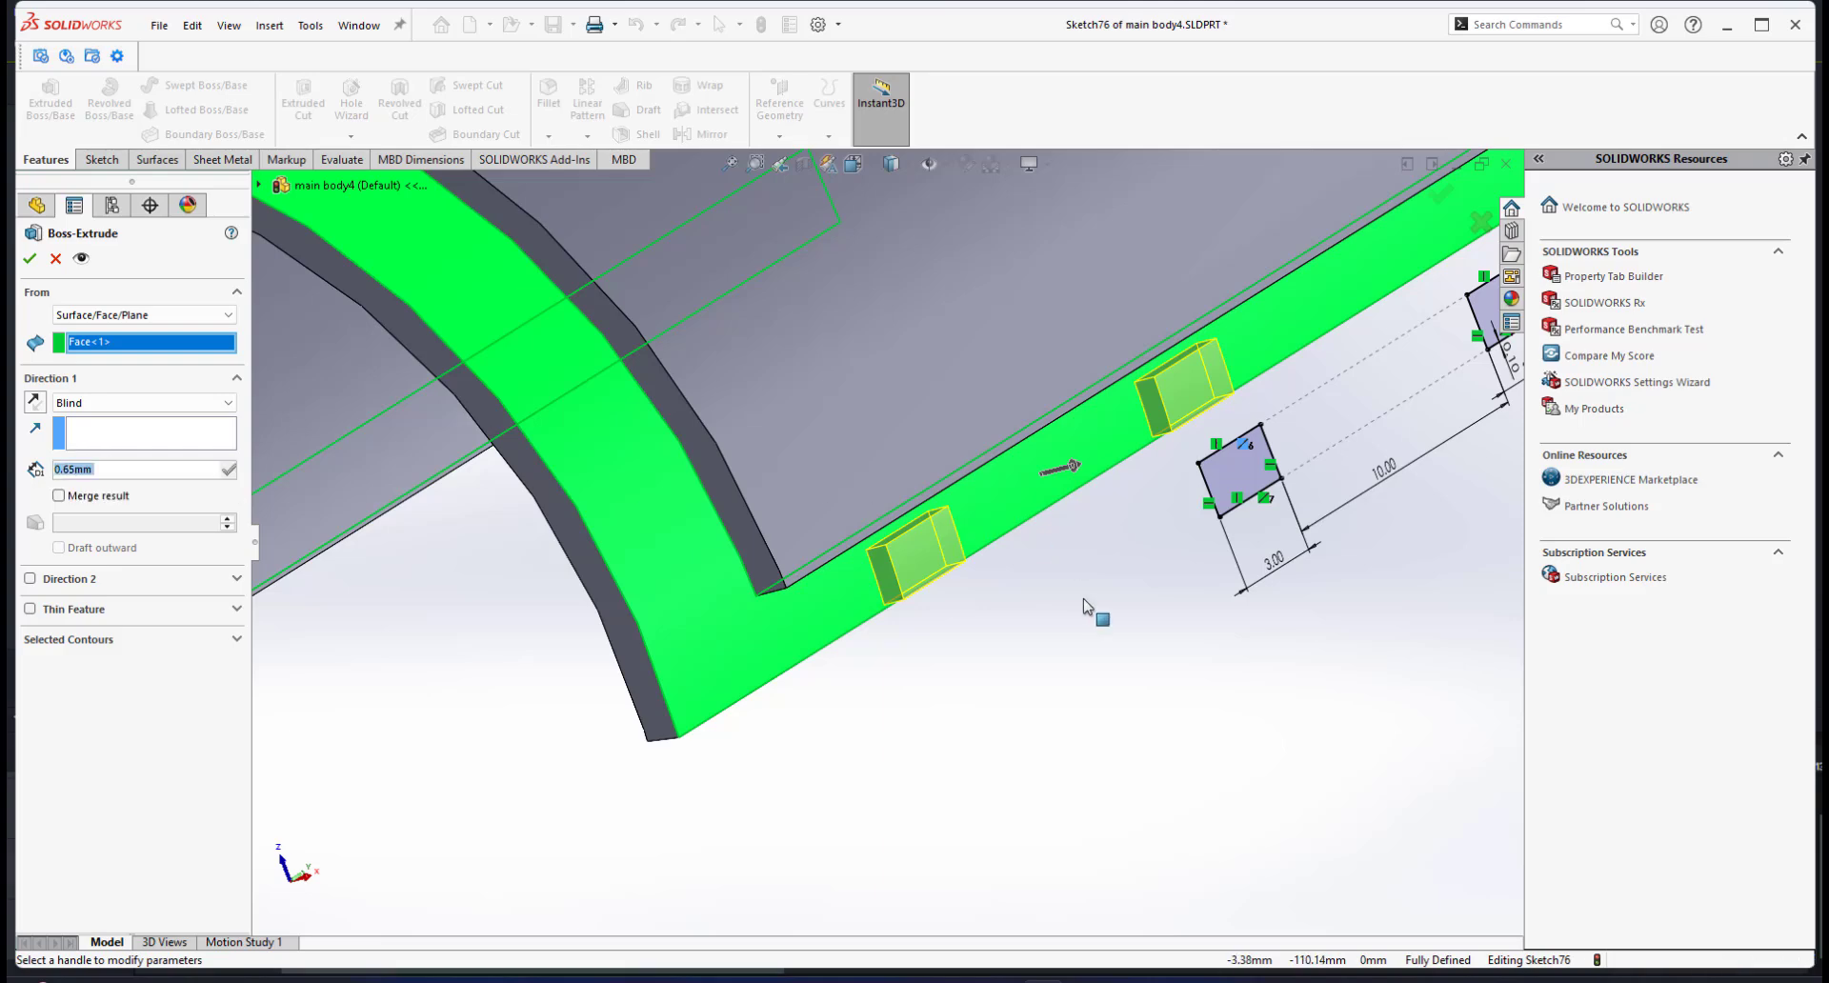
pyautogui.scroll(2, 1057, 589)
pyautogui.scroll(-2, 991, 522)
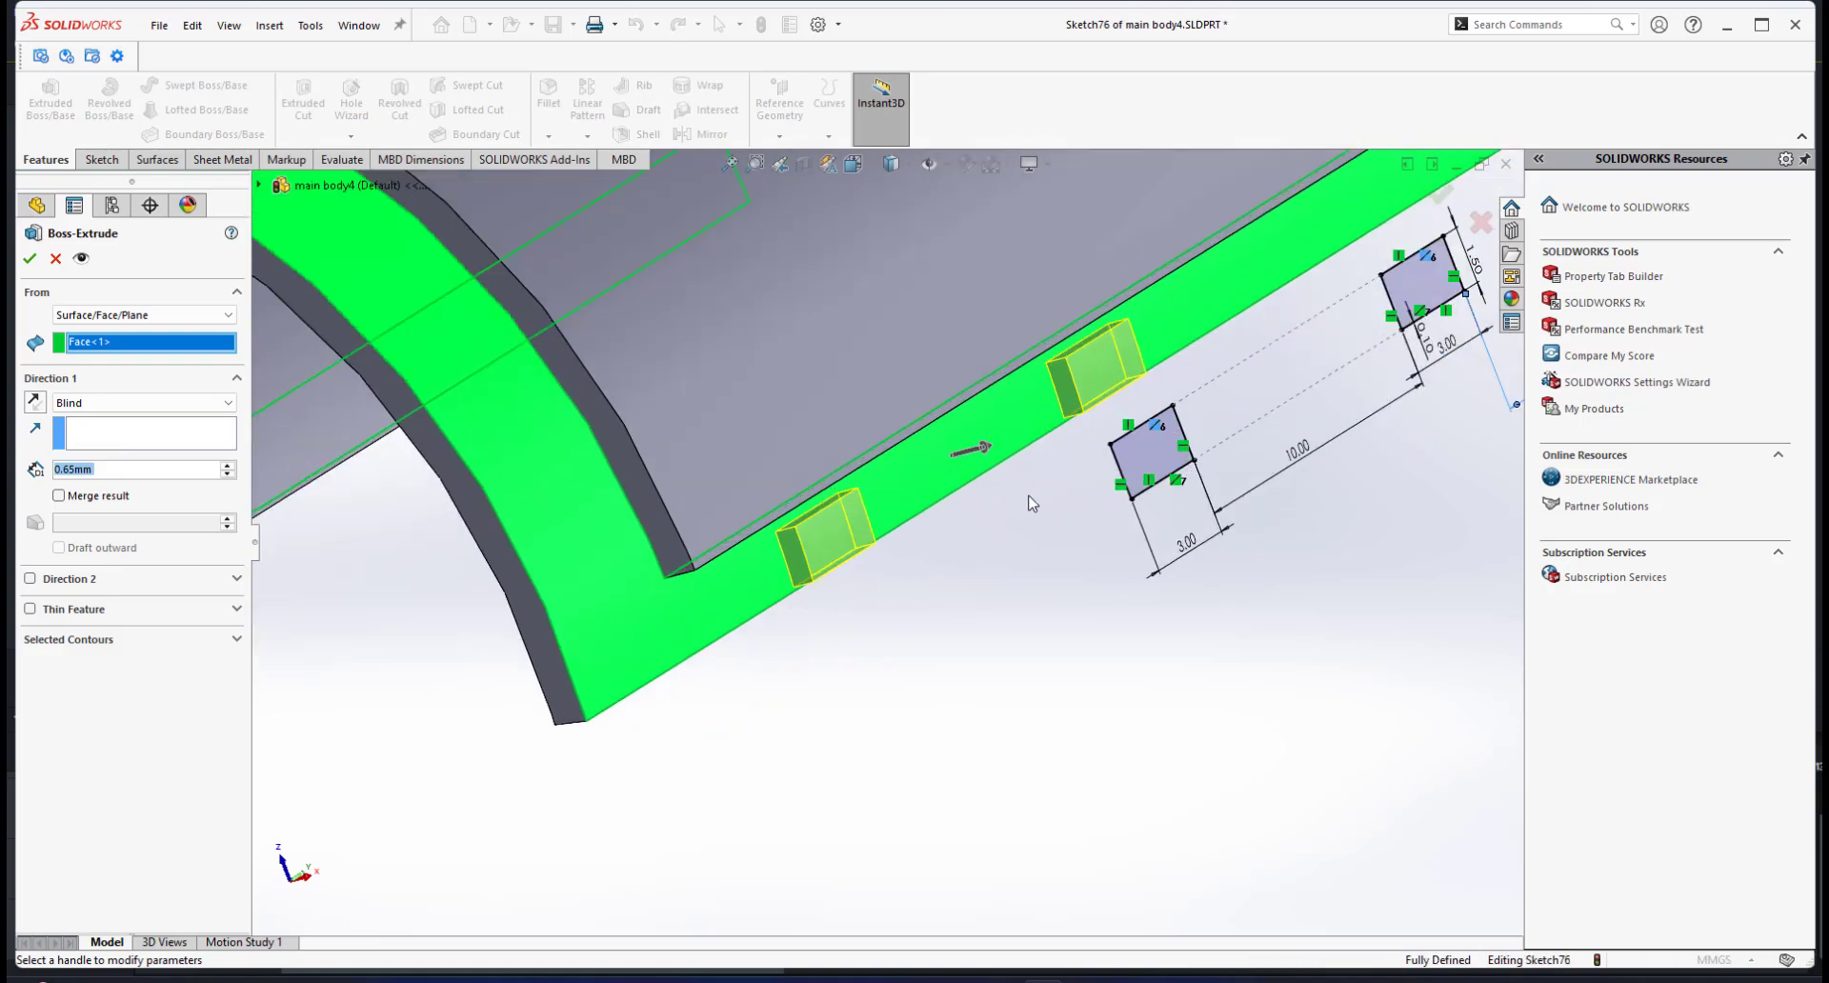
pyautogui.moveTo(1032, 503); pyautogui.dragTo(839, 451, button='middle')
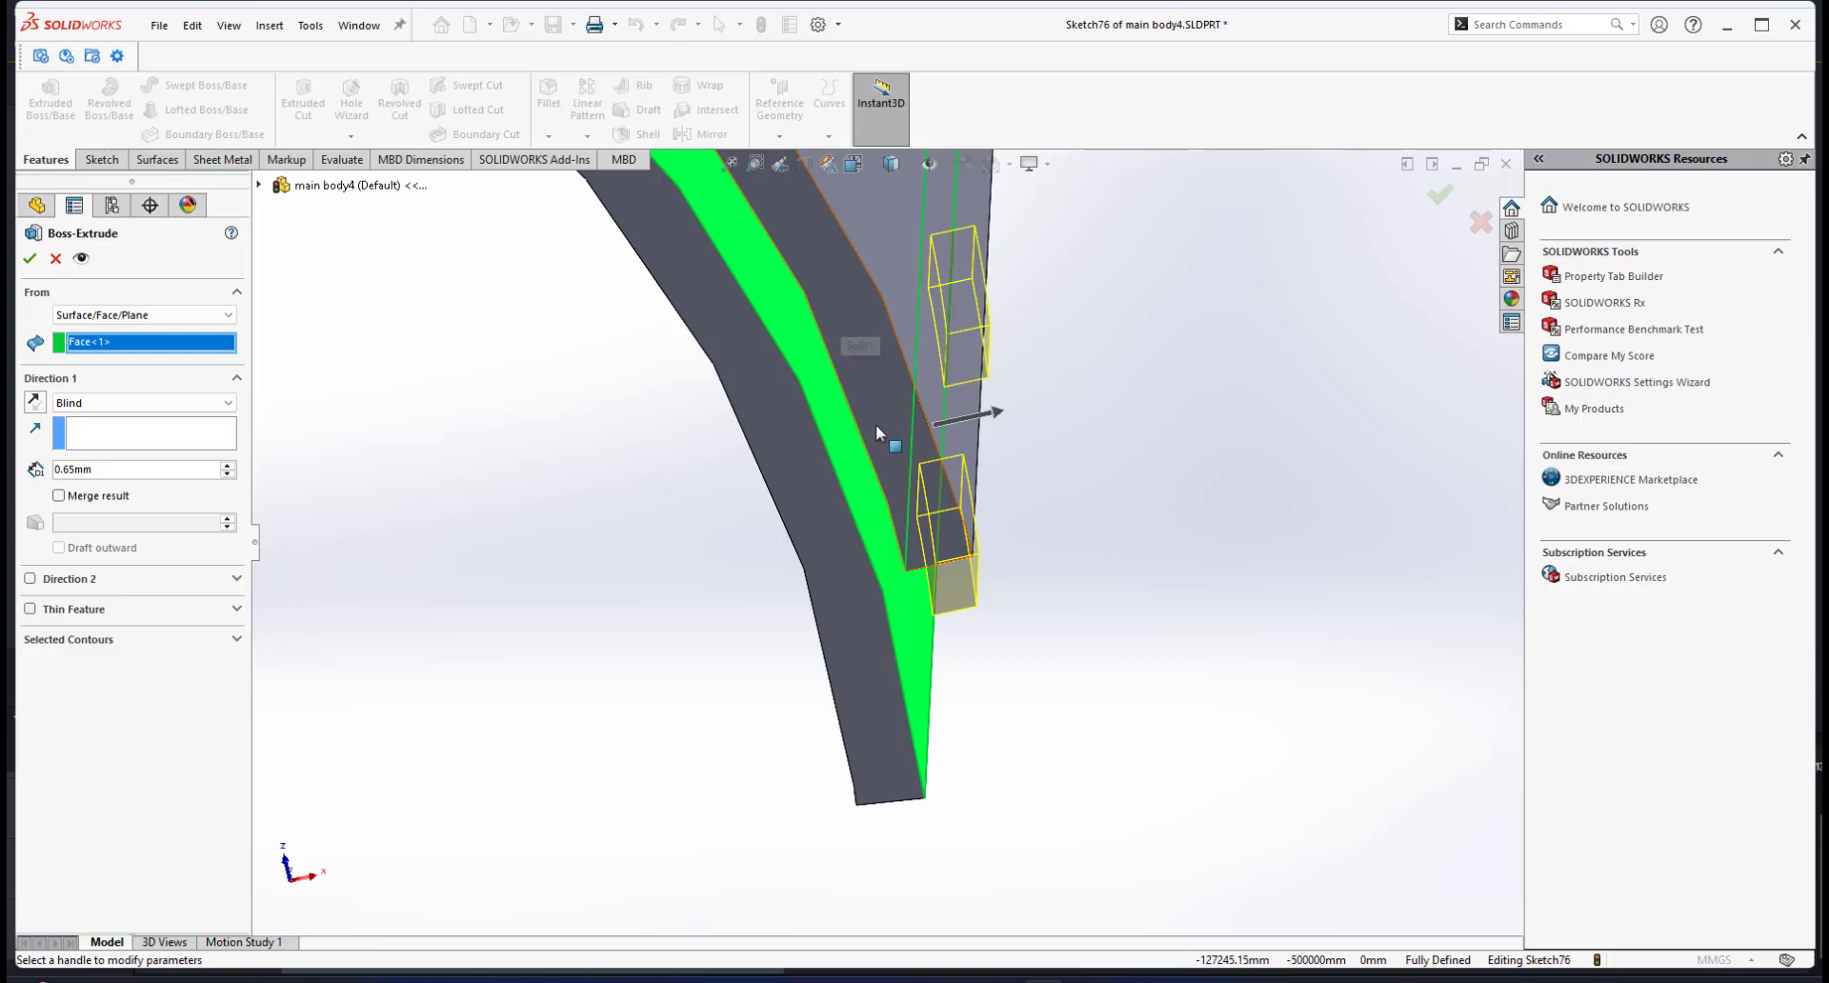
pyautogui.scroll(-2, 877, 434)
pyautogui.moveTo(924, 580); pyautogui.dragTo(989, 566, button='middle')
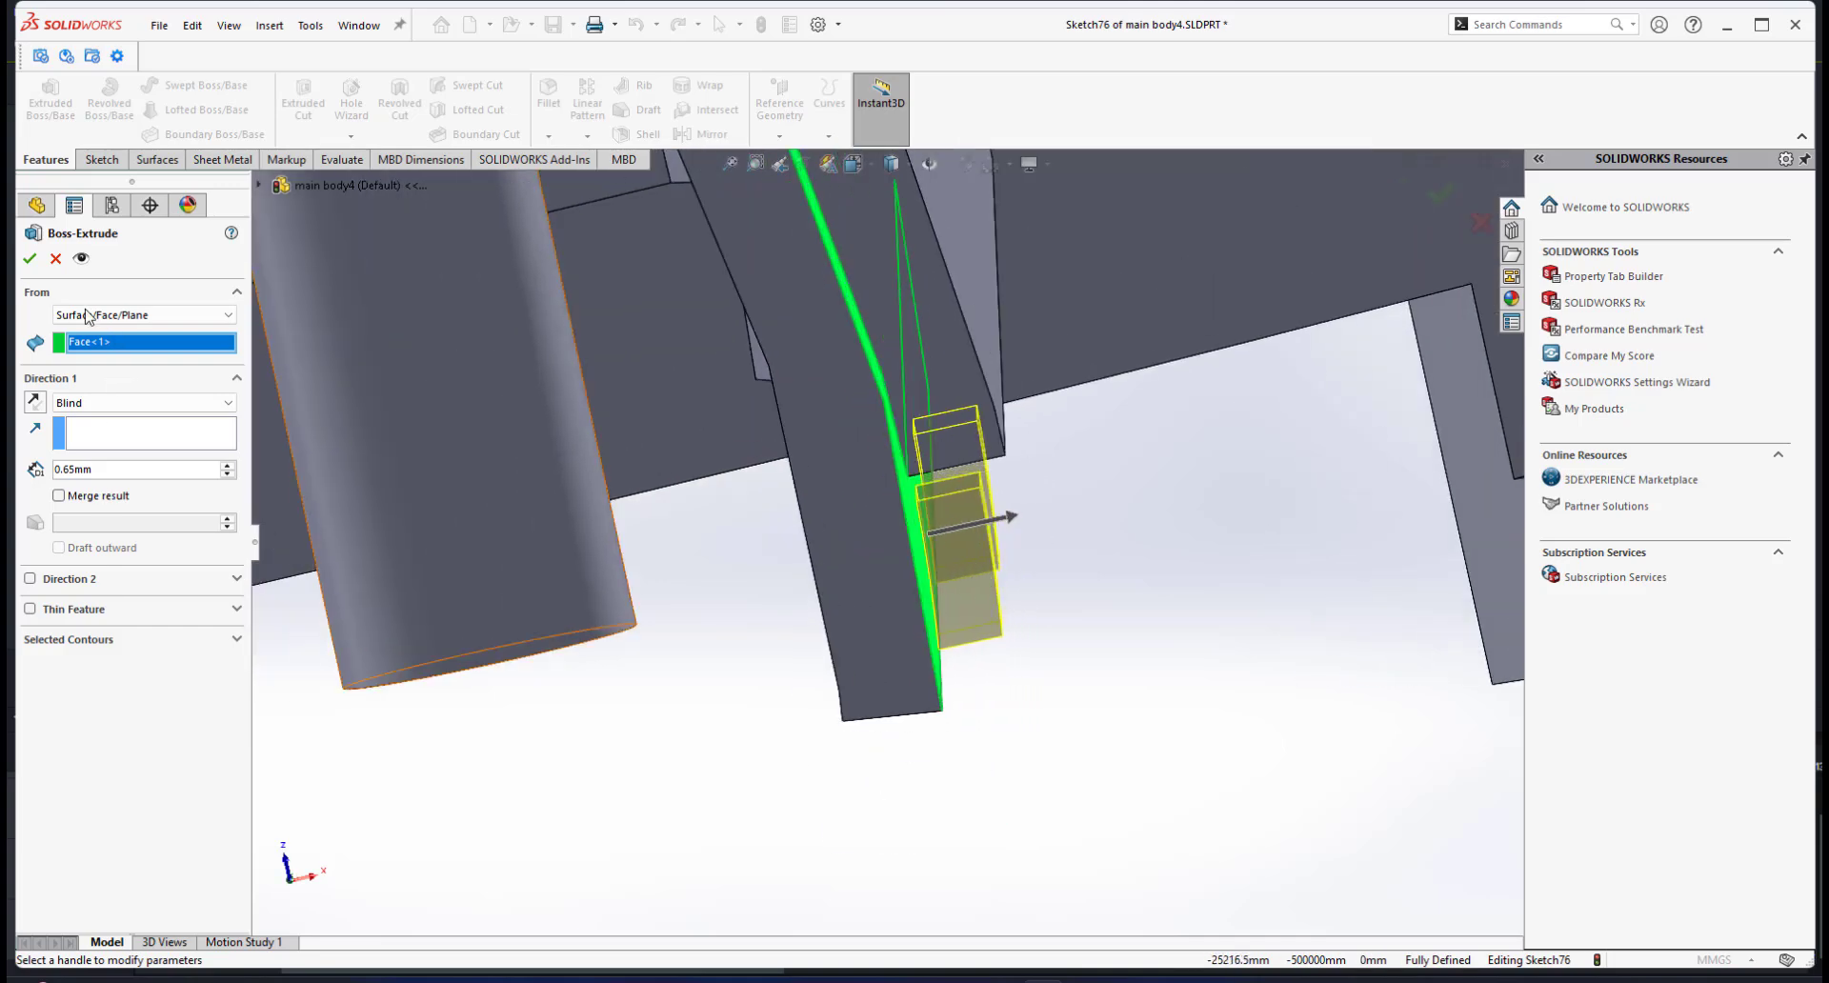
pyautogui.click(31, 273)
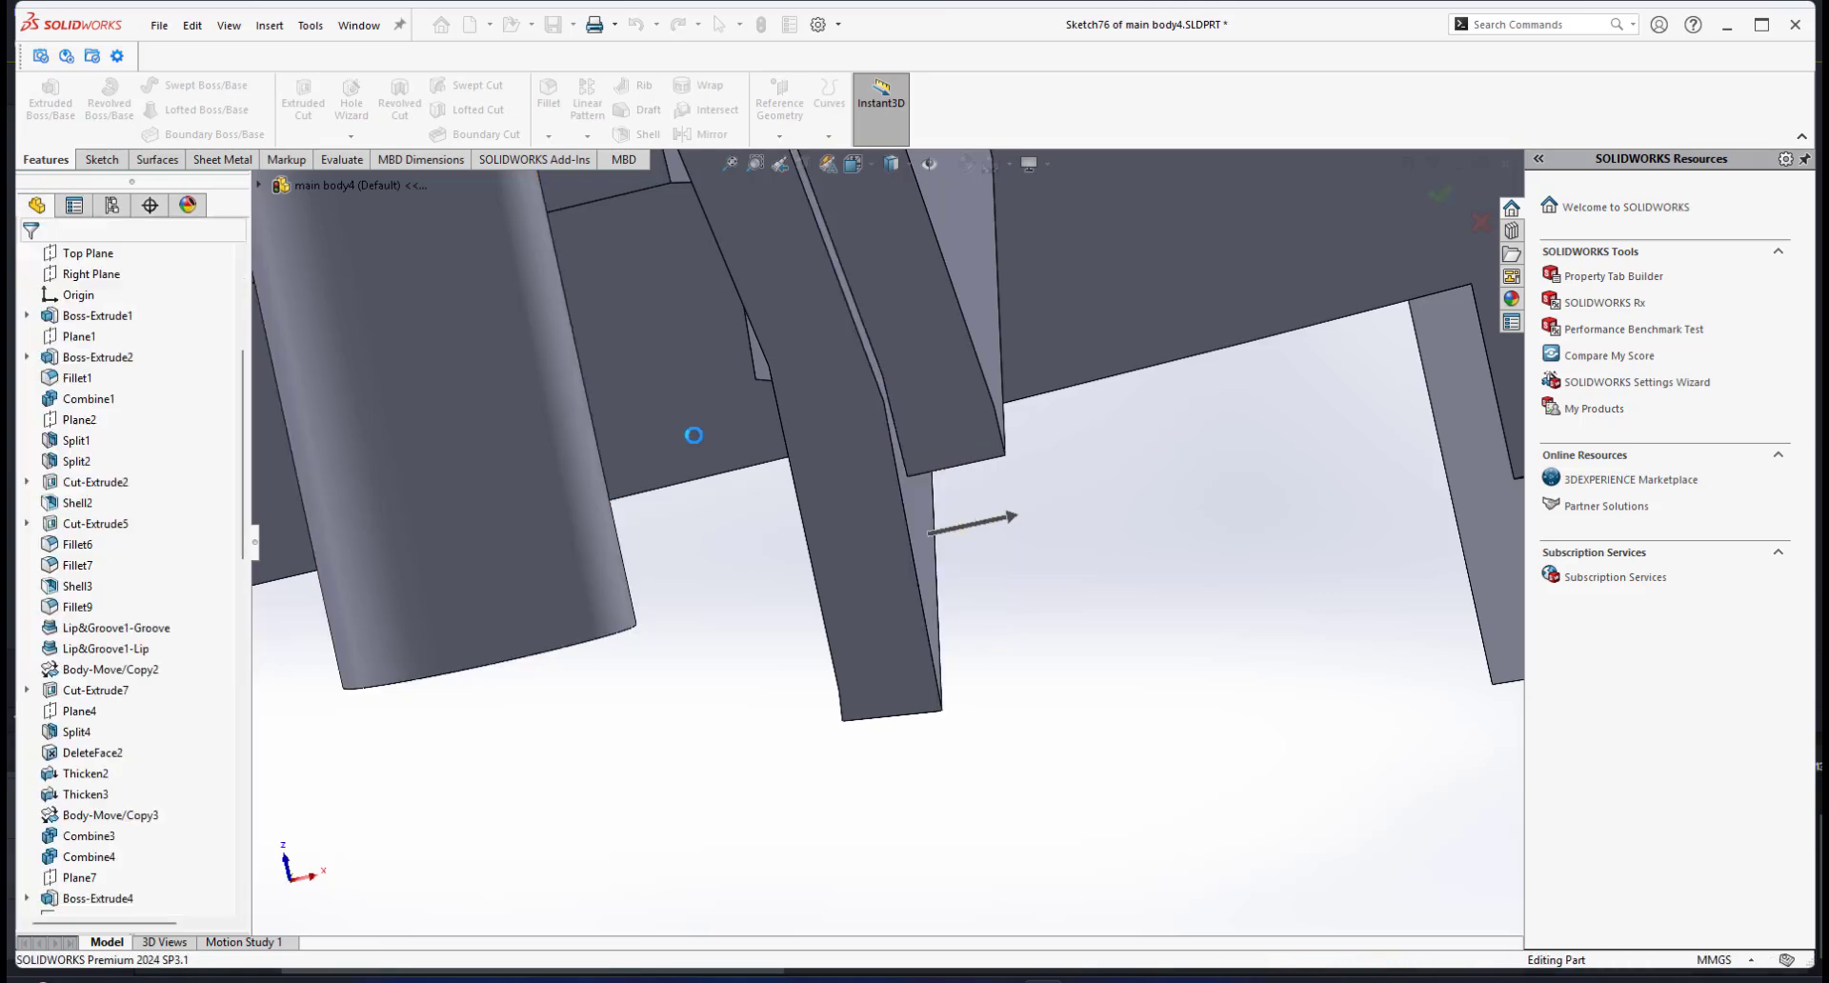
# Step: Isolate the two newly extruded block bodies so that the rest of the model is hidden
pyautogui.moveTo(1137, 588); pyautogui.dragTo(1054, 479, button='middle')
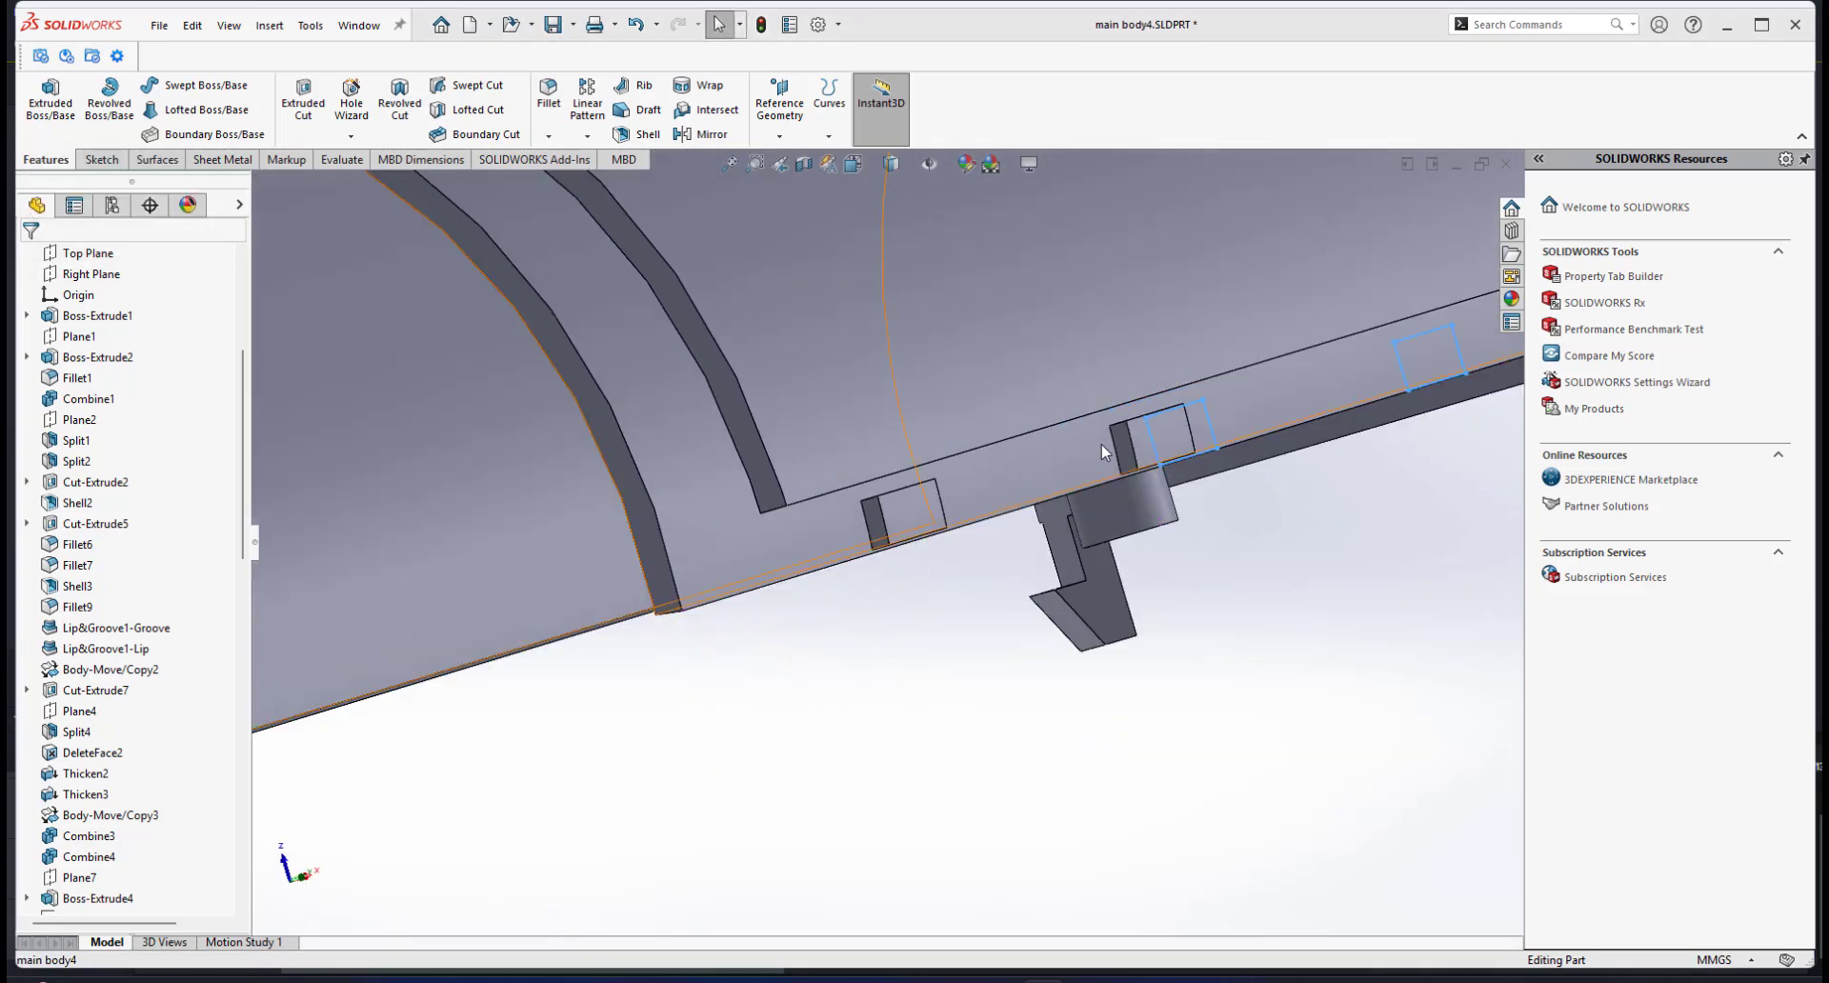
pyautogui.moveTo(1042, 480)
pyautogui.mouseDown(button='middle')
pyautogui.moveTo(993, 586)
pyautogui.moveTo(955, 429)
pyautogui.moveTo(1008, 539)
pyautogui.moveTo(695, 502)
pyautogui.mouseUp(button='middle')
pyautogui.scroll(5, 124, 428)
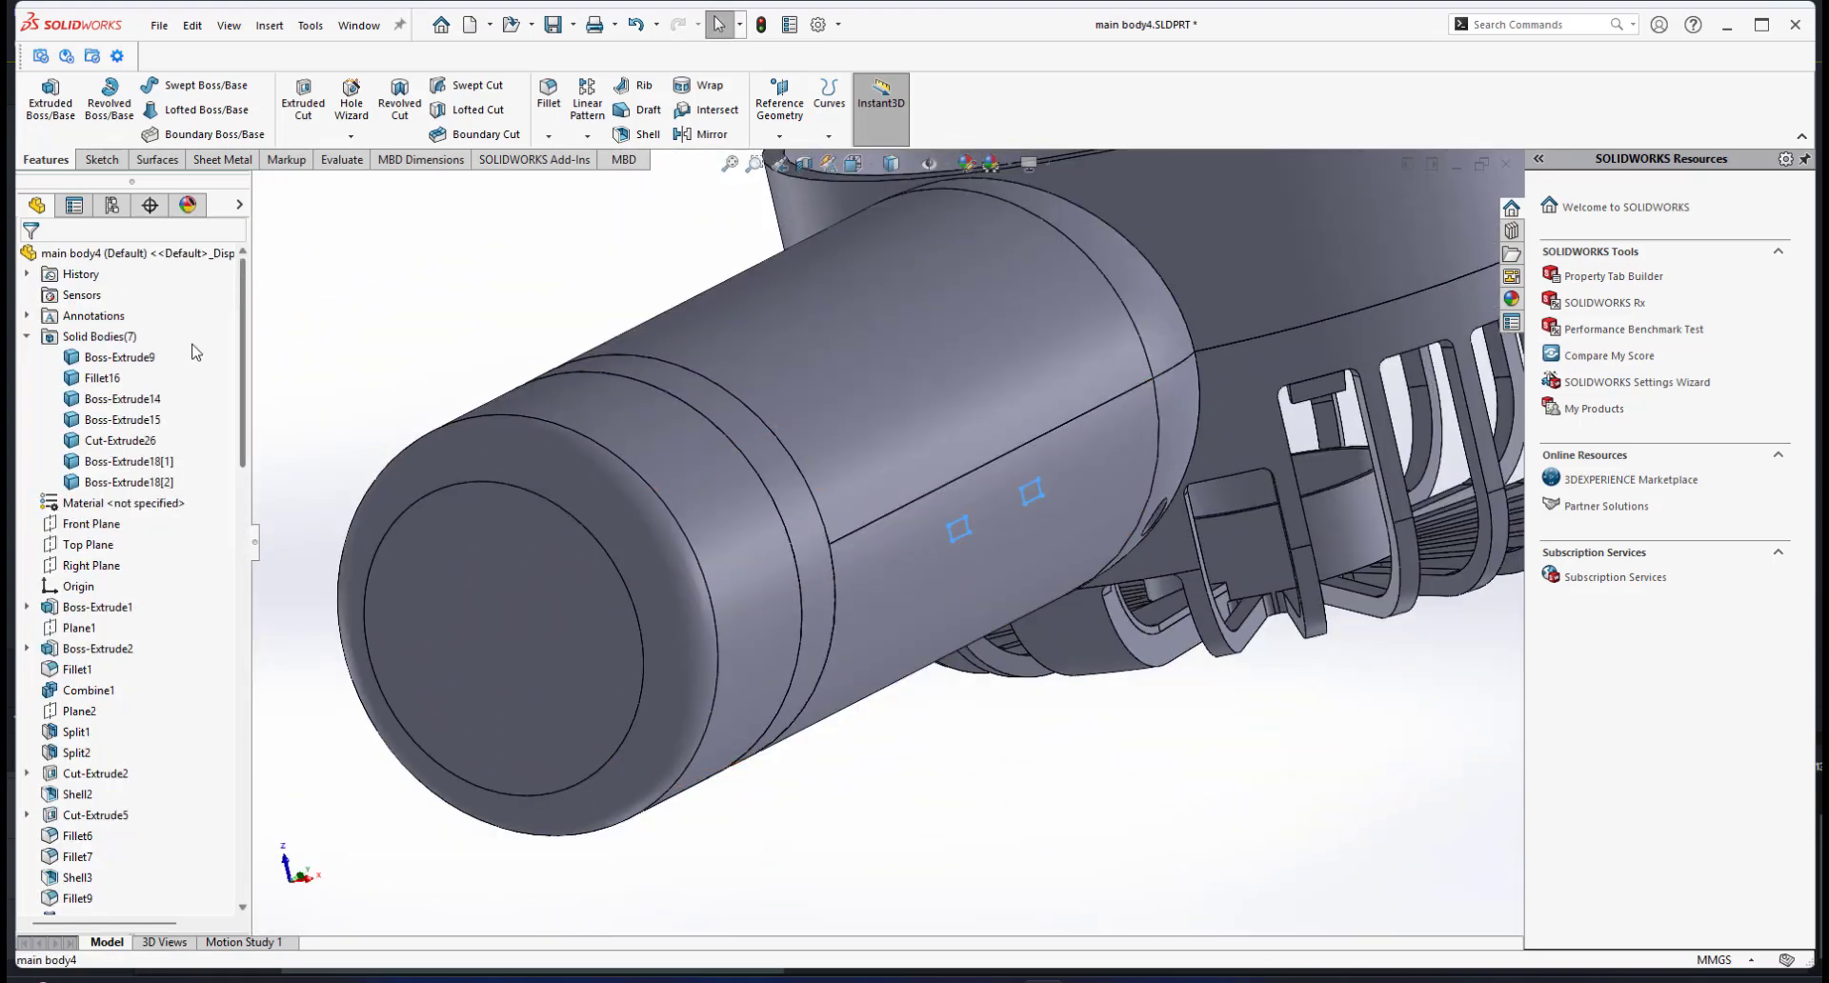
pyautogui.click(121, 462)
pyautogui.keyDown('ctrl'); pyautogui.click(121, 483); pyautogui.keyUp('ctrl')
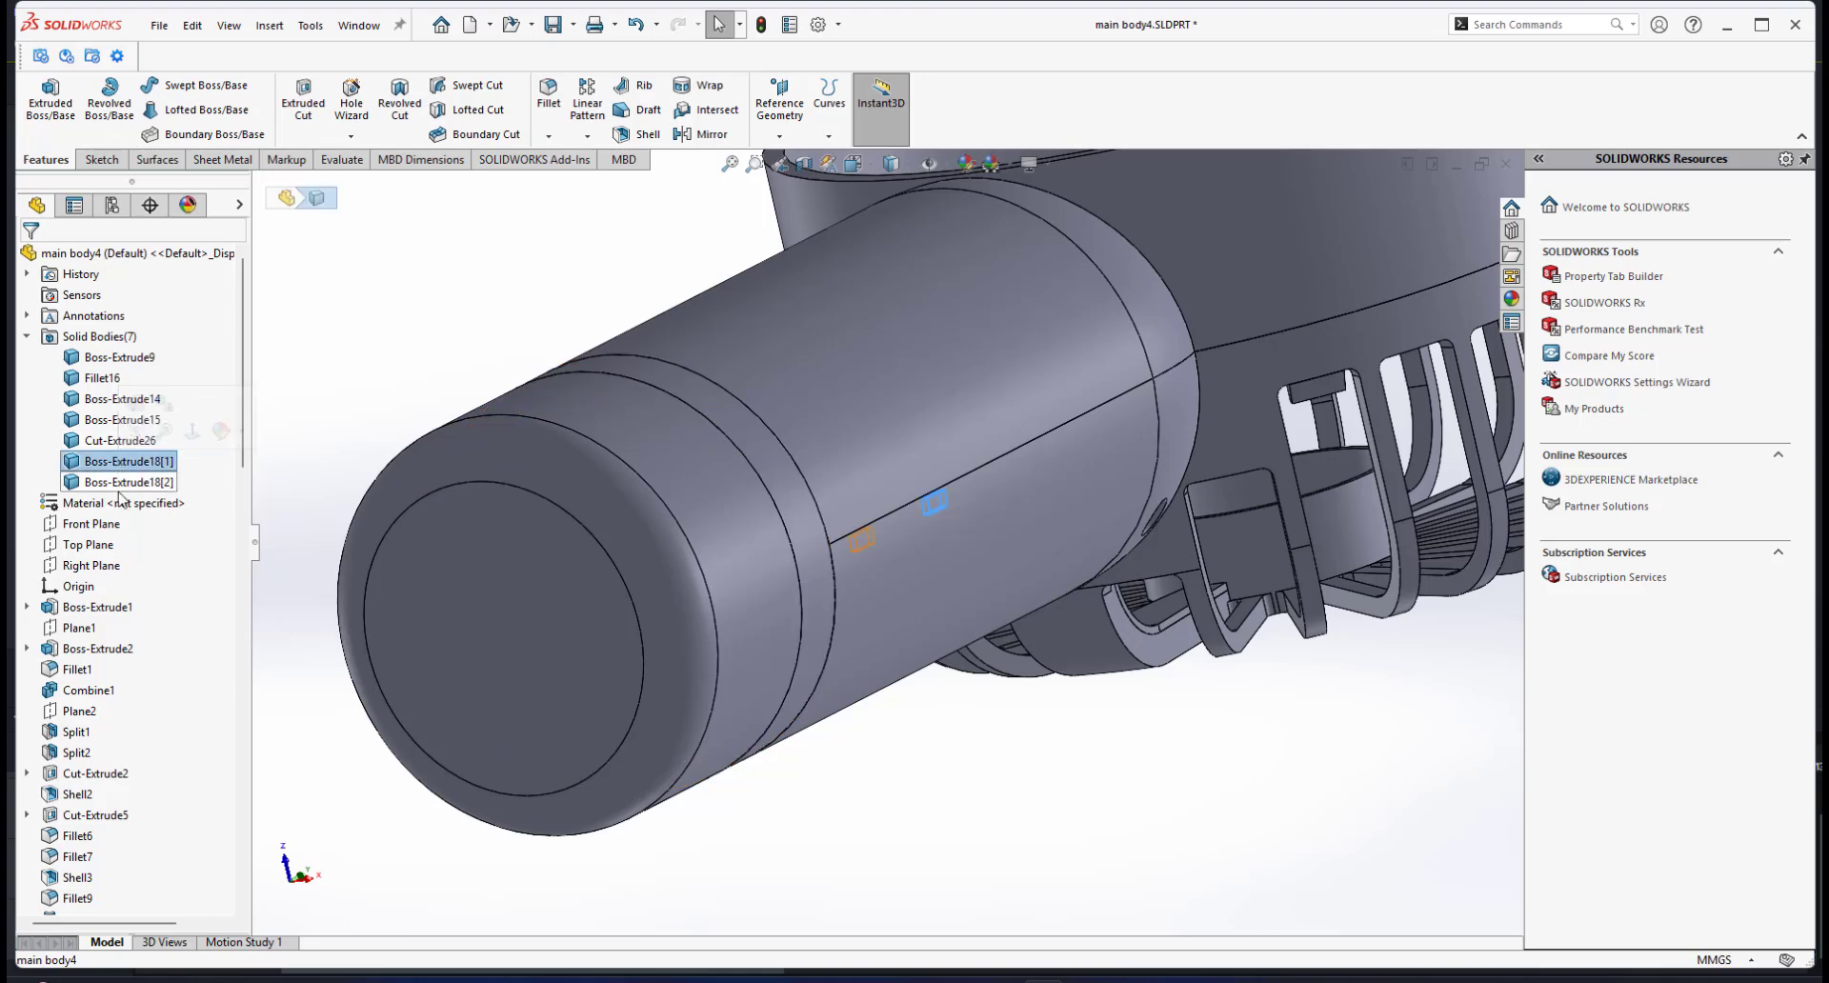
pyautogui.keyDown('ctrl'); pyautogui.click(119, 486); pyautogui.keyUp('ctrl')
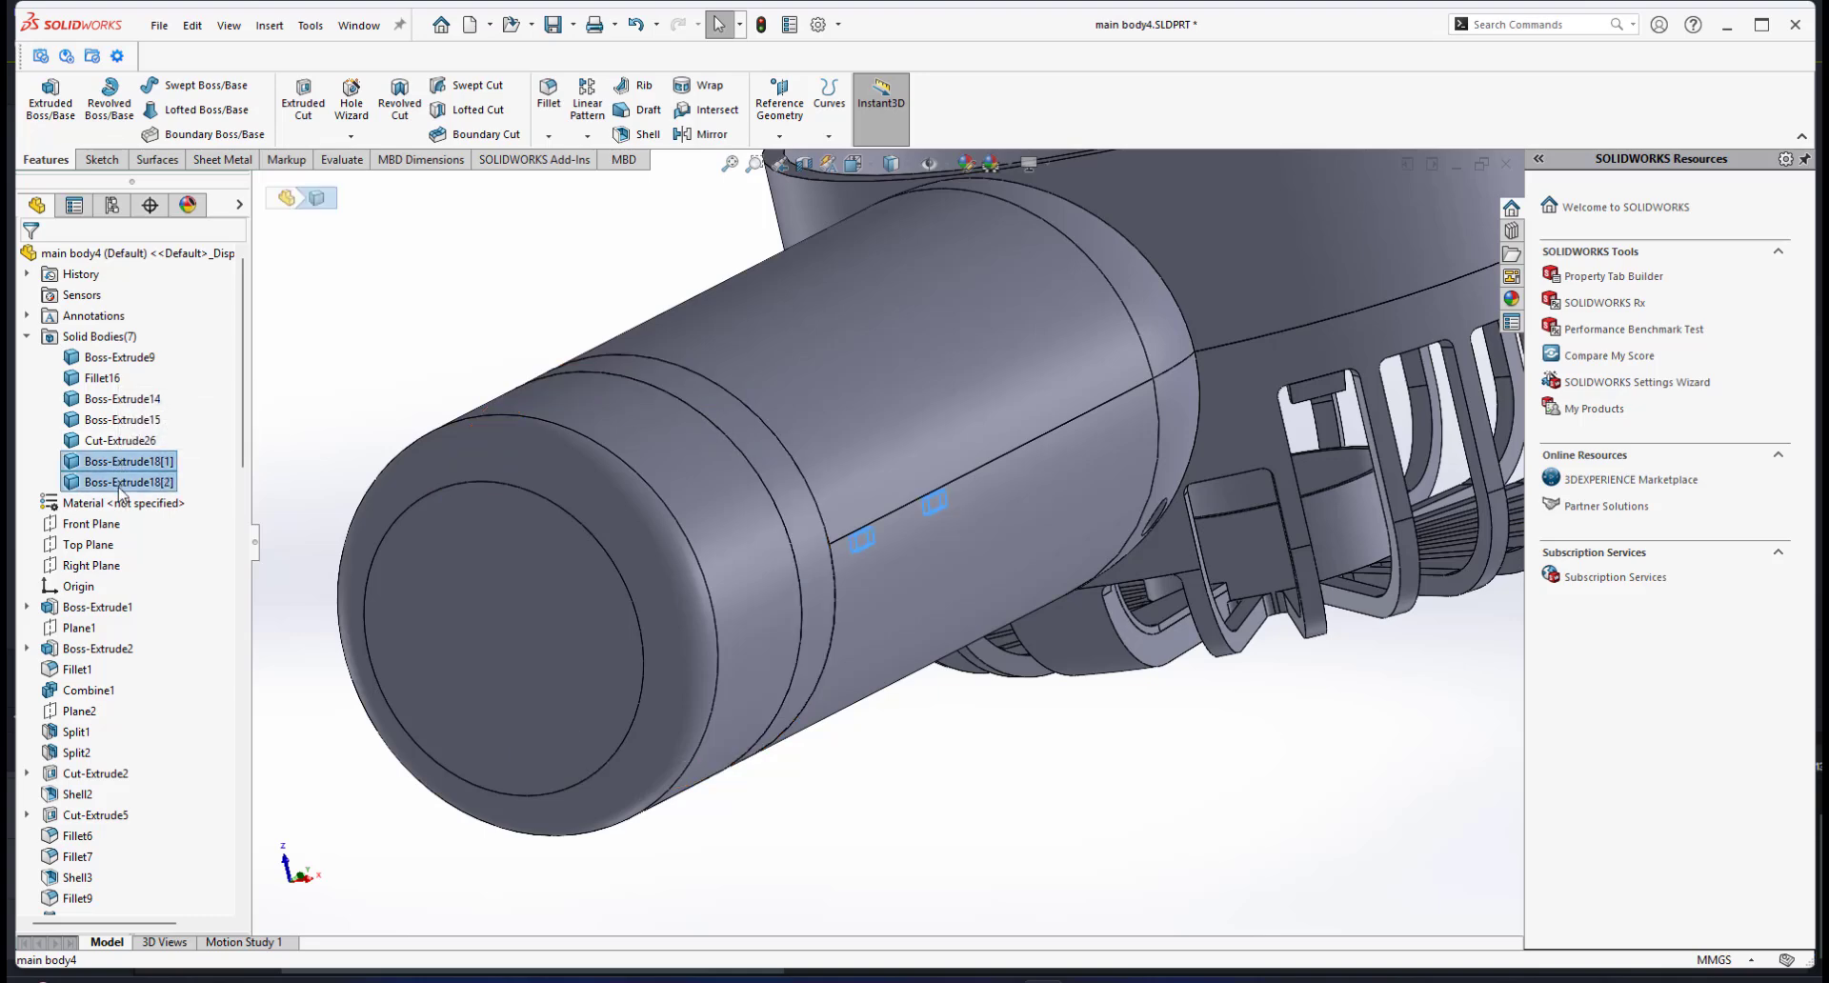
pyautogui.rightClick(119, 485)
pyautogui.click(142, 525)
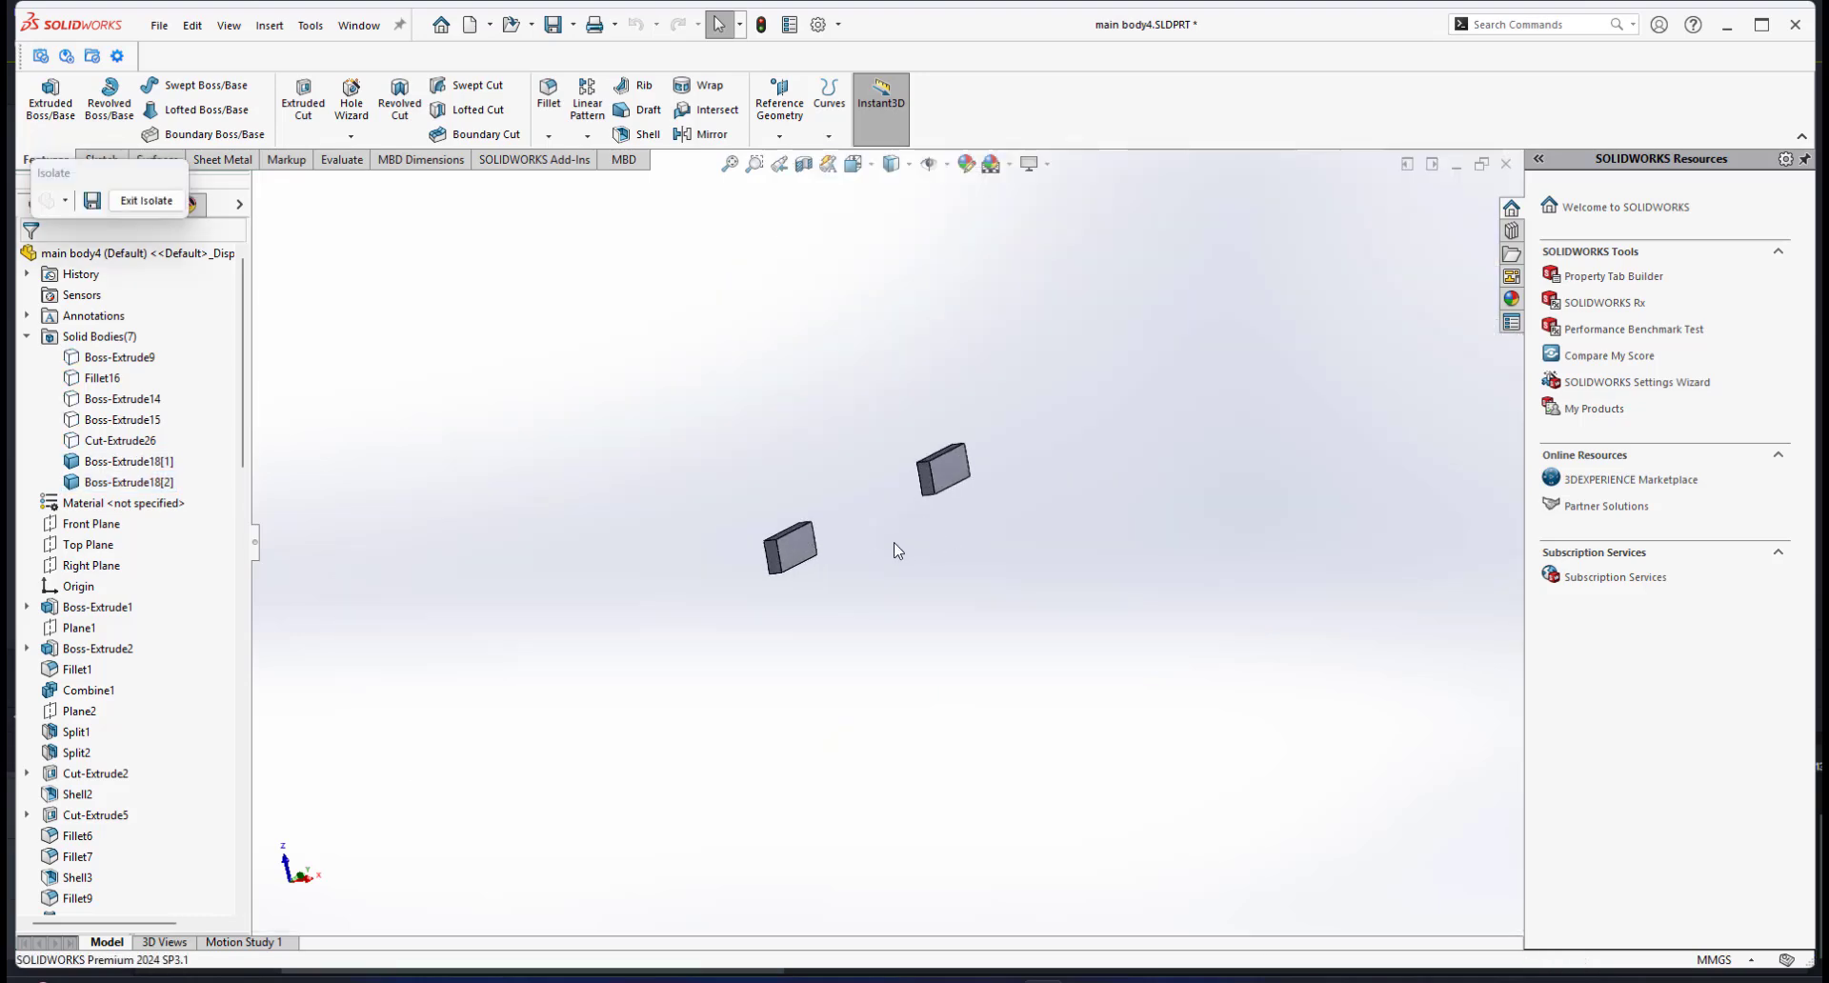
# Step: Start a Chamfer of the two-distance type with the Asymmetric option
pyautogui.moveTo(896, 550)
pyautogui.mouseDown(button='middle')
pyautogui.moveTo(919, 424)
pyautogui.moveTo(914, 445)
pyautogui.moveTo(943, 438)
pyautogui.moveTo(923, 473)
pyautogui.moveTo(927, 550)
pyautogui.mouseUp(button='middle')
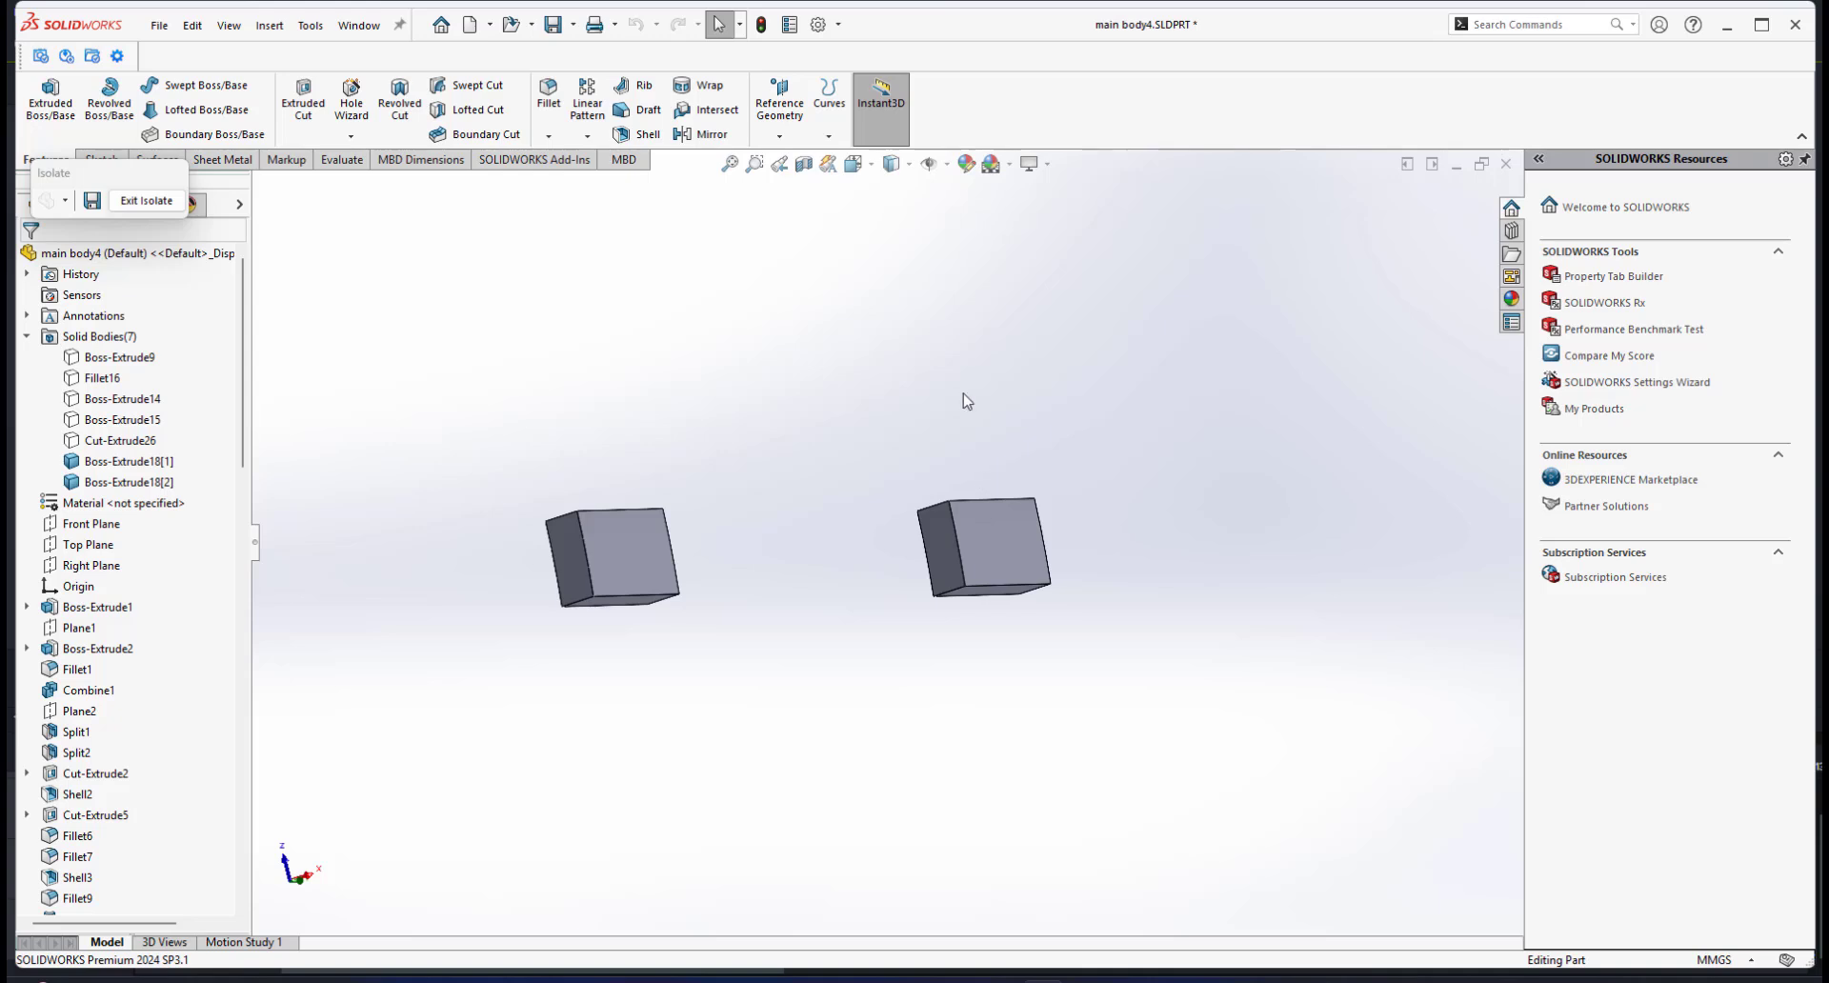
pyautogui.click(549, 135)
pyautogui.click(562, 181)
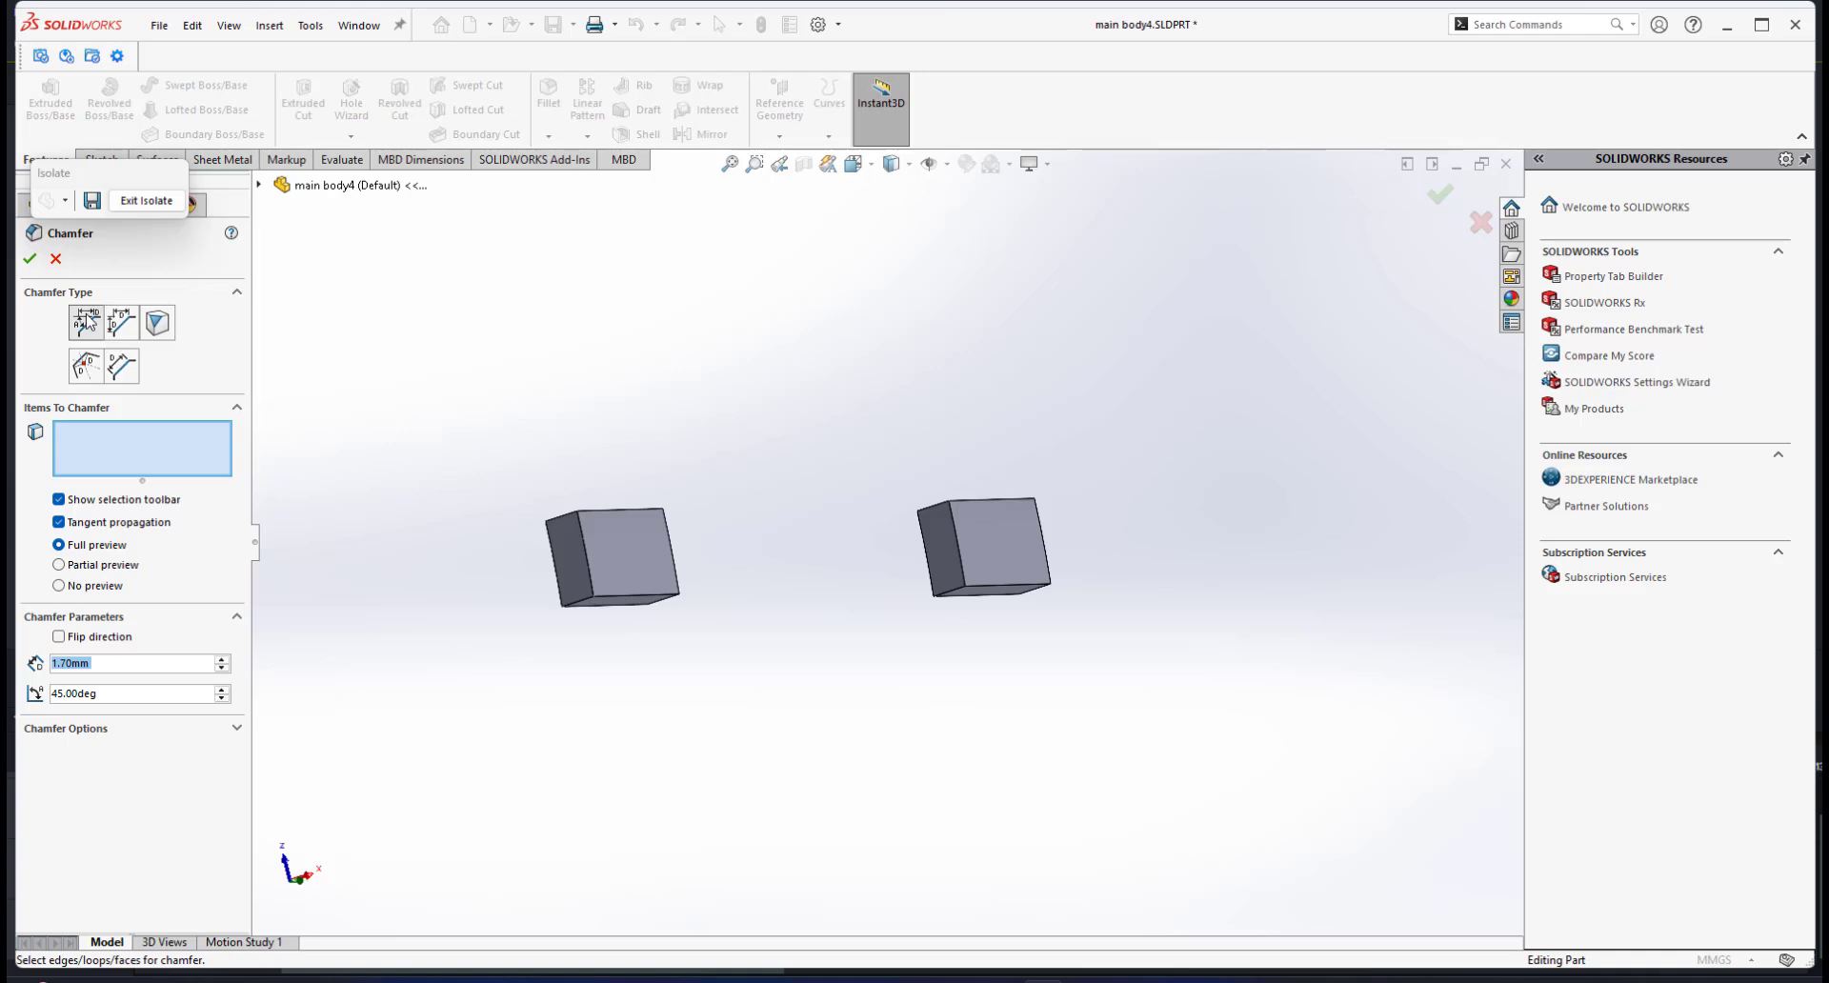
pyautogui.click(124, 327)
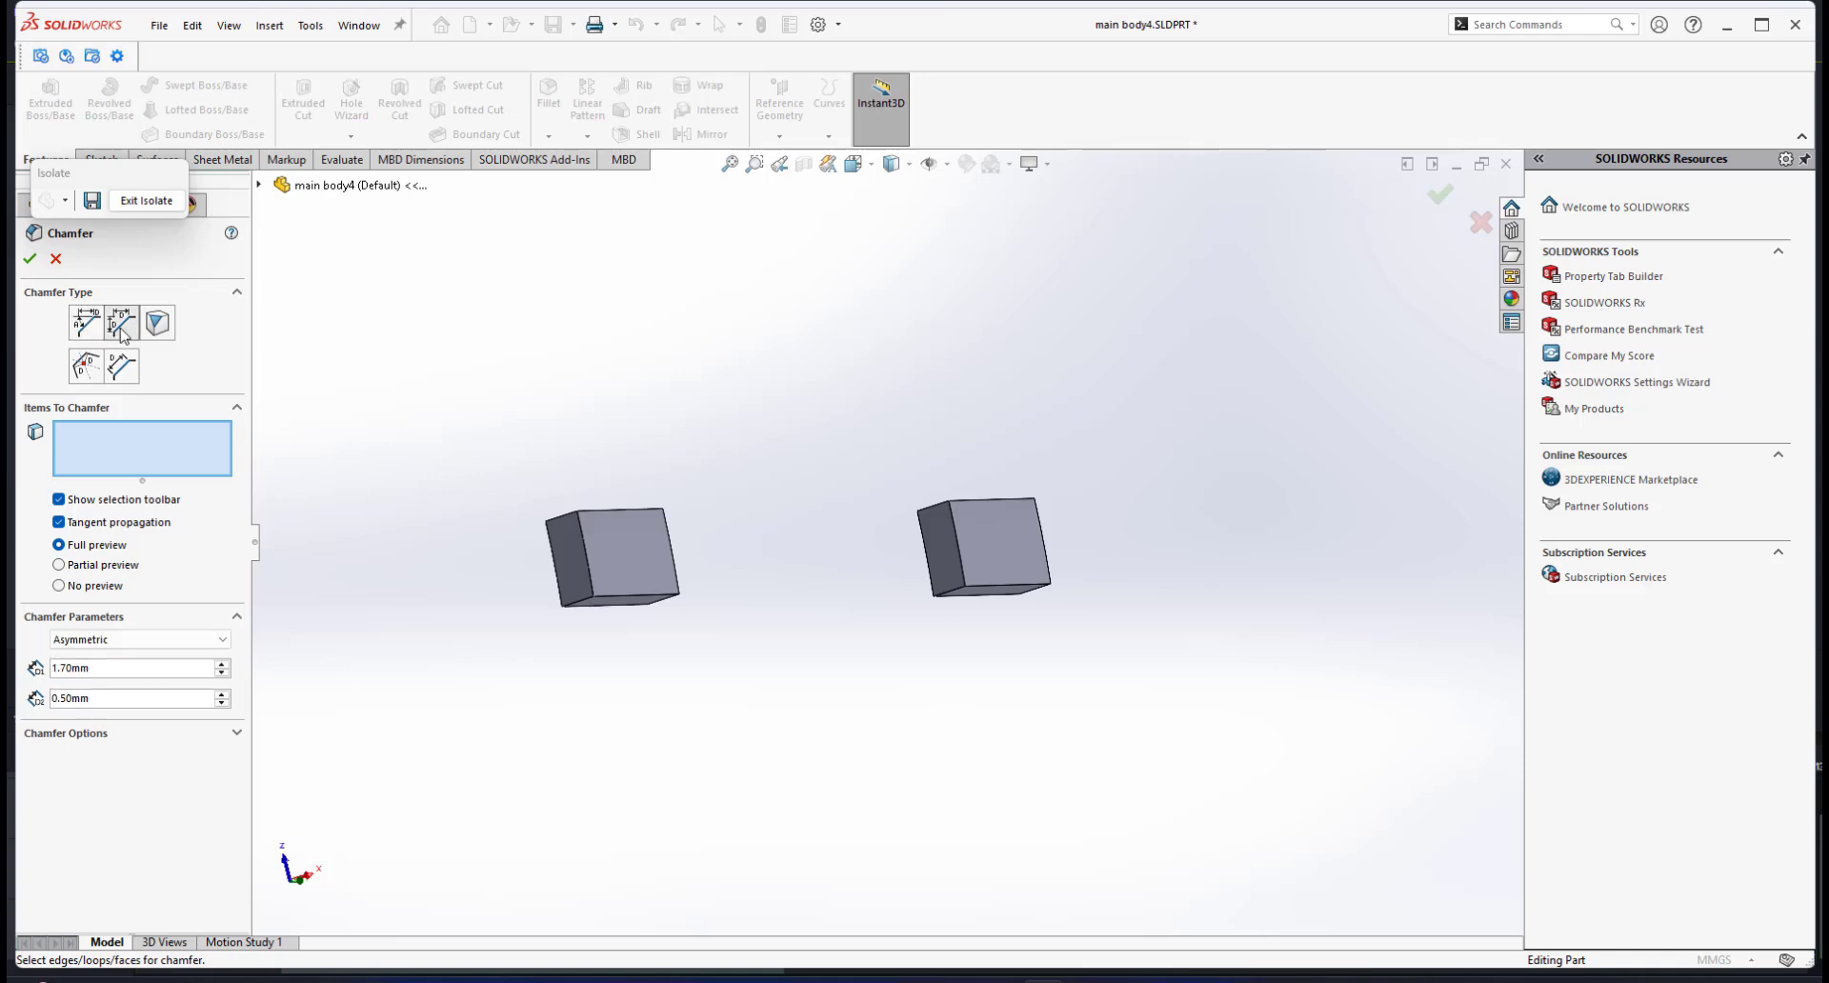
pyautogui.click(109, 640)
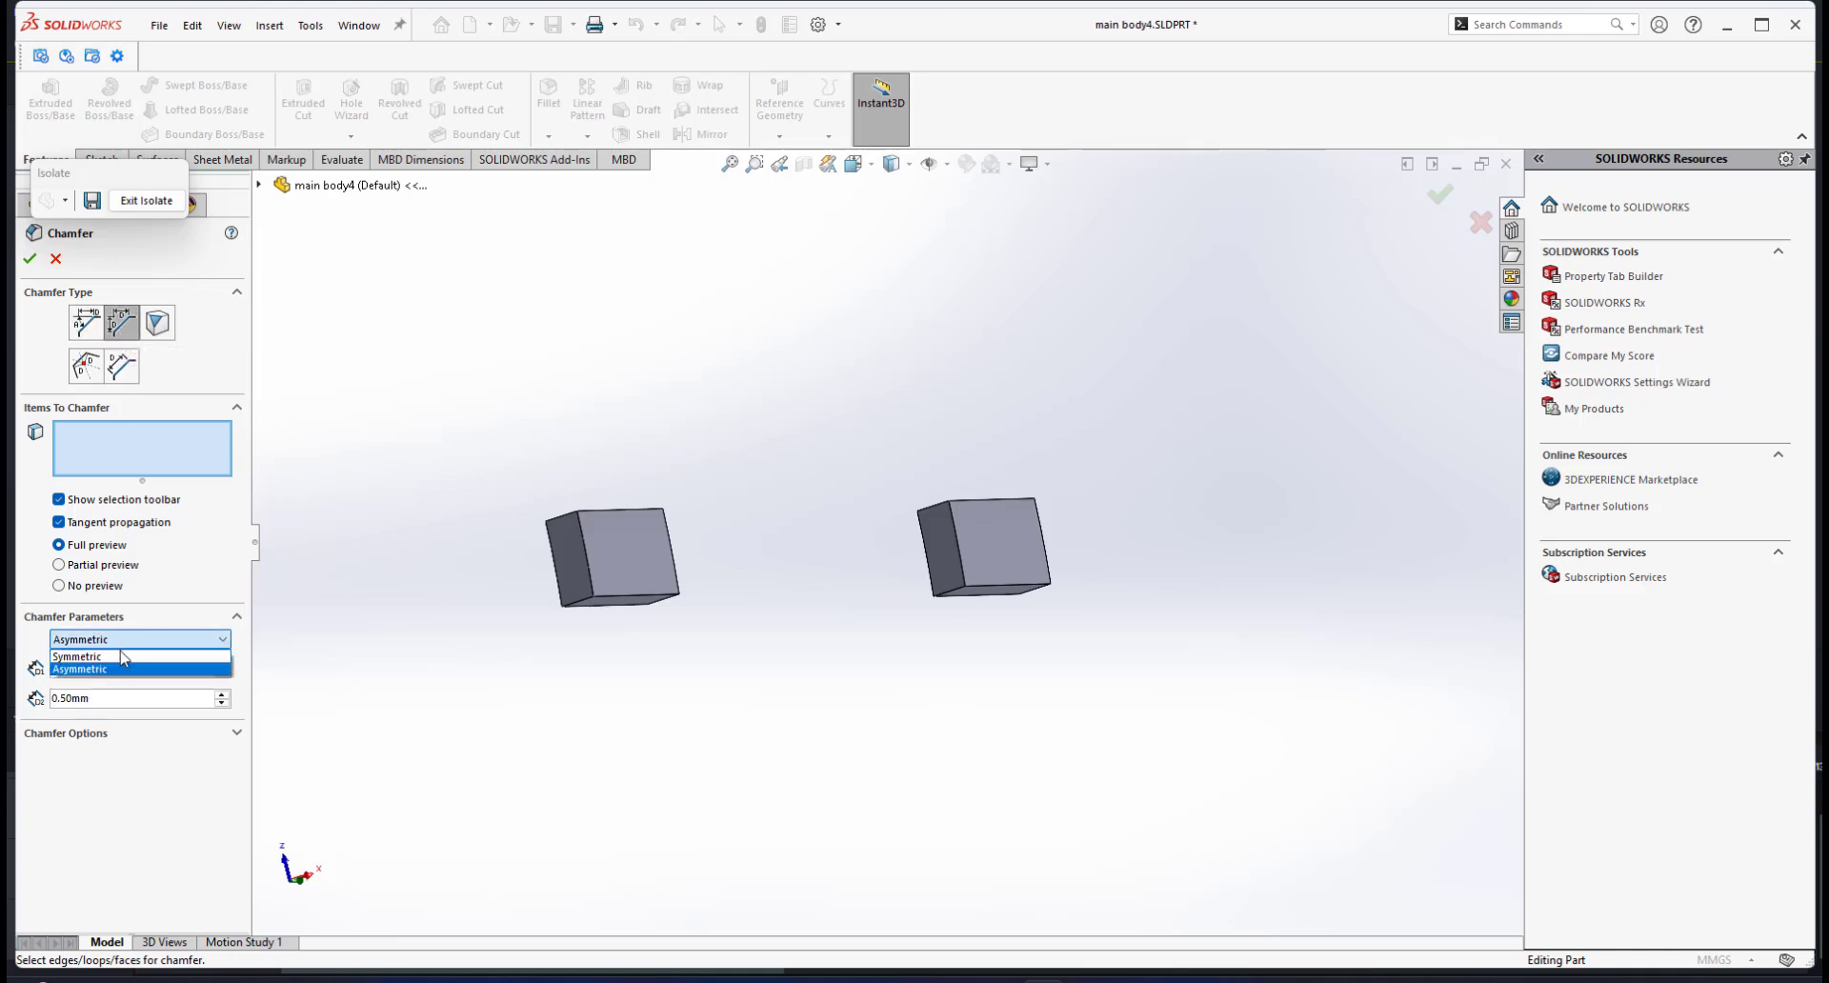
pyautogui.click(119, 666)
pyautogui.click(118, 640)
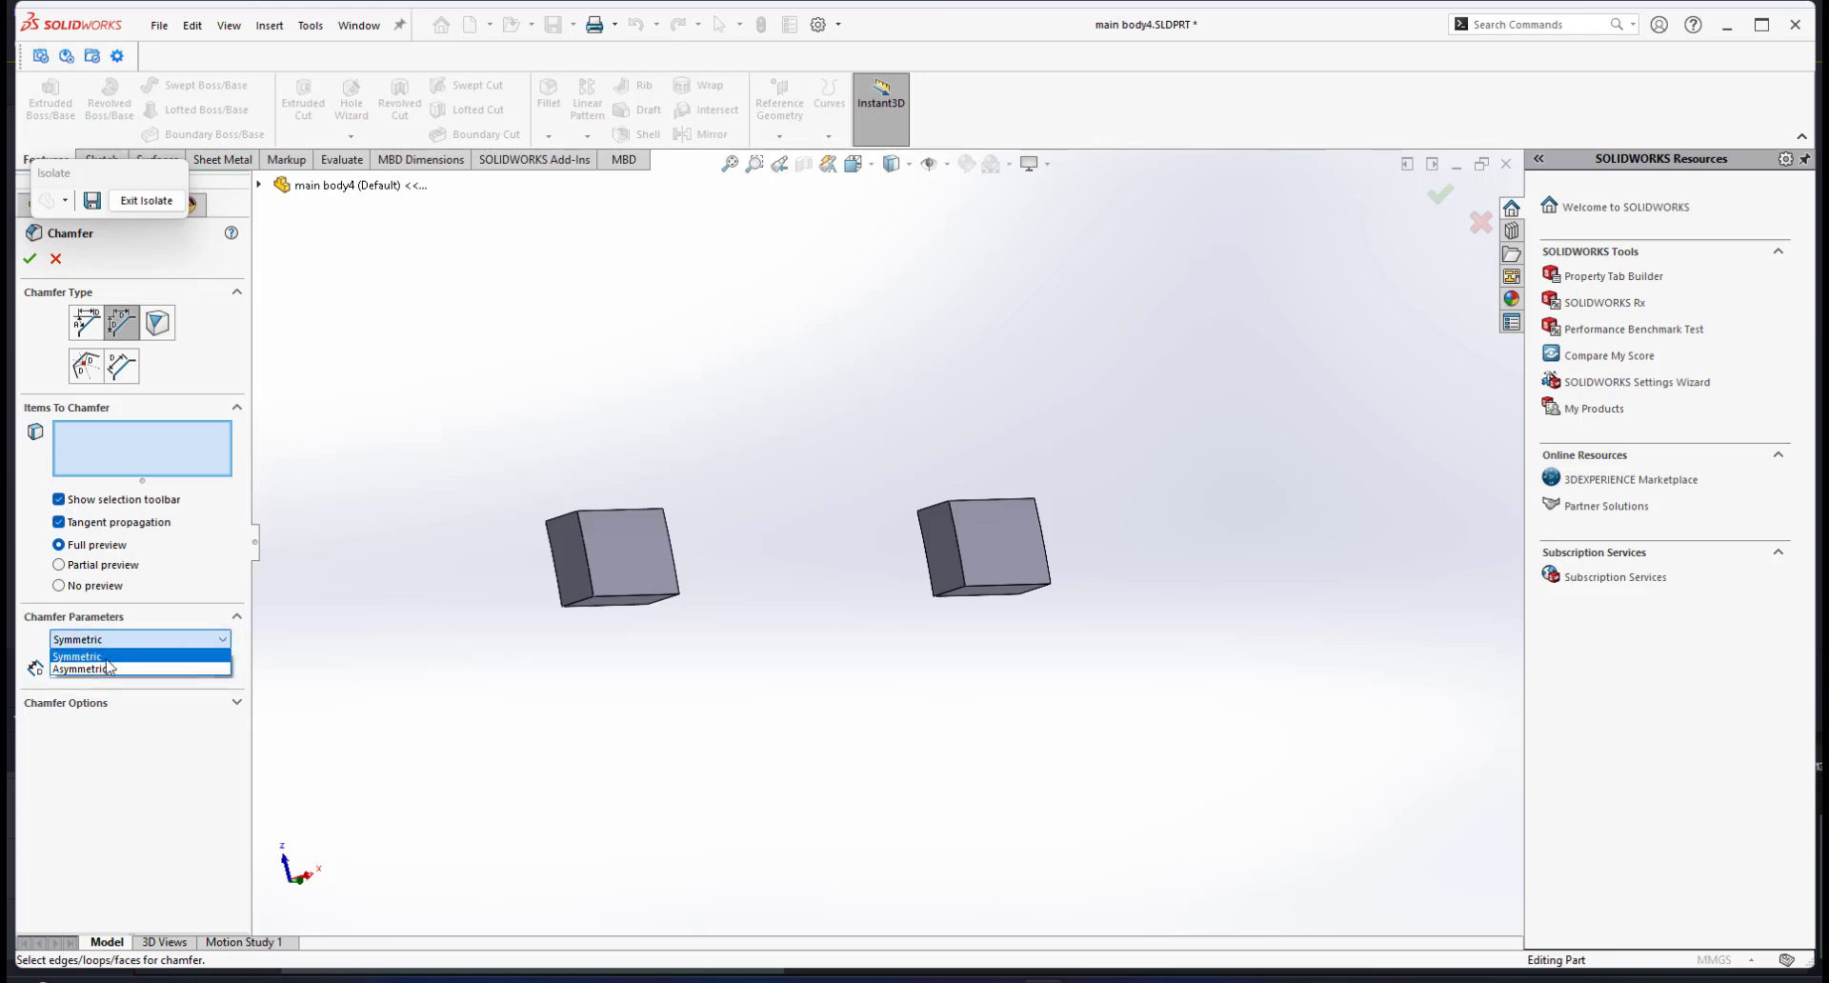
pyautogui.click(108, 667)
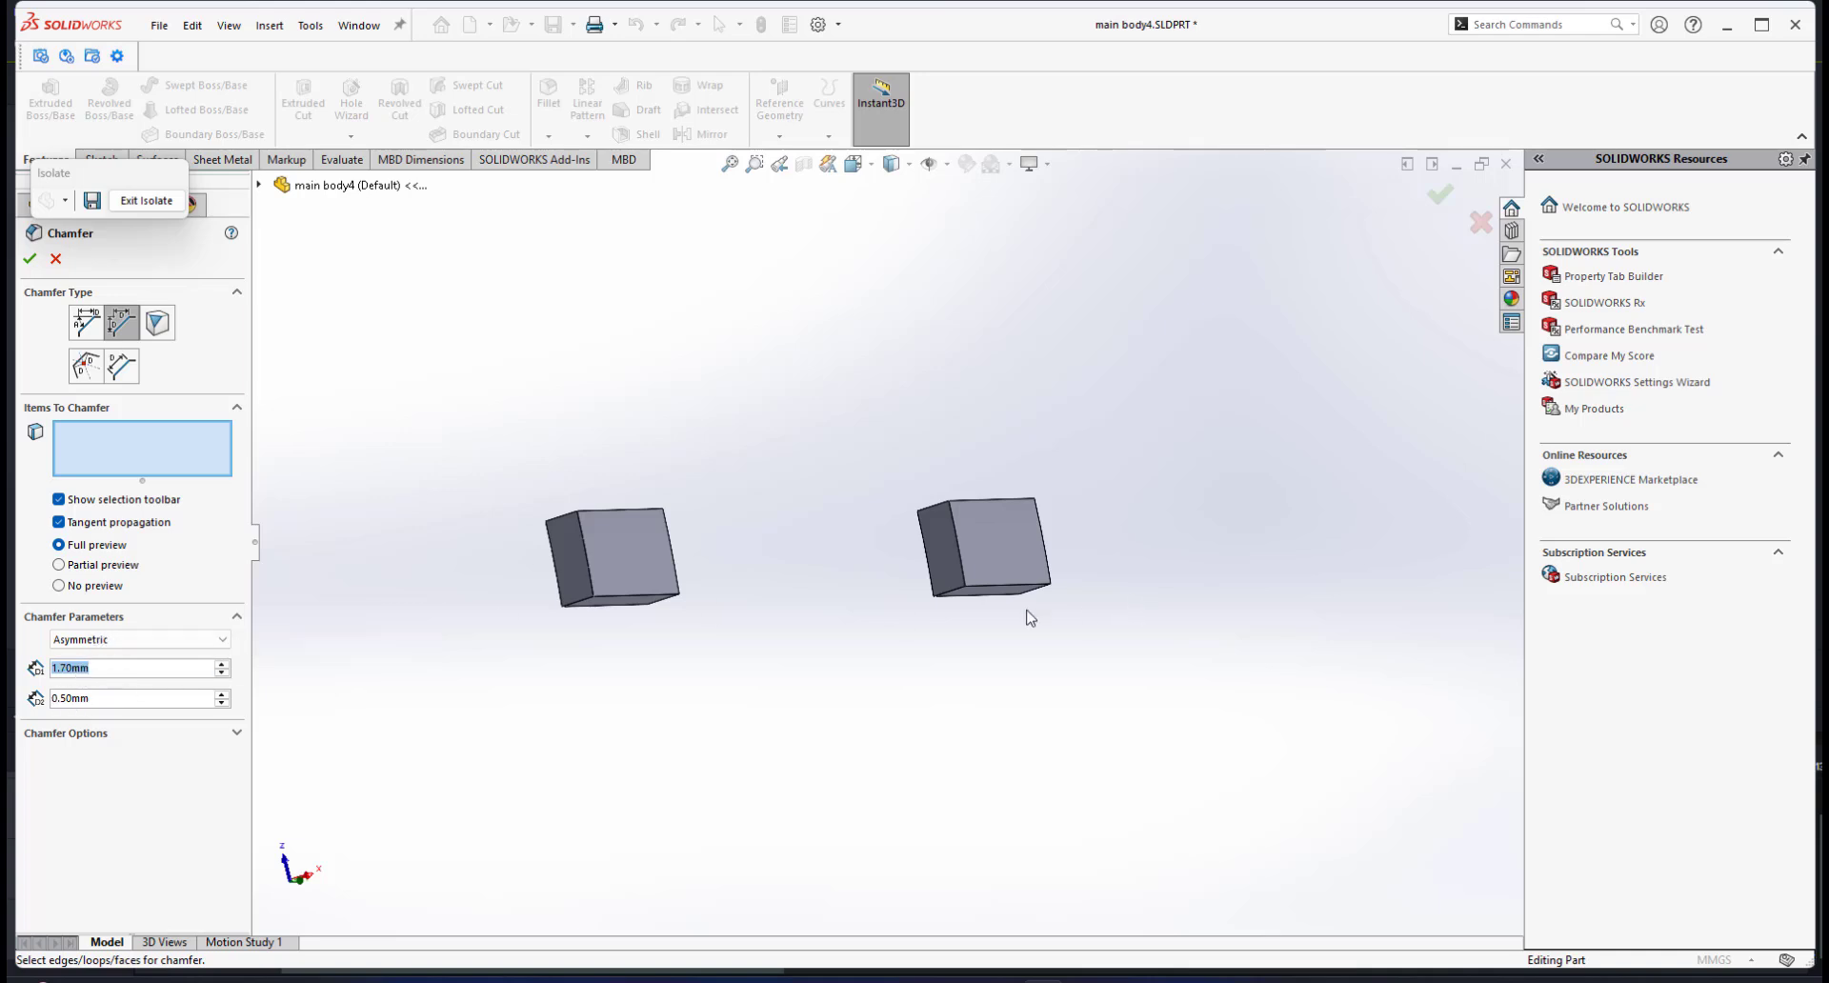
# Step: Chamfer the lower front edge of the right-hand block asymmetrically with distances of 1.7 mm and 0.5 mm
pyautogui.scroll(-2, 1035, 593)
pyautogui.click(1065, 552)
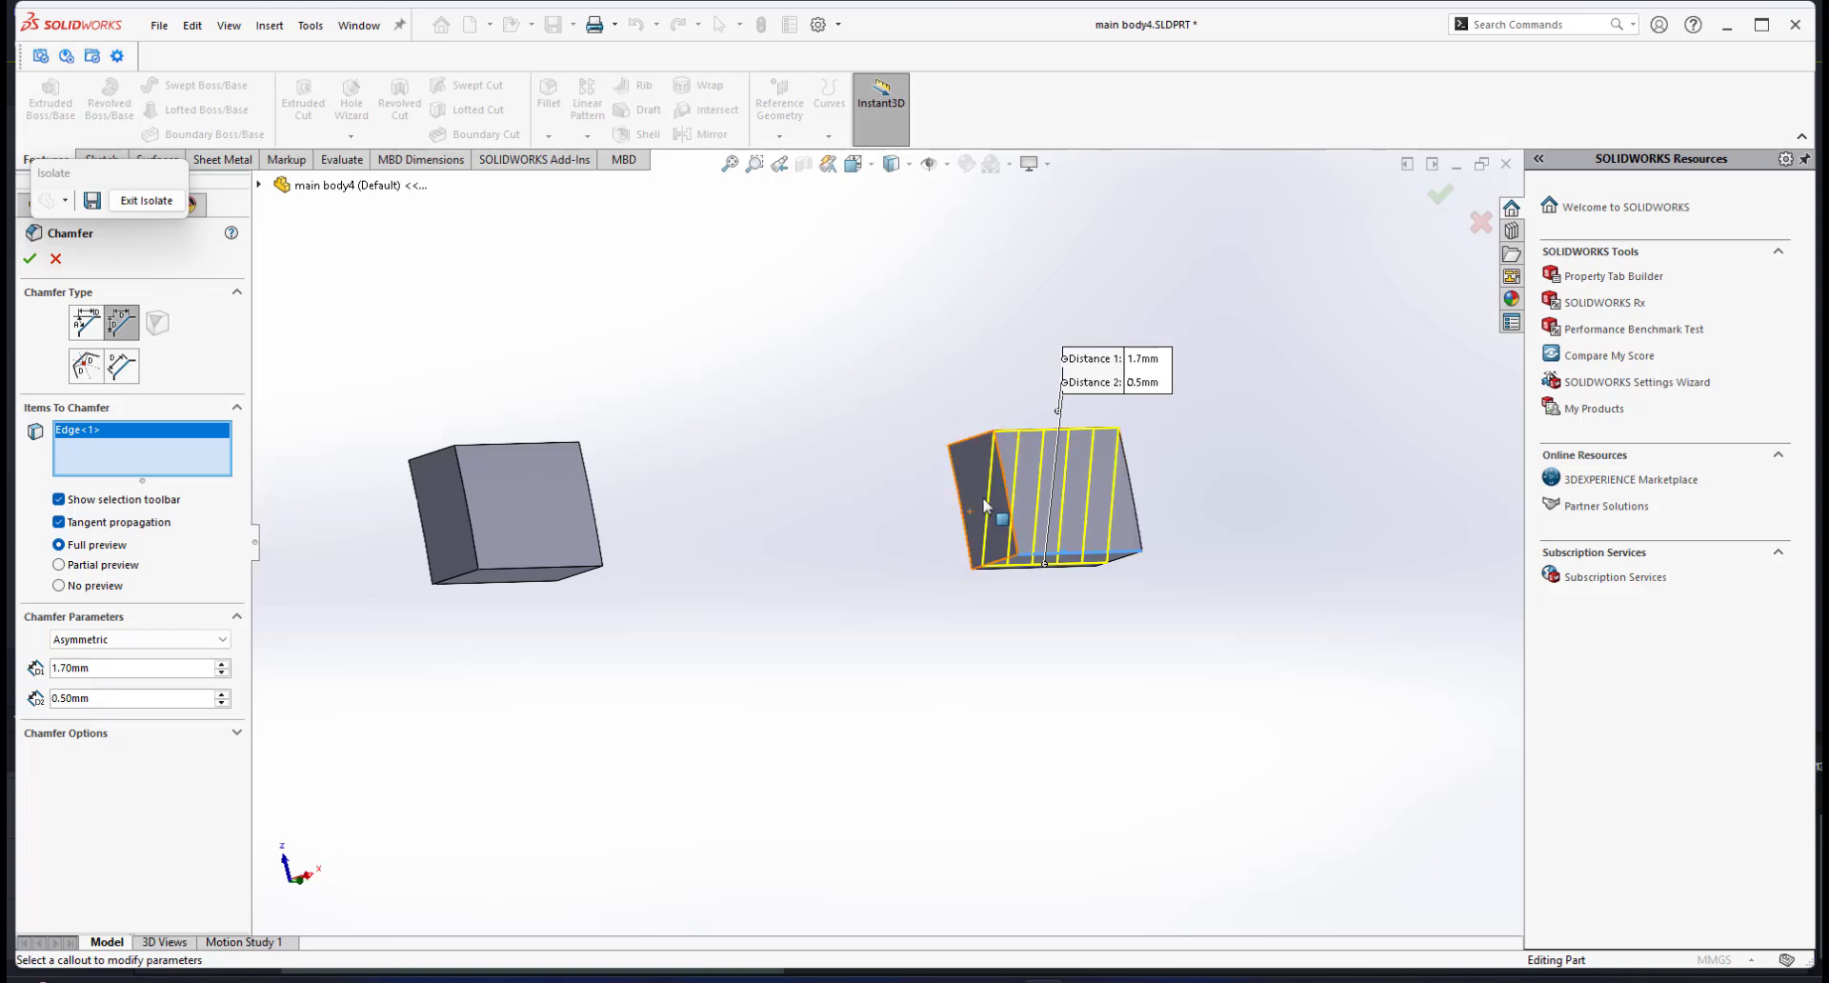
pyautogui.moveTo(1012, 461)
pyautogui.mouseDown(button='middle')
pyautogui.moveTo(1033, 505)
pyautogui.moveTo(1015, 492)
pyautogui.mouseUp(button='middle')
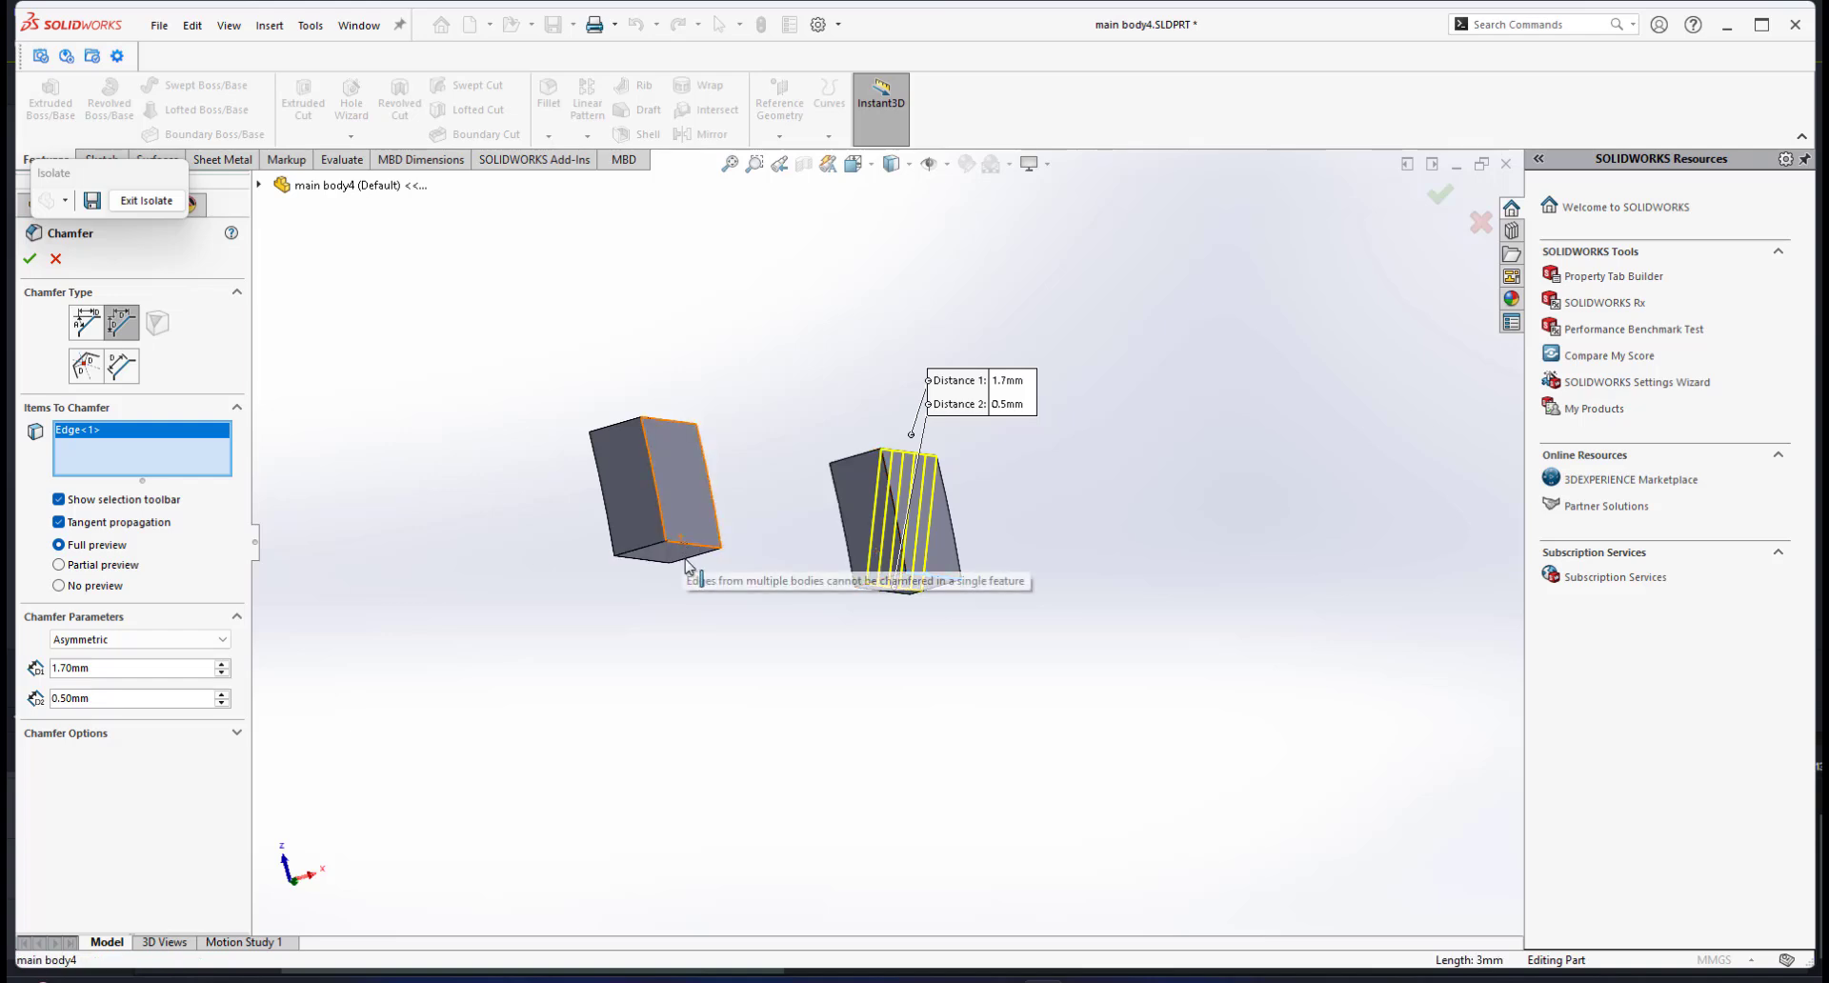
pyautogui.moveTo(755, 490); pyautogui.dragTo(702, 515, button='middle')
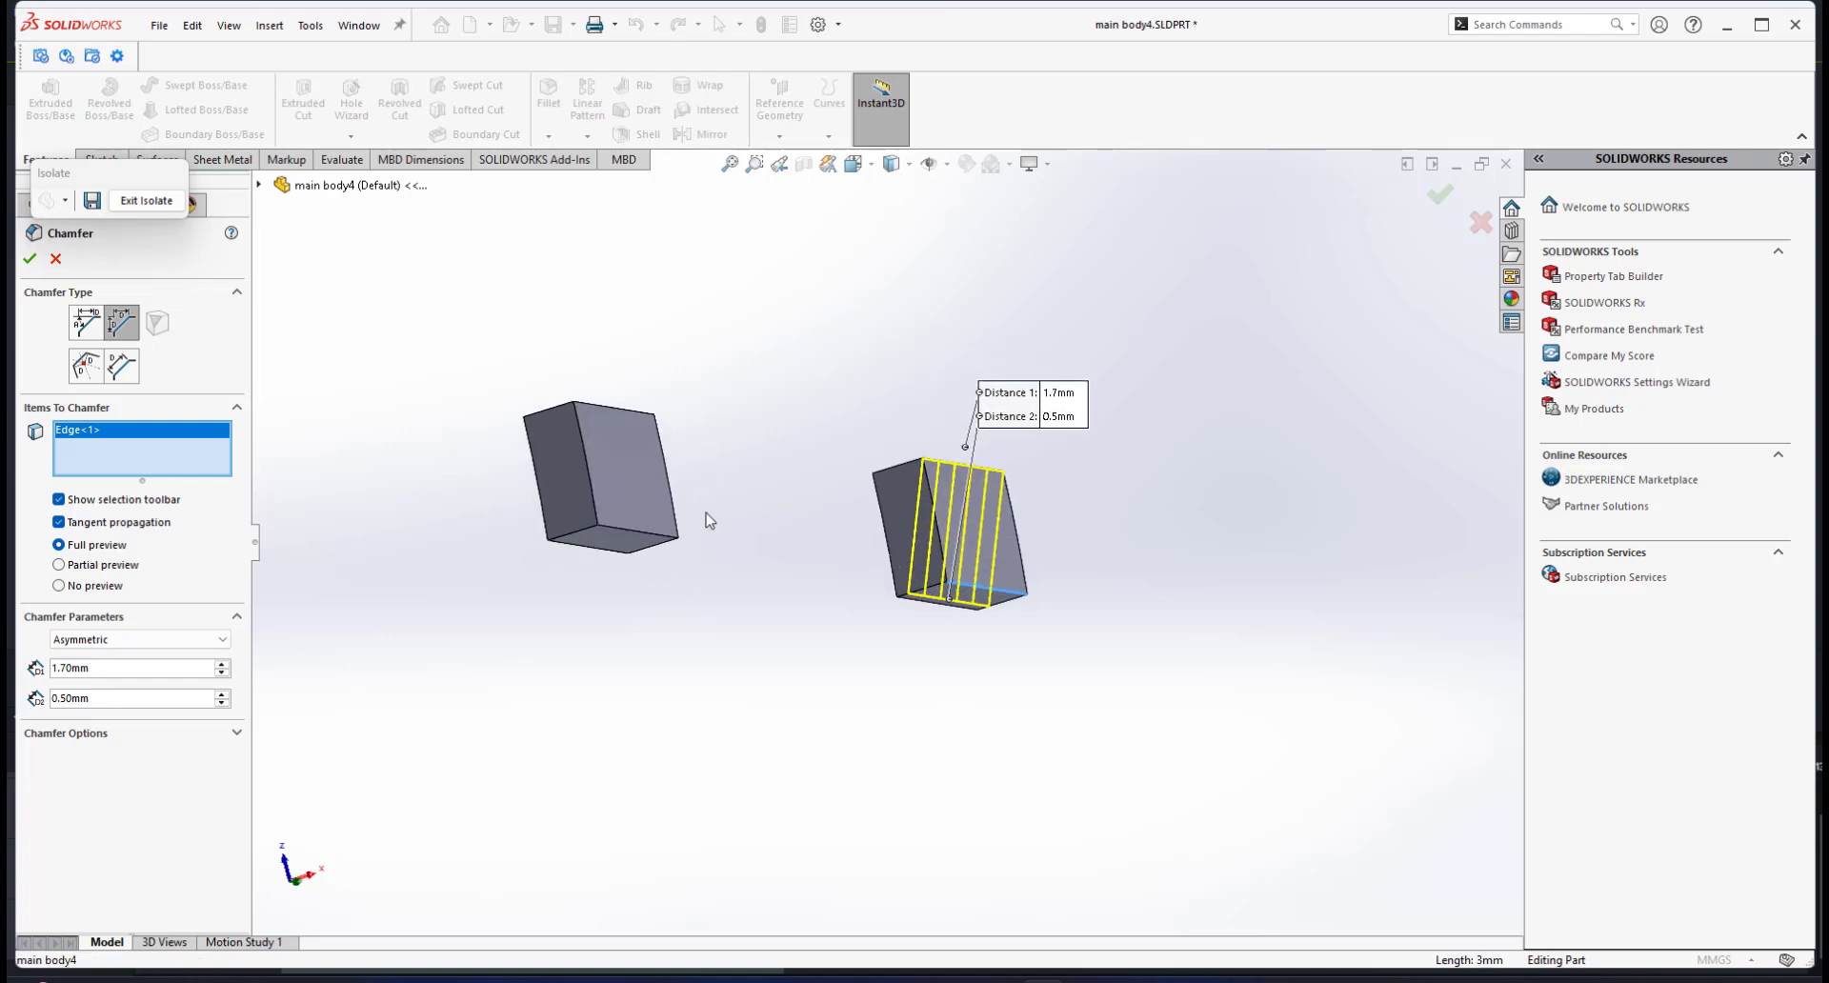
pyautogui.scroll(1, 958, 503)
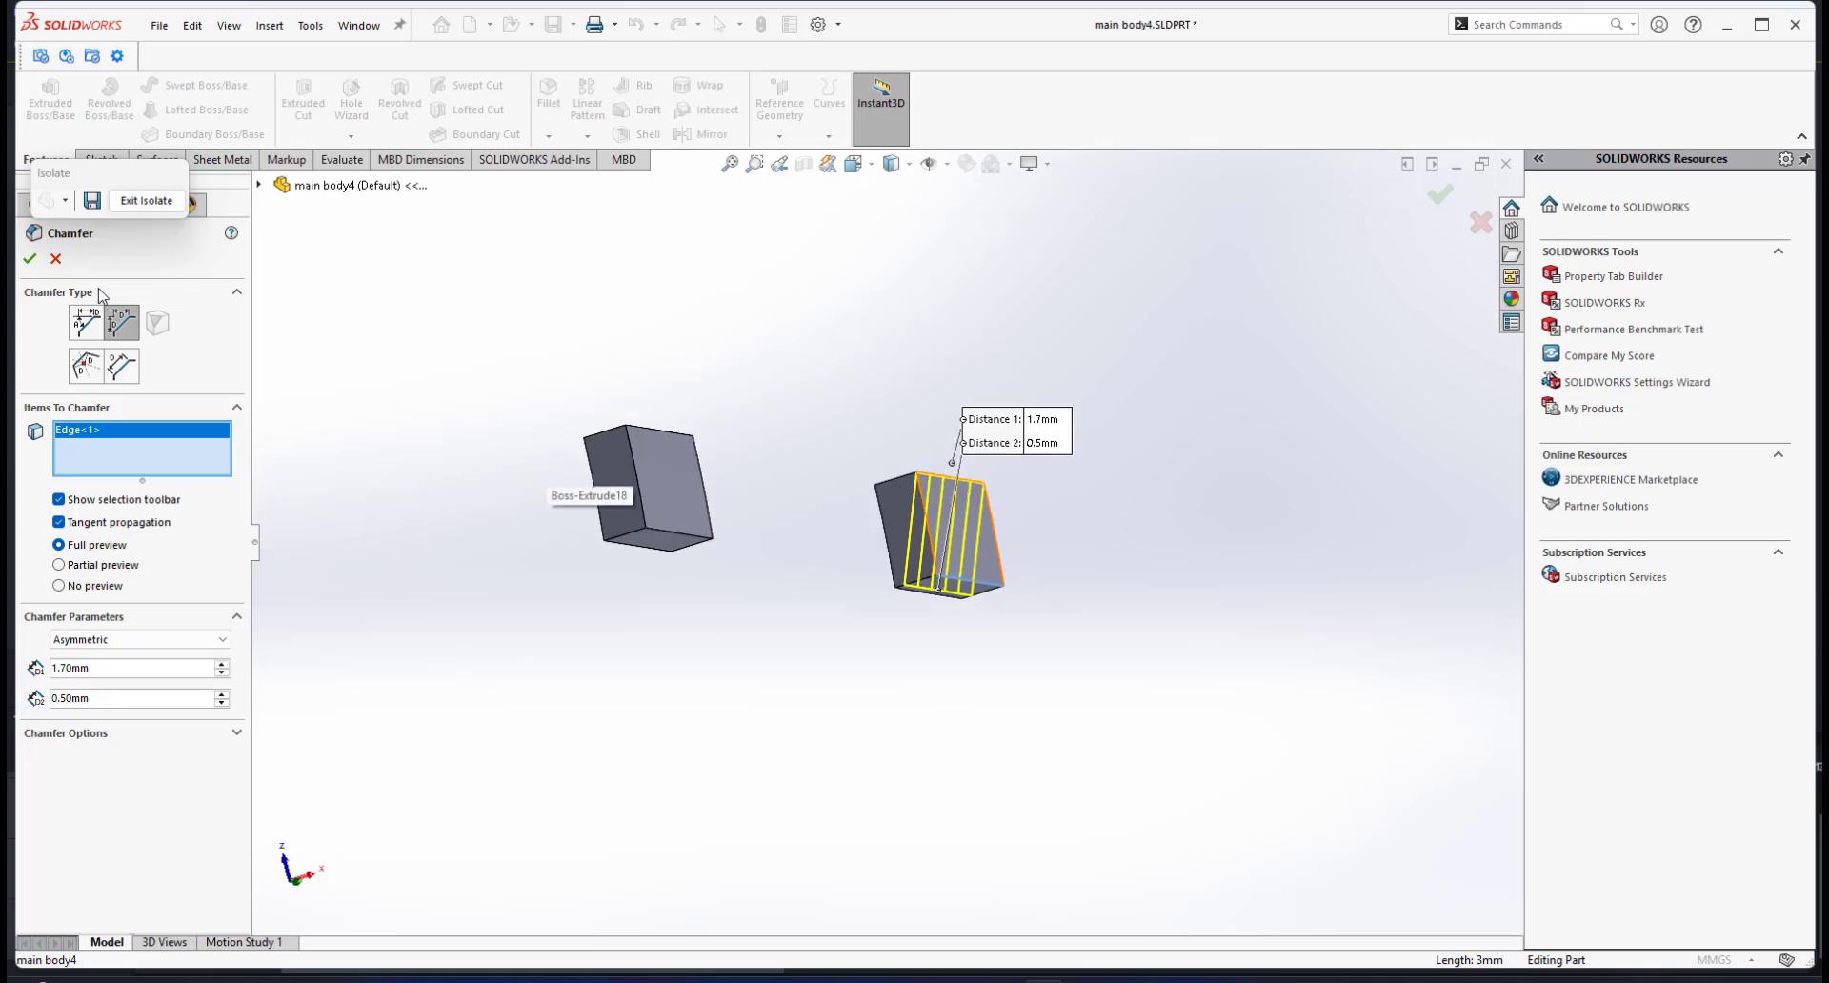
pyautogui.click(29, 260)
# Step: Chamfer the matching lower edge of the other block with a second asymmetric two-distance chamfer of 1.7 mm and 0.5 mm
pyautogui.moveTo(912, 507)
pyautogui.mouseDown(button='middle')
pyautogui.moveTo(946, 523)
pyautogui.moveTo(877, 539)
pyautogui.moveTo(677, 449)
pyautogui.moveTo(931, 510)
pyautogui.mouseUp(button='middle')
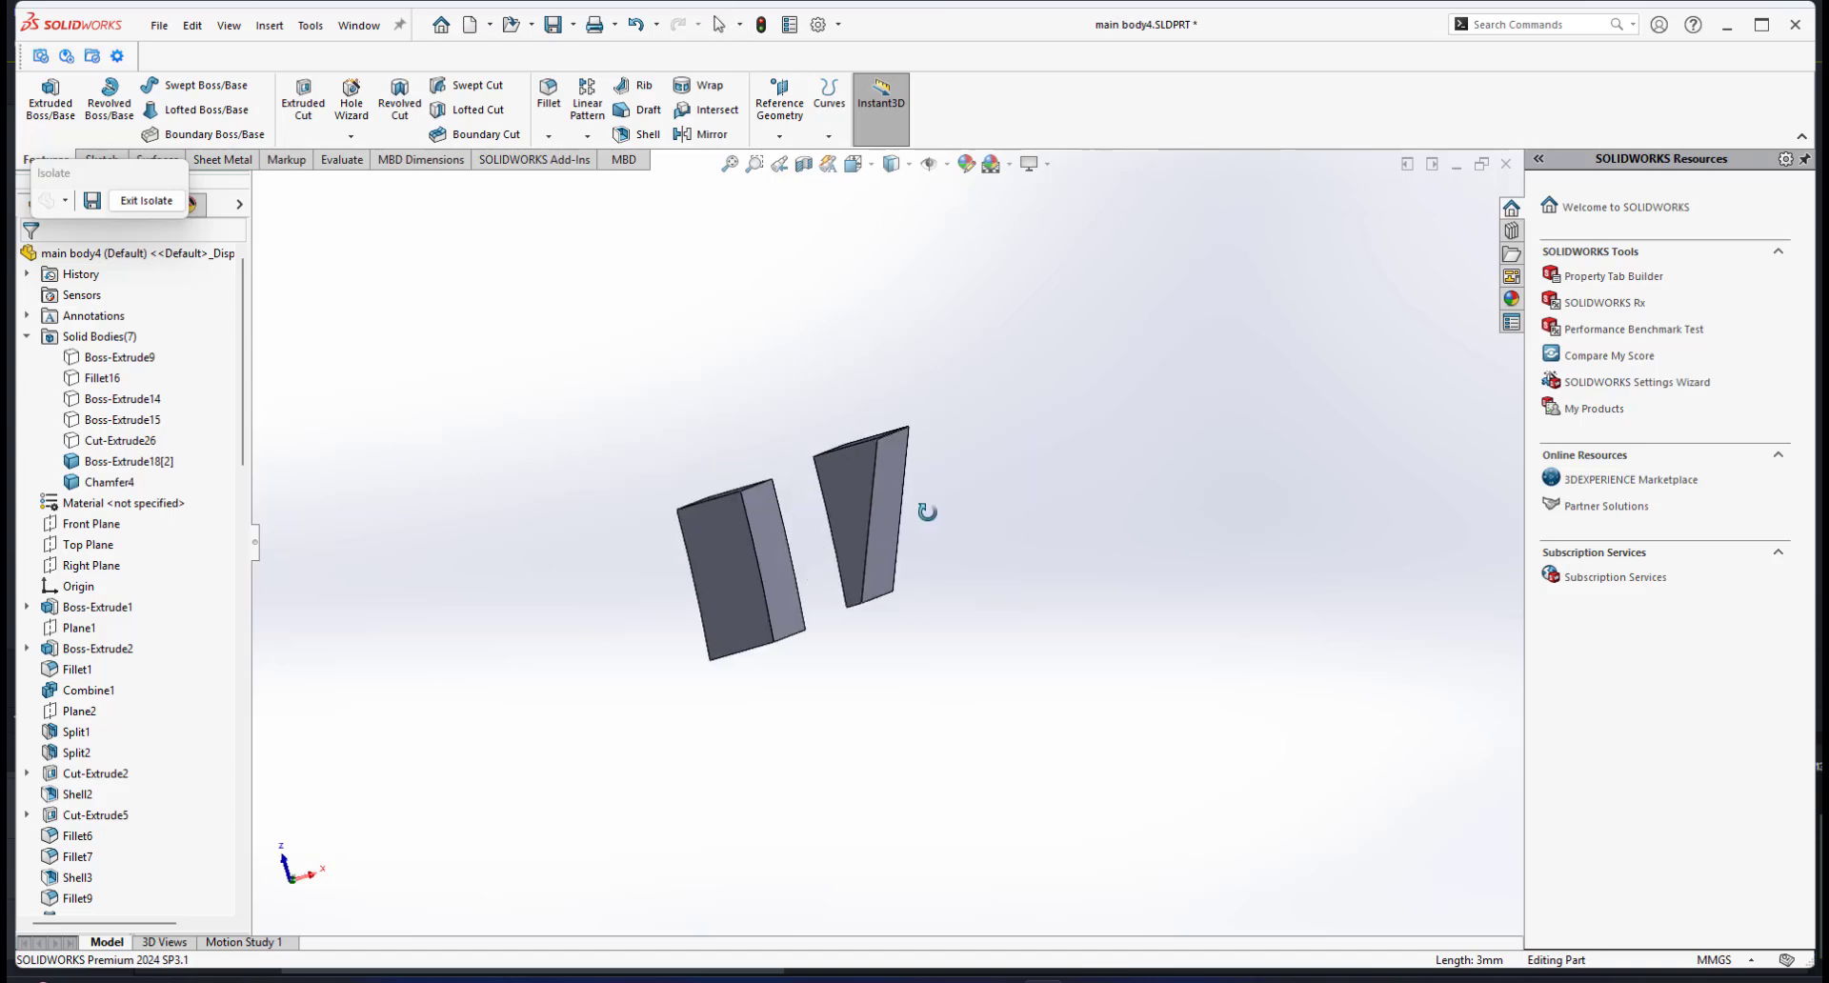
pyautogui.click(550, 137)
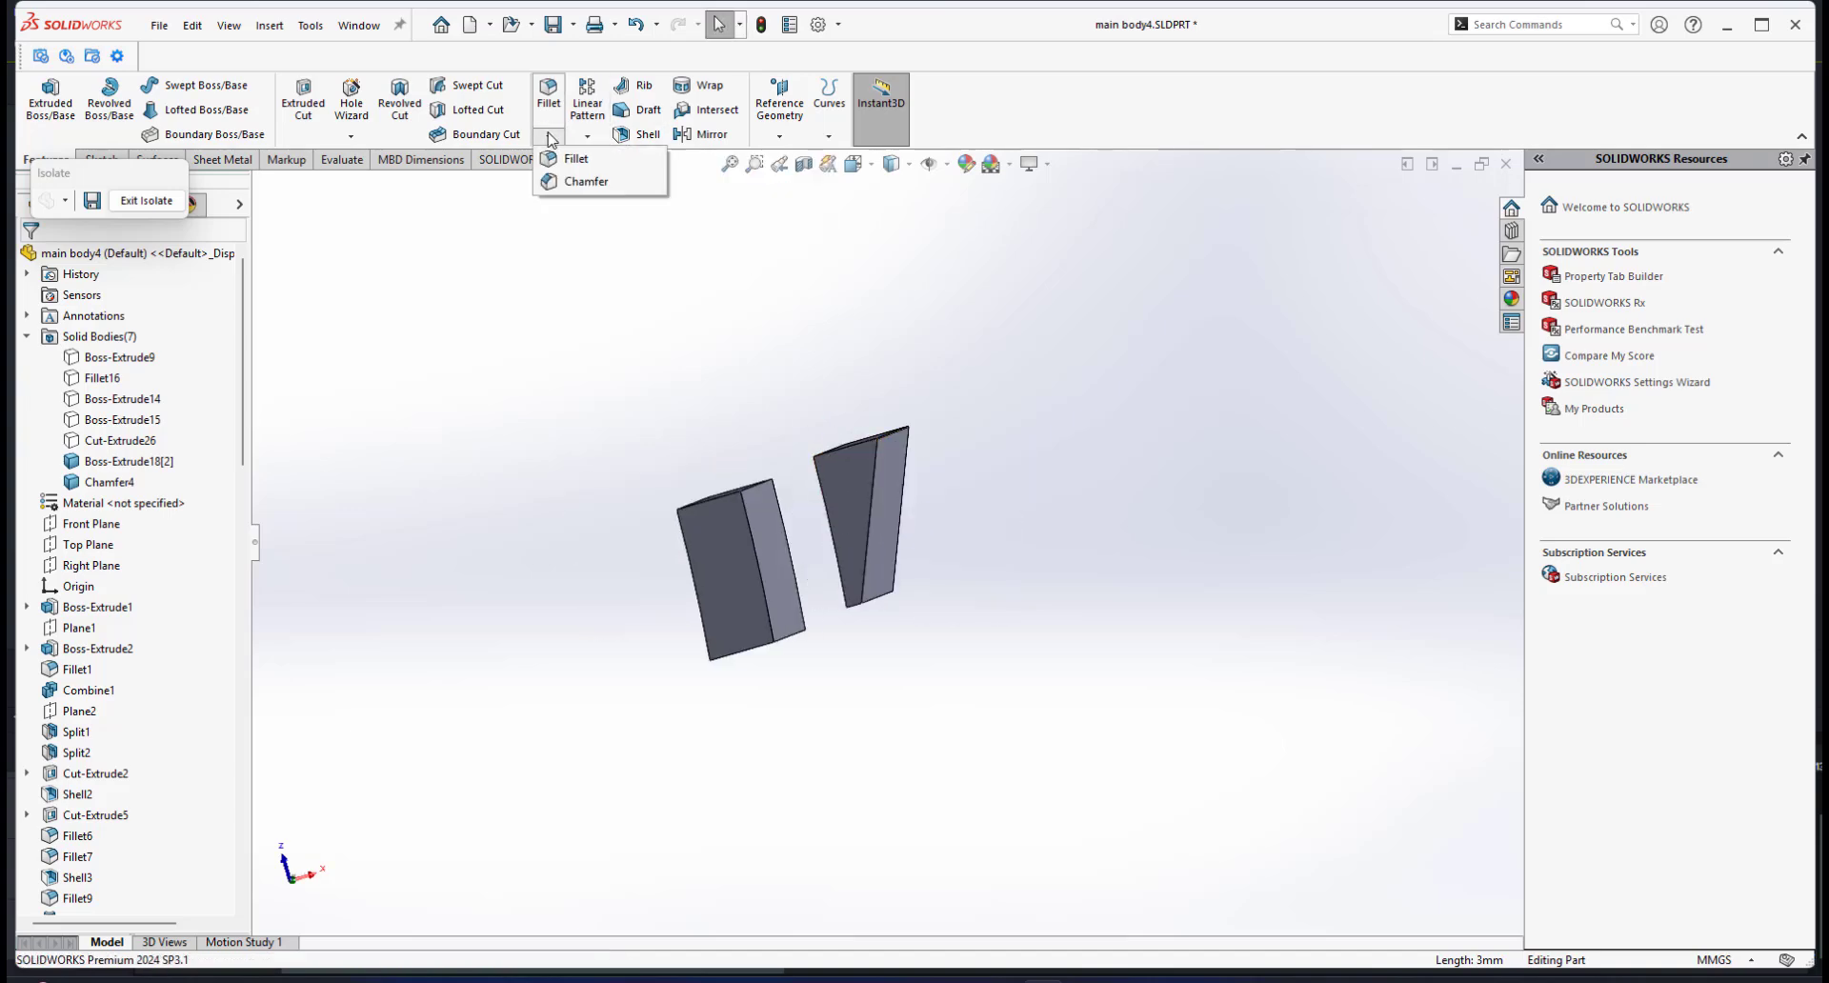
pyautogui.click(553, 181)
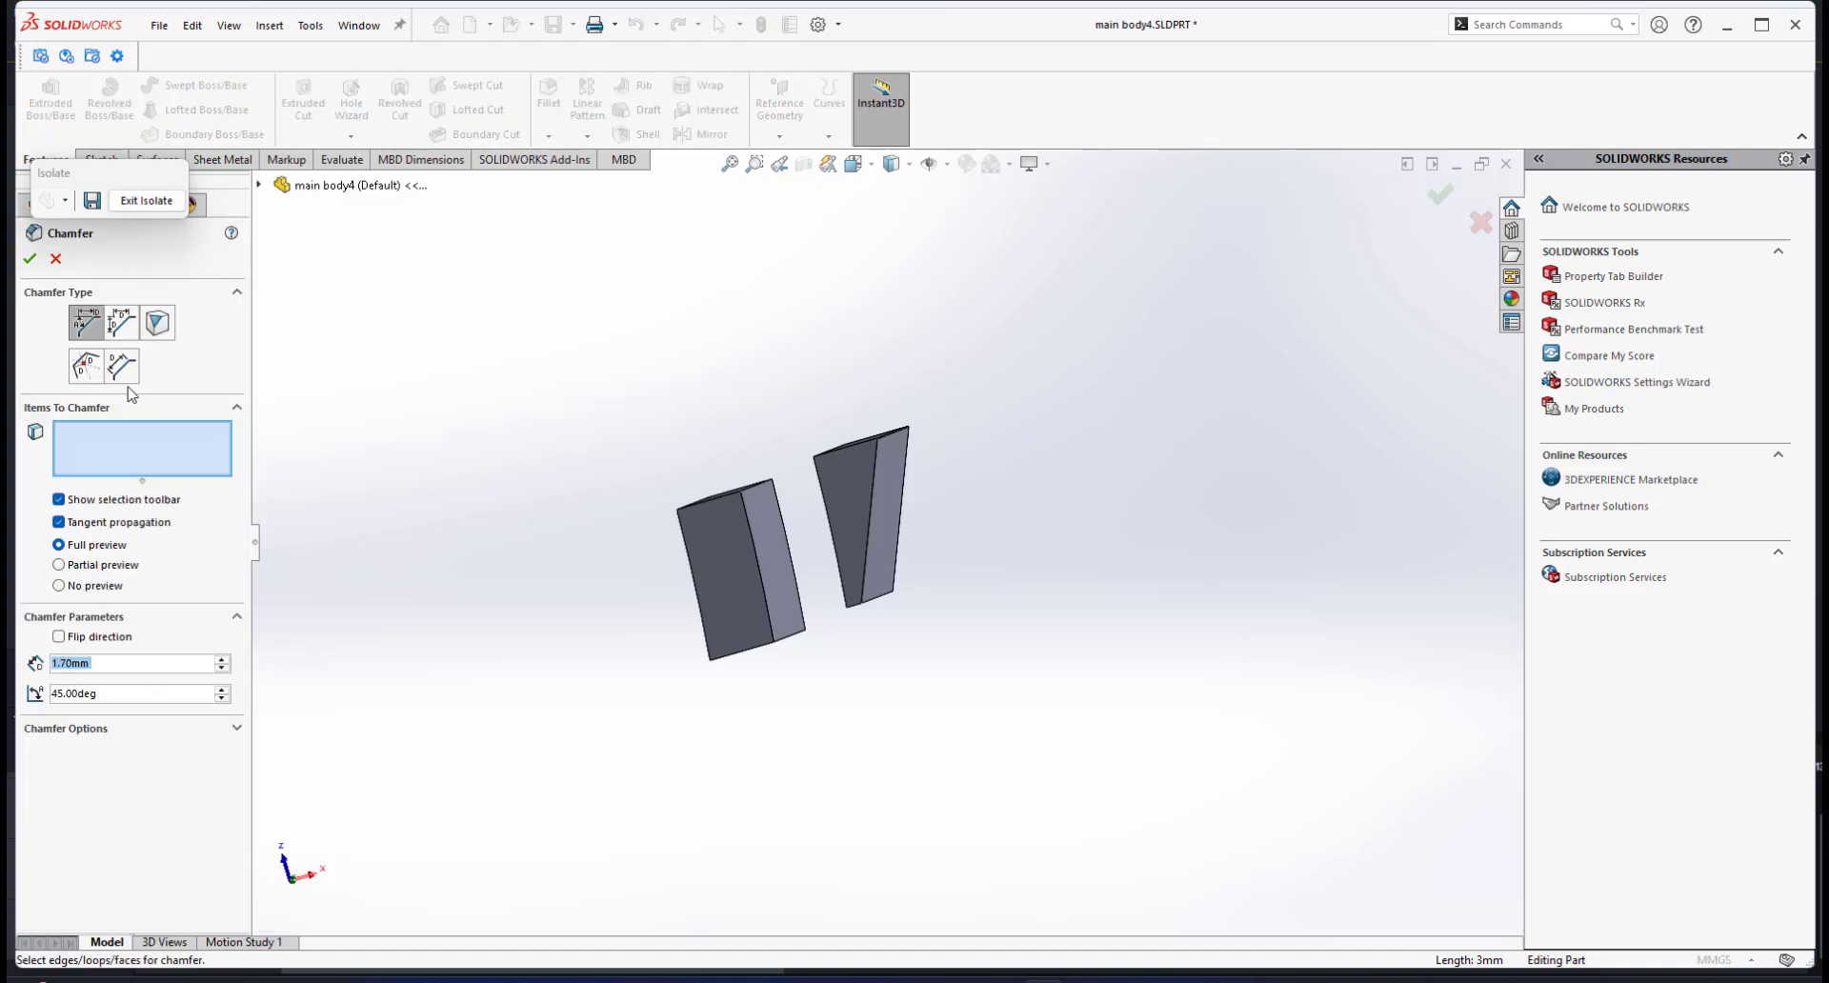
pyautogui.click(123, 322)
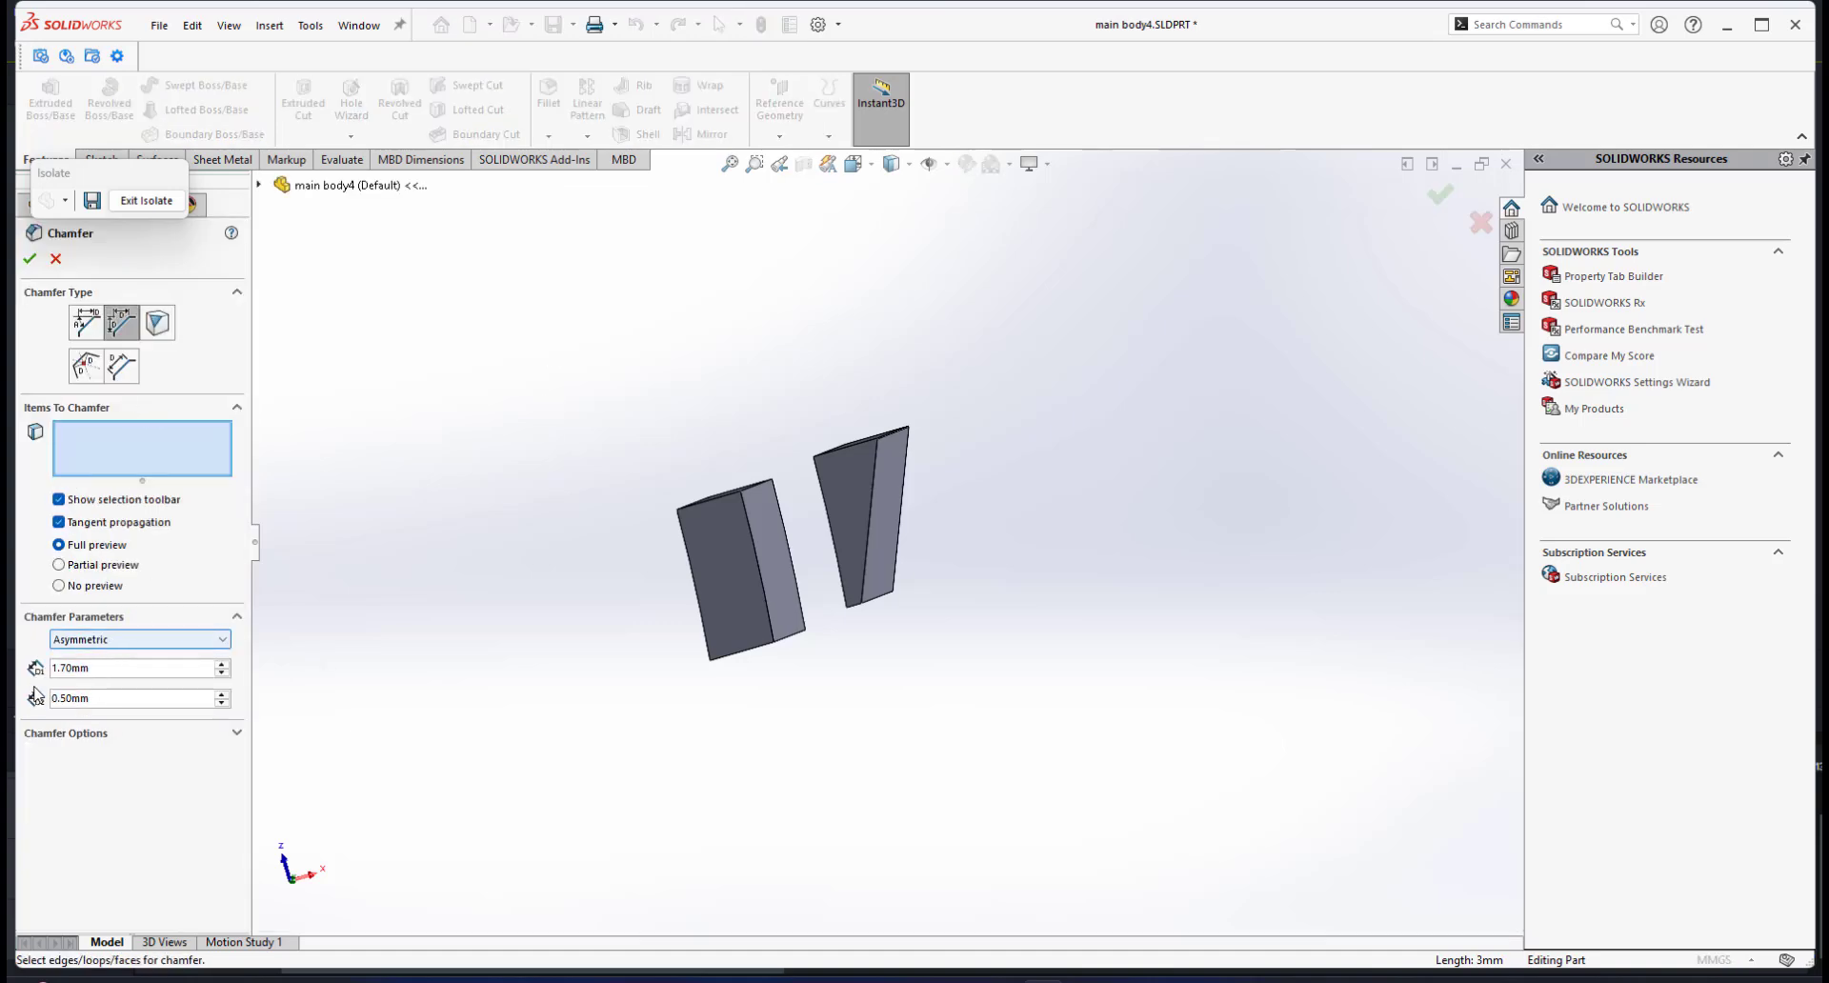
pyautogui.moveTo(724, 629); pyautogui.dragTo(753, 553, button='middle')
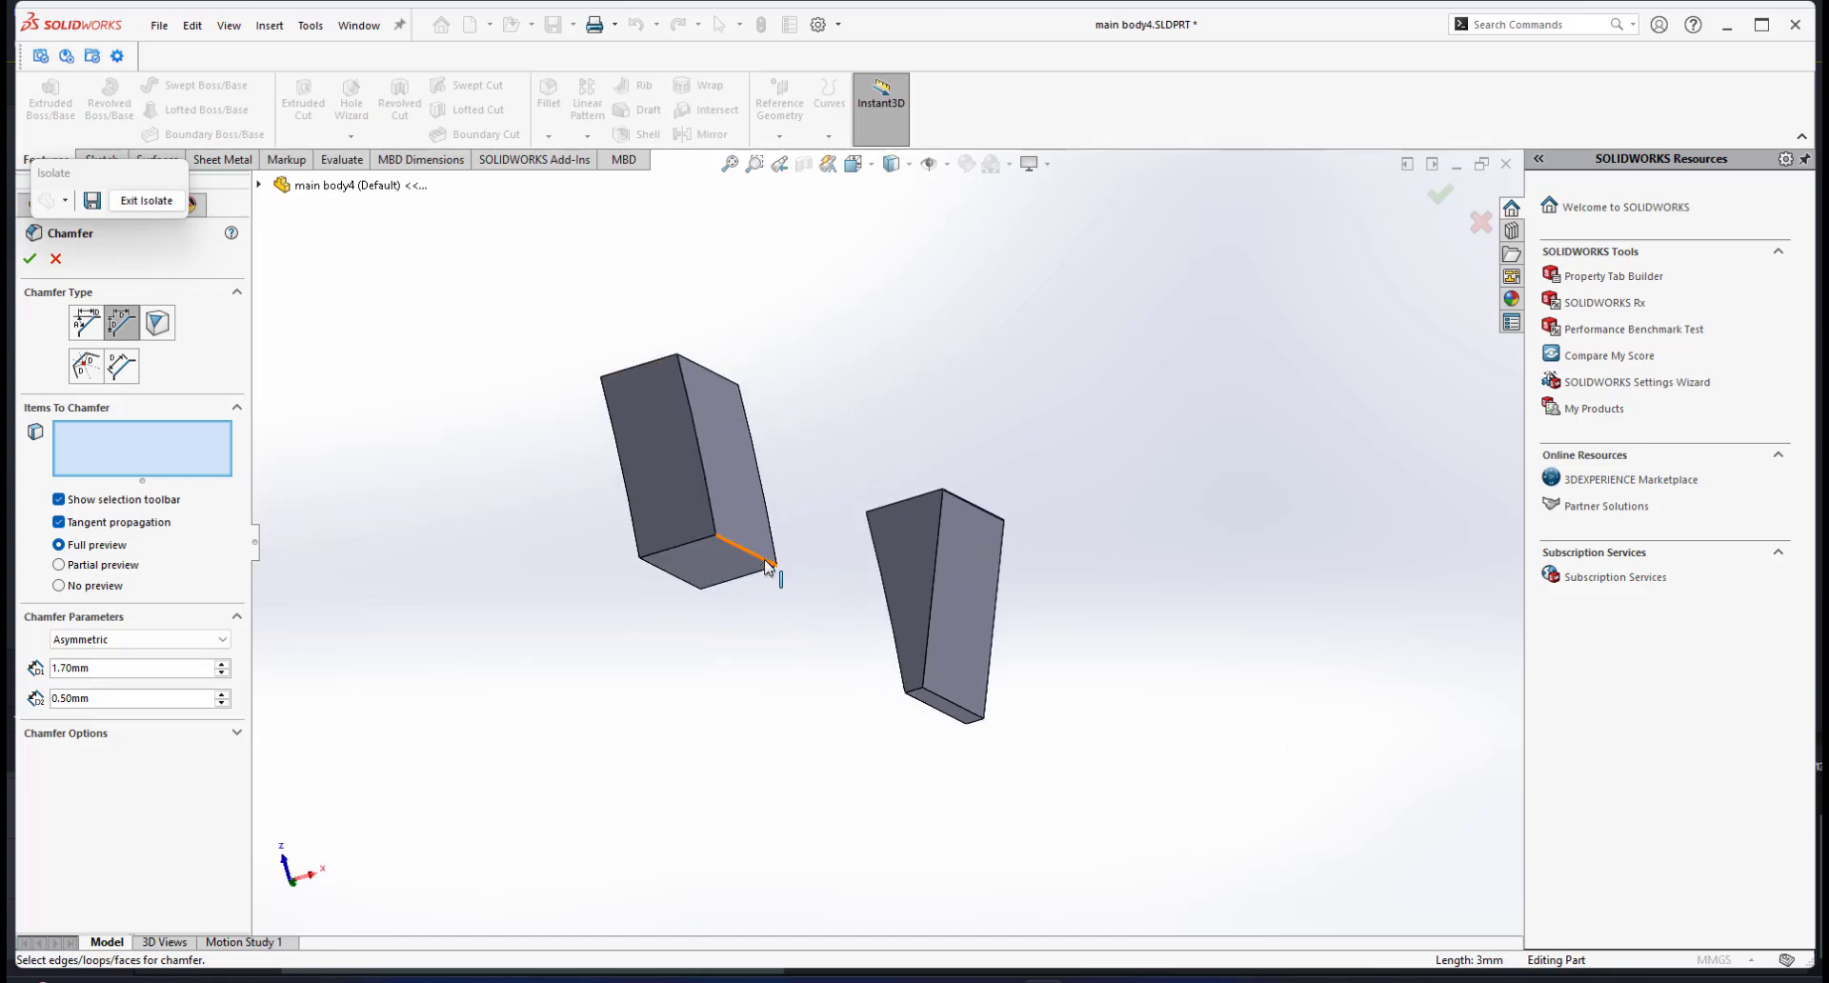
pyautogui.click(748, 550)
pyautogui.click(30, 259)
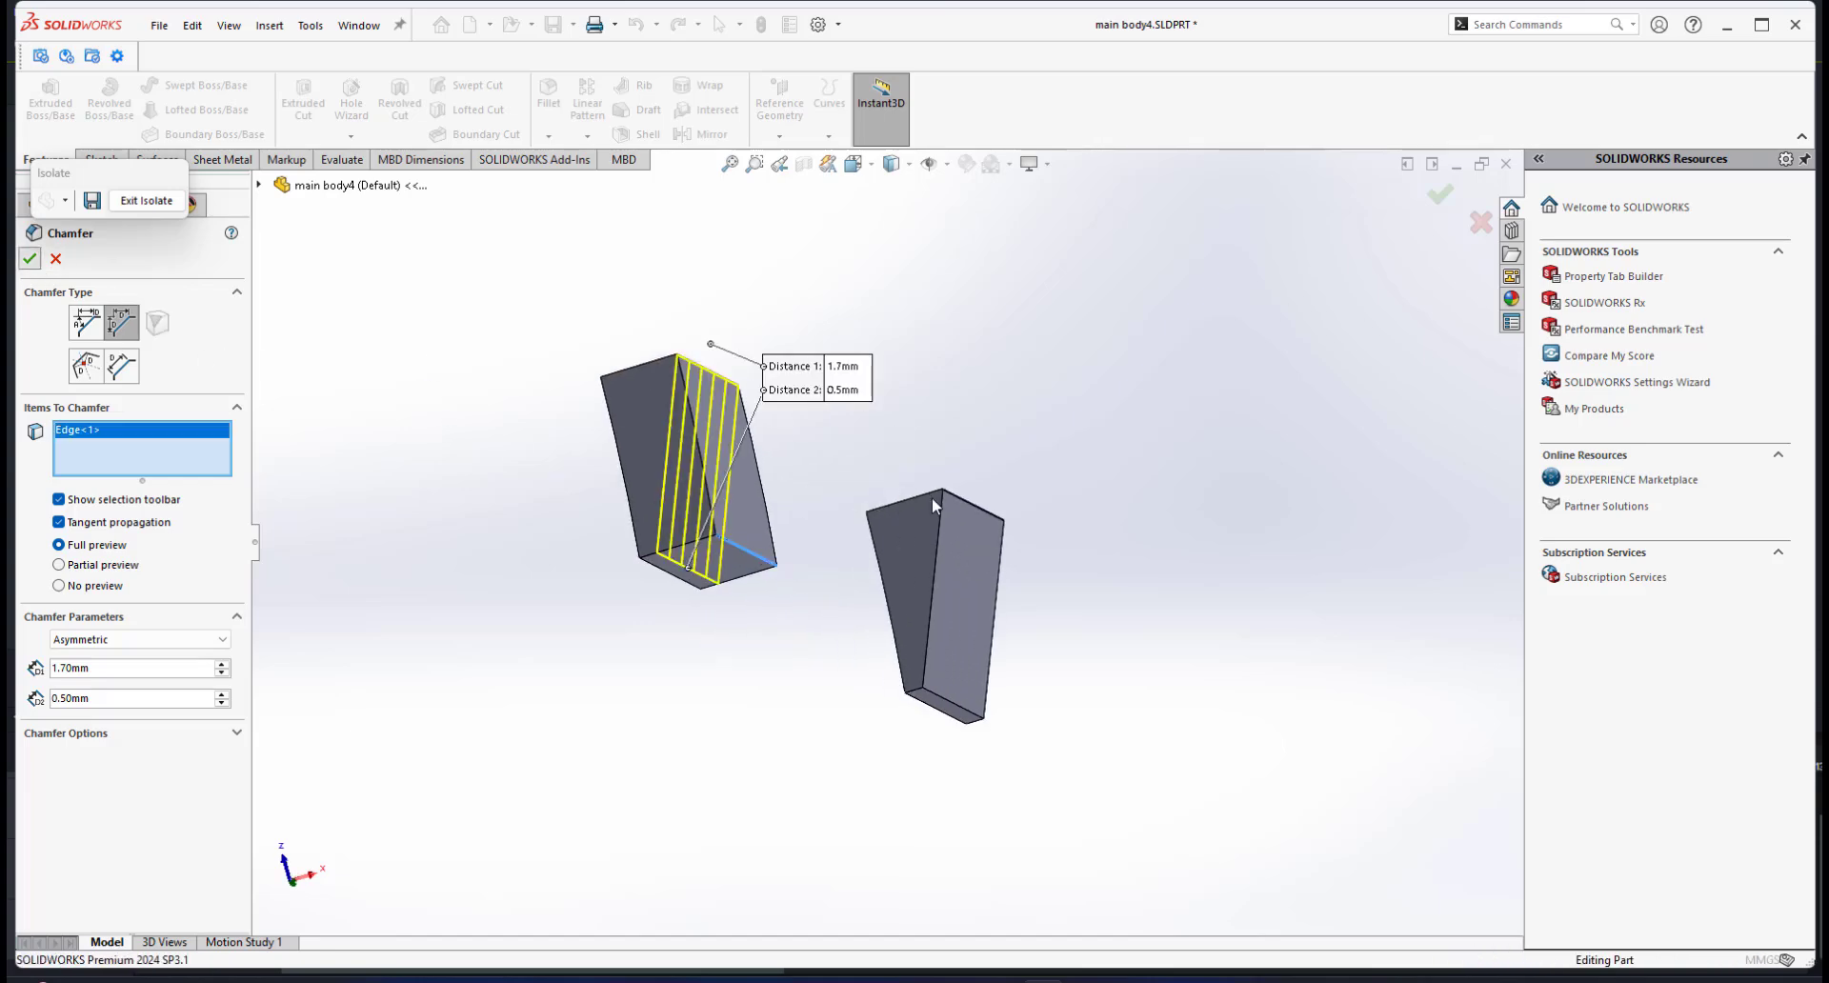
# Step: End the isolation of the two chamfered blocks to bring back all the other bodies
pyautogui.scroll(-3, 963, 511)
pyautogui.moveTo(755, 525); pyautogui.dragTo(783, 553, button='middle')
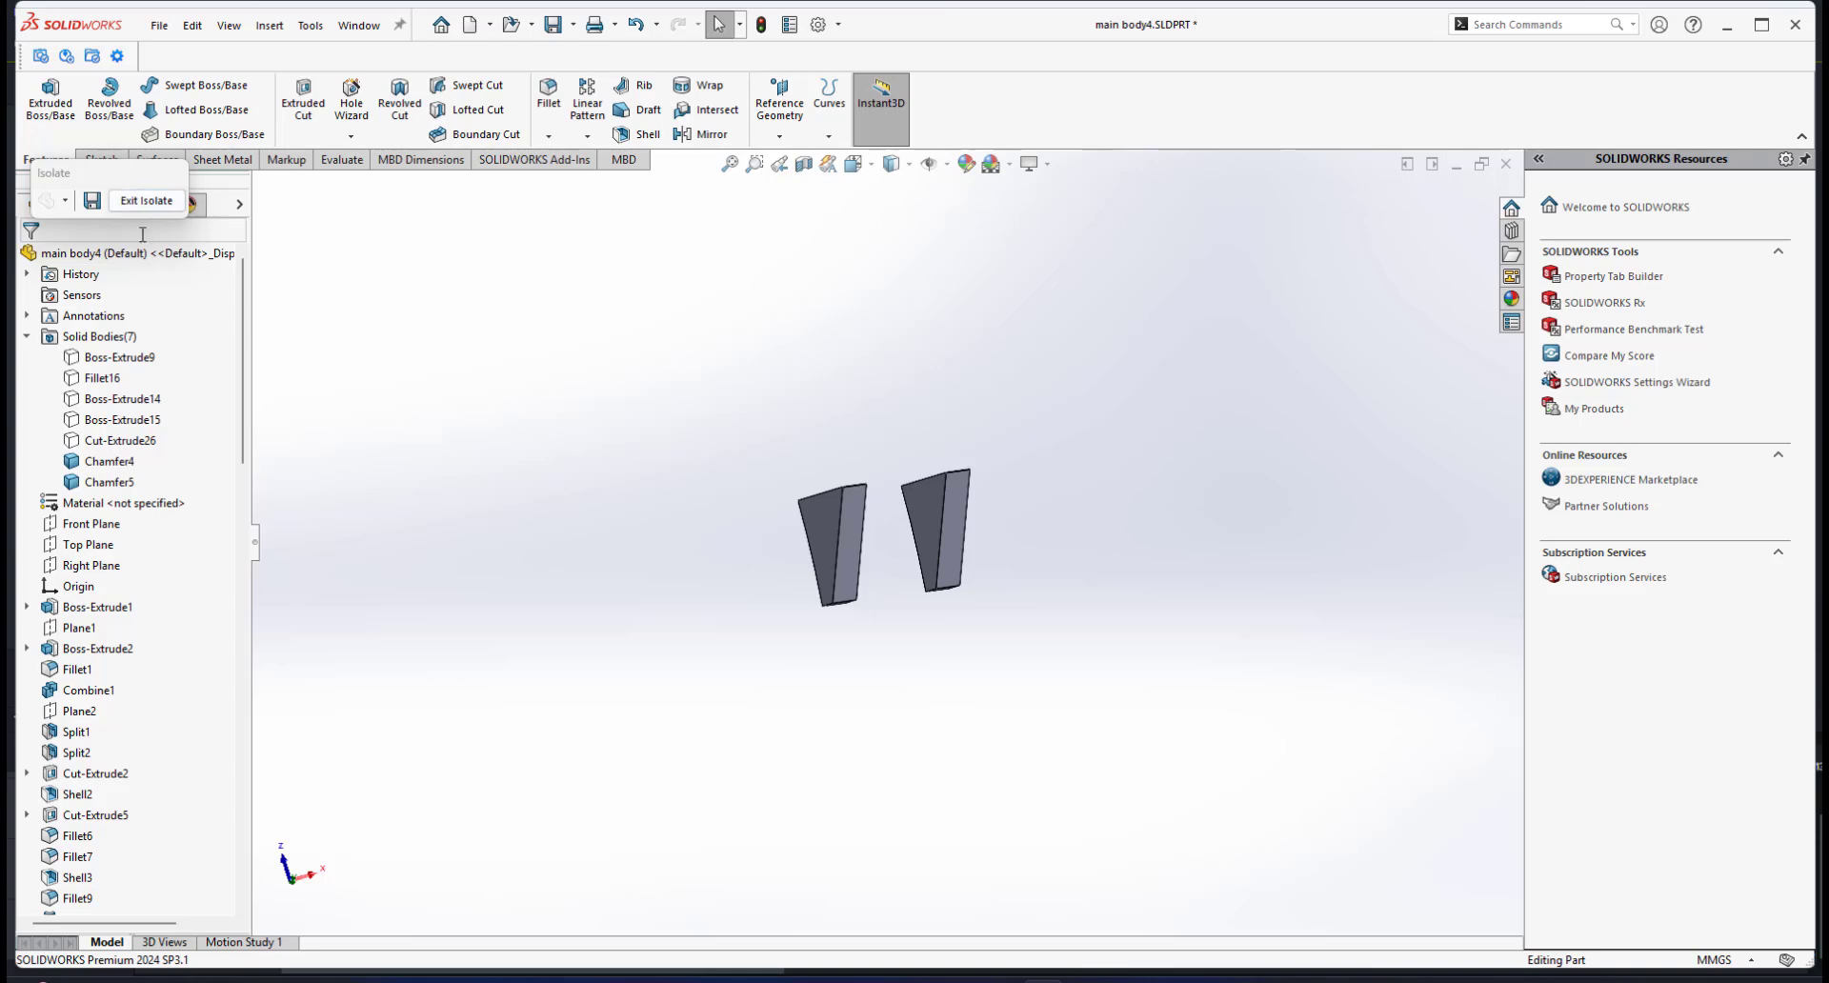
pyautogui.click(147, 200)
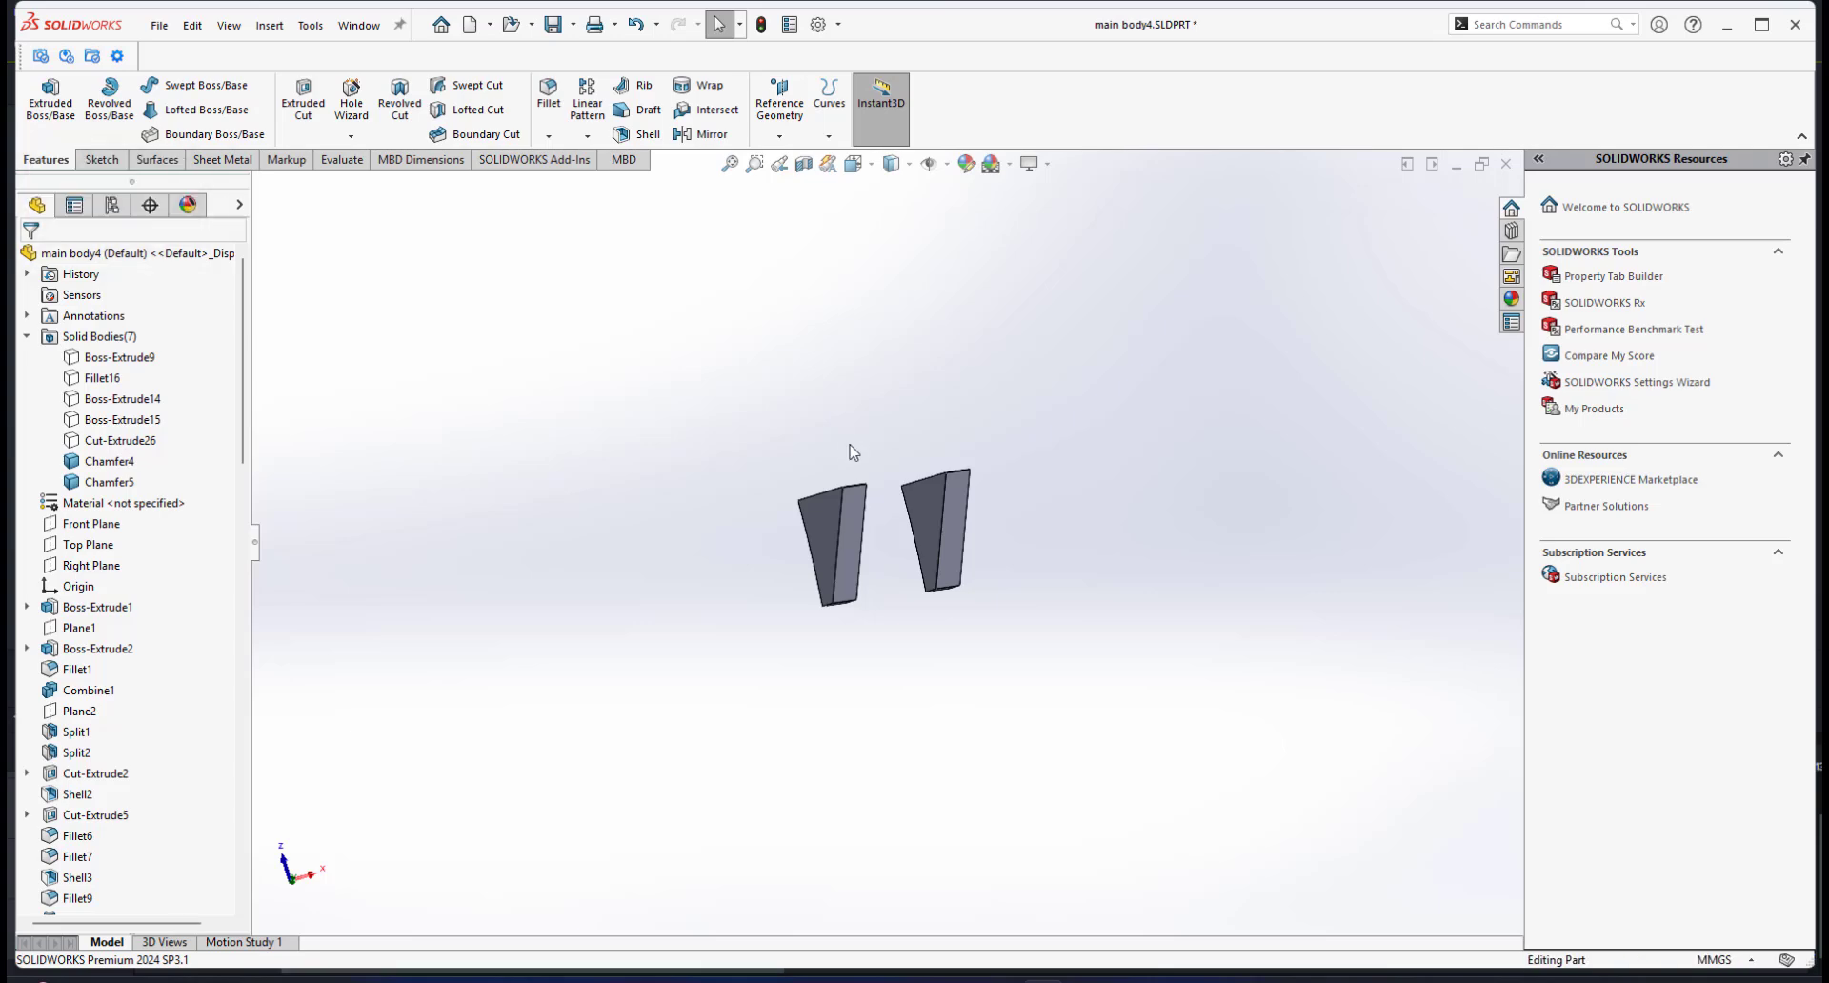
pyautogui.scroll(5, 859, 474)
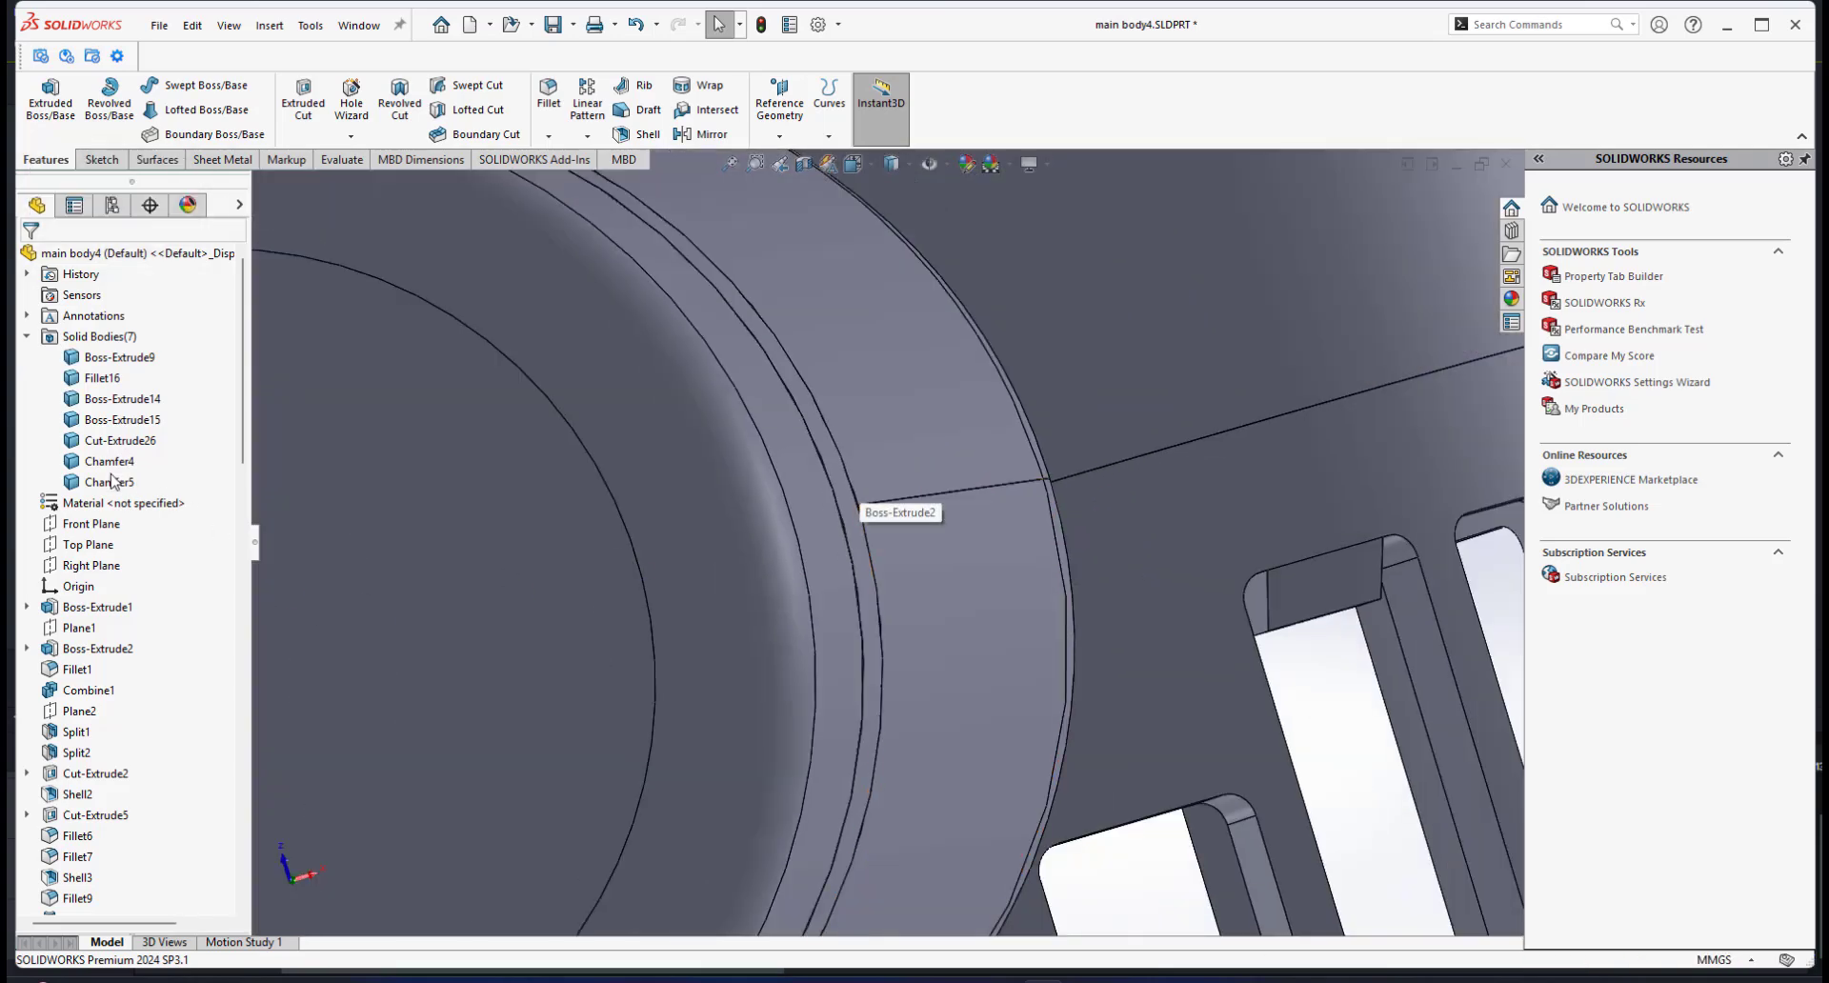
# Step: Isolate the half-tube body Boss-Extrude15 together with the two chamfered block bodies, Chamfer4 and Chamfer5
pyautogui.click(111, 477)
pyautogui.scroll(5, 825, 678)
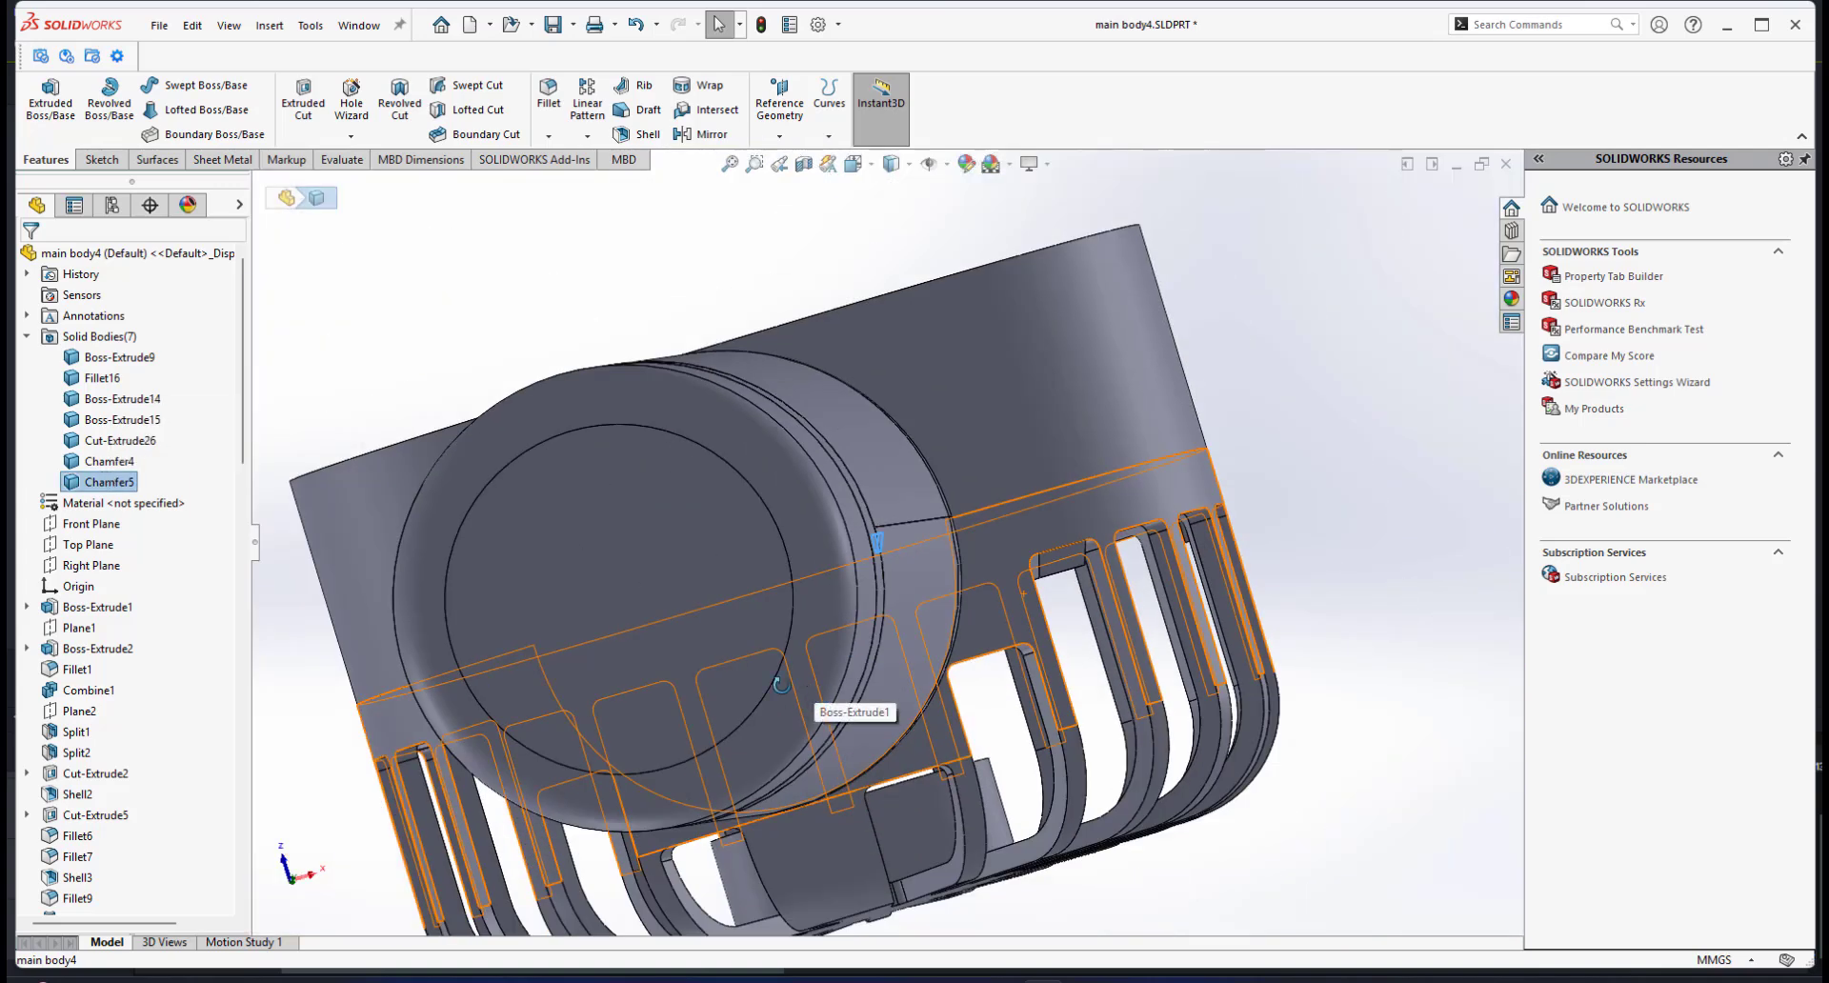
pyautogui.moveTo(781, 684); pyautogui.dragTo(1013, 379, button='middle')
pyautogui.click(1014, 379)
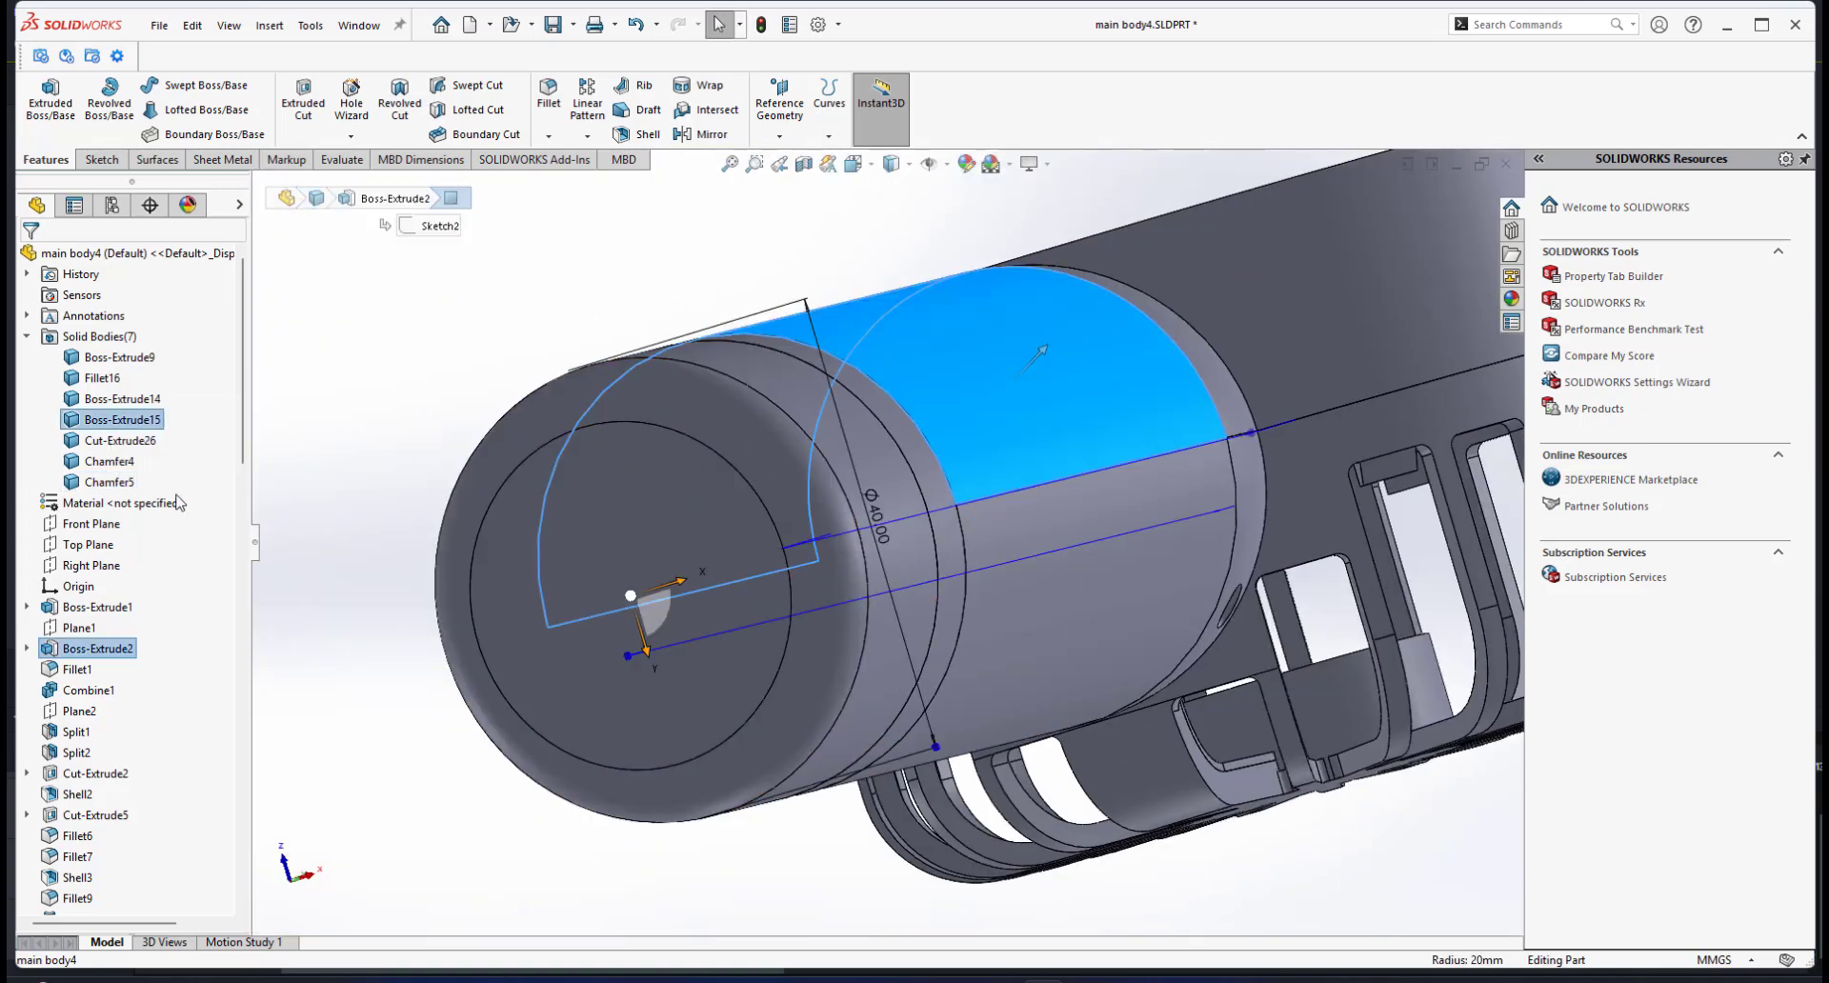
pyautogui.keyDown('ctrl'); pyautogui.click(134, 468); pyautogui.keyUp('ctrl')
pyautogui.rightClick(115, 484)
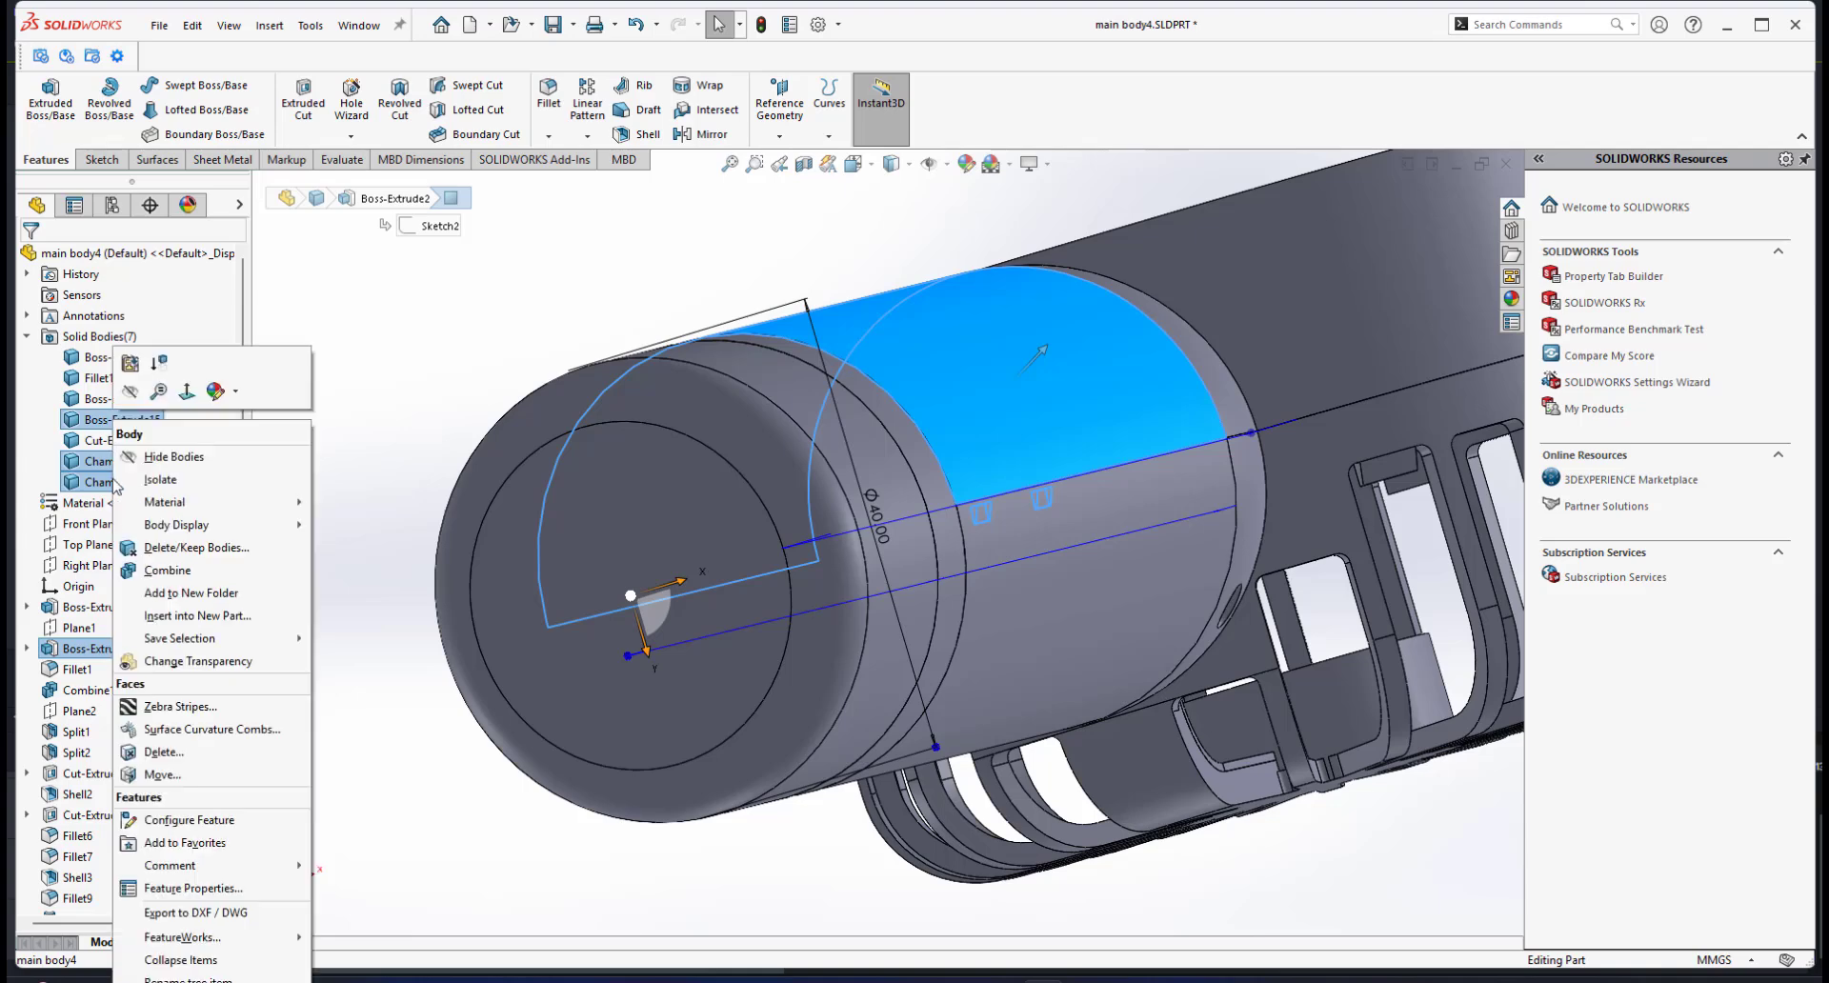
pyautogui.click(920, 516)
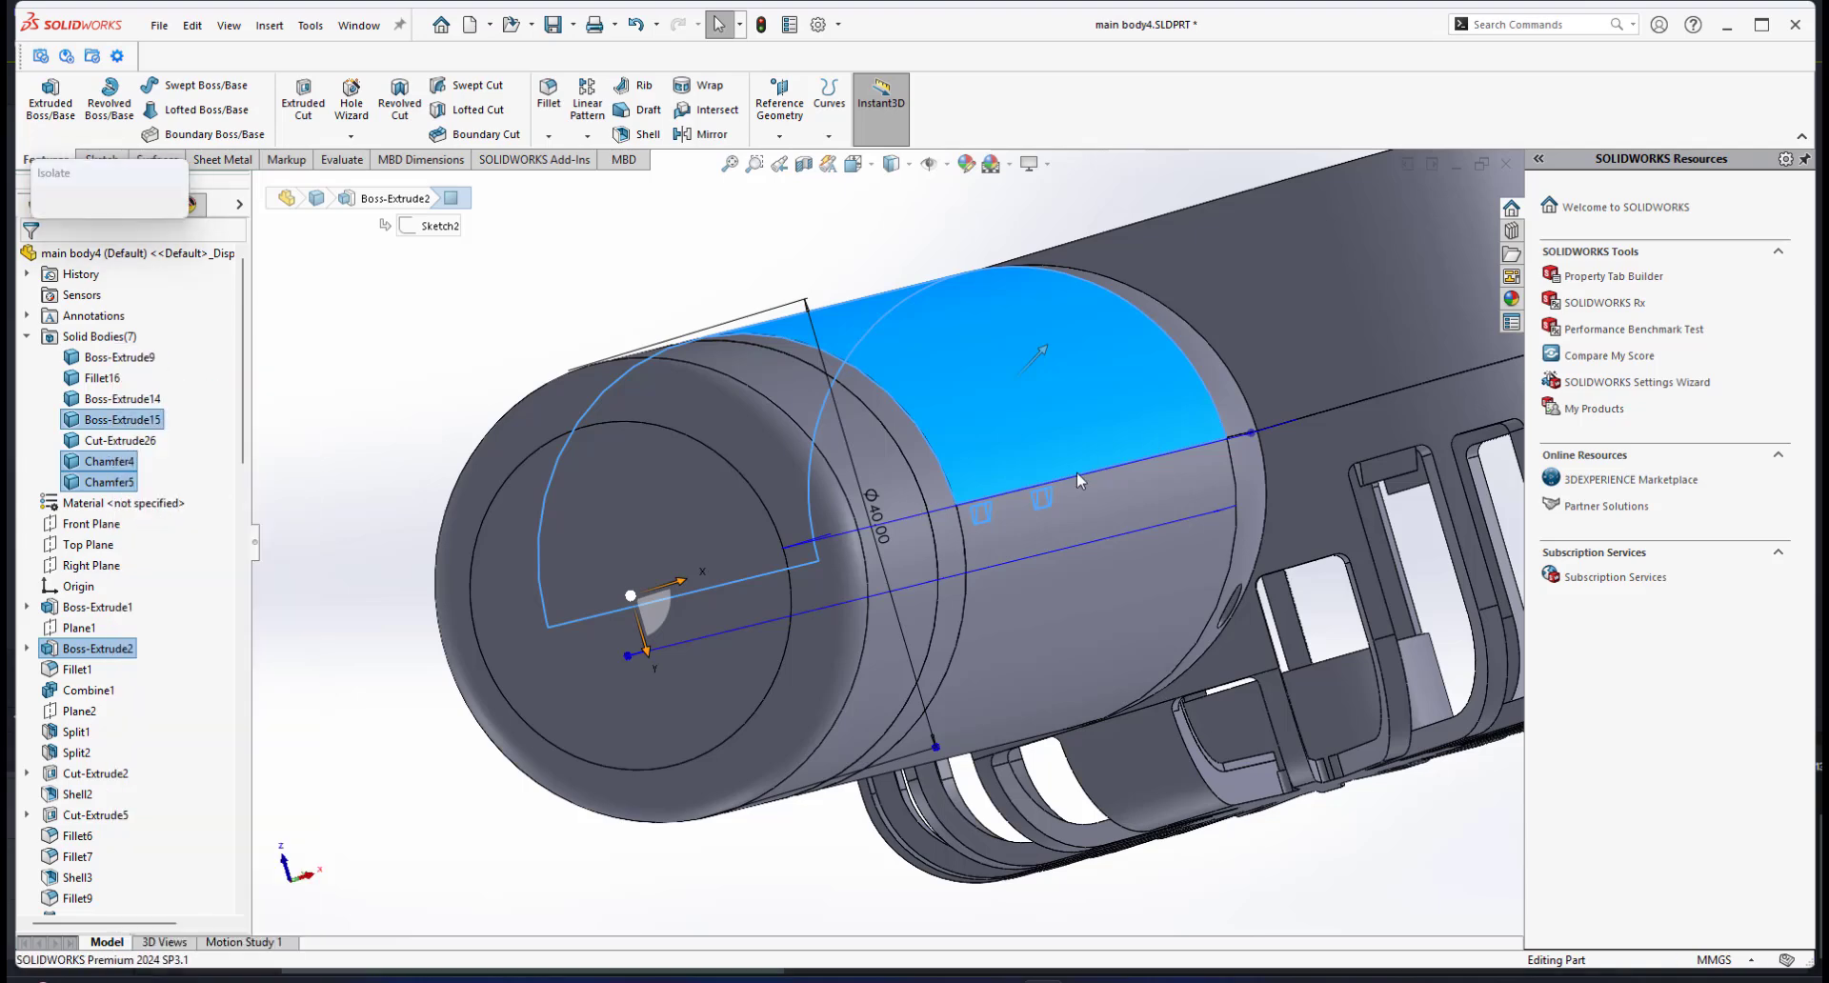
# Step: Start a Mirror feature with the Right Plane as the mirror plane
pyautogui.scroll(-3, 1077, 471)
pyautogui.scroll(-3, 908, 558)
pyautogui.moveTo(912, 547); pyautogui.dragTo(781, 610, button='middle')
pyautogui.press('f')
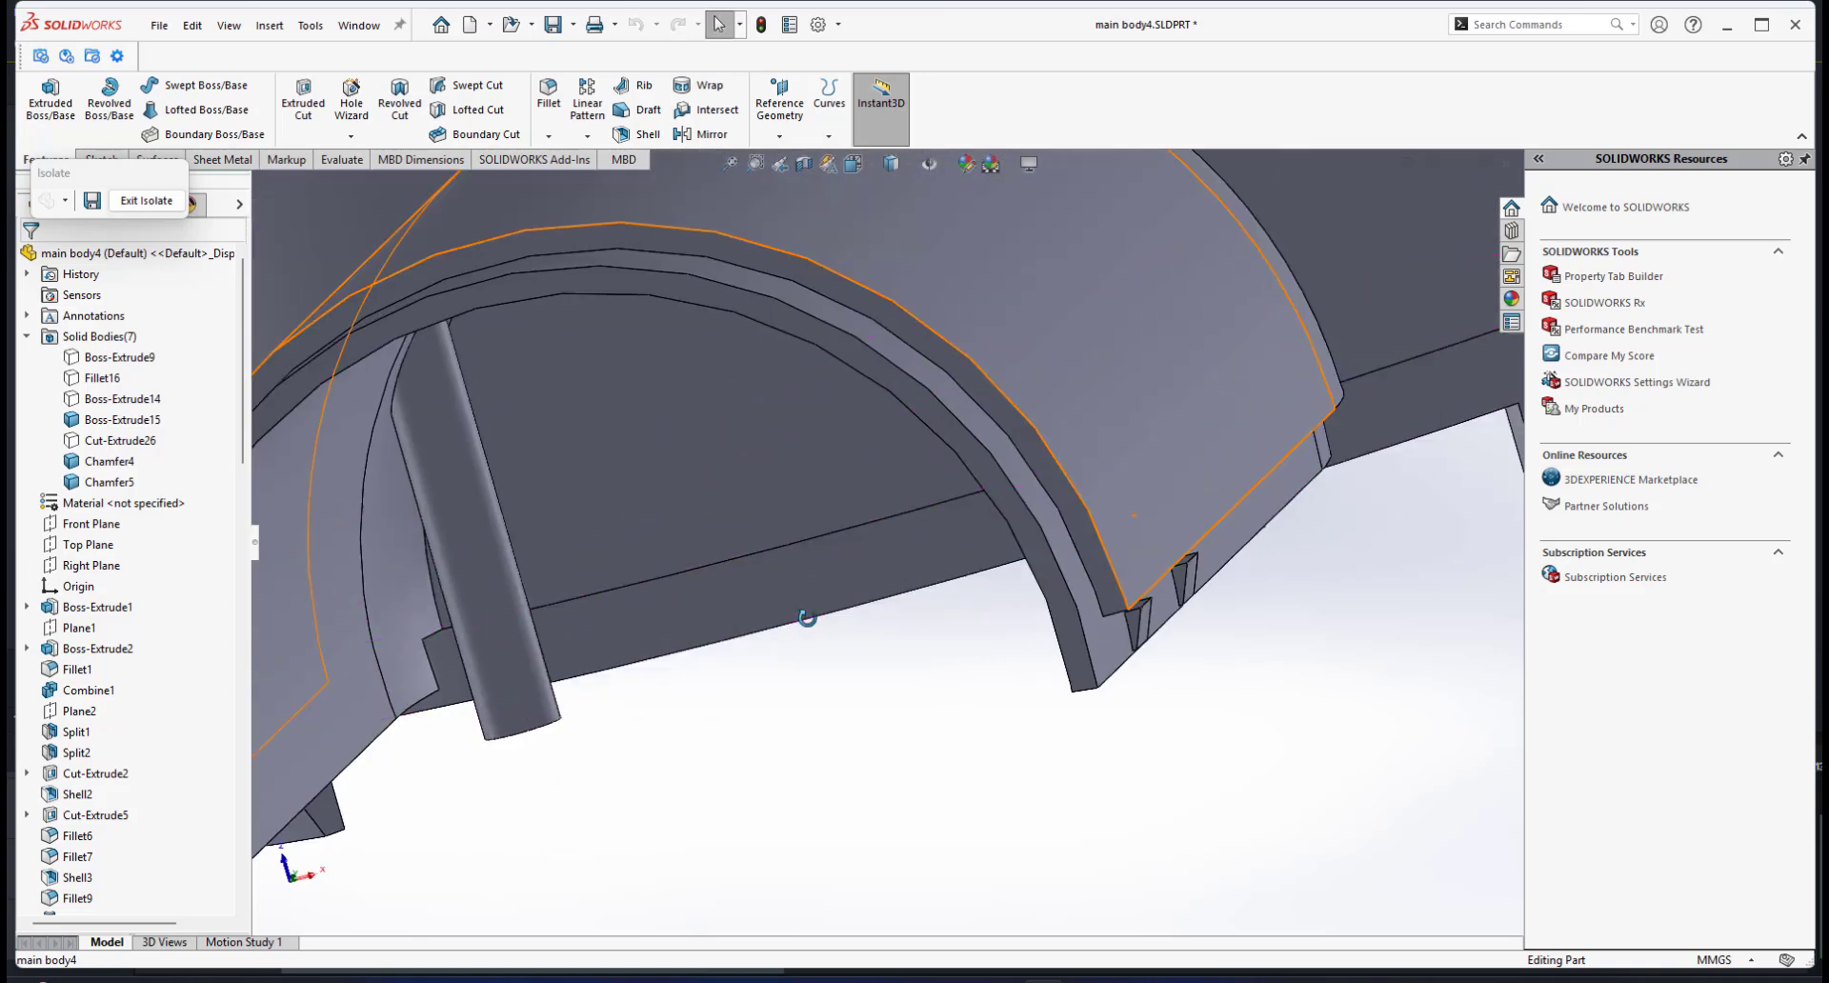
pyautogui.moveTo(672, 588)
pyautogui.mouseDown(button='middle')
pyautogui.moveTo(753, 638)
pyautogui.moveTo(682, 569)
pyautogui.mouseUp(button='middle')
pyautogui.click(701, 133)
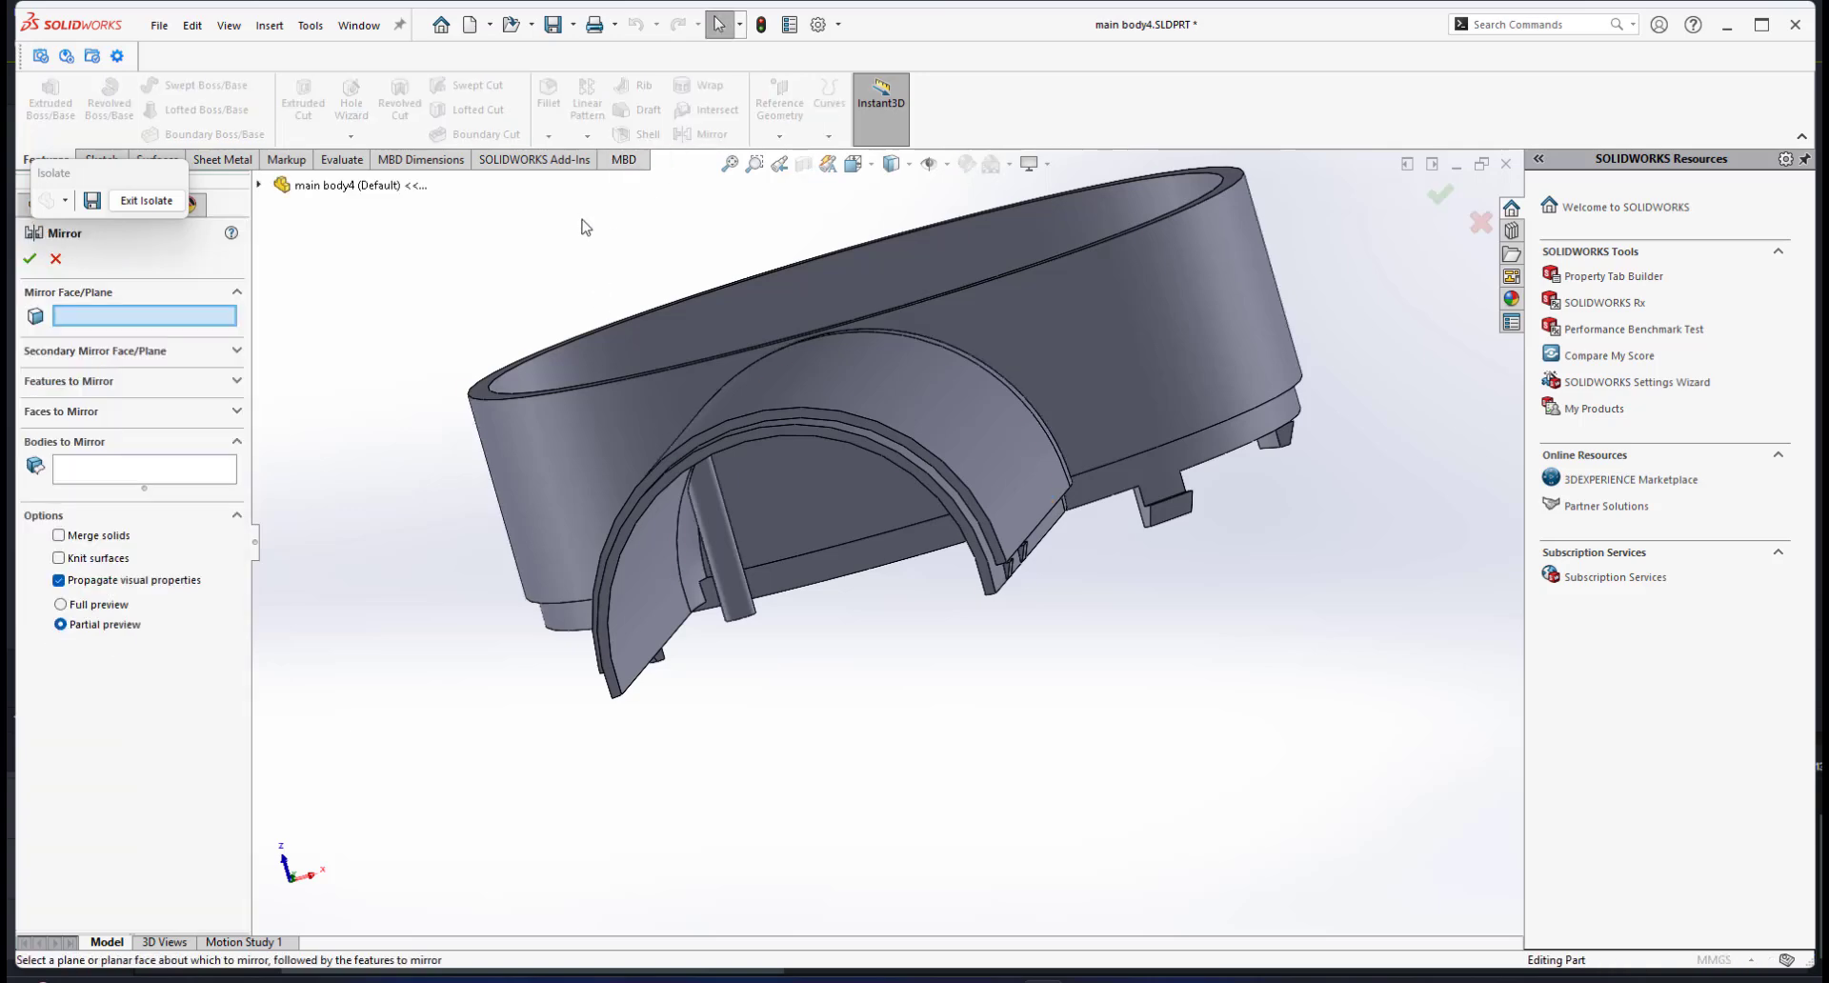
pyautogui.click(260, 185)
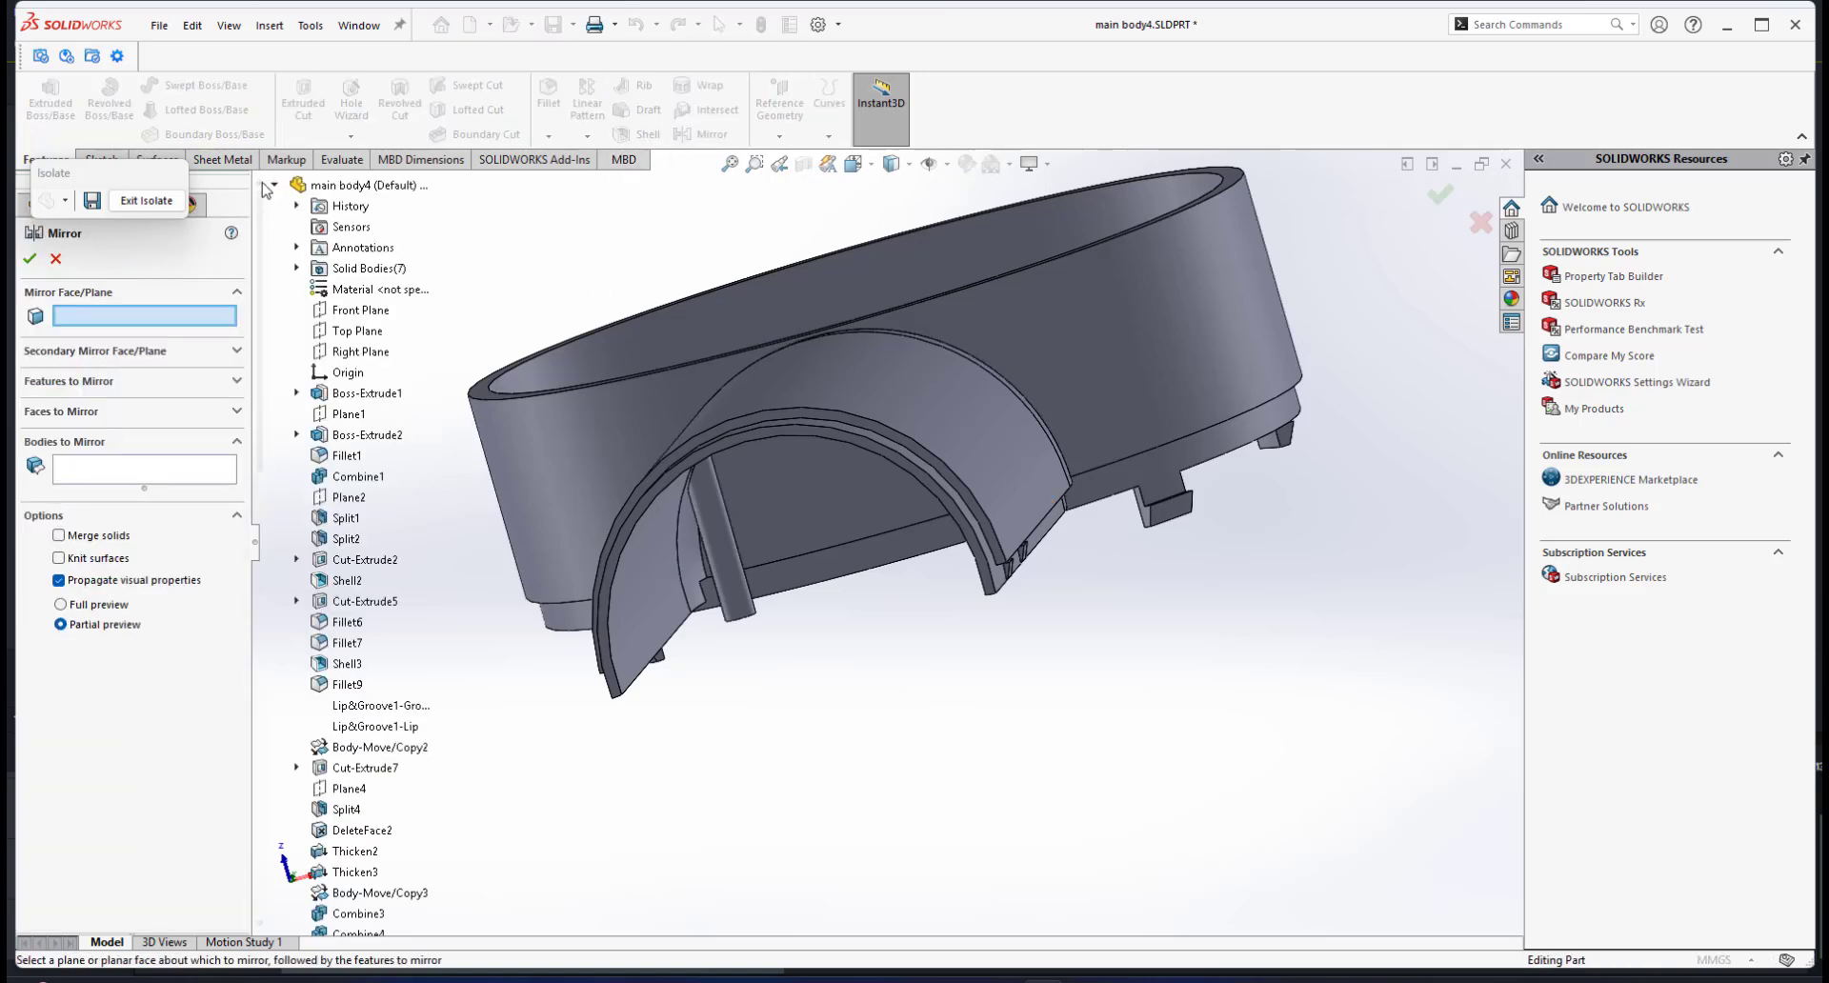
pyautogui.click(360, 351)
pyautogui.moveTo(859, 494); pyautogui.dragTo(711, 535, button='middle')
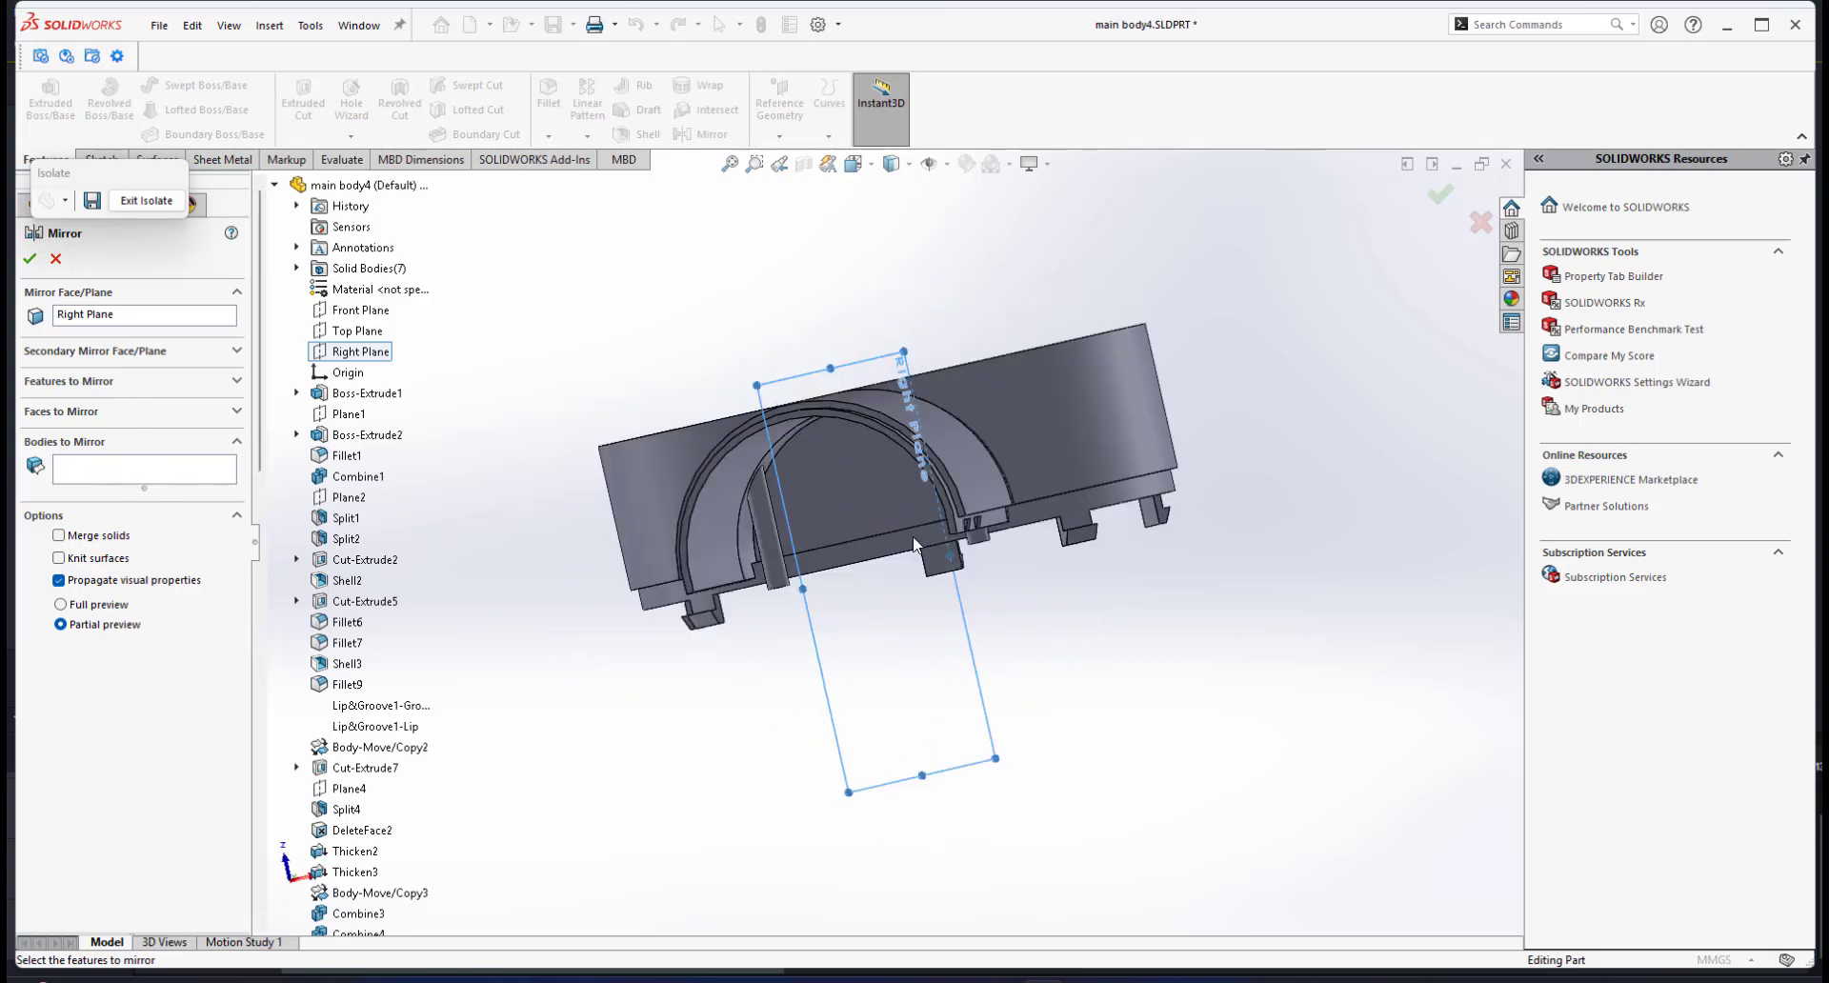
pyautogui.scroll(-4, 914, 545)
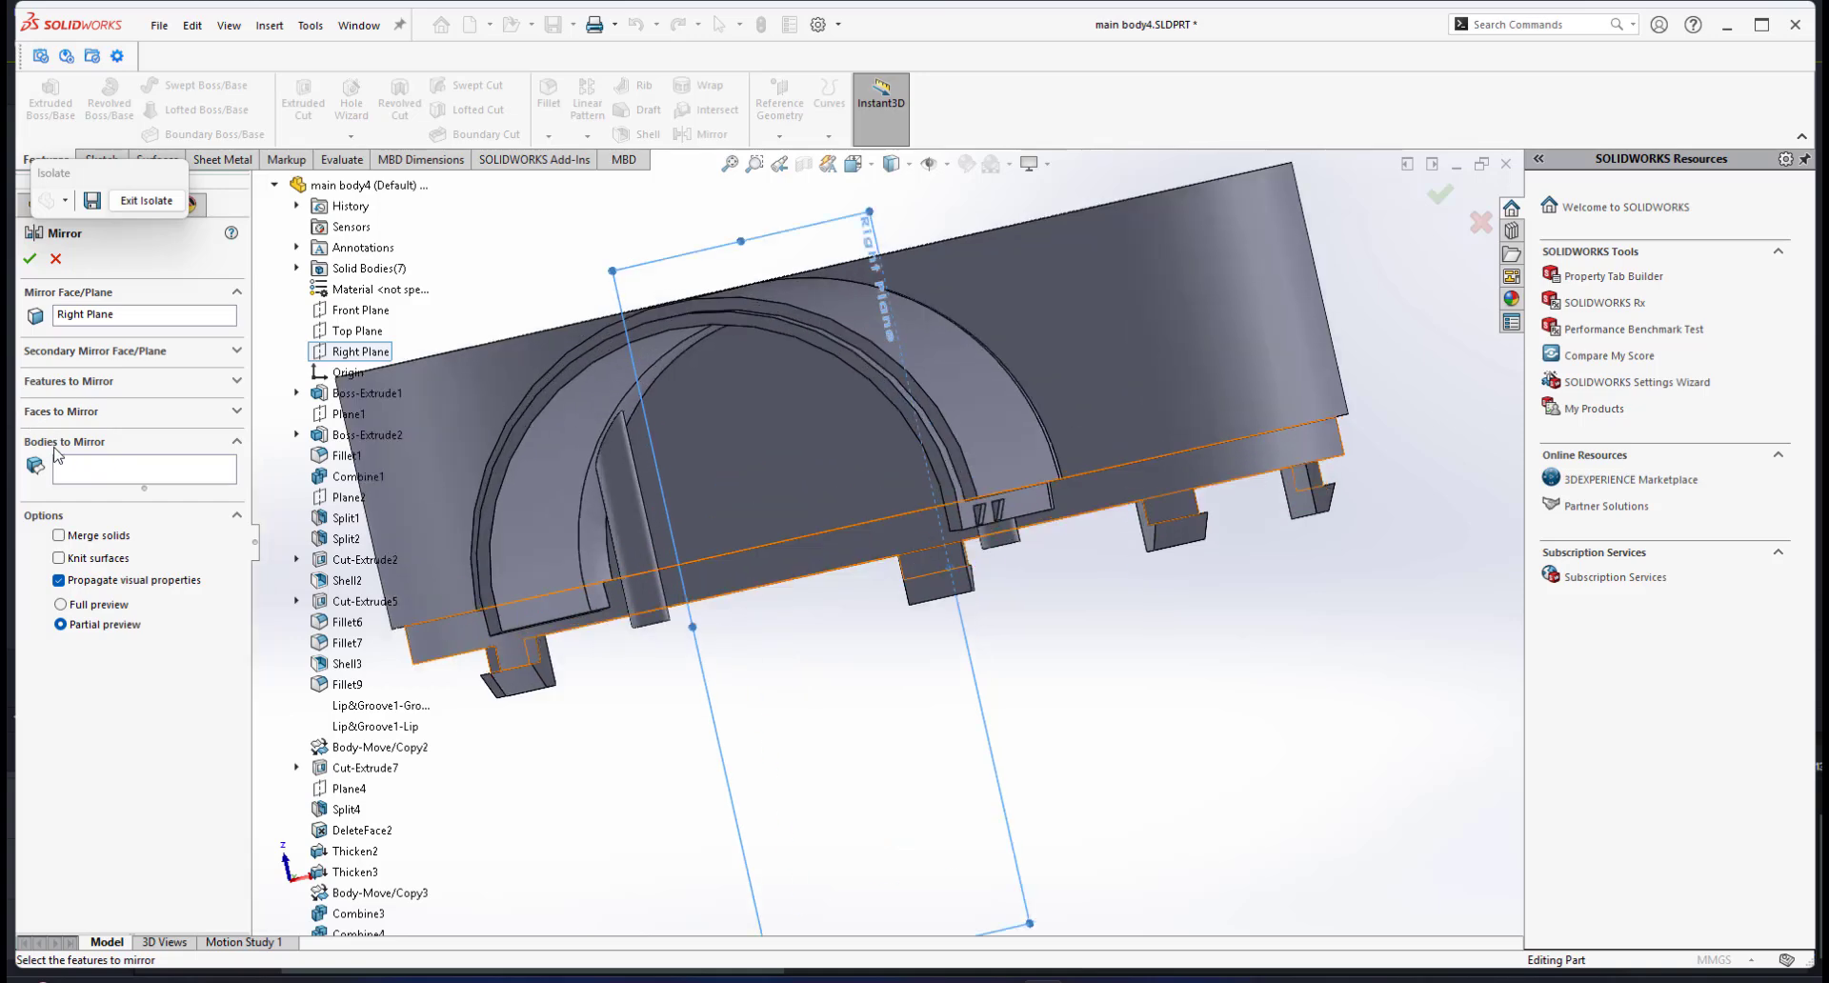
# Step: Mirror the bodies Chamfer5 and Chamfer4 to the opposite side of the half tube, without merging solids
pyautogui.click(237, 441)
pyautogui.click(215, 450)
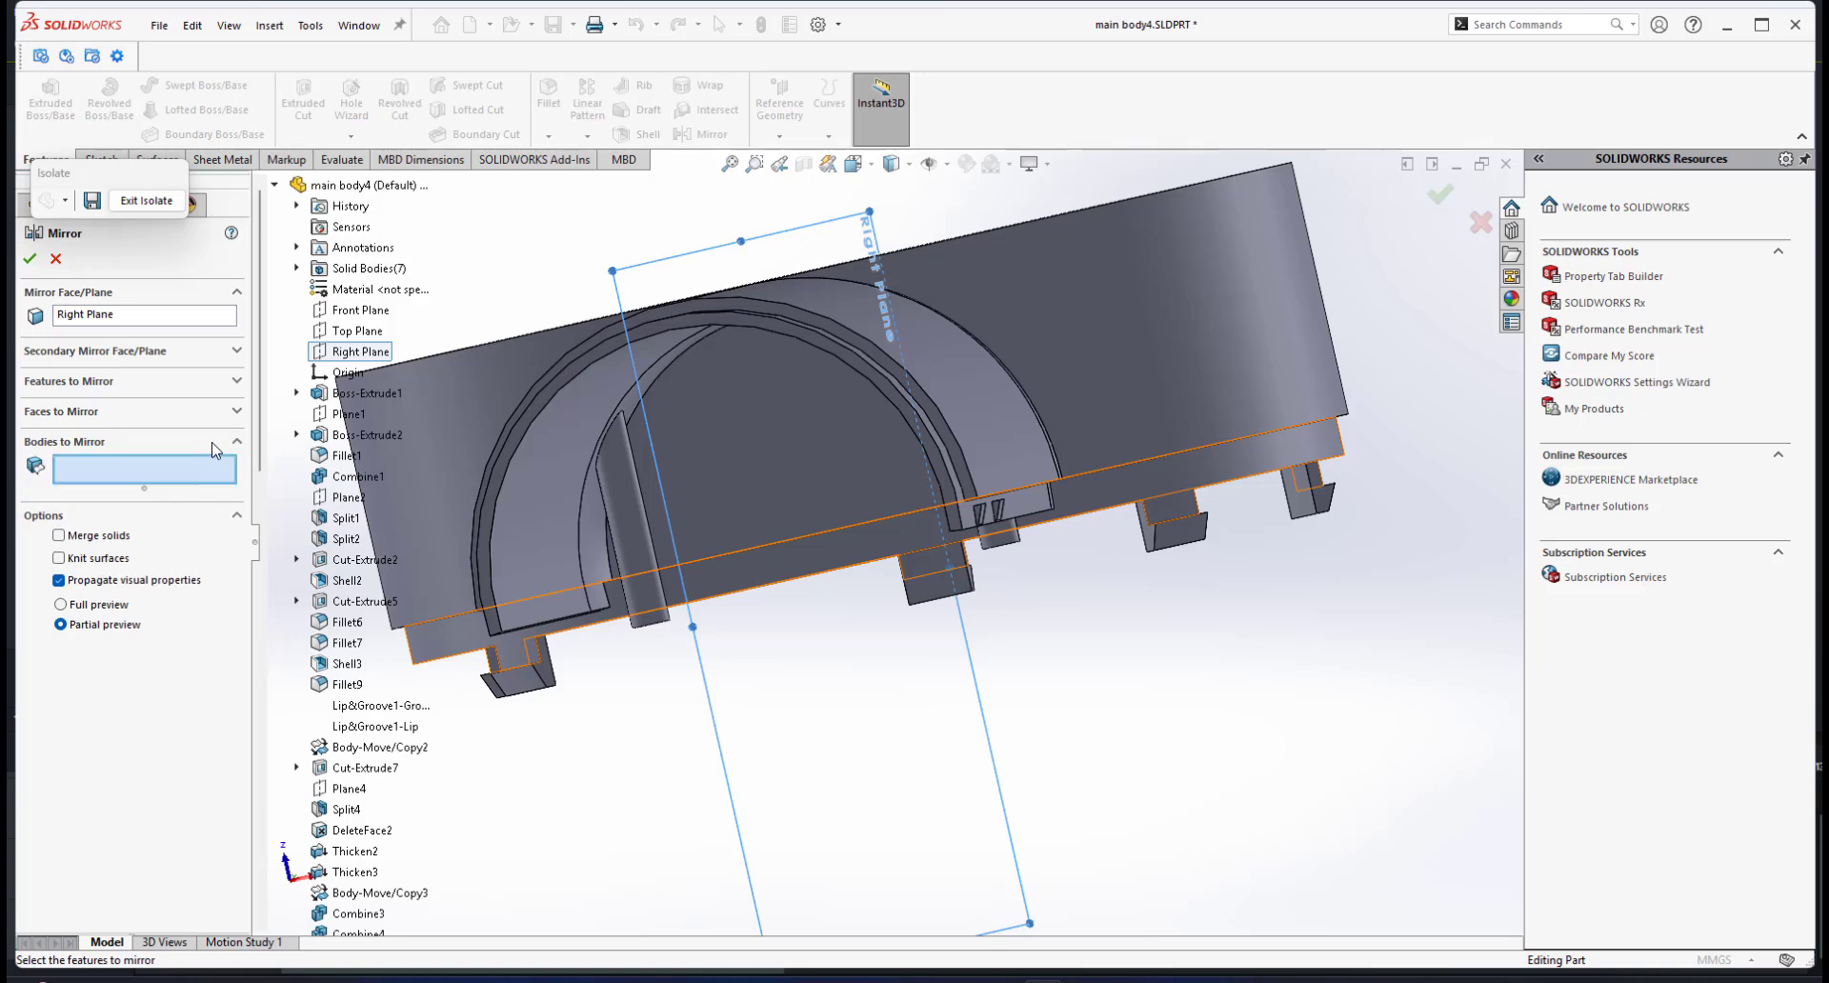
pyautogui.scroll(-5, 1049, 625)
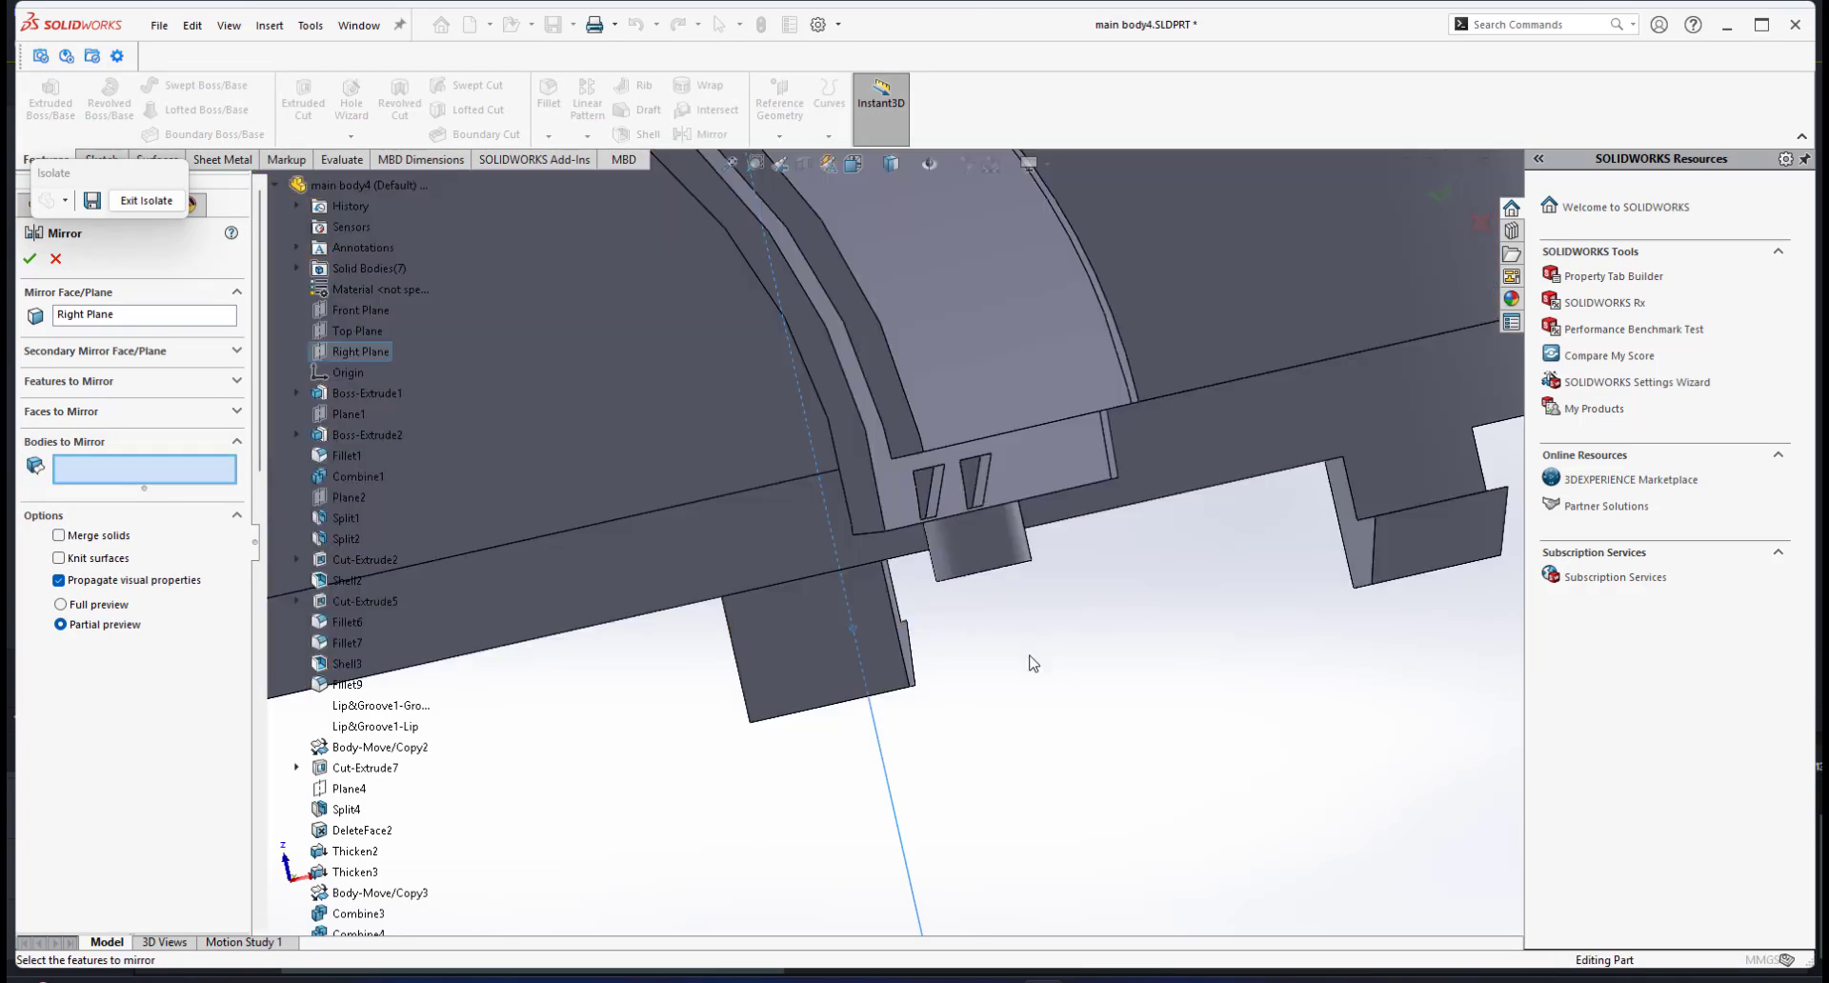
pyautogui.click(939, 519)
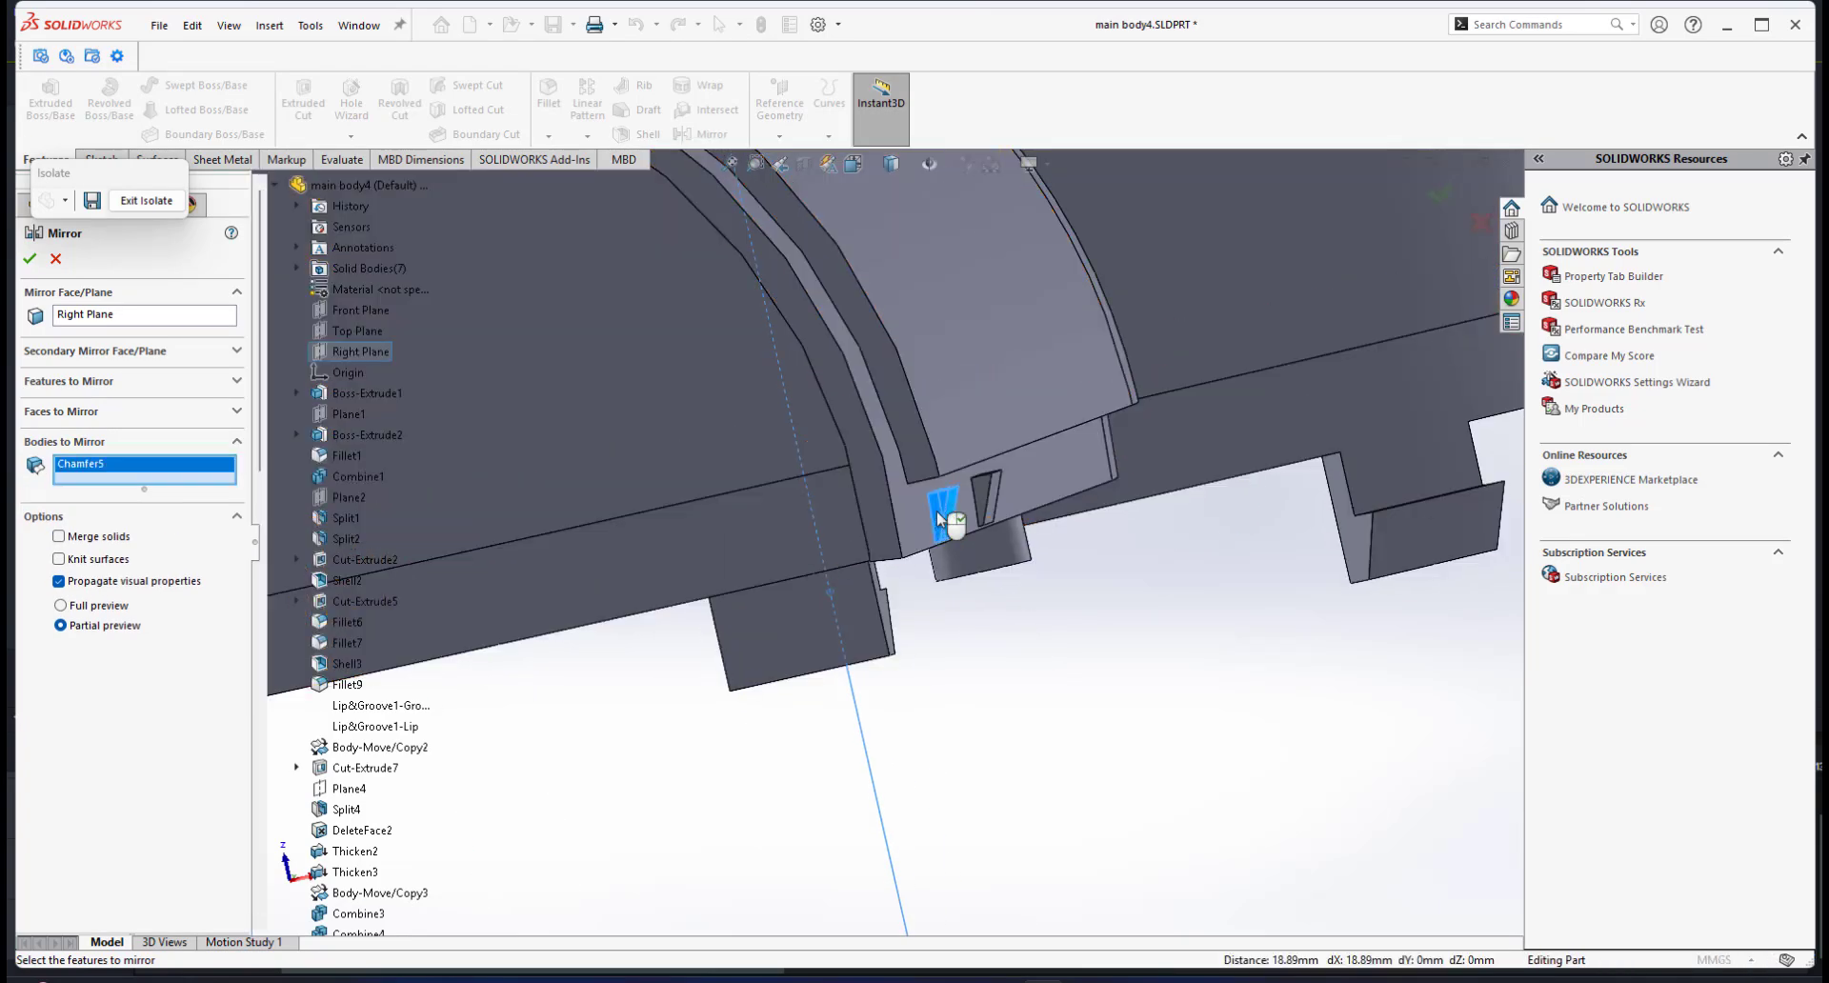
pyautogui.scroll(3, 1008, 514)
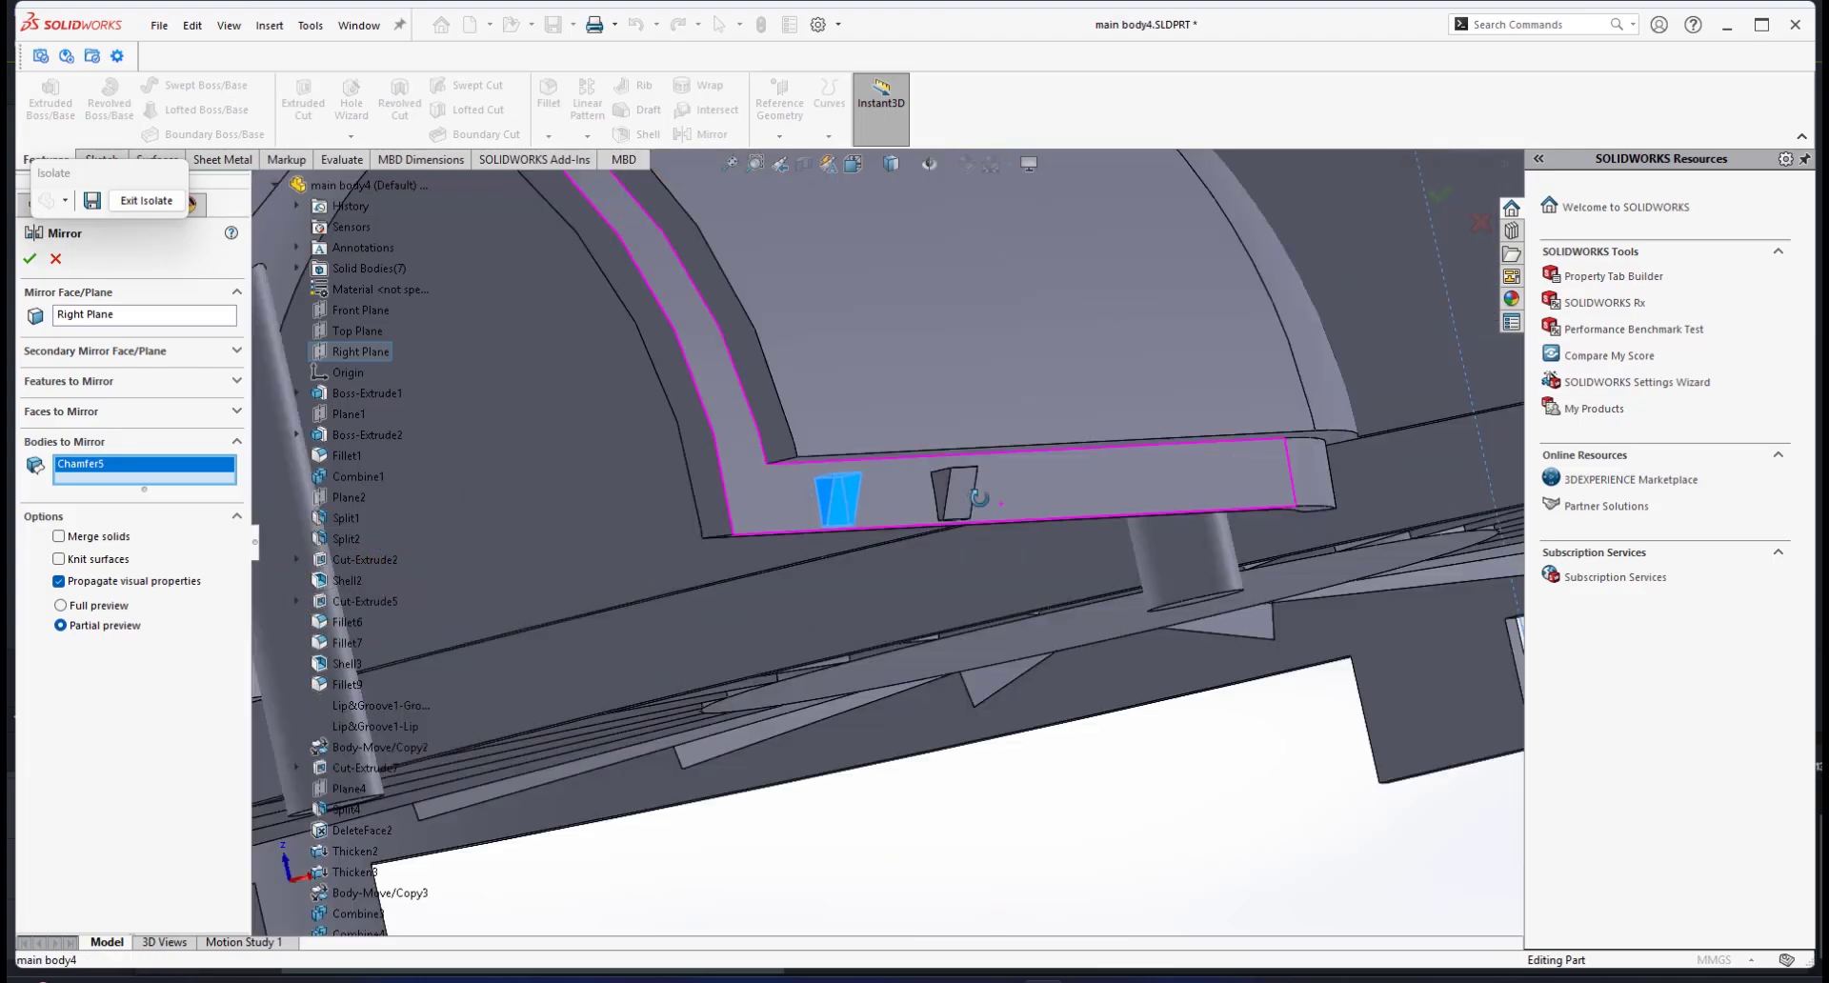
pyautogui.click(954, 497)
pyautogui.scroll(2, 945, 585)
pyautogui.scroll(3, 945, 586)
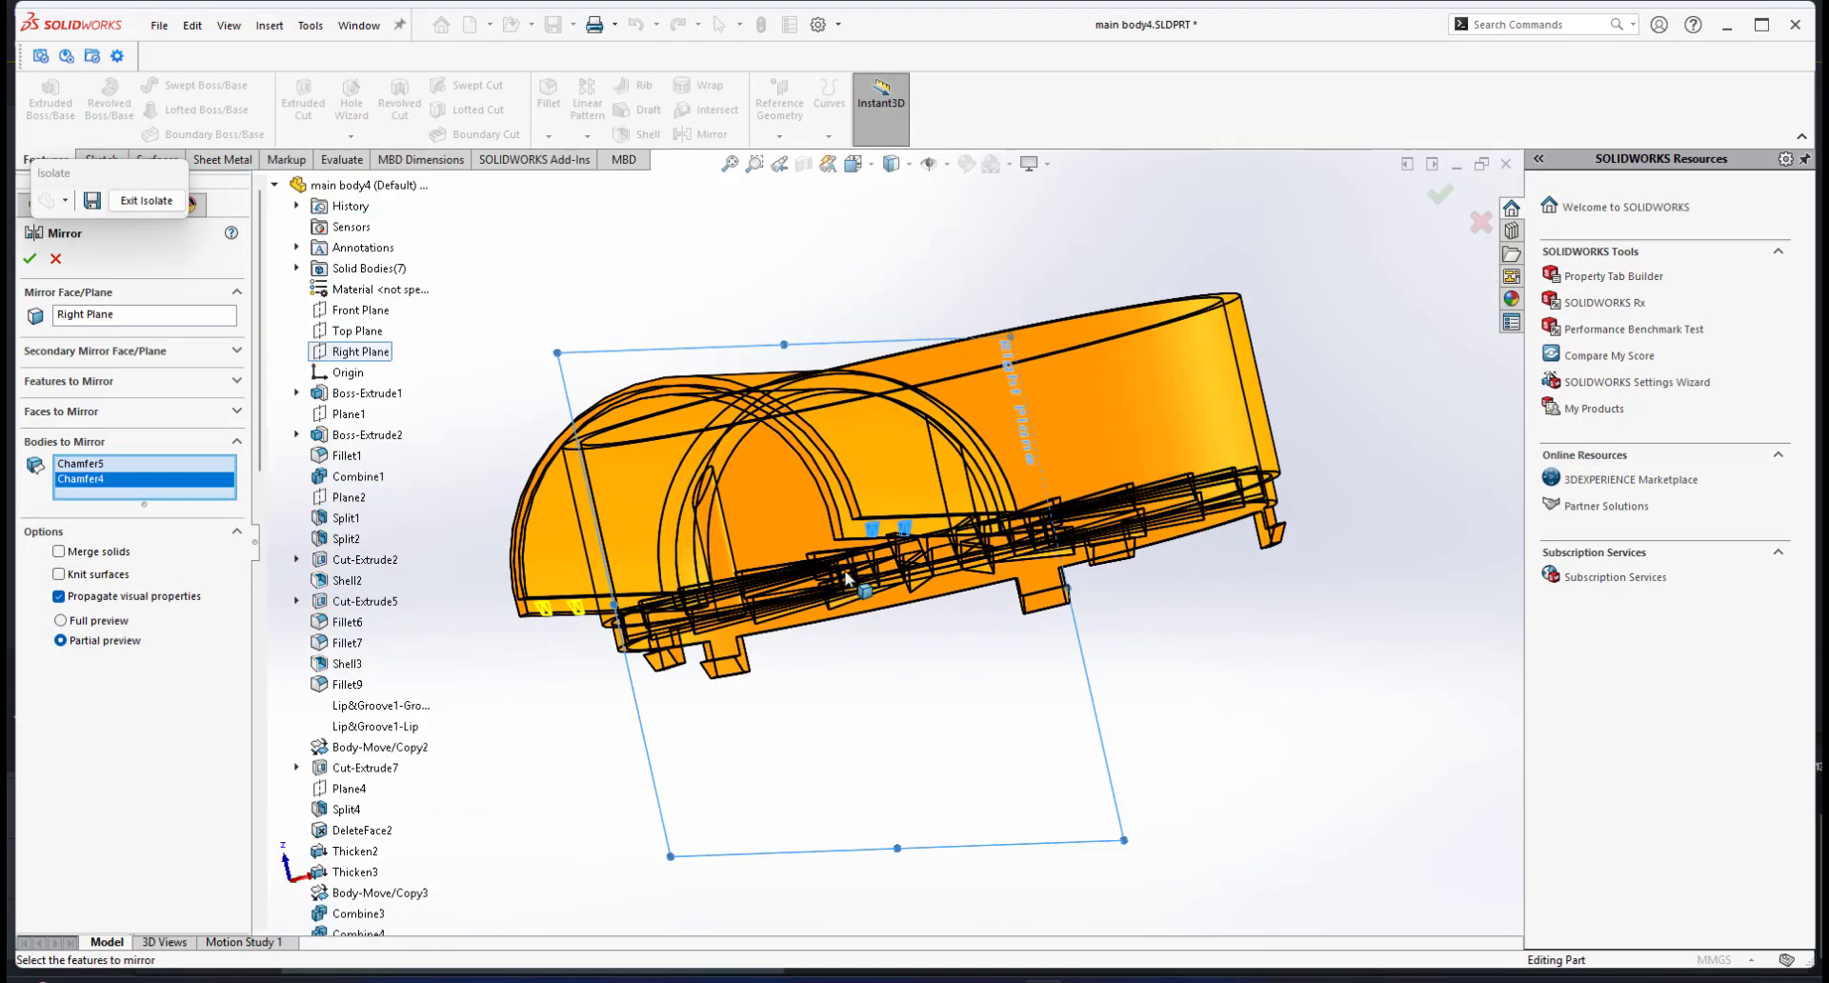
pyautogui.moveTo(945, 586); pyautogui.dragTo(1143, 567, button='middle')
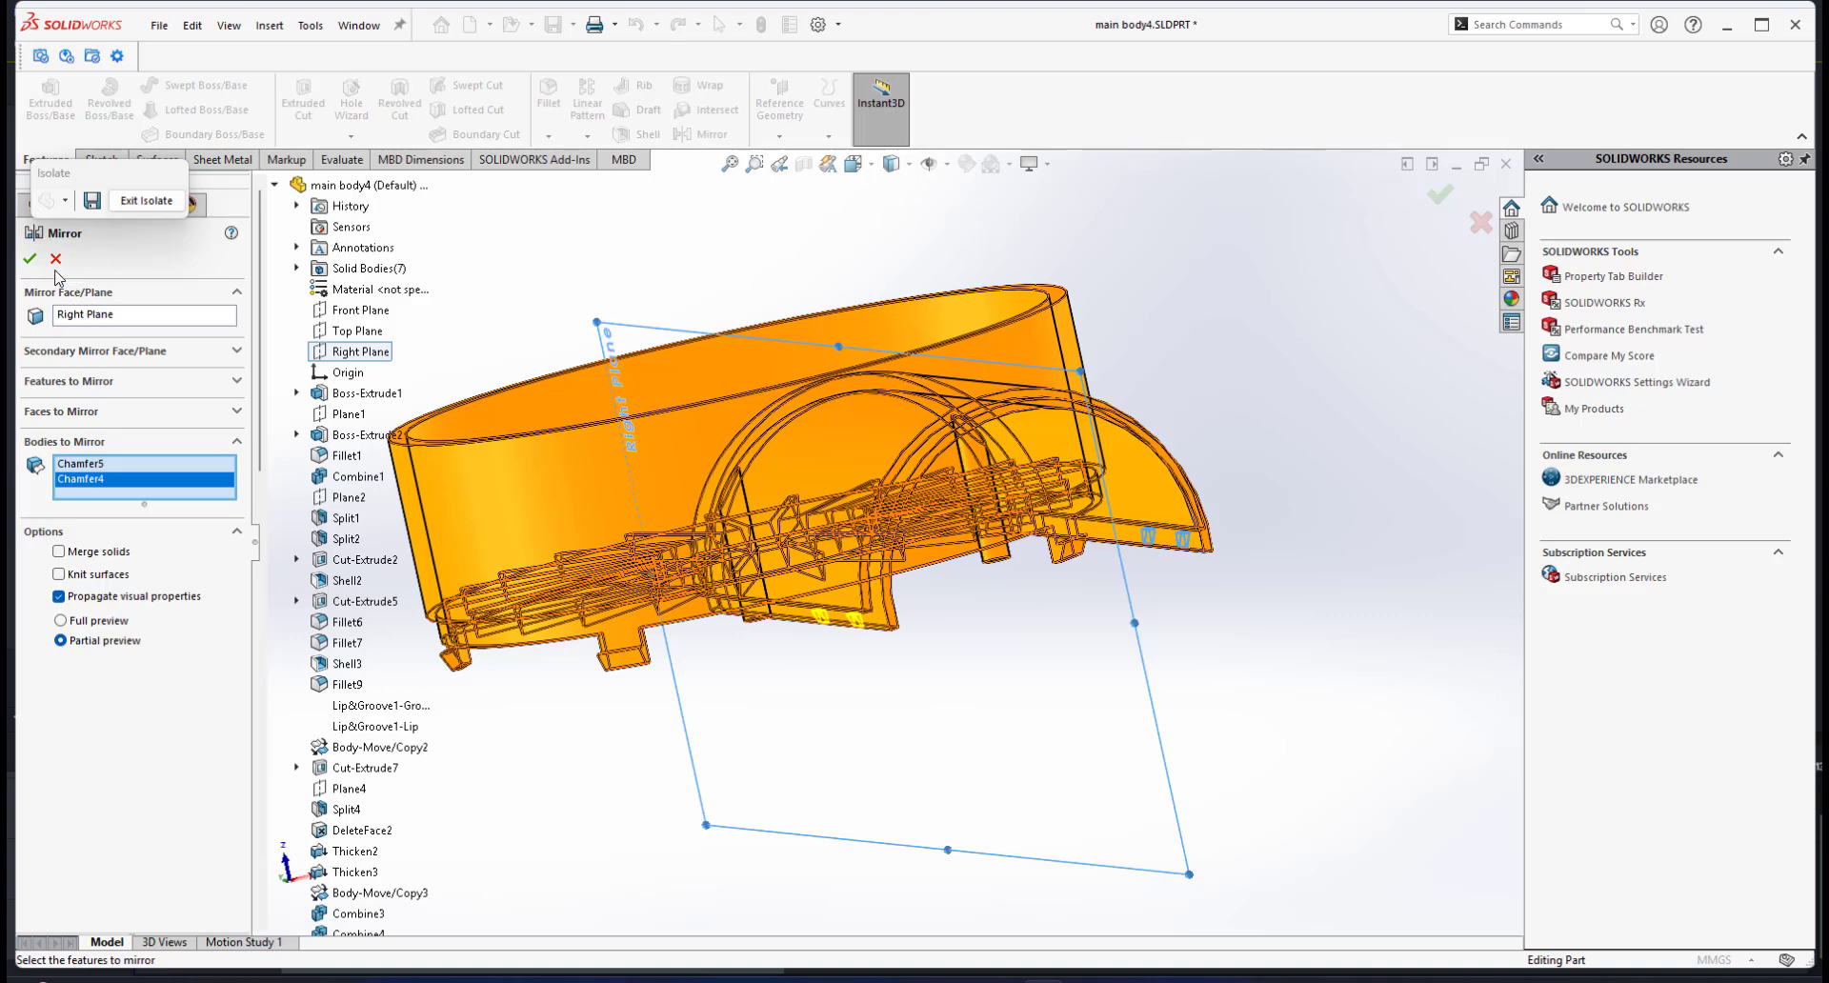
pyautogui.click(30, 258)
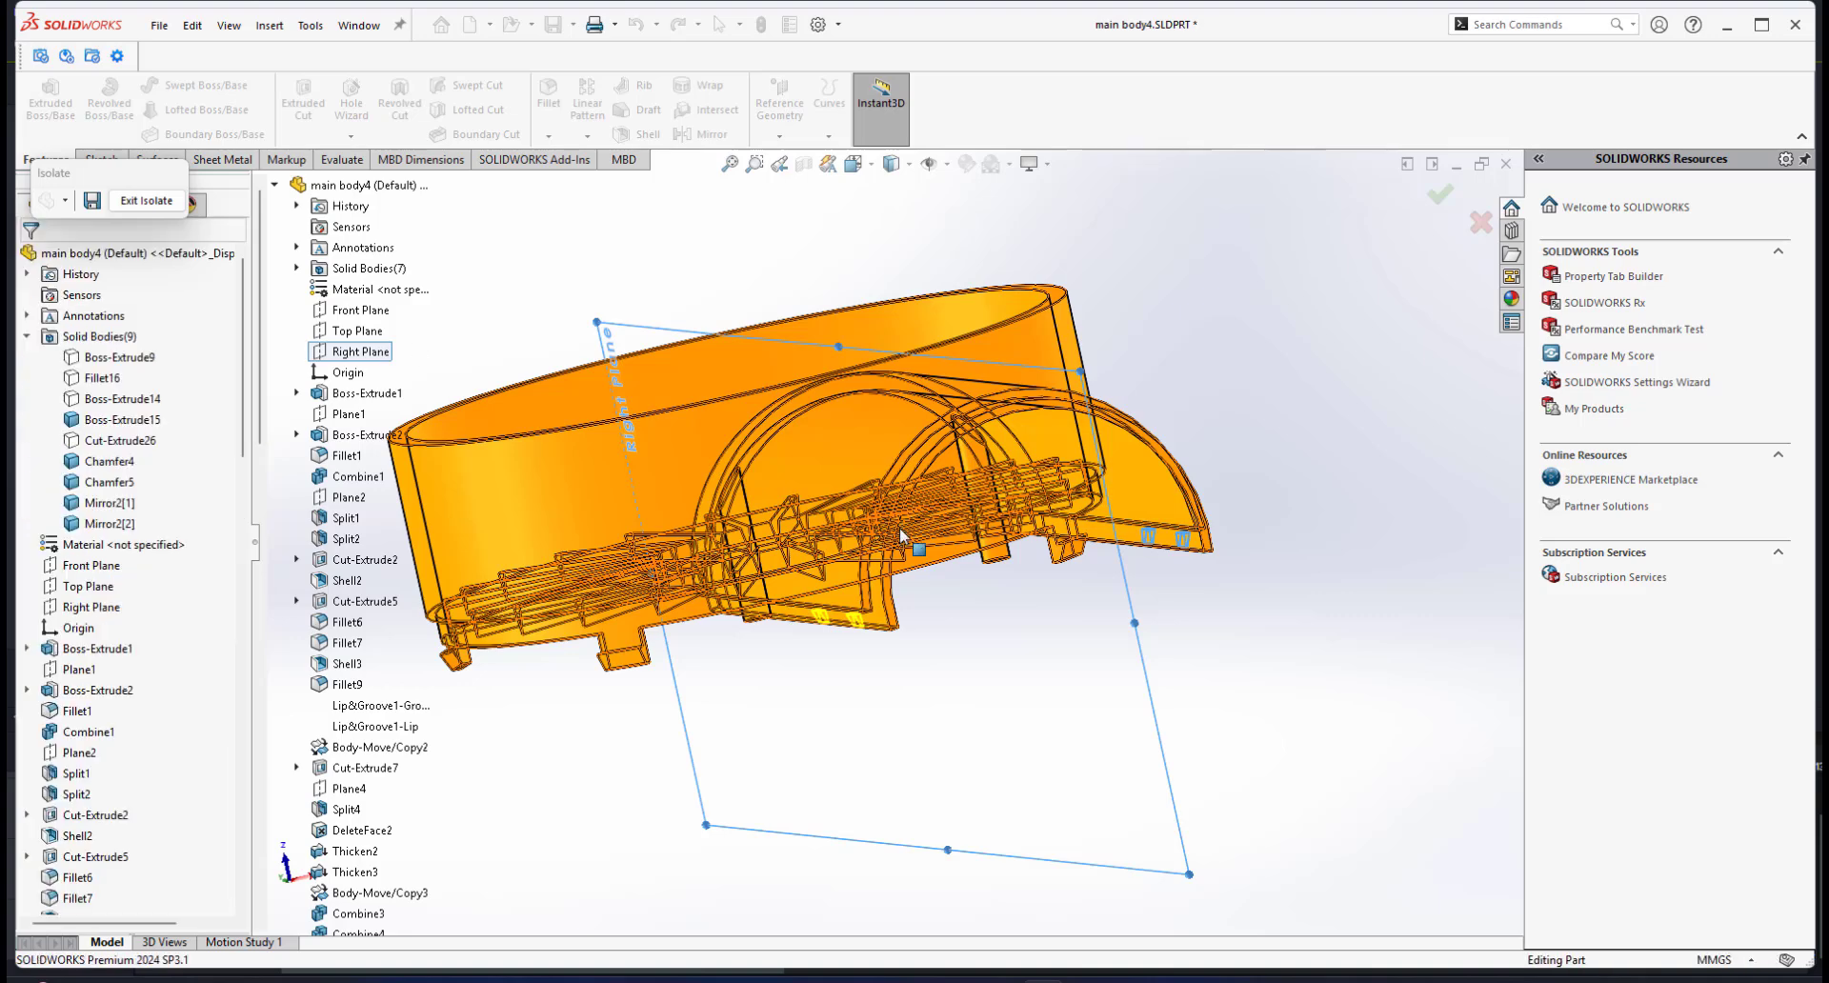
# Step: Examine the original and mirrored blocks on both ends of the half tube's lip
pyautogui.moveTo(900, 528); pyautogui.dragTo(956, 464, button='middle')
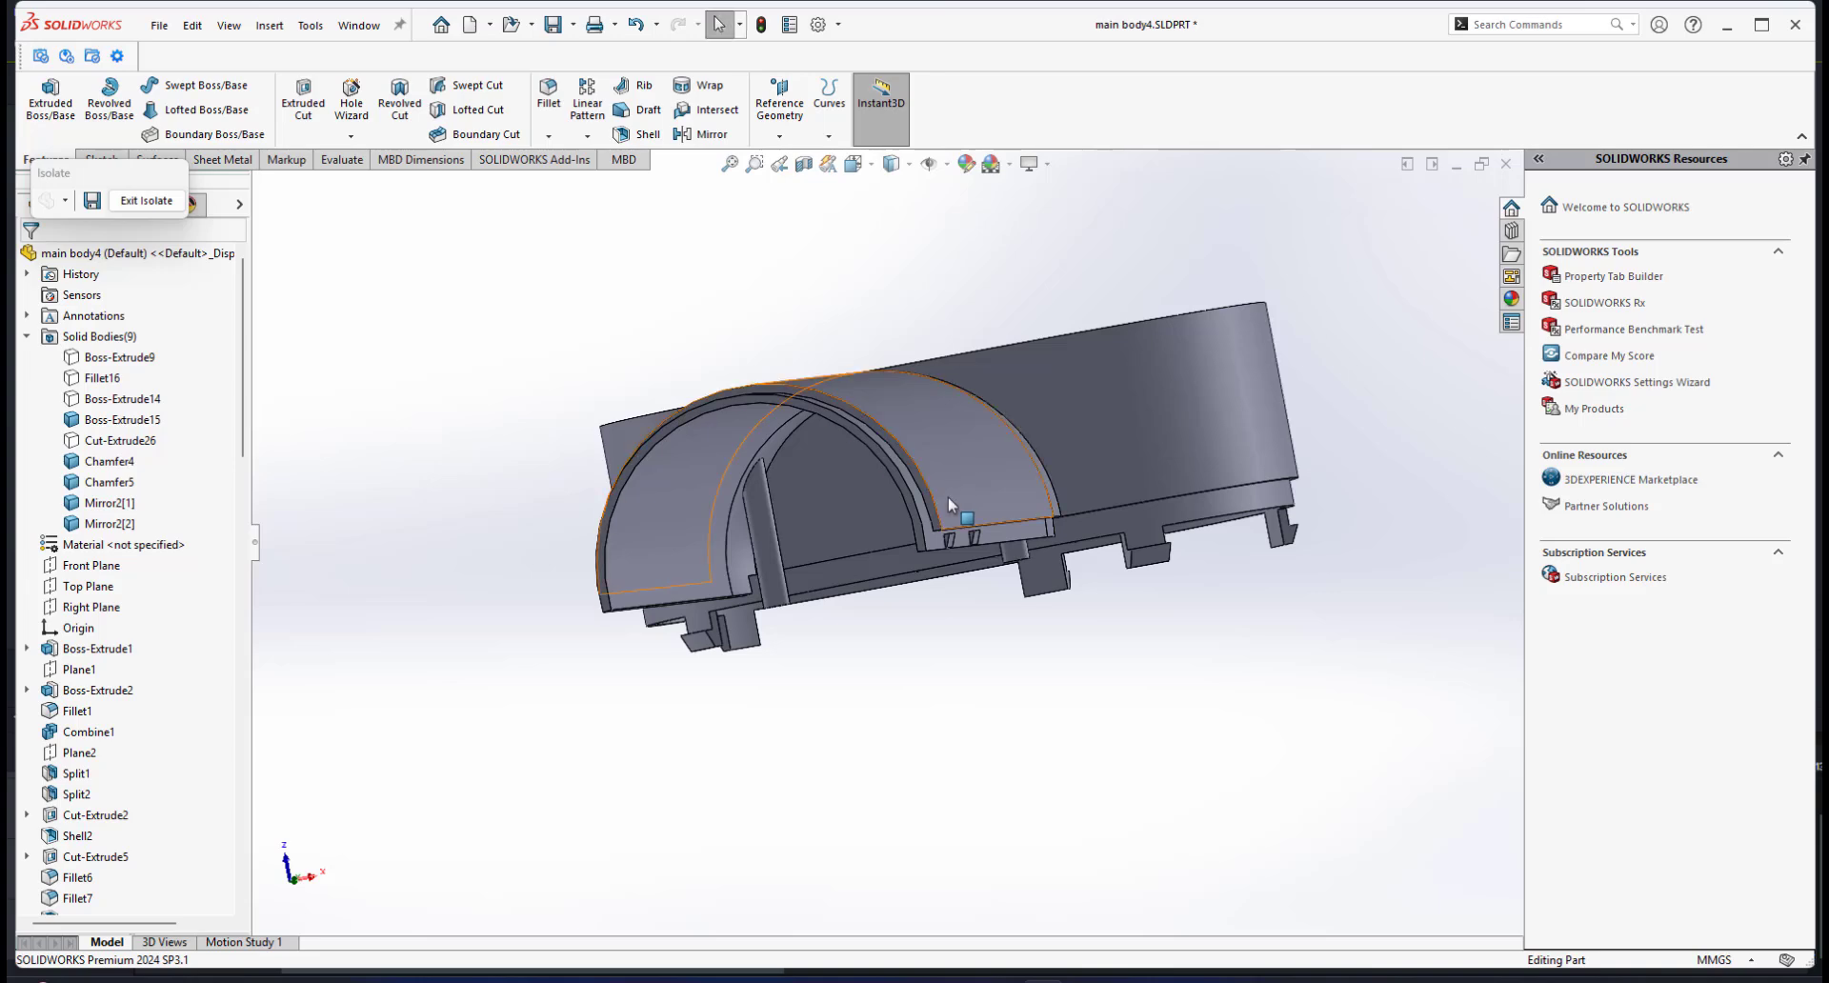
pyautogui.scroll(-3, 947, 496)
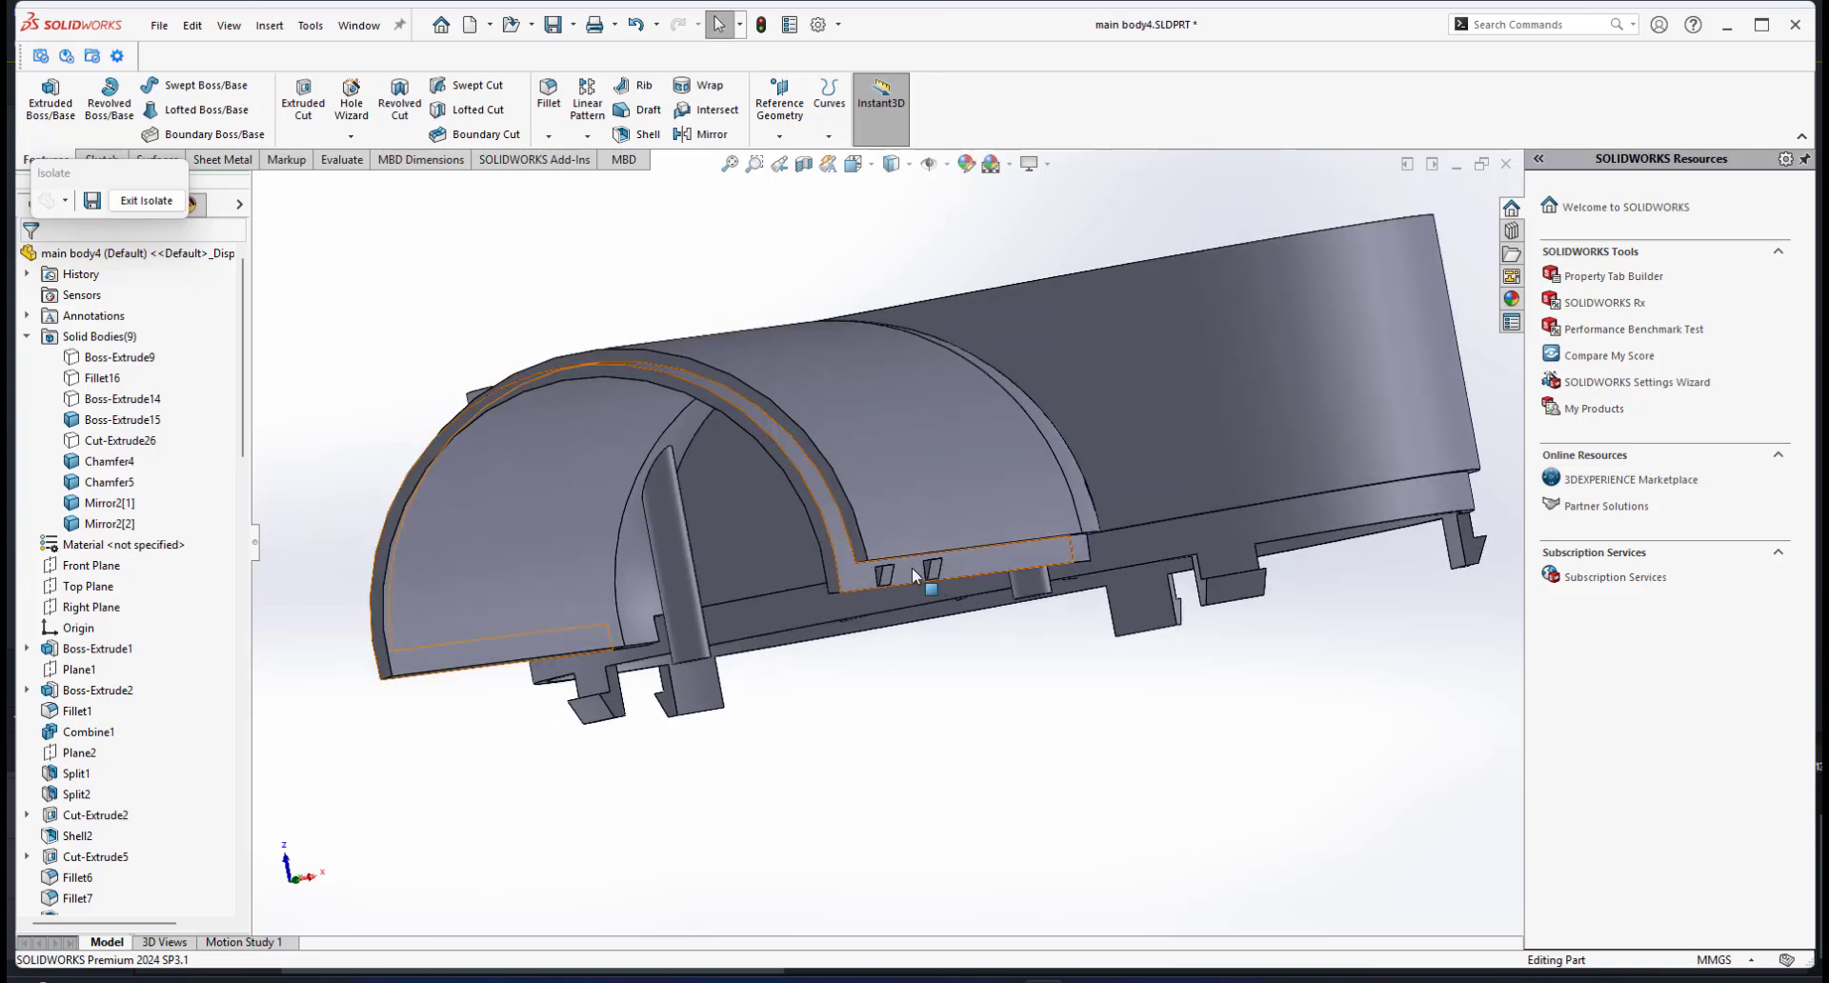
pyautogui.moveTo(911, 568); pyautogui.dragTo(959, 563, button='middle')
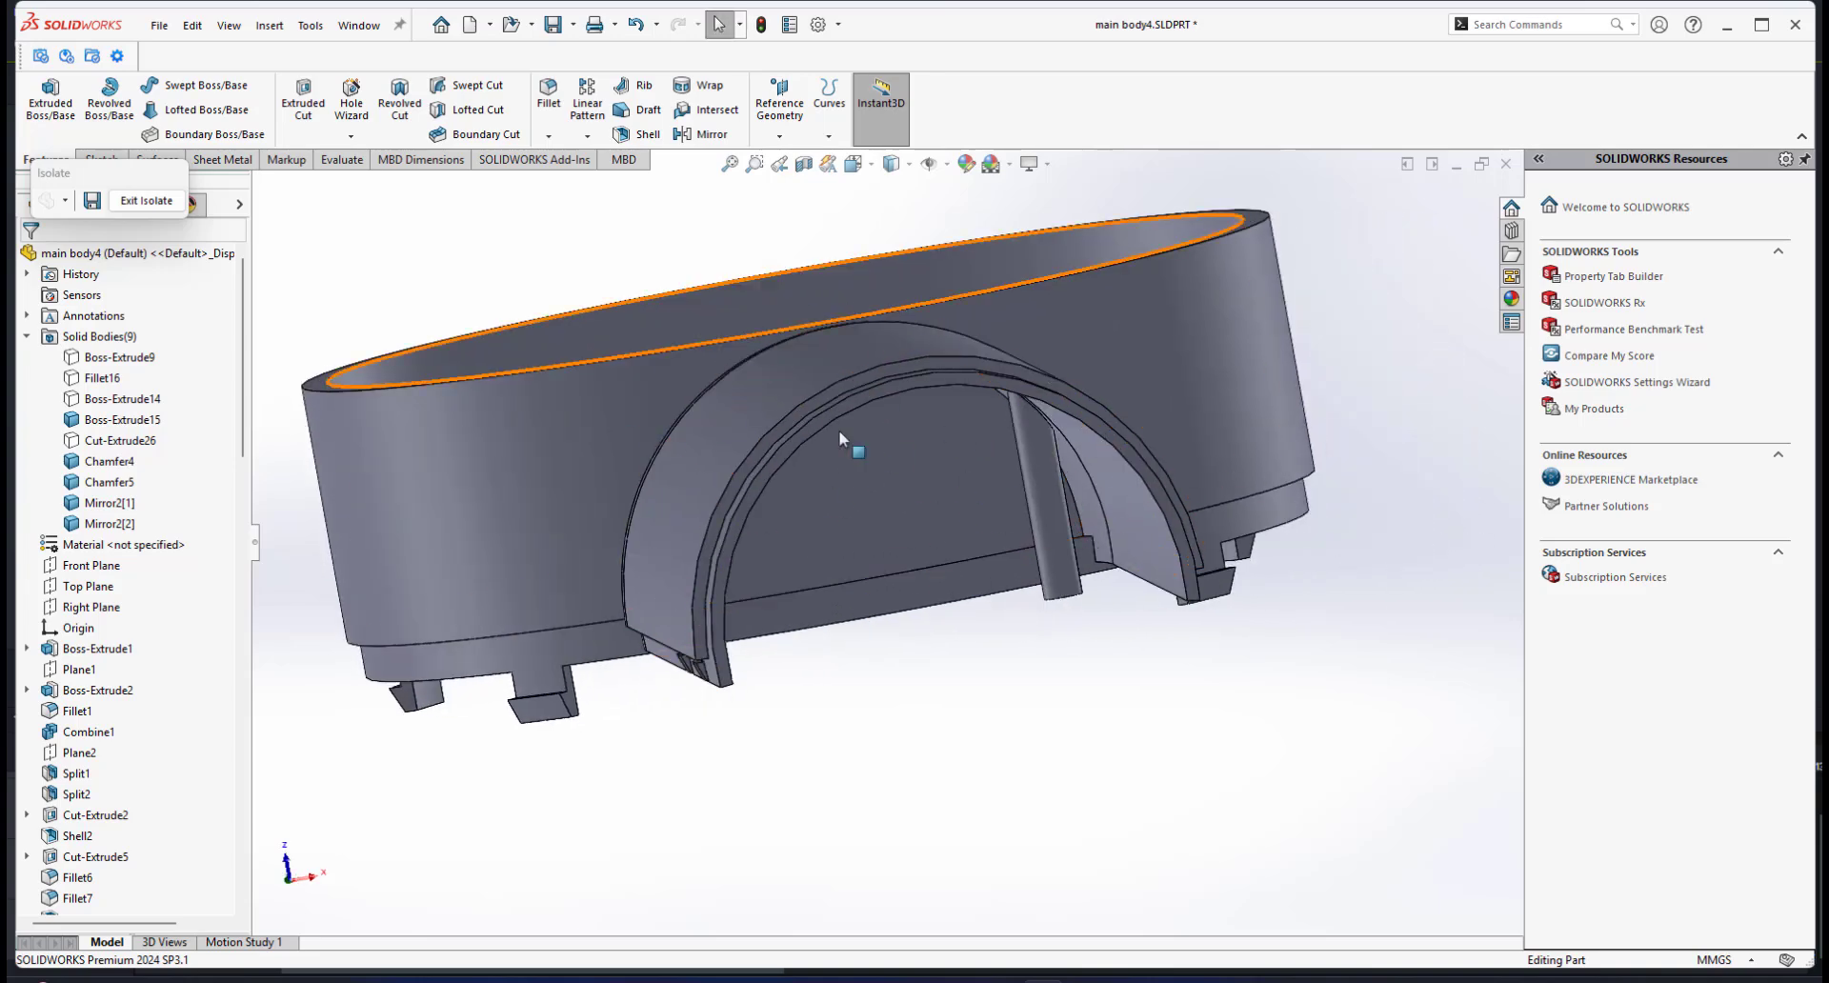
pyautogui.moveTo(711, 438)
pyautogui.mouseDown(button='middle')
pyautogui.moveTo(658, 437)
pyautogui.moveTo(732, 437)
pyautogui.mouseUp(button='middle')
pyautogui.scroll(5, 730, 438)
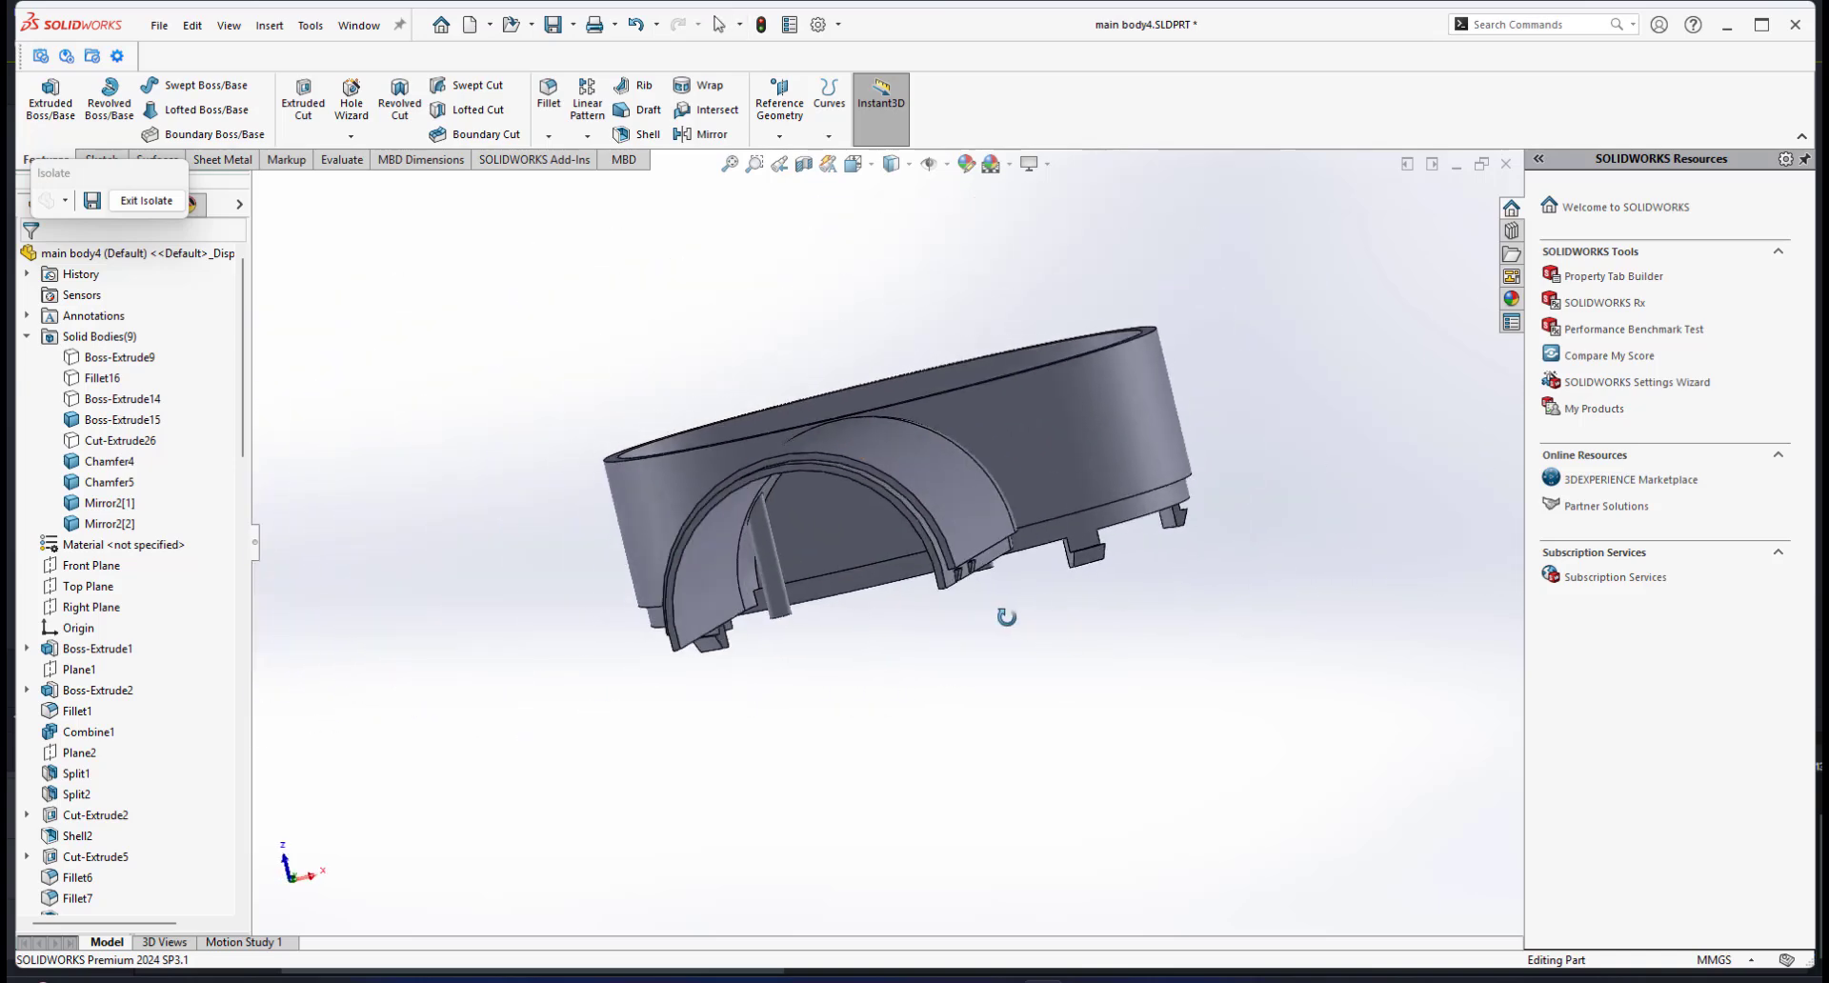
pyautogui.scroll(-5, 962, 583)
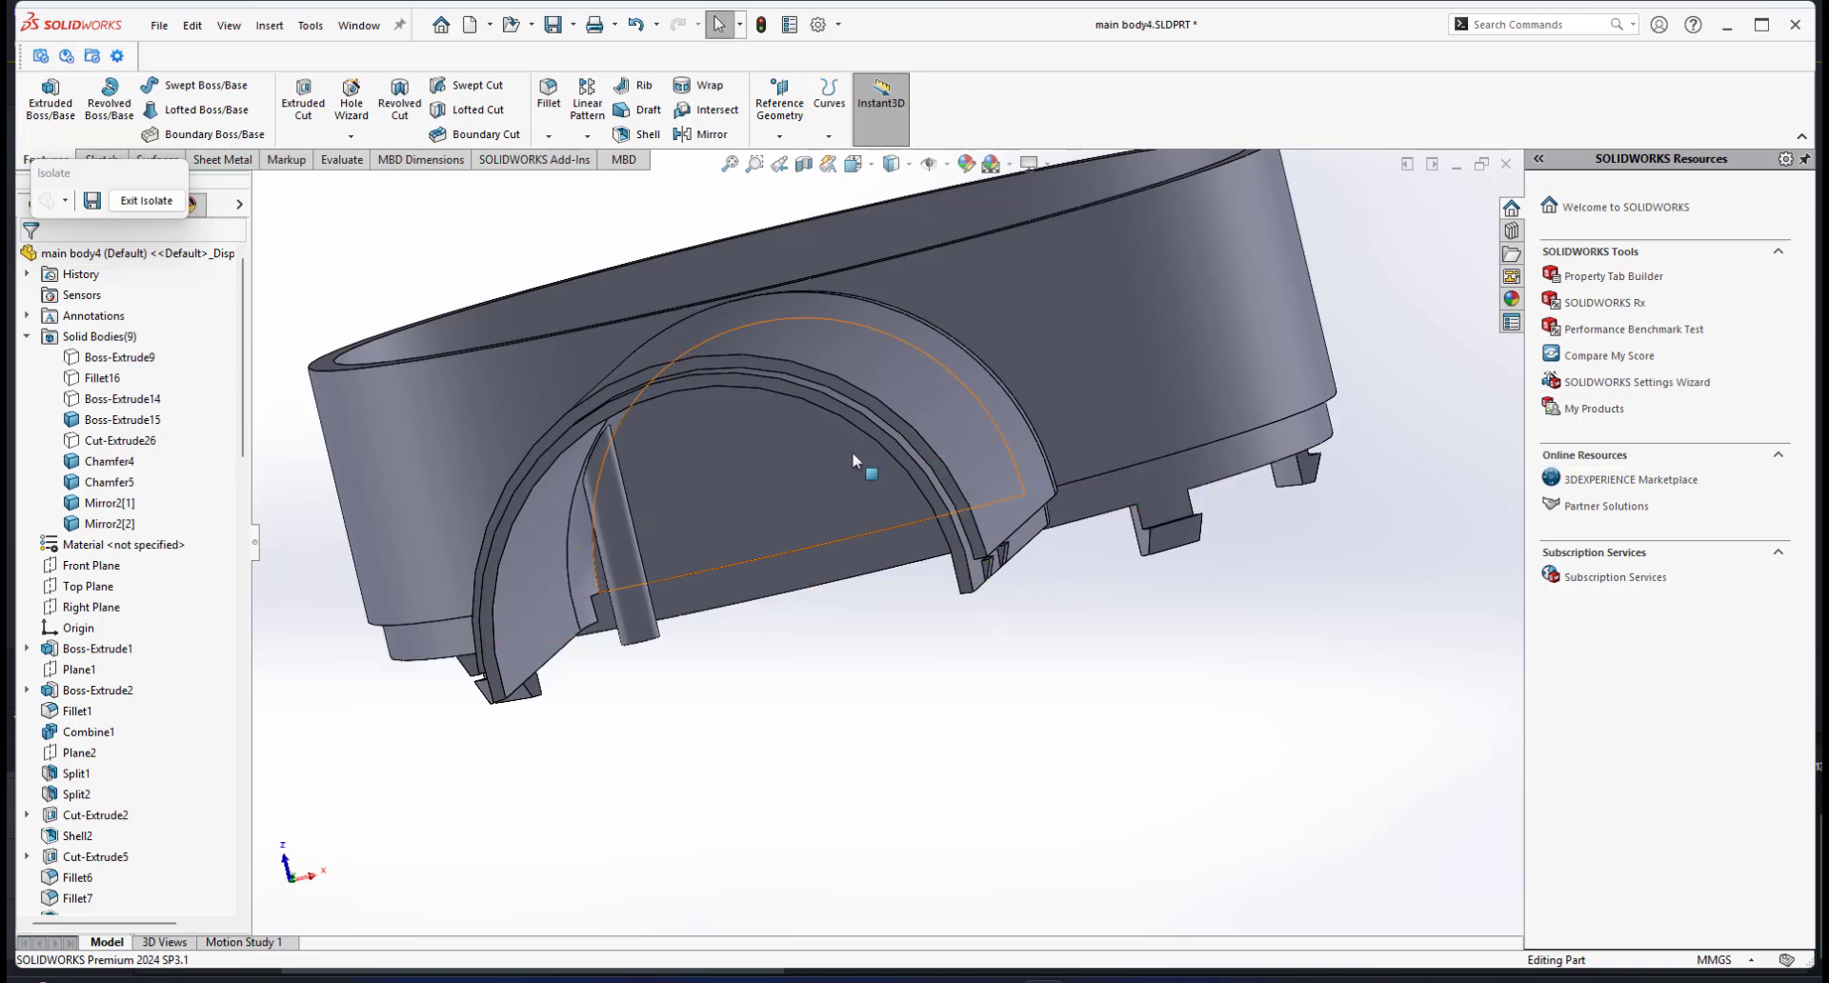
pyautogui.moveTo(852, 451); pyautogui.dragTo(818, 478, button='middle')
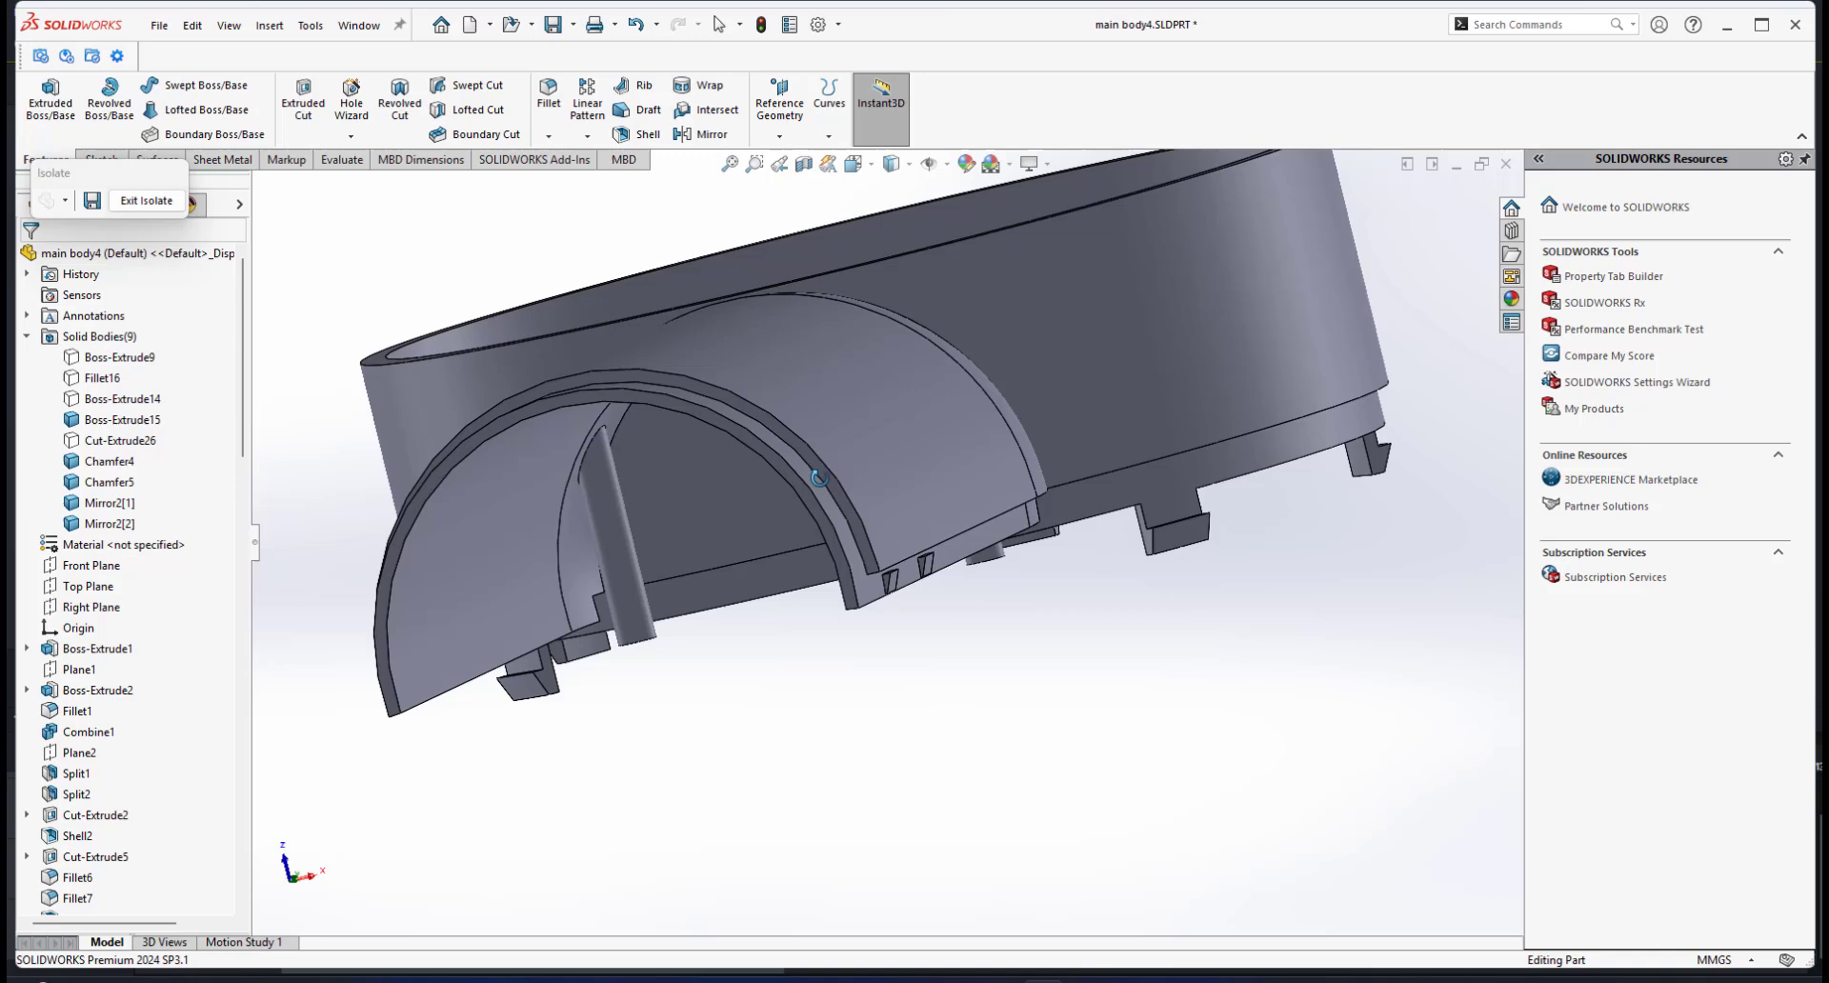
# Step: Start a Move/Copy Body feature with Copy enabled and select the original block bodies Chamfer5 and Chamfer4
pyautogui.click(267, 29)
pyautogui.moveTo(343, 102)
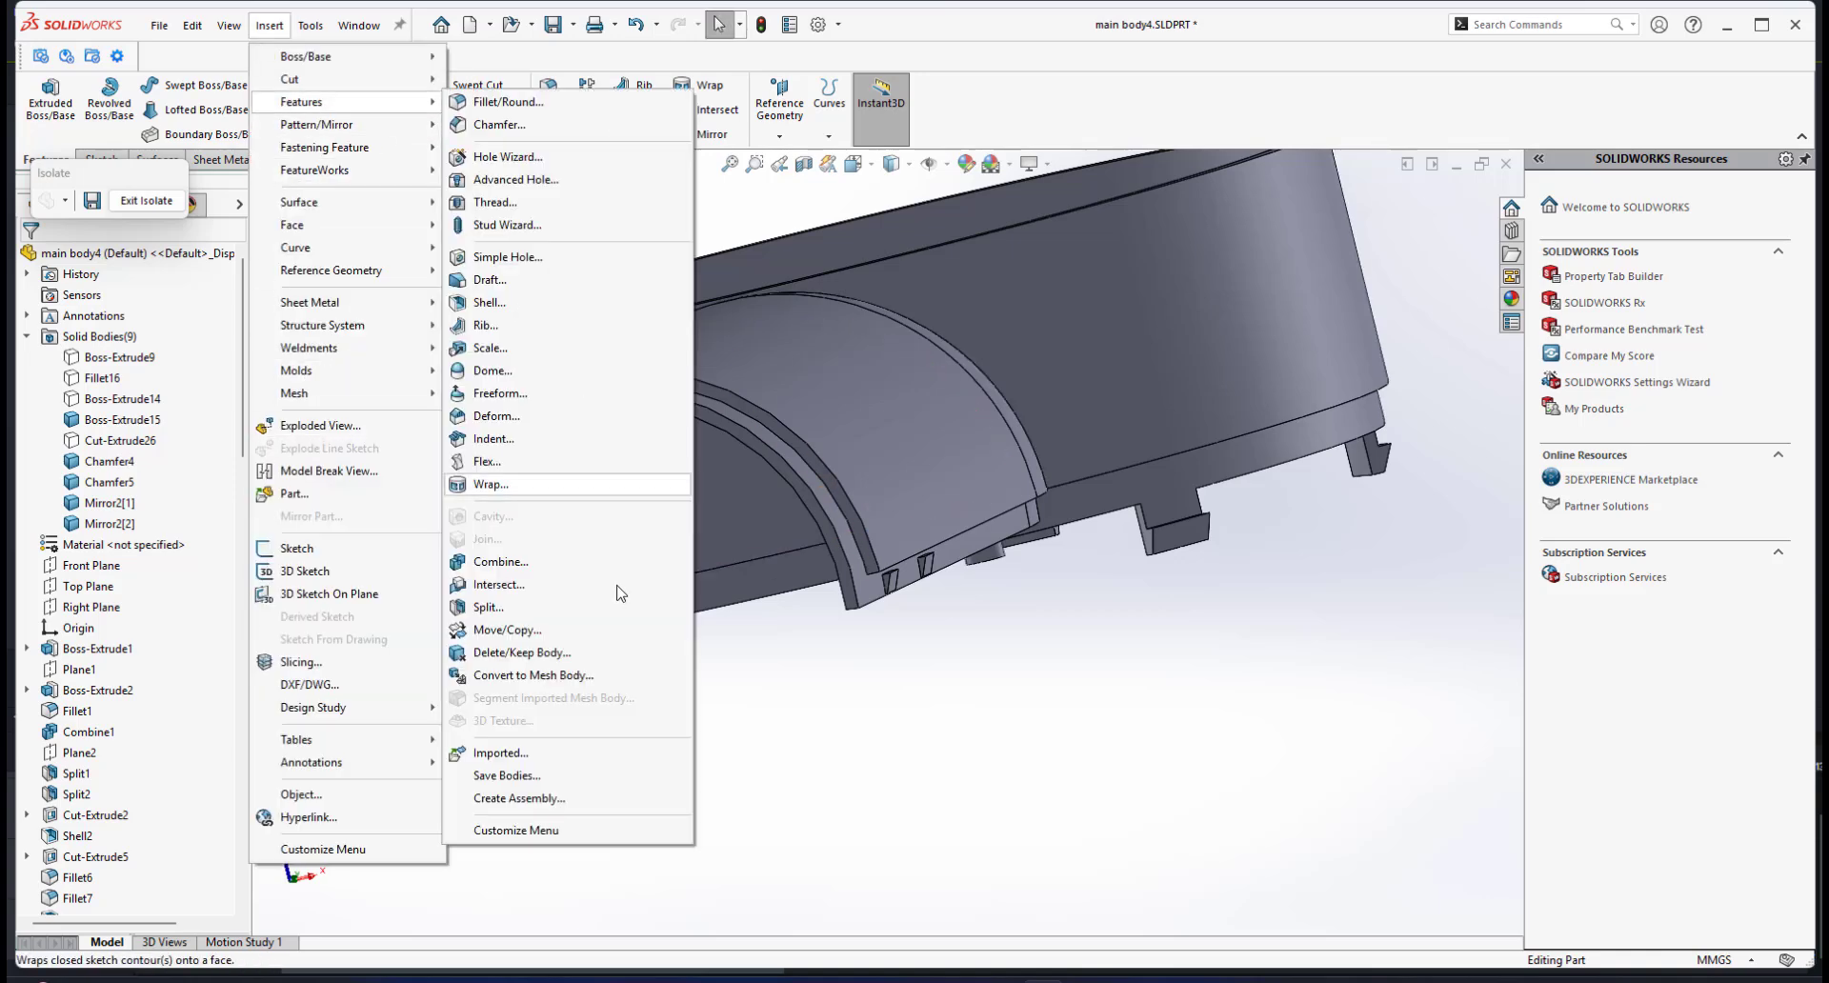
pyautogui.click(514, 629)
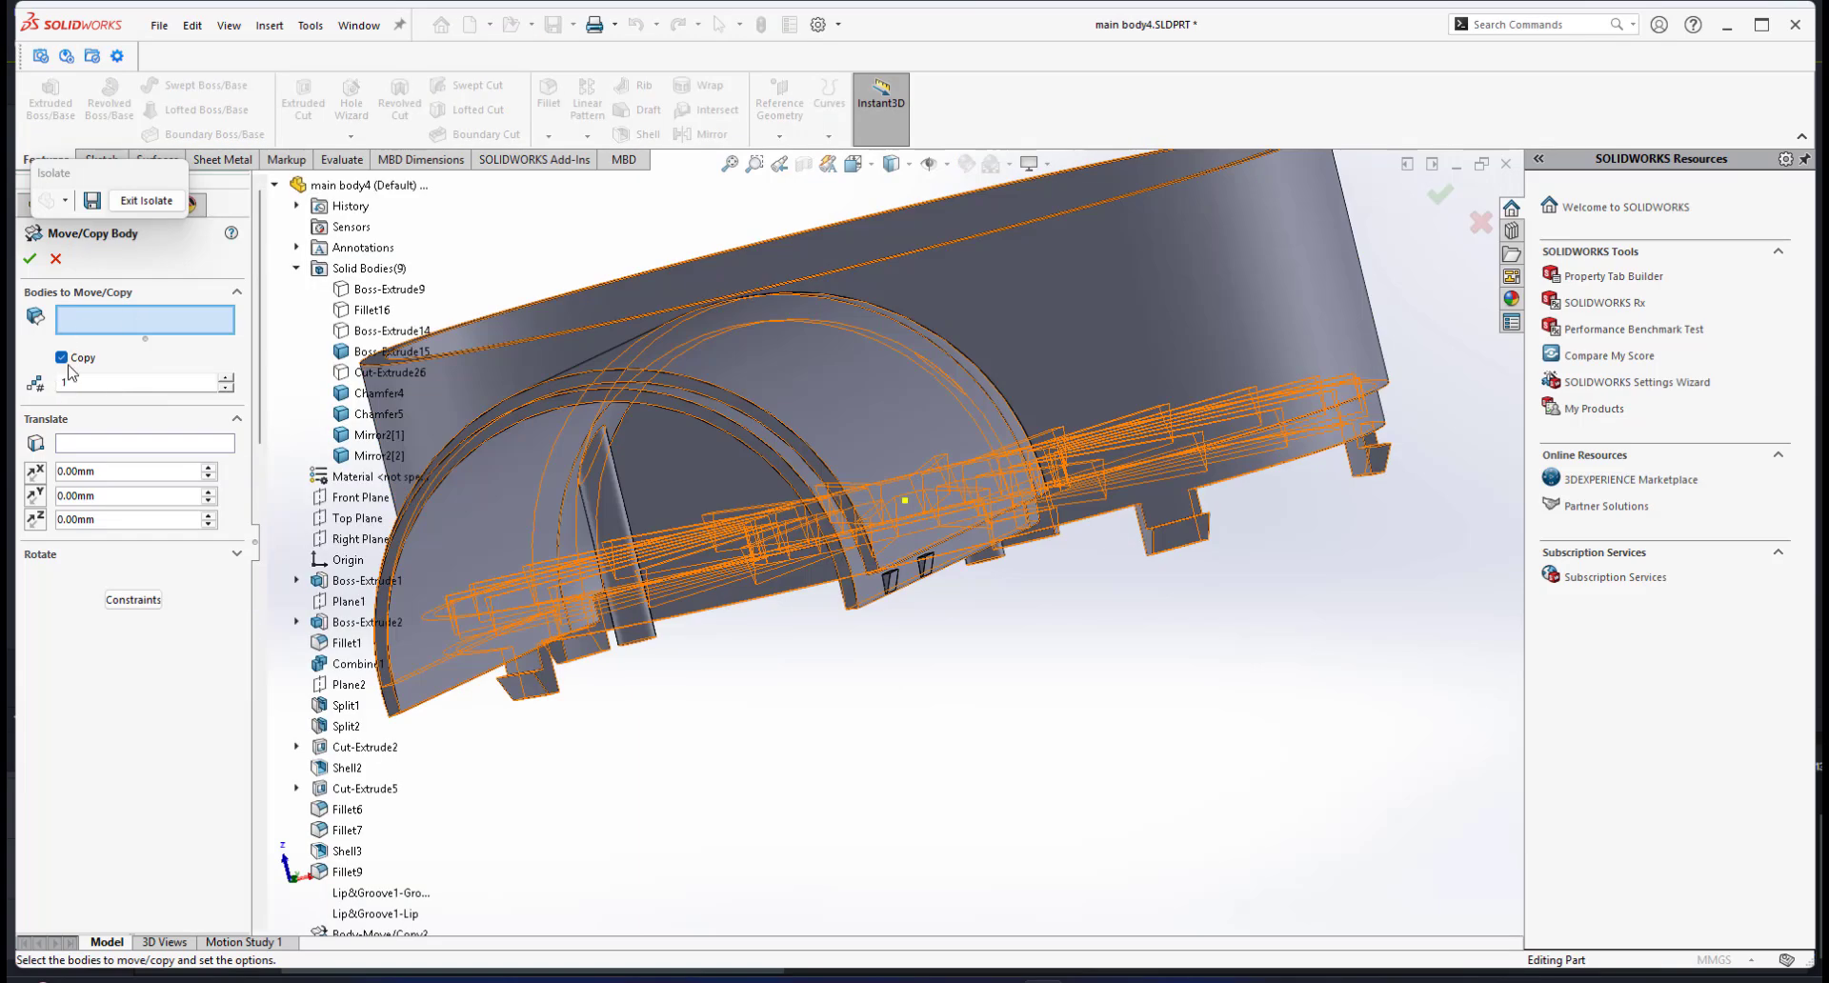
pyautogui.scroll(-3, 932, 592)
pyautogui.click(930, 568)
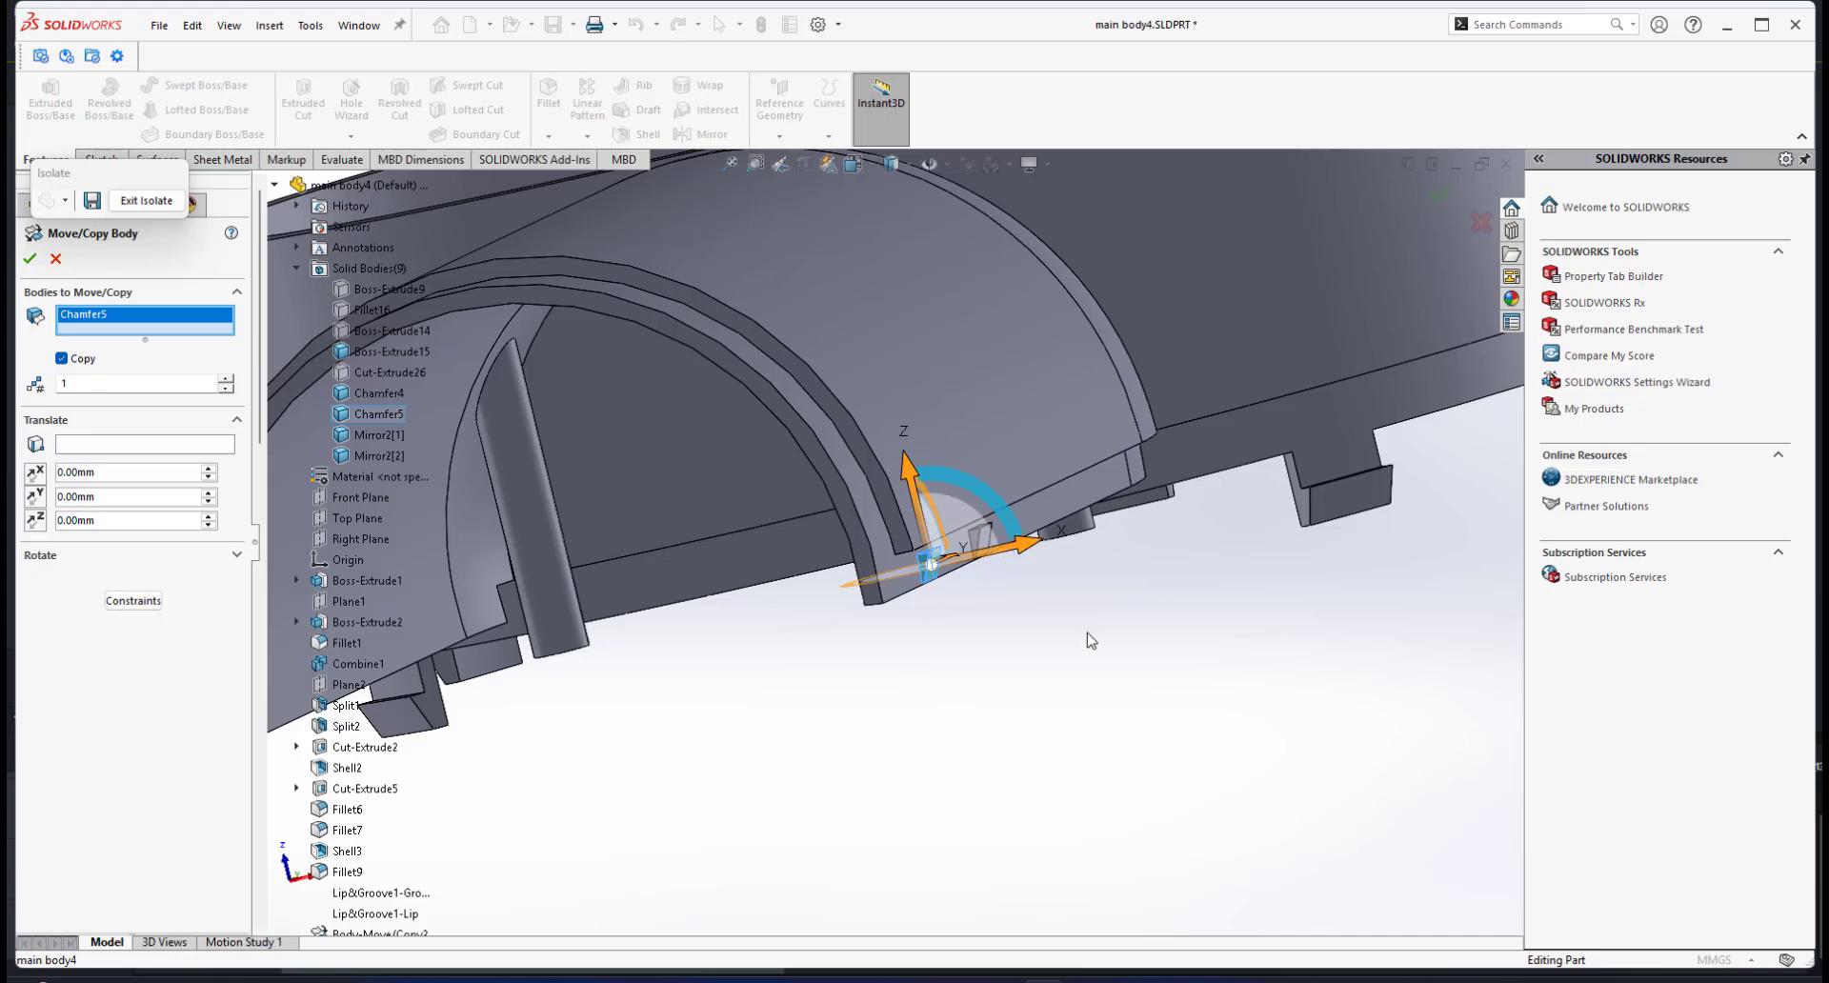
pyautogui.scroll(3, 1041, 625)
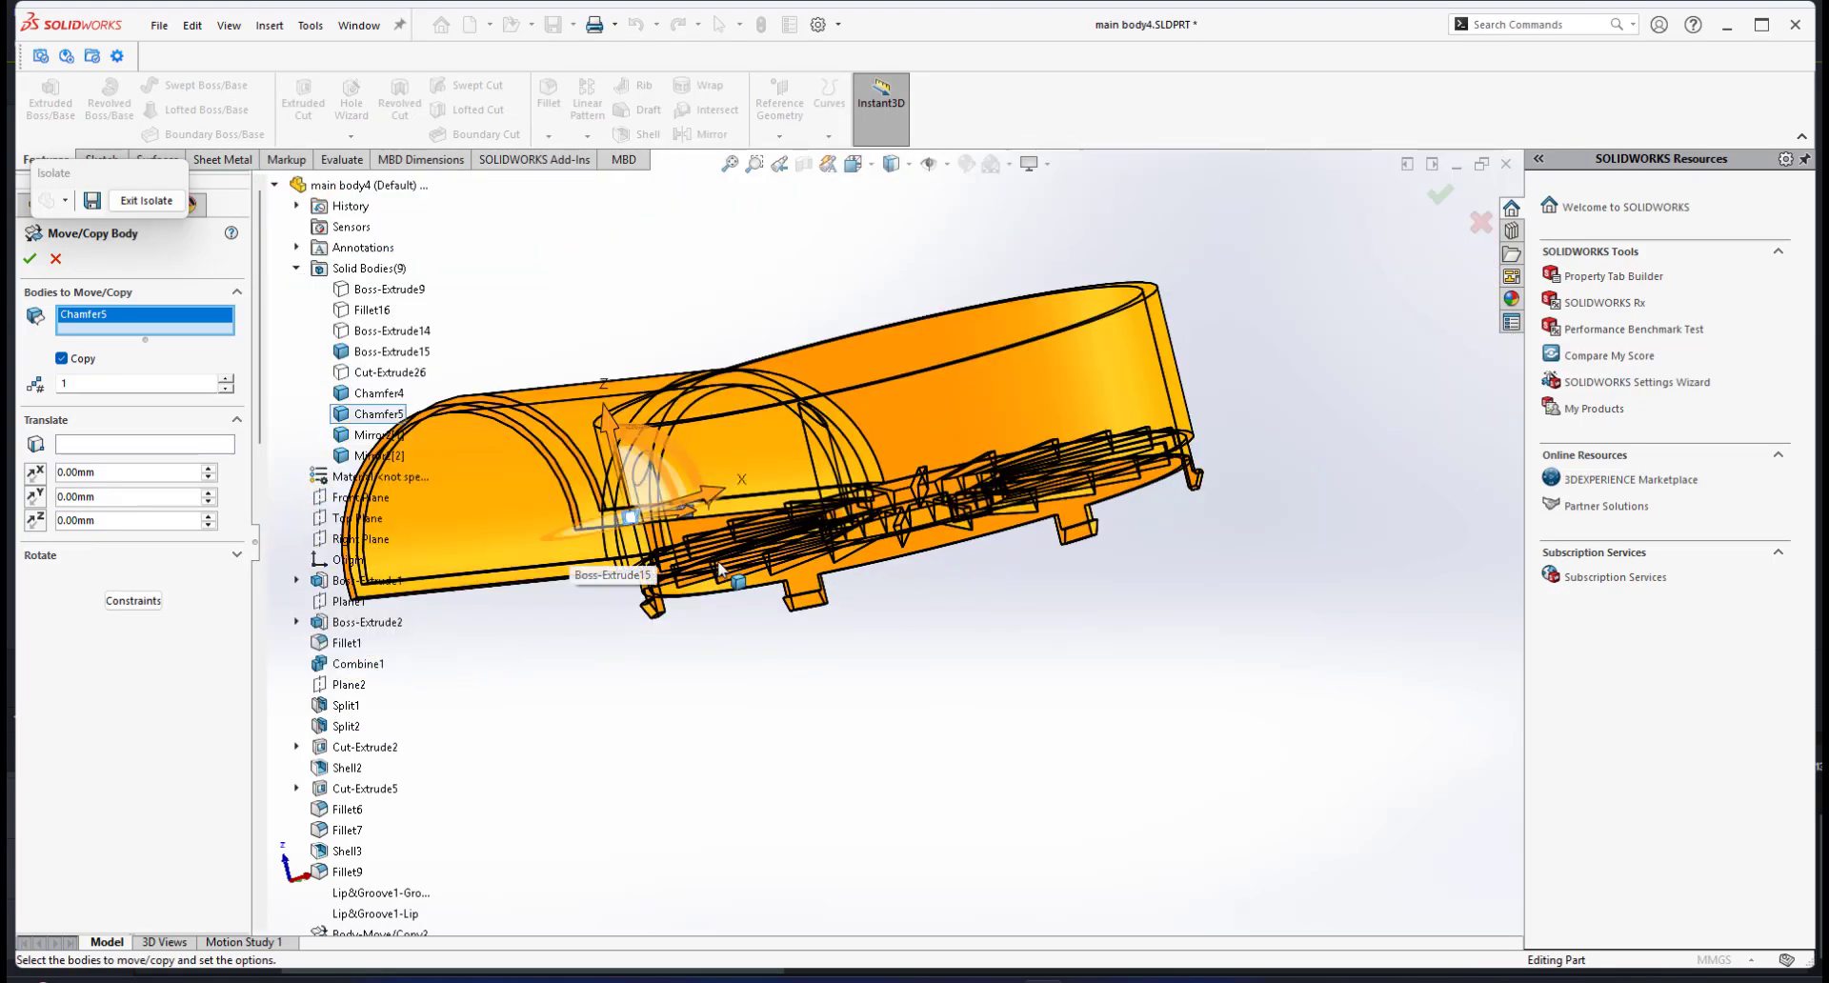
pyautogui.scroll(-2, 667, 489)
pyautogui.click(670, 452)
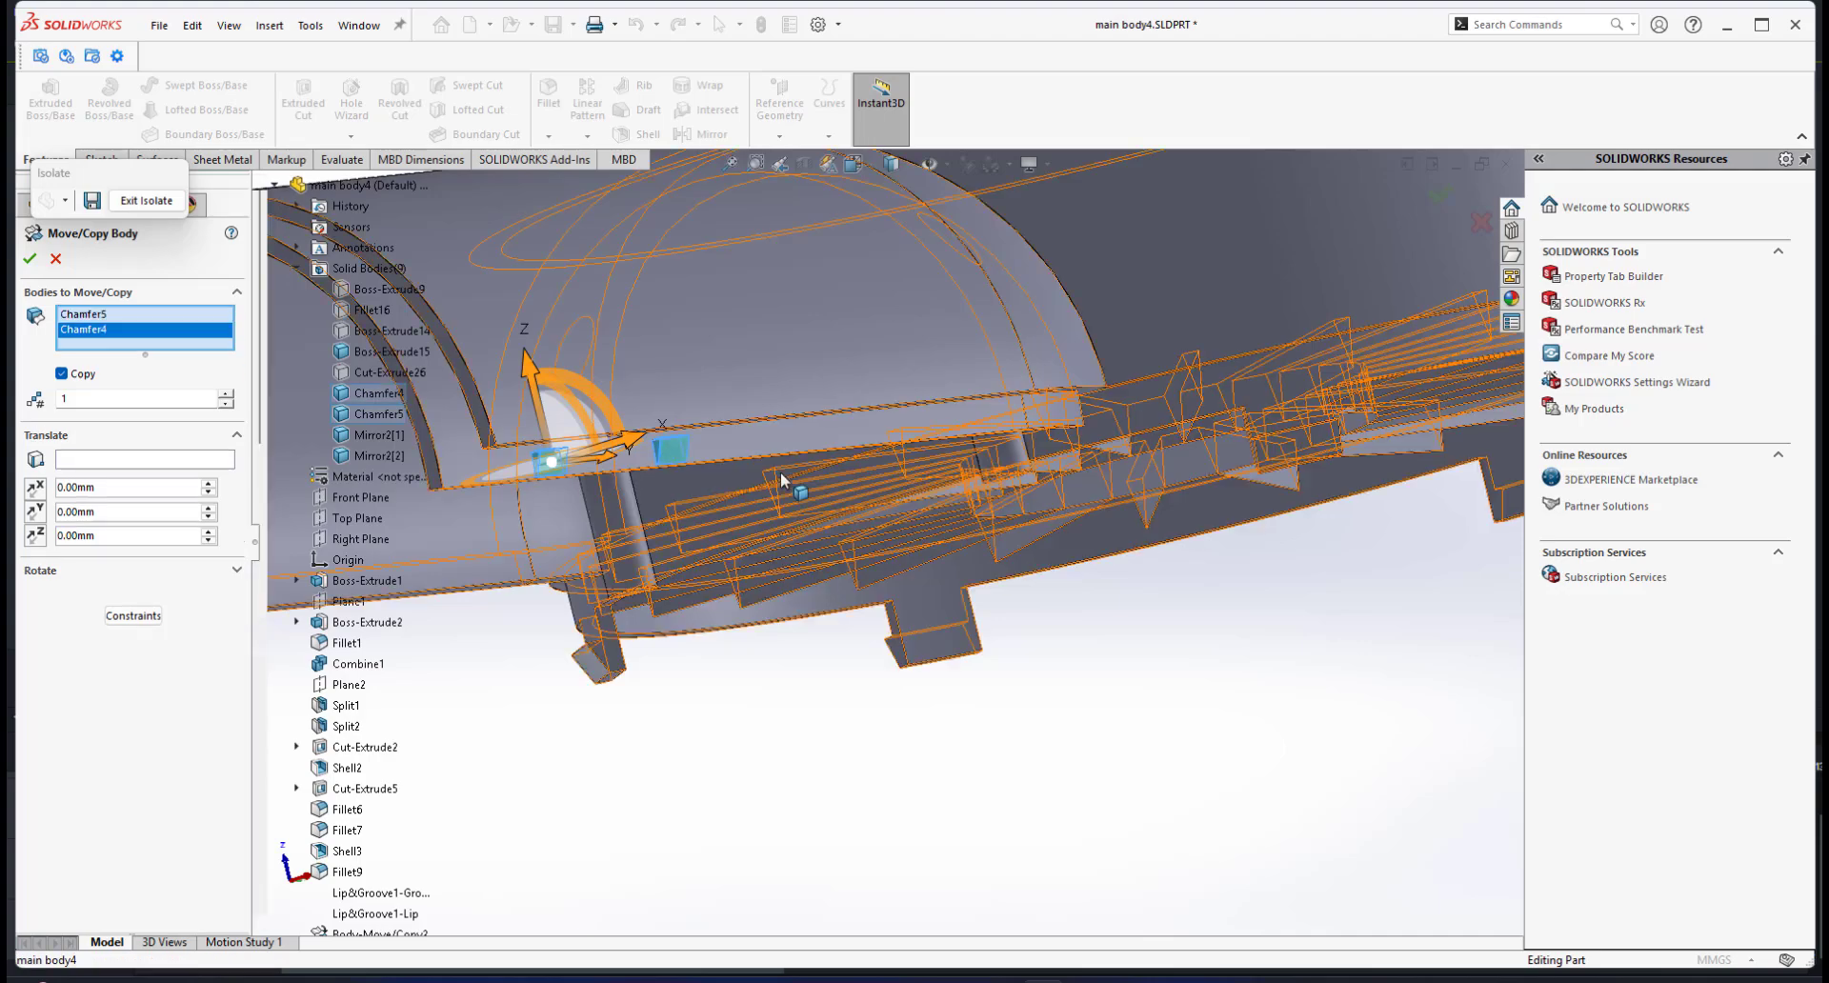
# Step: Add the mirrored blocks Mirror2[2] and Mirror2[1], and create one in-place copy of all four blocks without translation or rotation
pyautogui.scroll(3, 783, 474)
pyautogui.moveTo(751, 472); pyautogui.dragTo(885, 625, button='middle')
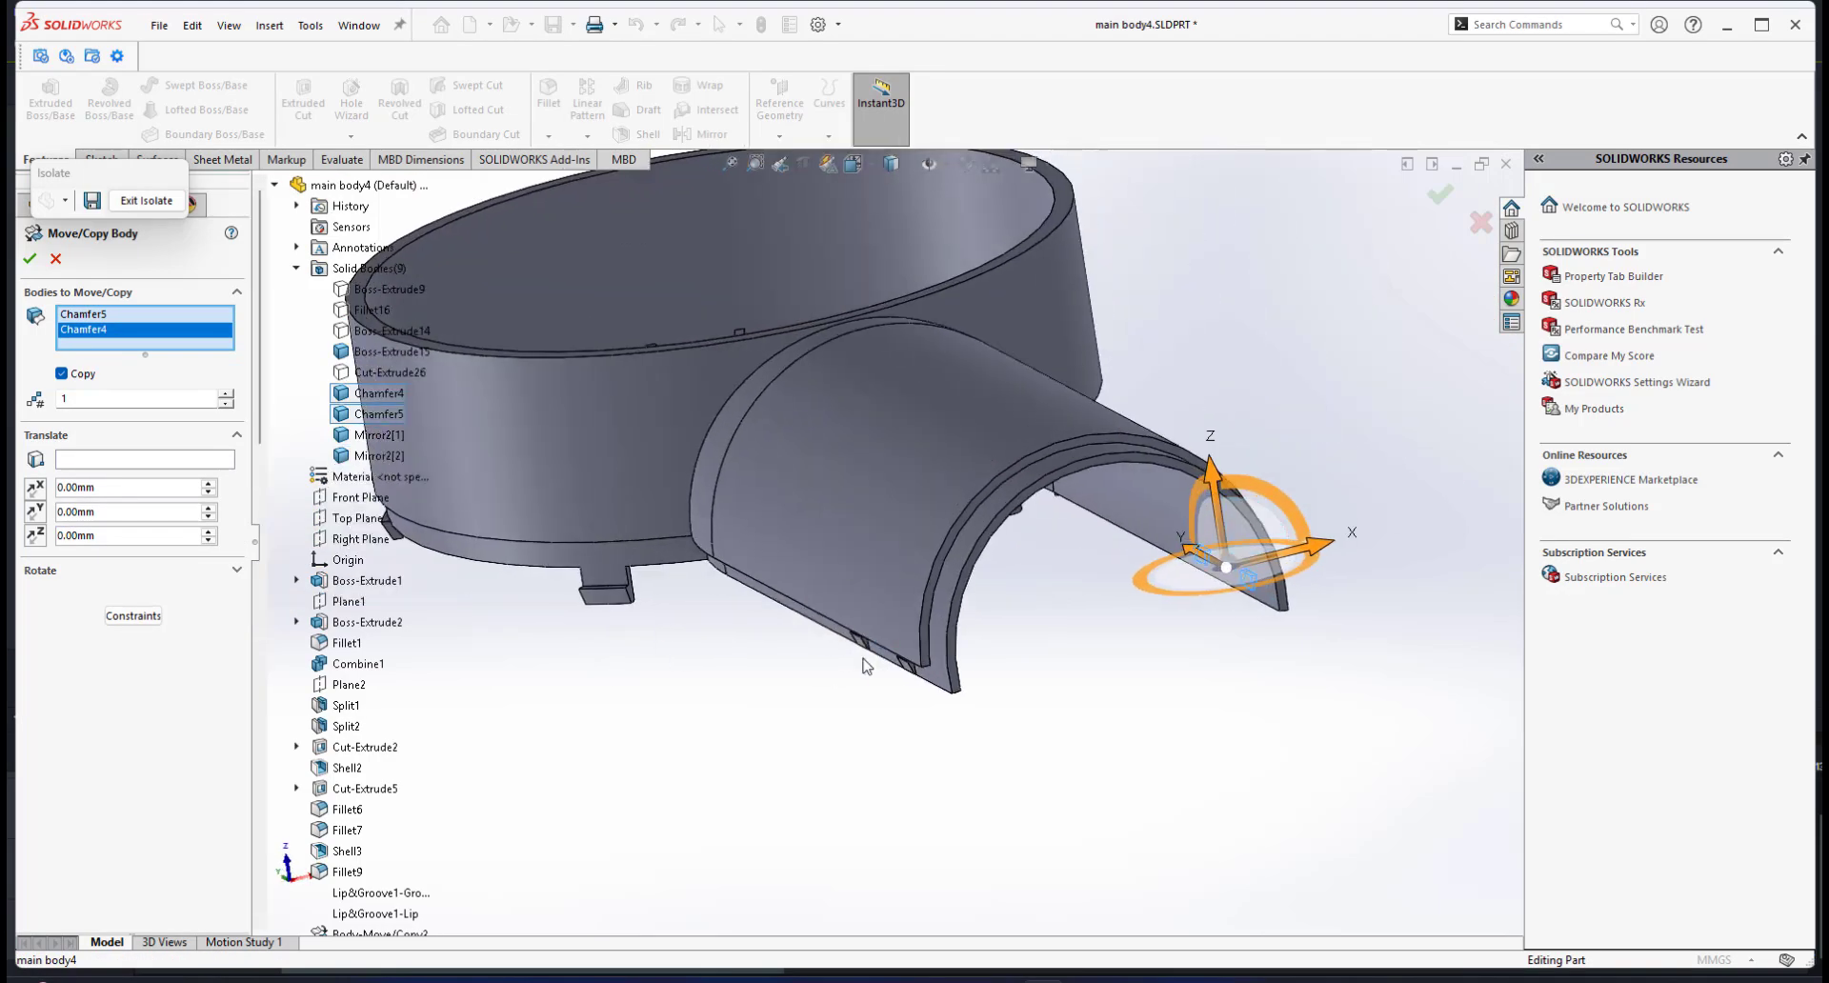
pyautogui.scroll(-5, 885, 626)
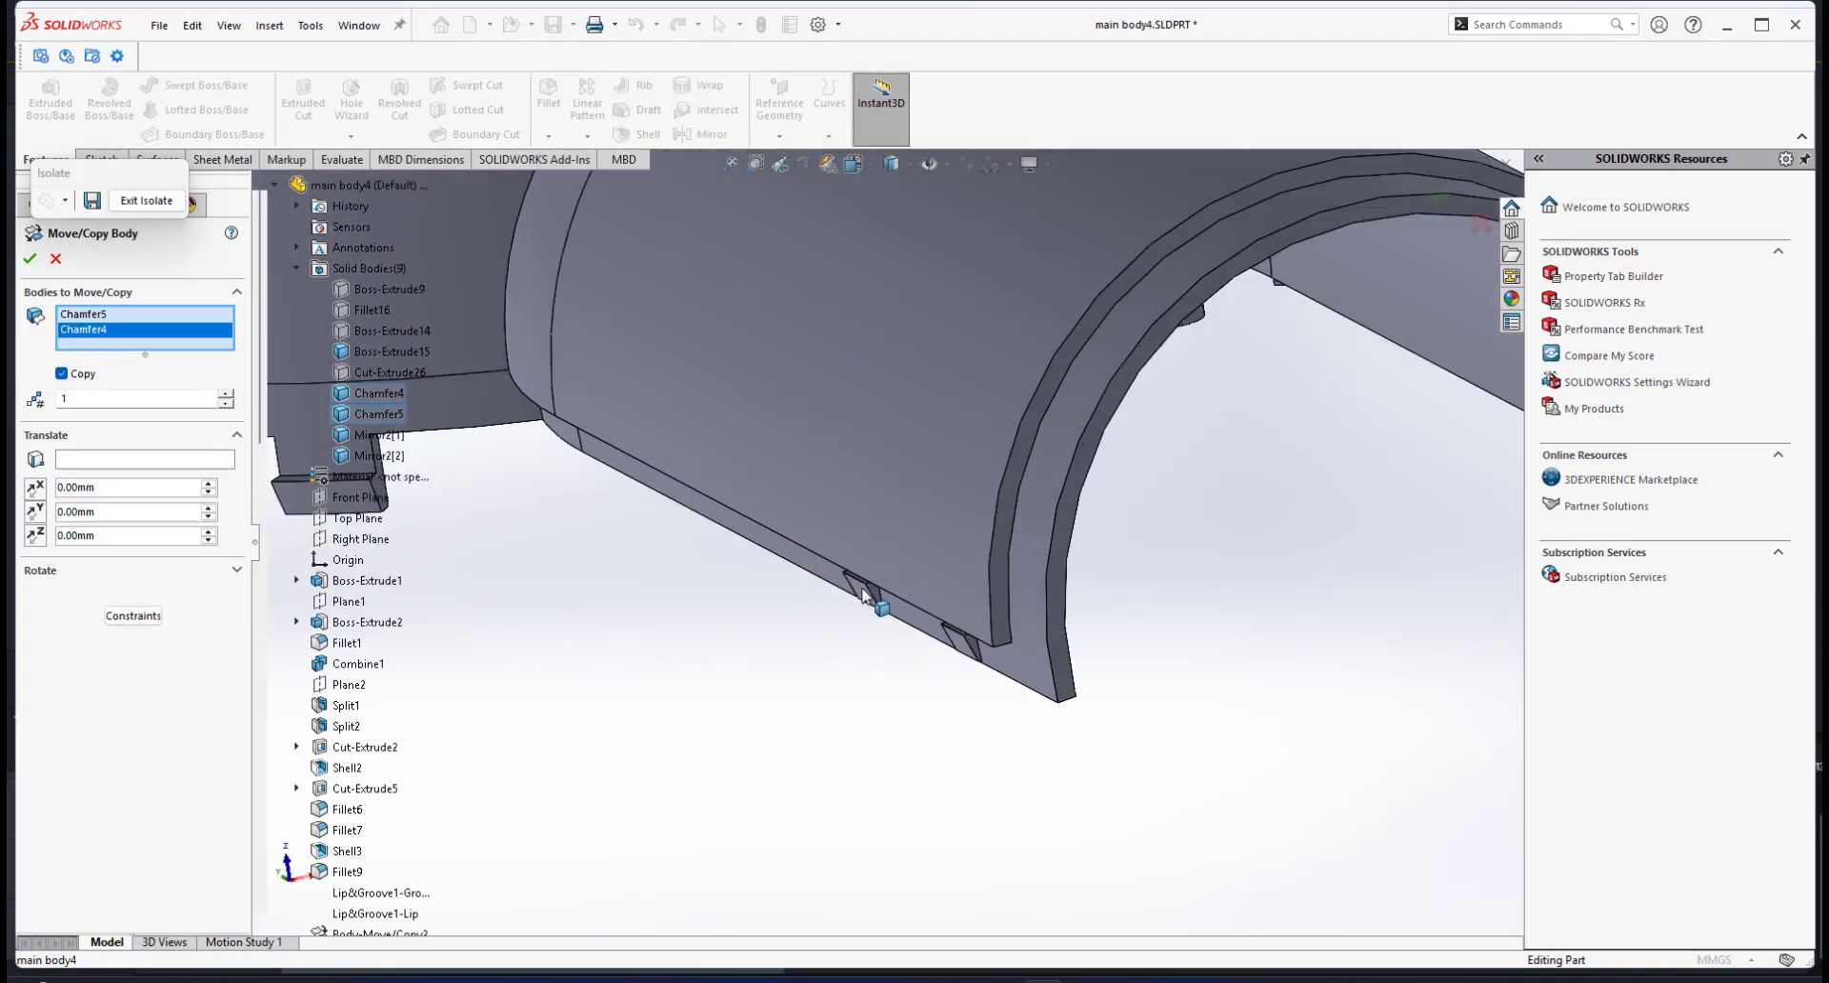
pyautogui.click(863, 595)
pyautogui.click(962, 642)
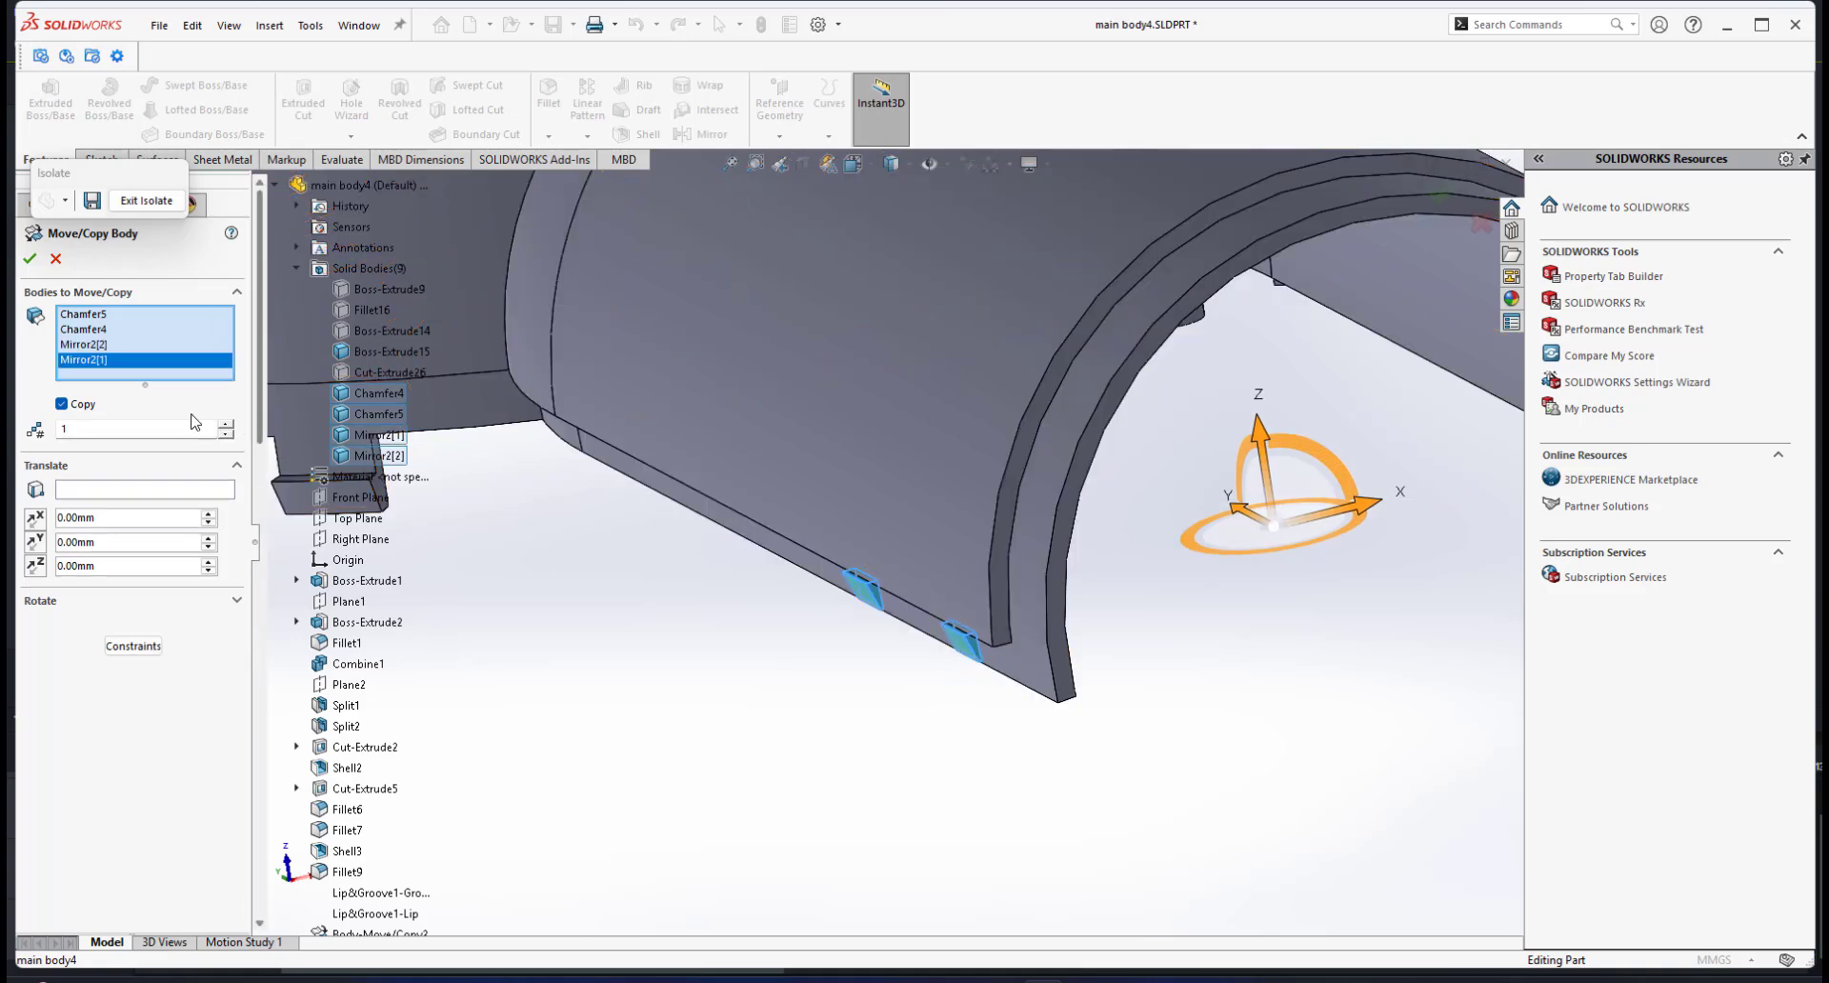
pyautogui.click(27, 256)
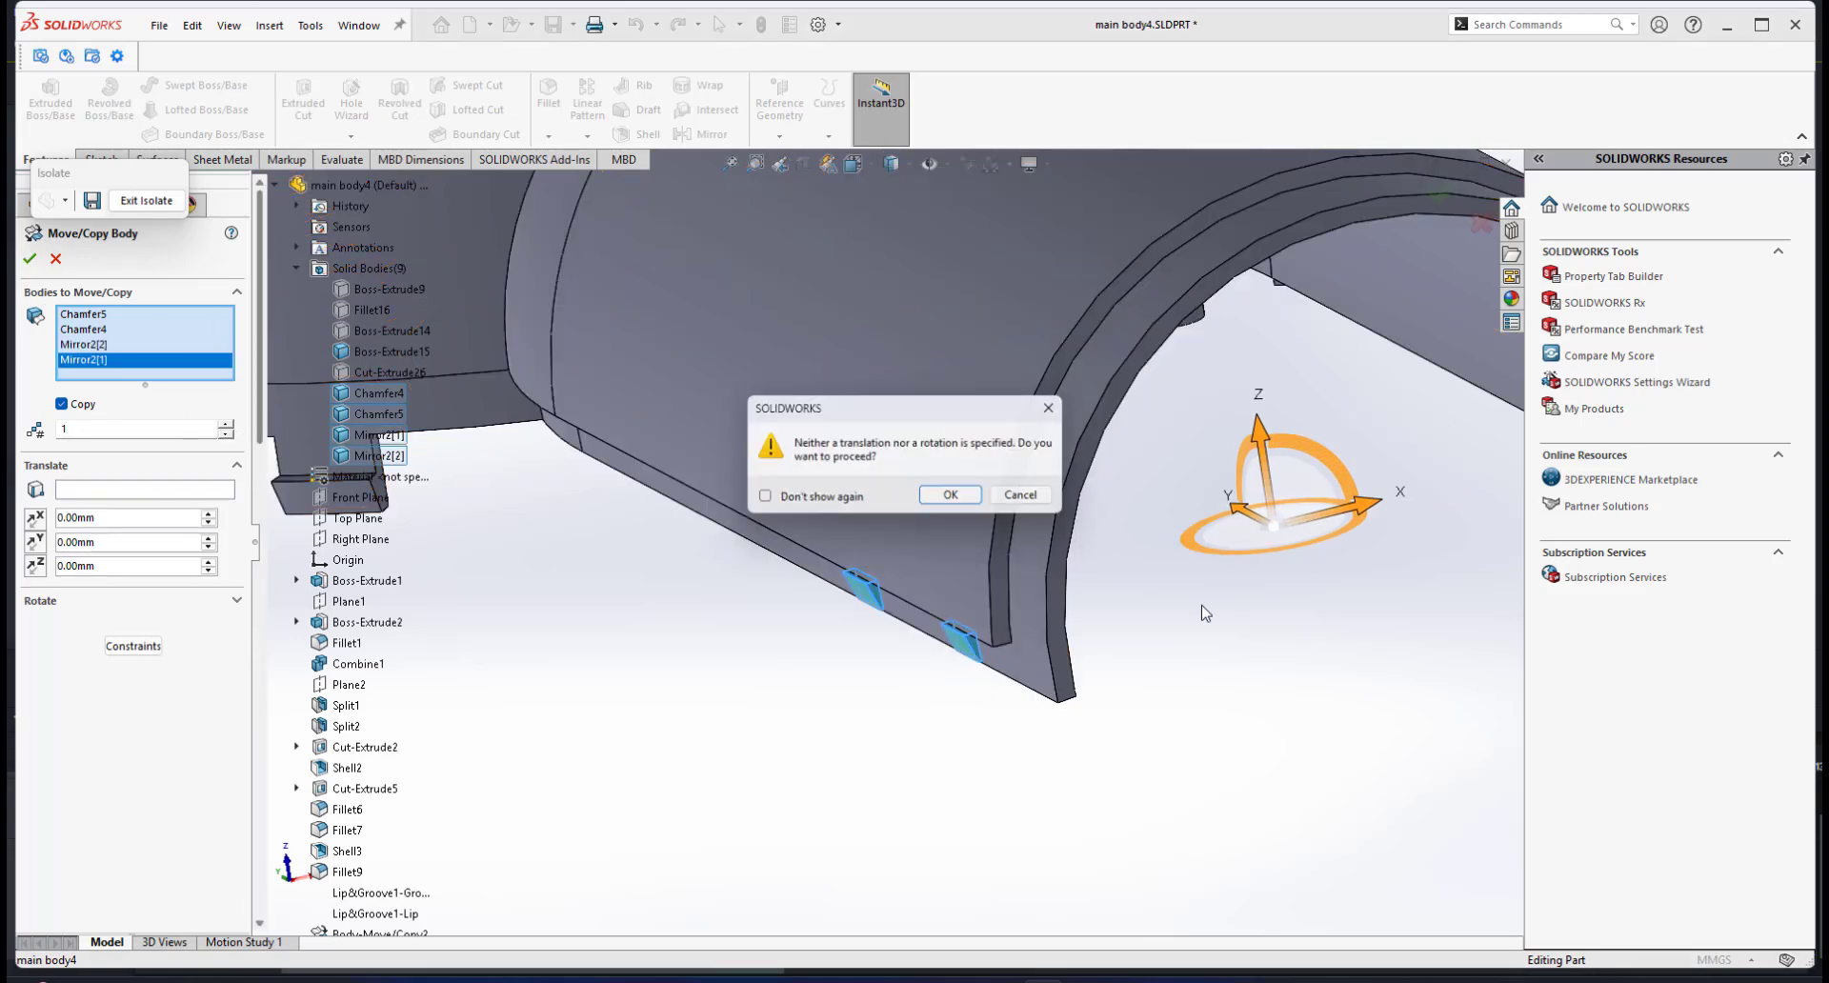
pyautogui.click(956, 500)
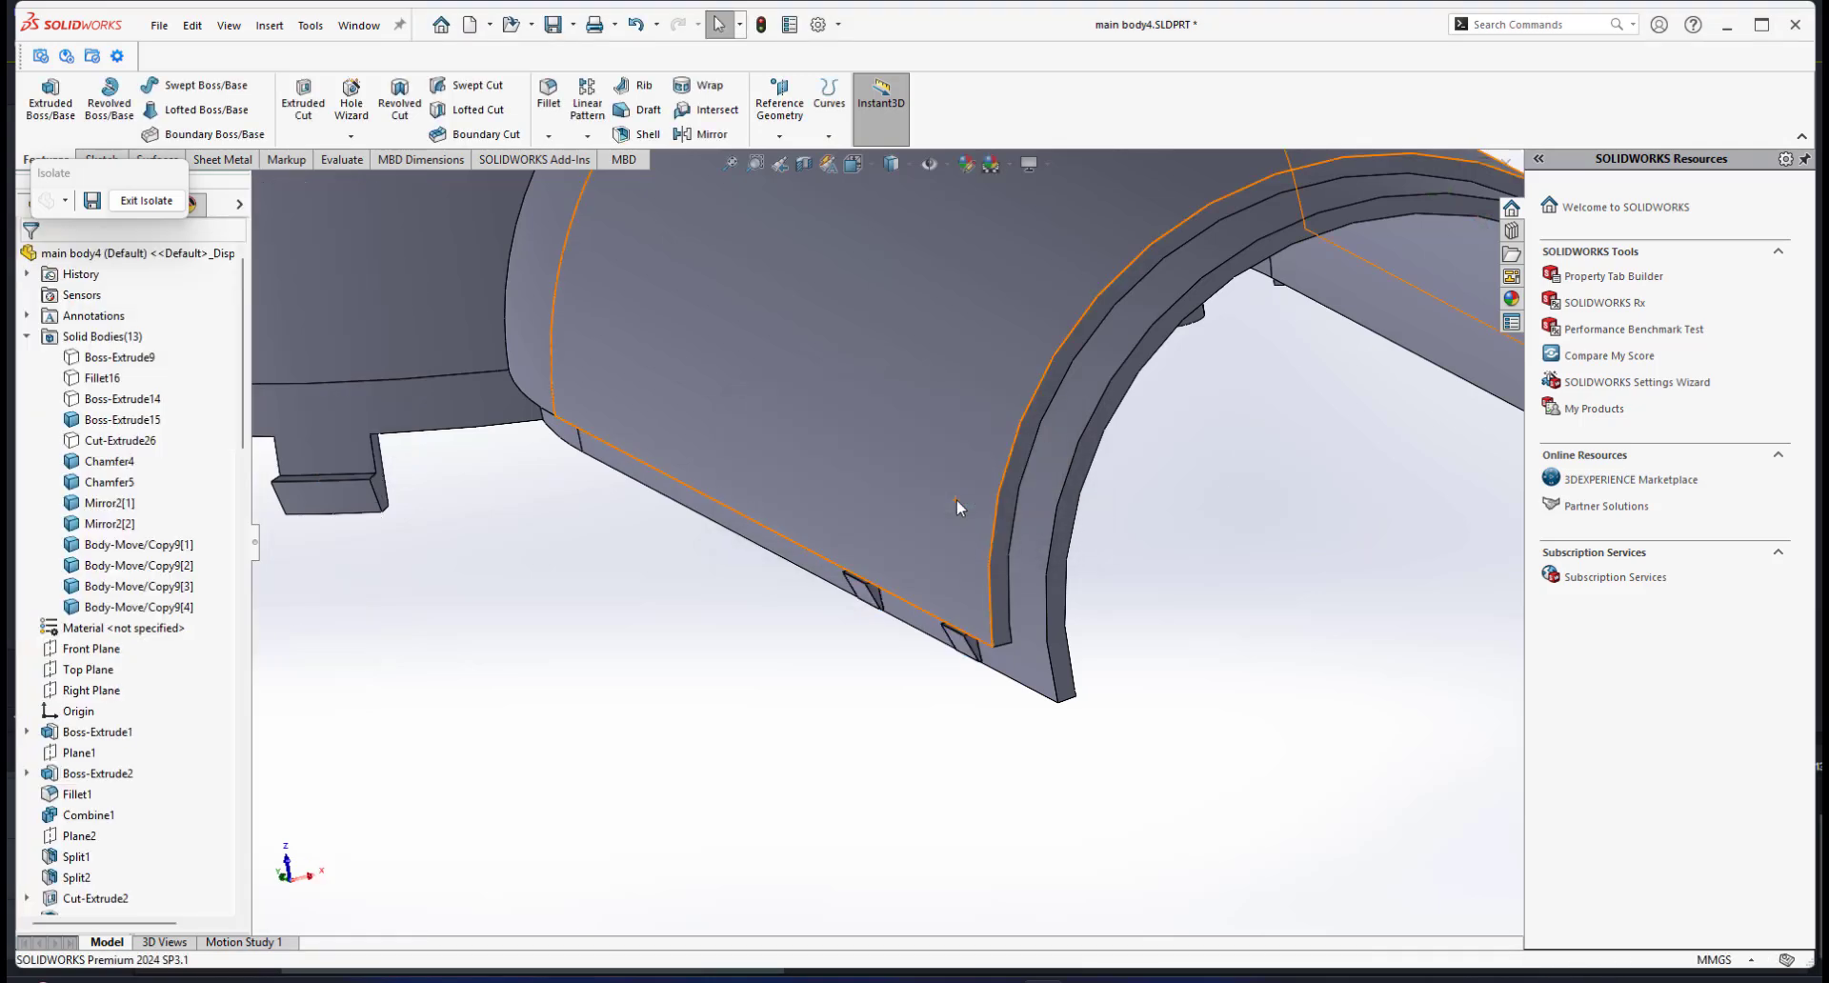
# Step: Leave the current isolation and isolate Boss-Extrude15 with the blocks Chamfer4, Chamfer5, Mirror2[1] and Mirror2[2]
pyautogui.scroll(6, 956, 500)
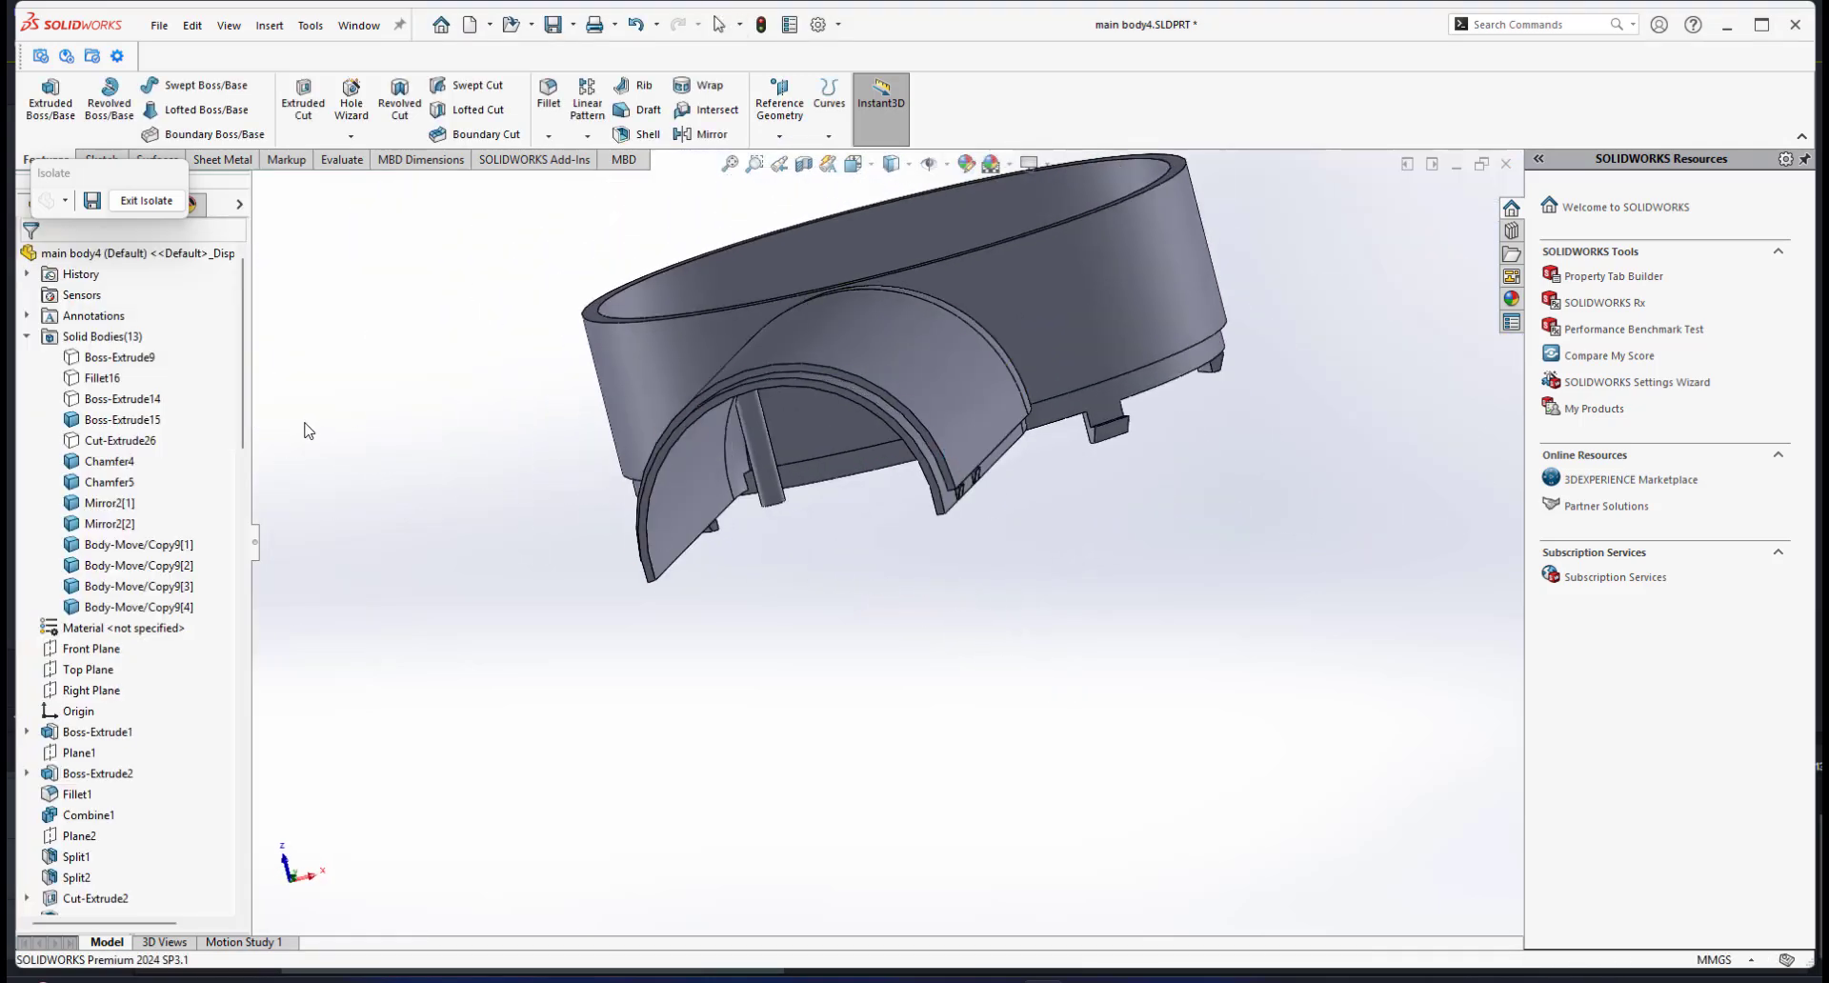
pyautogui.click(138, 202)
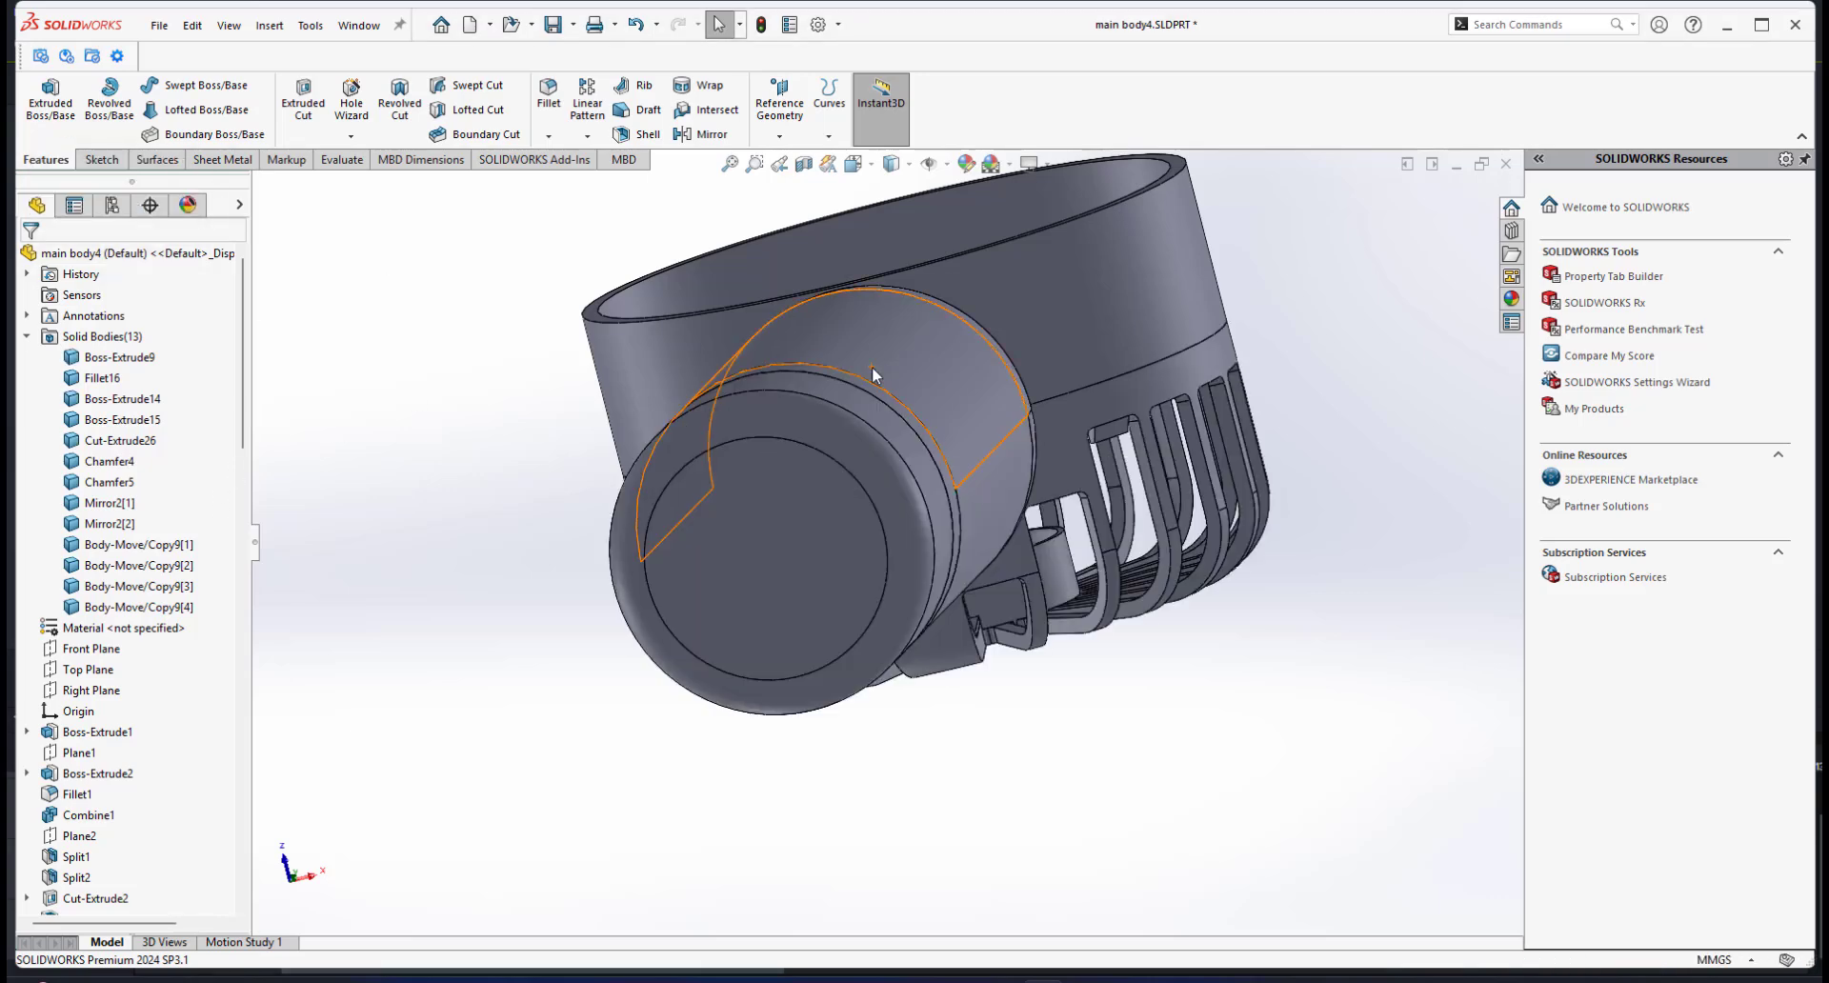
pyautogui.scroll(3, 764, 516)
pyautogui.scroll(-2, 765, 517)
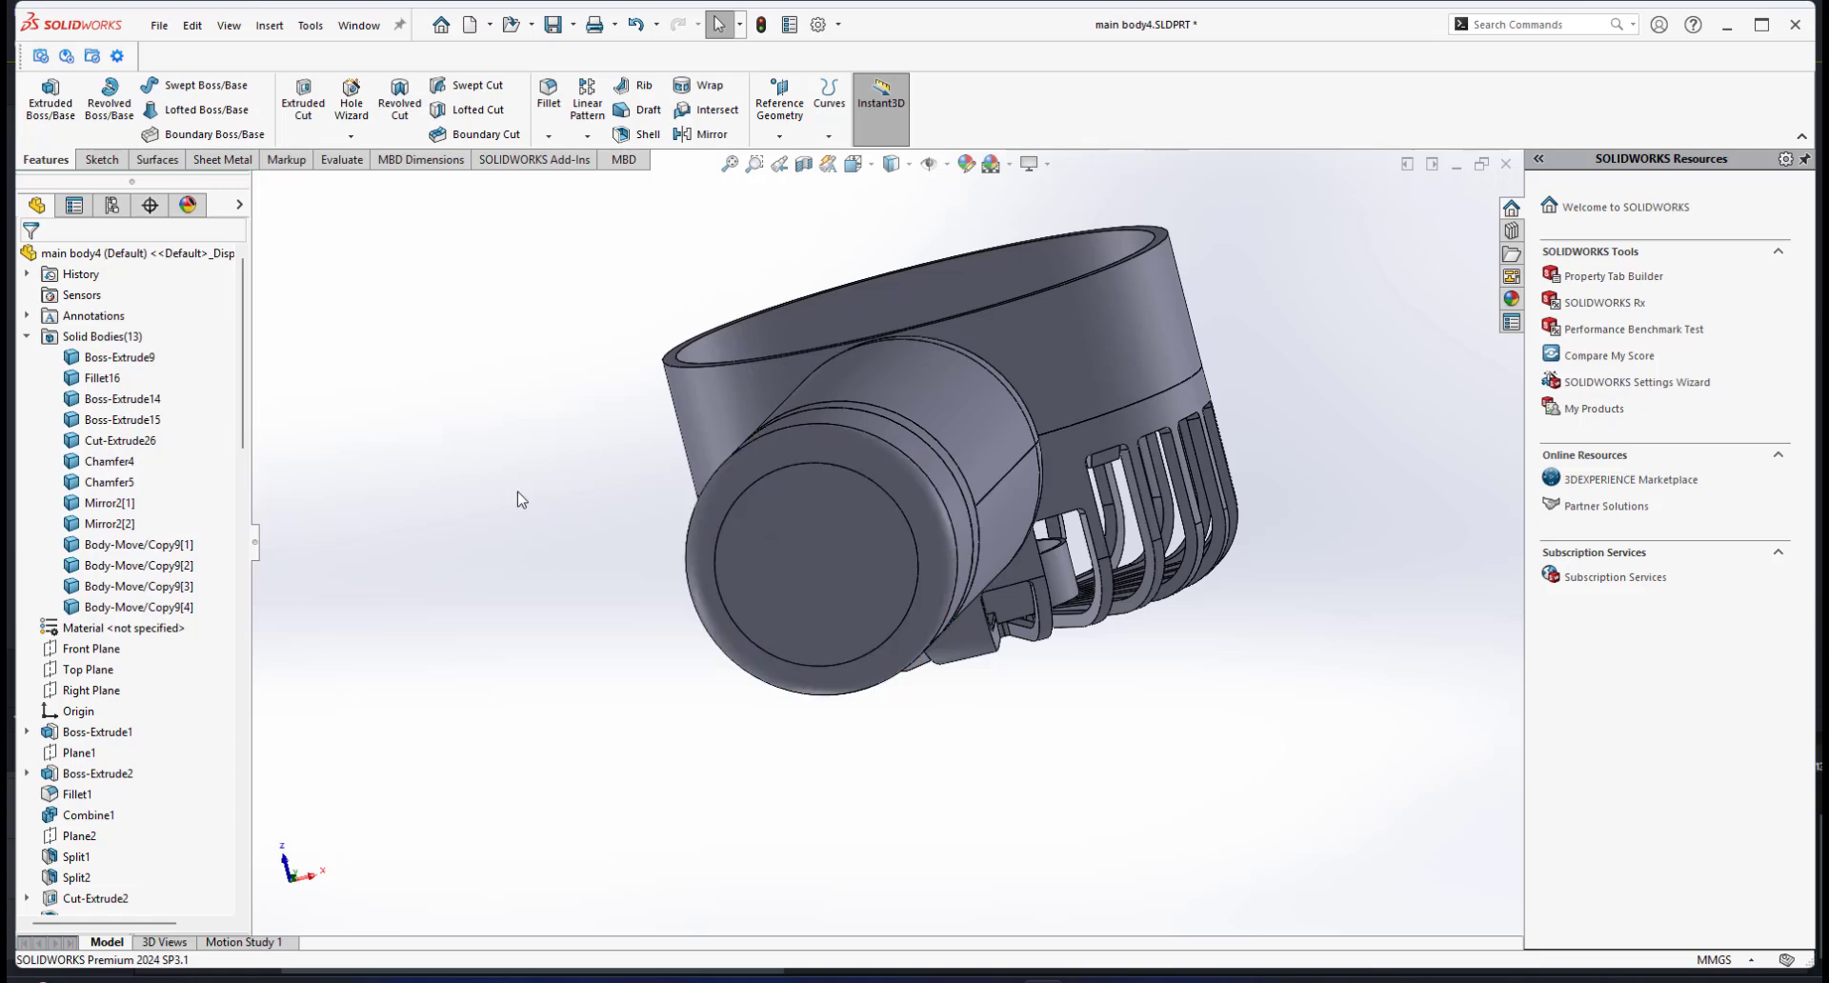
pyautogui.click(945, 411)
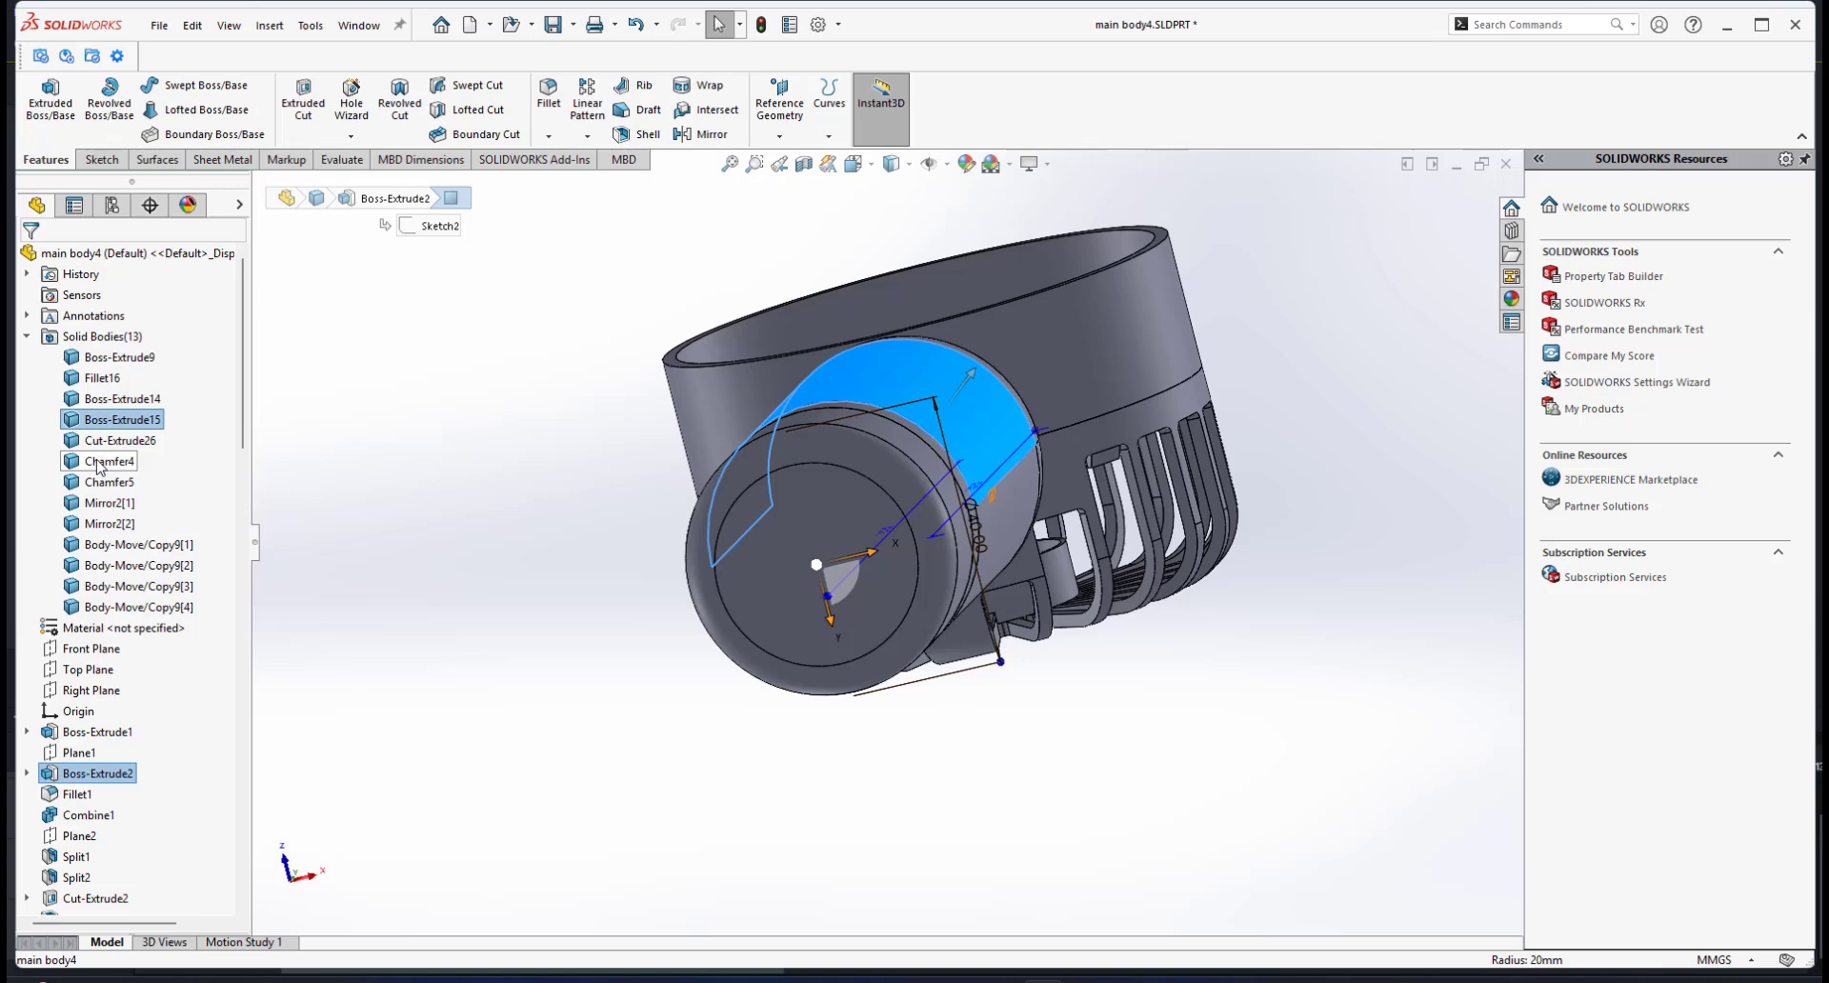
pyautogui.click(514, 518)
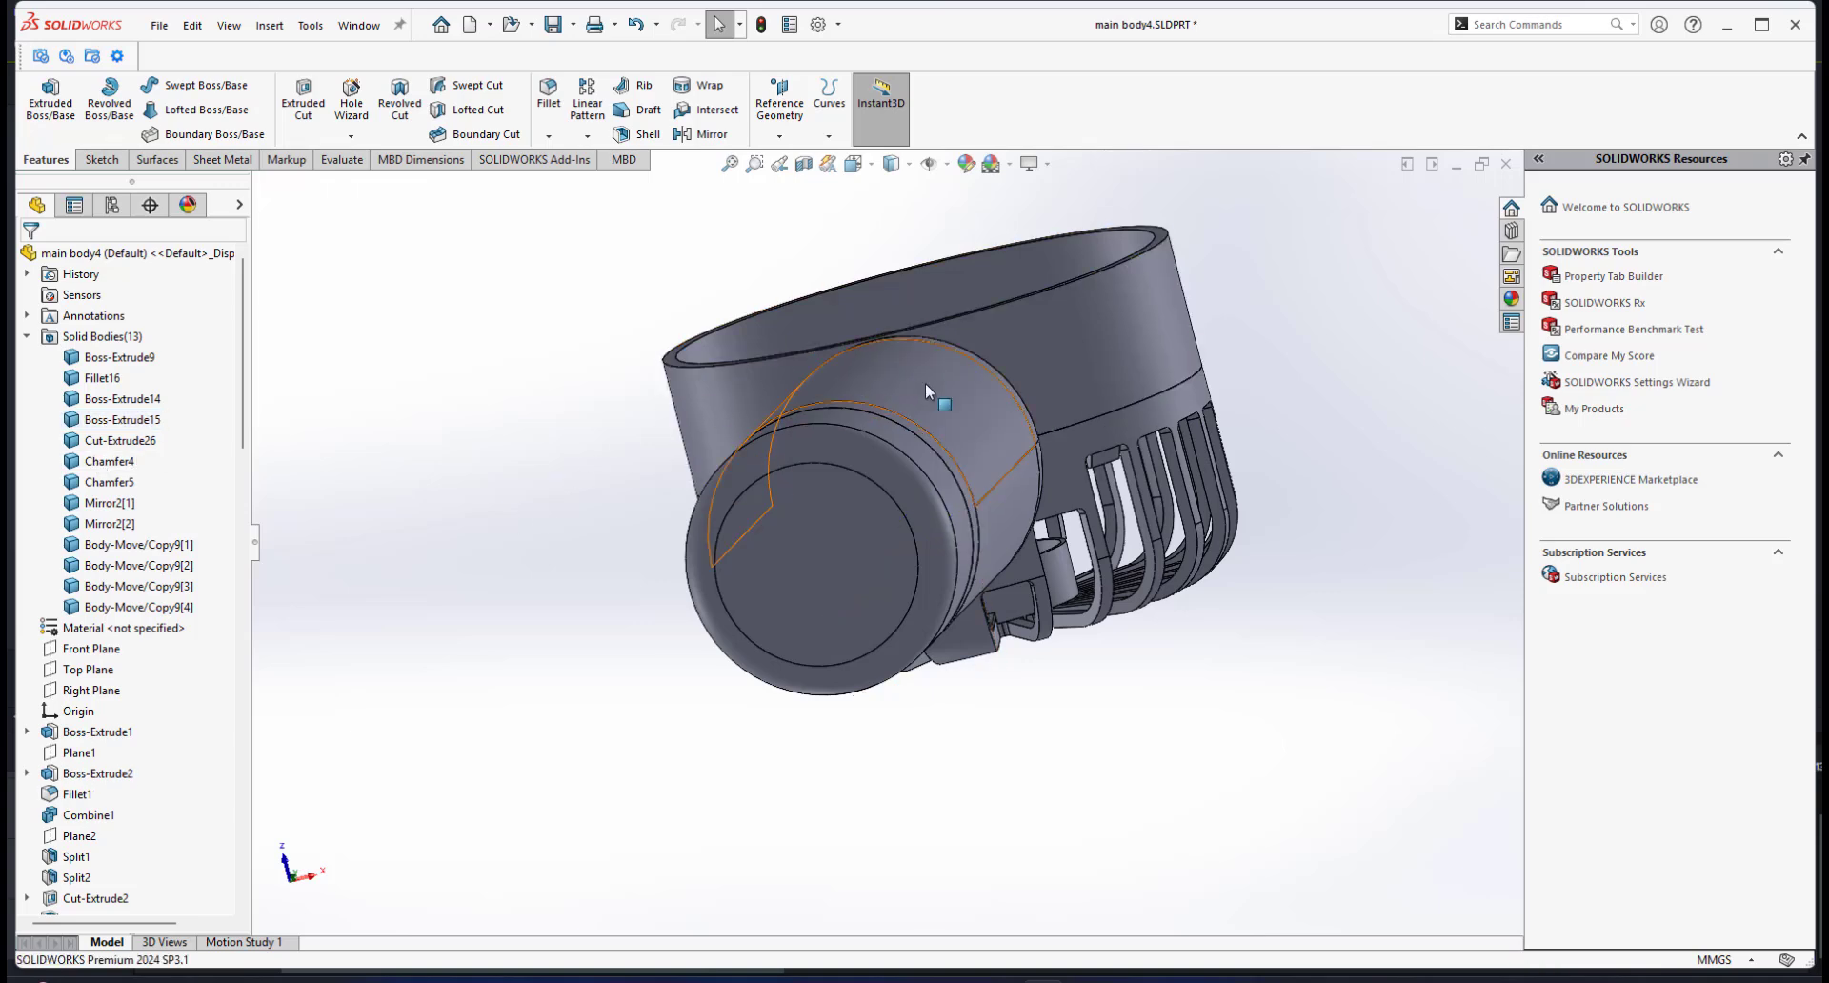
pyautogui.click(924, 383)
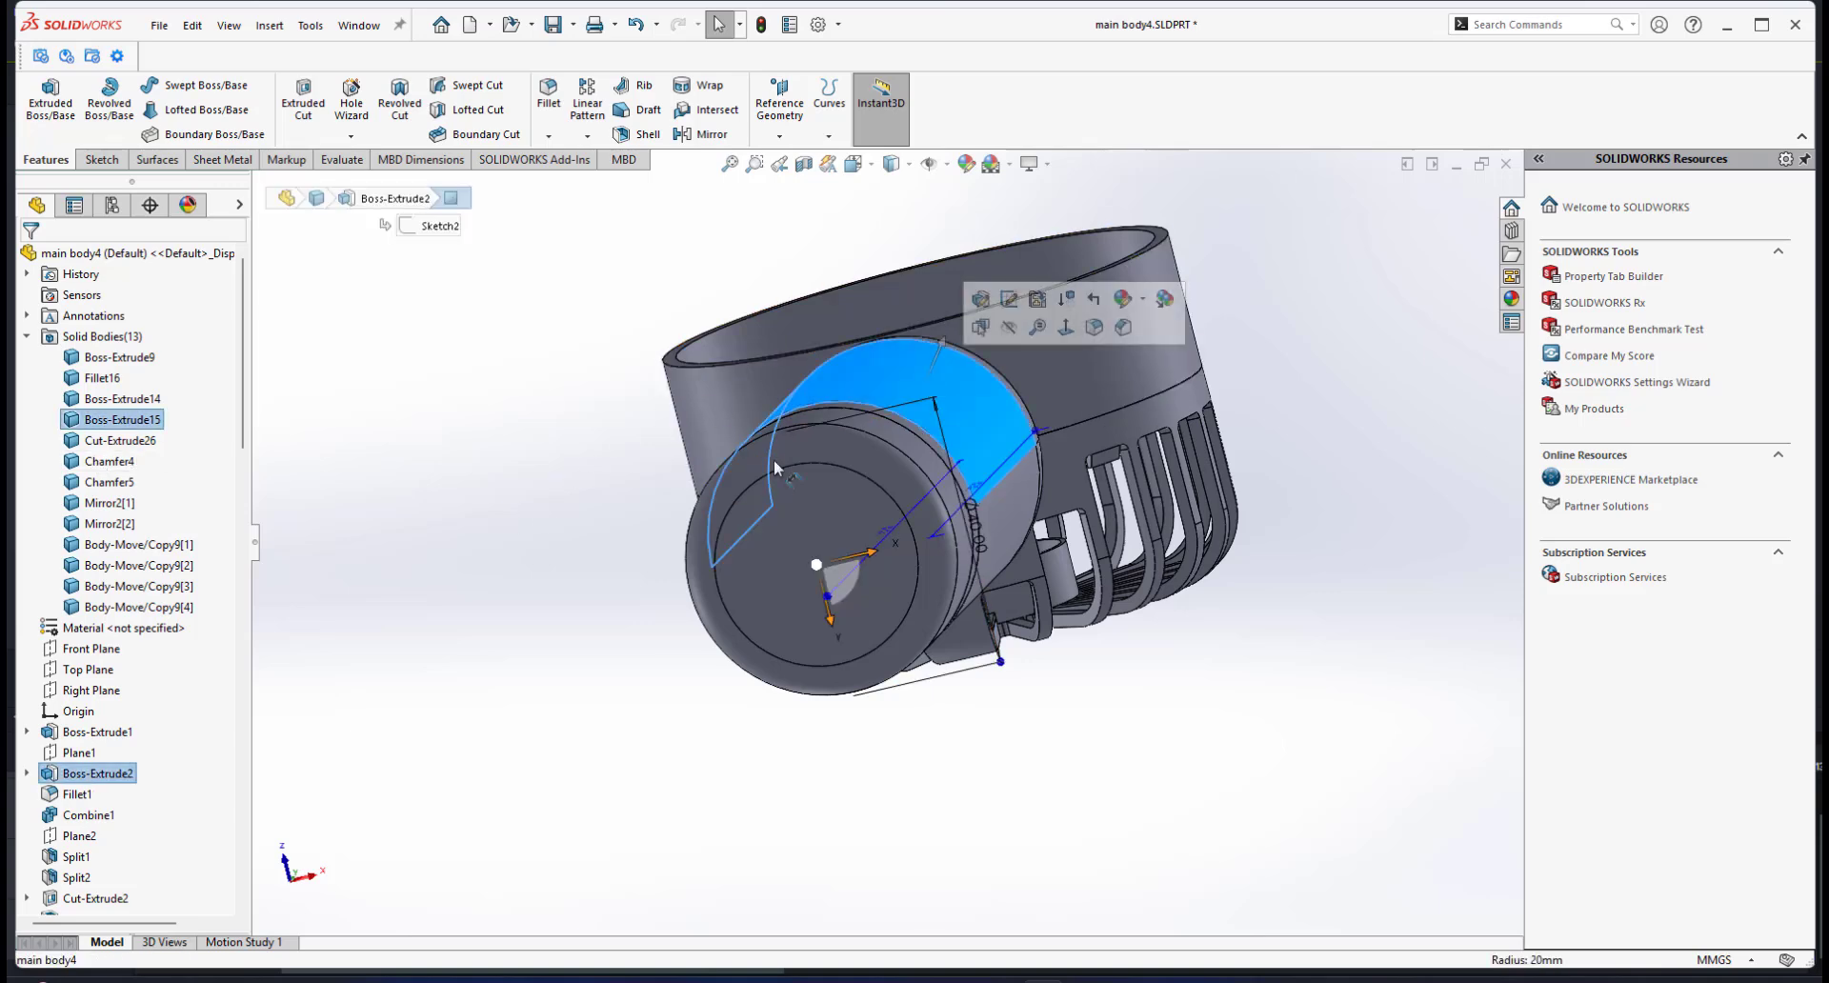
pyautogui.keyDown('ctrl'); pyautogui.click(119, 463); pyautogui.keyUp('ctrl')
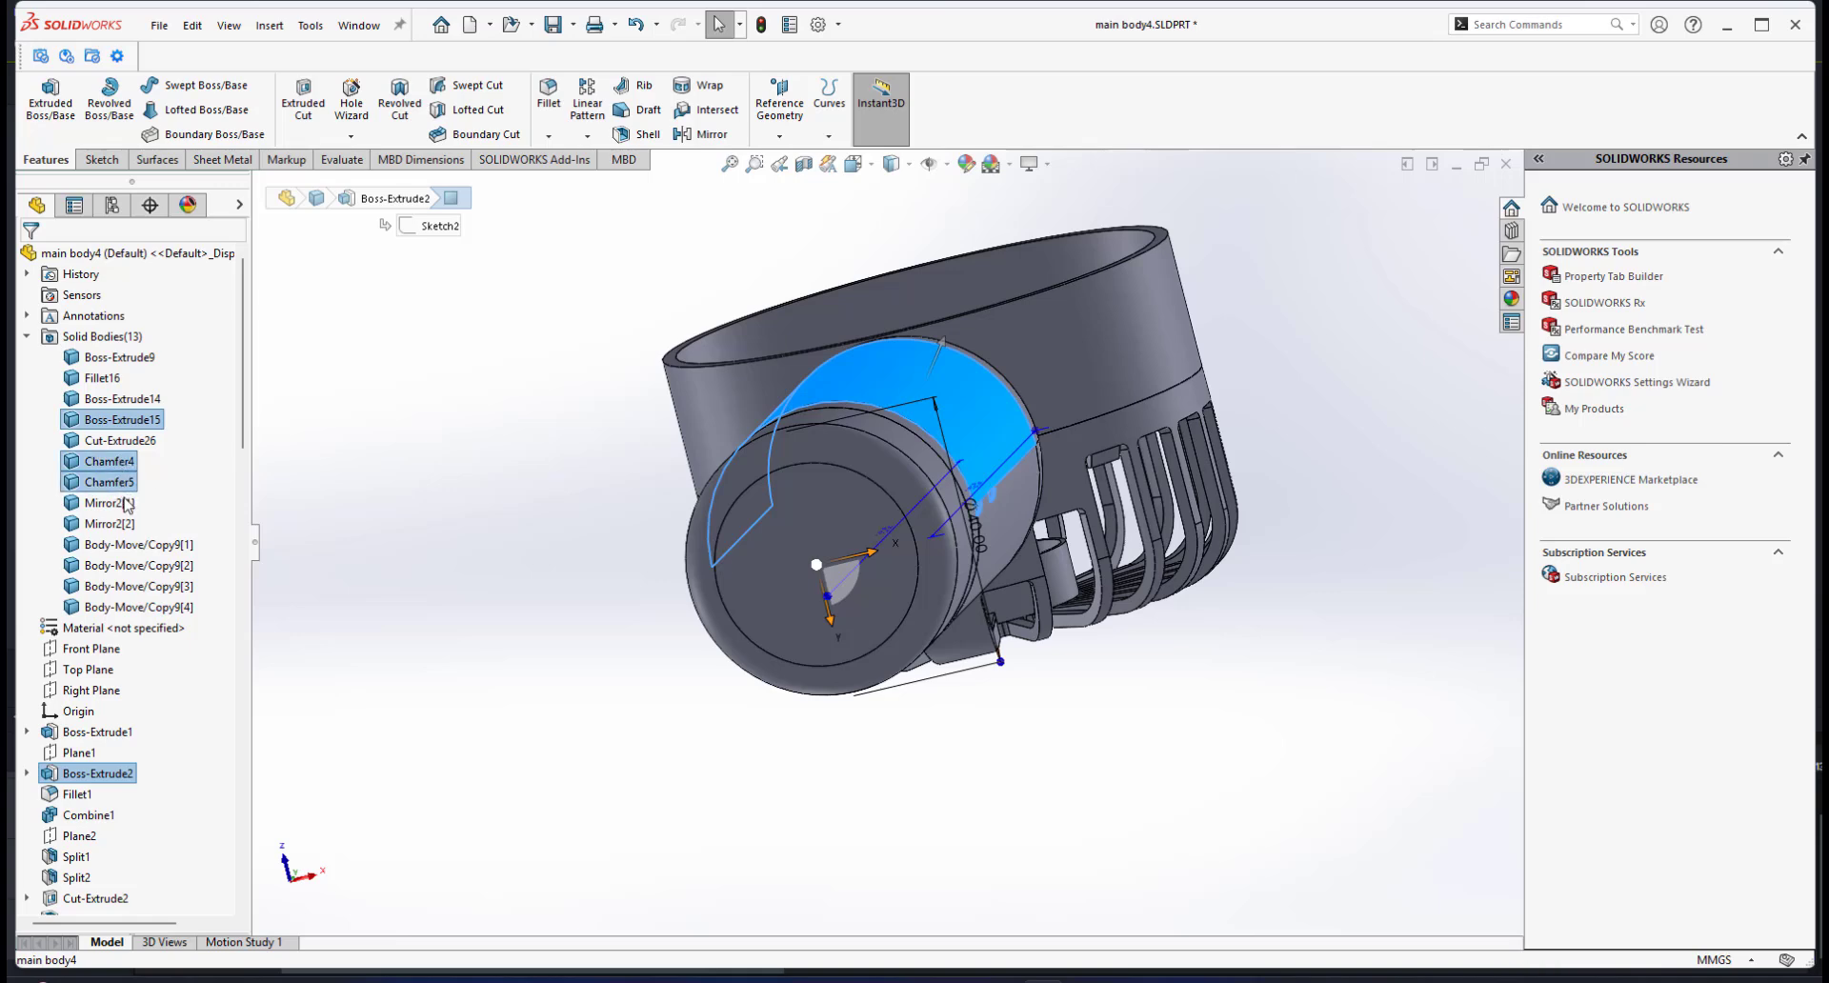
pyautogui.keyDown('ctrl'); pyautogui.click(125, 503); pyautogui.keyUp('ctrl')
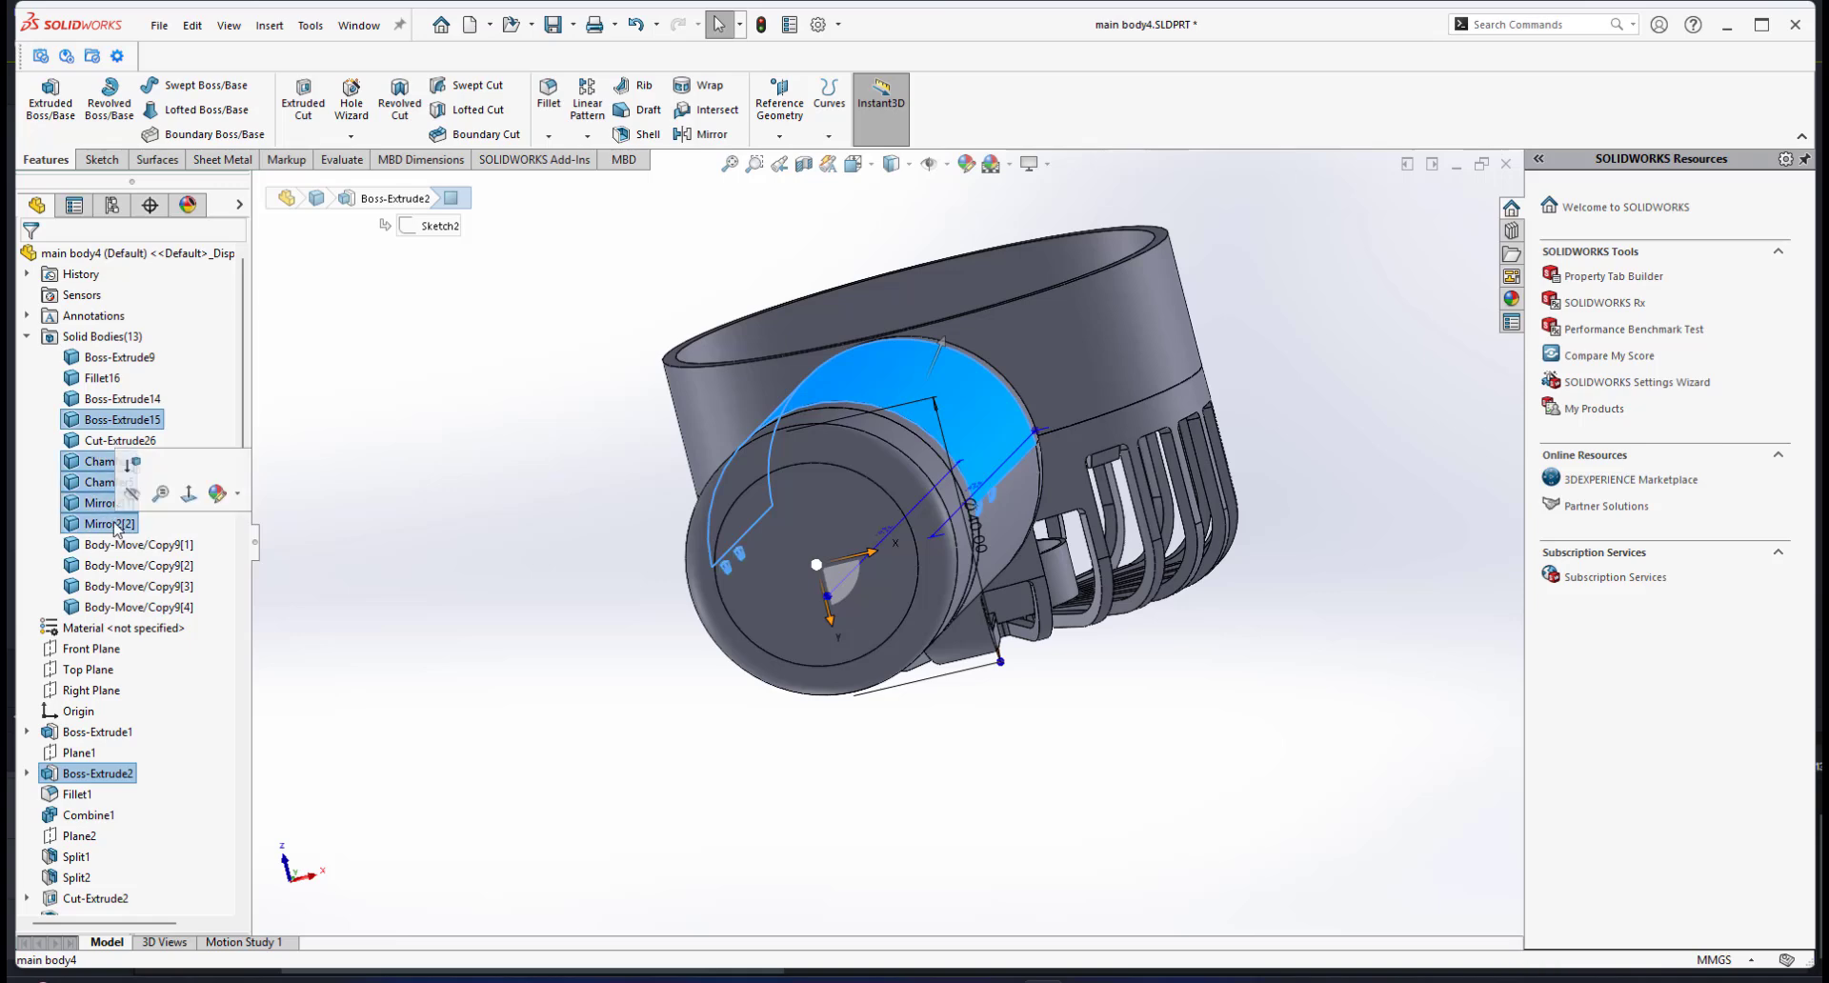
pyautogui.rightClick(116, 526)
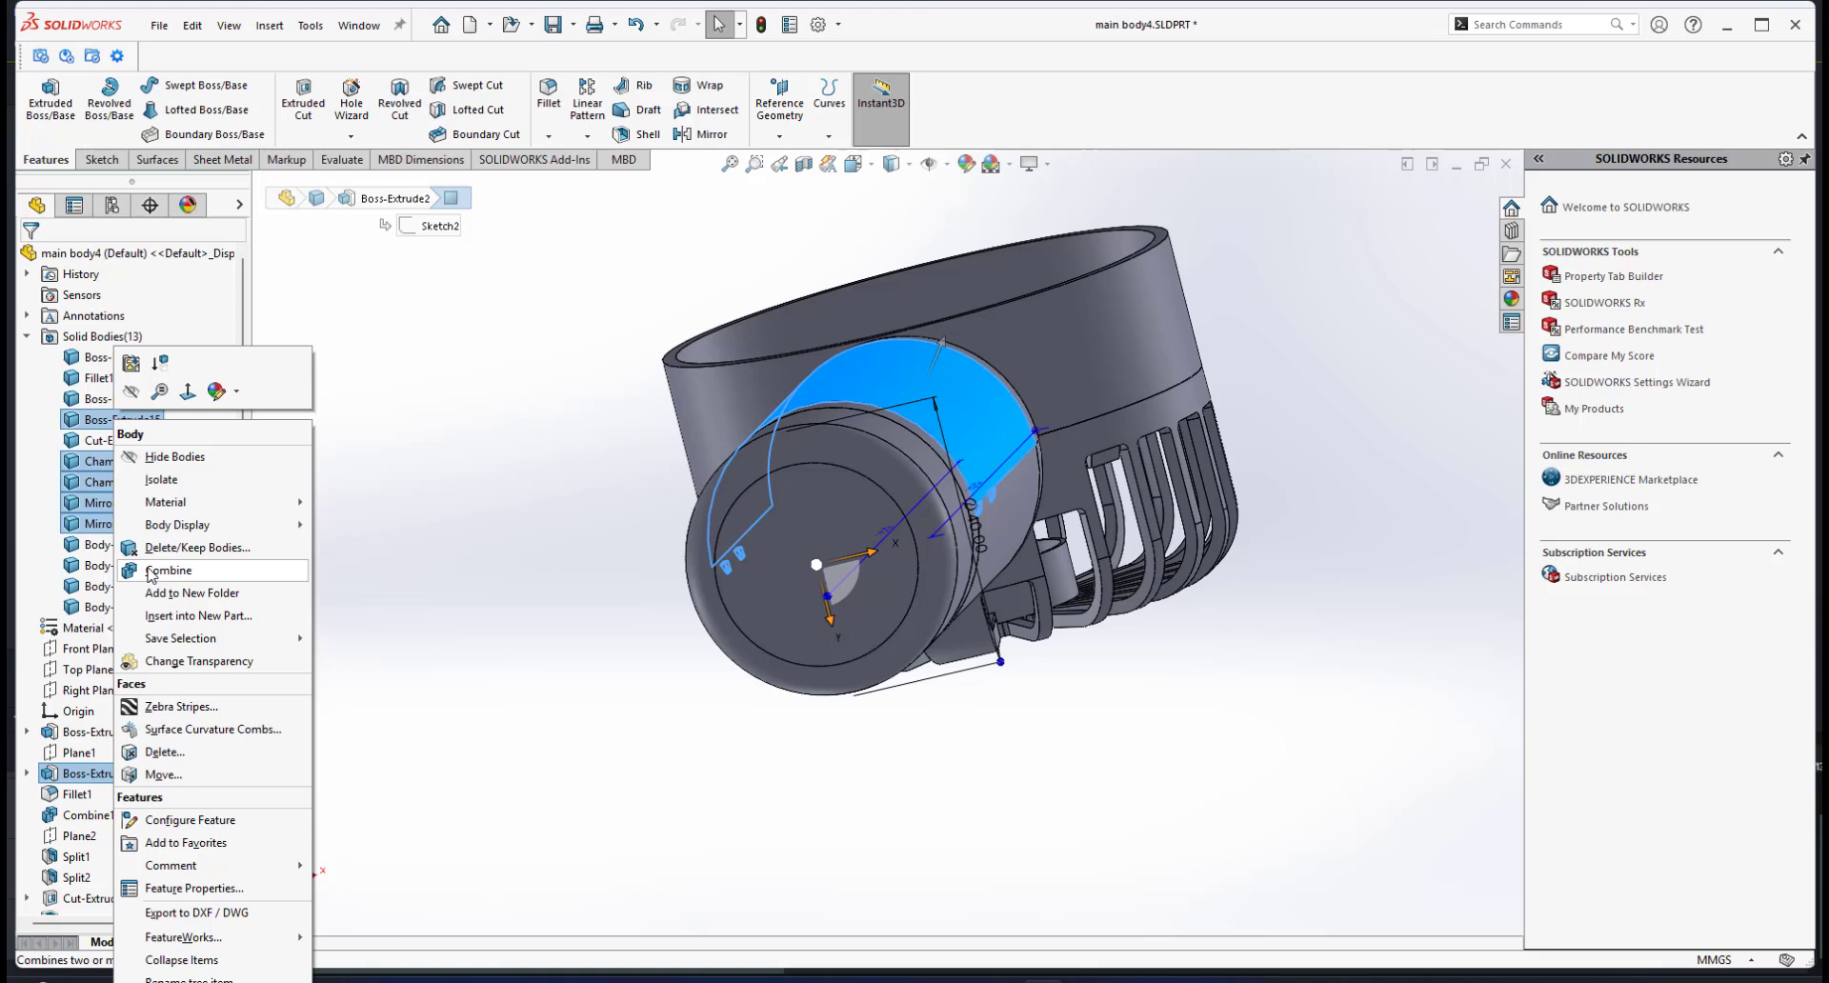
pyautogui.click(161, 480)
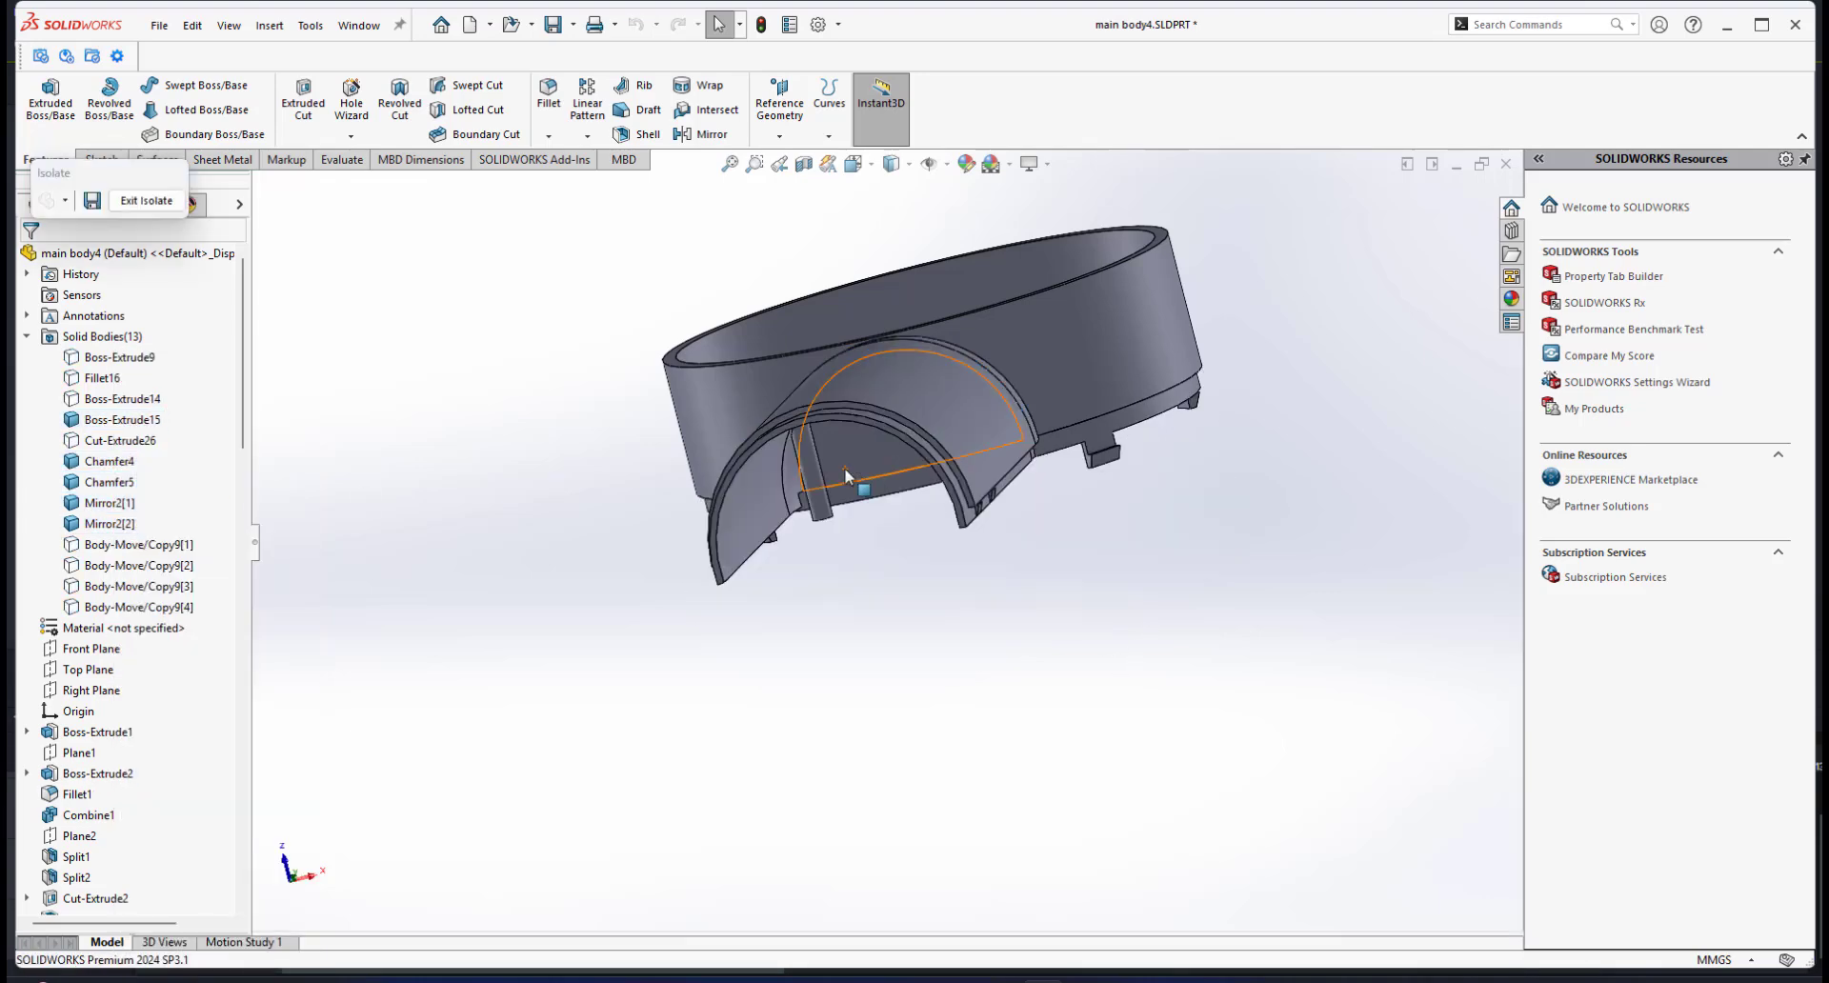
# Step: Start a Combine feature with the Add operation and select the bodies Boss-Extrude15, Chamfer5 and Chamfer4
pyautogui.scroll(-3, 844, 469)
pyautogui.moveTo(844, 469)
pyautogui.mouseDown(button='middle')
pyautogui.moveTo(851, 449)
pyautogui.moveTo(817, 482)
pyautogui.mouseUp(button='middle')
pyautogui.click(269, 26)
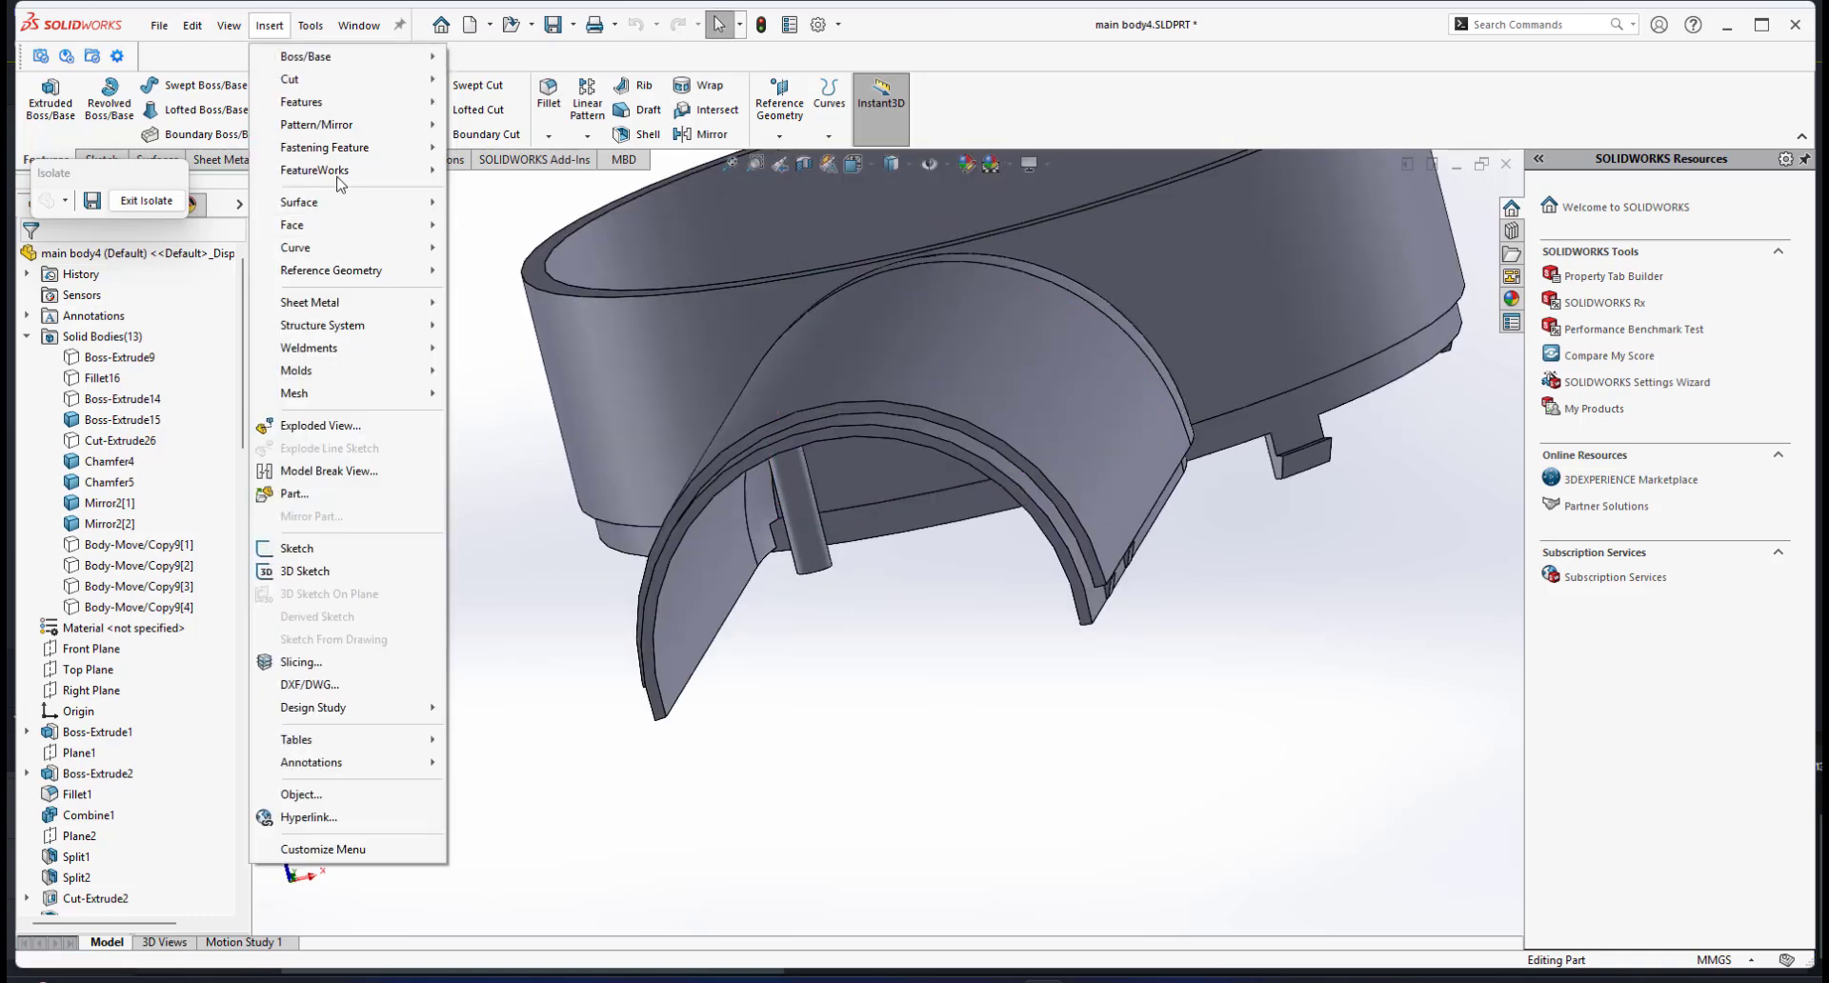
pyautogui.moveTo(314, 102)
pyautogui.click(486, 562)
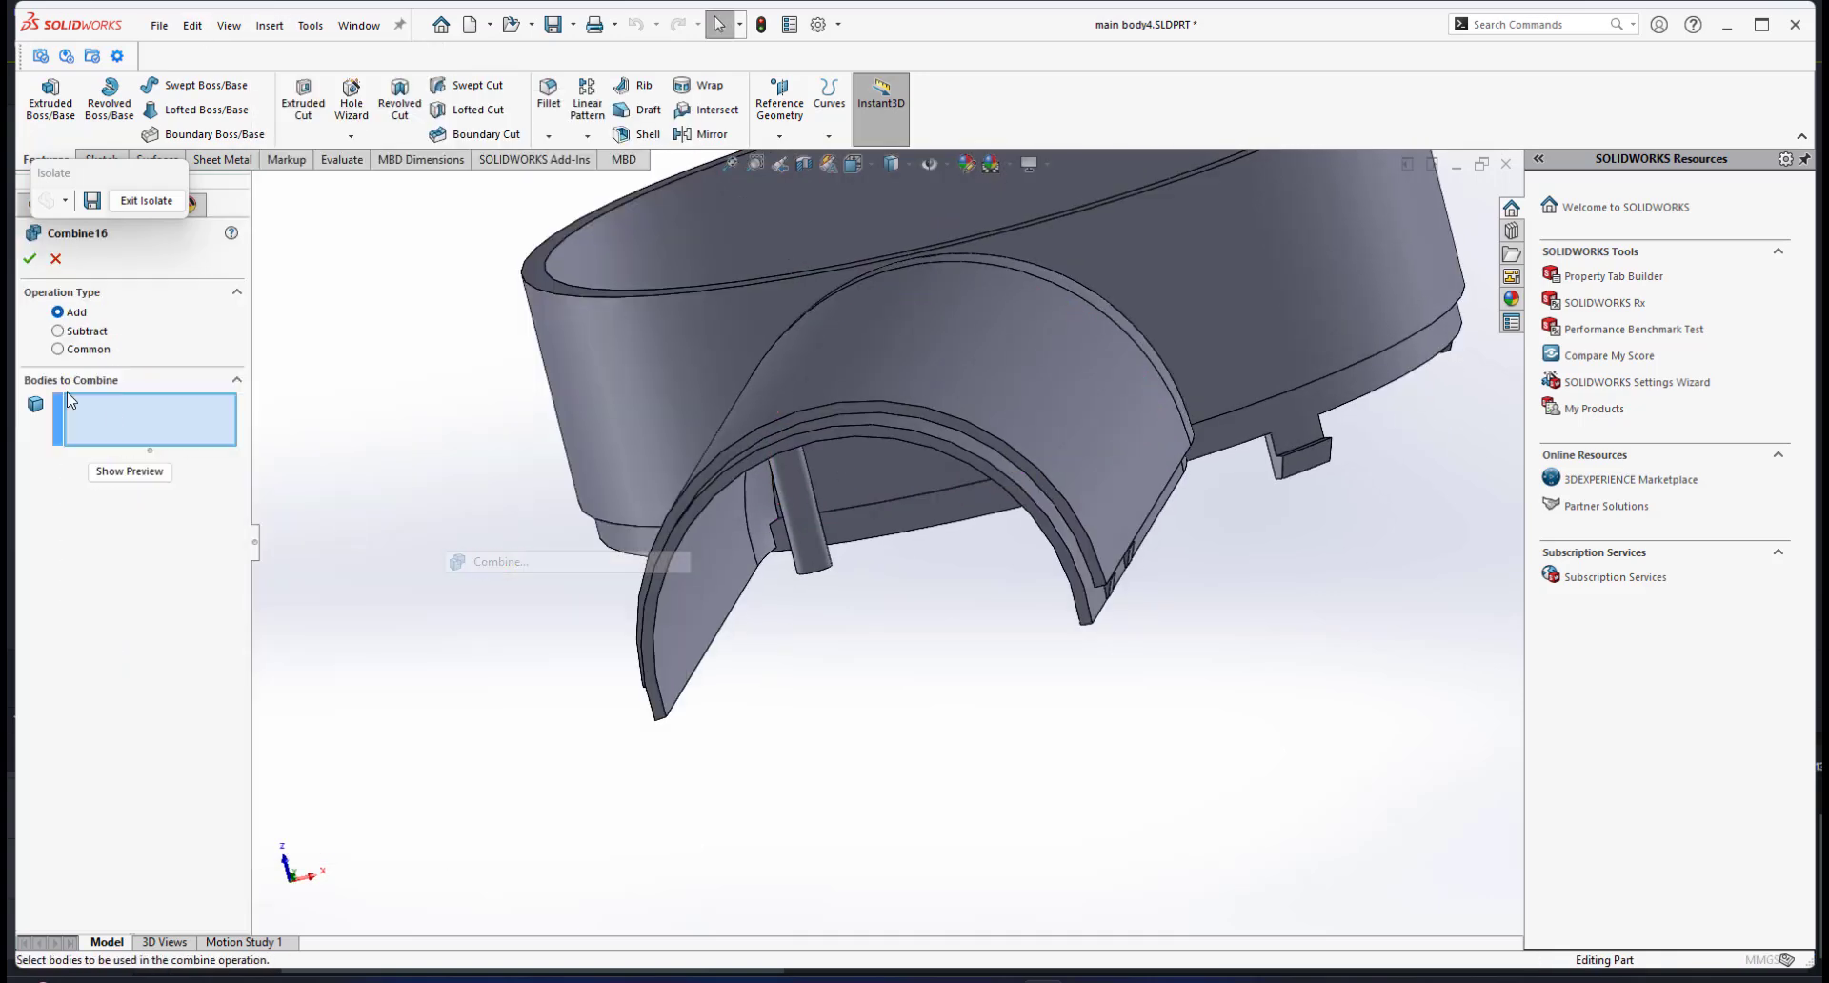
pyautogui.click(1112, 436)
pyautogui.scroll(-2, 1112, 460)
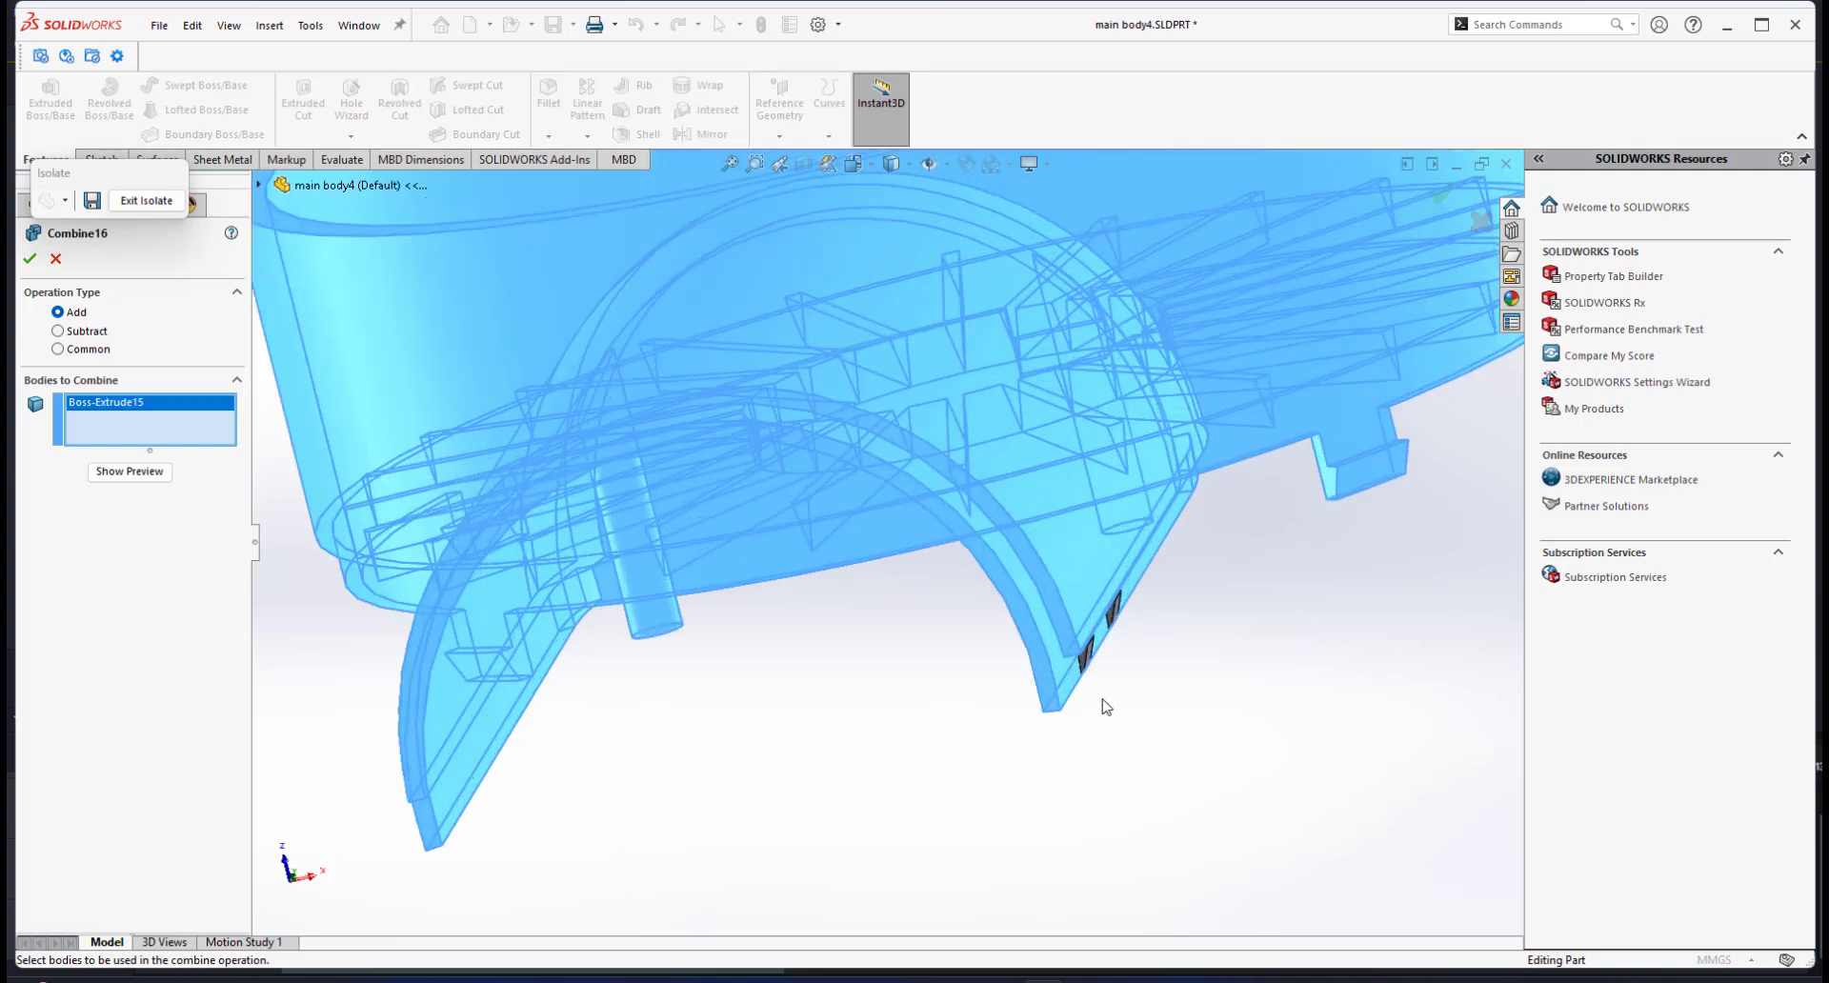
pyautogui.moveTo(1080, 666); pyautogui.dragTo(1043, 636, button='middle')
pyautogui.click(1097, 673)
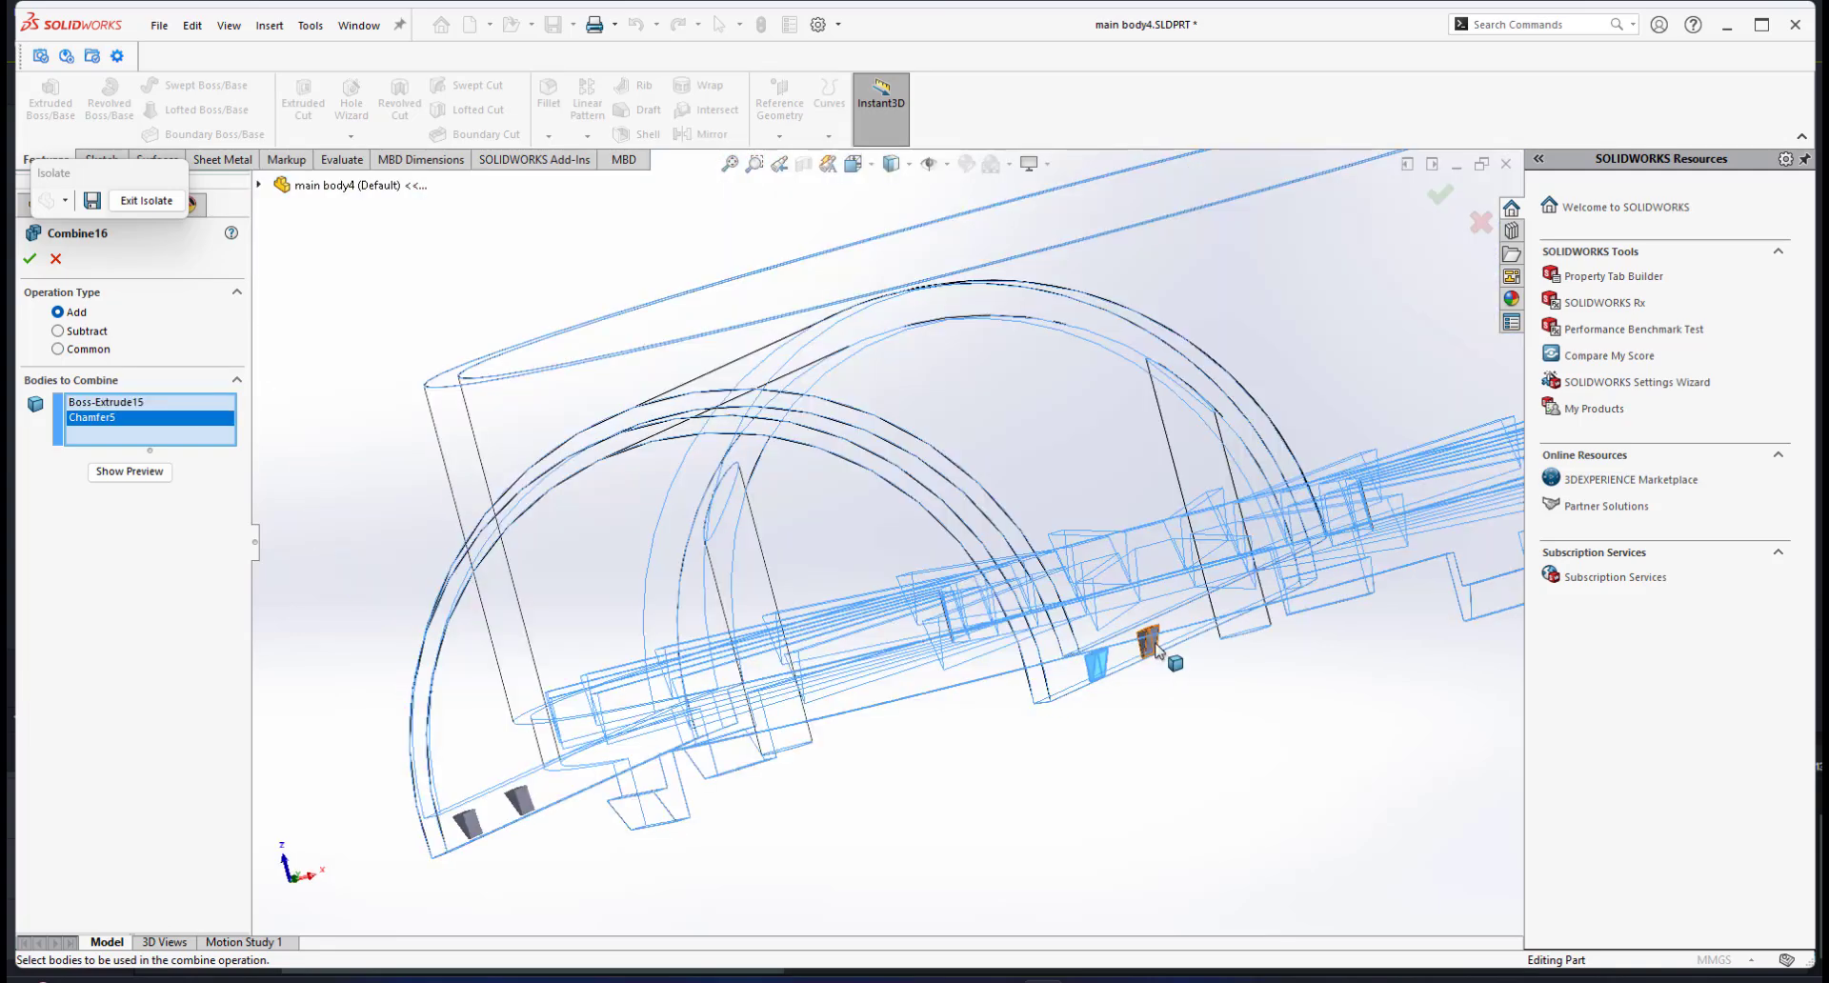
pyautogui.click(1155, 645)
# Step: Add the mirrored blocks Mirror2[1] and Mirror2[2] to the selection and combine all five bodies into one
pyautogui.scroll(3, 857, 605)
pyautogui.moveTo(679, 548); pyautogui.dragTo(916, 595, button='middle')
pyautogui.scroll(-2, 895, 728)
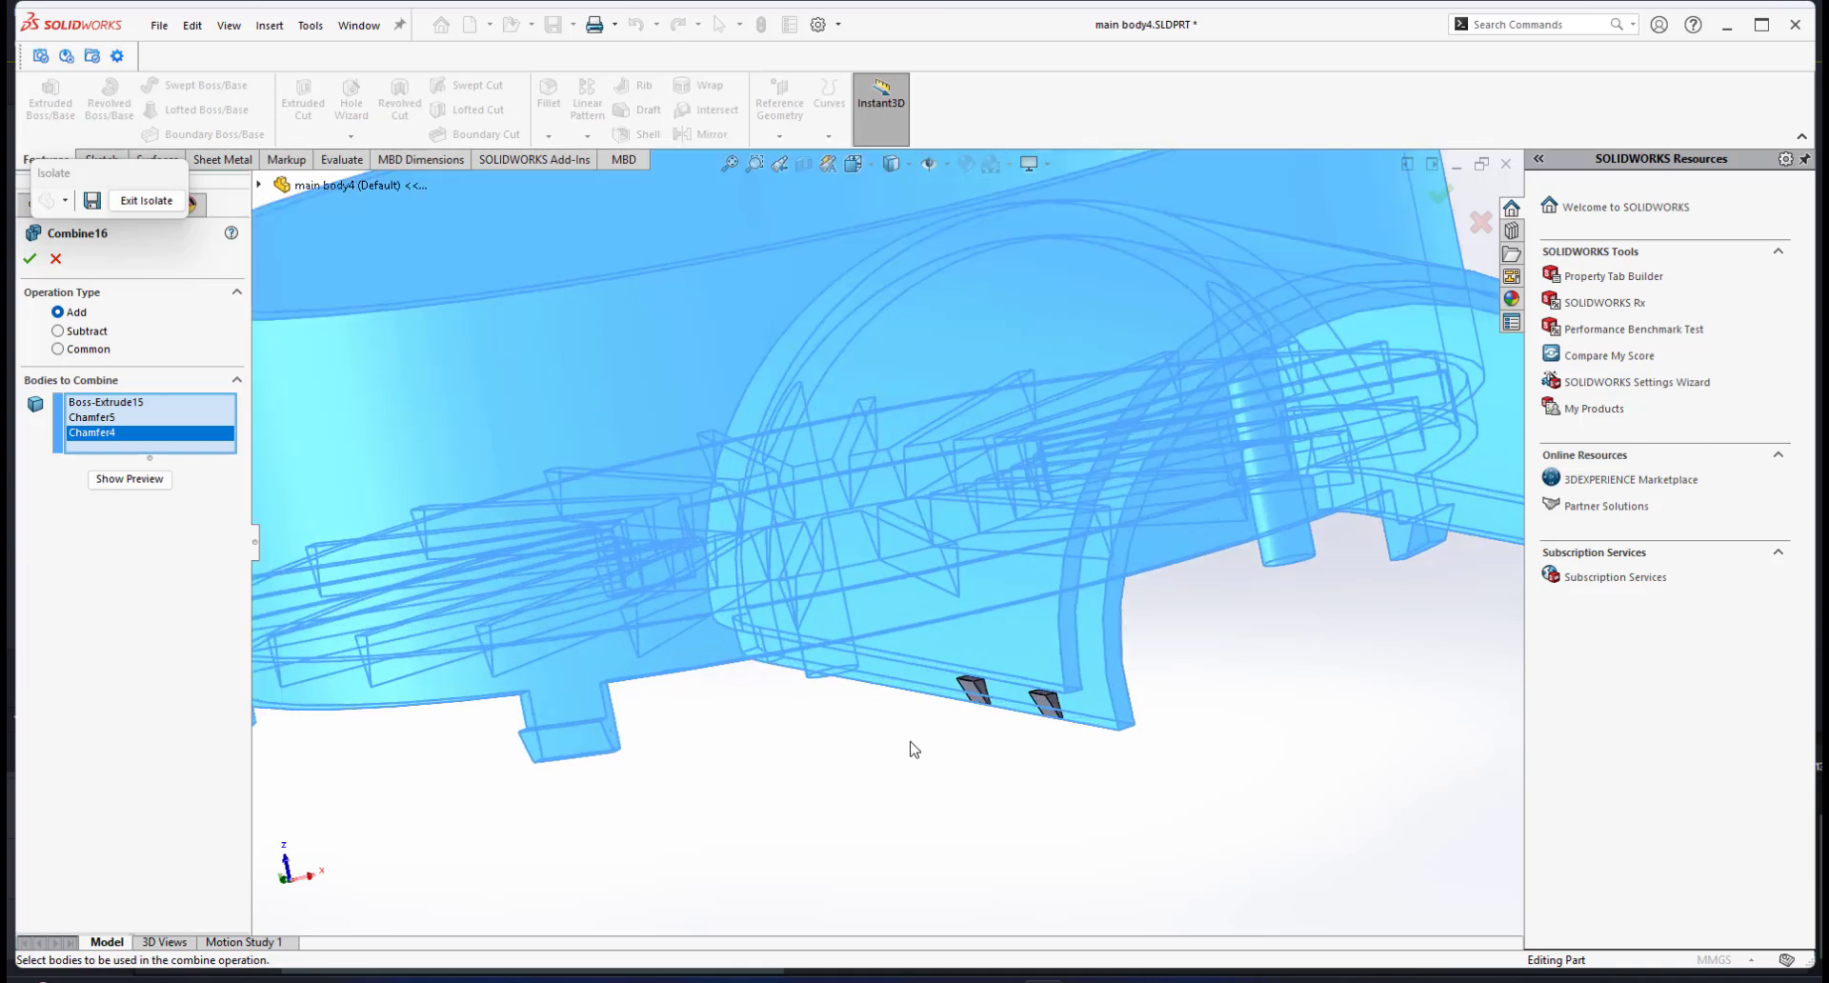
pyautogui.scroll(-1, 913, 749)
pyautogui.click(1066, 684)
pyautogui.click(984, 669)
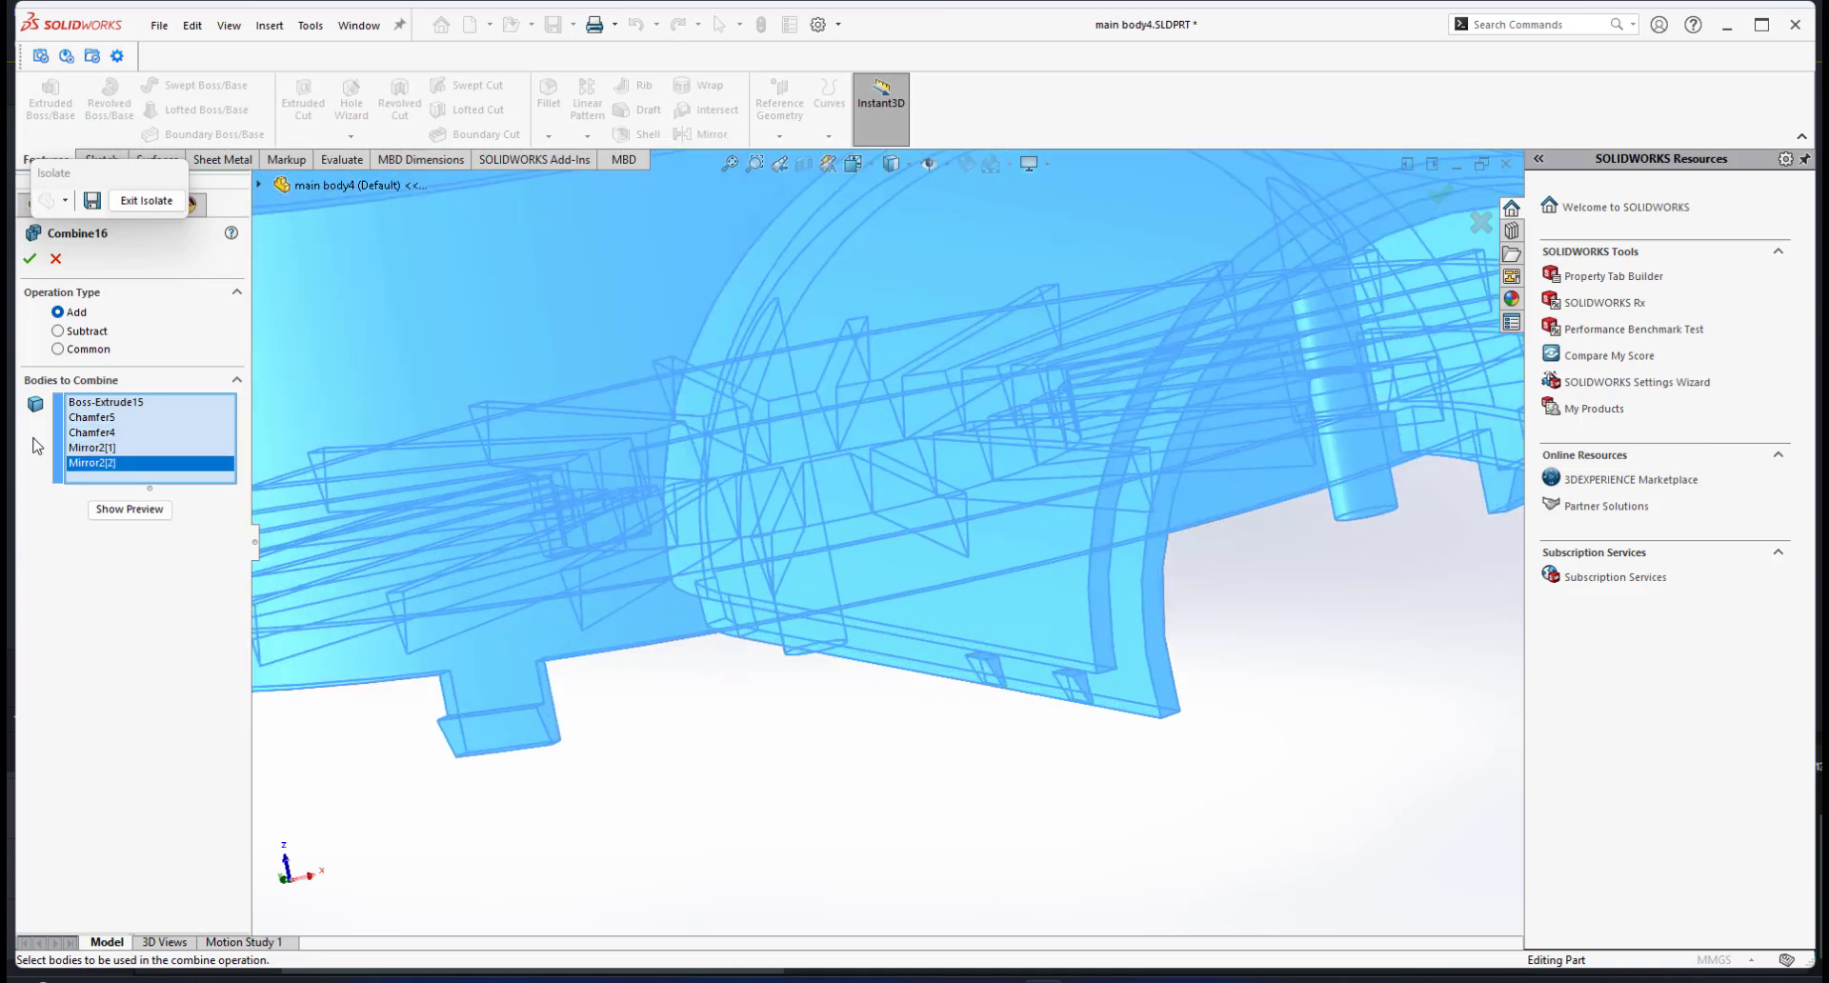
pyautogui.click(30, 259)
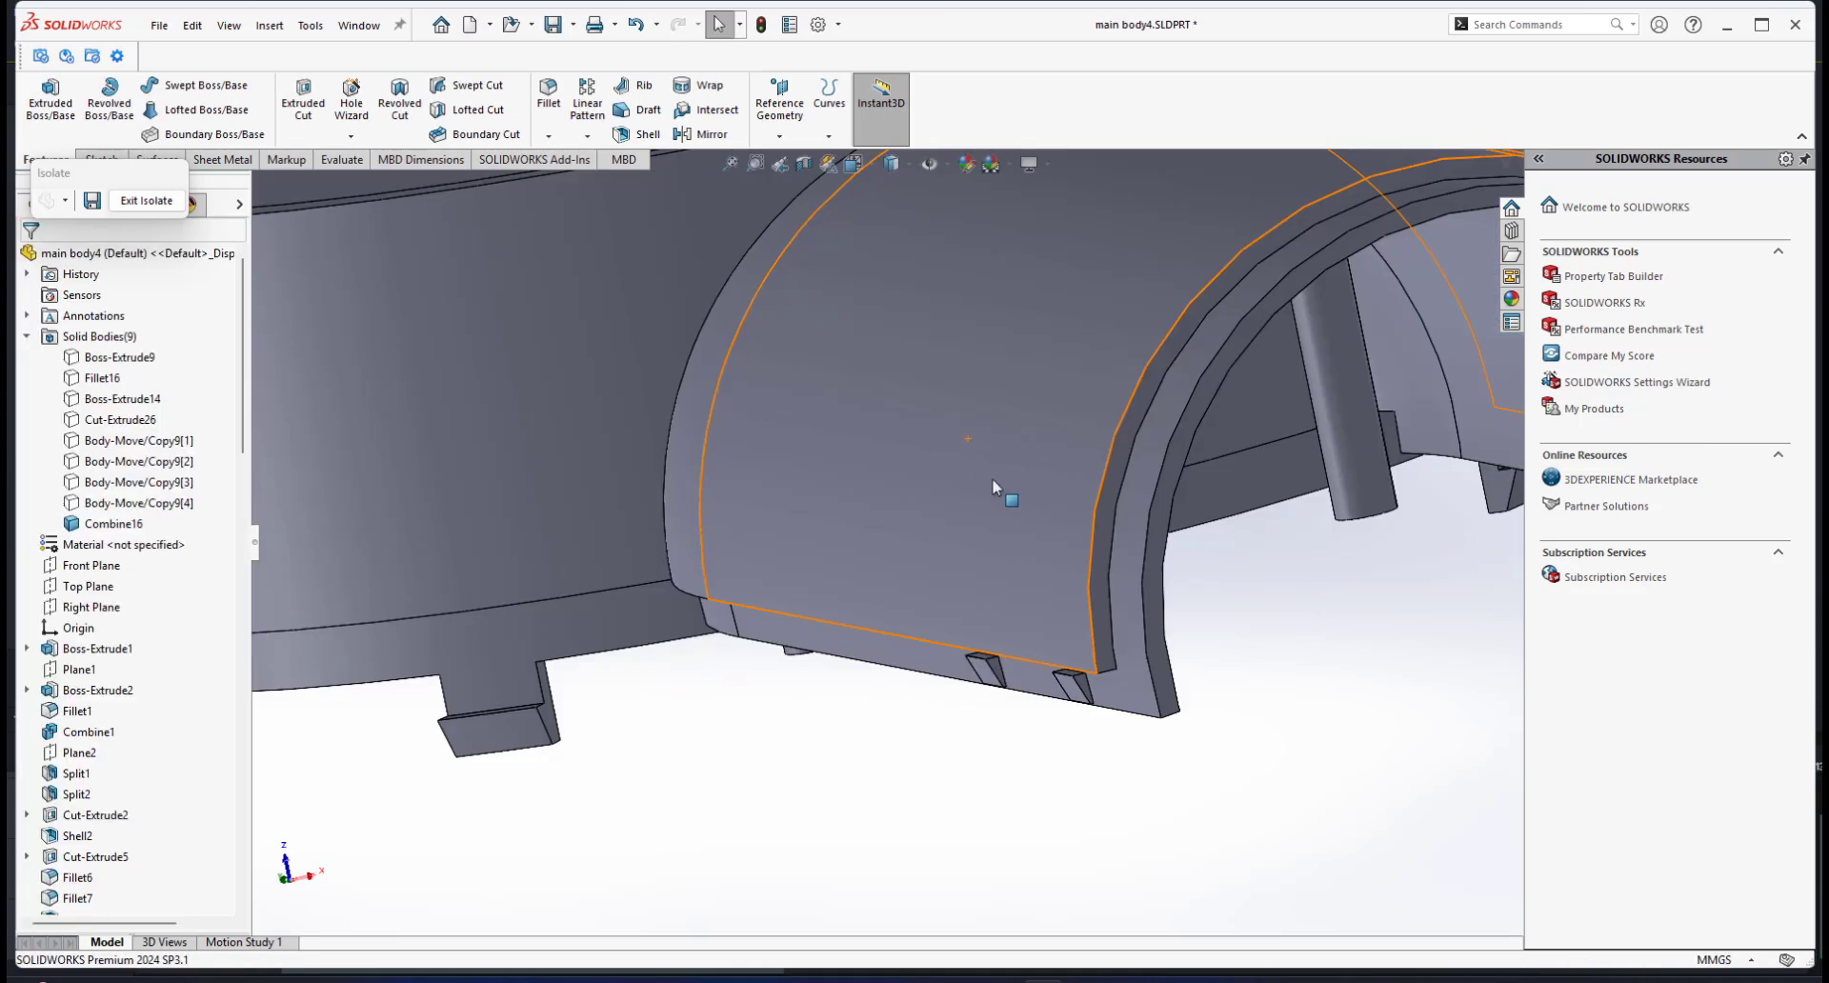
# Step: Section the combined body parallel to the Top Plane at an offset of -82 mm, through the blocks on the tube lip
pyautogui.moveTo(992, 478)
pyautogui.mouseDown(button='middle')
pyautogui.moveTo(1034, 496)
pyautogui.moveTo(1054, 438)
pyautogui.mouseUp(button='middle')
pyautogui.scroll(5, 1055, 438)
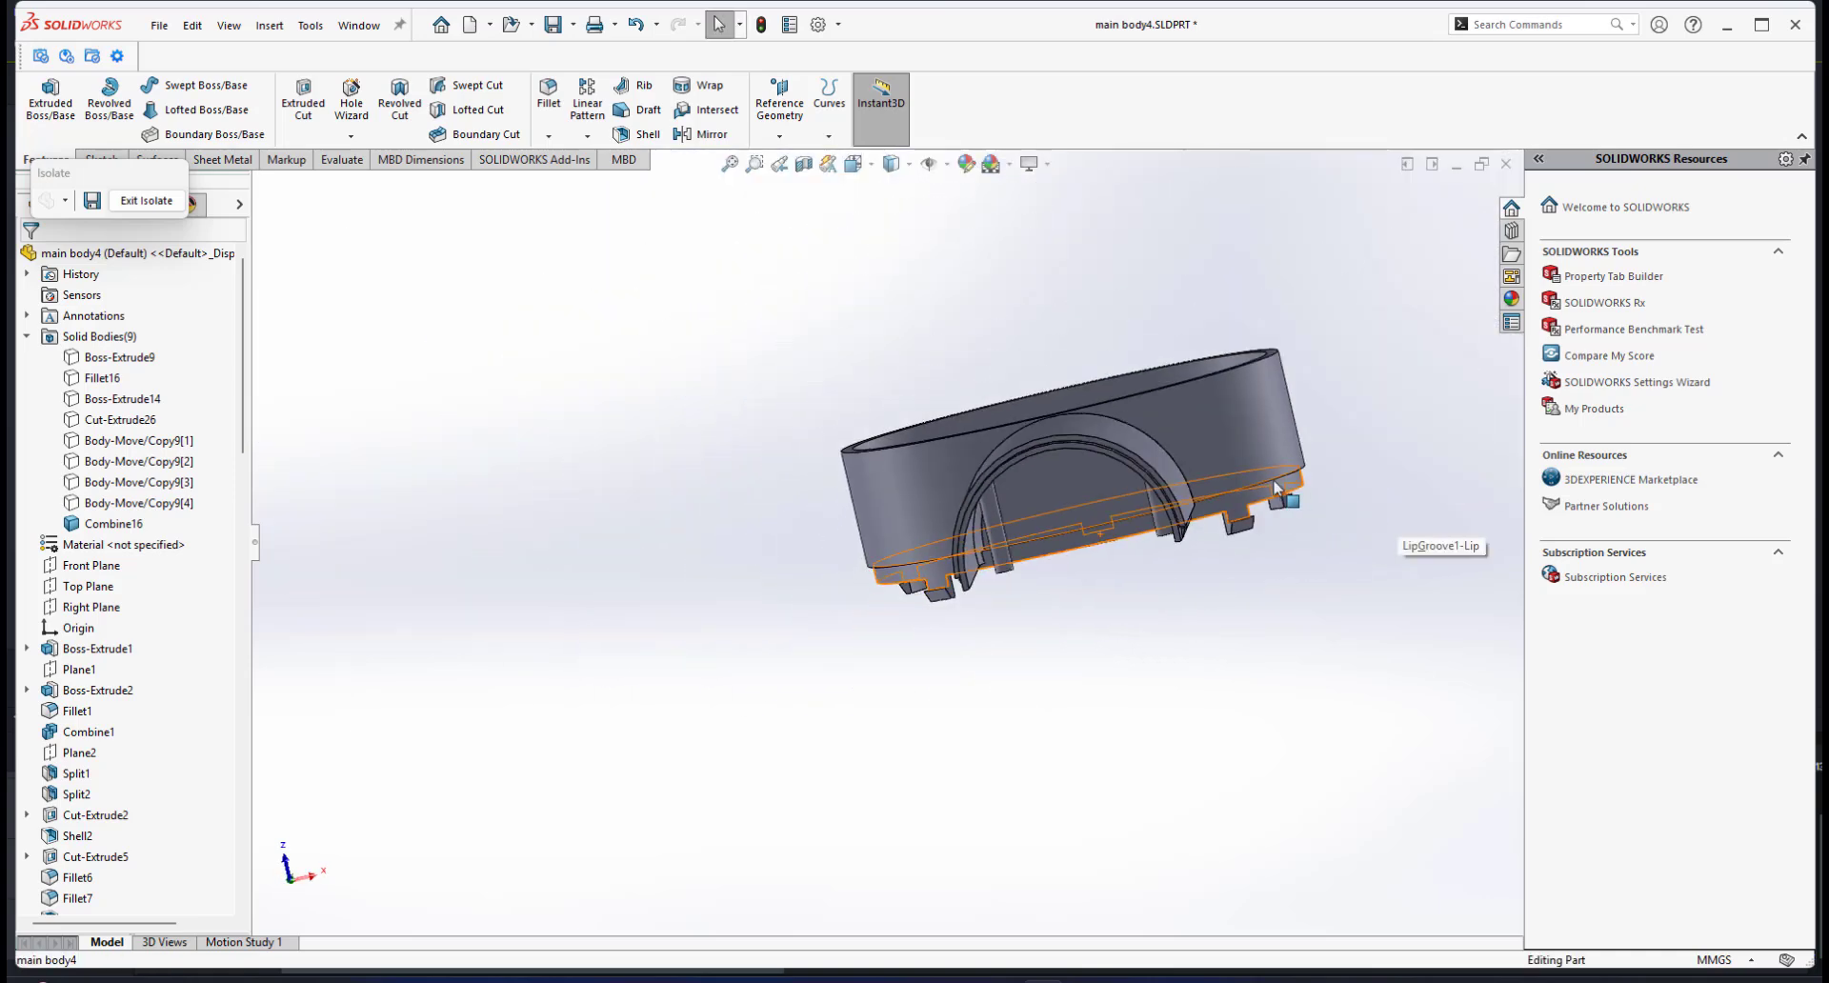
pyautogui.moveTo(1278, 498); pyautogui.dragTo(788, 254, button='middle')
pyautogui.scroll(-2, 998, 546)
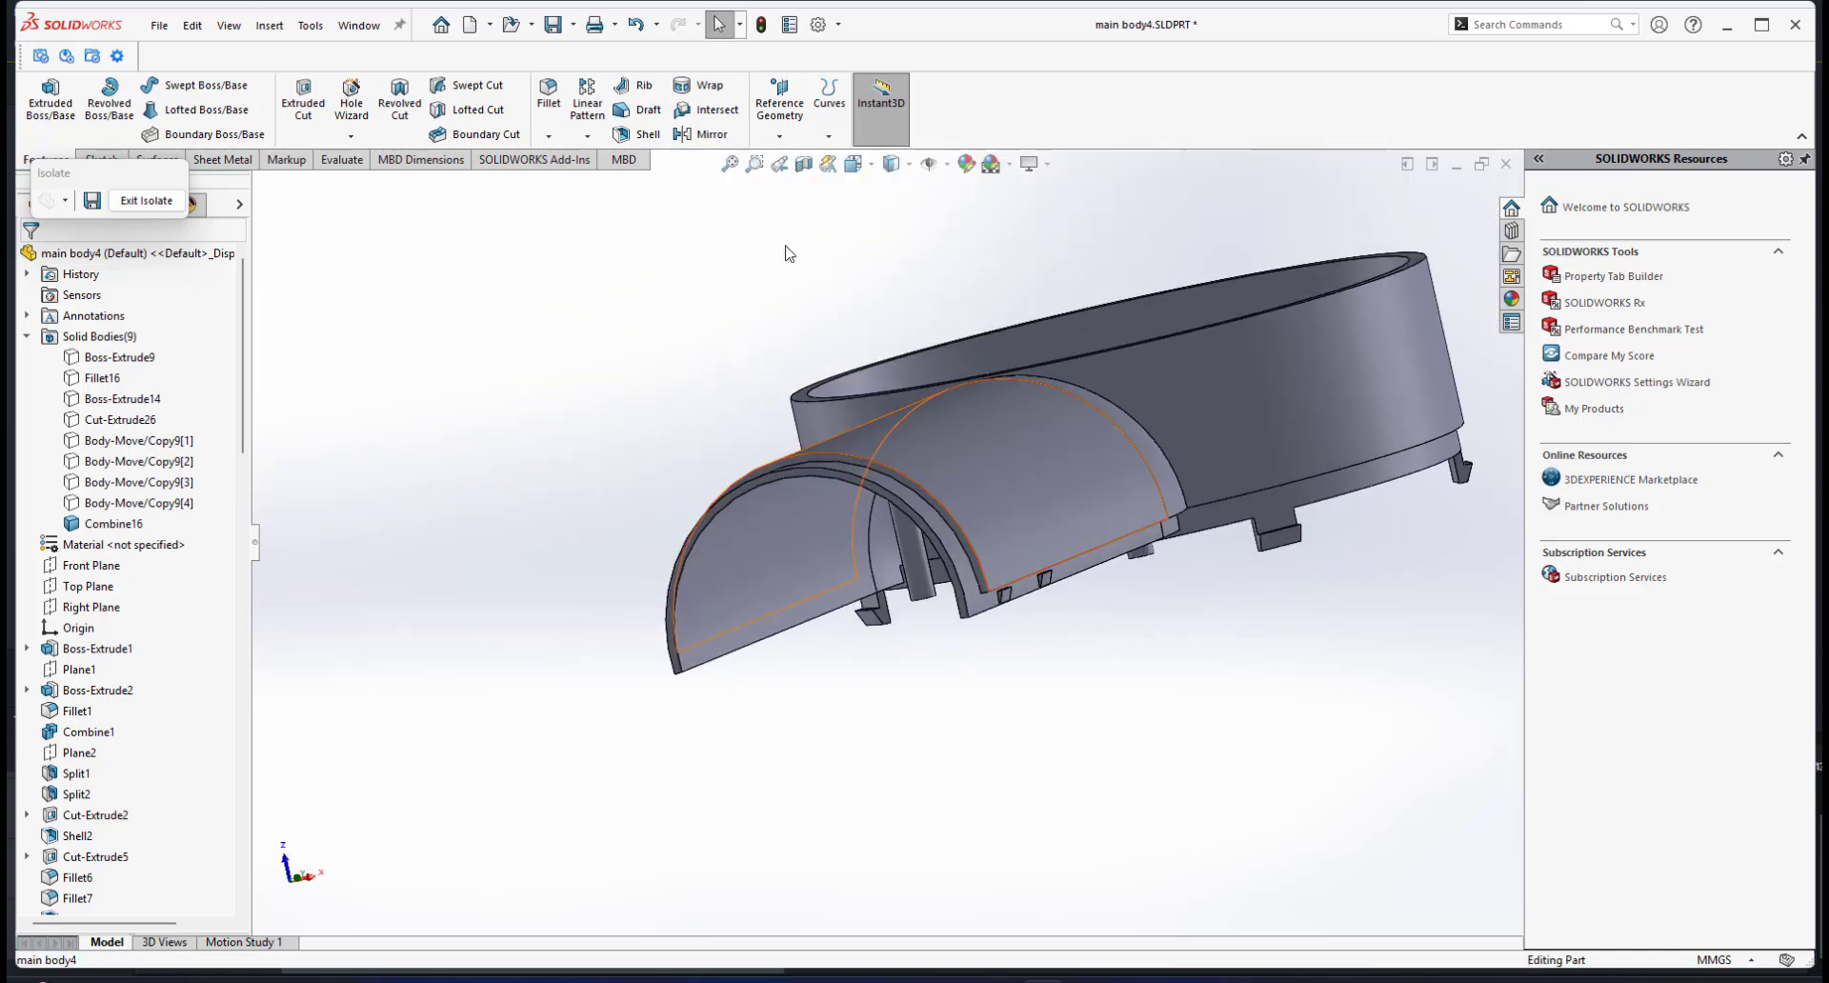
pyautogui.click(803, 164)
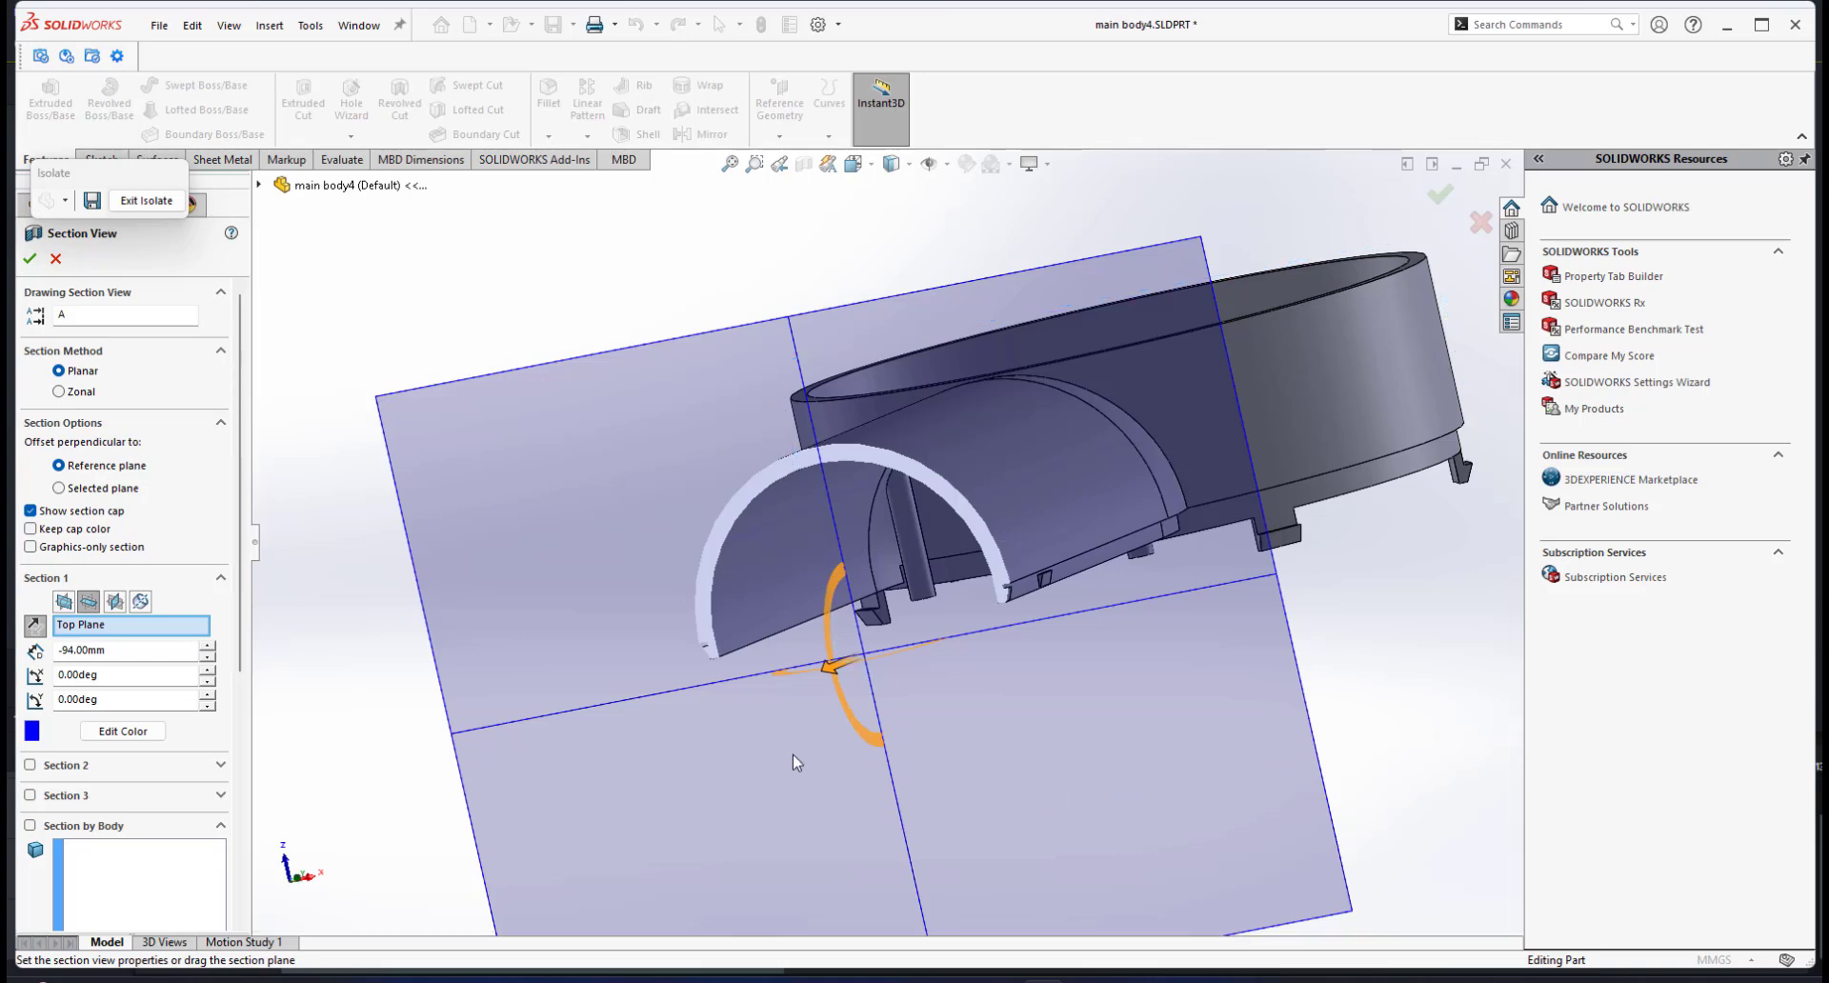
pyautogui.moveTo(828, 669); pyautogui.dragTo(870, 670)
pyautogui.scroll(-2, 1076, 551)
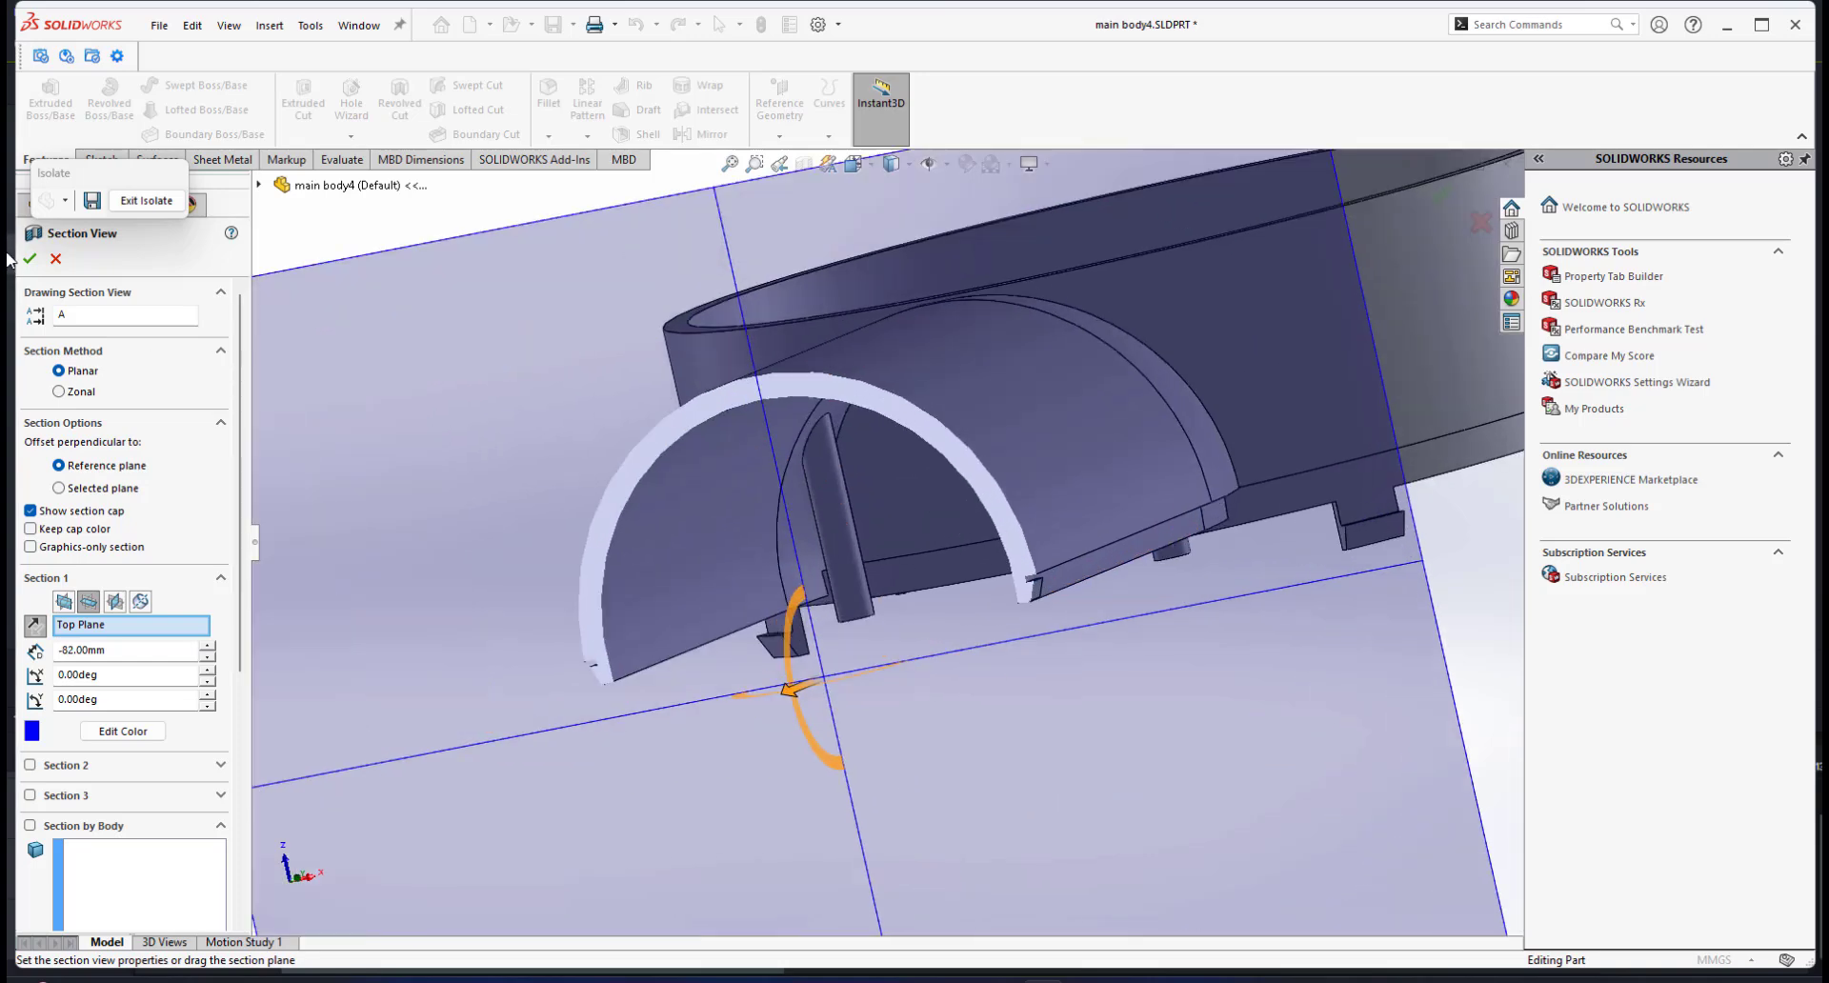
pyautogui.click(30, 261)
# Step: Inspect the sectioned block at the half tube's lip and exit isolation to show all bodies
pyautogui.scroll(-5, 942, 541)
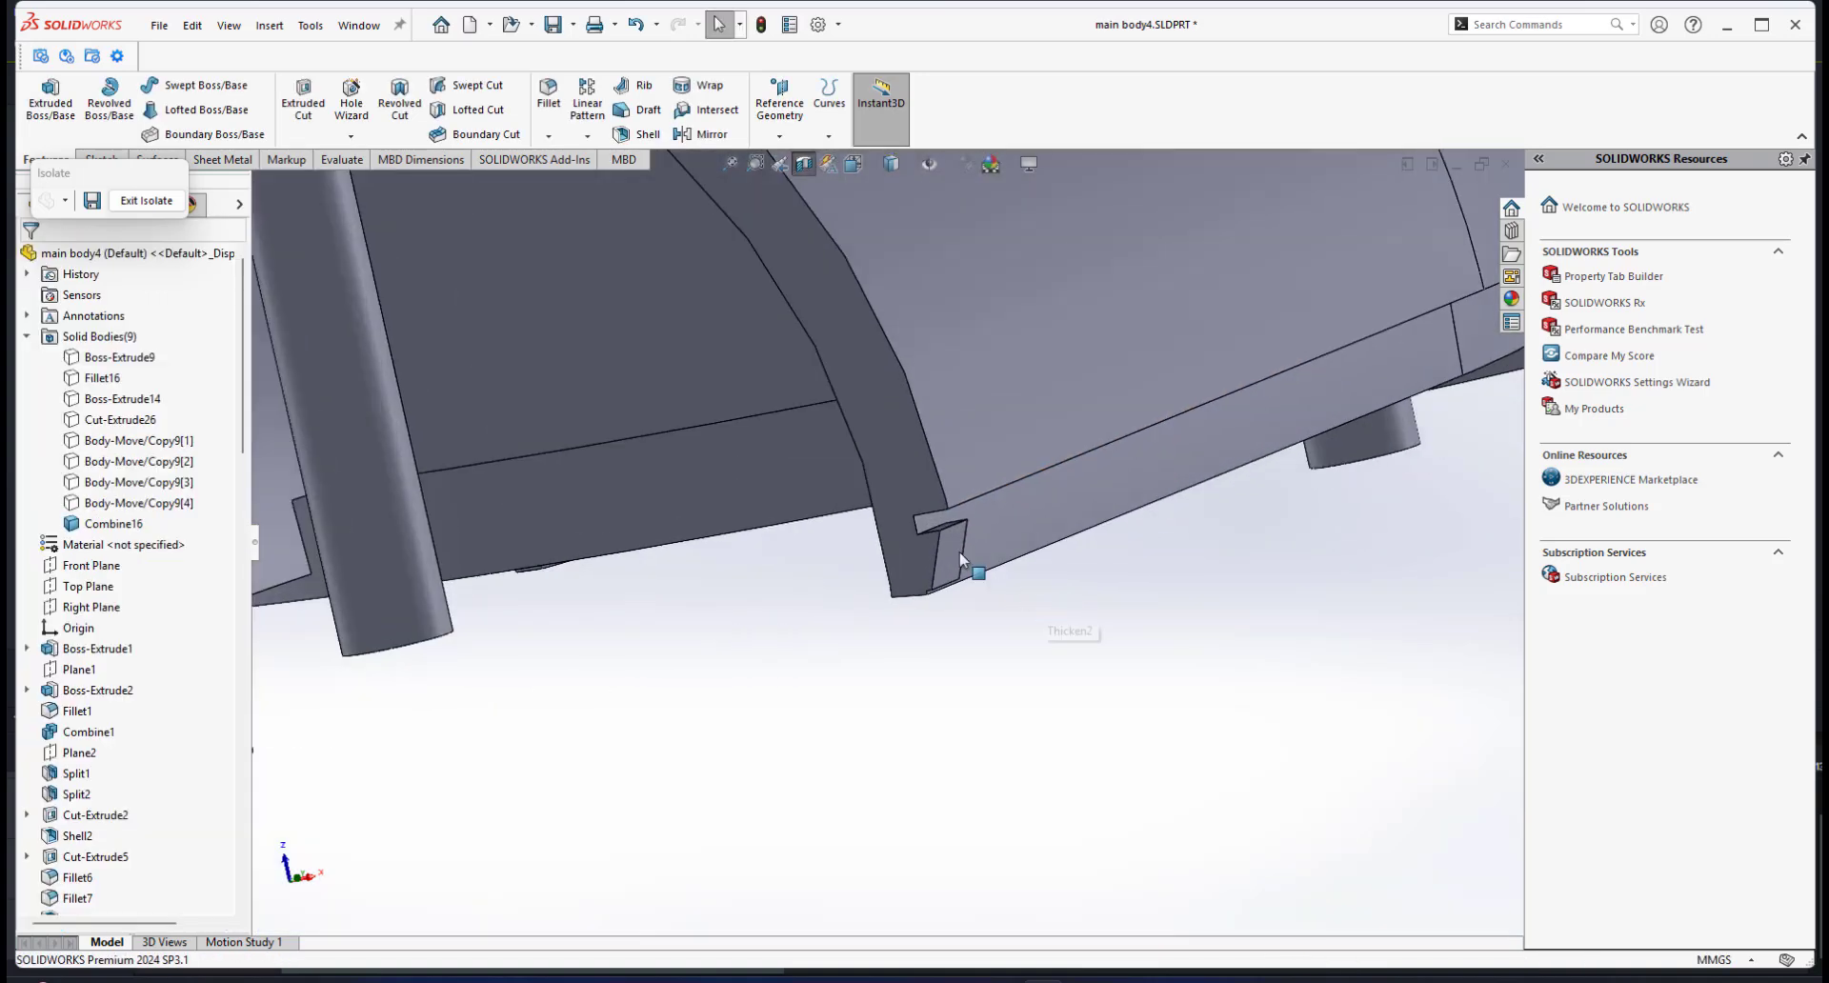
pyautogui.scroll(-2, 941, 541)
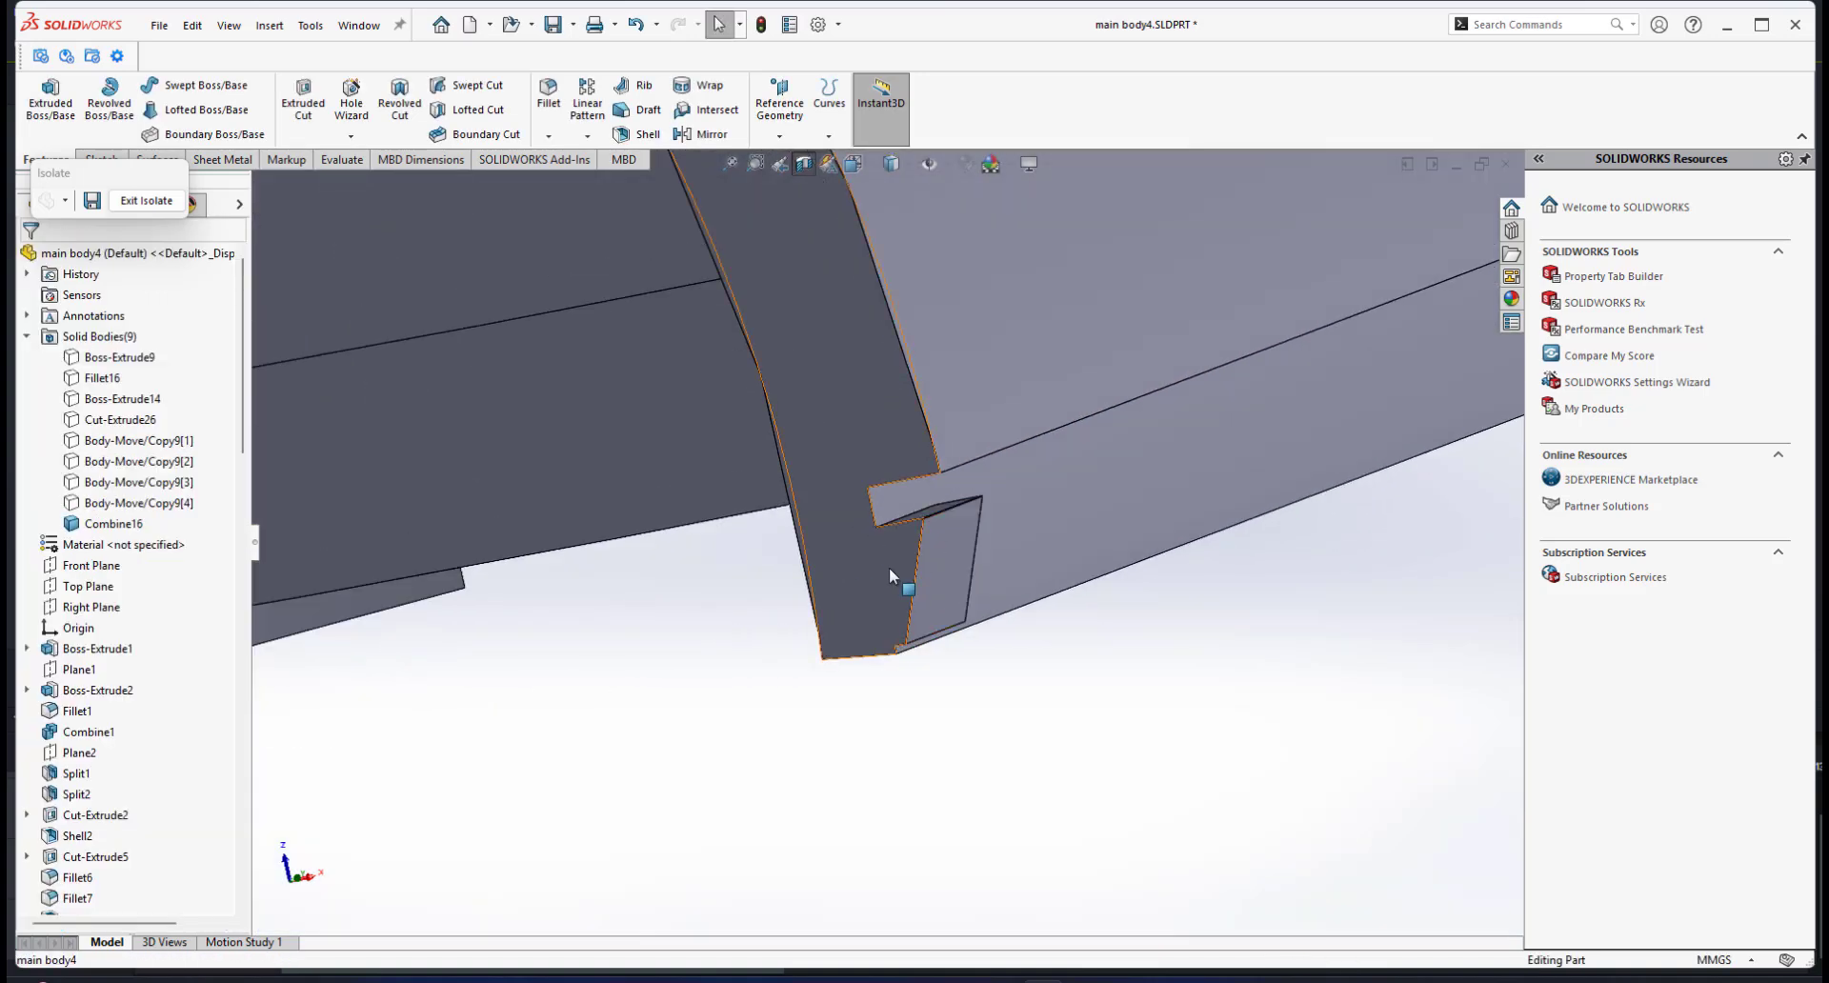
pyautogui.scroll(8, 896, 545)
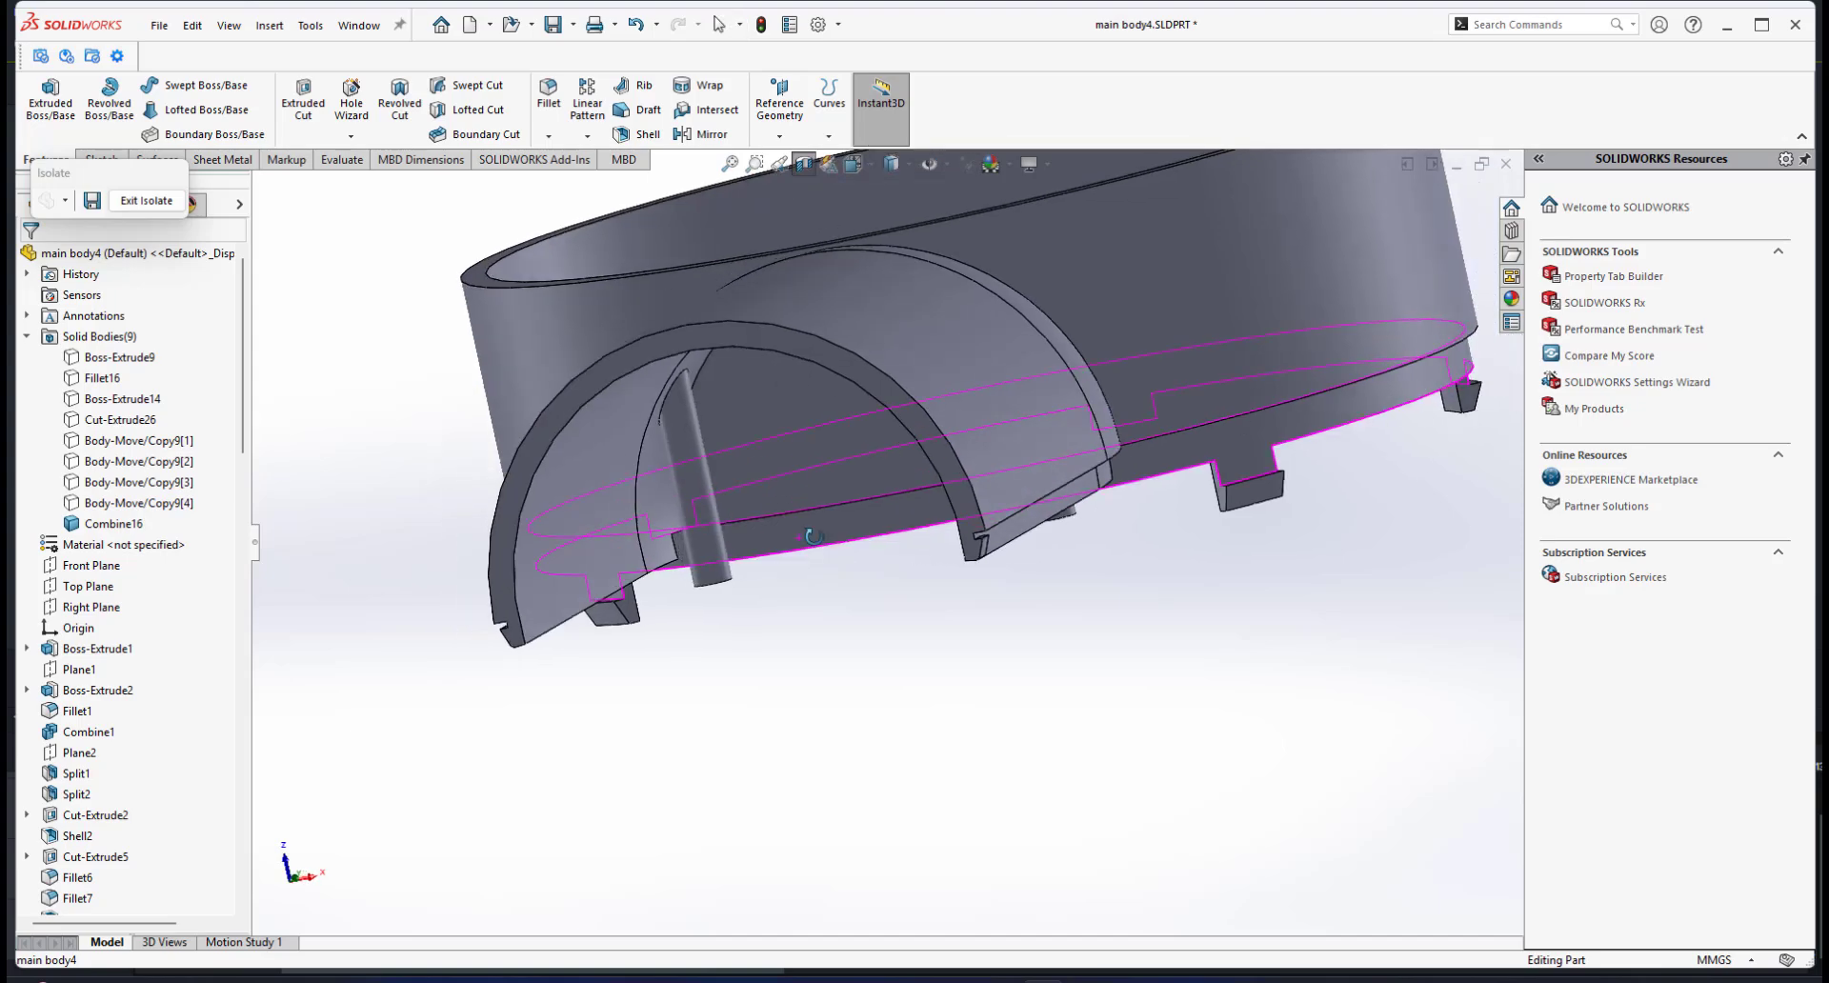
pyautogui.click(132, 202)
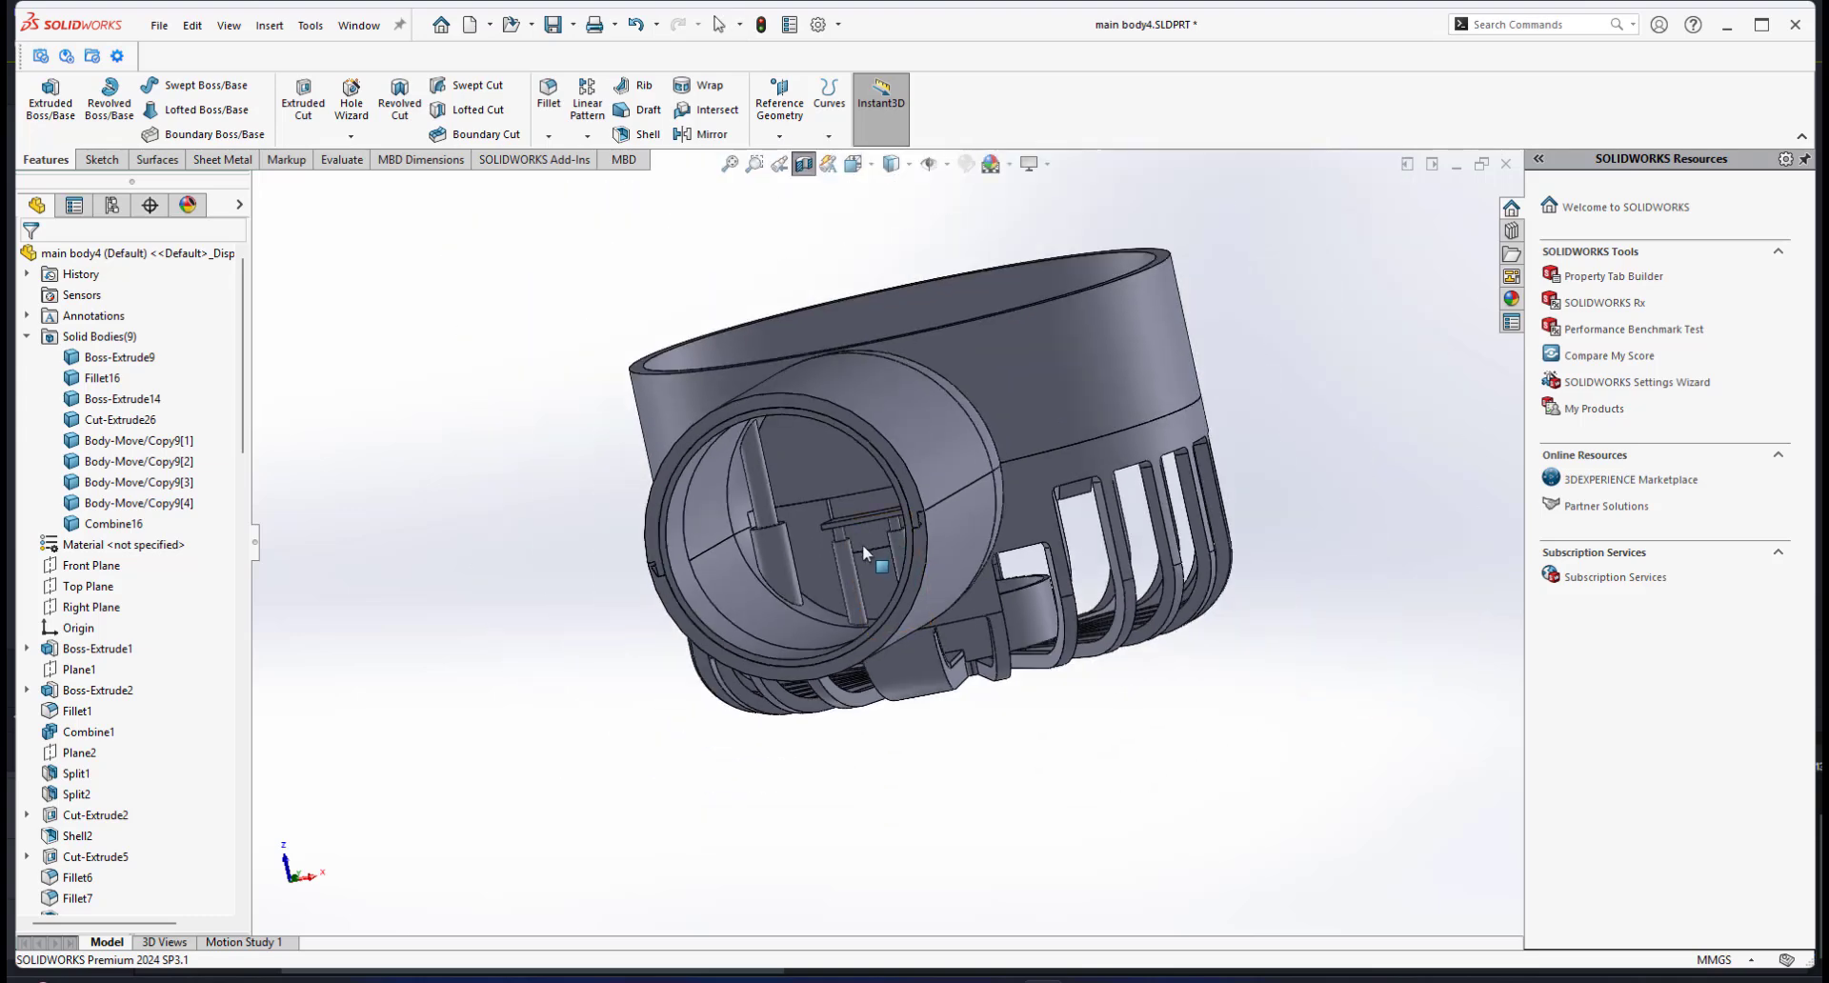
# Step: Highlight the copied snap block body Body-Move/Copy9[1] to locate it on the tube lip
pyautogui.scroll(1, 861, 544)
pyautogui.click(157, 443)
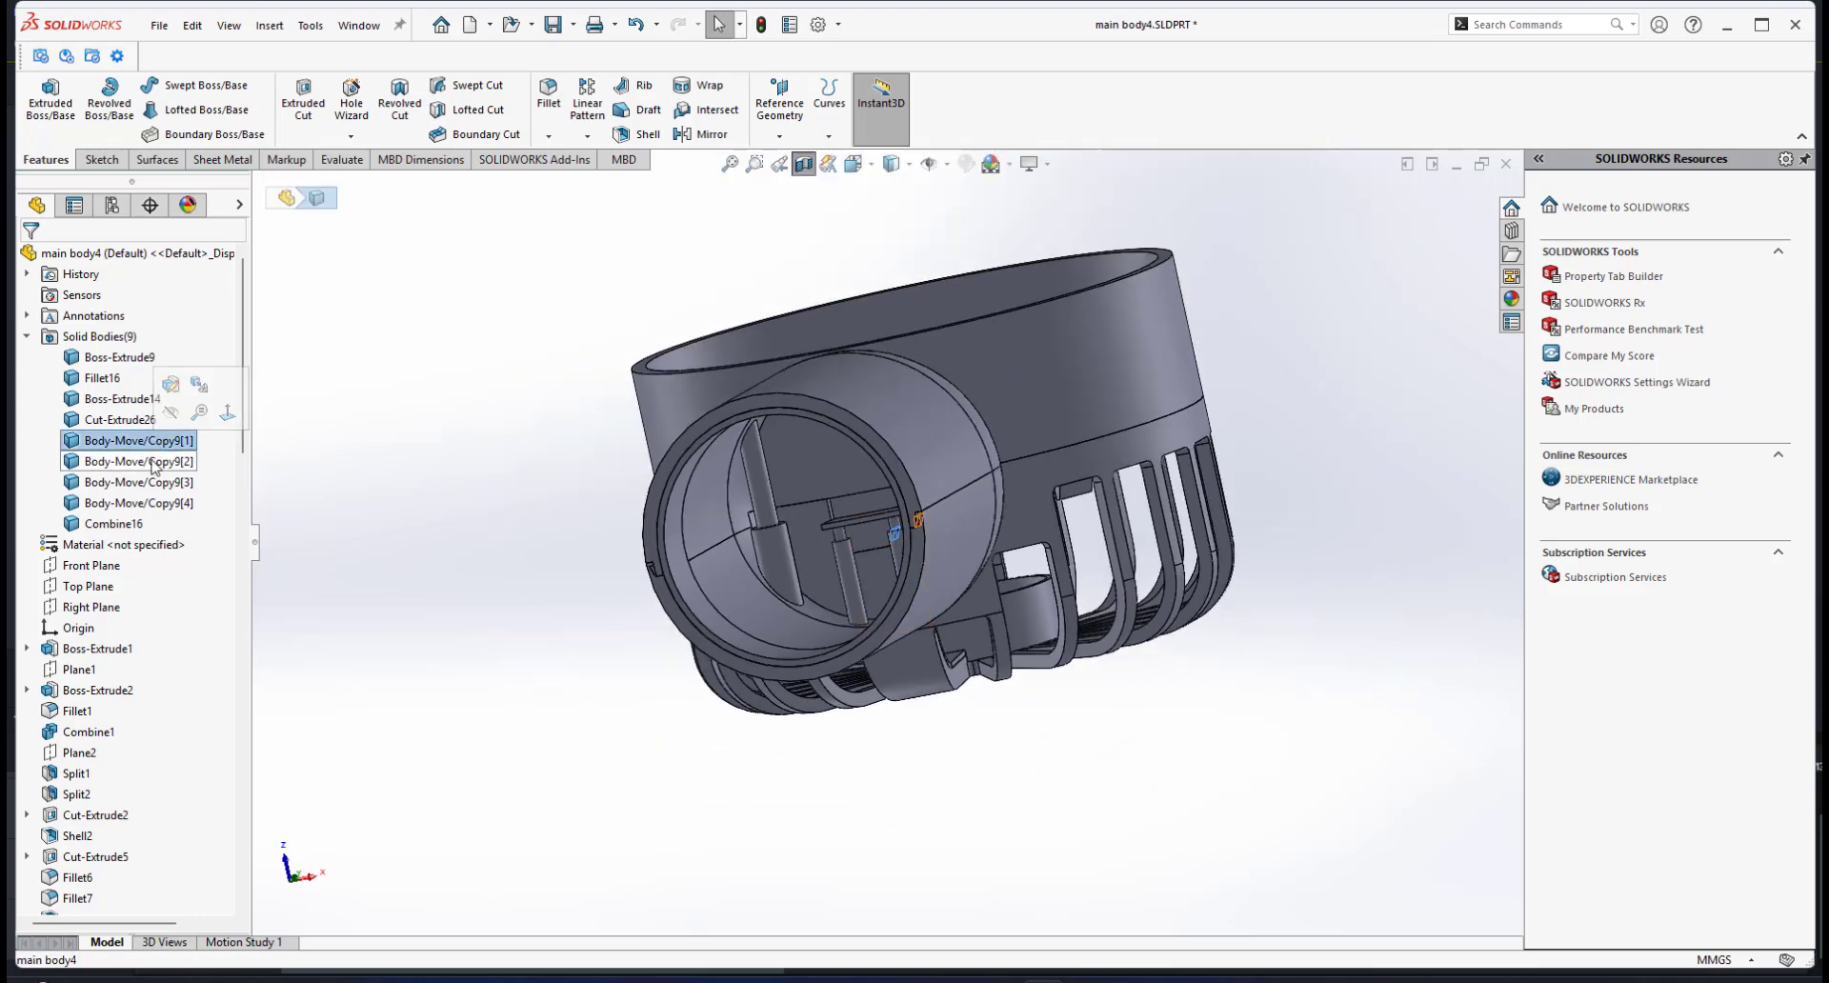
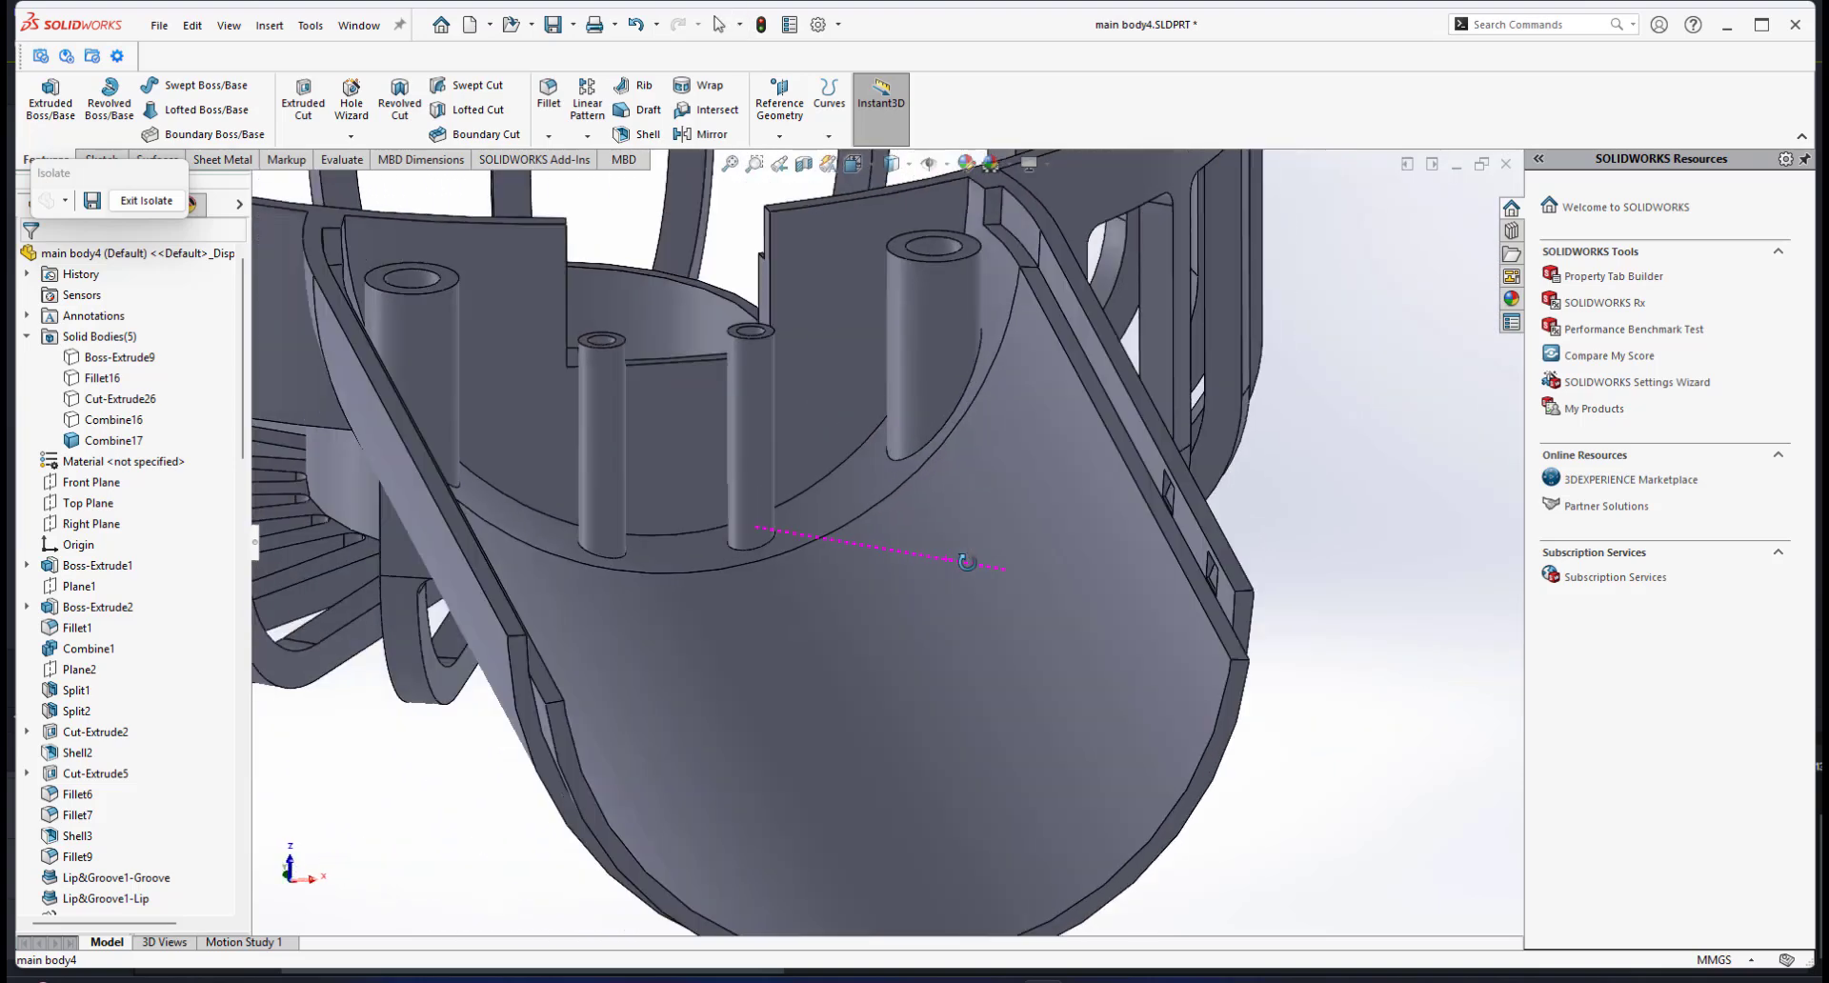
# Step: Section the isolated half tube body parallel to the Top Plane at an offset of -82 mm, through the notches in its lip
pyautogui.scroll(-3, 878, 241)
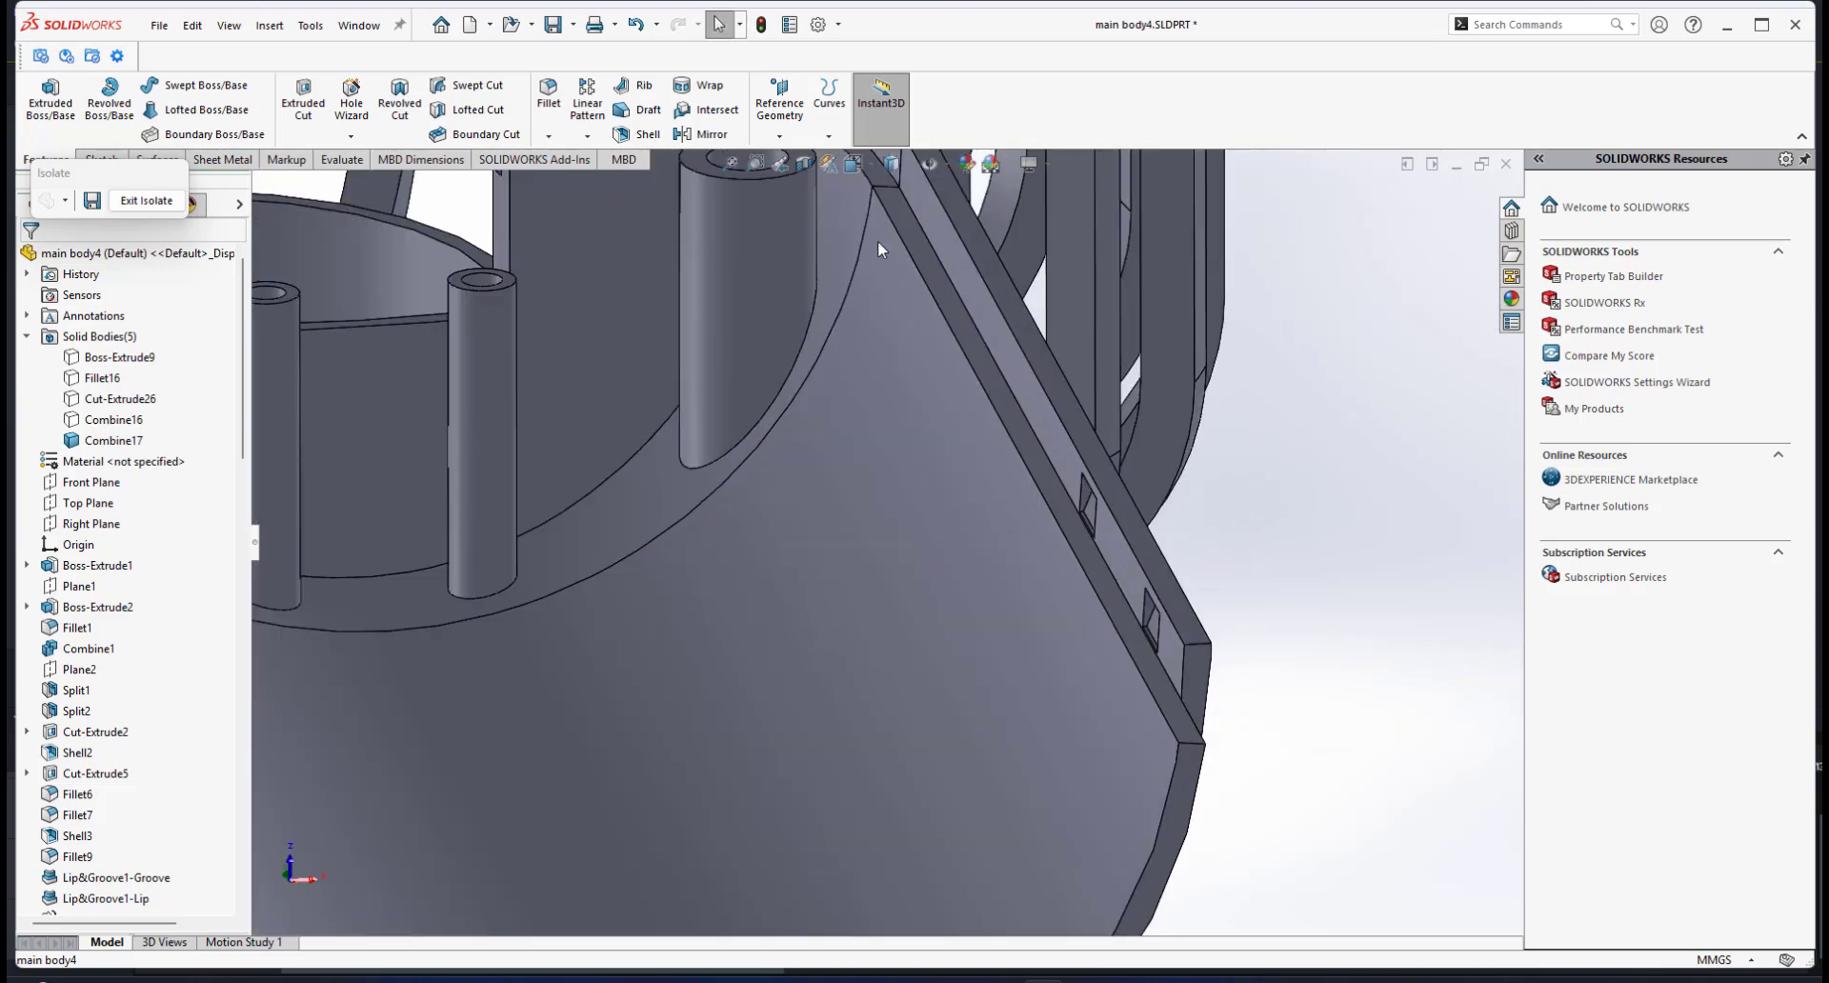
pyautogui.click(804, 164)
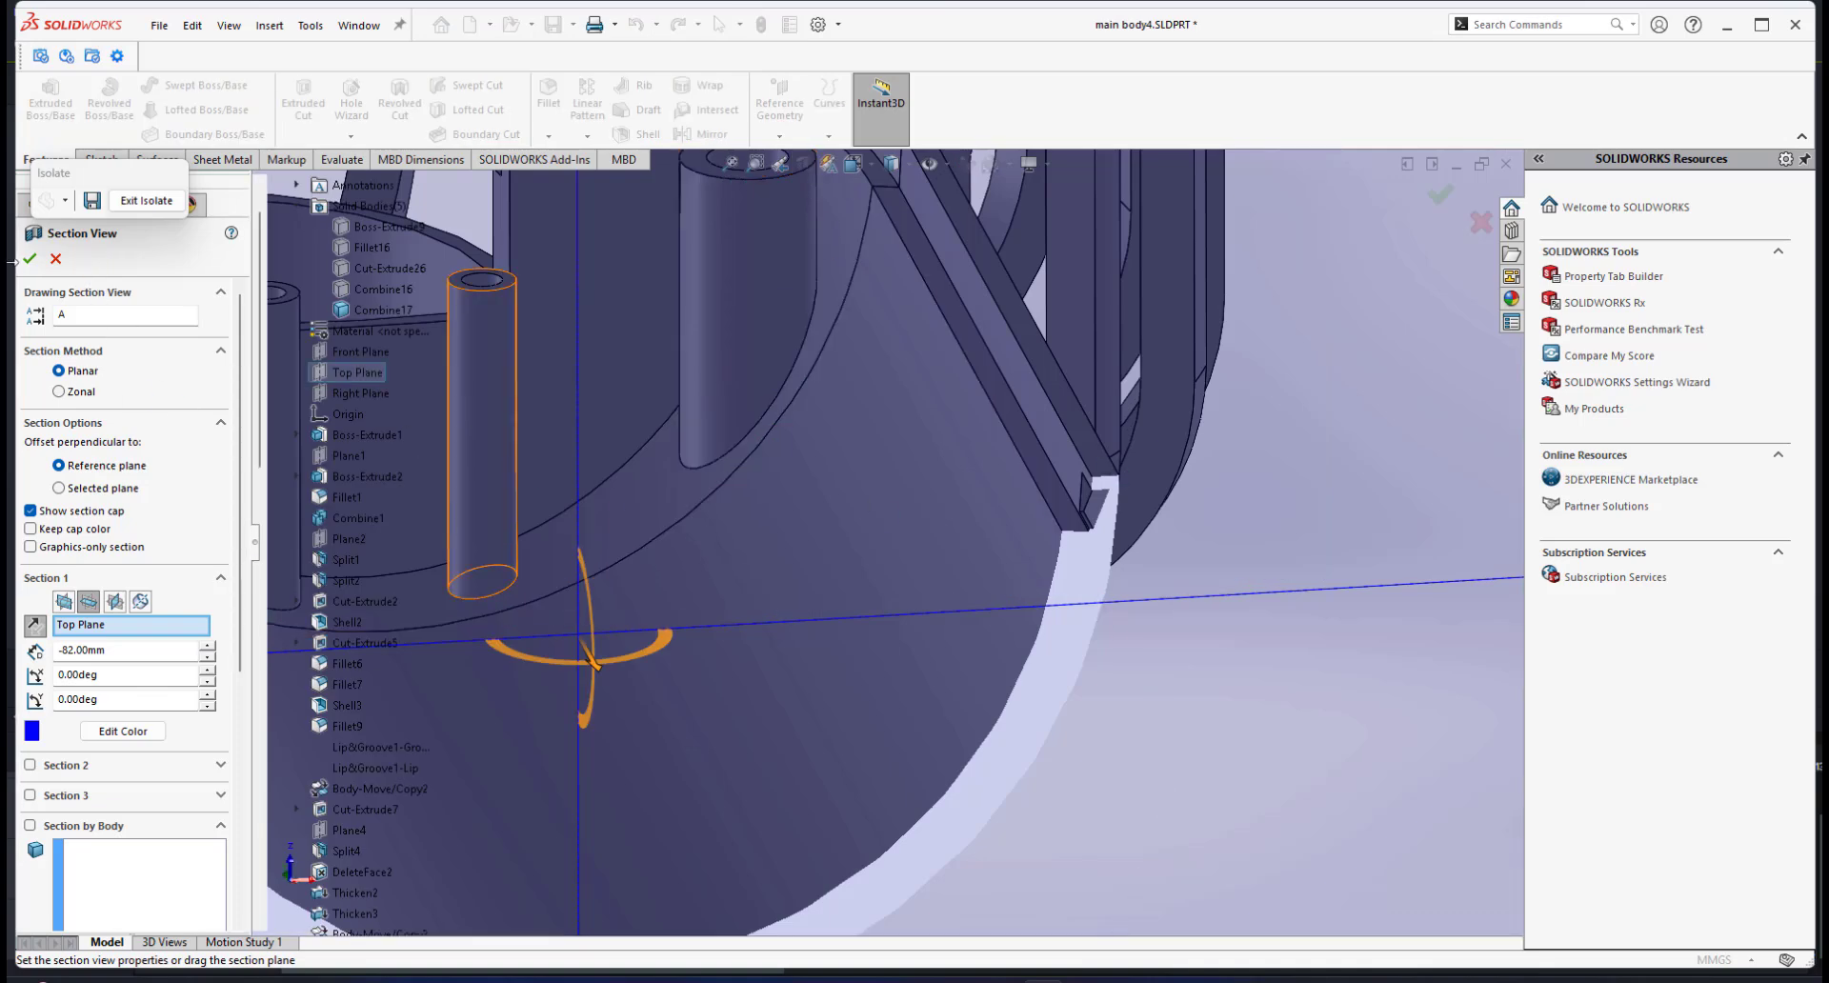
pyautogui.click(31, 259)
pyautogui.scroll(-5, 1090, 522)
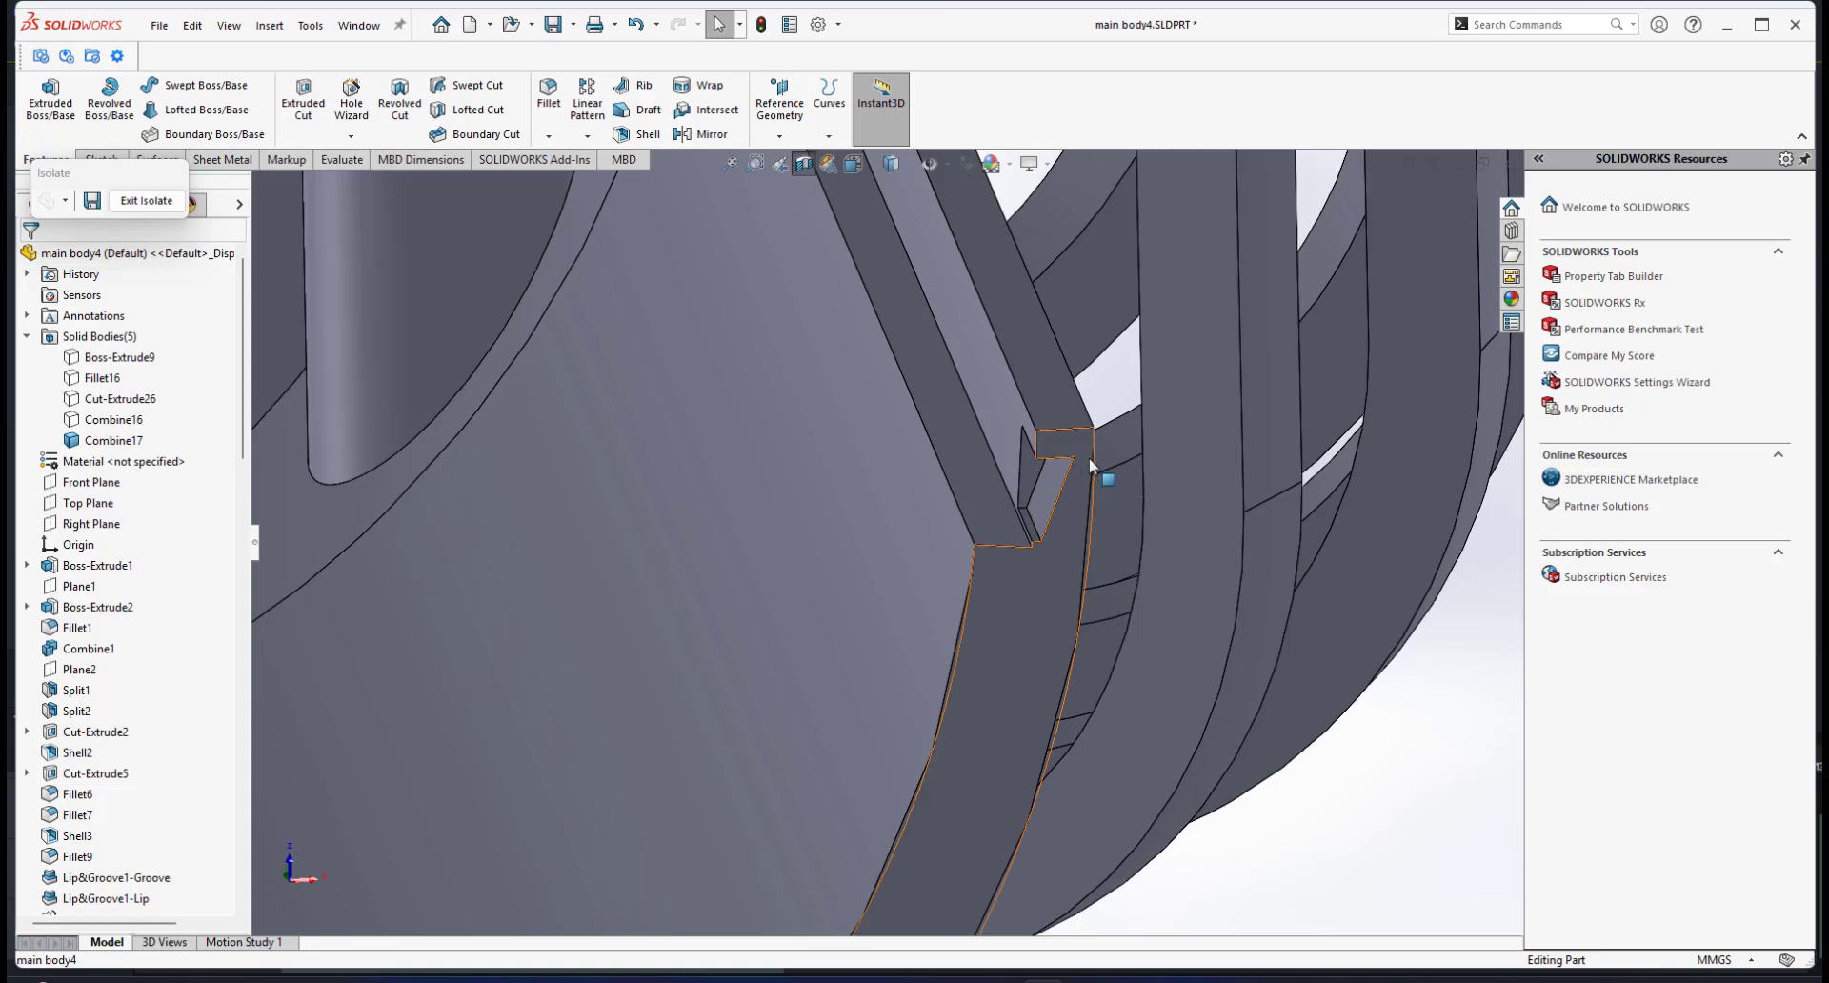
pyautogui.scroll(-4, 1050, 465)
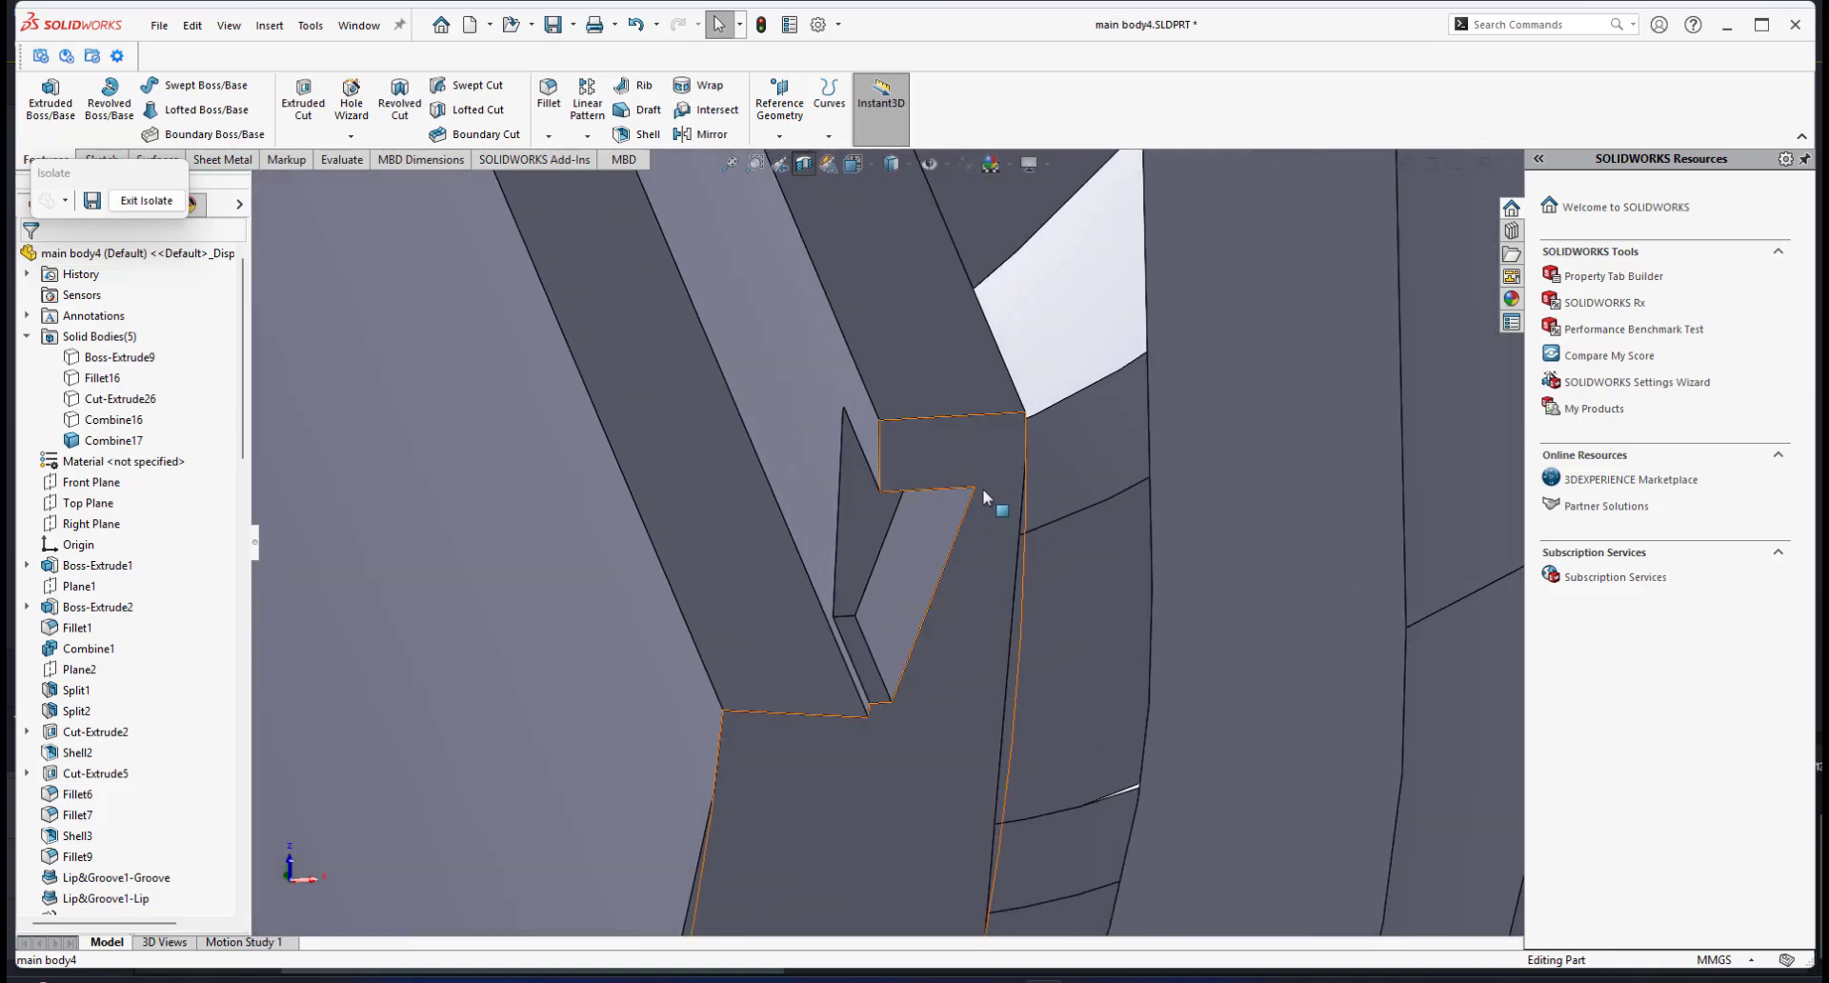
# Step: Inspect the sectioned notch on the half tube's lip and turn off the section view
pyautogui.scroll(2, 887, 511)
pyautogui.moveTo(882, 527); pyautogui.dragTo(866, 303, button='middle')
pyautogui.scroll(6, 899, 558)
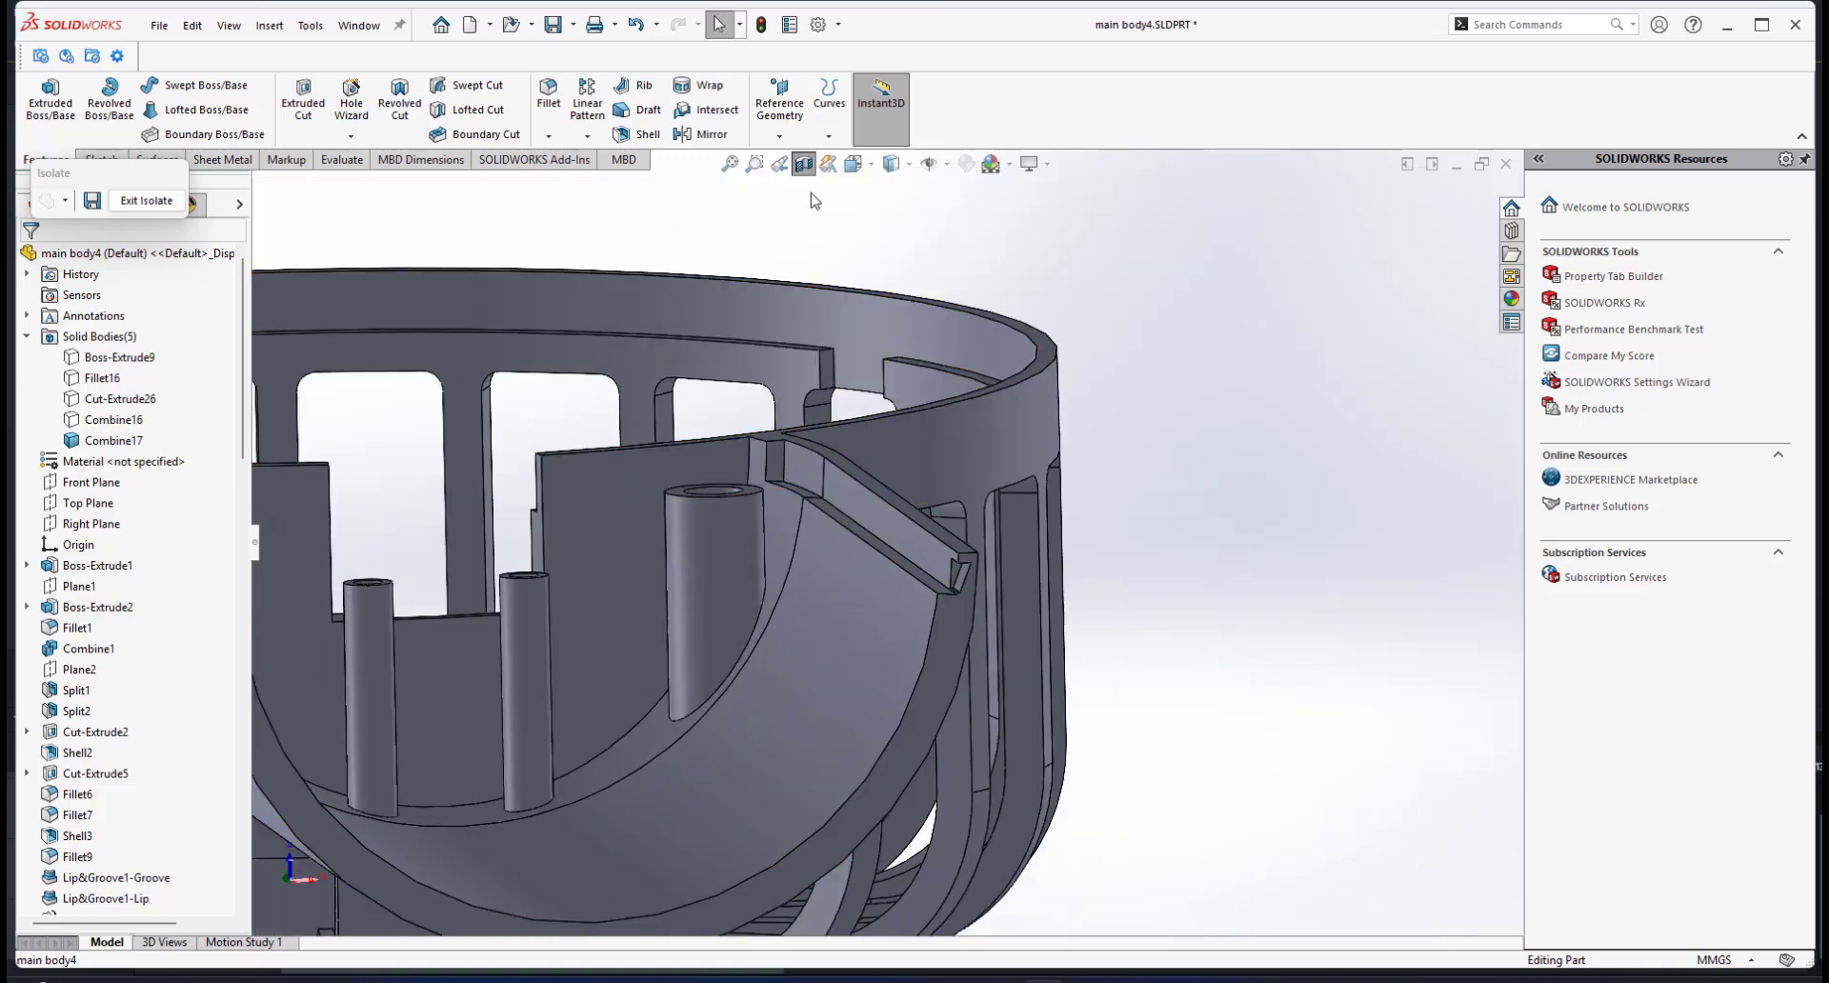
pyautogui.scroll(5, 867, 568)
pyautogui.moveTo(867, 569); pyautogui.dragTo(846, 518, button='middle')
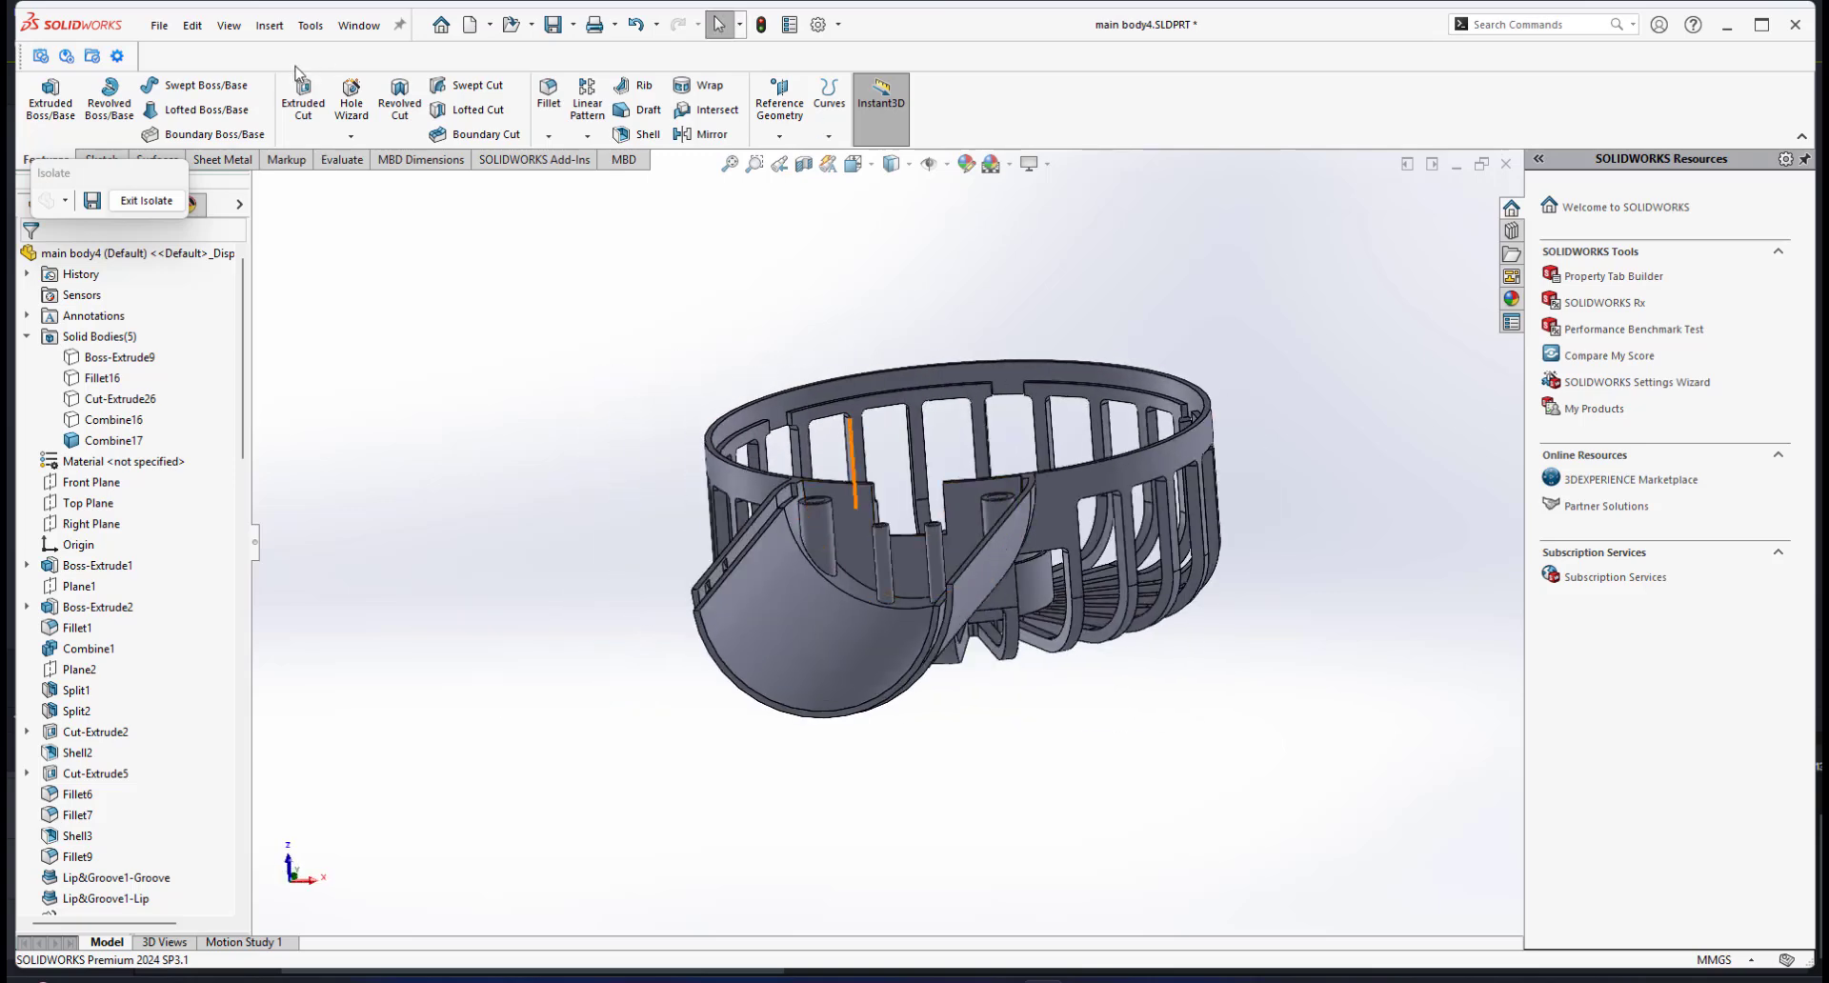
pyautogui.click(264, 32)
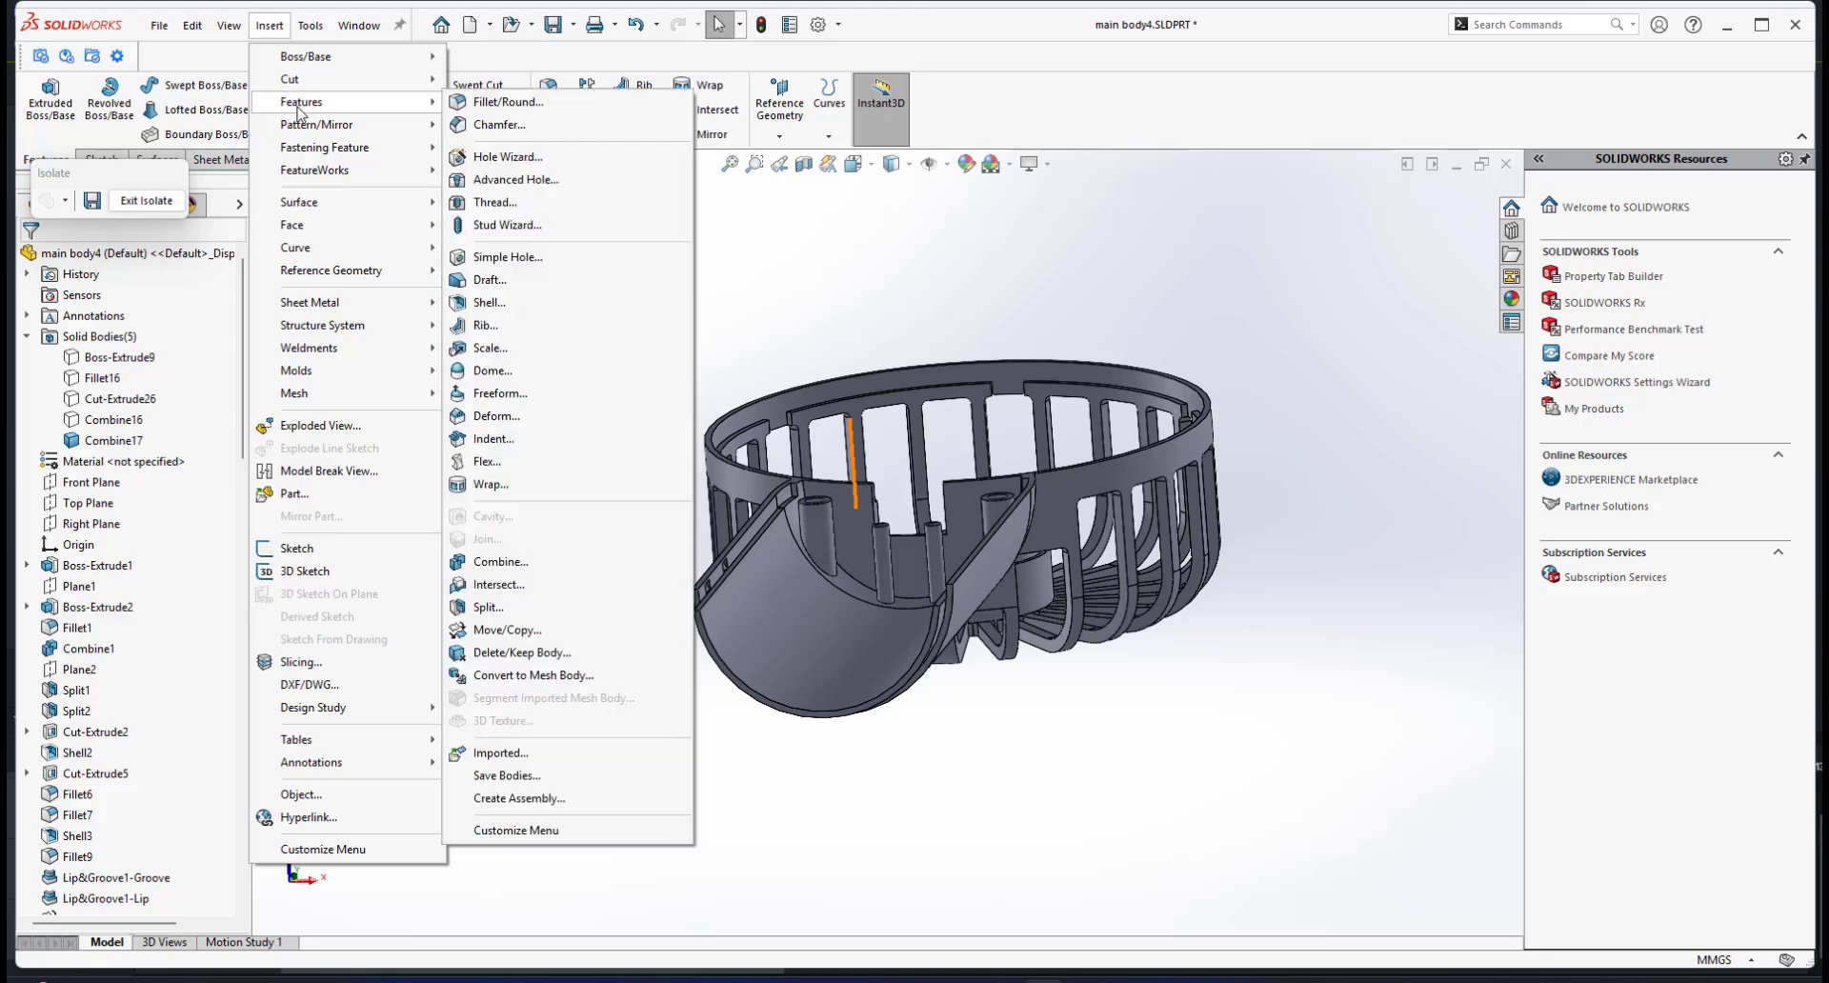
pyautogui.moveTo(318, 157)
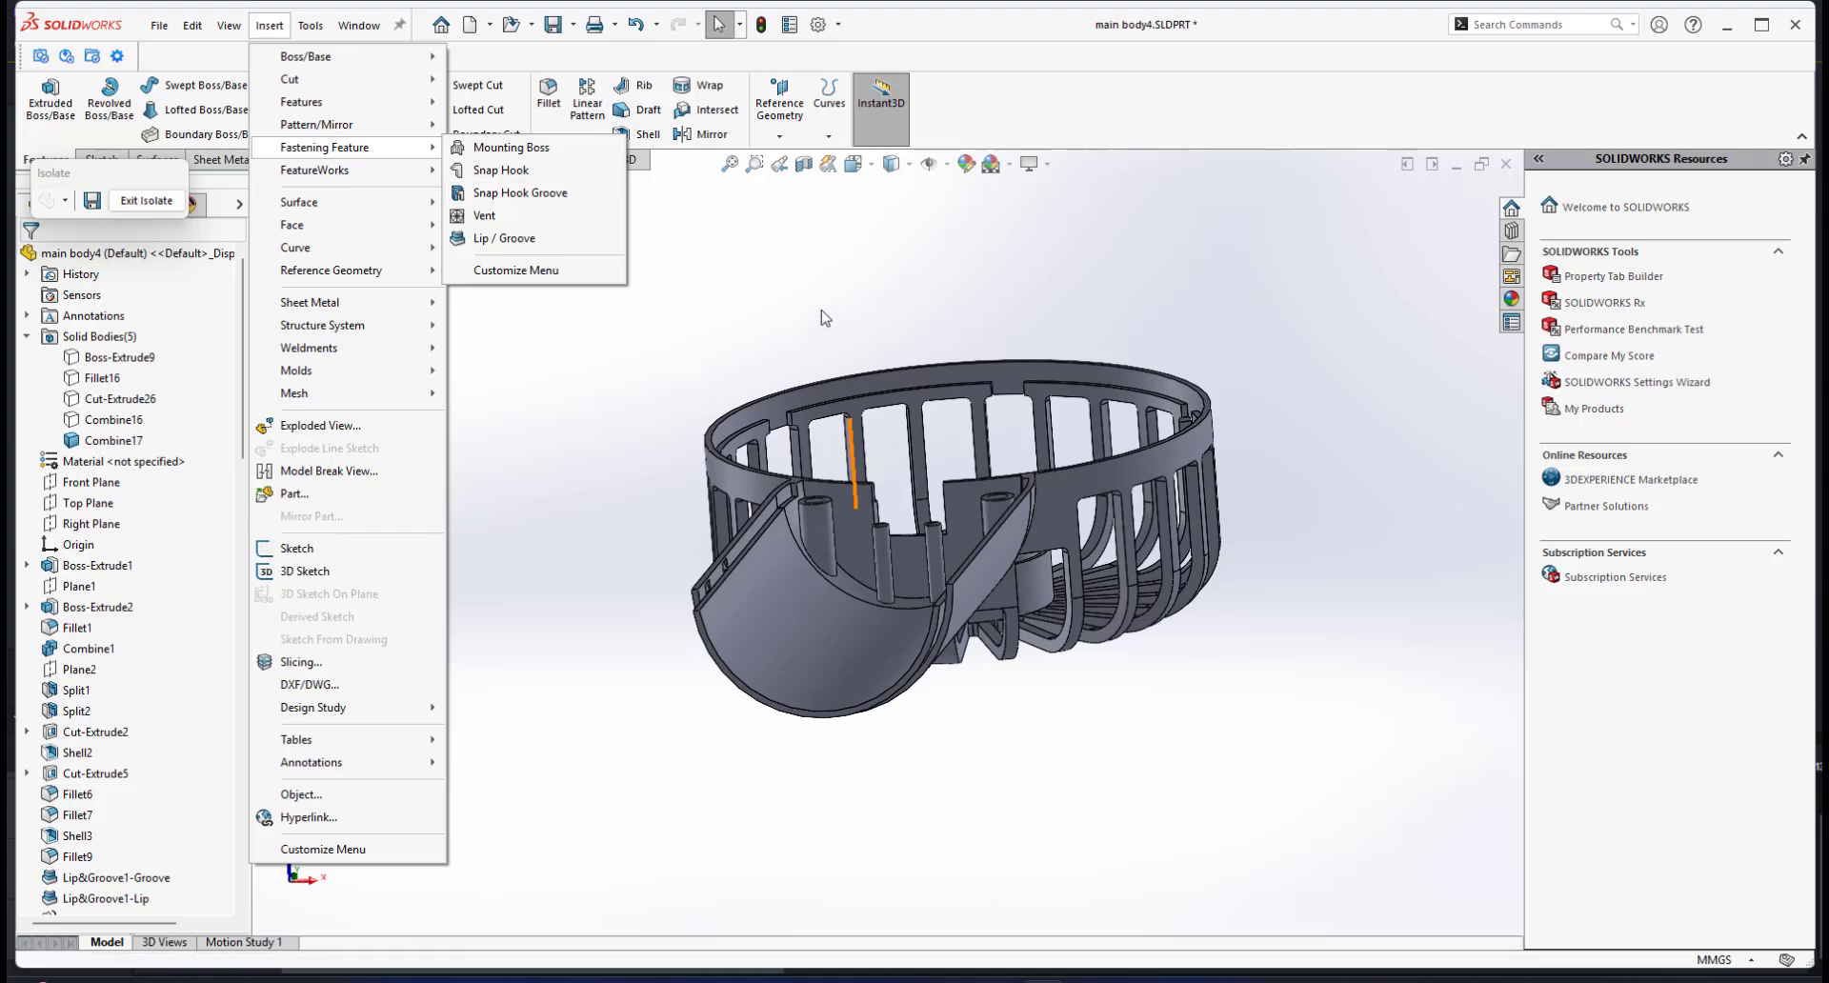
pyautogui.moveTo(816, 276); pyautogui.dragTo(878, 586, button='middle')
pyautogui.scroll(2, 877, 583)
pyautogui.scroll(-1, 872, 600)
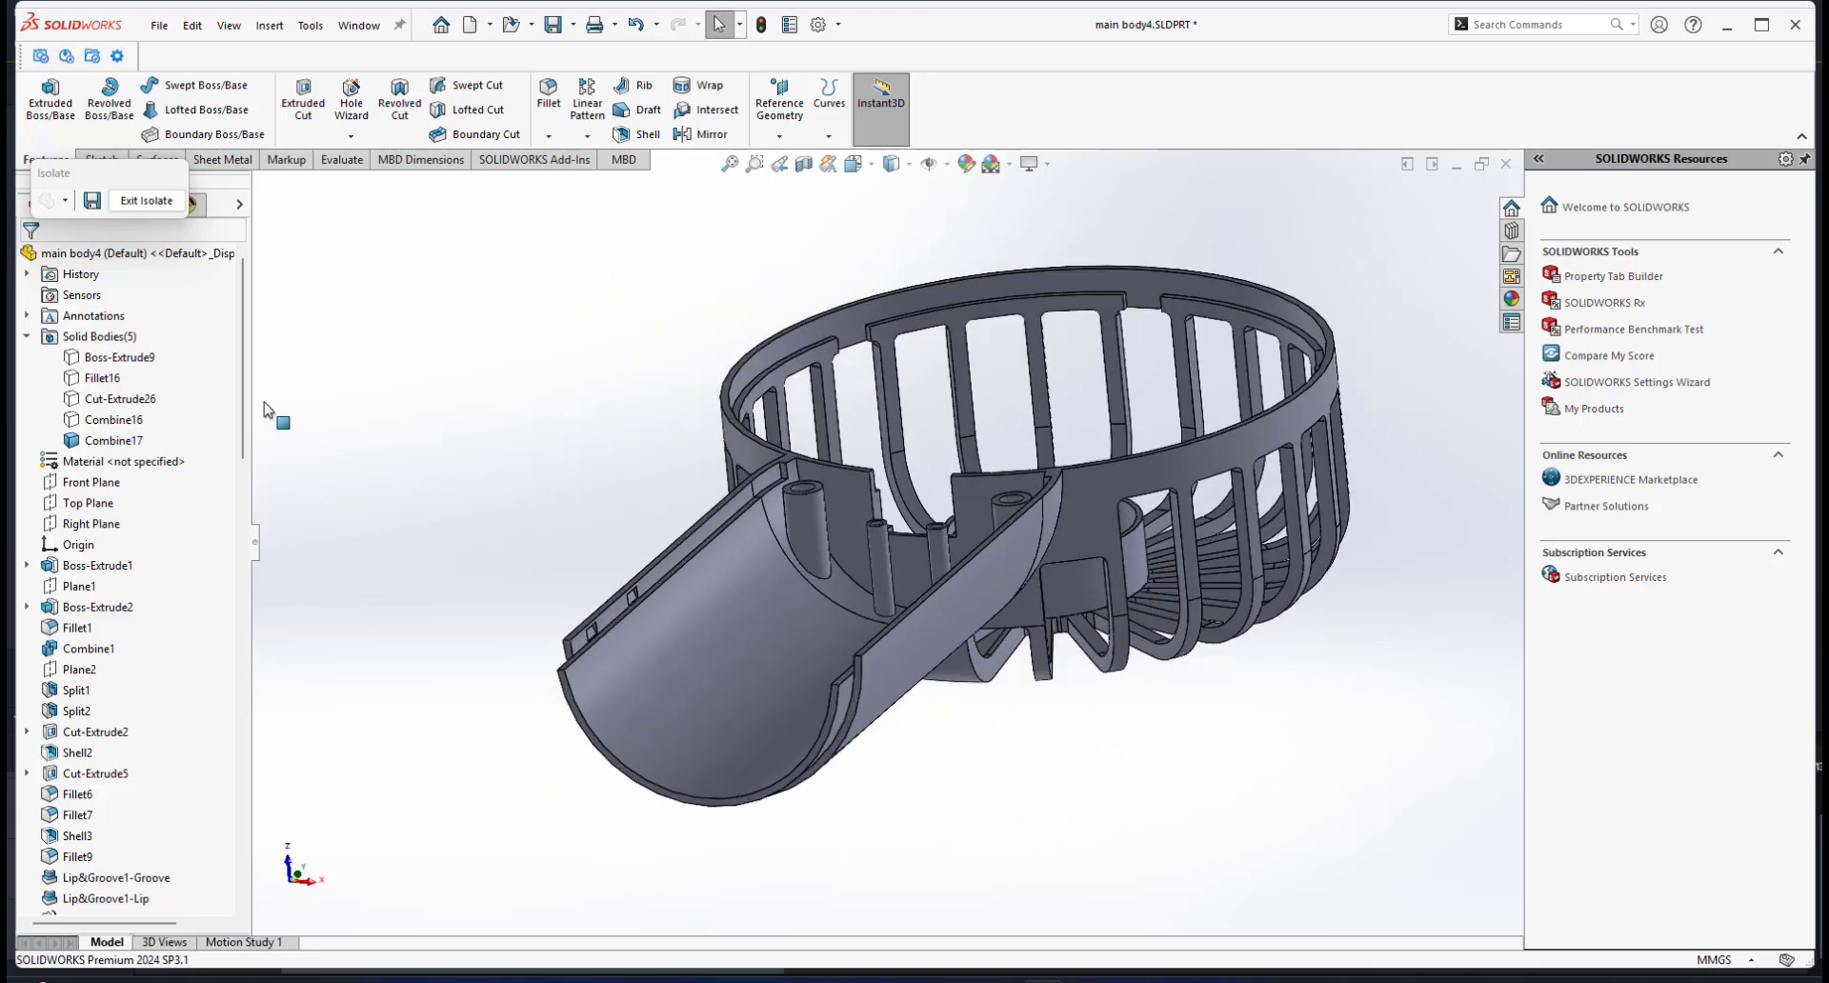
# Step: Exit isolation to show all bodies and set the view to isometric
pyautogui.click(153, 203)
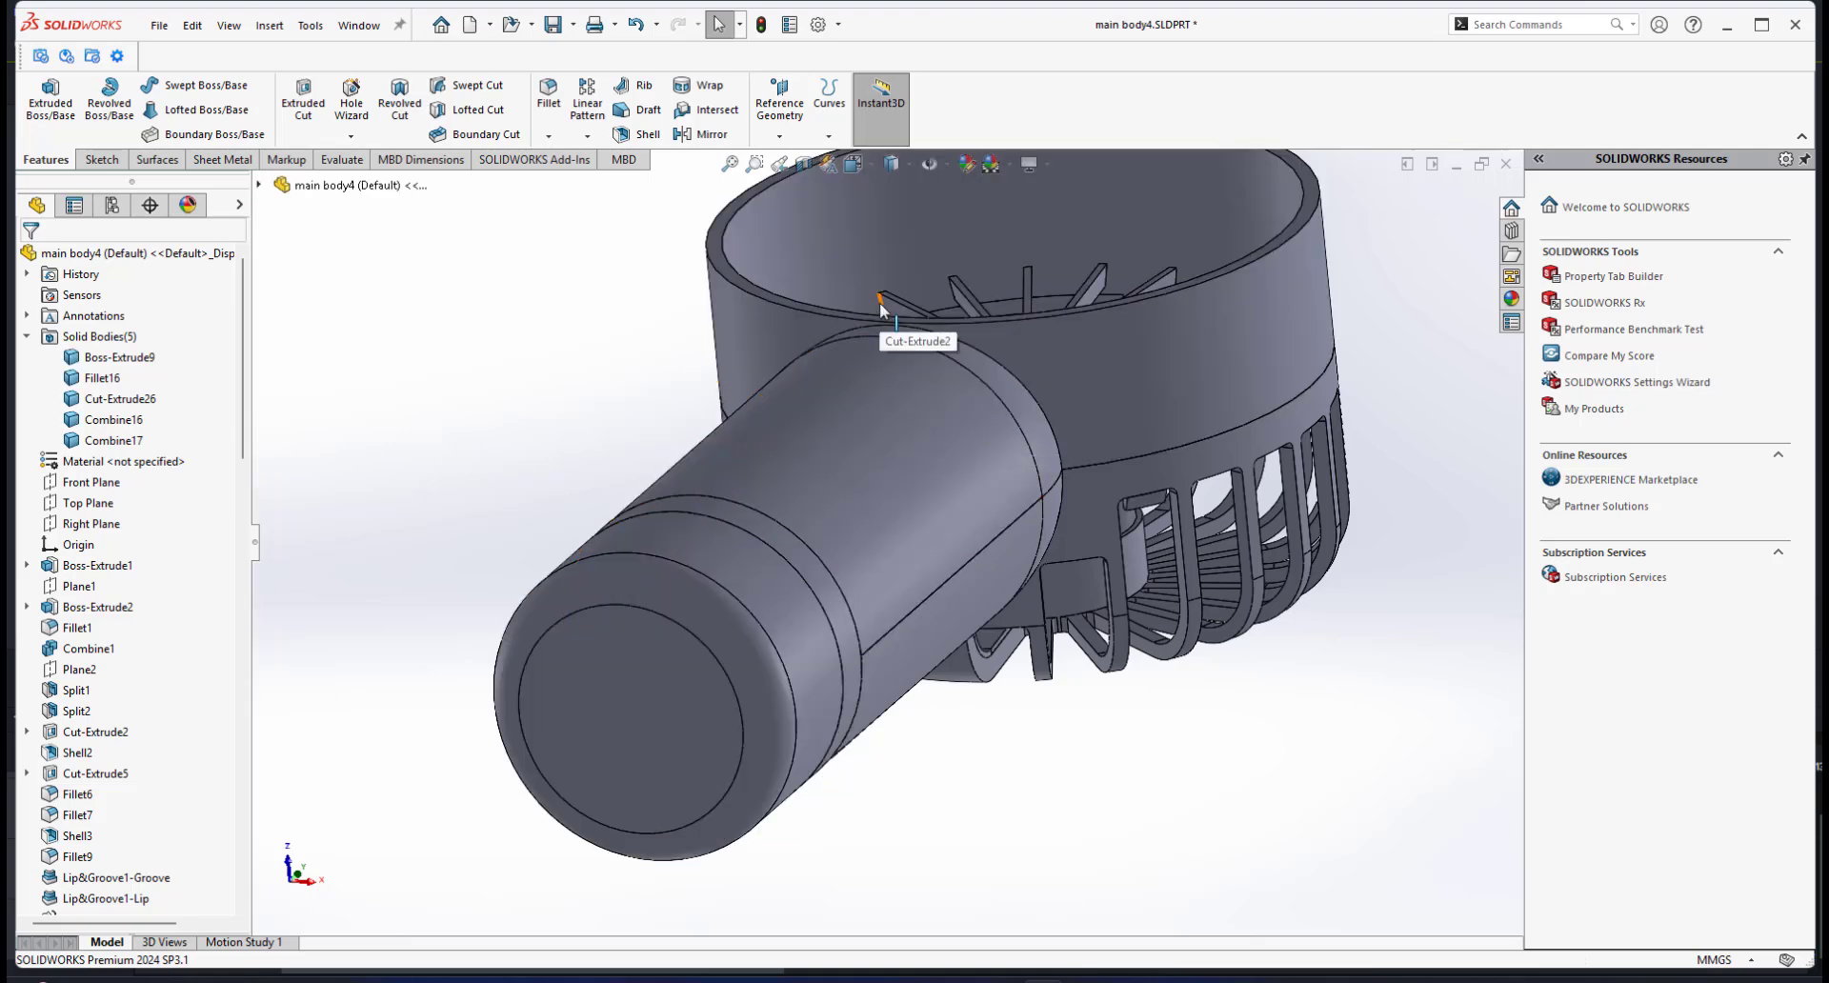
pyautogui.press('space')
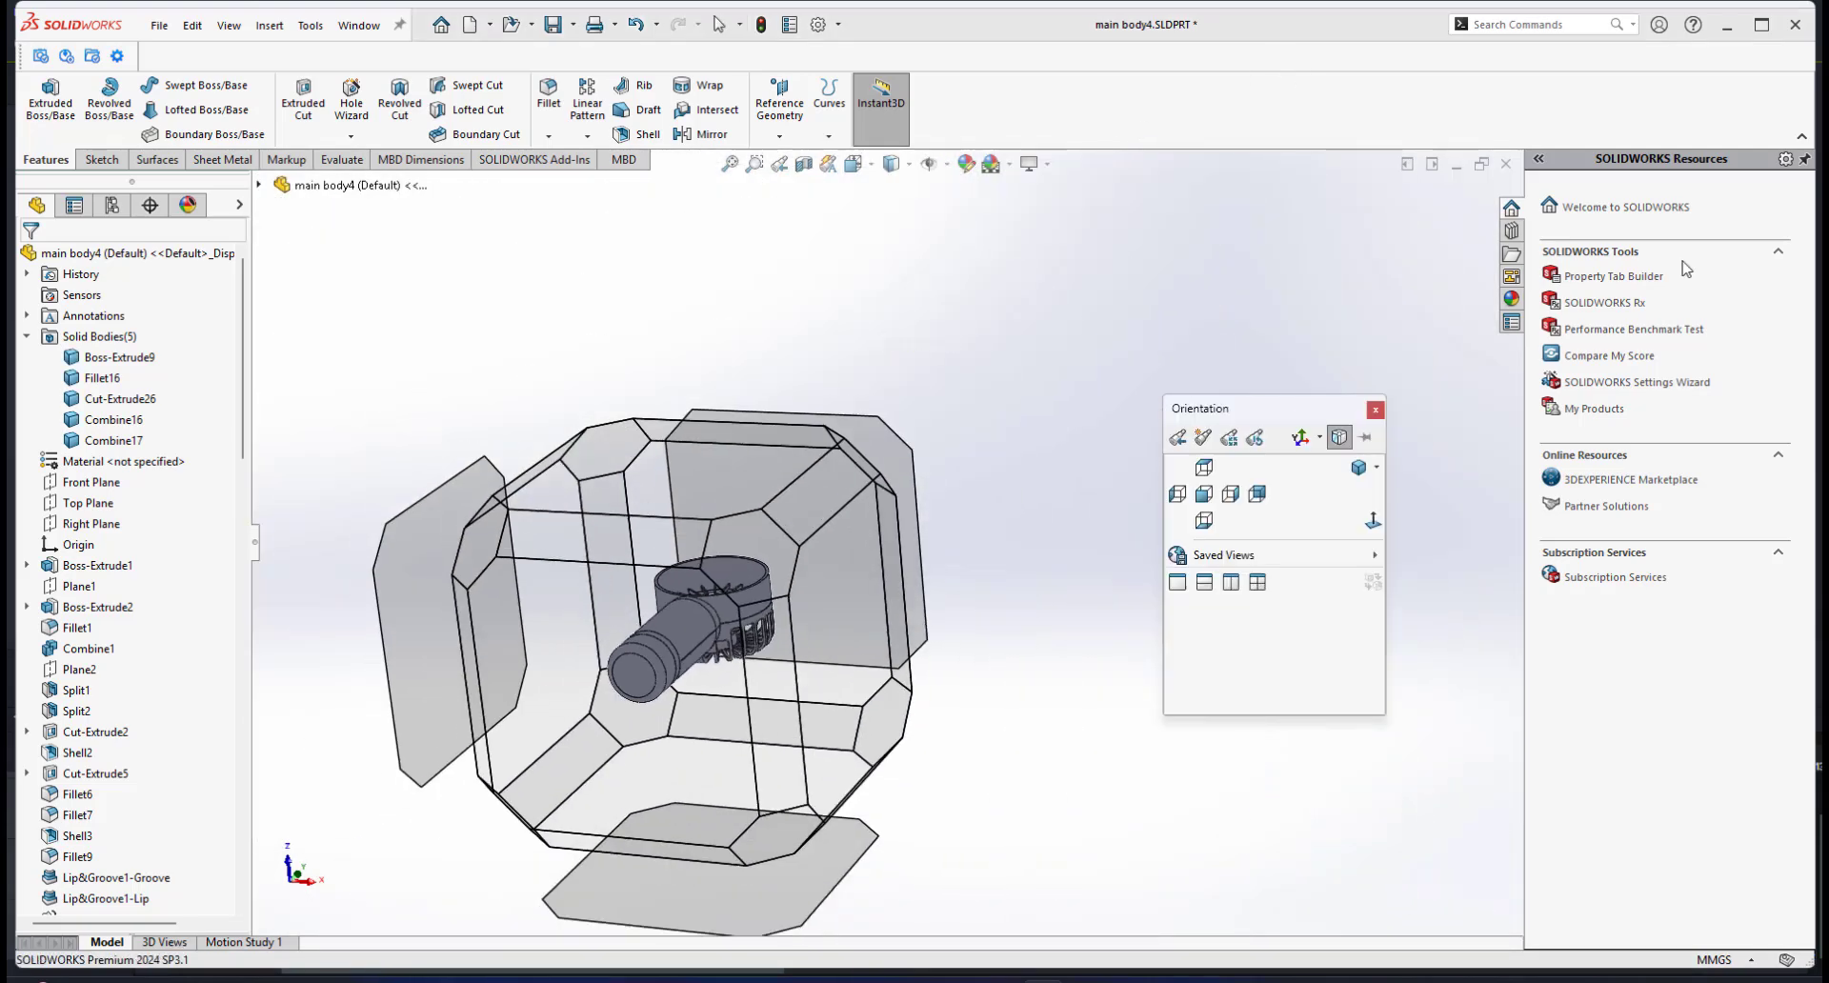
pyautogui.click(1363, 468)
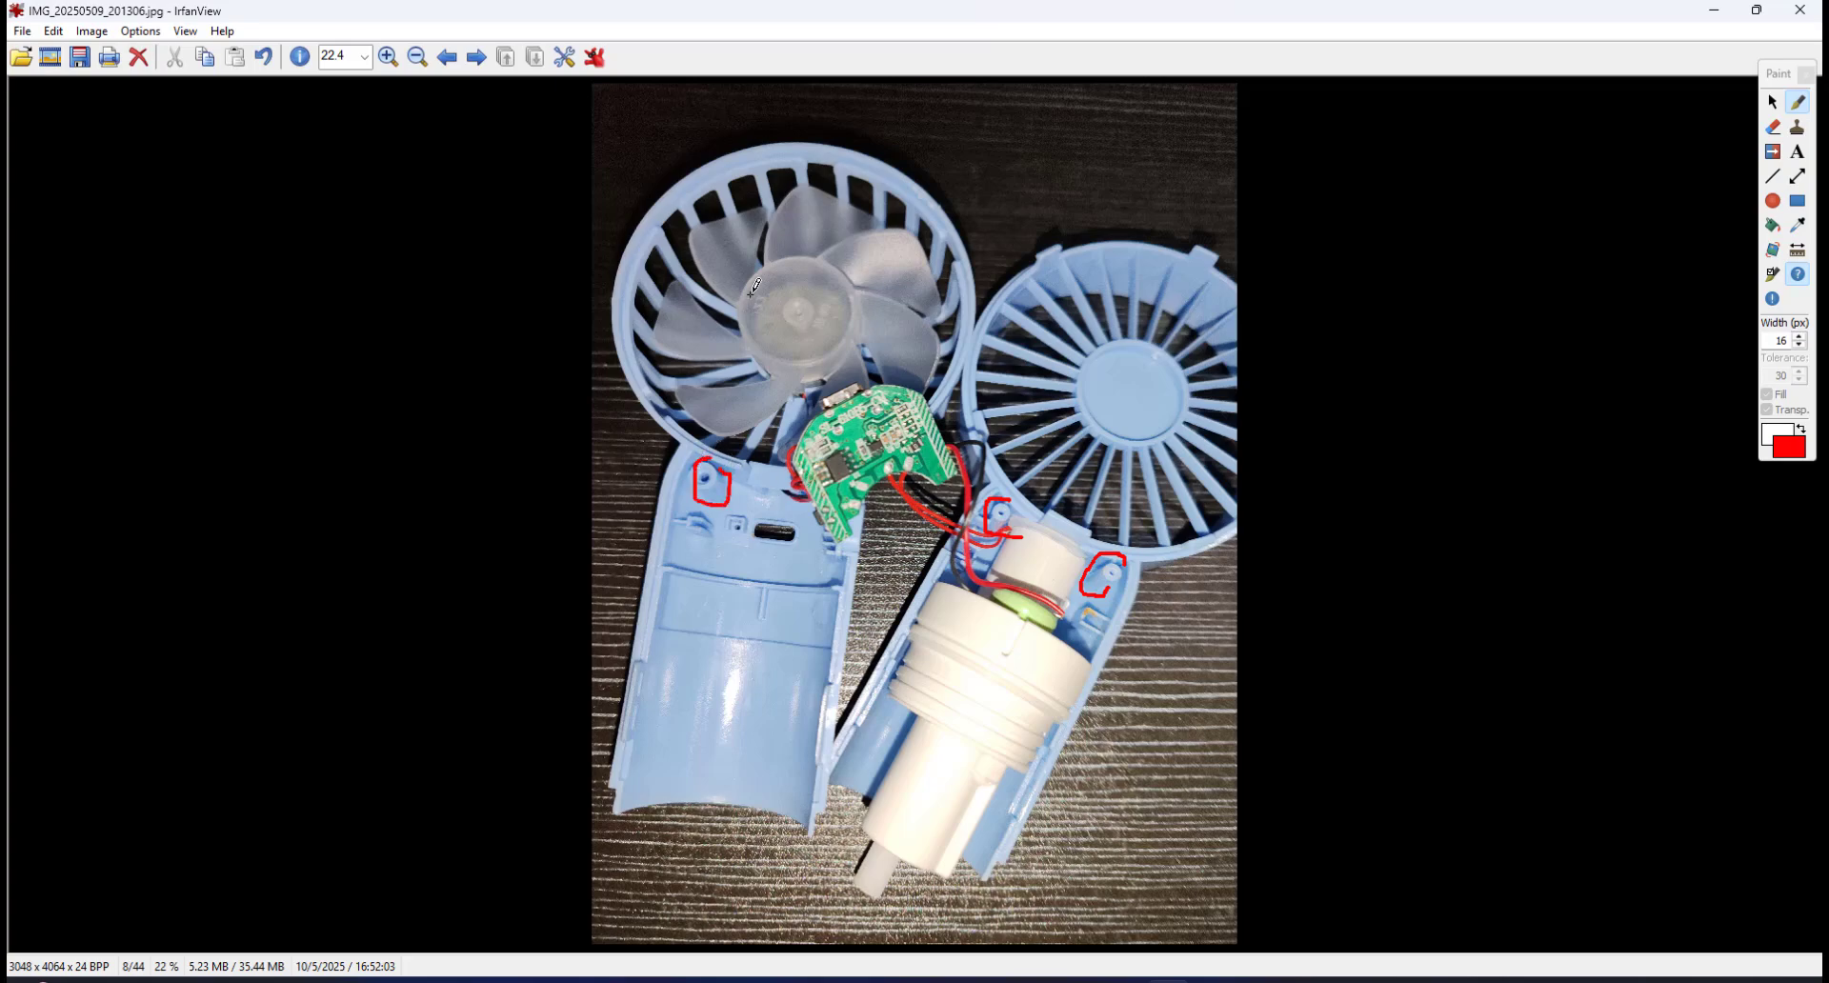
# Step: Compare the reference photos of the disassembled fan in IrfanView for the screw boss locations, and return to SOLIDWORKS
pyautogui.press('Right')
pyautogui.press('Right')
pyautogui.press('Right')
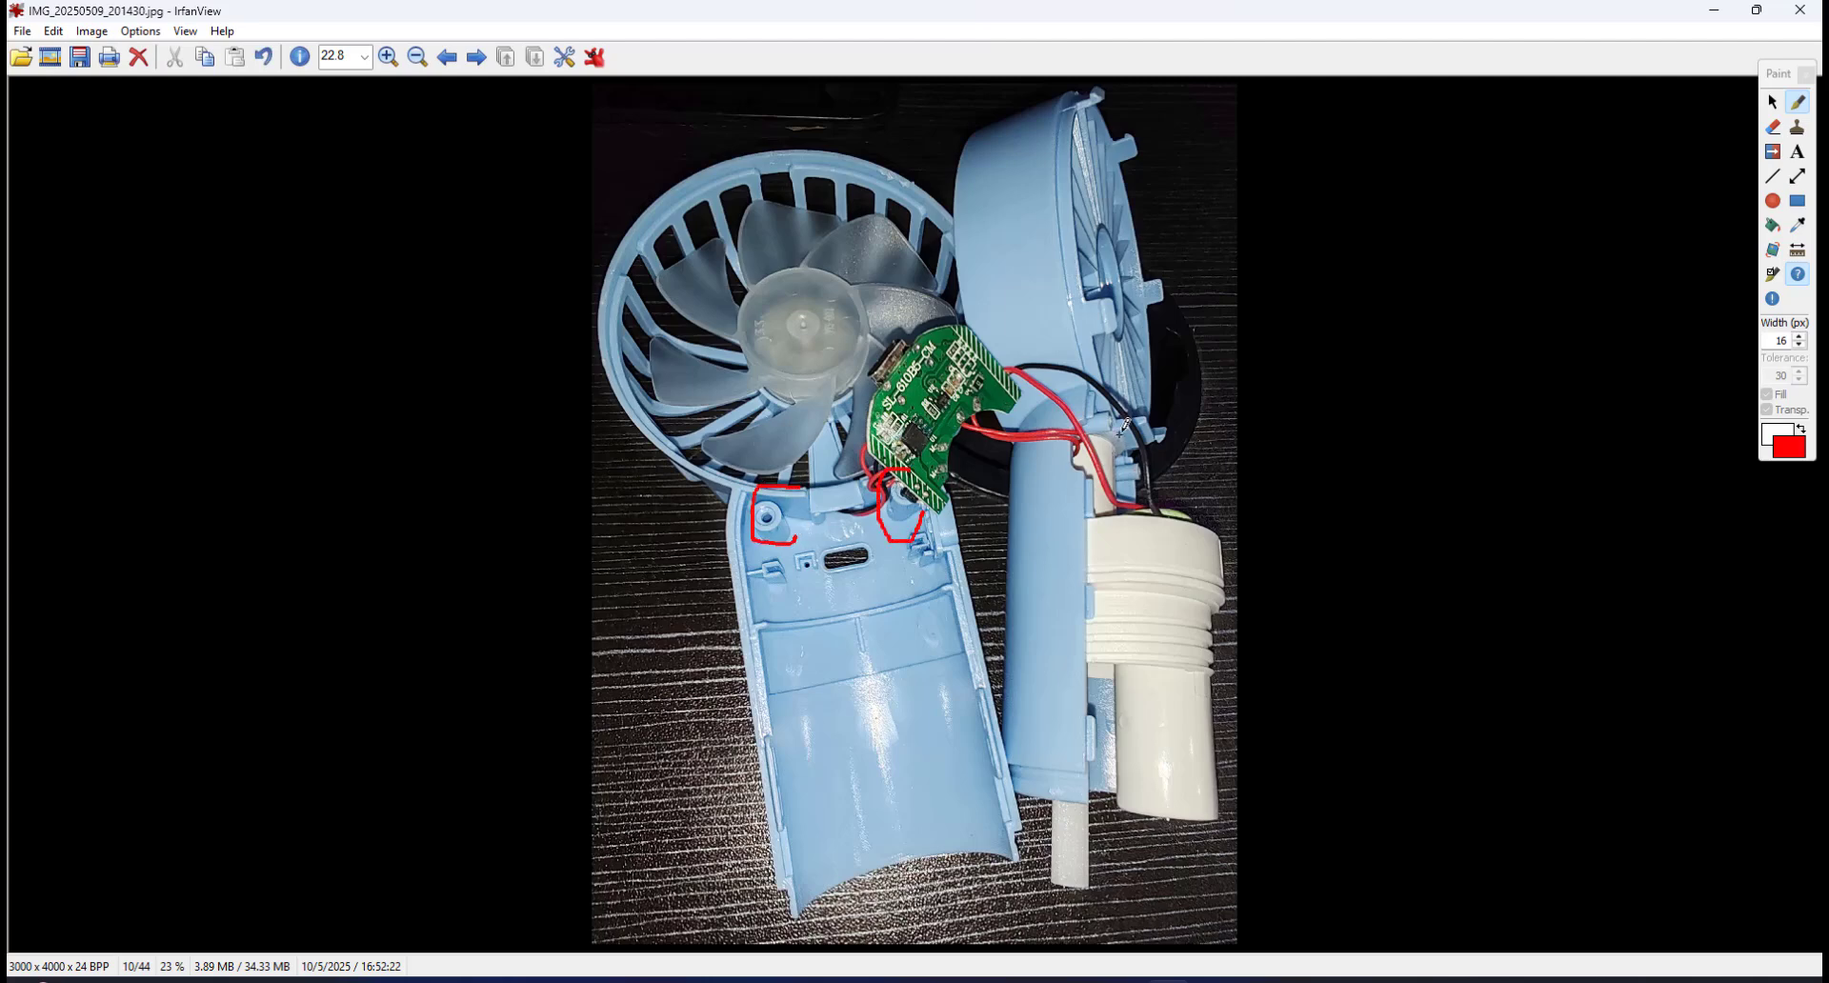
pyautogui.press('Left')
pyautogui.press('Left')
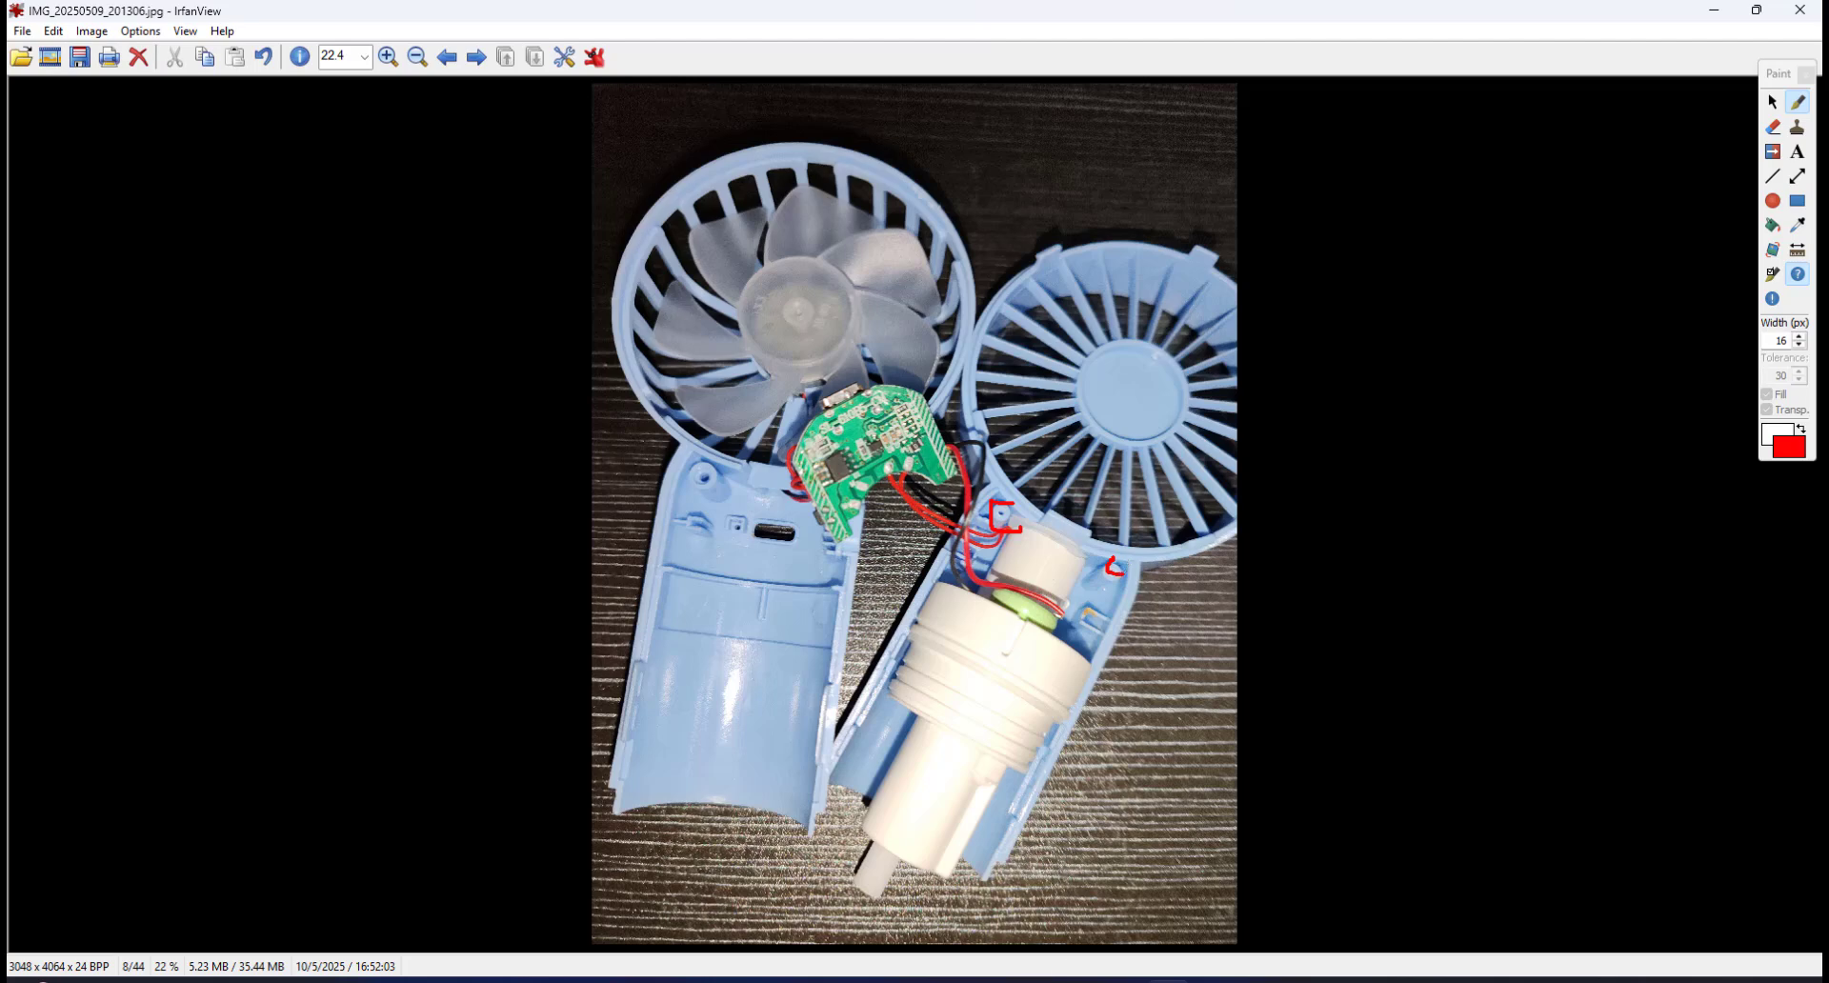
pyautogui.moveTo(1045, 980)
pyautogui.click(940, 895)
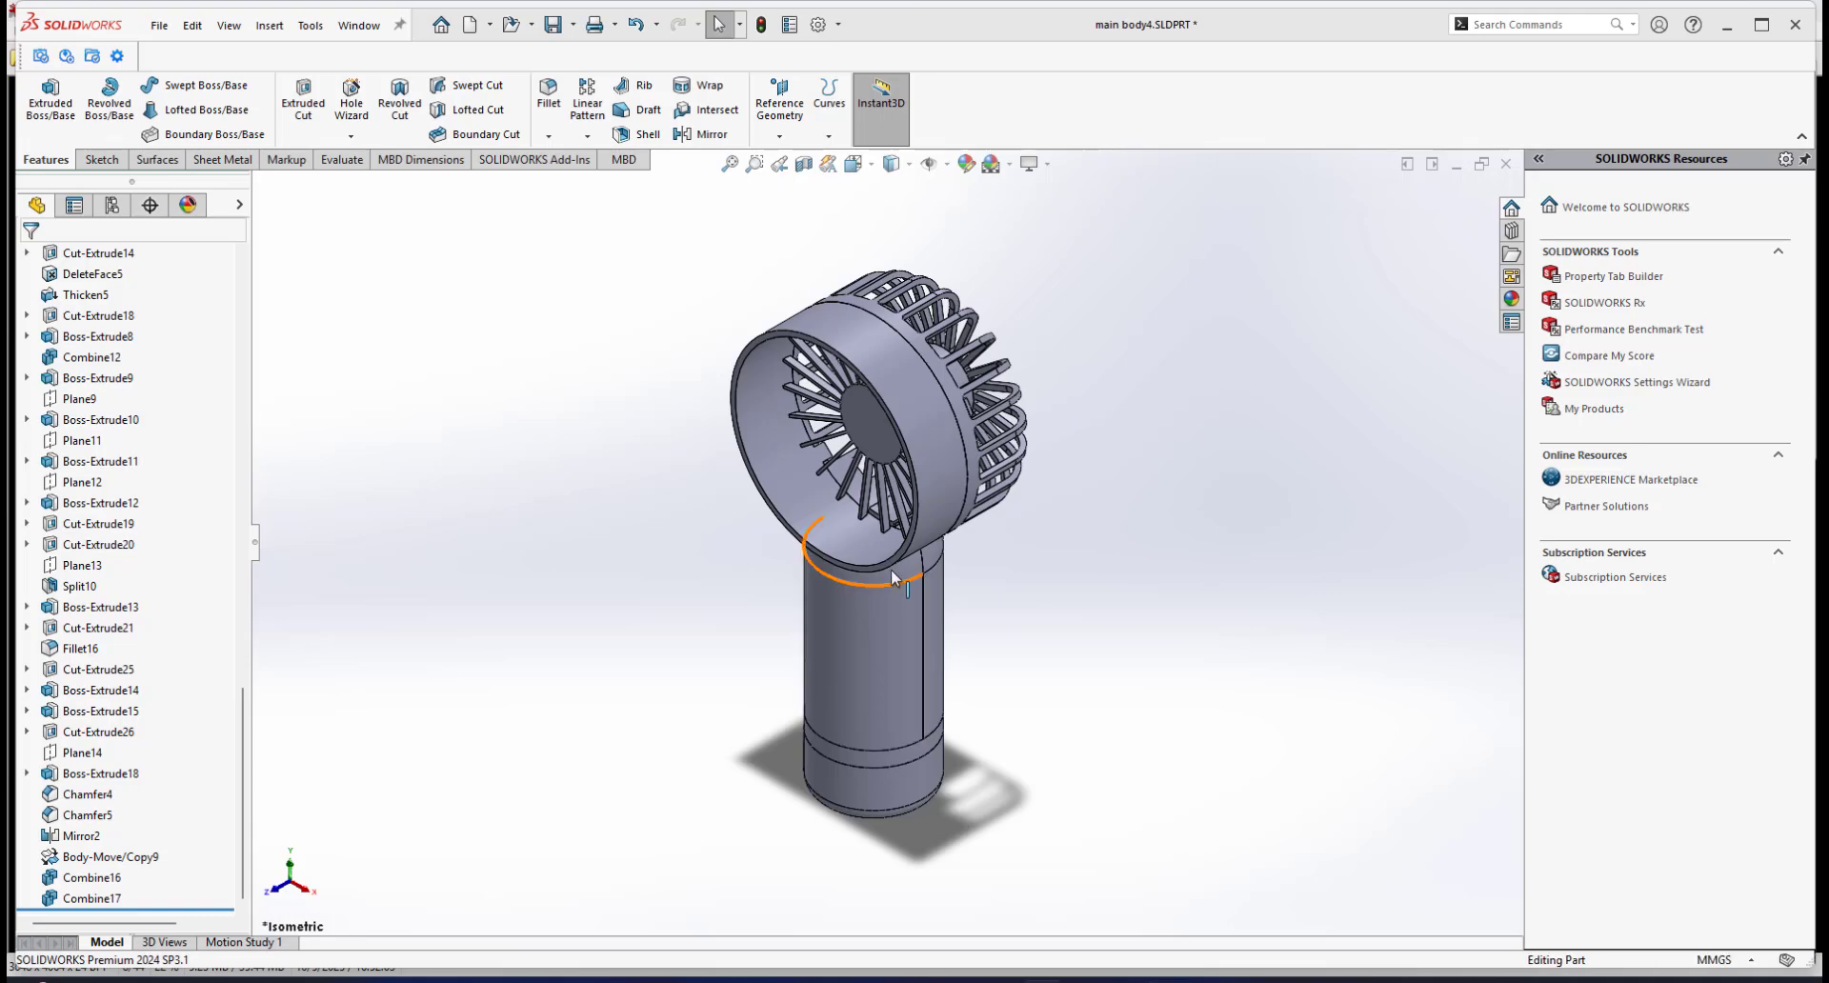
# Step: Examine the screw holes at the upper end of the handle, just below the rear grille
pyautogui.moveTo(890, 566)
pyautogui.mouseDown(button='middle')
pyautogui.moveTo(718, 498)
pyautogui.moveTo(1090, 494)
pyautogui.moveTo(922, 566)
pyautogui.mouseUp(button='middle')
pyautogui.scroll(-4, 922, 566)
pyautogui.moveTo(910, 507); pyautogui.dragTo(858, 495, button='middle')
pyautogui.scroll(-2, 917, 468)
pyautogui.scroll(-1, 918, 507)
pyautogui.scroll(1, 847, 530)
pyautogui.scroll(-2, 848, 528)
pyautogui.scroll(-2, 948, 511)
pyautogui.scroll(2, 938, 521)
pyautogui.scroll(3, 928, 543)
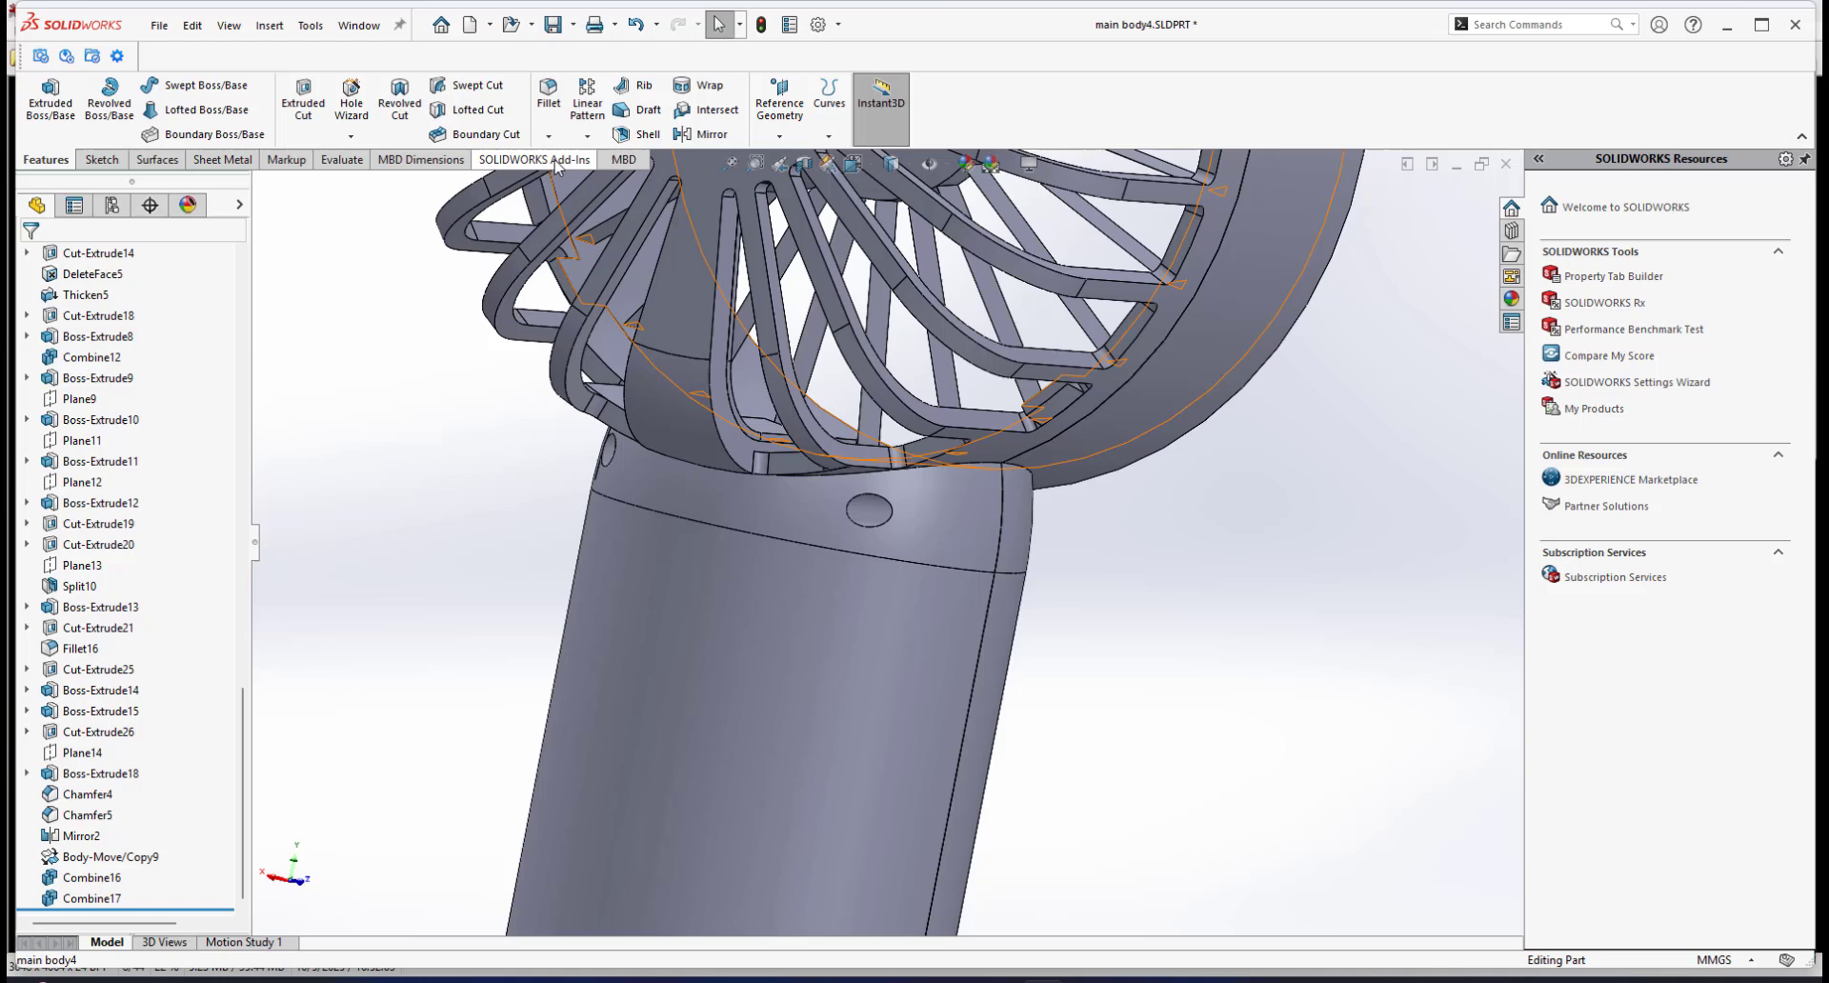
# Step: Switch to the screw.SLDPRT document and examine the screw's head and thread
pyautogui.click(359, 25)
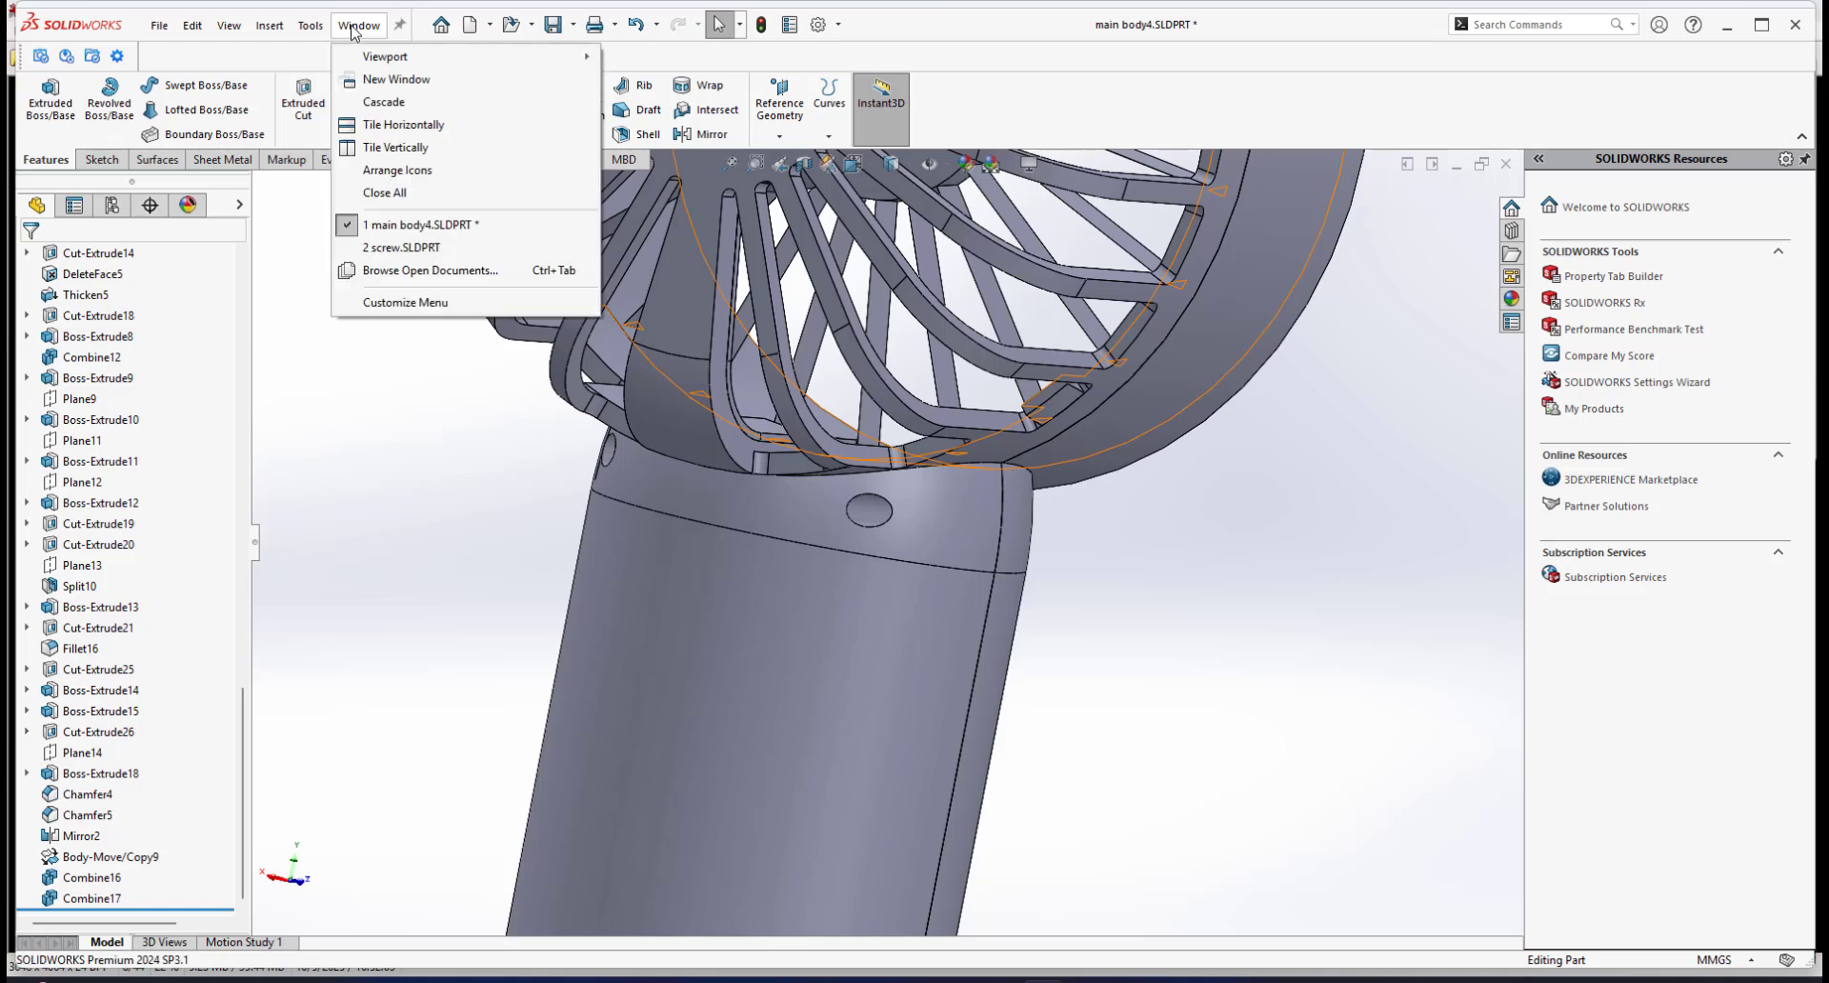
pyautogui.click(382, 248)
pyautogui.scroll(3, 961, 600)
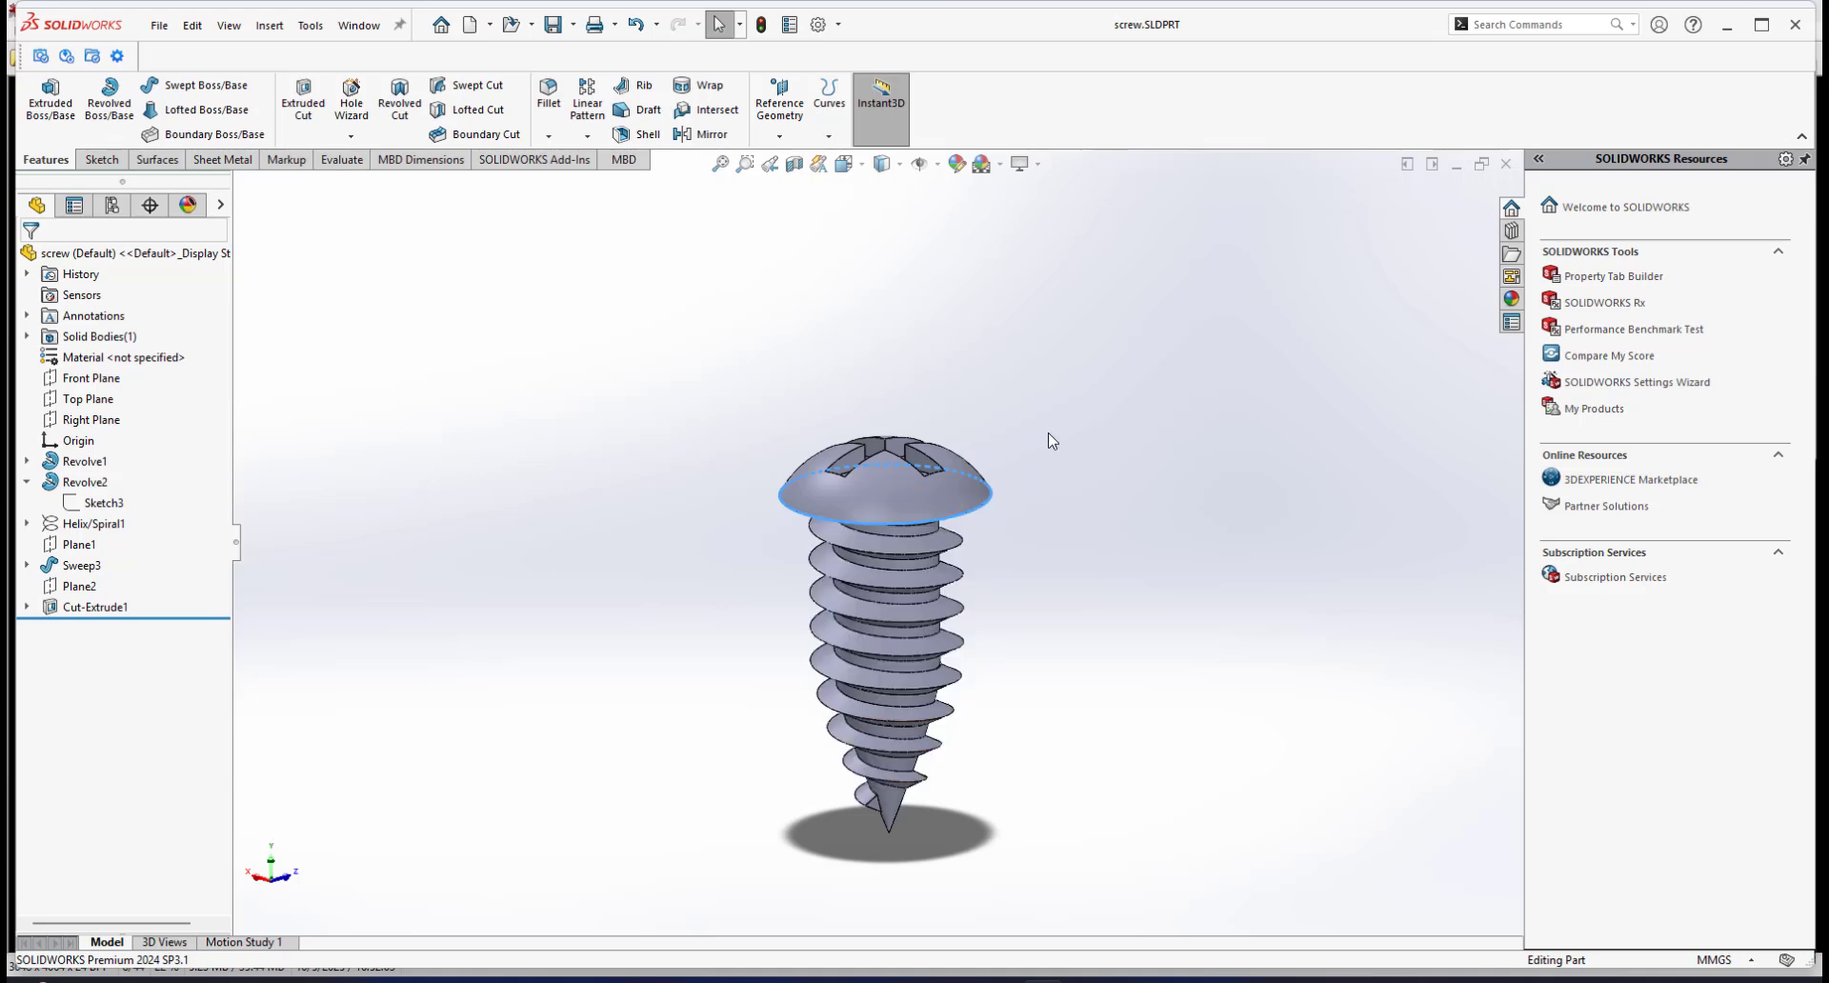
pyautogui.scroll(-4, 878, 591)
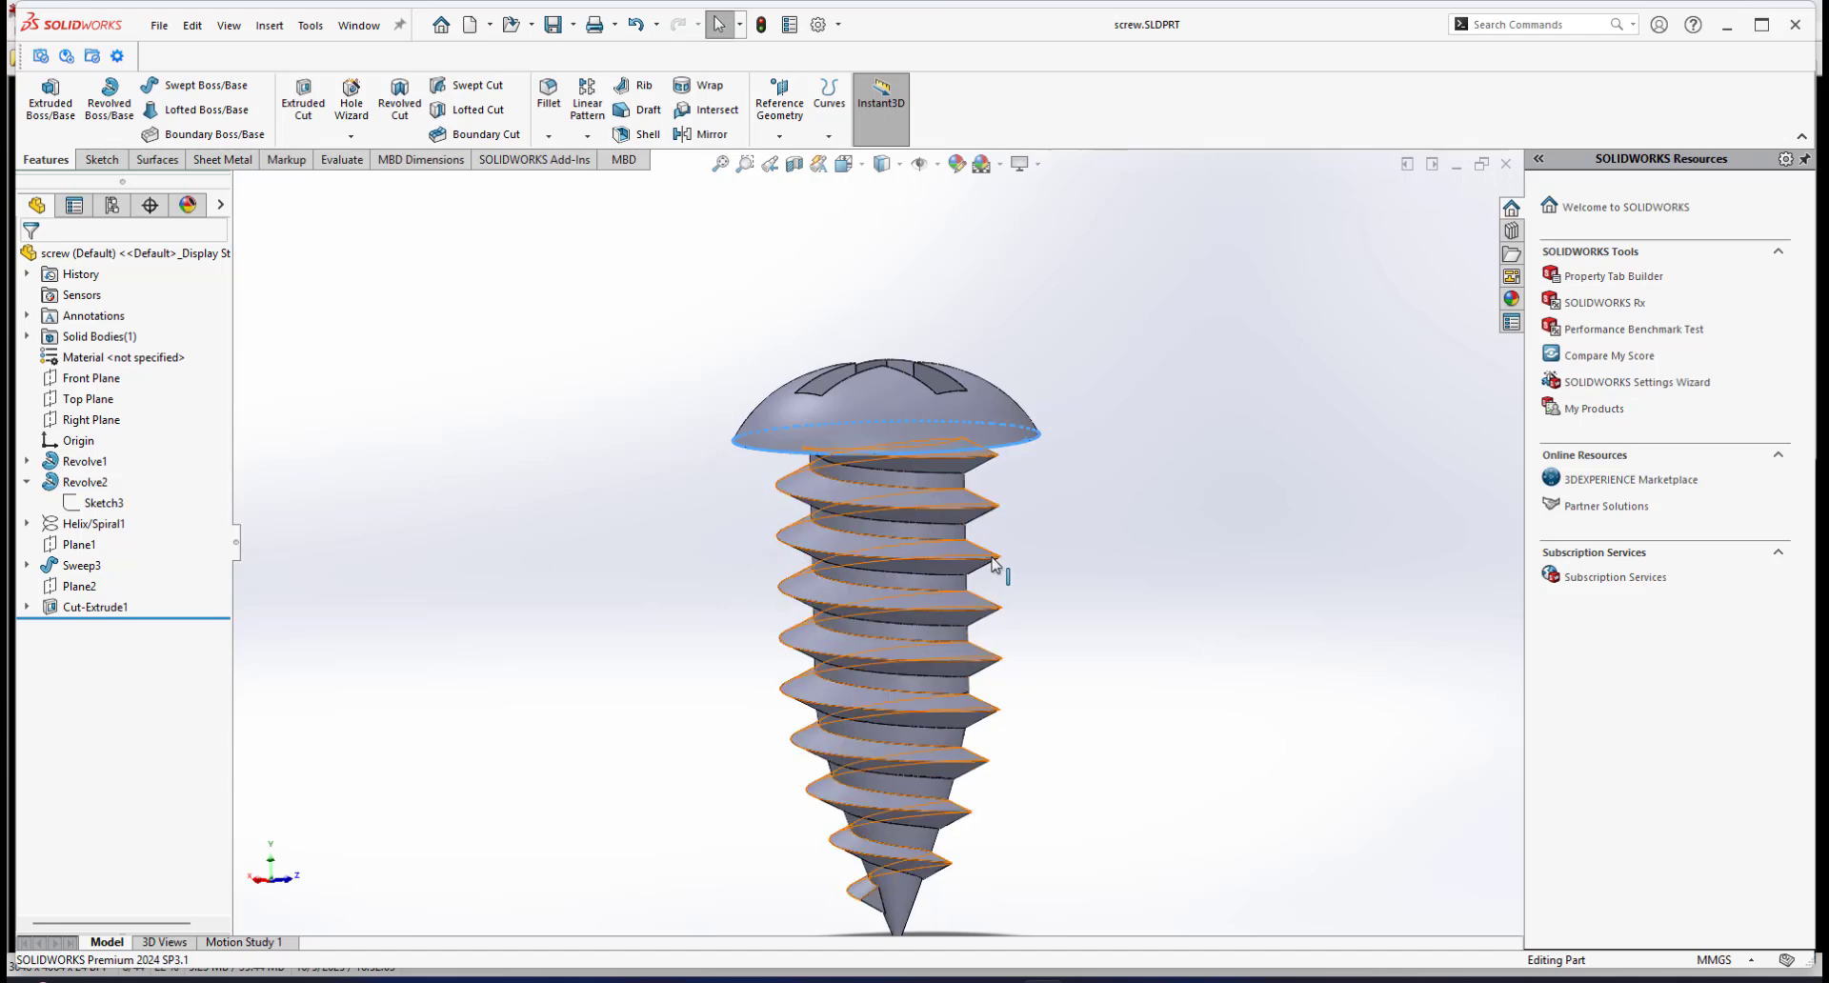
pyautogui.moveTo(922, 553); pyautogui.dragTo(917, 514, button='middle')
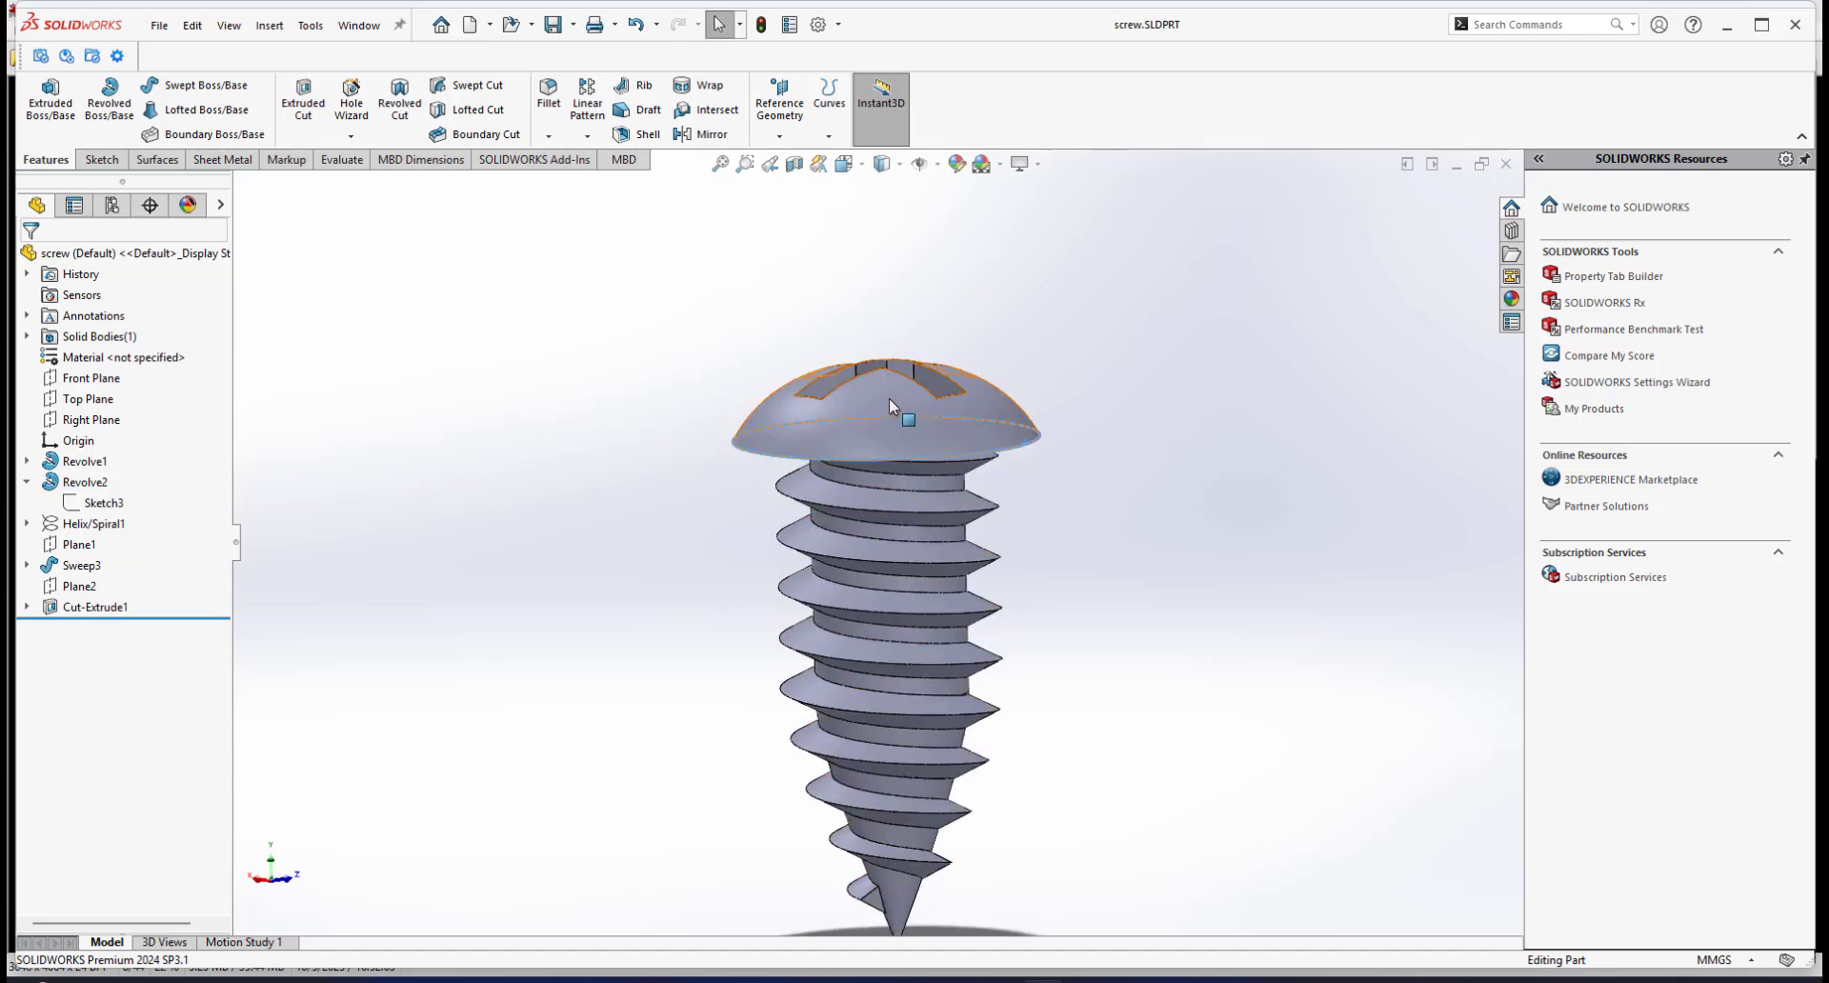
pyautogui.moveTo(890, 398)
pyautogui.mouseDown(button='middle')
pyautogui.moveTo(882, 441)
pyautogui.moveTo(887, 422)
pyautogui.mouseUp(button='middle')
pyautogui.click(988, 357)
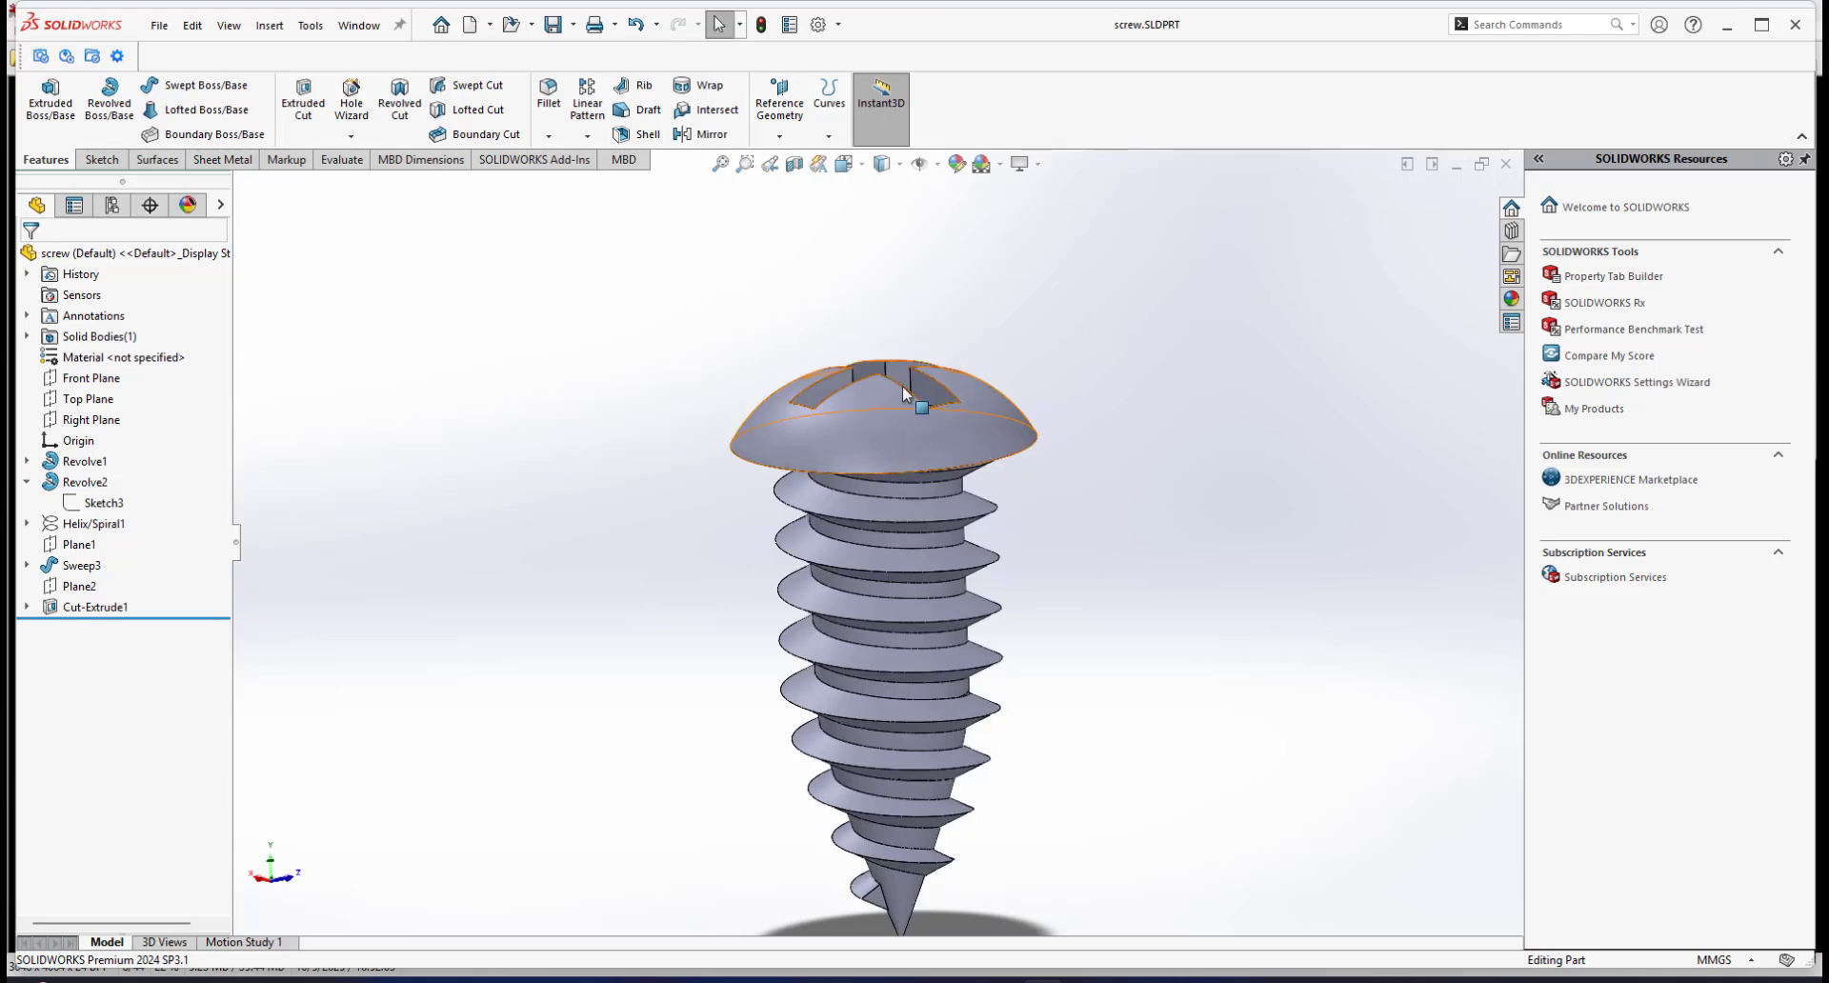
# Step: Measure the diameter of the screw head's lower circular edge
pyautogui.click(333, 160)
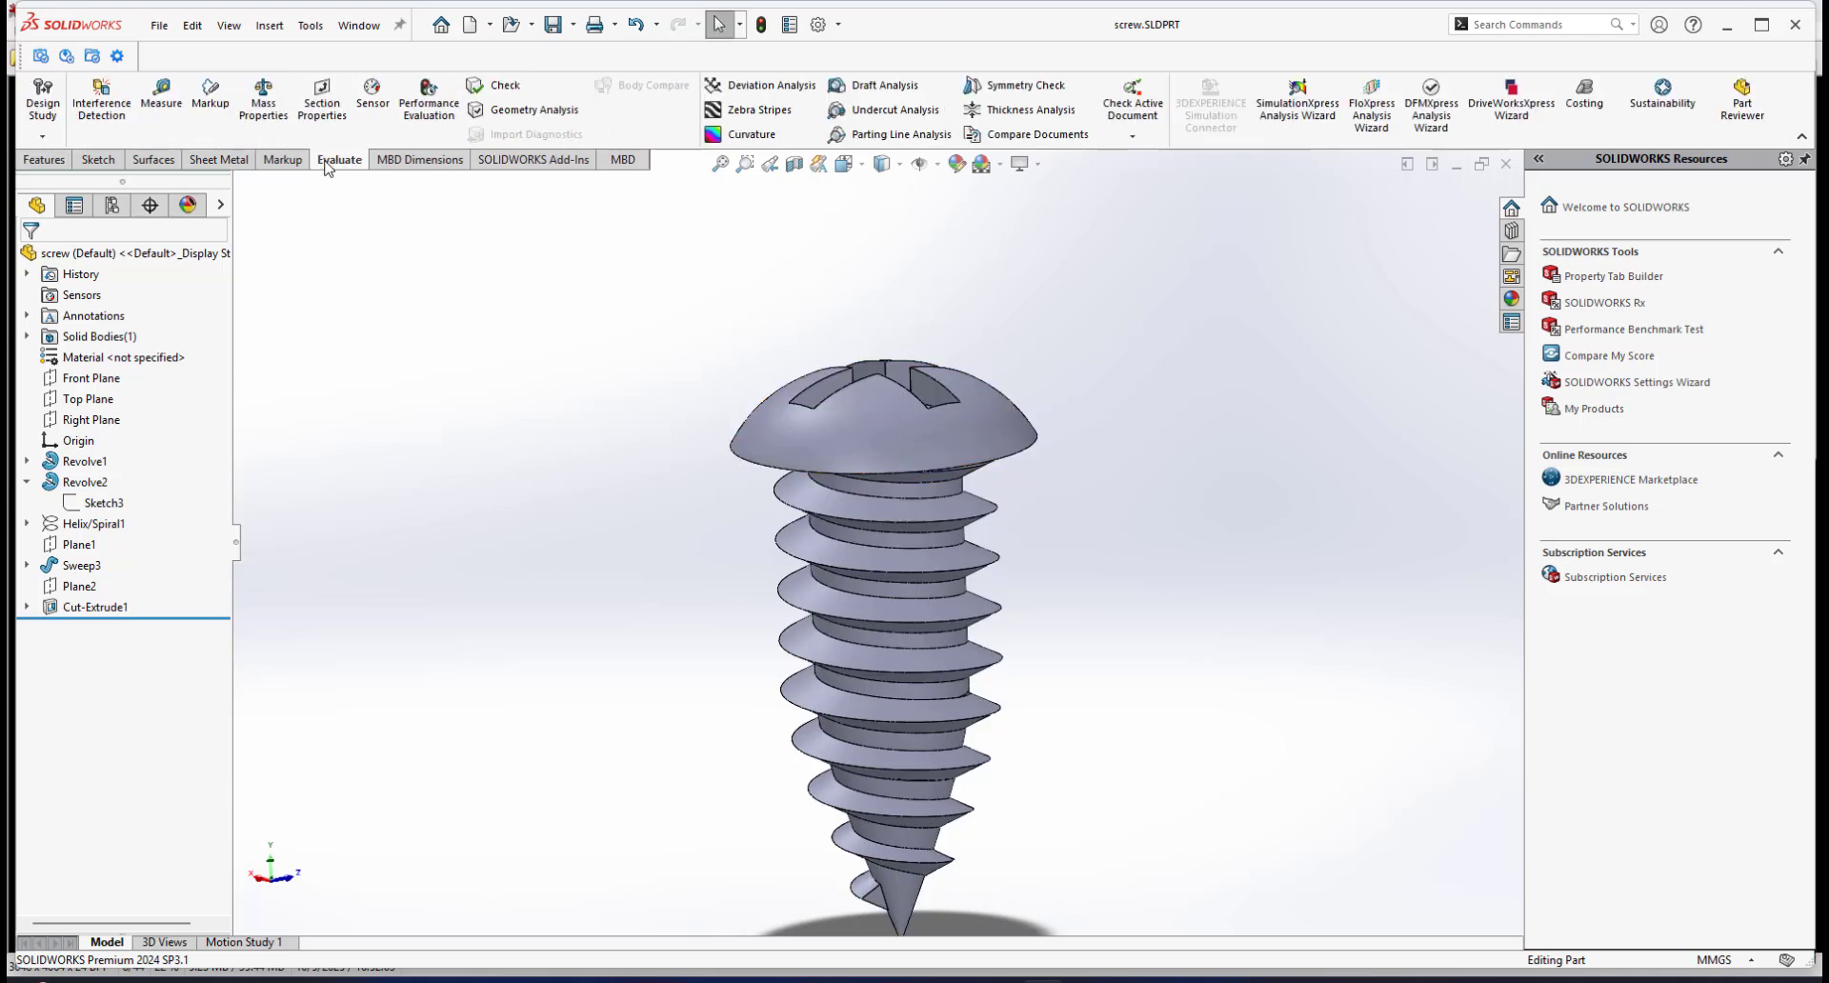
pyautogui.click(161, 95)
pyautogui.click(1038, 449)
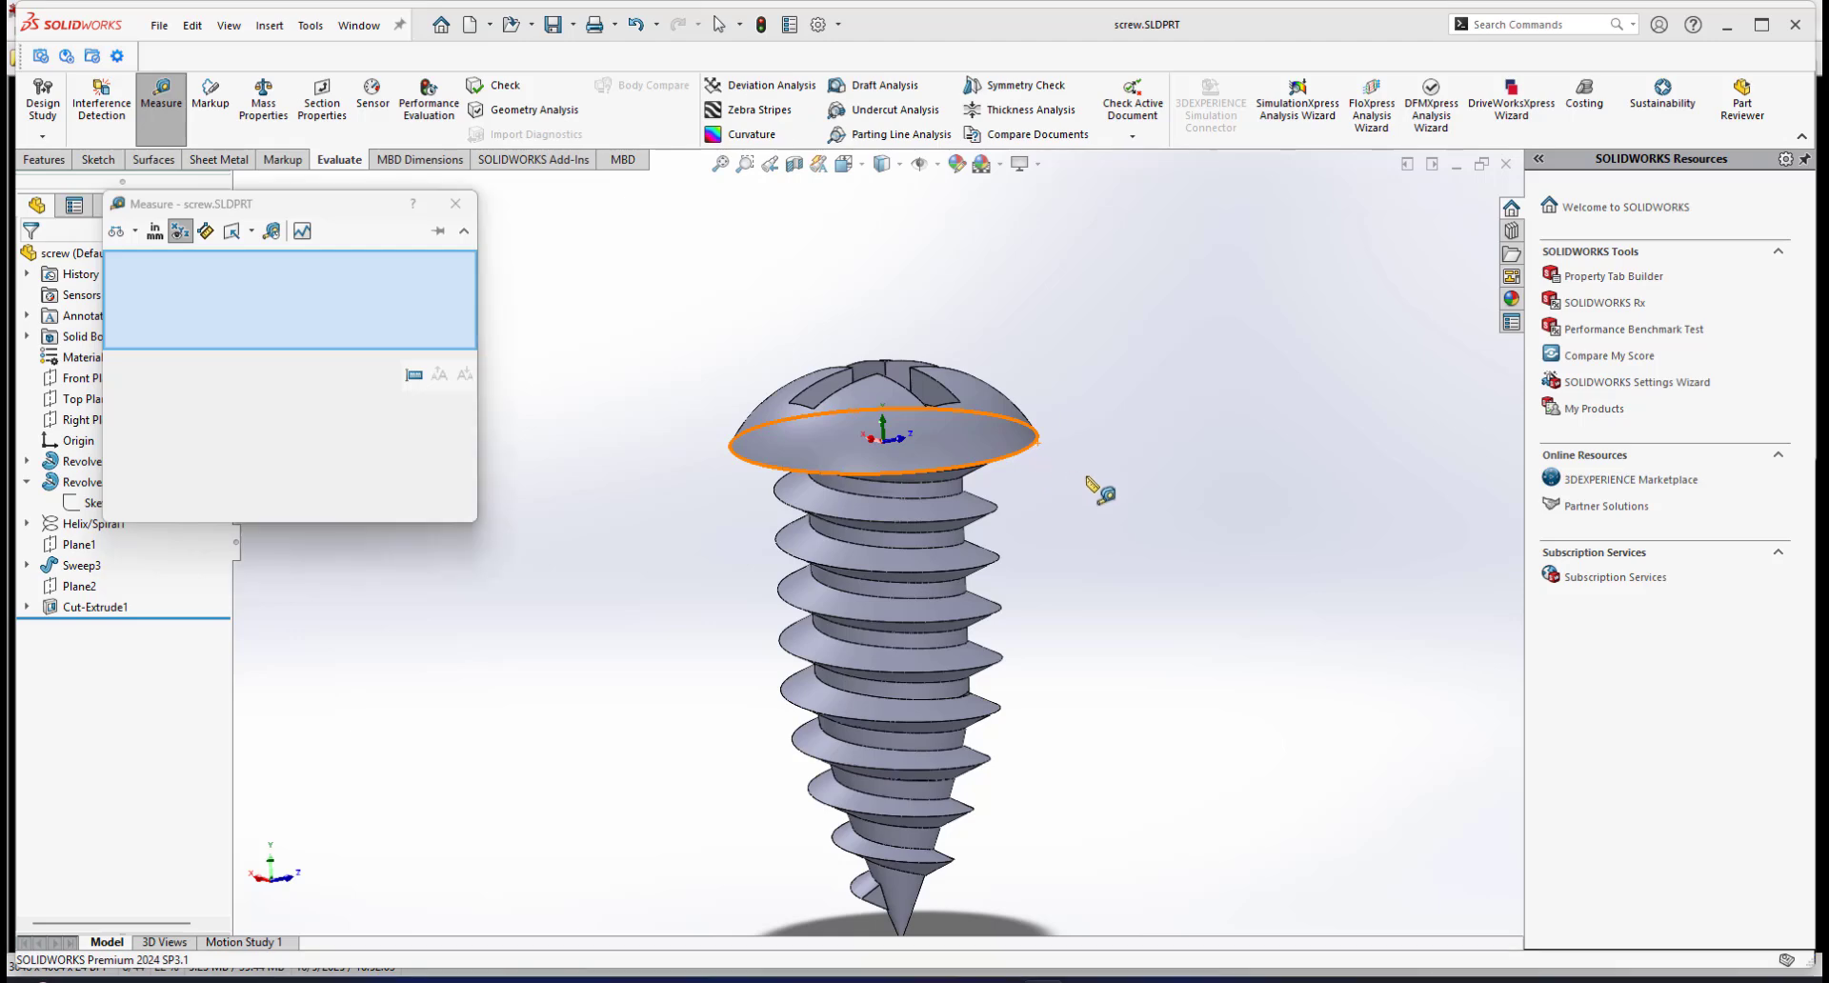
pyautogui.click(455, 204)
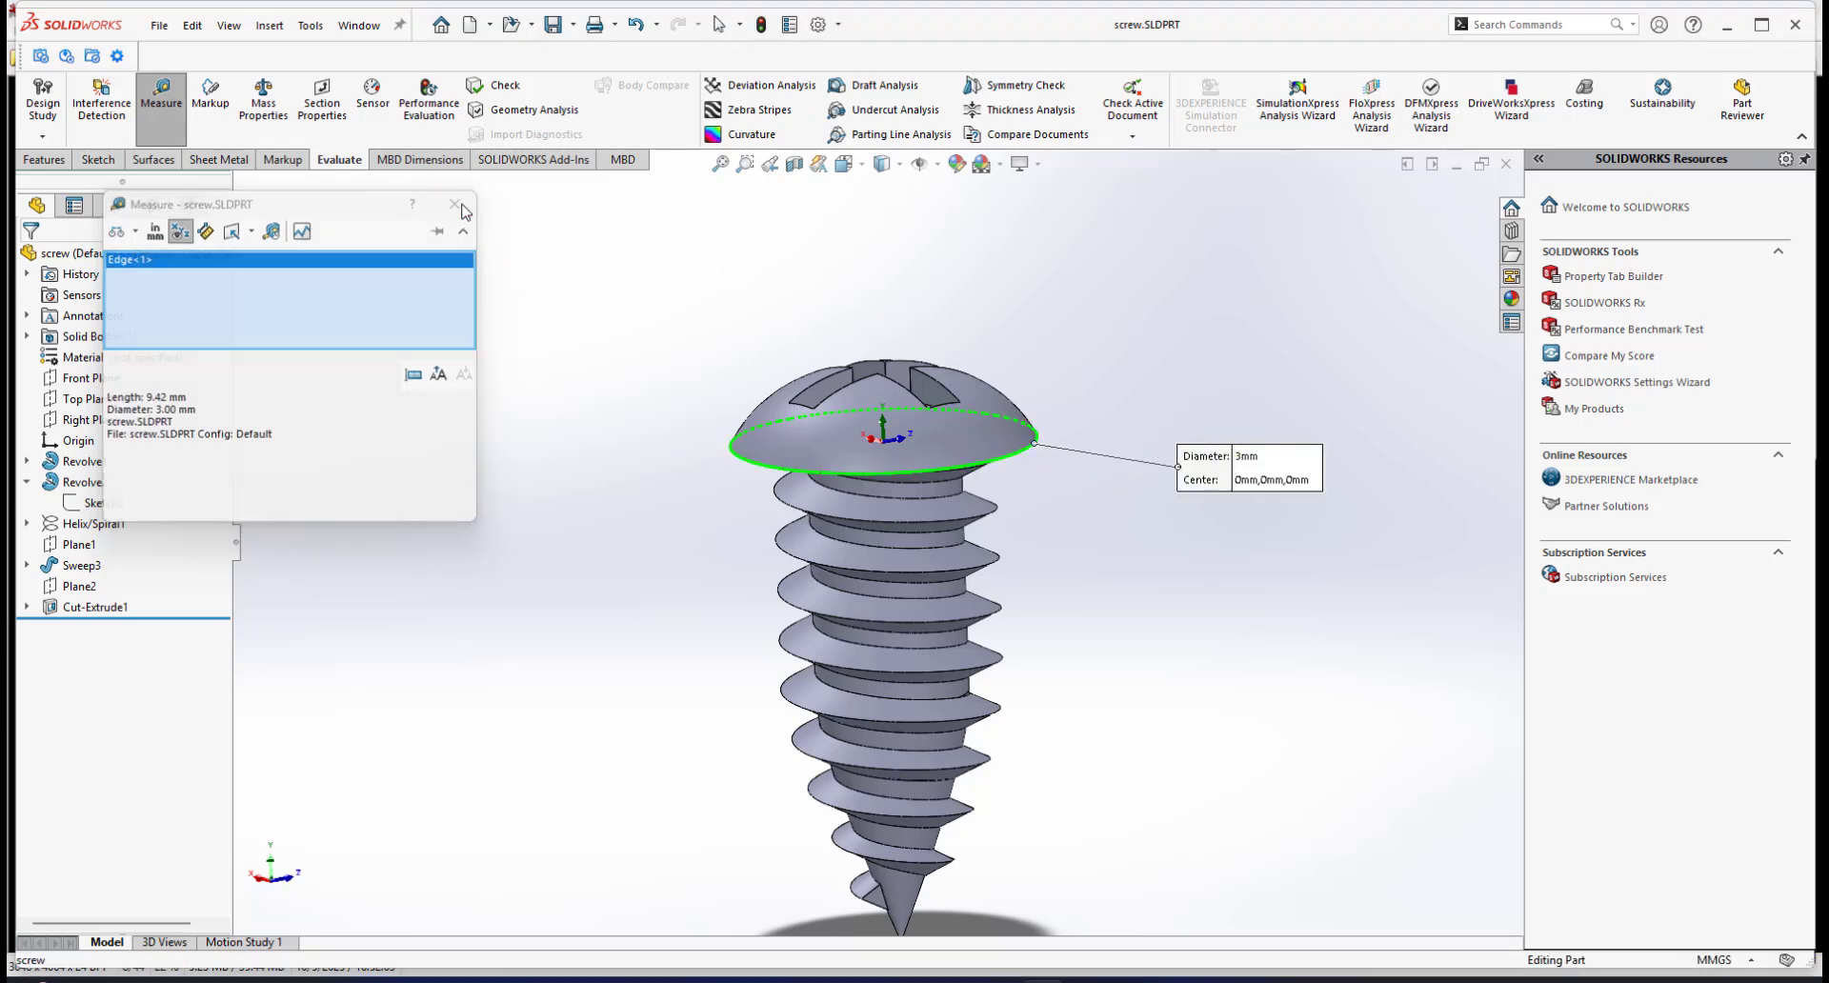
# Step: Return to the main body4.SLDPRT document and examine the screw holes in the handle below the rear grille
pyautogui.click(360, 28)
pyautogui.click(413, 225)
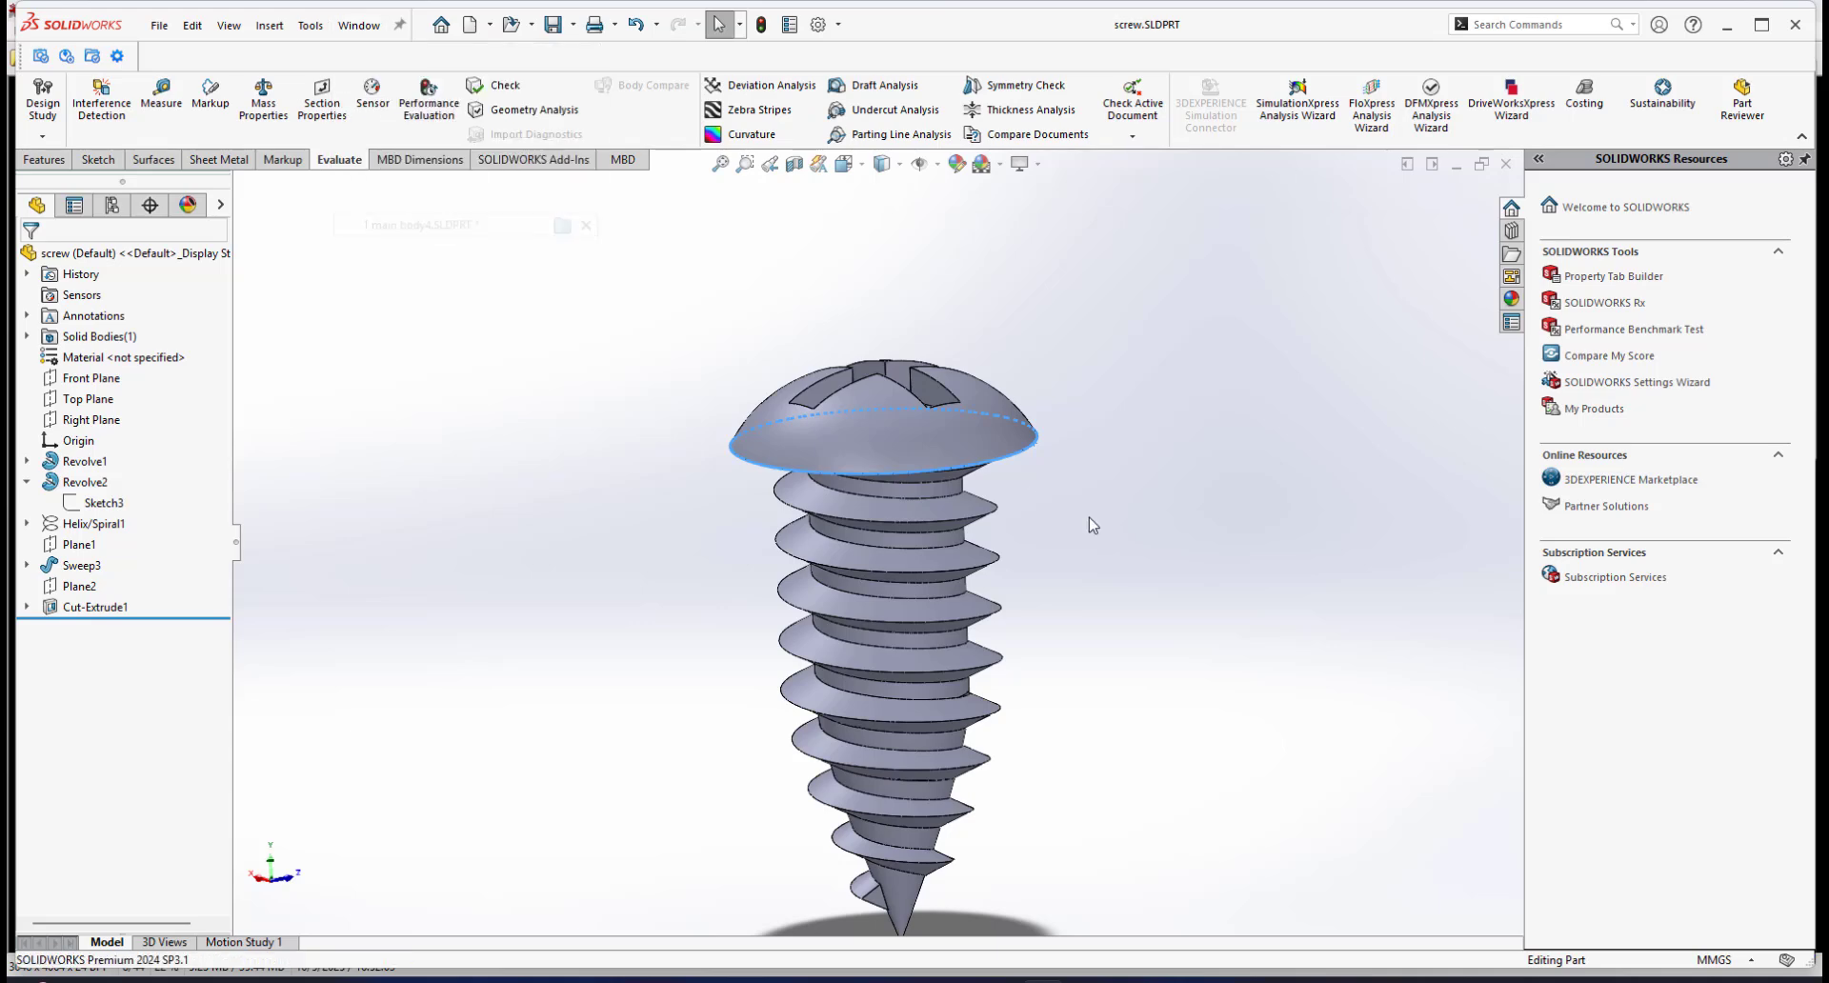
pyautogui.scroll(-6, 842, 552)
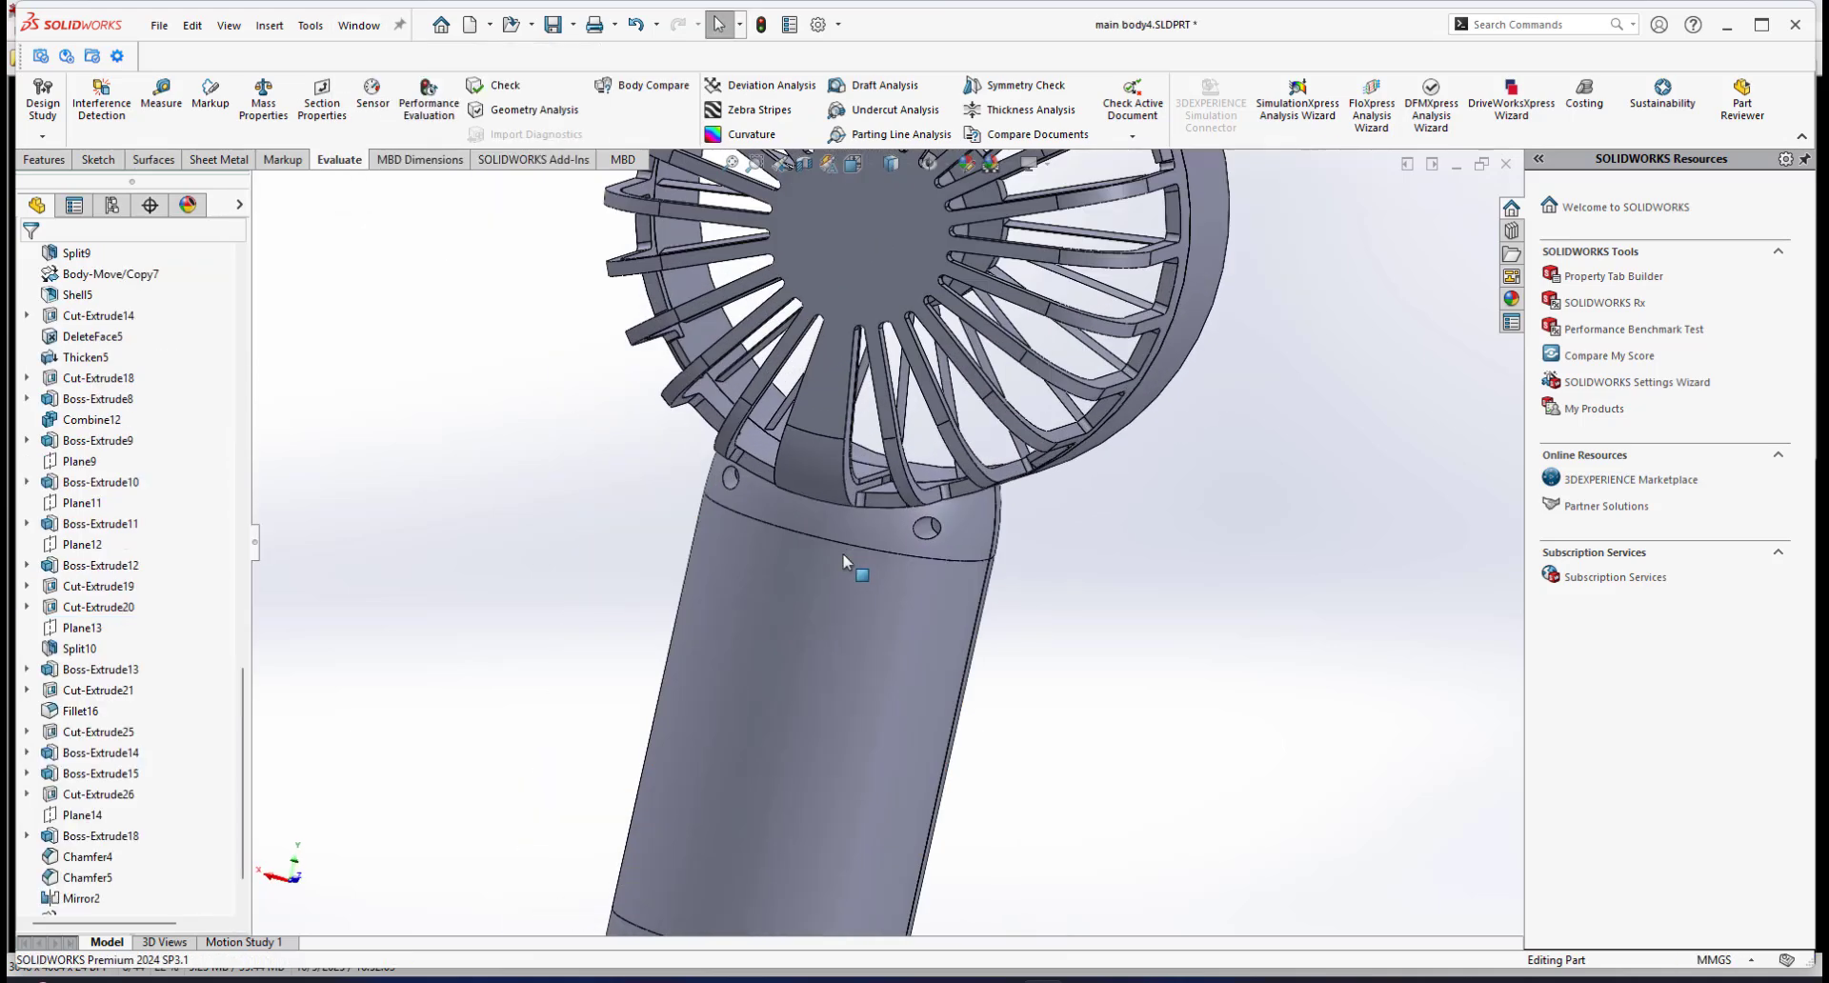
pyautogui.scroll(-3, 941, 538)
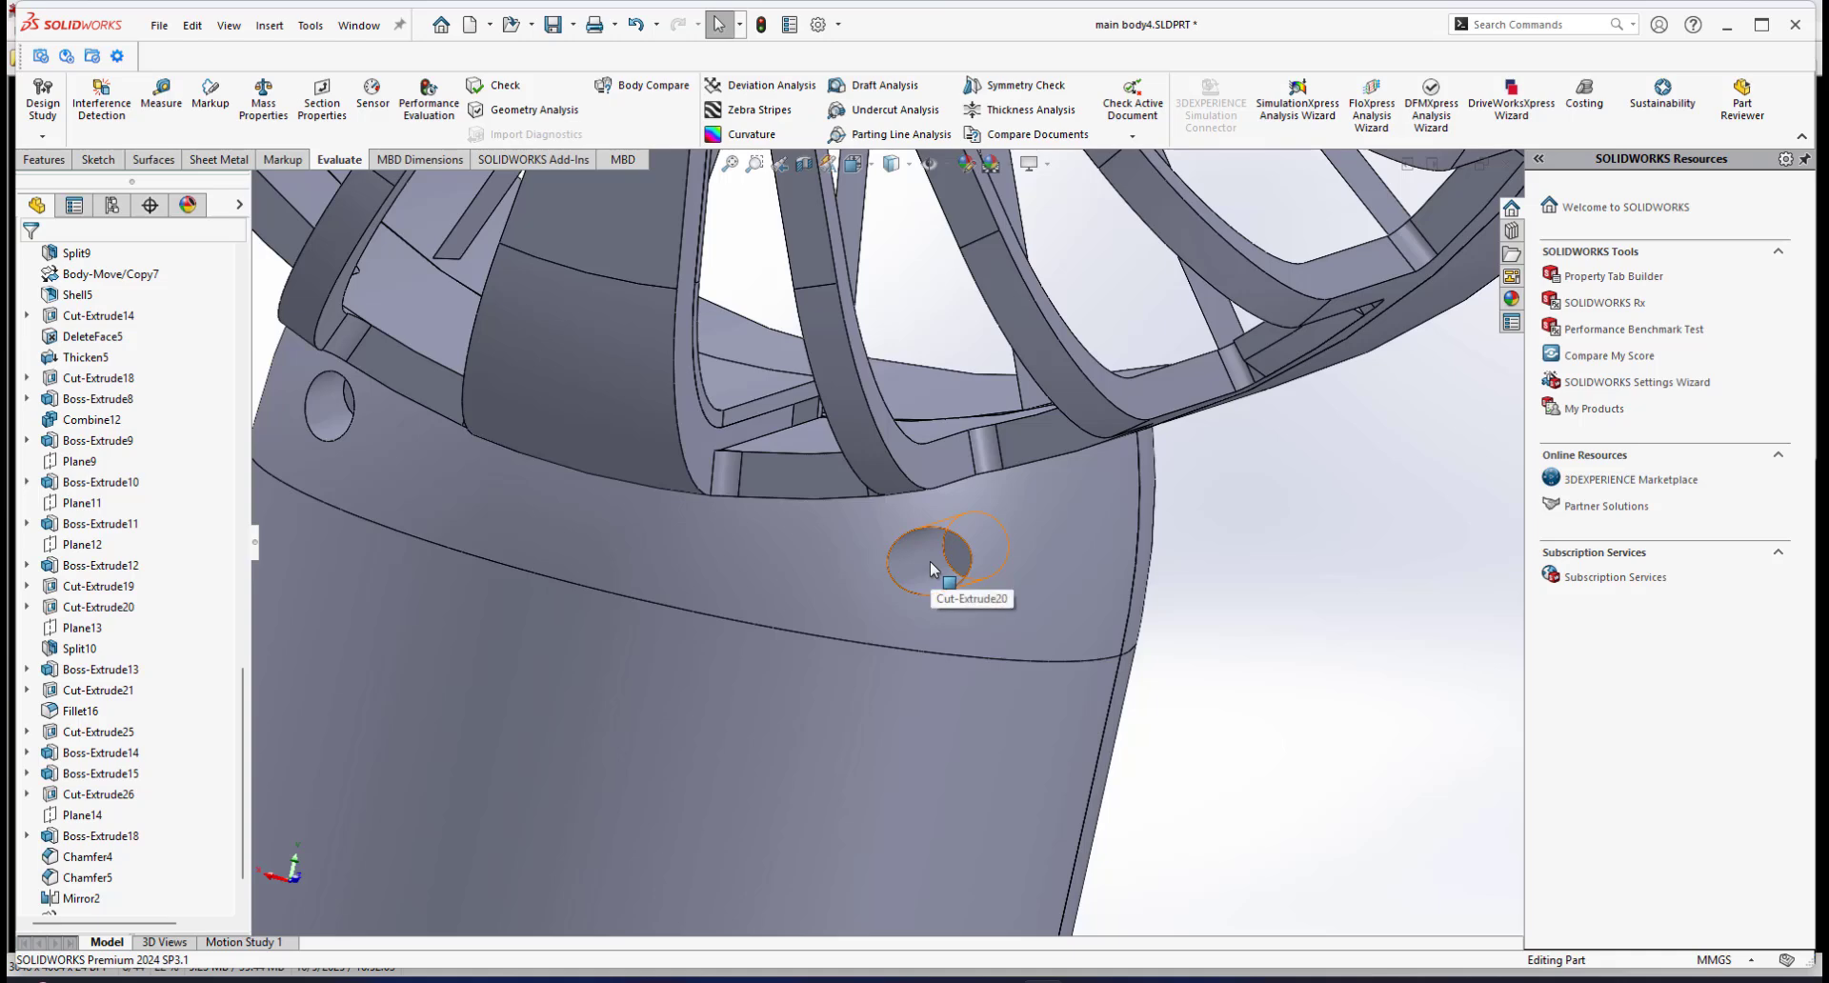
pyautogui.scroll(8, 929, 568)
pyautogui.moveTo(922, 562); pyautogui.dragTo(866, 564, button='middle')
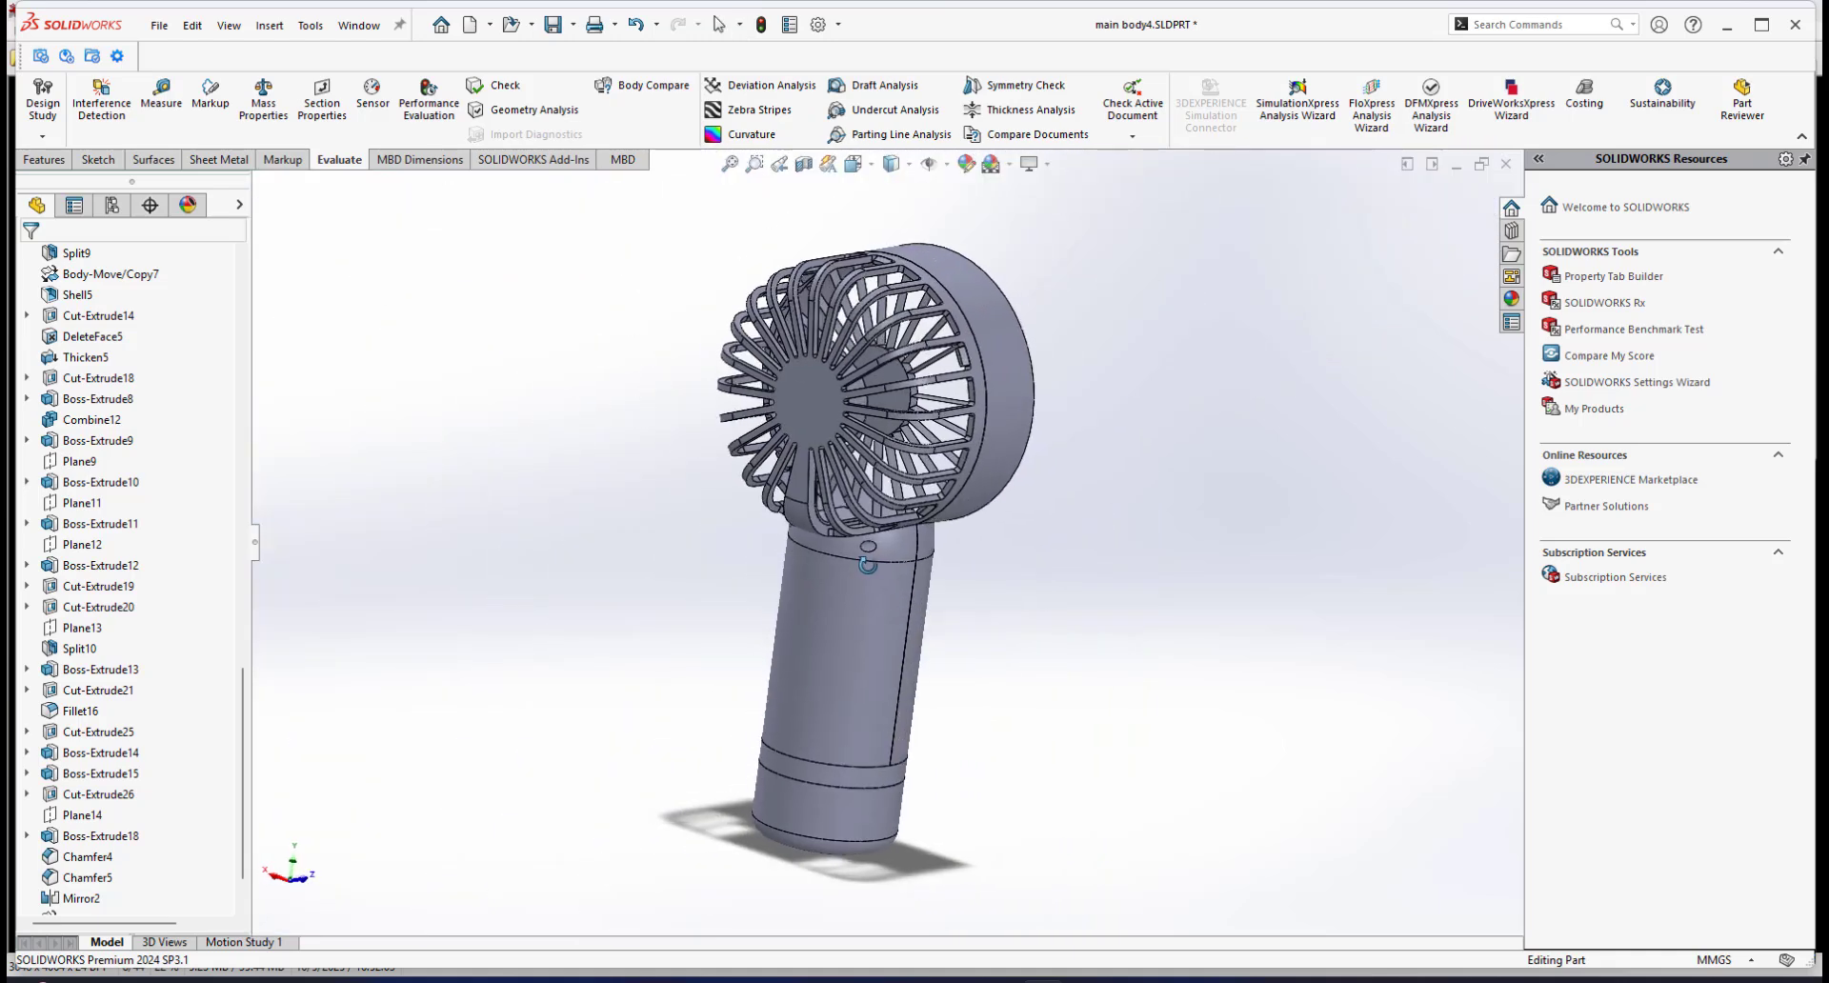
pyautogui.scroll(-1, 866, 564)
# Step: Examine the rear grille and the screw hole at the handle's upper end from several angles
pyautogui.click(29, 162)
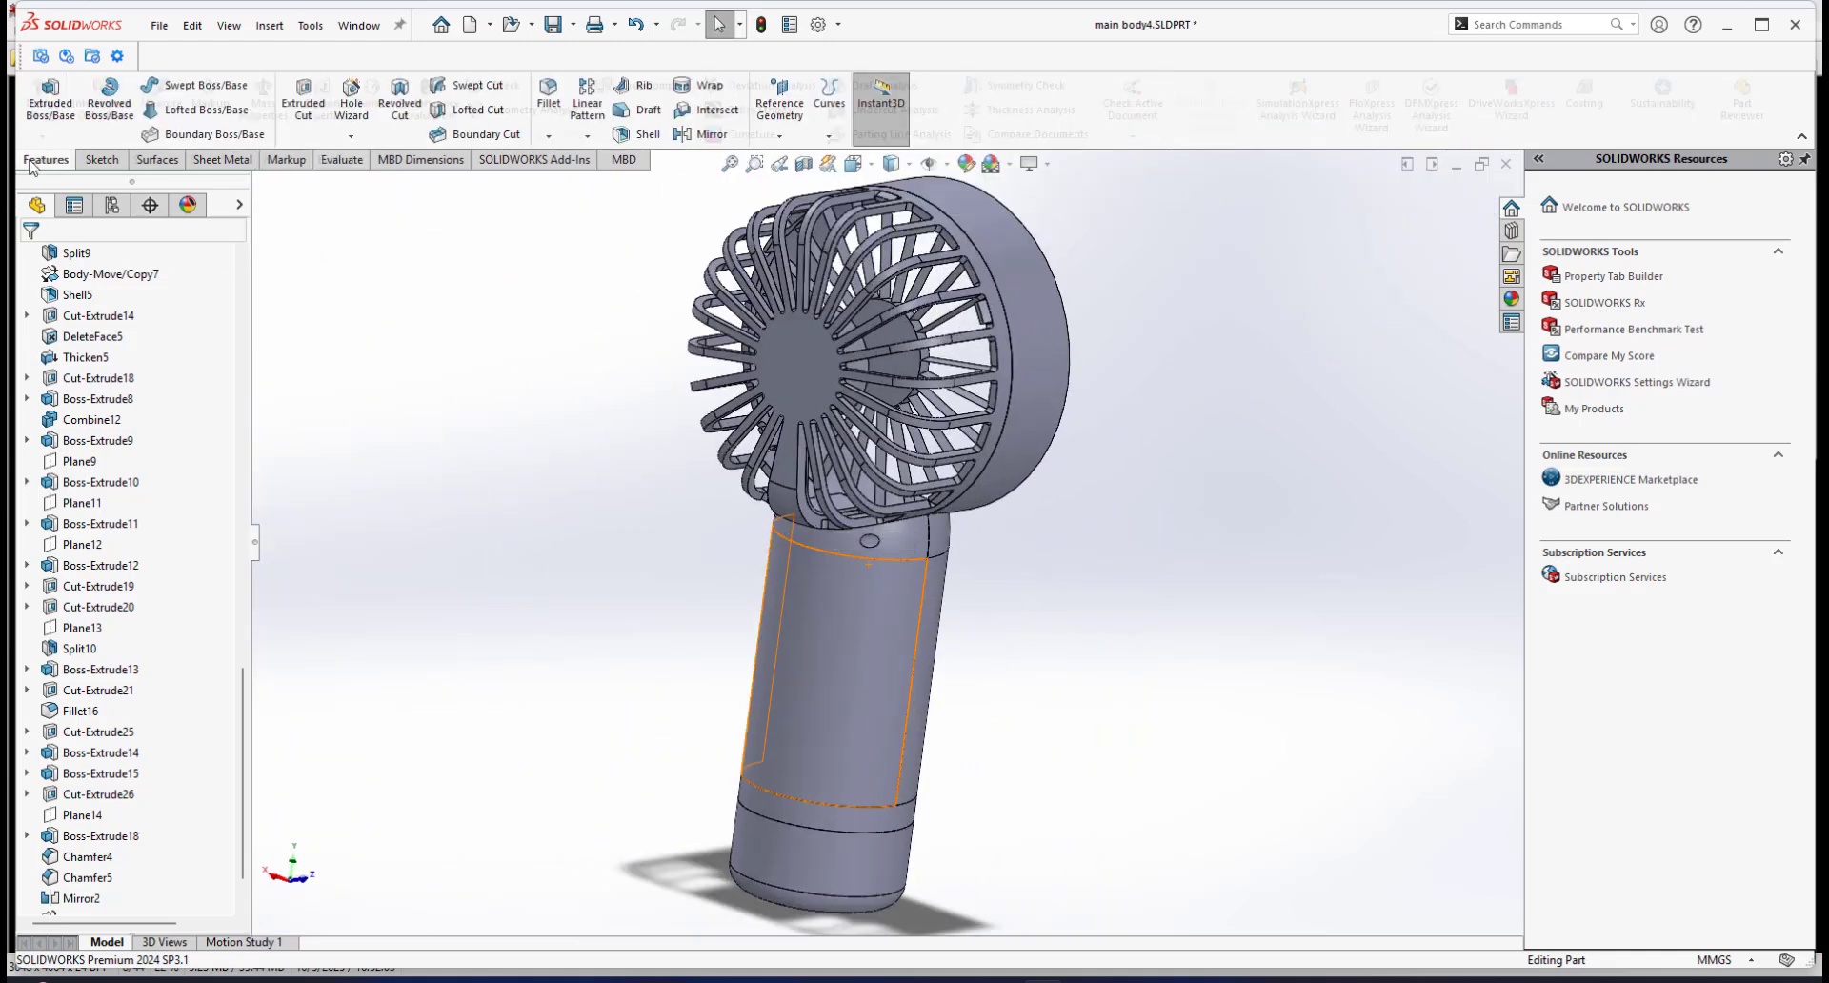
pyautogui.moveTo(1045, 482); pyautogui.dragTo(810, 552, button='middle')
pyautogui.scroll(-1, 805, 543)
pyautogui.scroll(1, 920, 447)
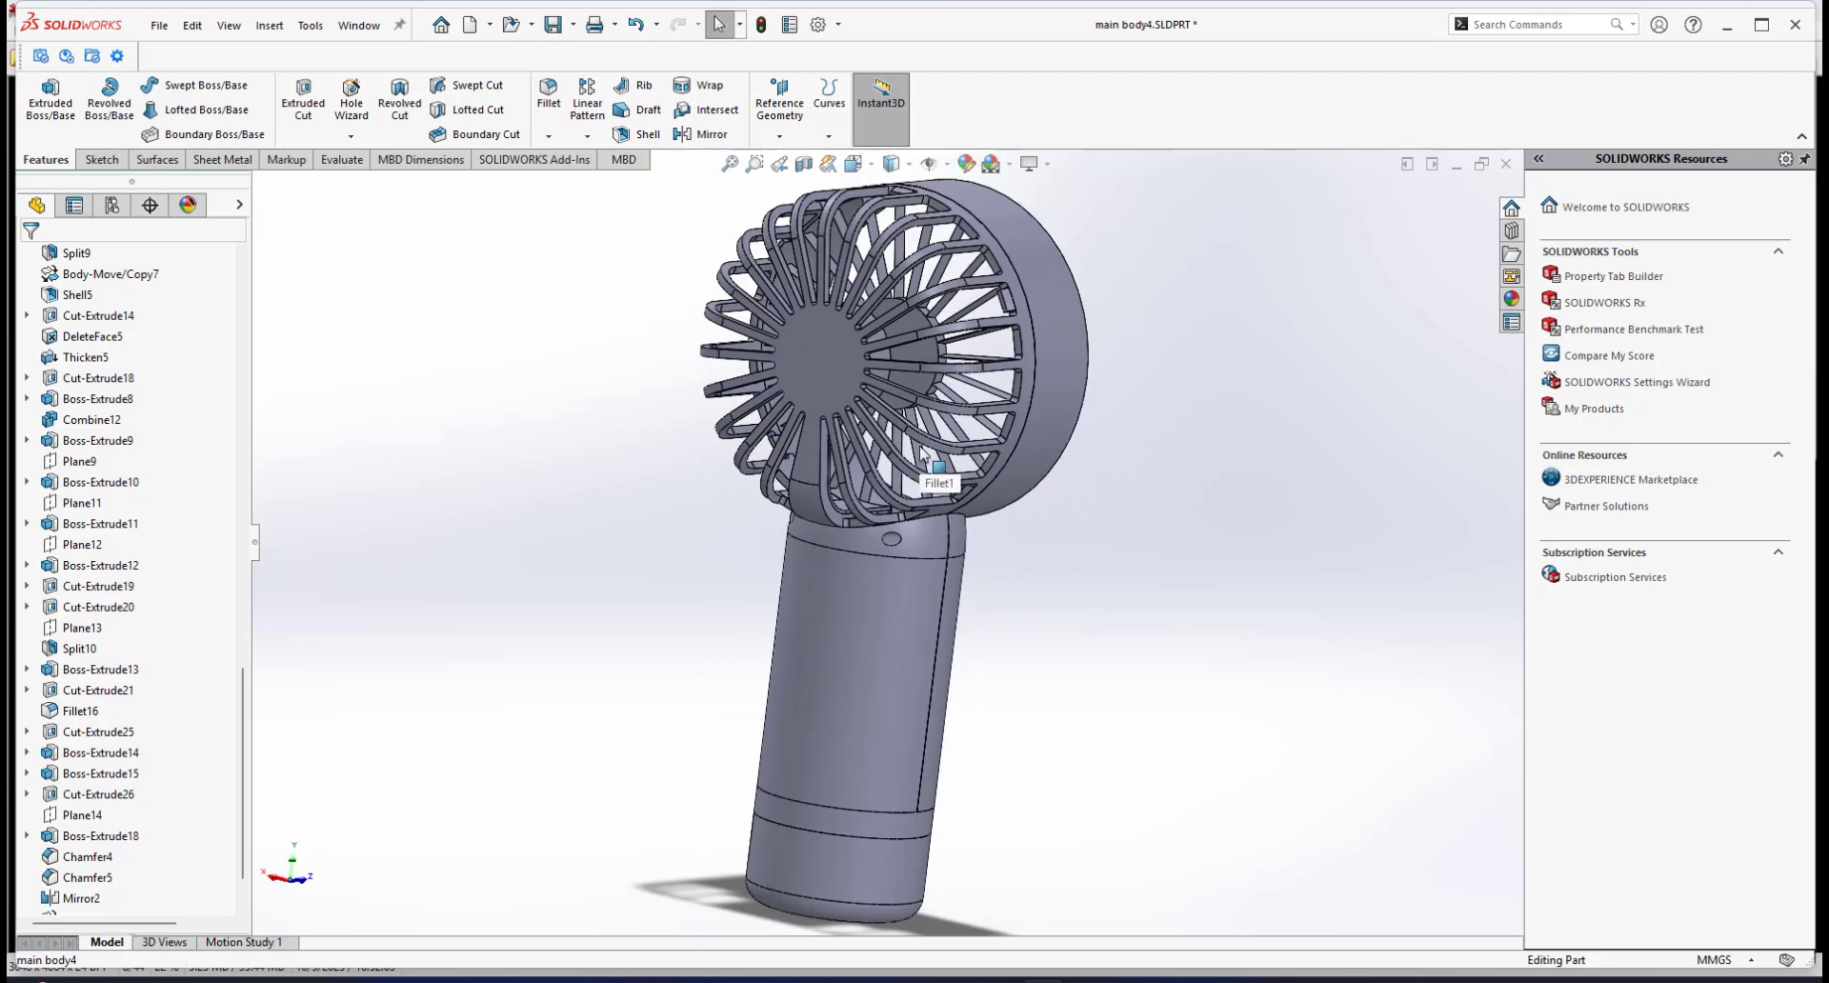
pyautogui.moveTo(922, 457); pyautogui.dragTo(943, 519, button='middle')
pyautogui.scroll(1, 912, 519)
pyautogui.scroll(-2, 906, 482)
pyautogui.scroll(3, 910, 530)
pyautogui.scroll(-3, 917, 514)
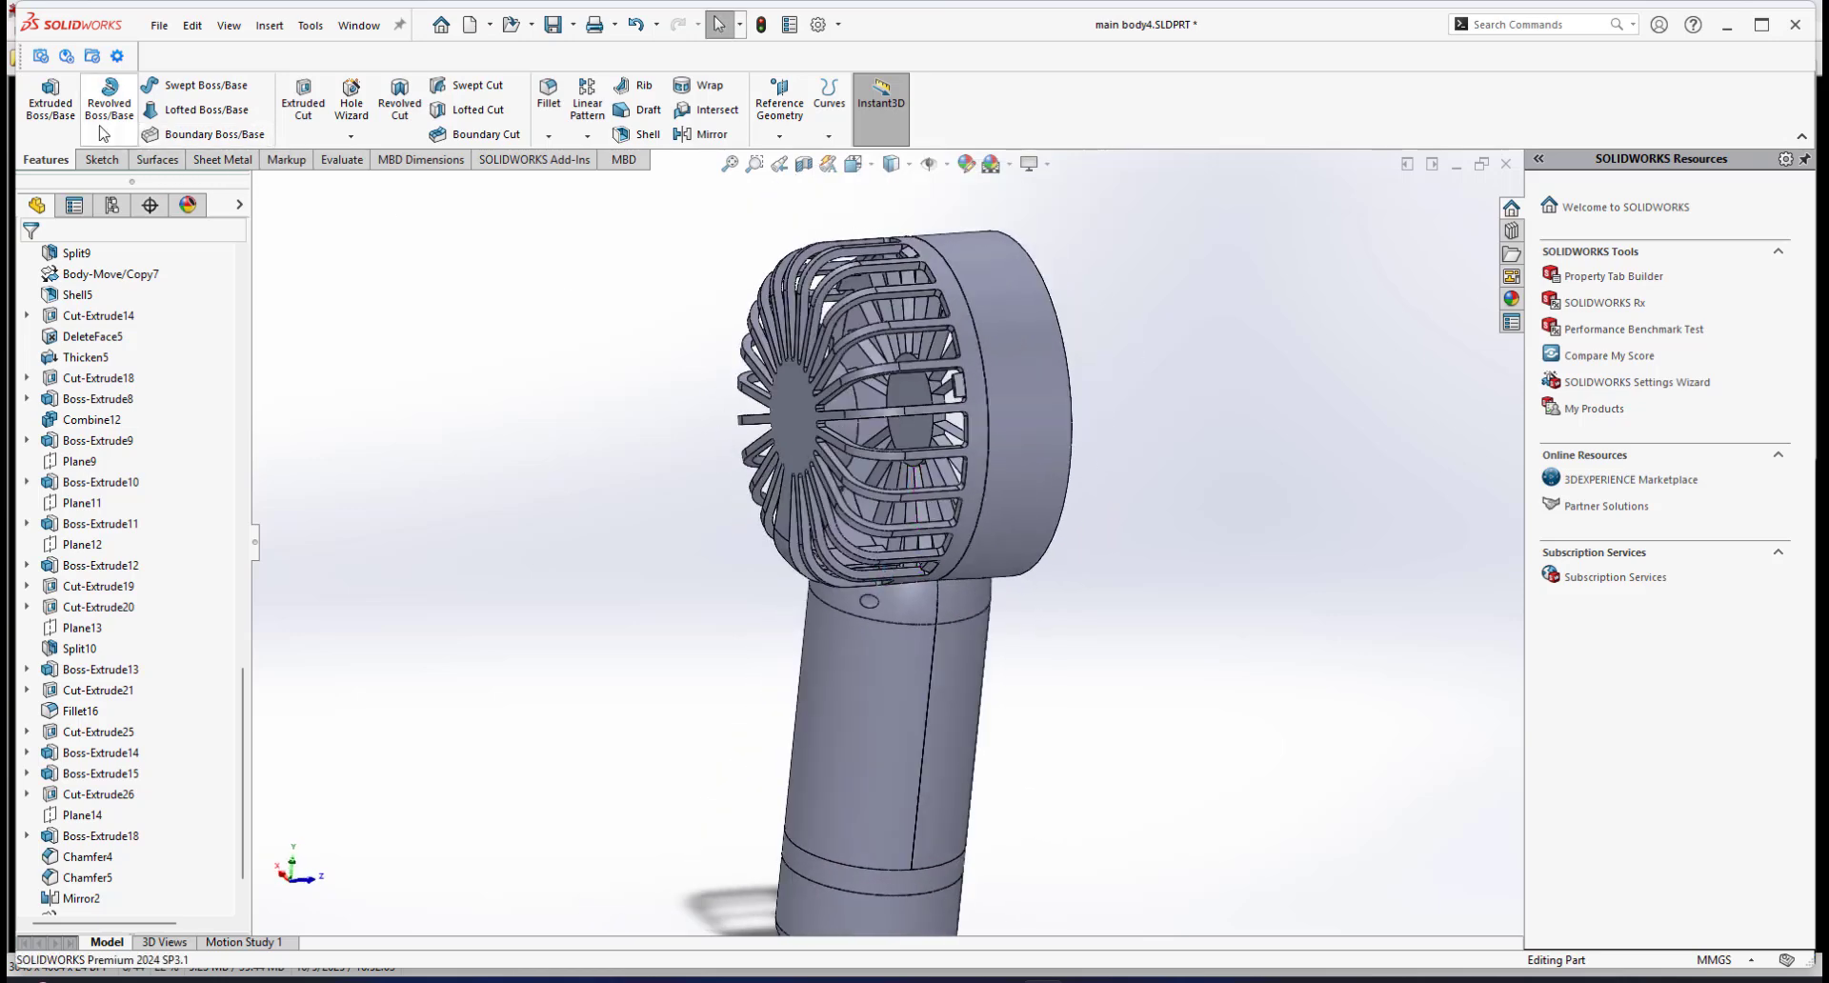
# Step: Insert the screw part into the main body, placing it freely in the empty space beside the rear grille
pyautogui.click(270, 28)
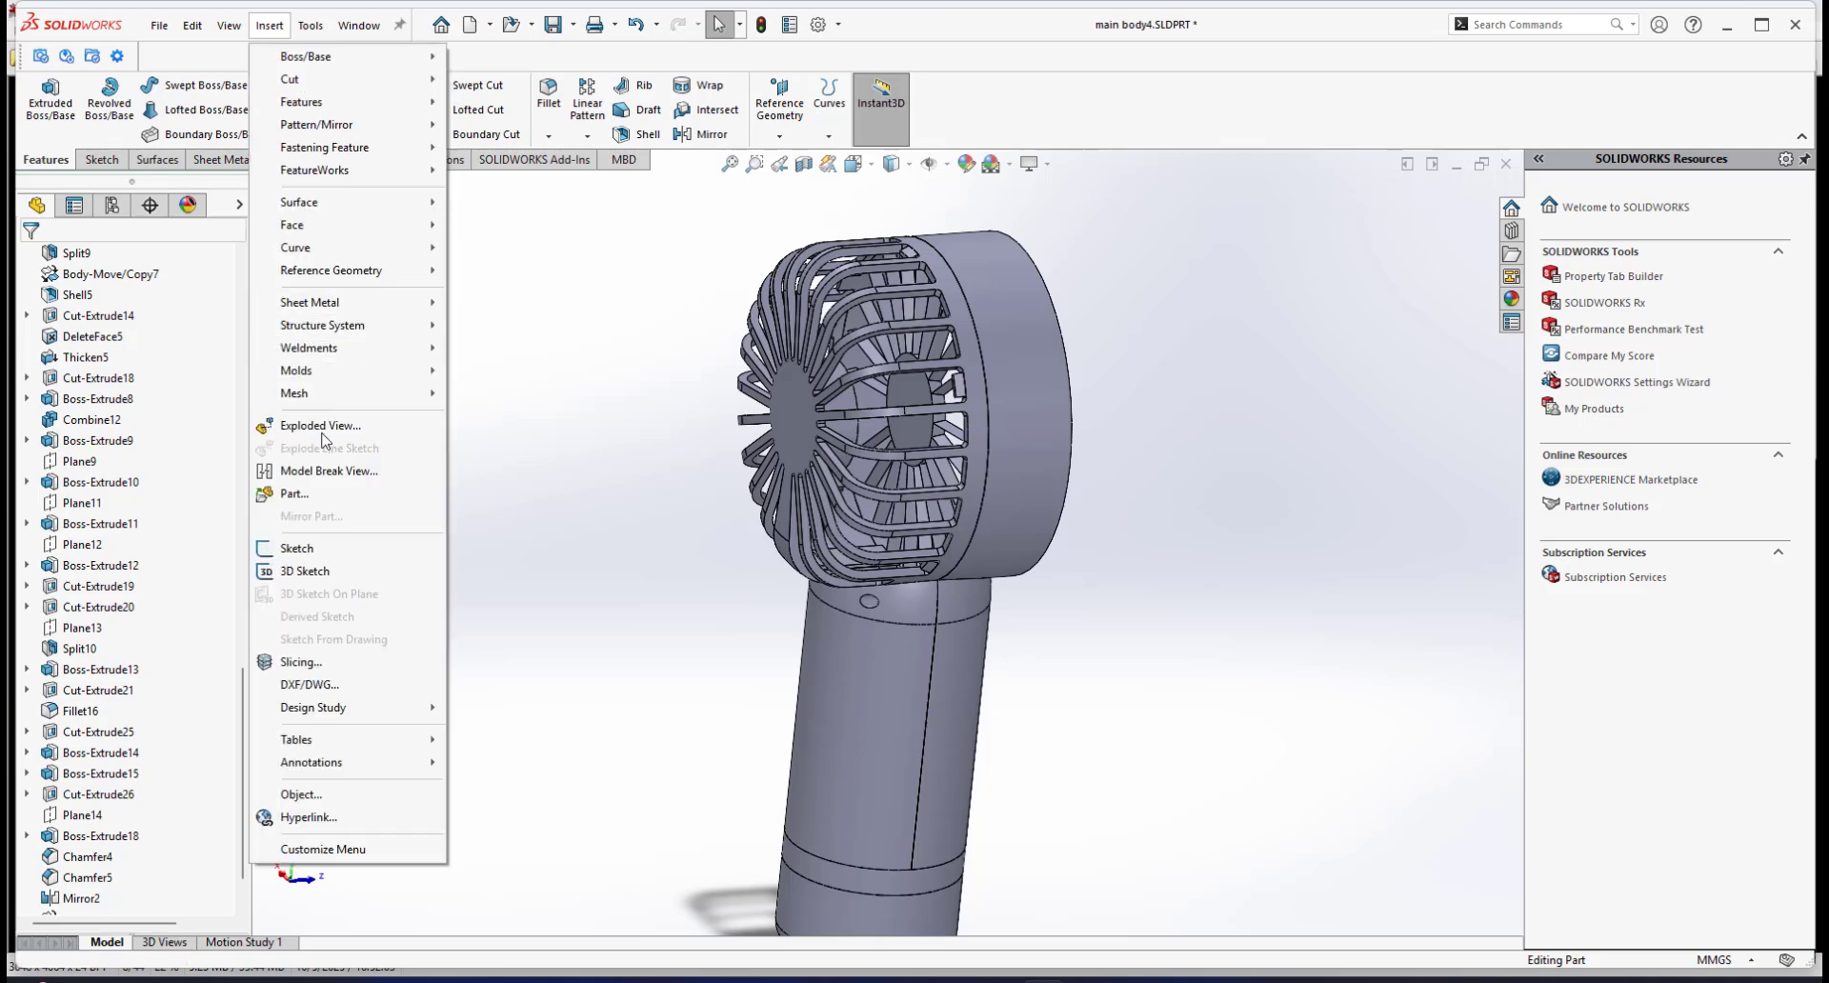
pyautogui.click(299, 495)
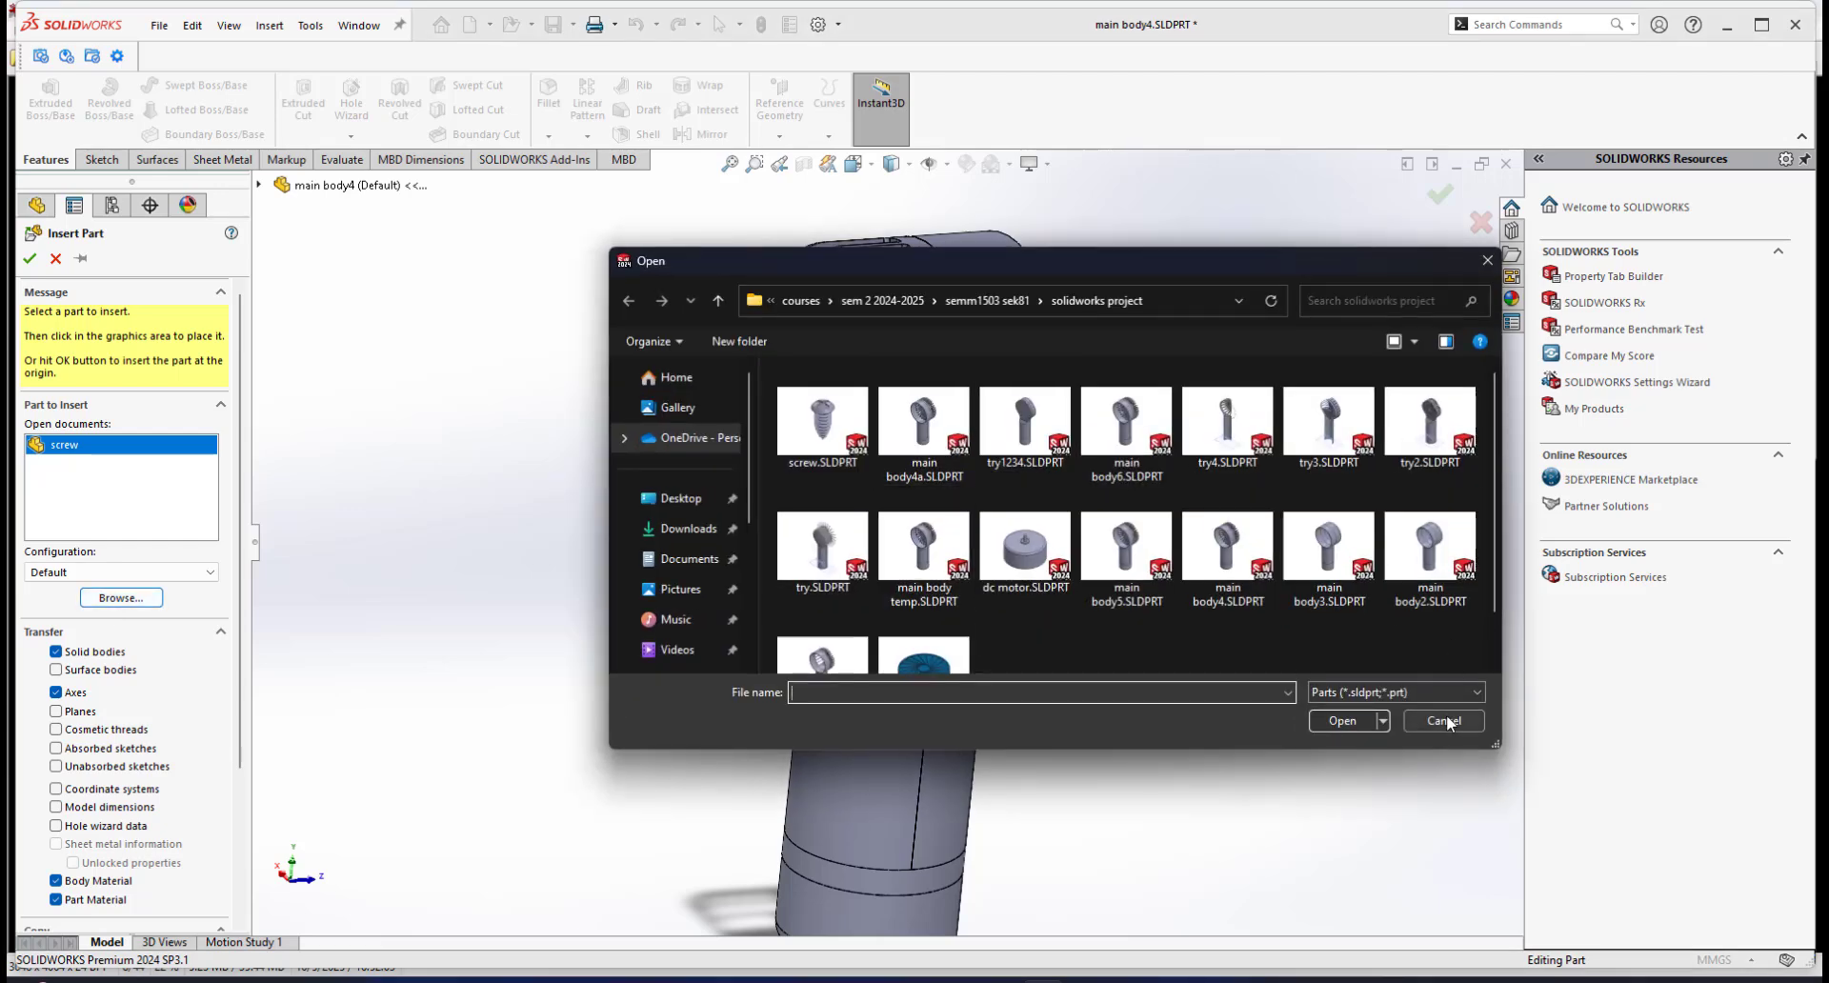
pyautogui.click(1444, 721)
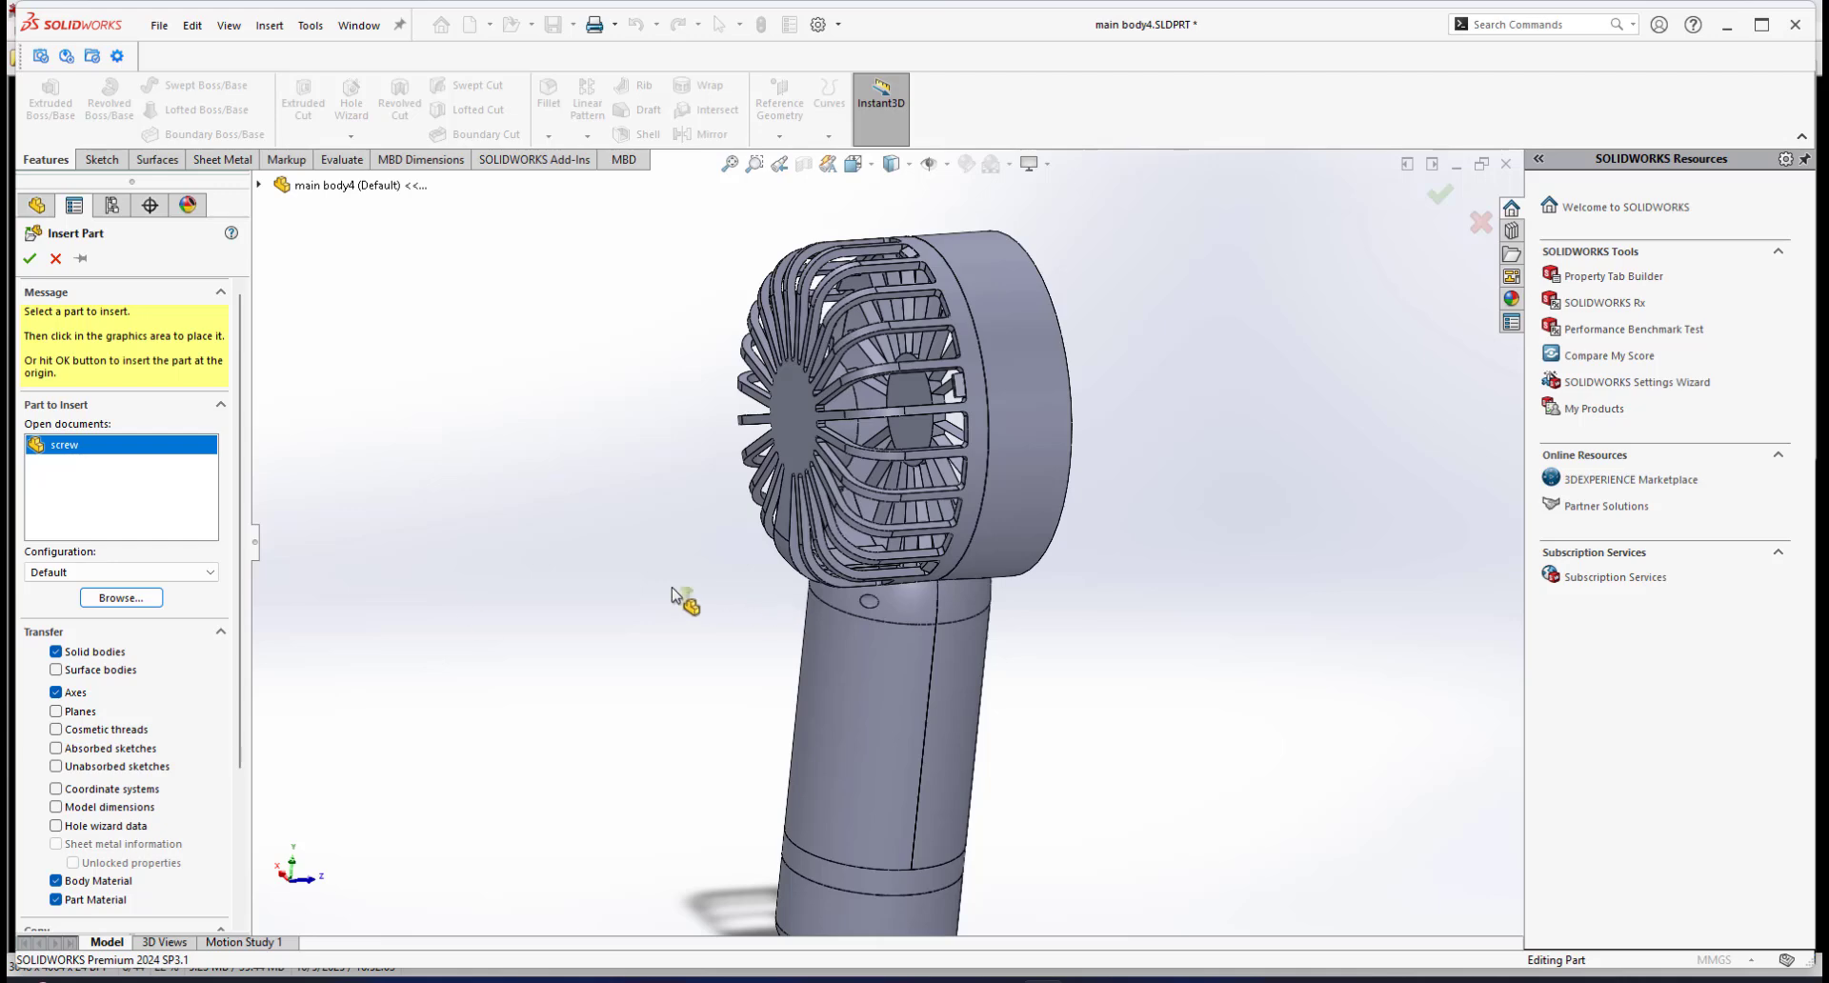
pyautogui.scroll(-1, 724, 552)
pyautogui.keyDown('ctrl'); pyautogui.moveTo(693, 553); pyautogui.dragTo(671, 525, button='middle'); pyautogui.keyUp('ctrl')
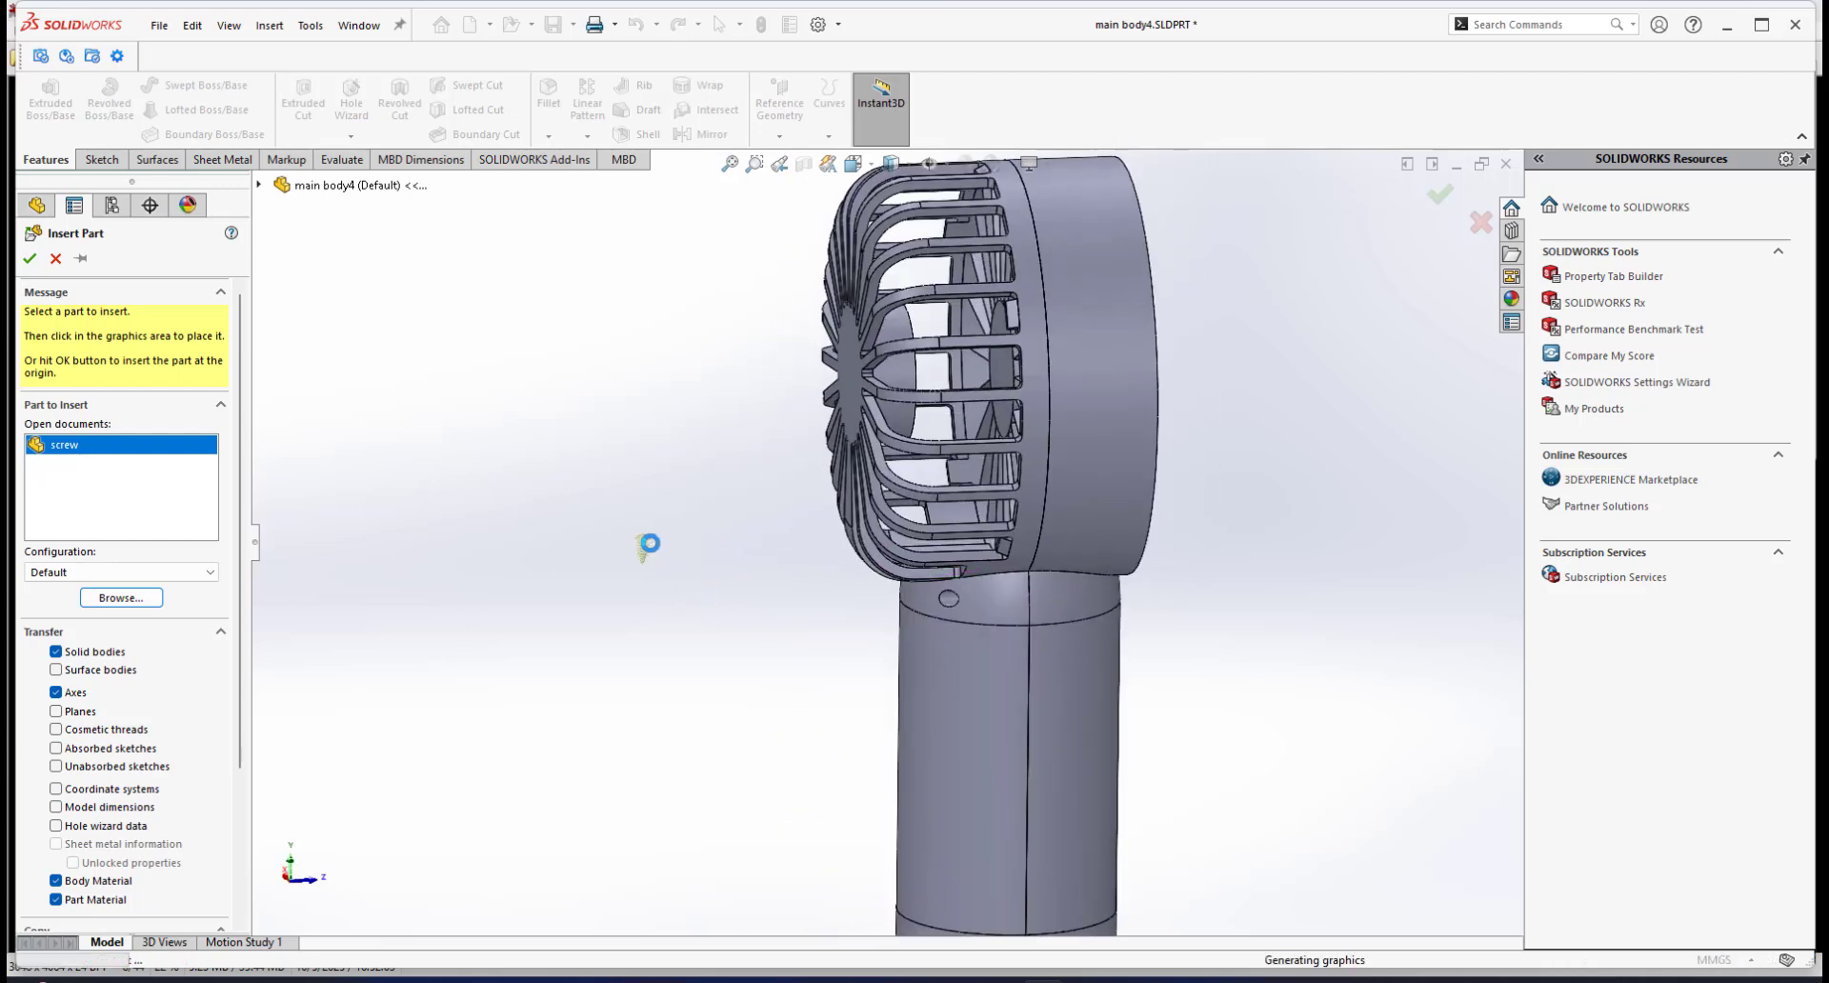
pyautogui.click(649, 539)
# Step: Examine the inserted screw and the screw holes at the handle's upper end
pyautogui.scroll(-5, 800, 531)
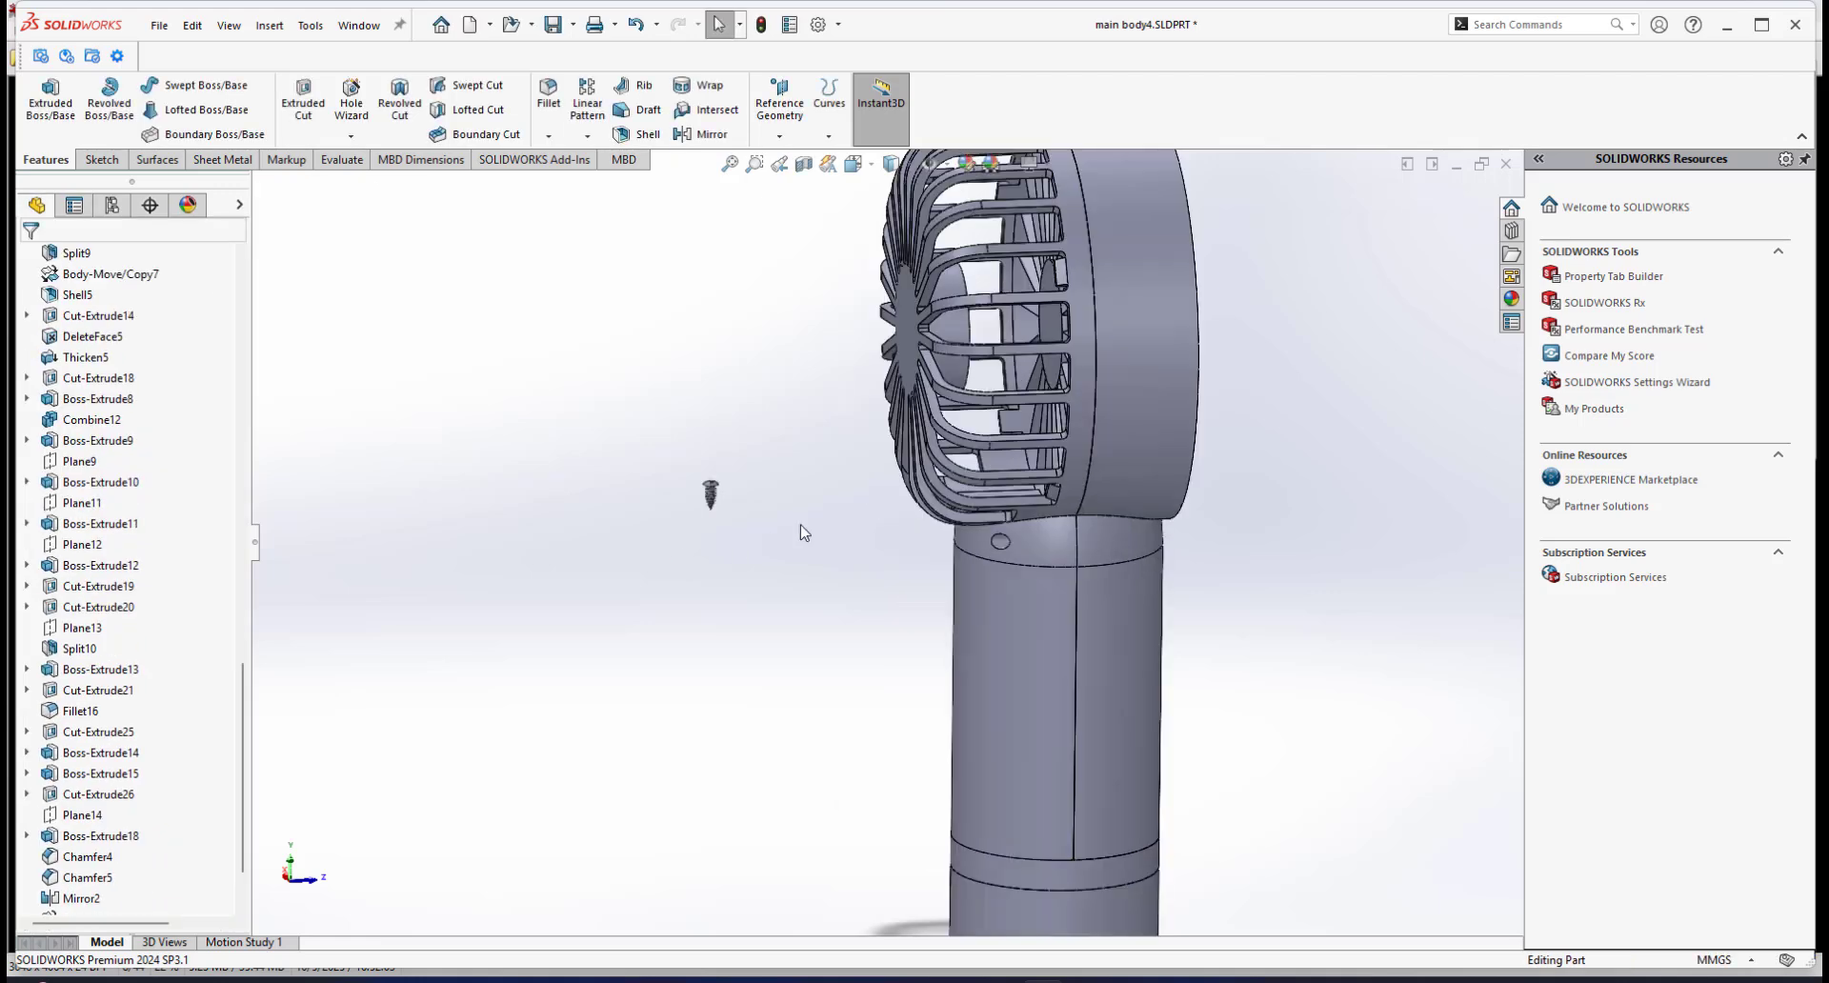
pyautogui.scroll(-2, 570, 425)
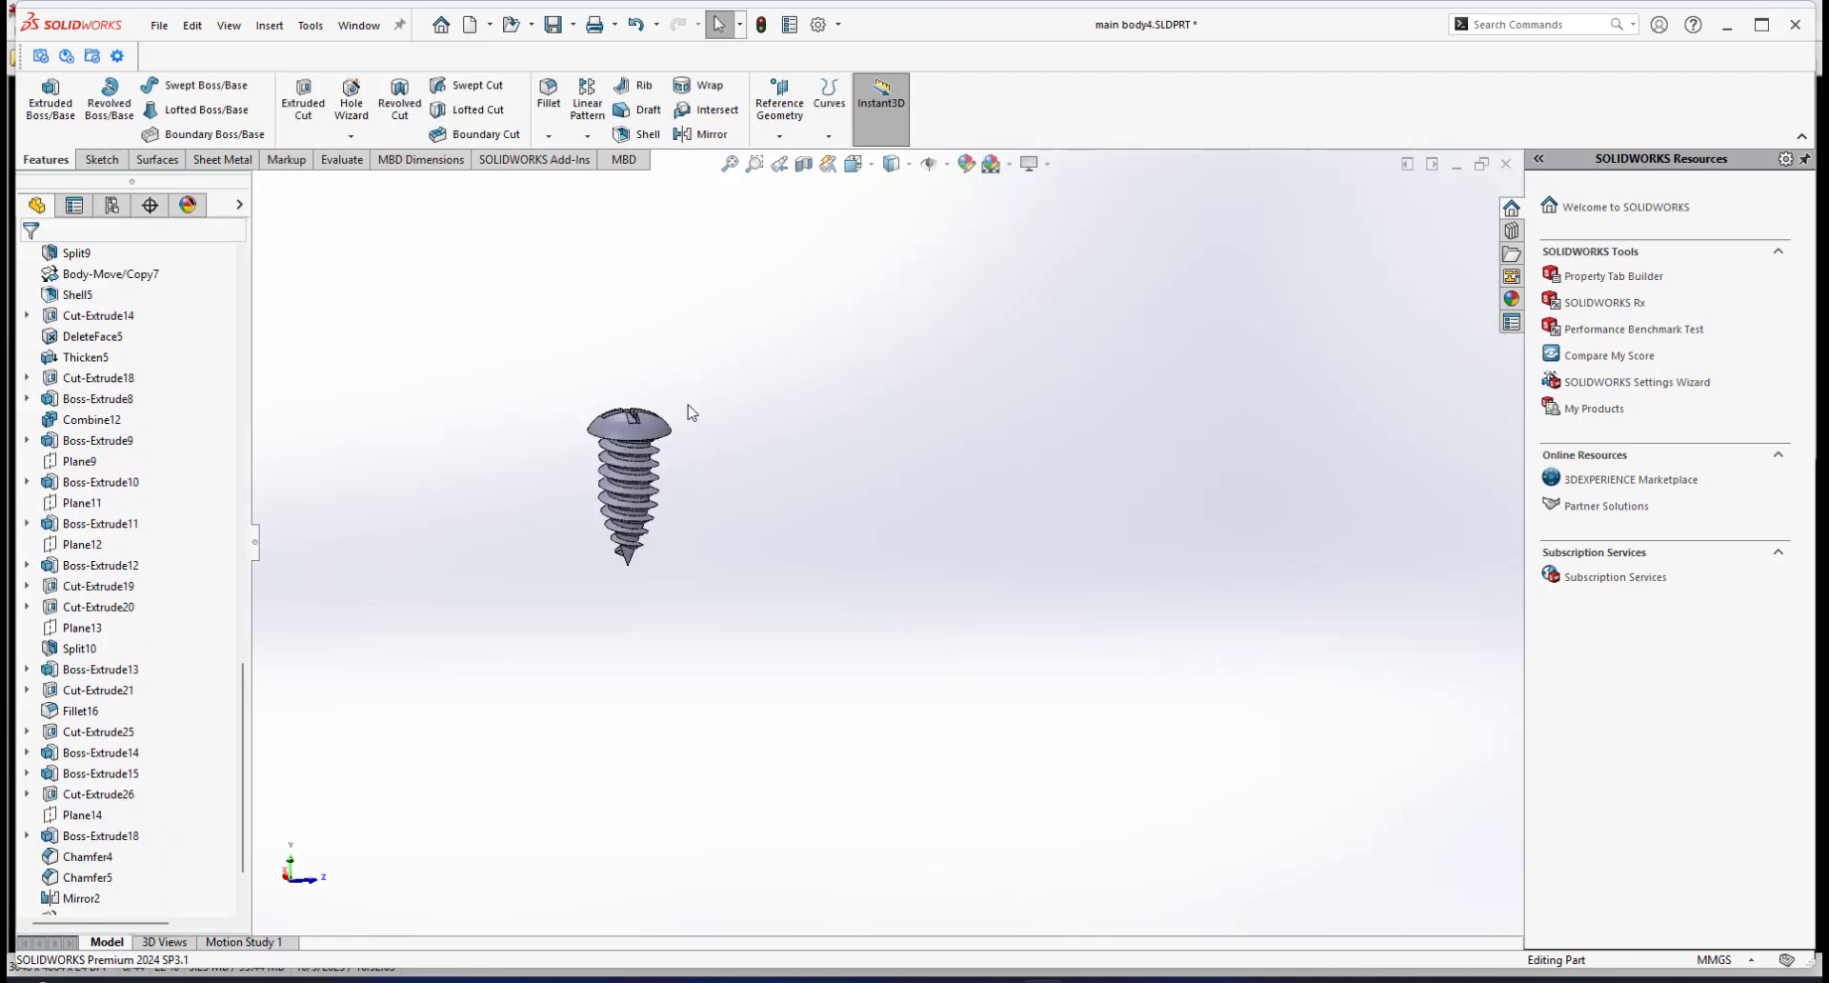
pyautogui.scroll(5, 866, 527)
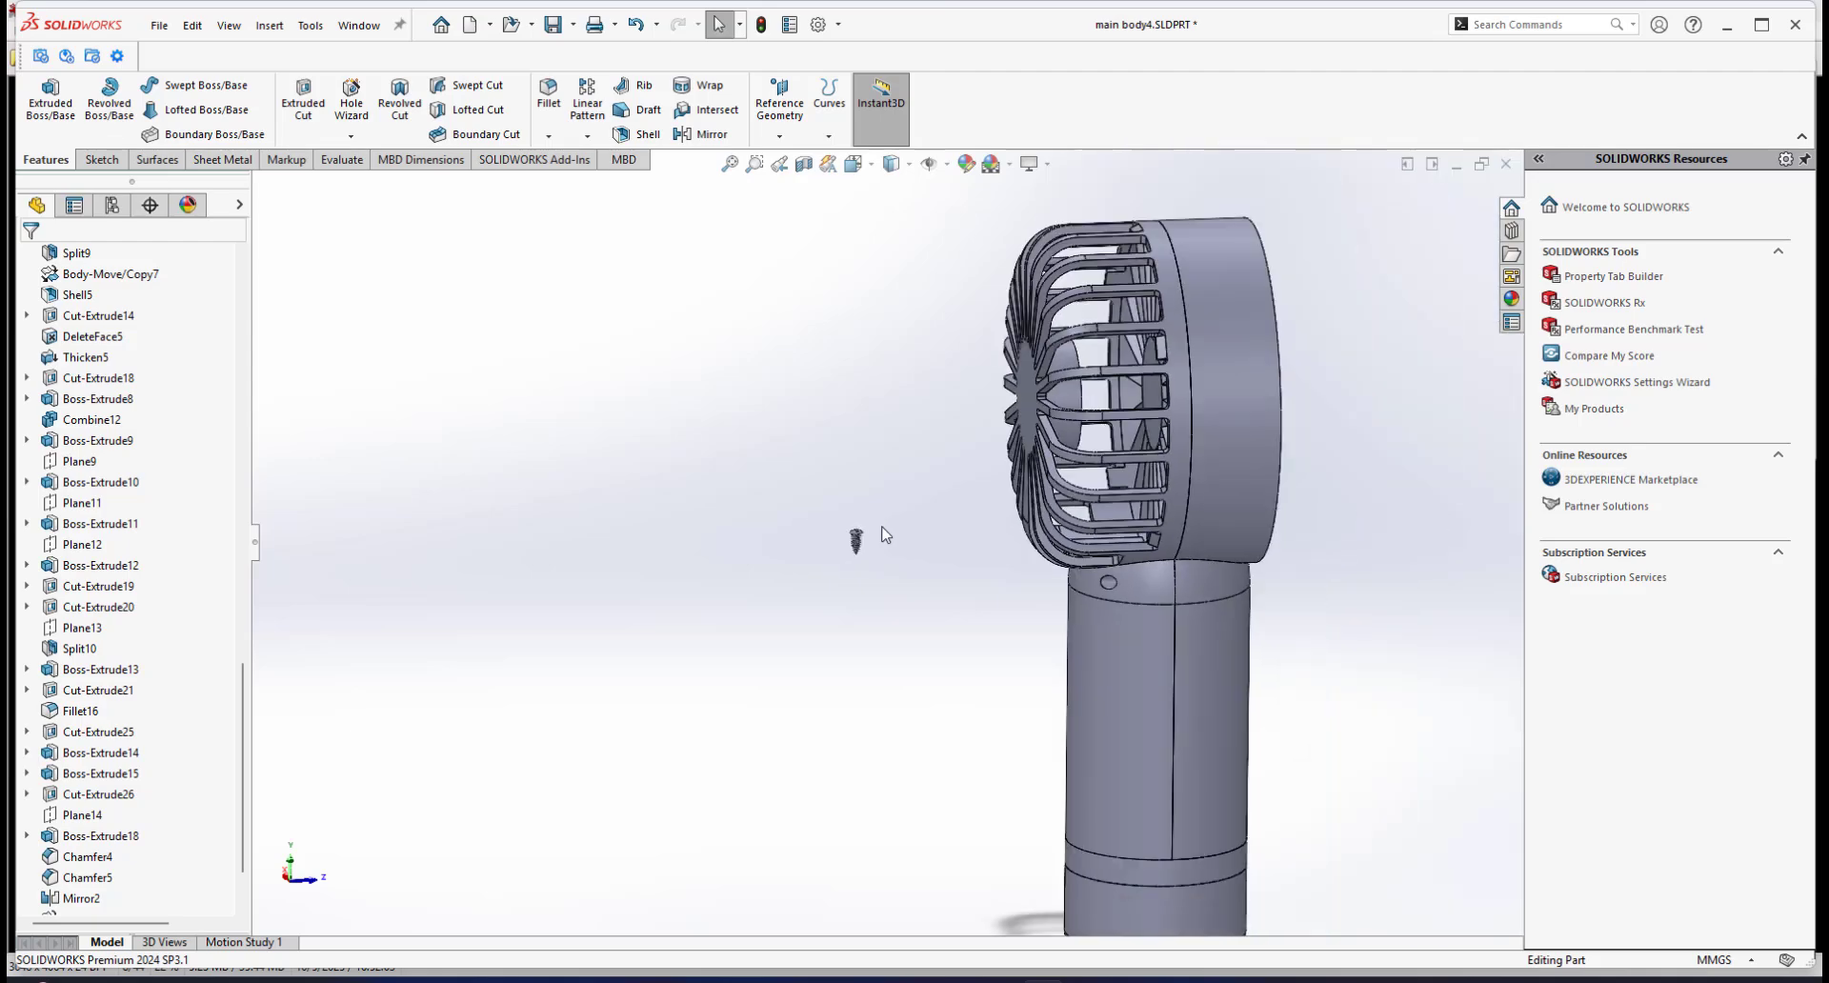
pyautogui.scroll(-3, 1065, 680)
pyautogui.scroll(-2, 1038, 489)
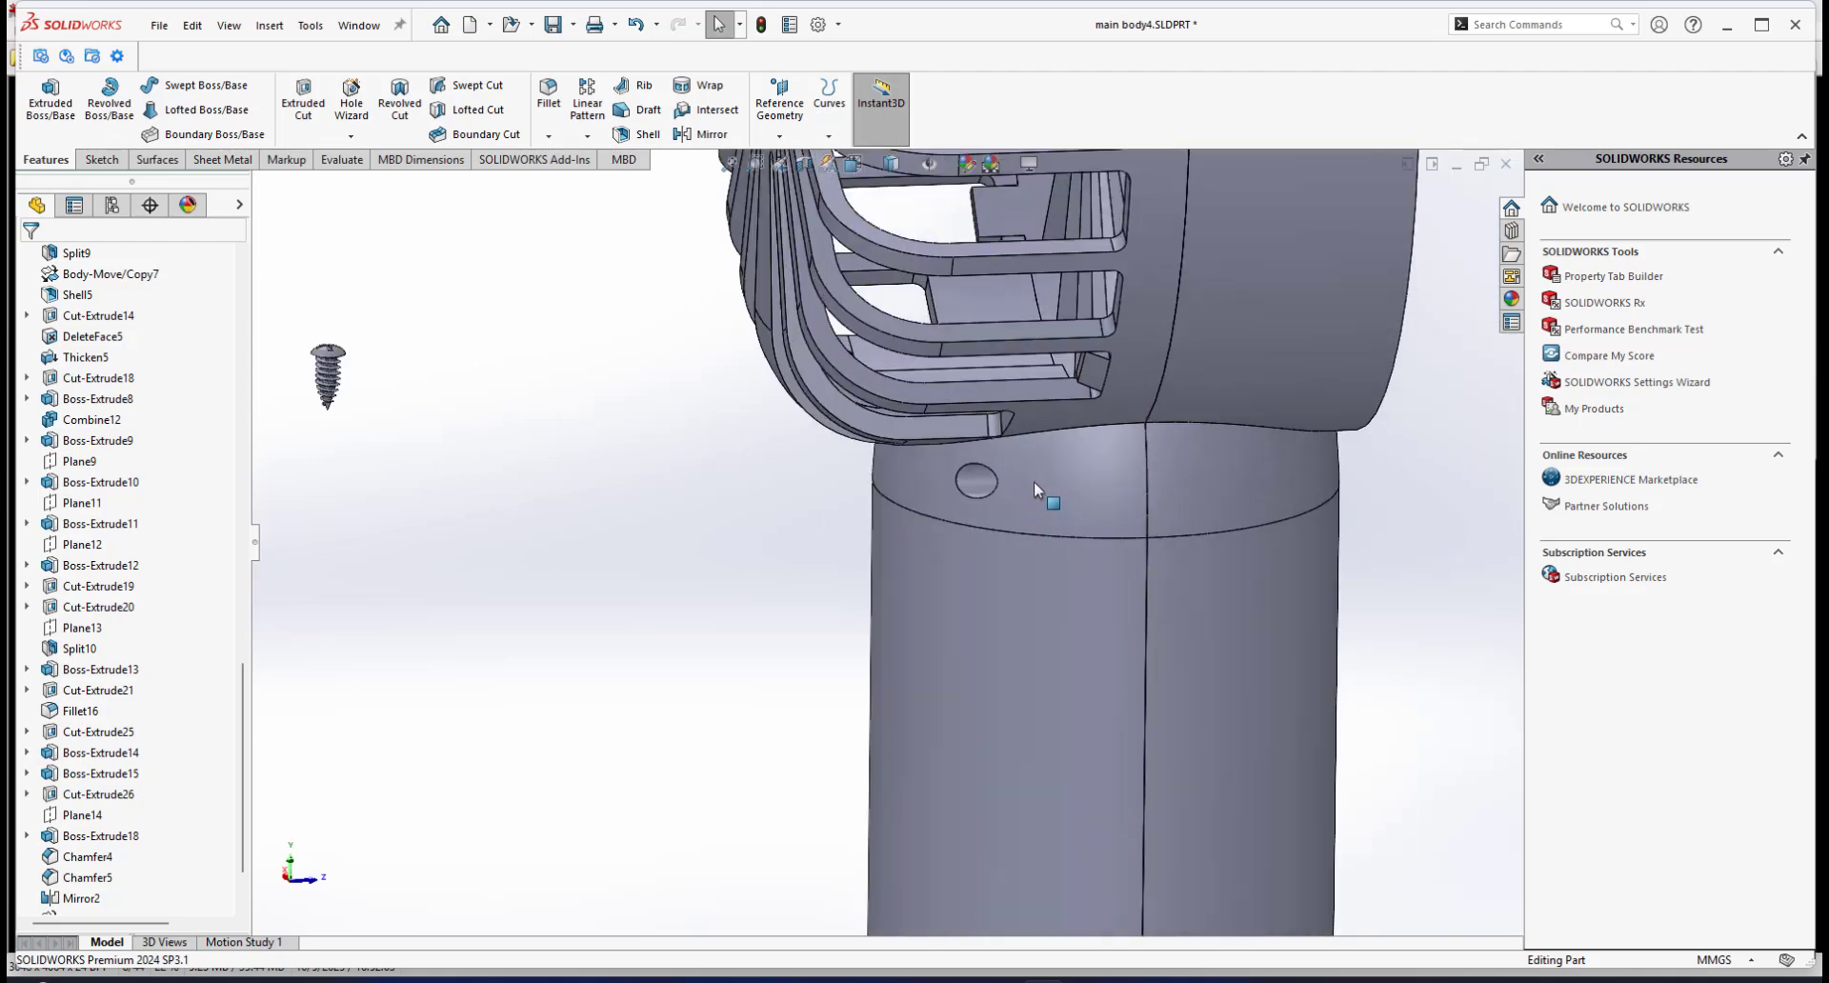
pyautogui.scroll(-4, 1033, 486)
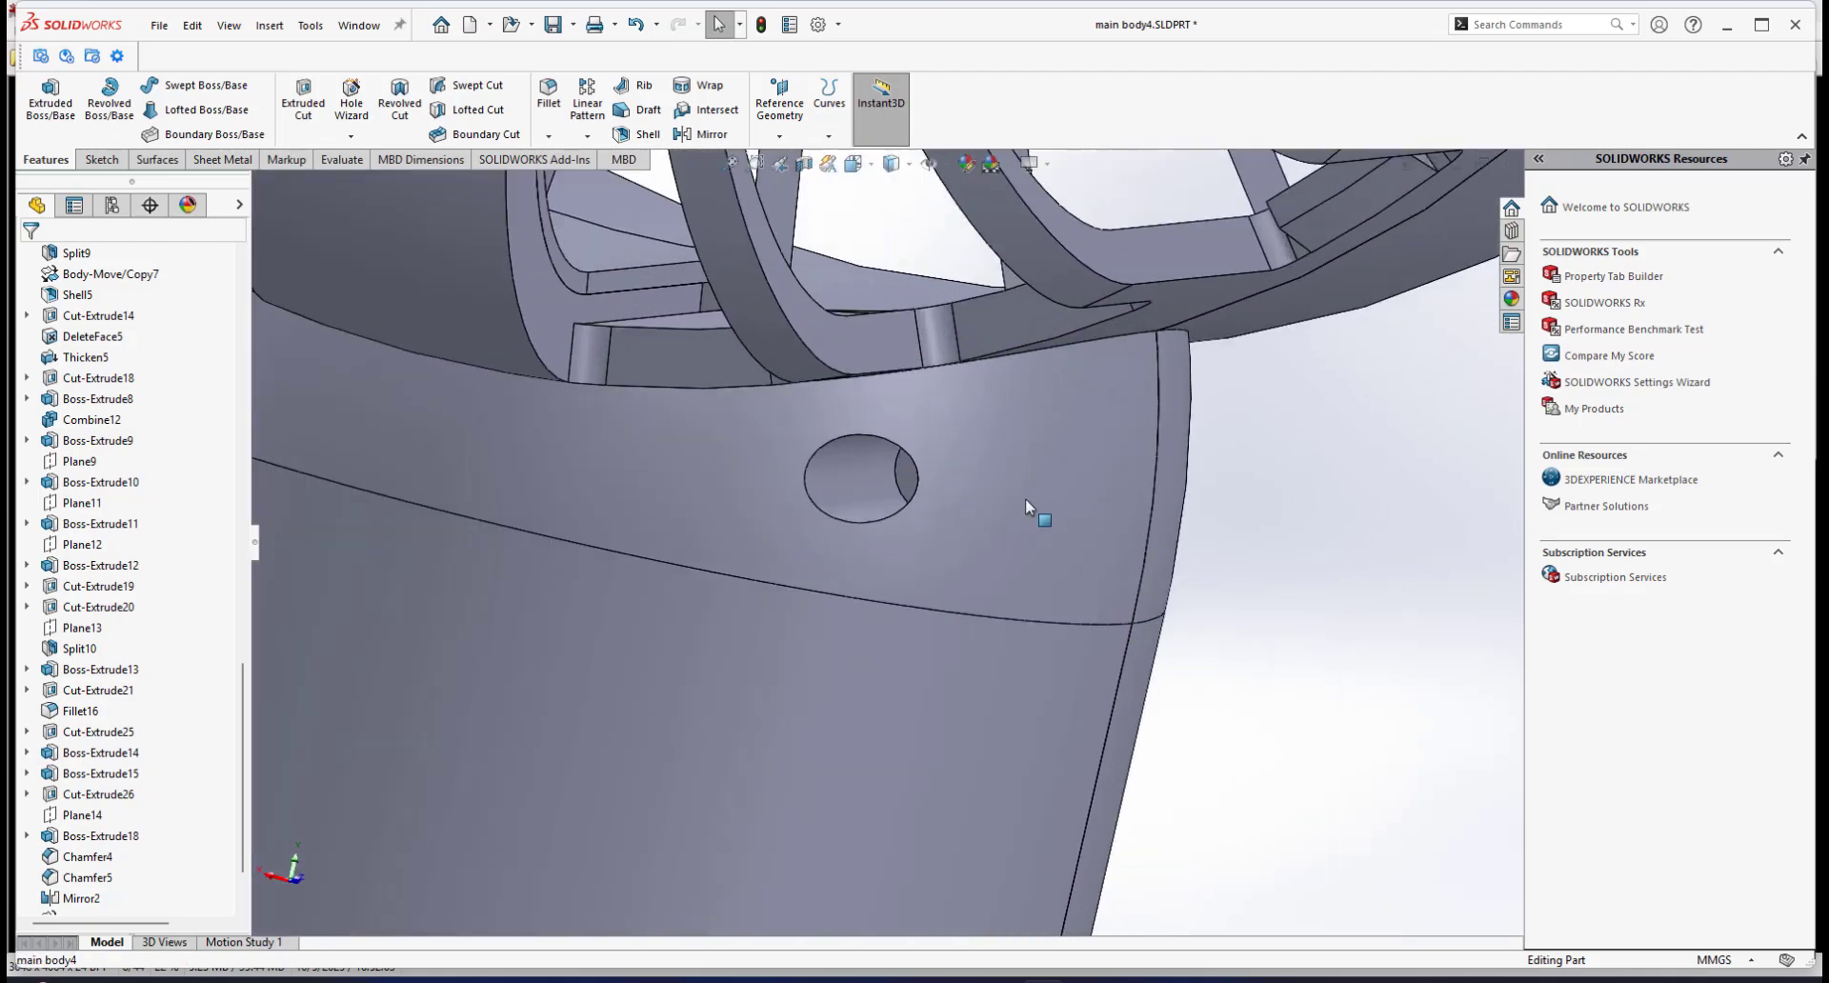
pyautogui.scroll(2, 890, 495)
pyautogui.scroll(5, 895, 481)
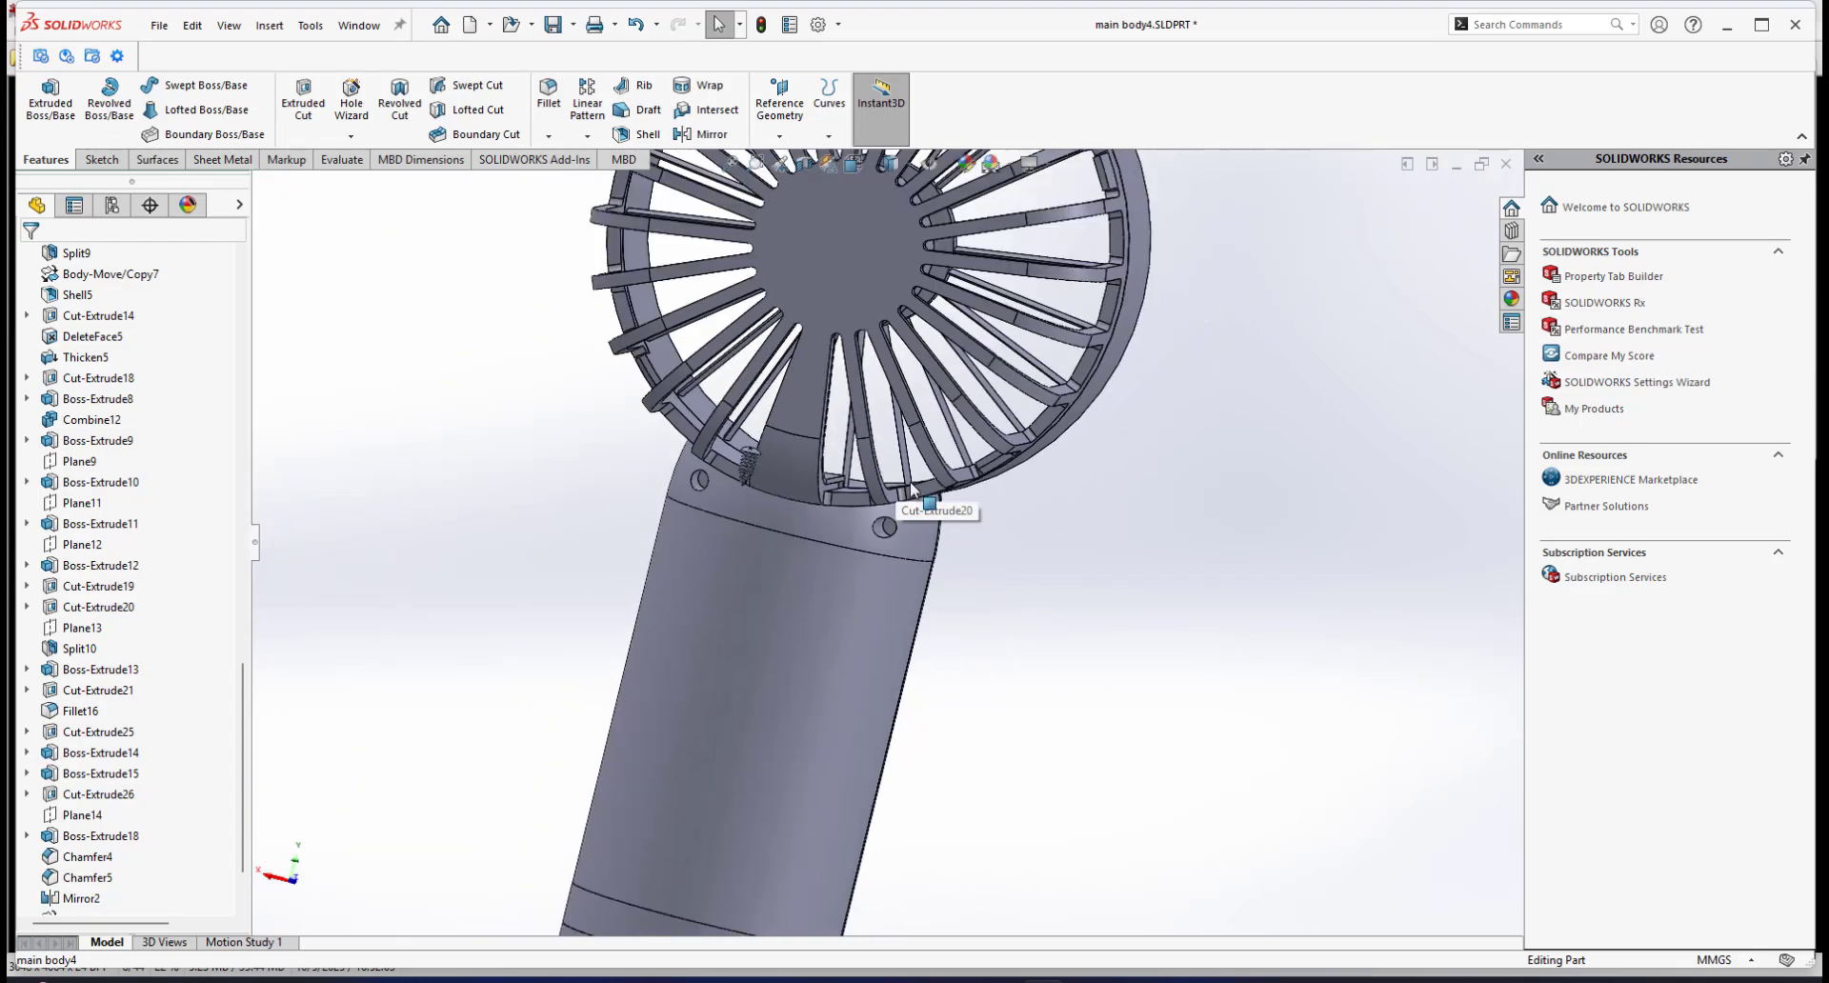
pyautogui.moveTo(911, 487); pyautogui.dragTo(770, 541, button='middle')
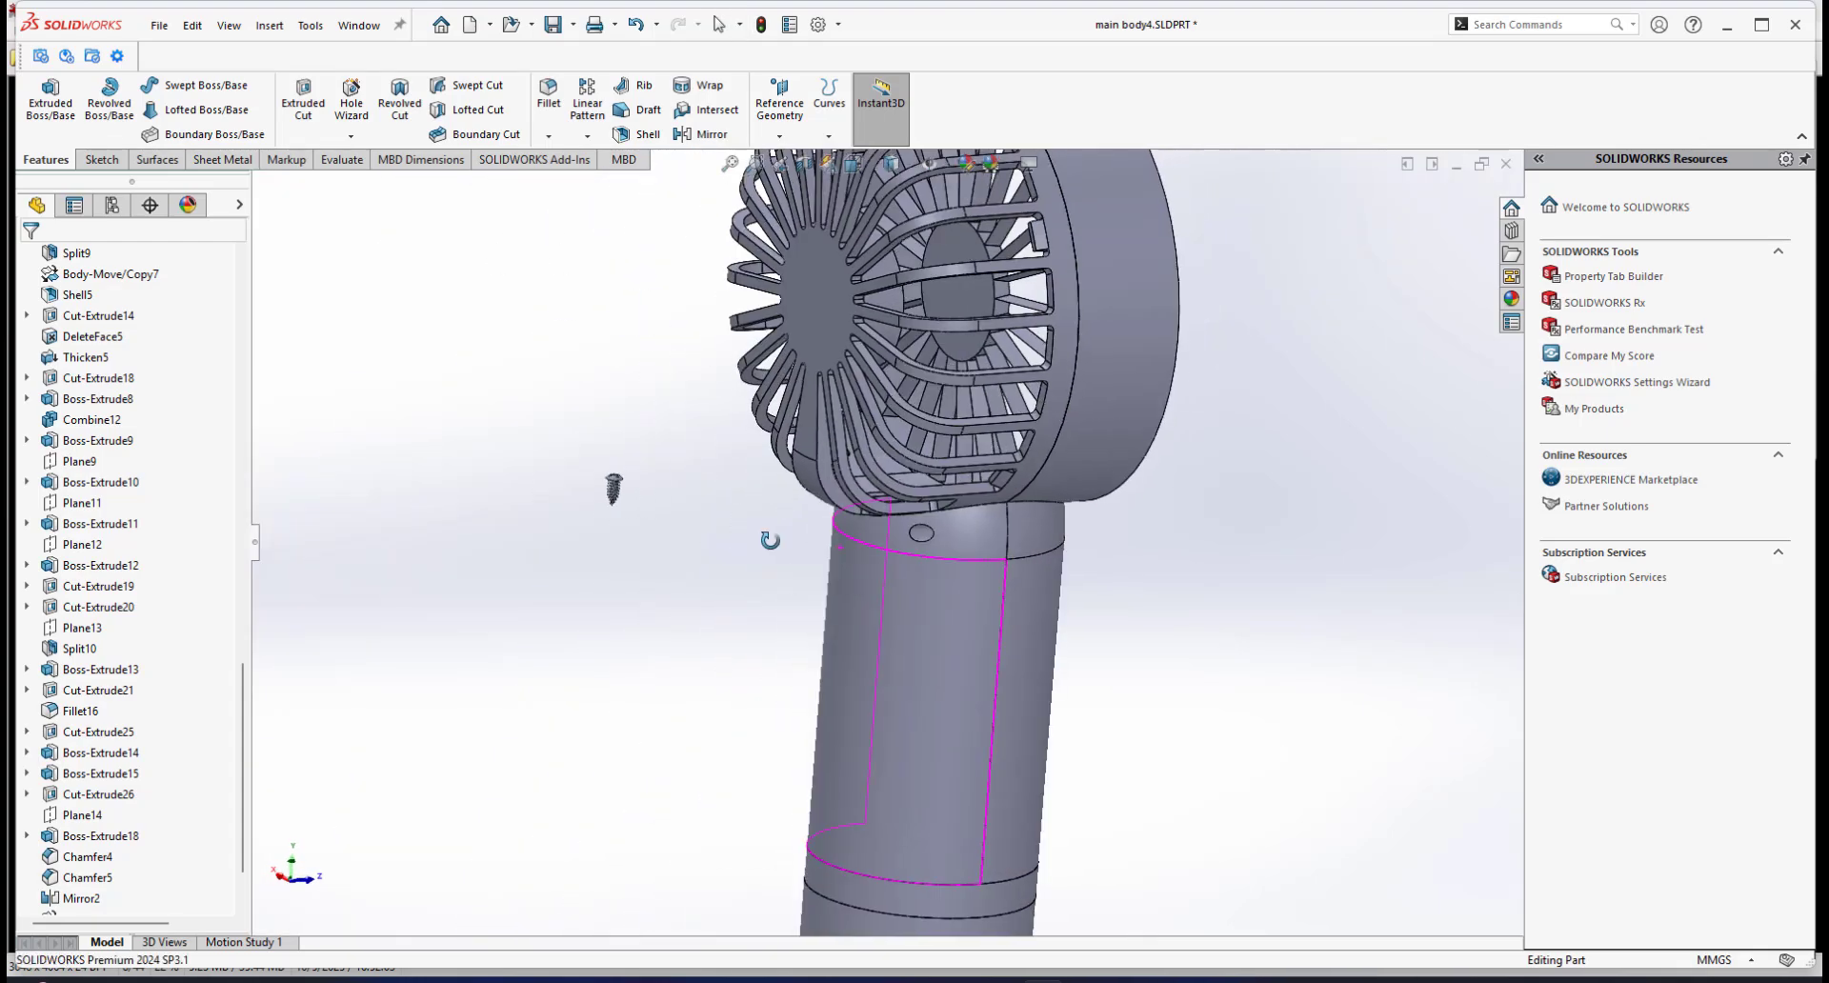
# Step: Set up a Move/Copy Body feature for the inserted screw, with one copy positioned by constraints
pyautogui.click(269, 25)
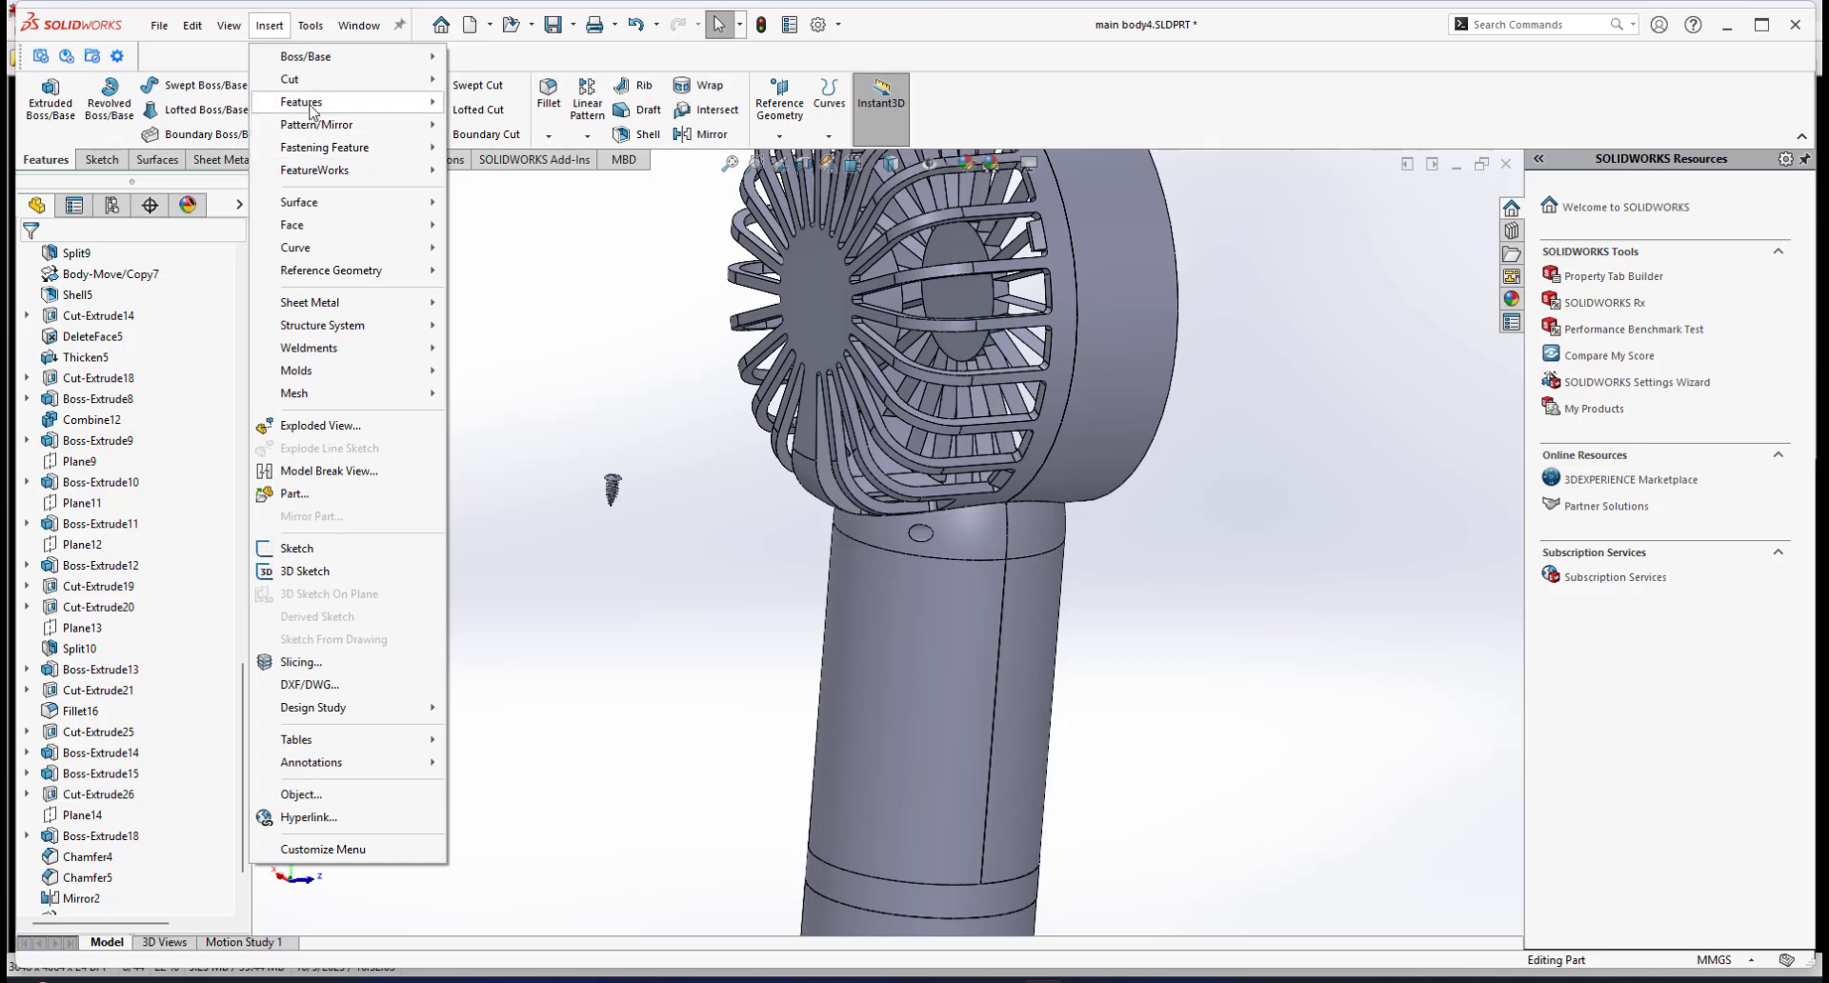
pyautogui.moveTo(310, 107)
pyautogui.click(507, 630)
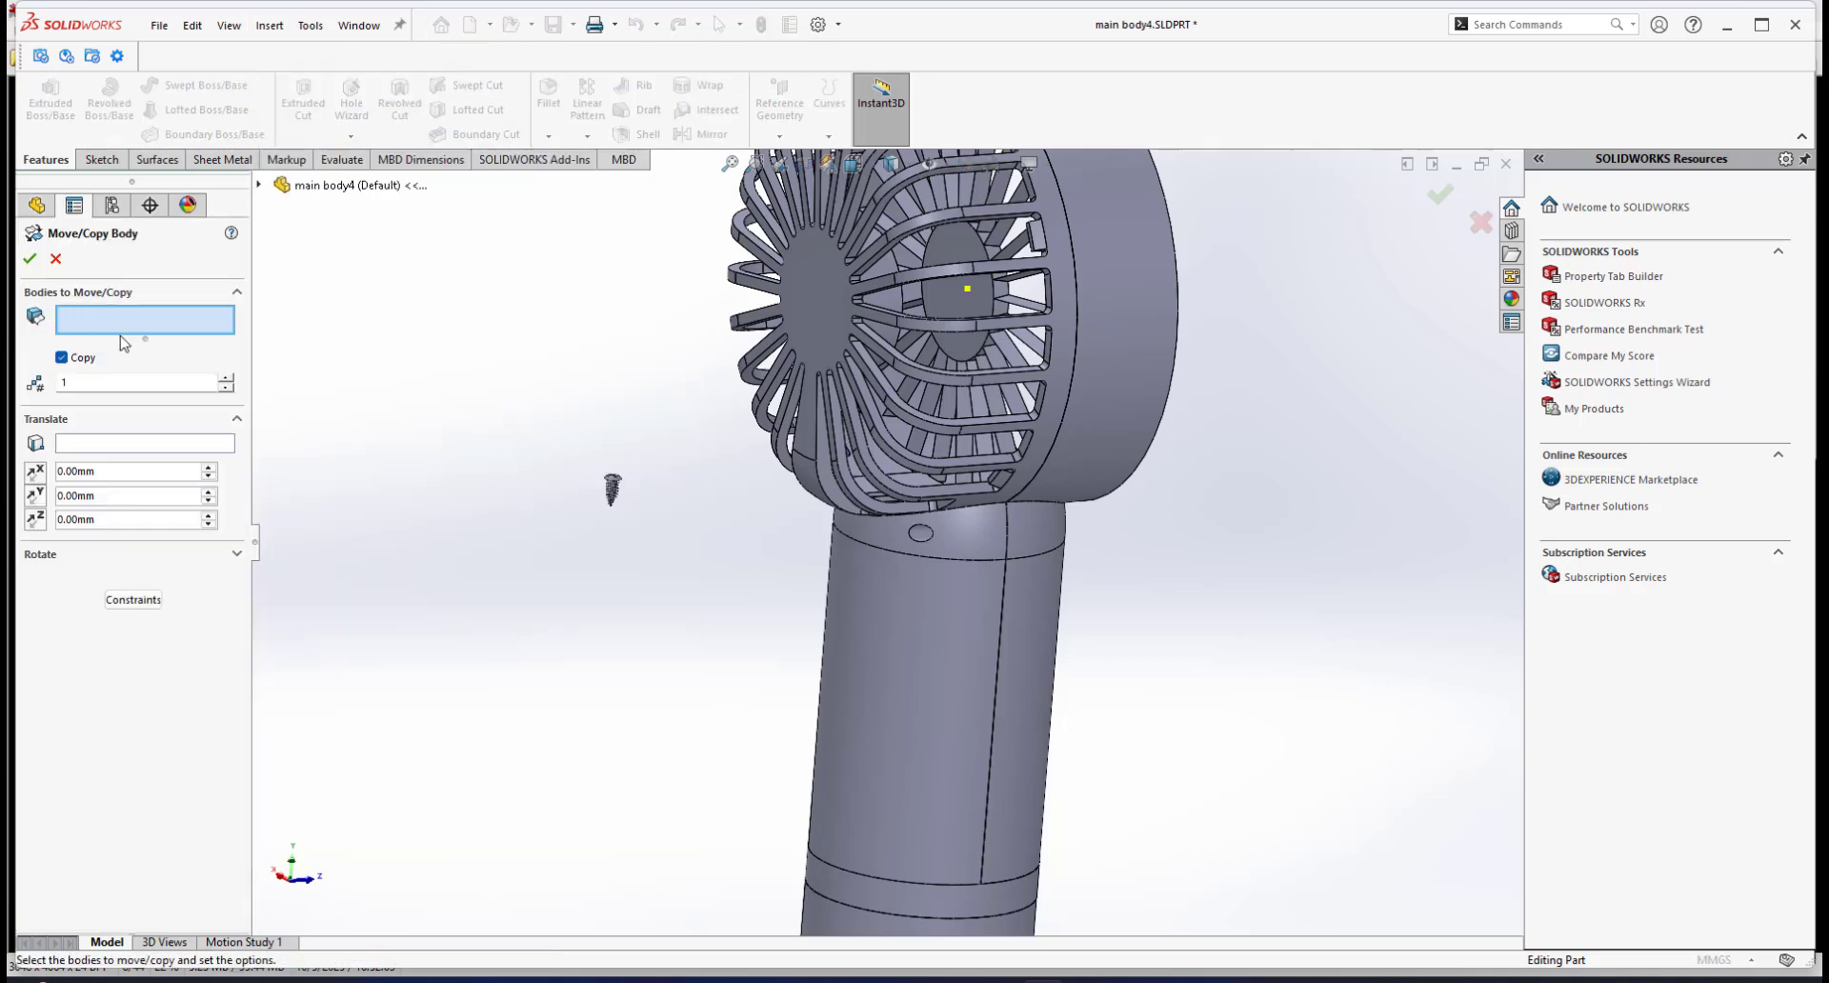
pyautogui.scroll(-8, 572, 486)
pyautogui.click(818, 495)
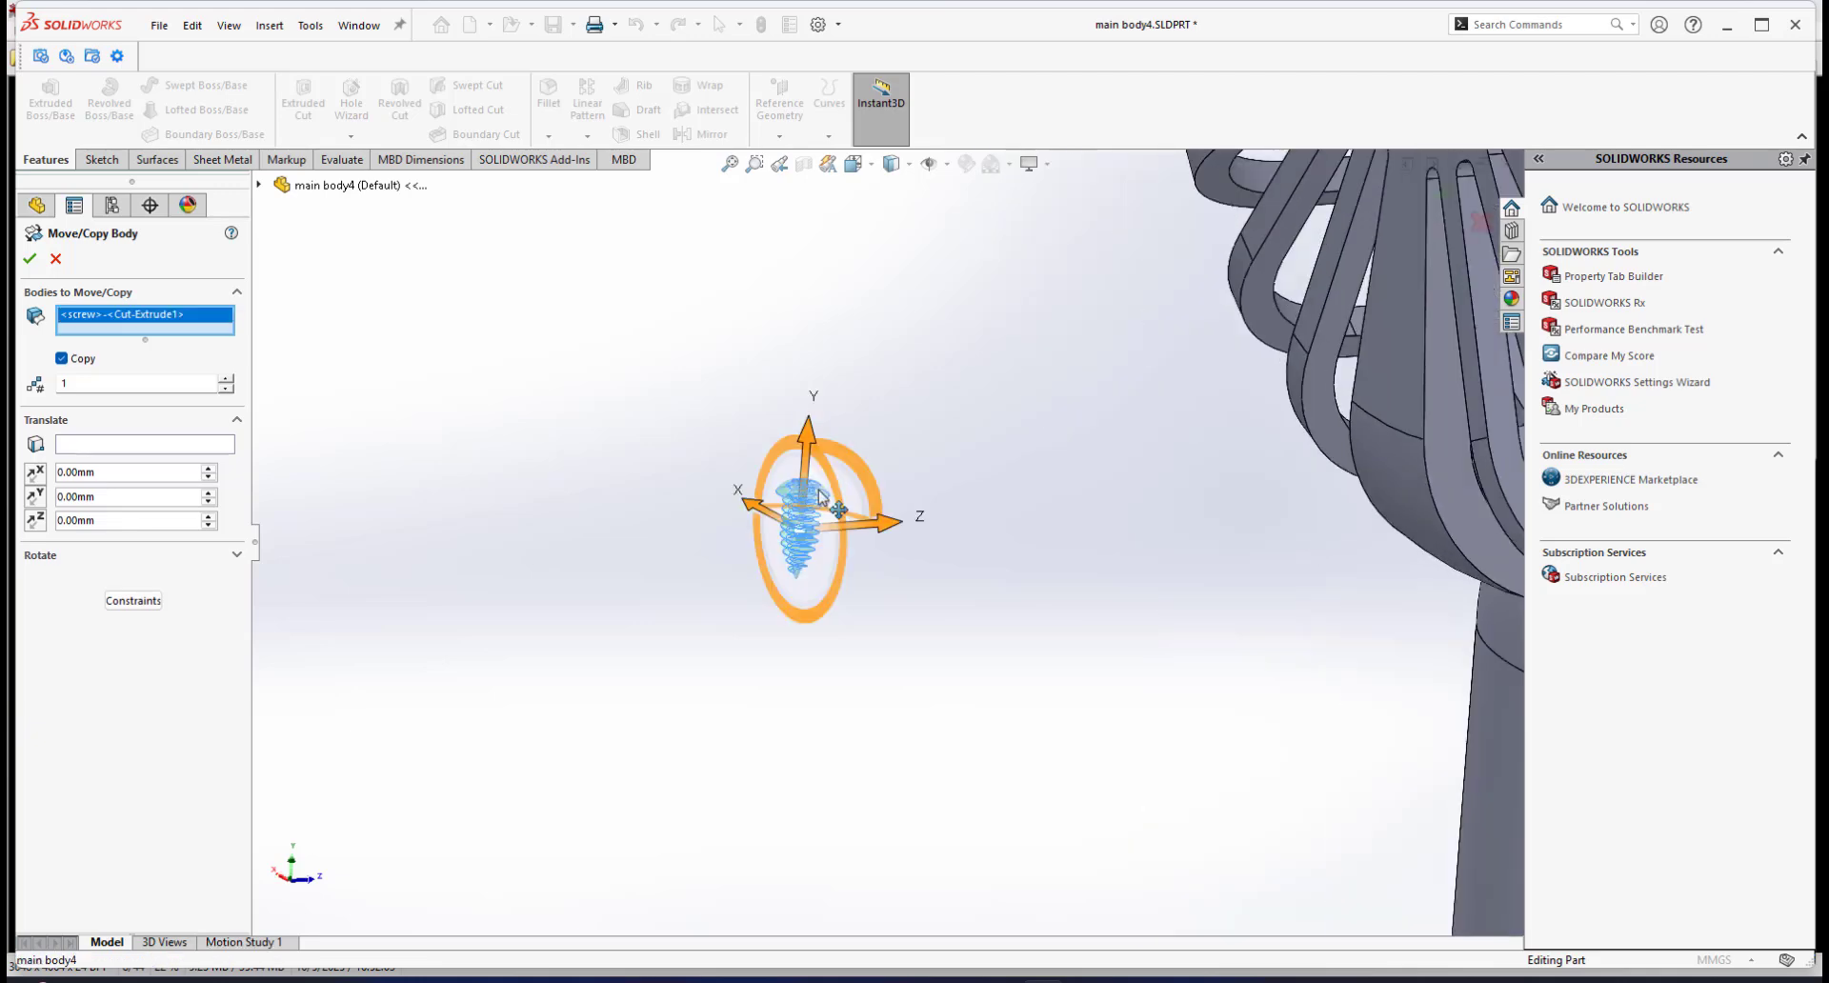
pyautogui.scroll(3, 931, 632)
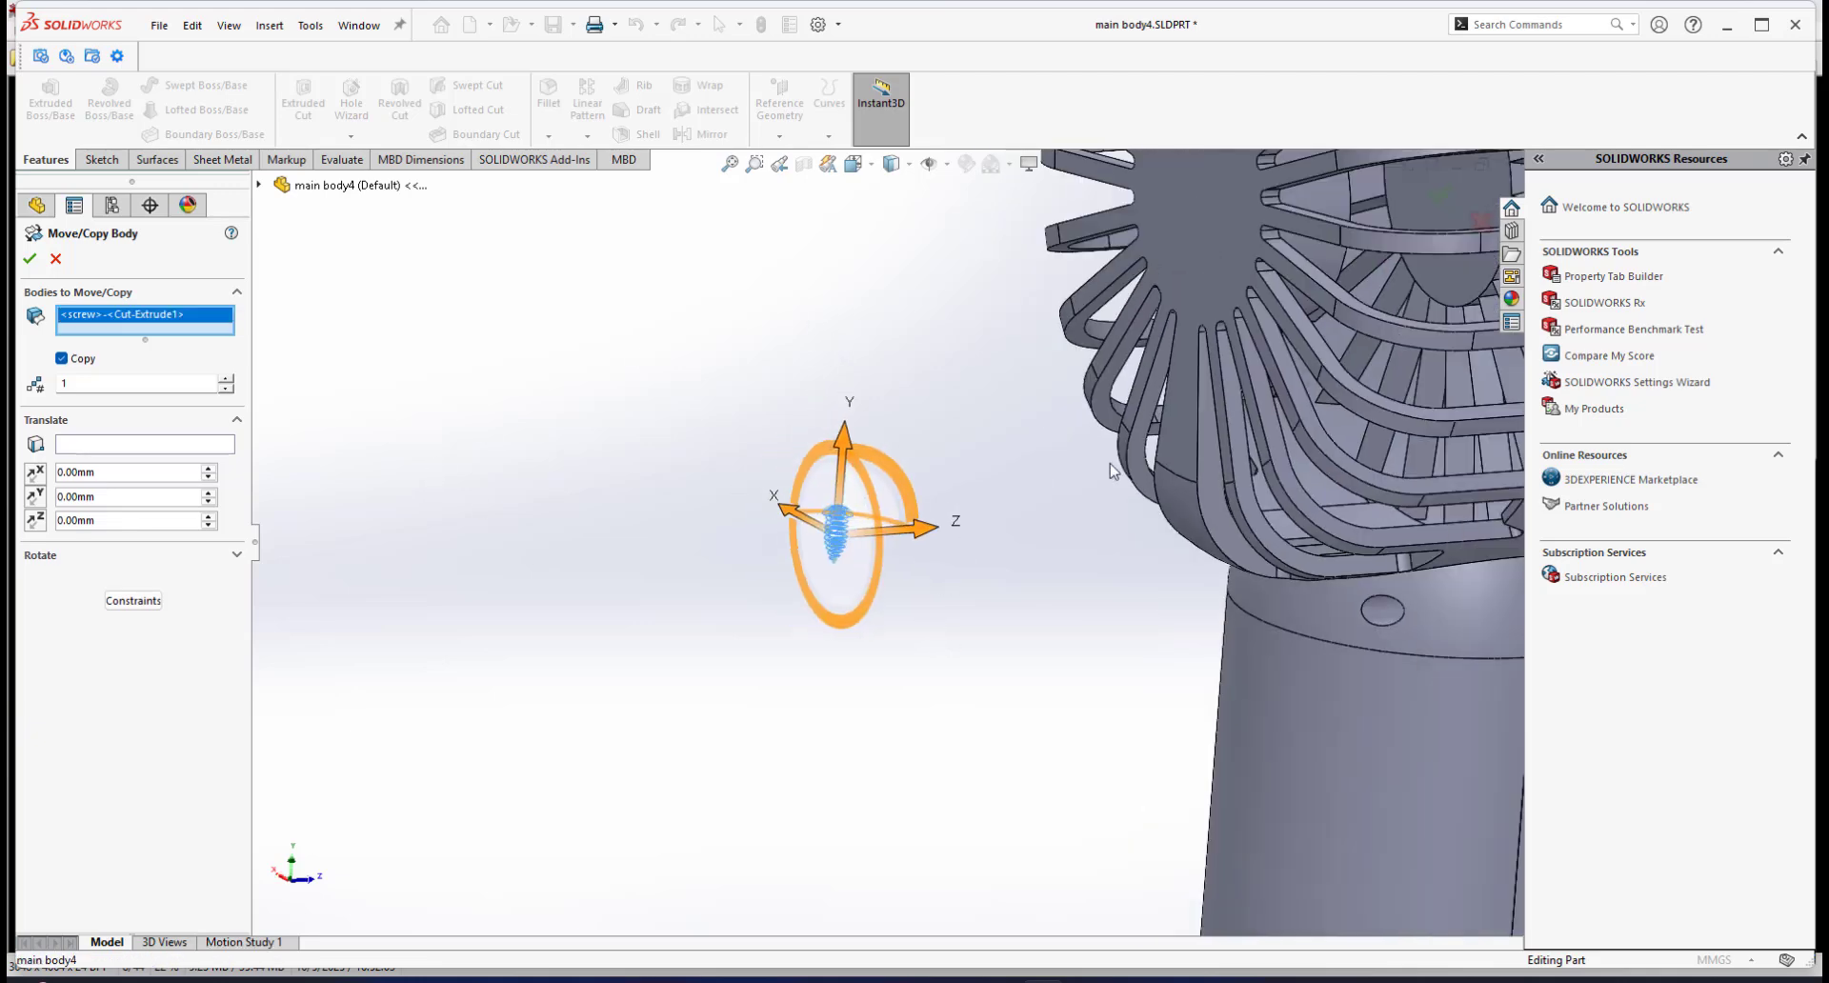
pyautogui.scroll(3, 1112, 470)
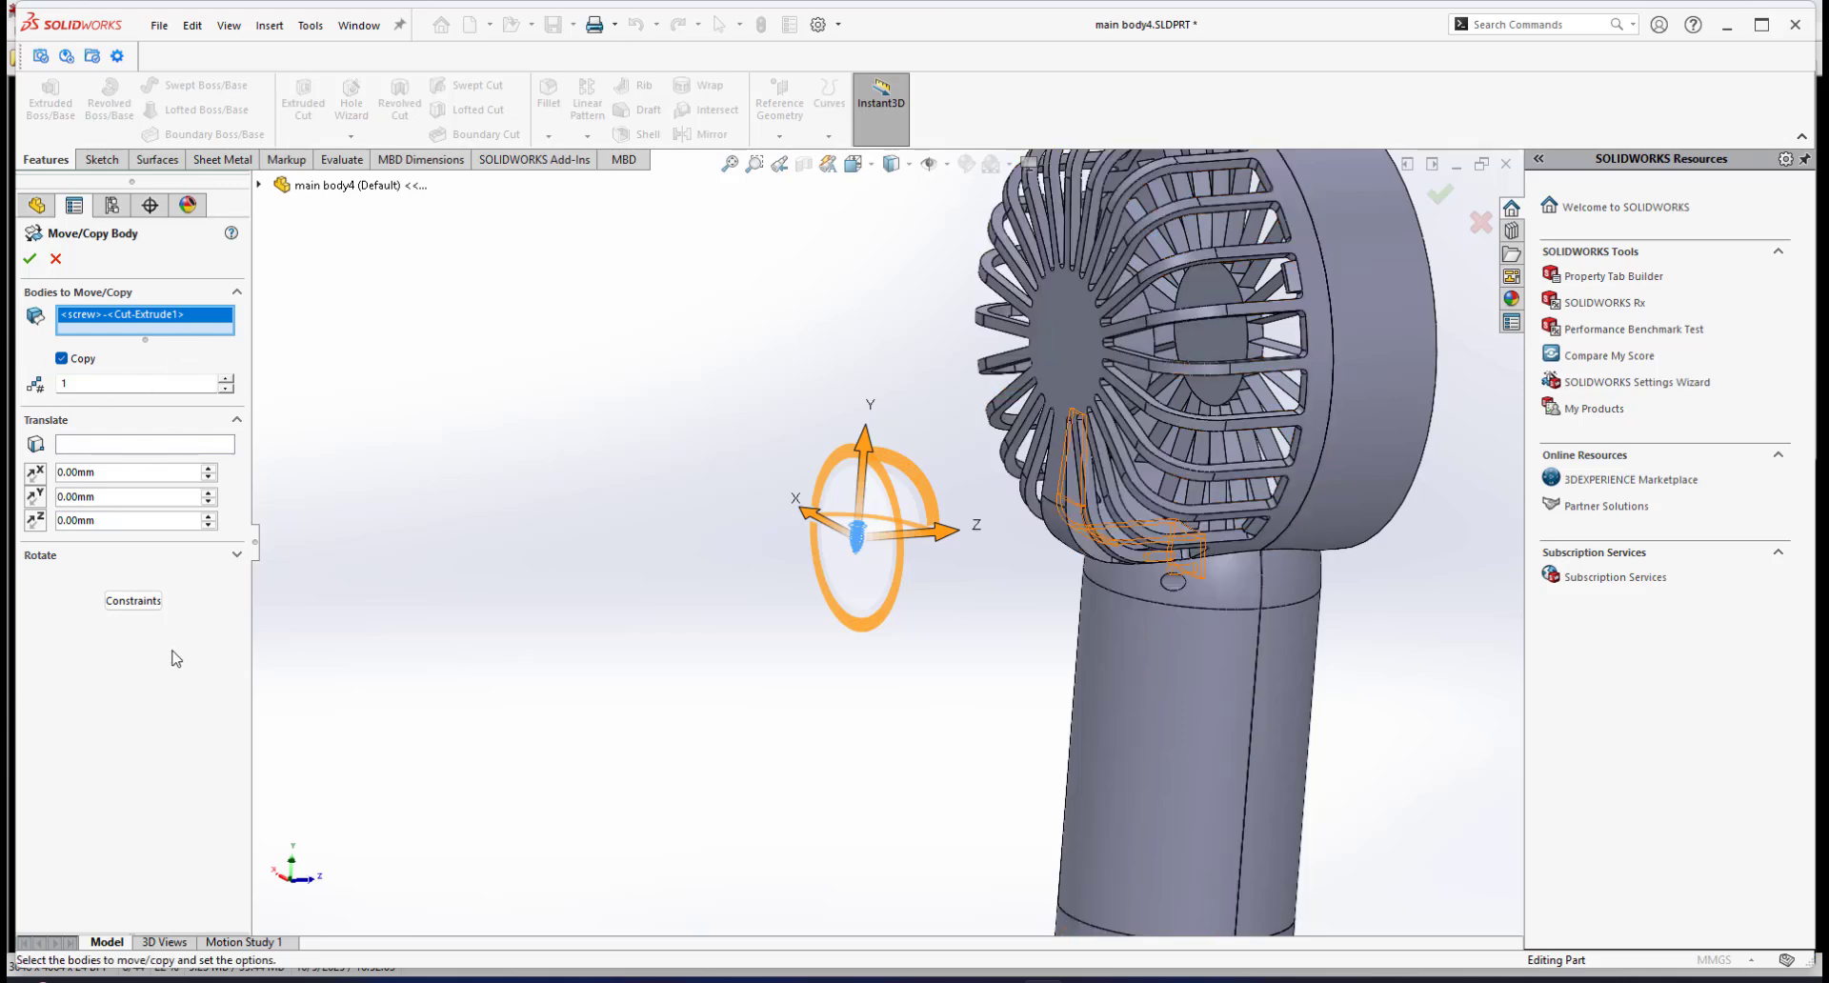
pyautogui.click(132, 600)
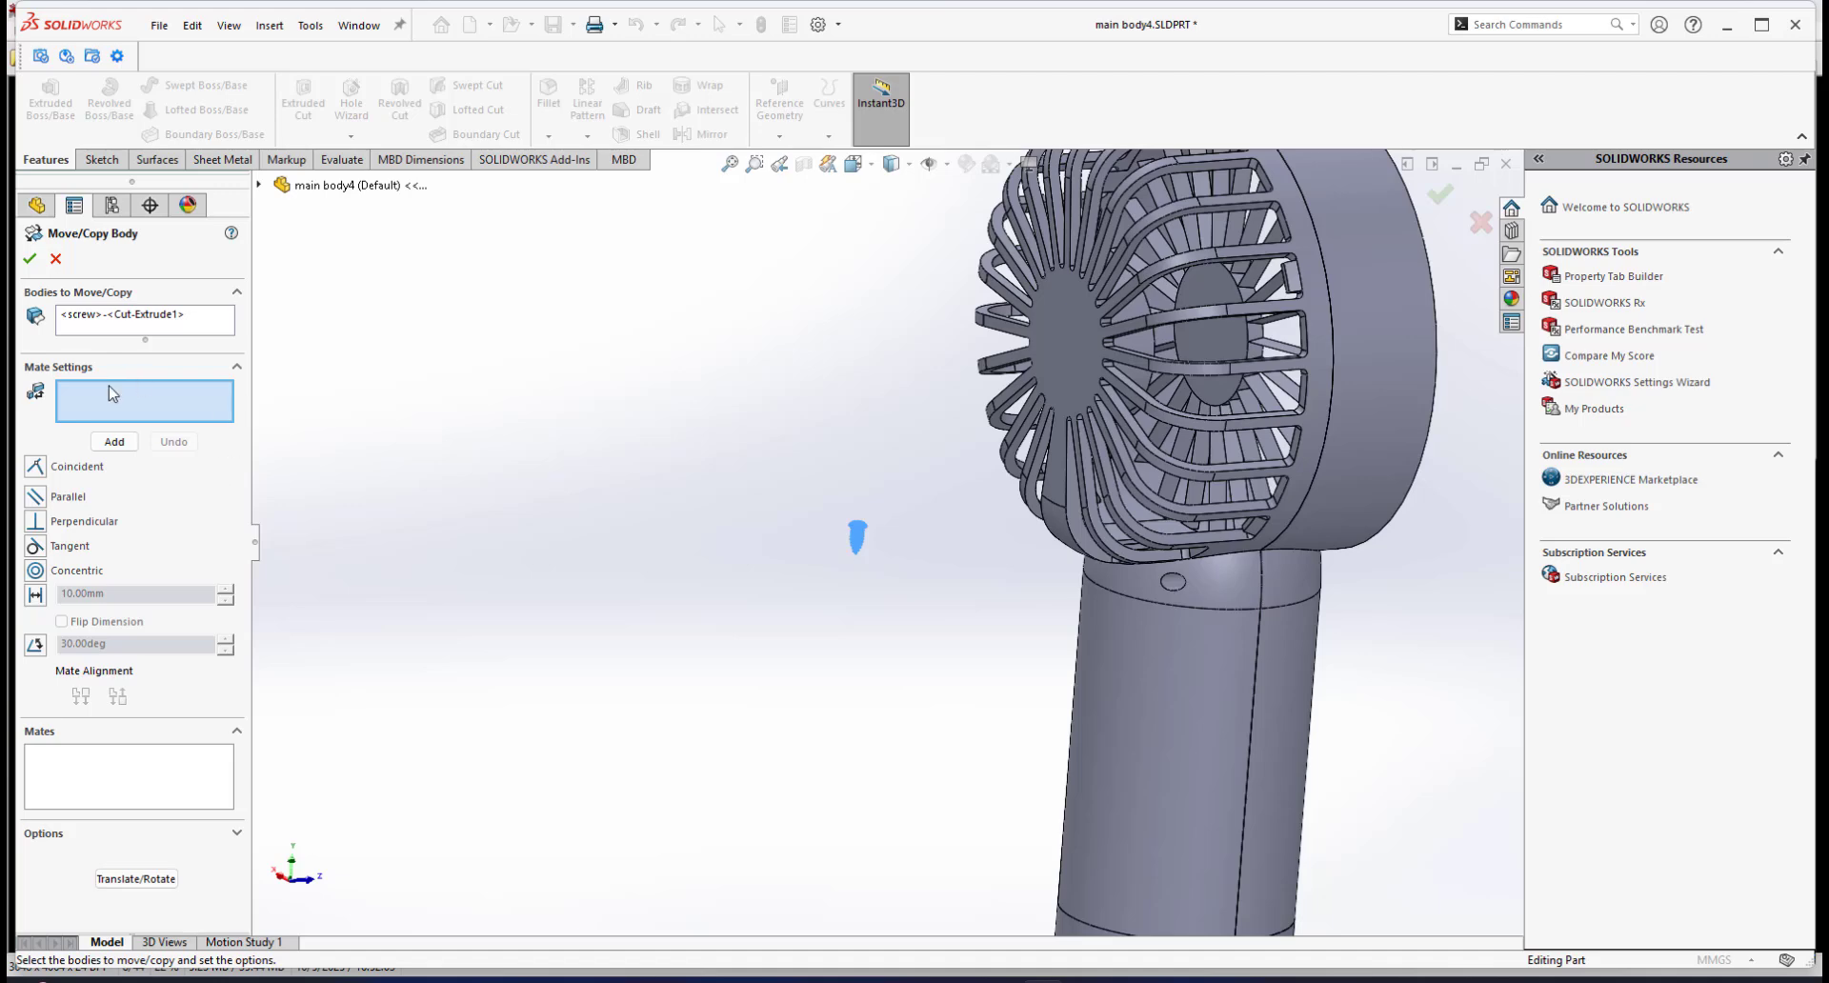
# Step: Define a Concentric mate between the screw's cylindrical core face and the inner face of the handle's screw hole below the grille
pyautogui.scroll(-10, 921, 565)
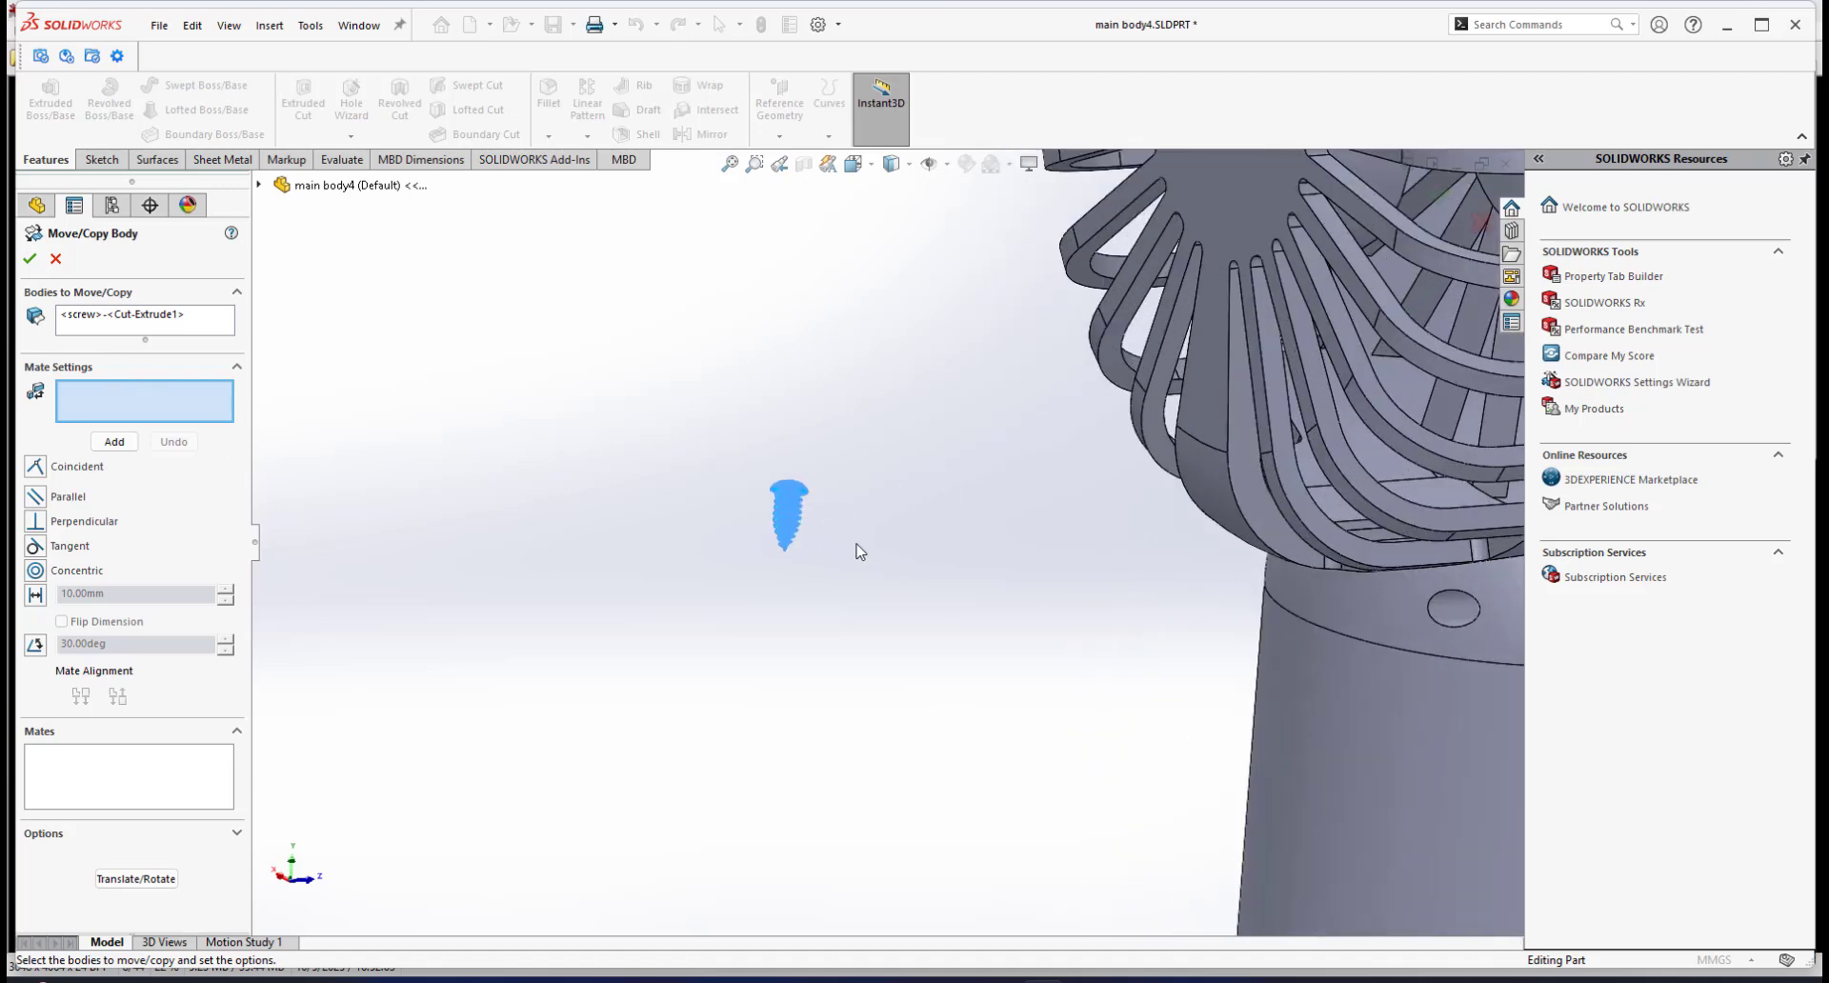
pyautogui.scroll(-8, 648, 395)
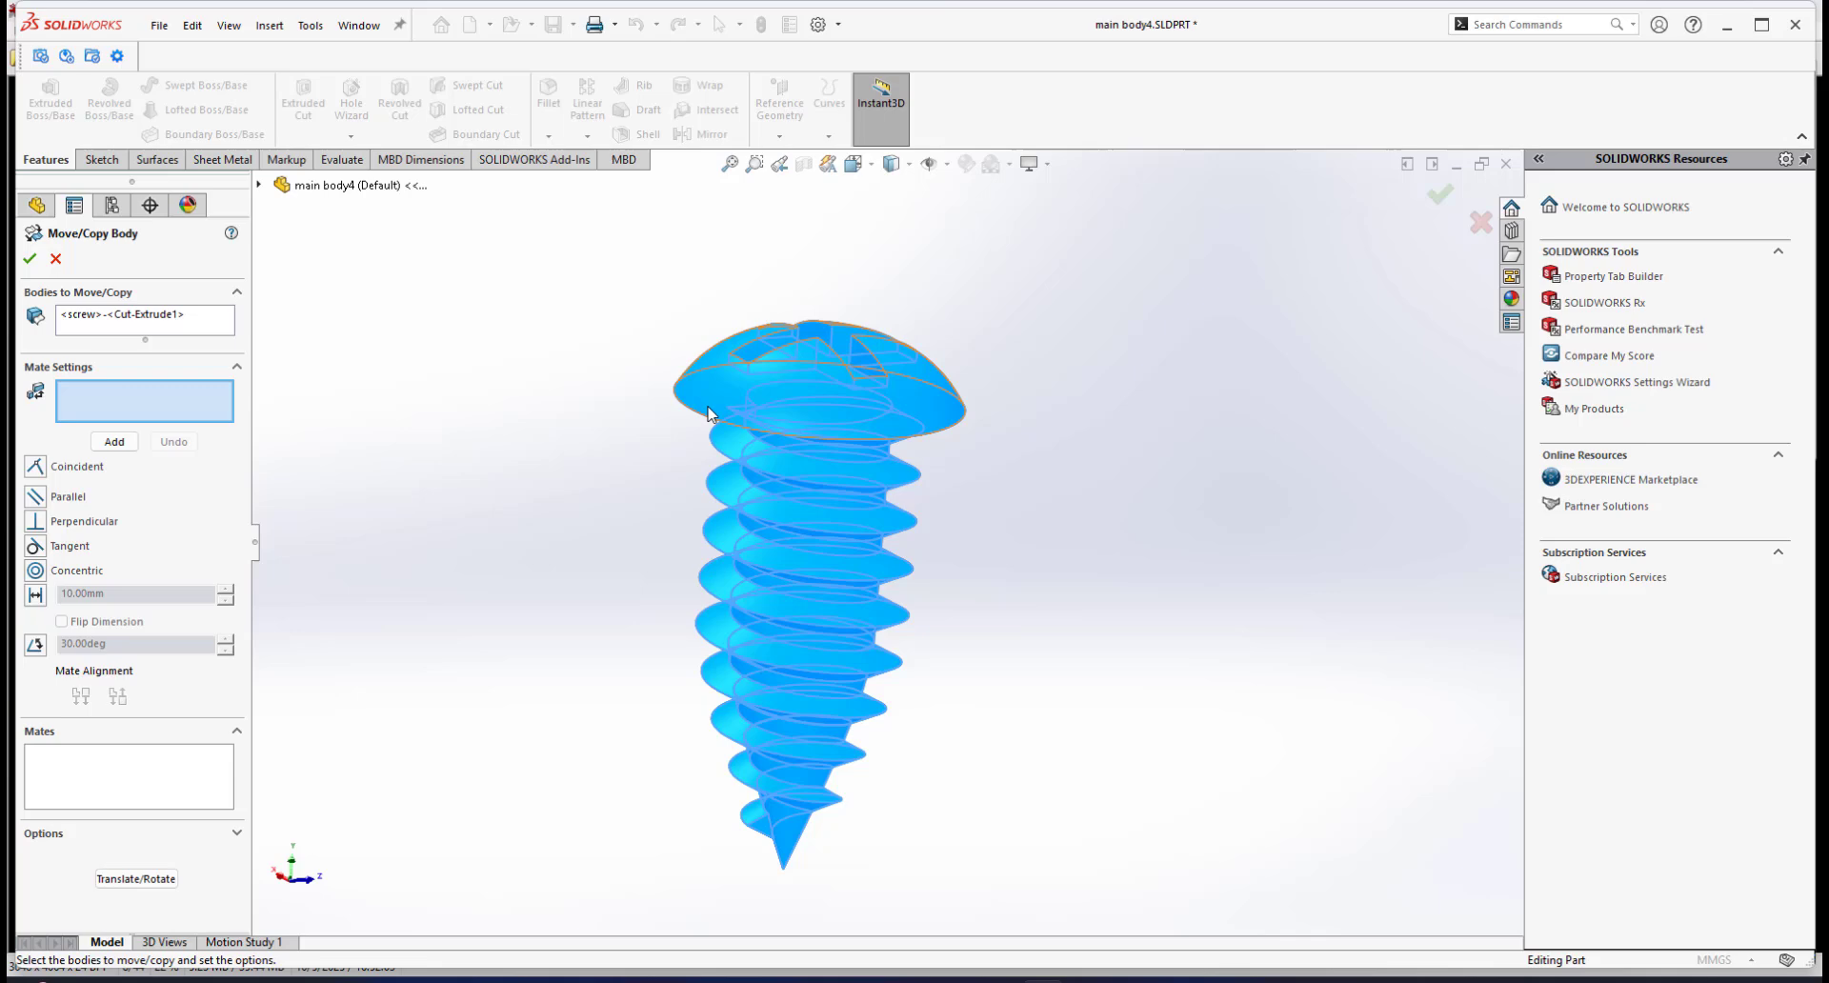
pyautogui.click(843, 474)
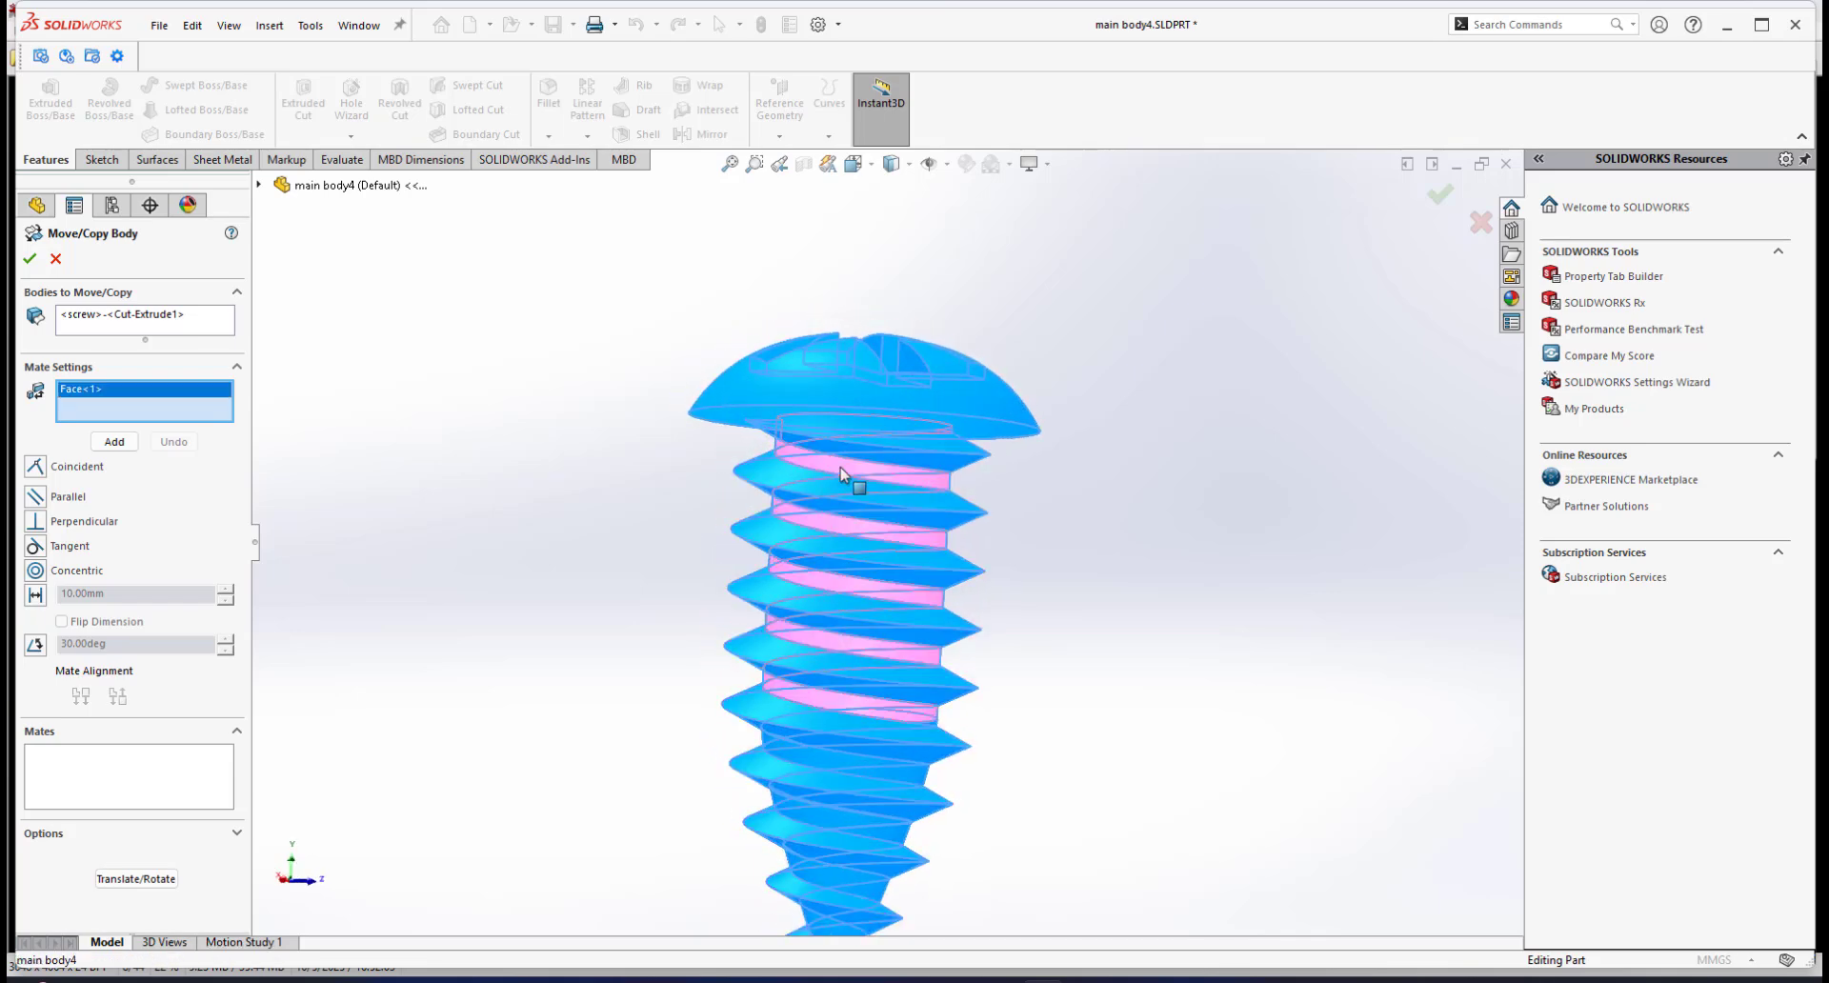
pyautogui.scroll(2, 857, 530)
pyautogui.scroll(-3, 866, 531)
pyautogui.scroll(6, 951, 583)
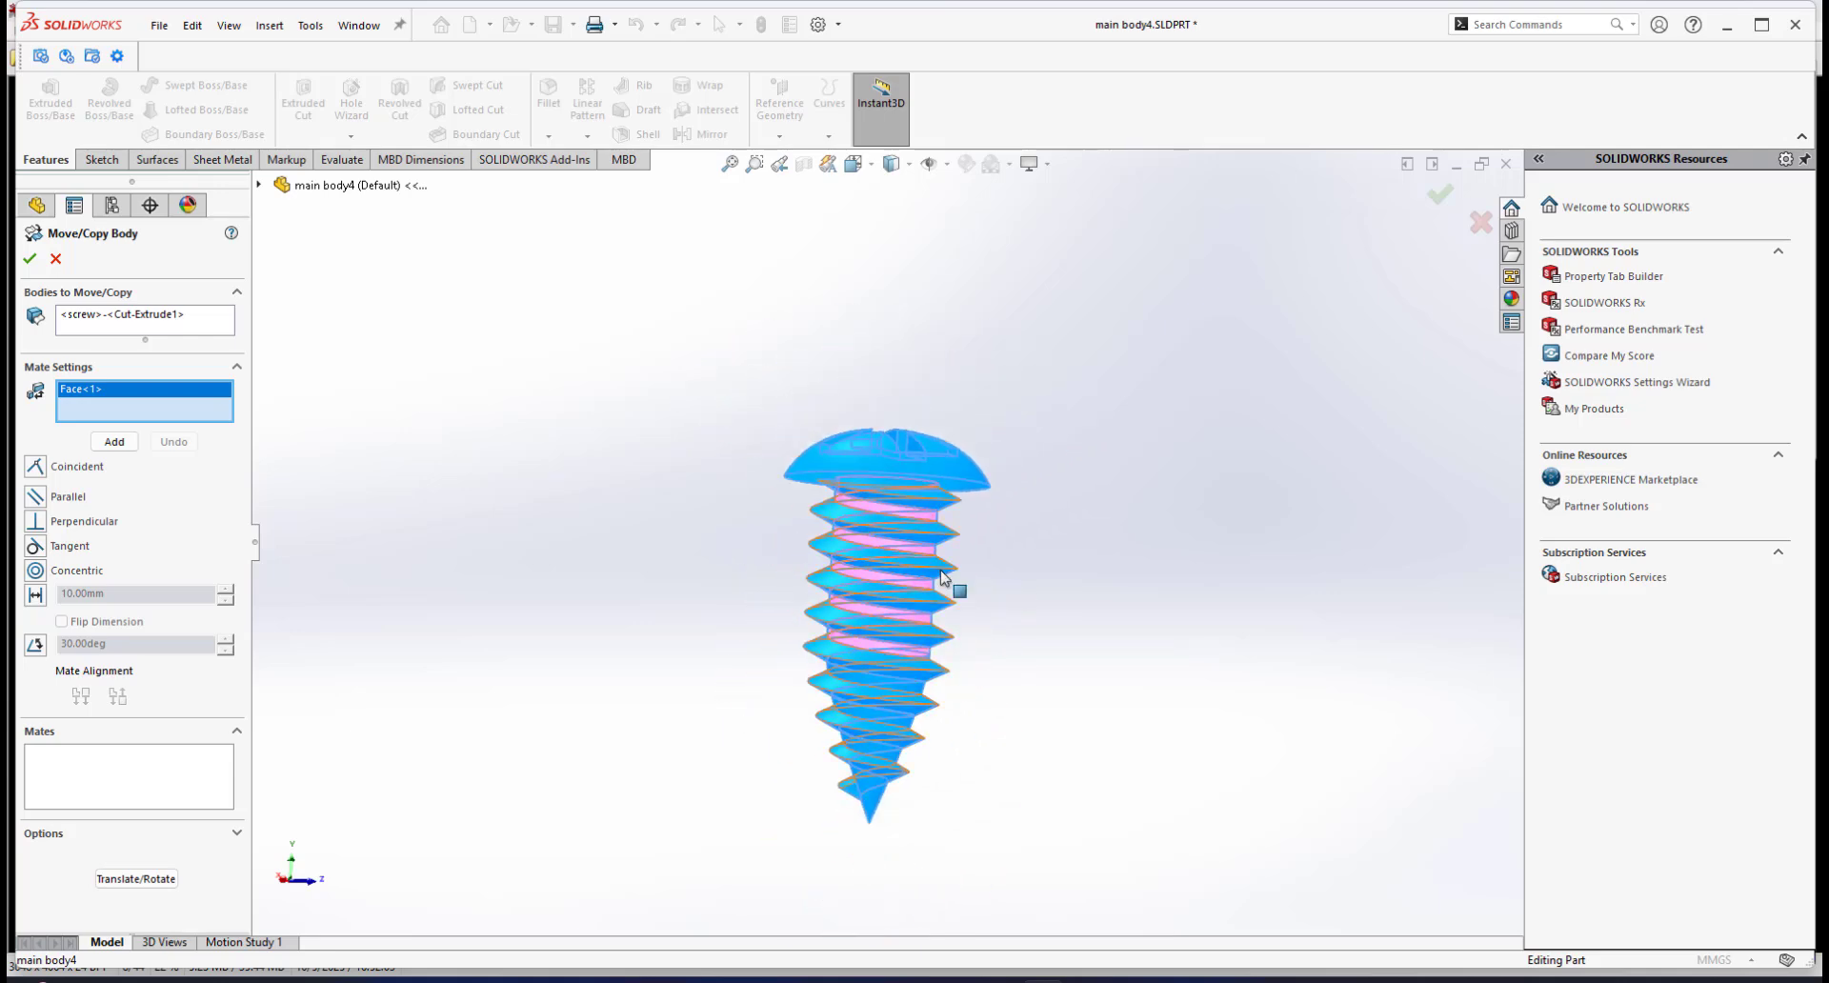
pyautogui.scroll(3, 1007, 608)
pyautogui.scroll(-4, 1036, 606)
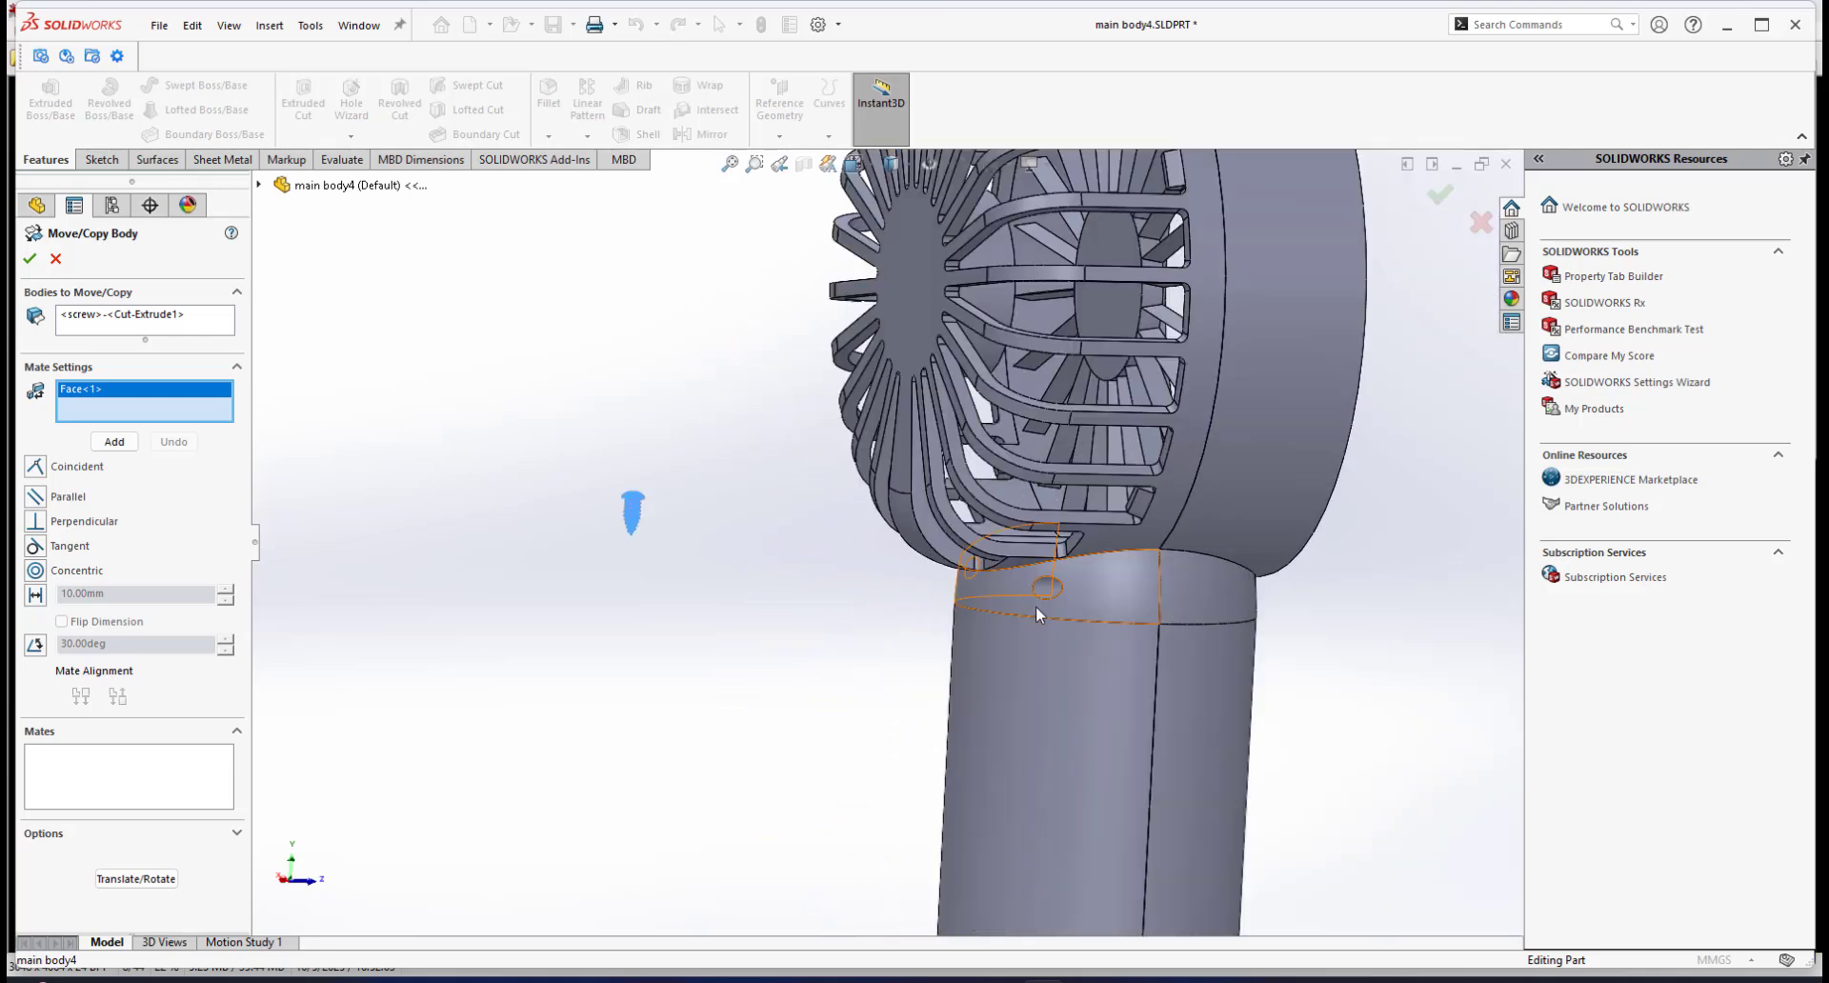
pyautogui.scroll(-5, 1089, 681)
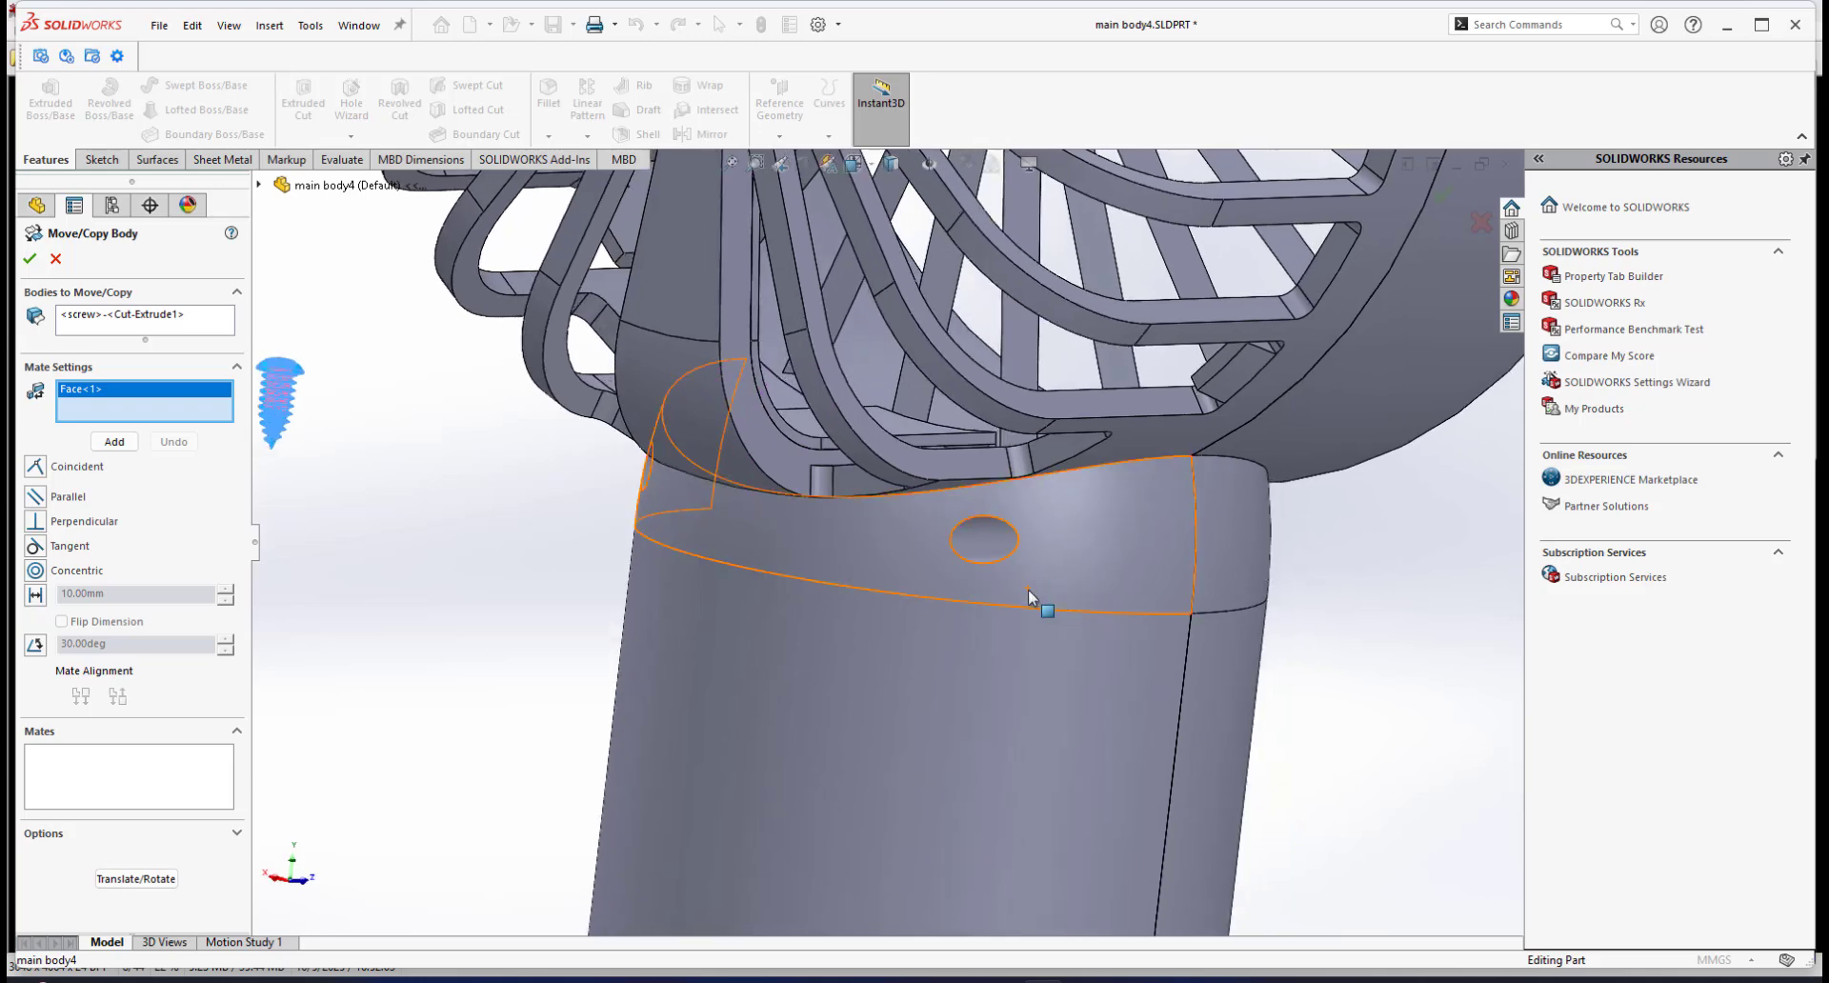
pyautogui.moveTo(1023, 573); pyautogui.dragTo(967, 519, button='middle')
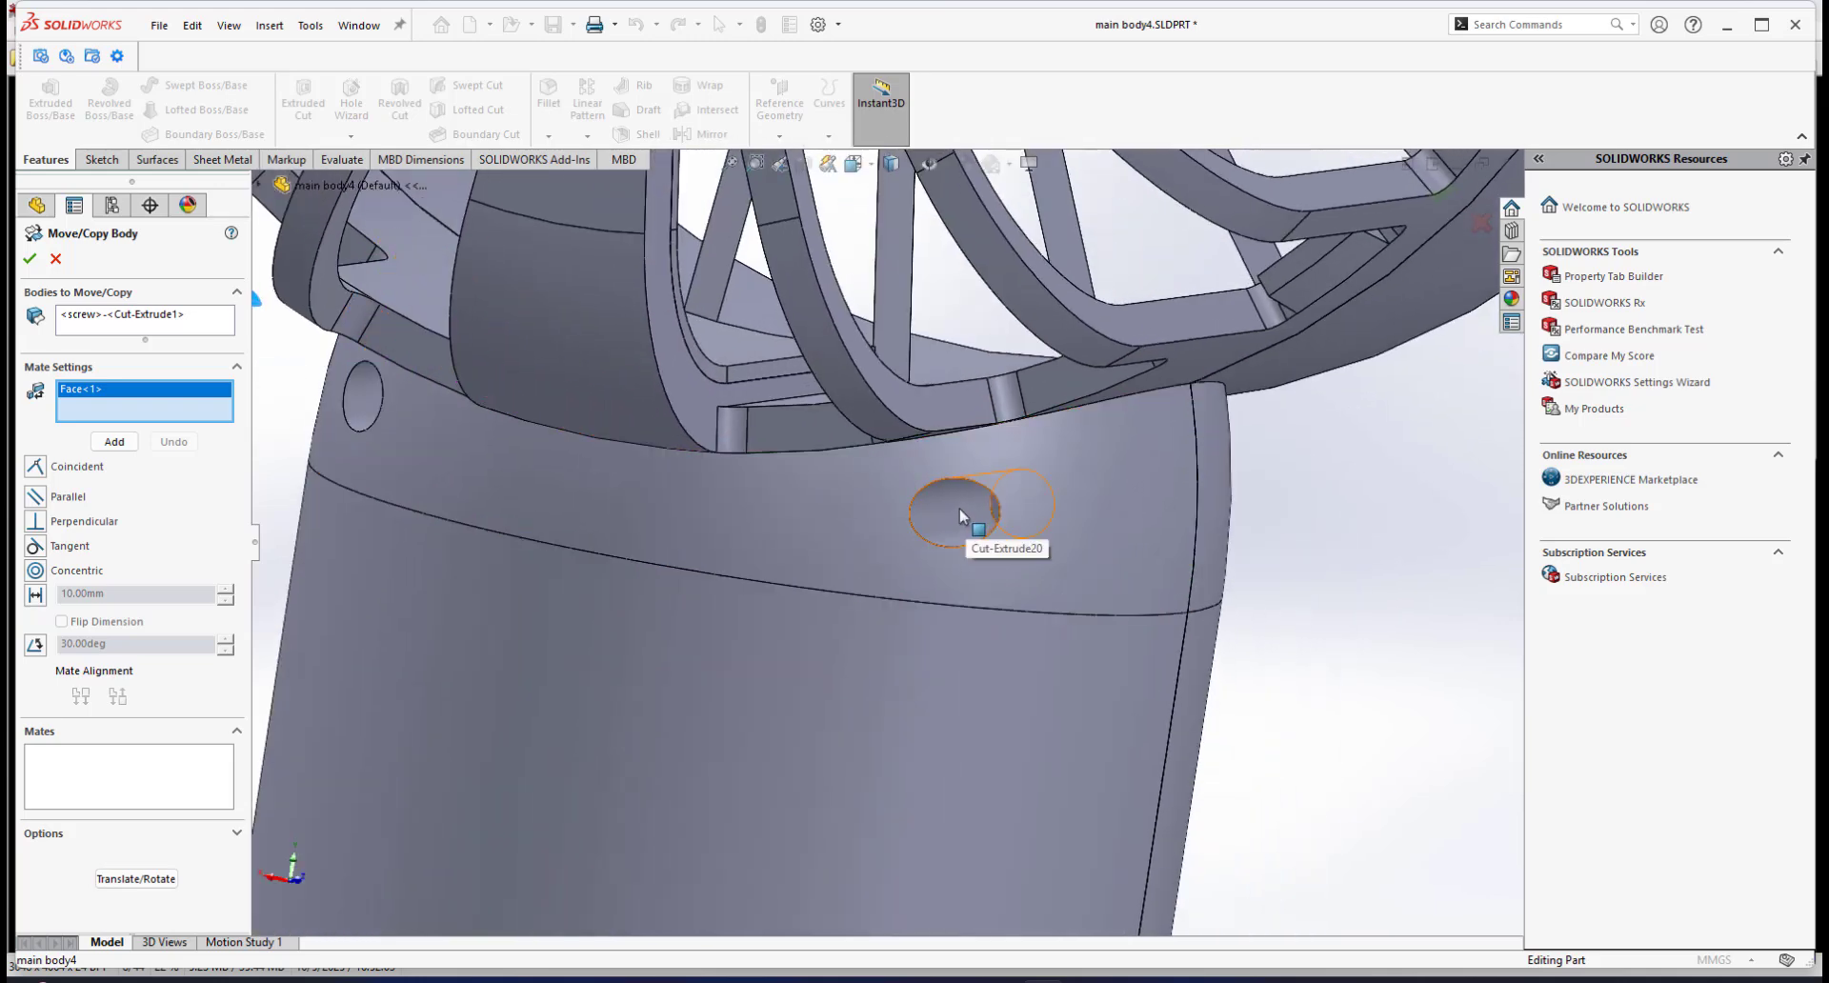
pyautogui.click(962, 515)
pyautogui.scroll(3, 819, 640)
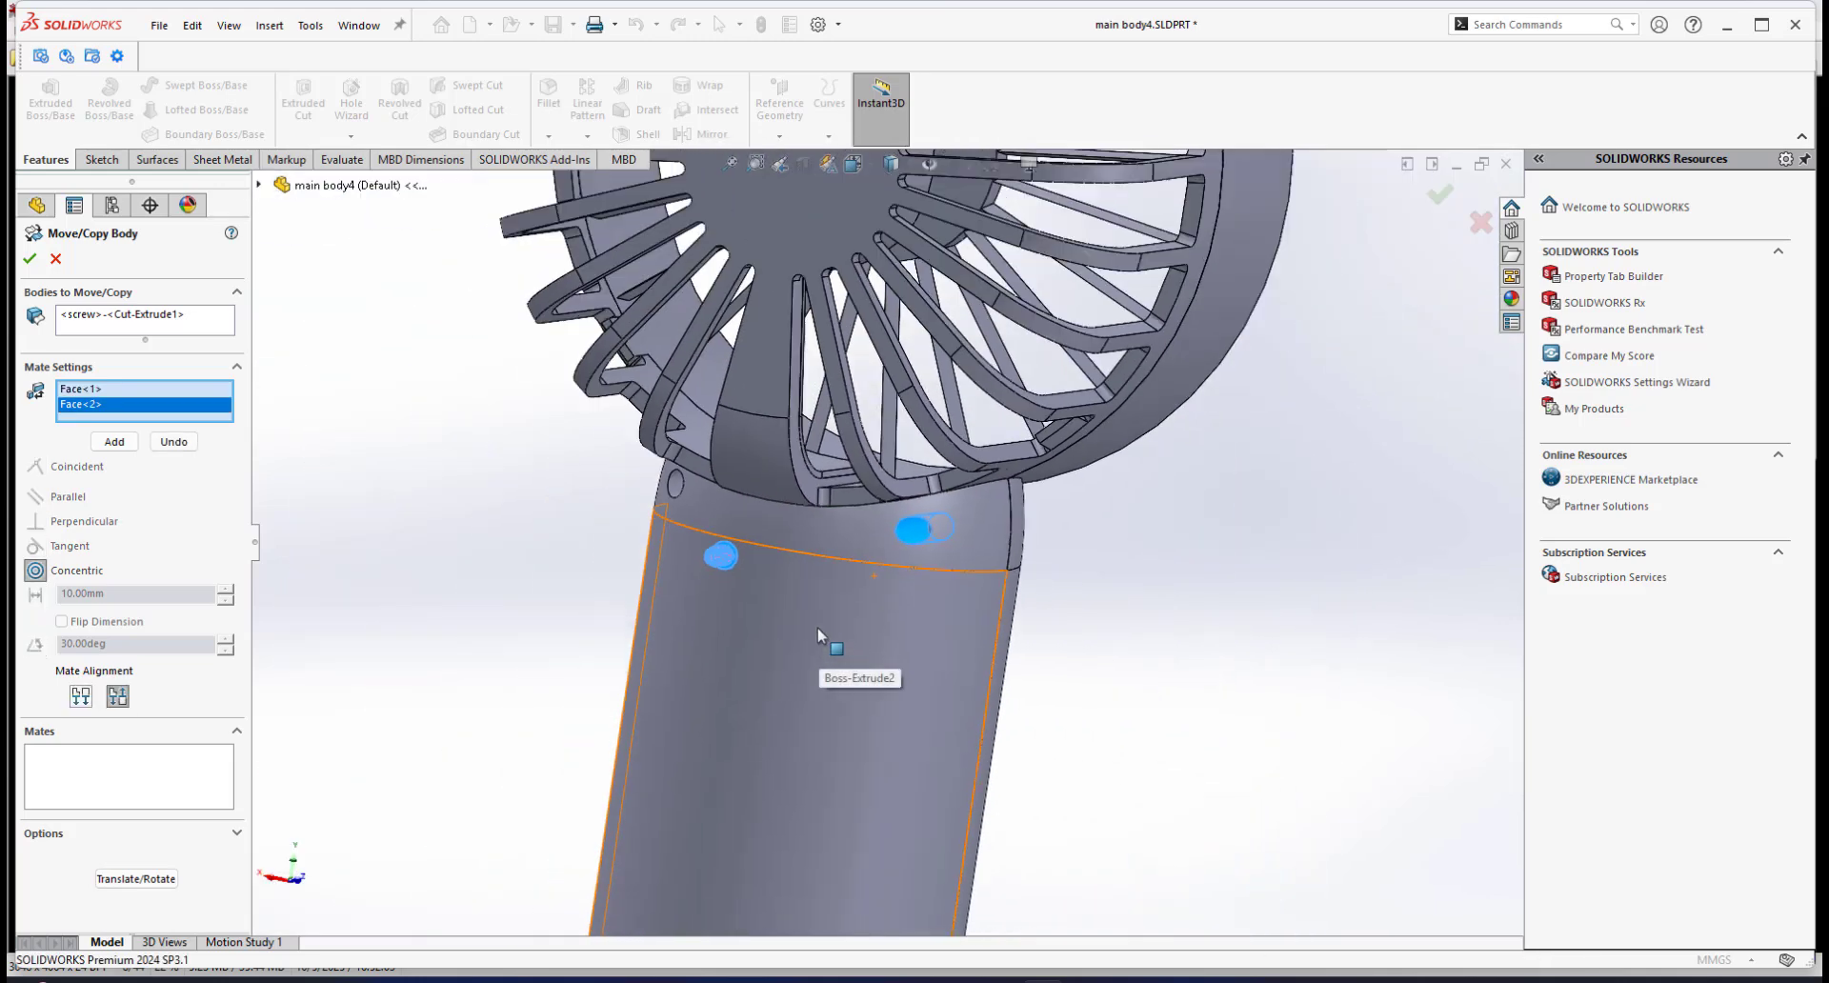
# Step: Flip the mate alignment so the screw's tip points towards the handle, and add the Concentric mate
pyautogui.moveTo(817, 626); pyautogui.dragTo(616, 551, button='middle')
pyautogui.scroll(-2, 585, 517)
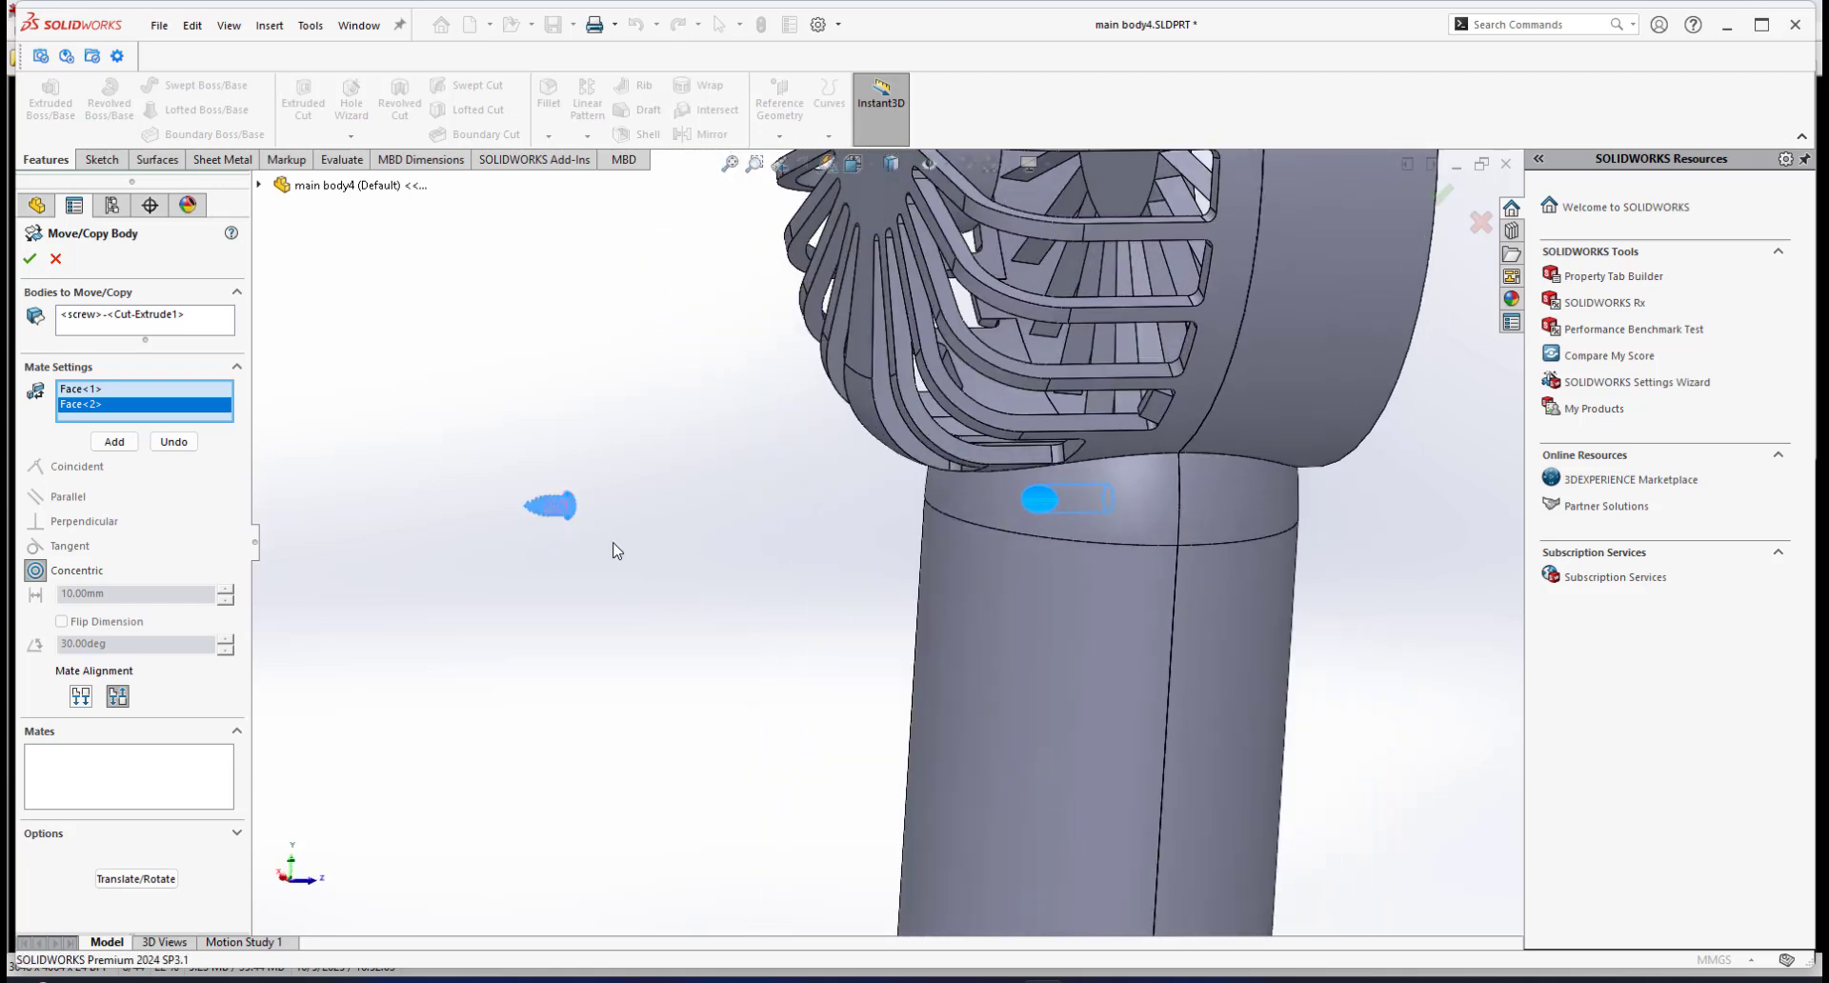
pyautogui.scroll(-2, 603, 484)
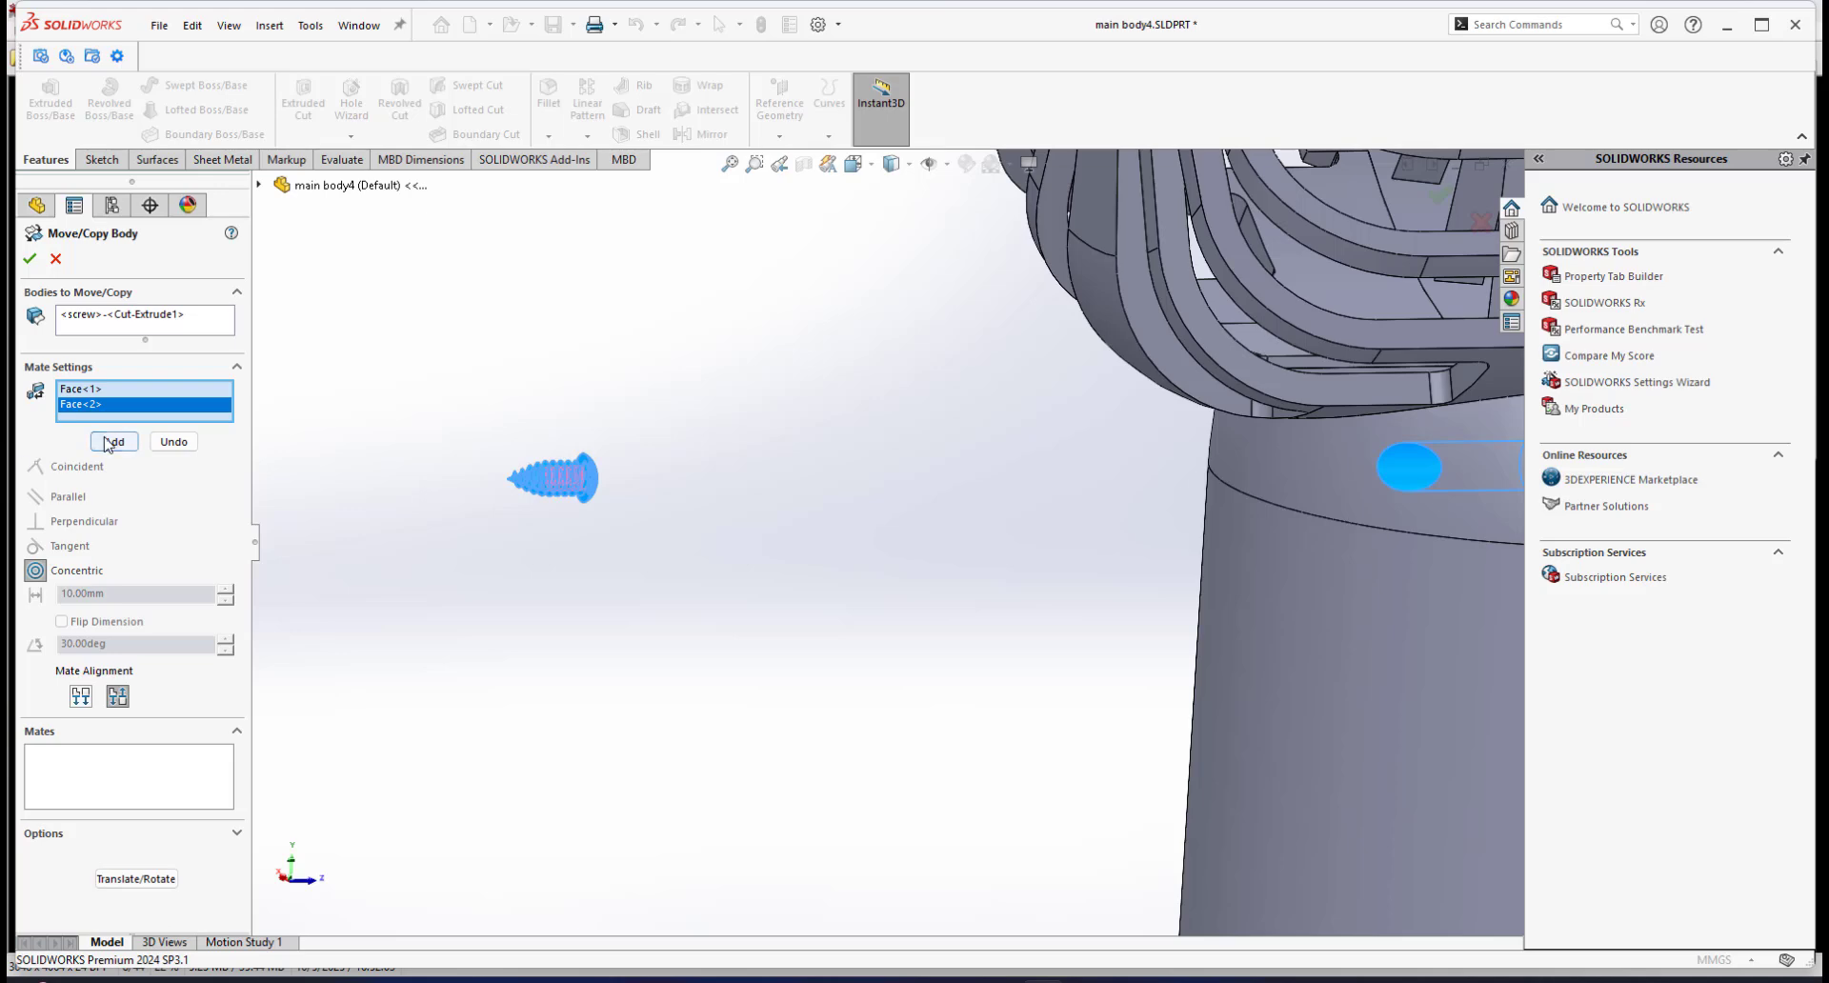
pyautogui.moveTo(784, 588); pyautogui.dragTo(790, 537, button='middle')
pyautogui.scroll(2, 482, 572)
pyautogui.scroll(-3, 597, 559)
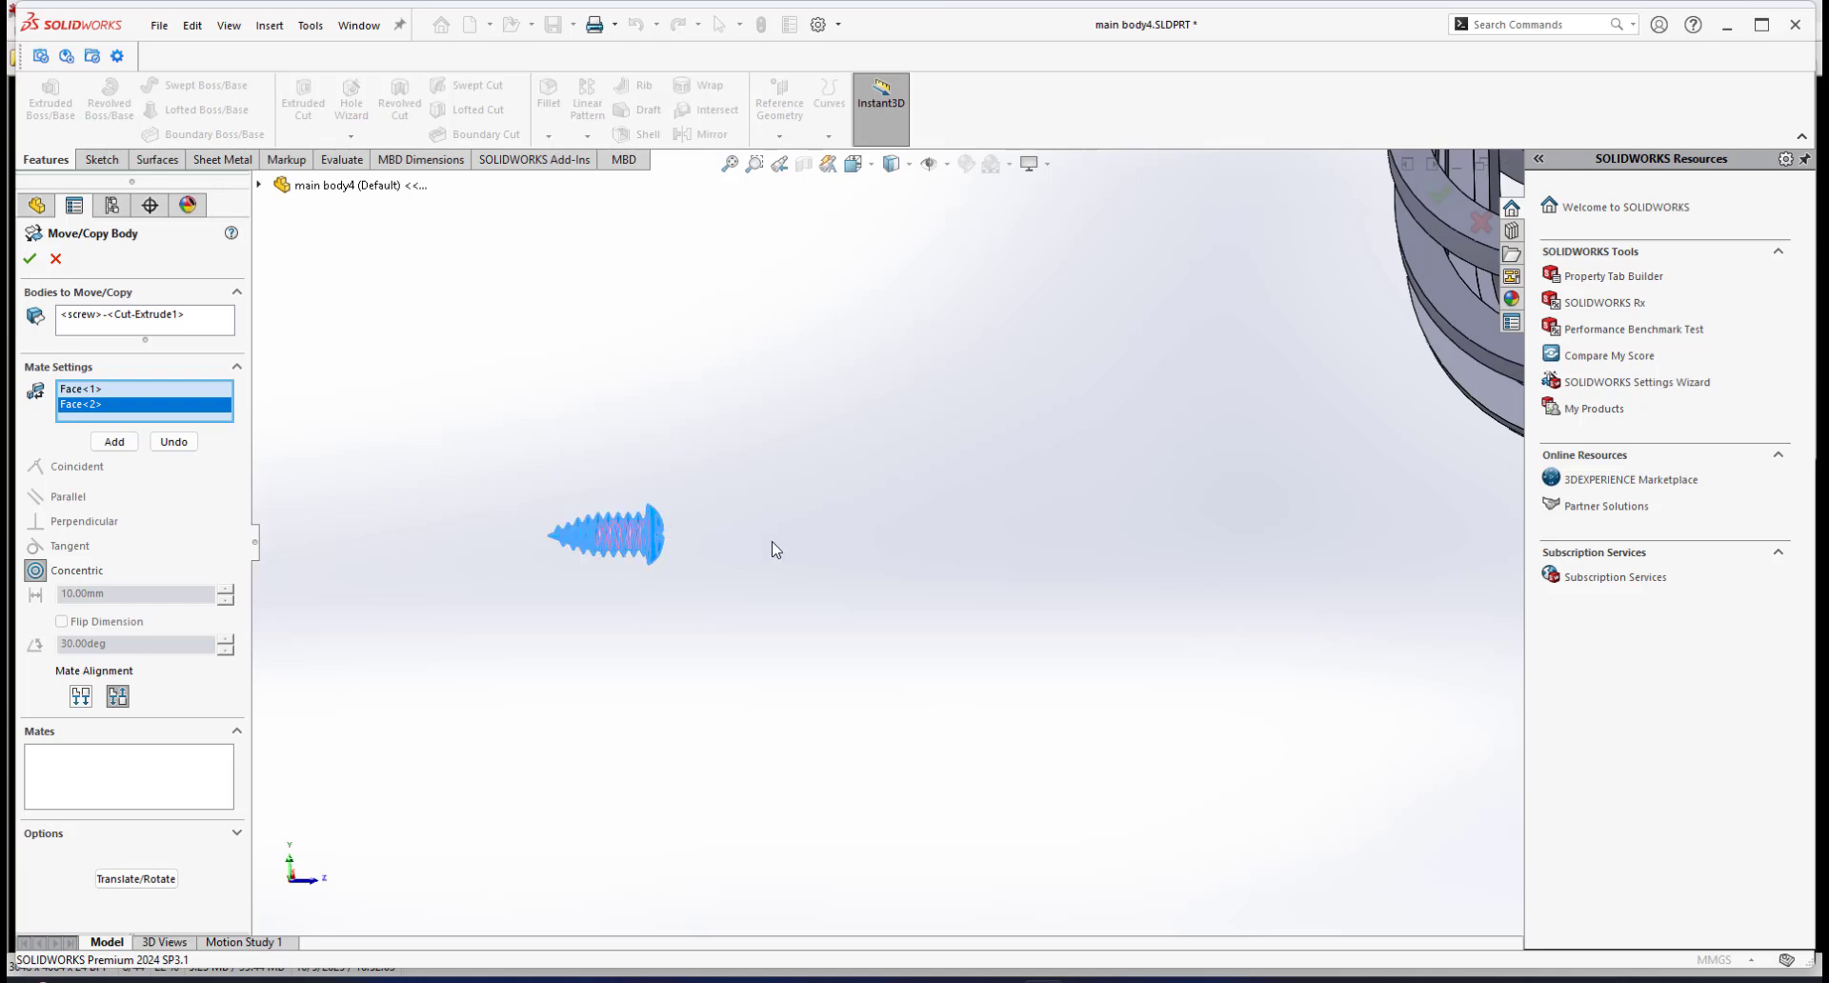
pyautogui.click(81, 697)
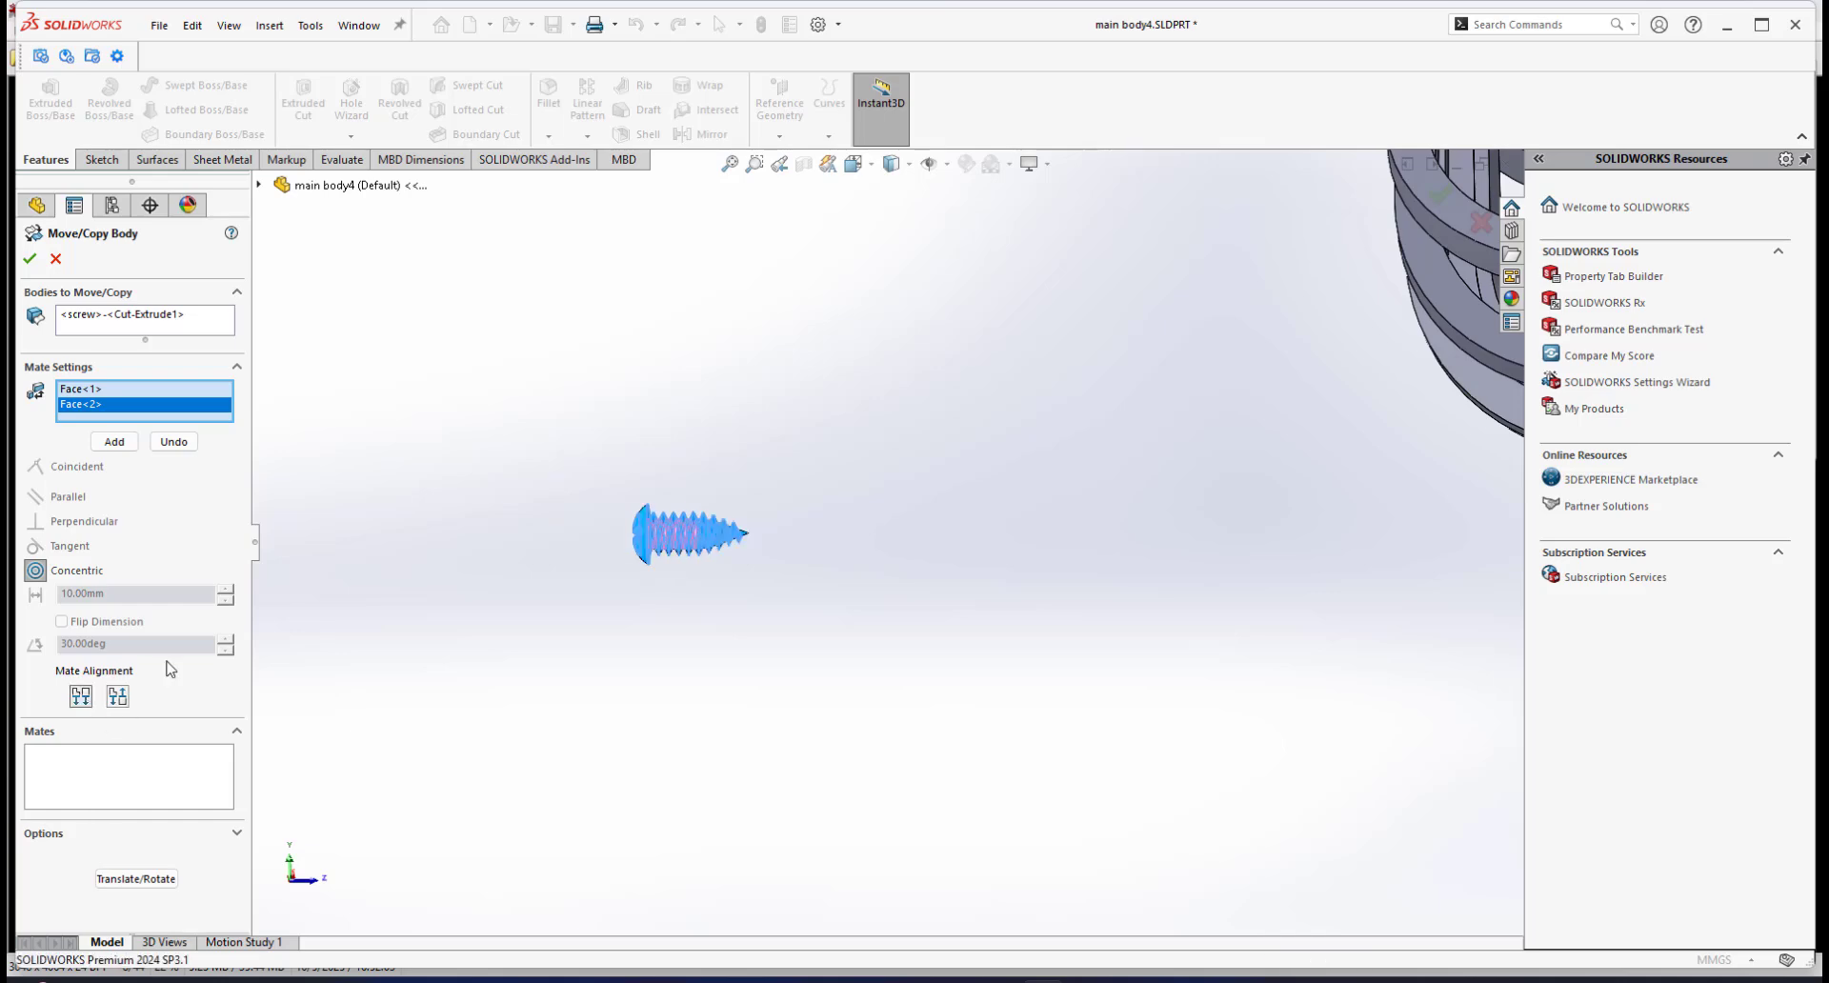
pyautogui.moveTo(841, 586); pyautogui.dragTo(762, 522, button='middle')
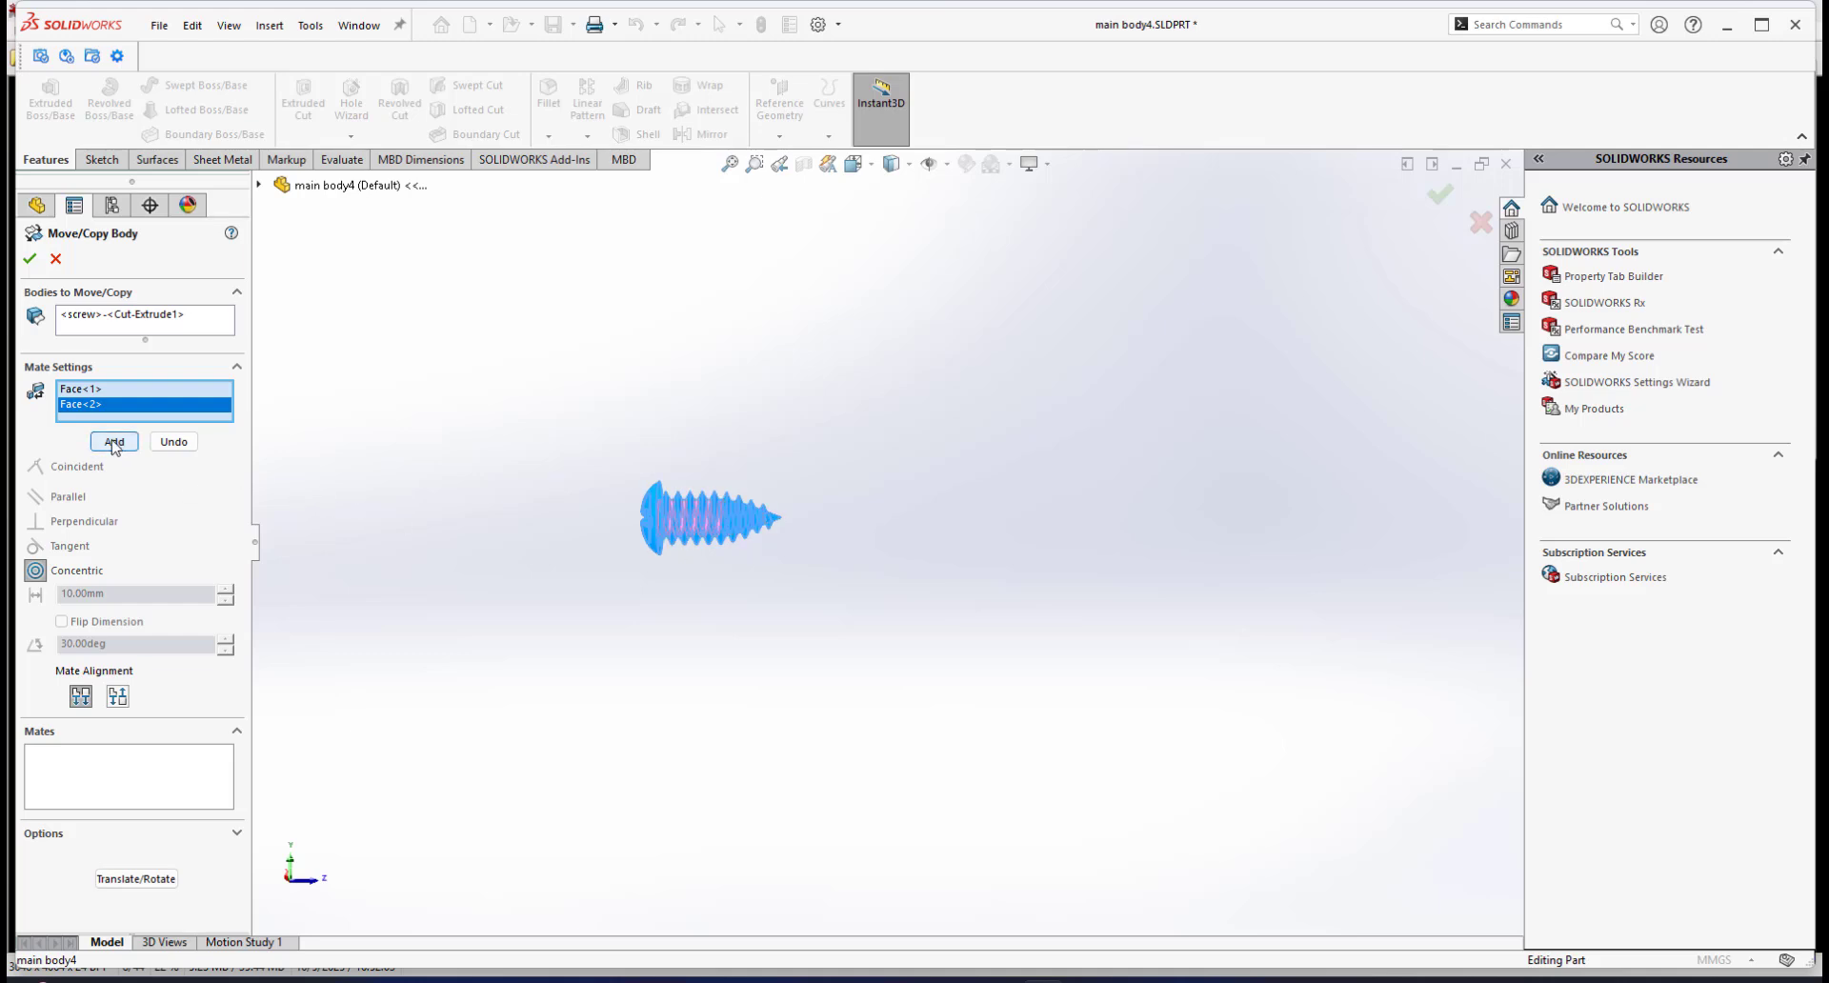
pyautogui.click(114, 443)
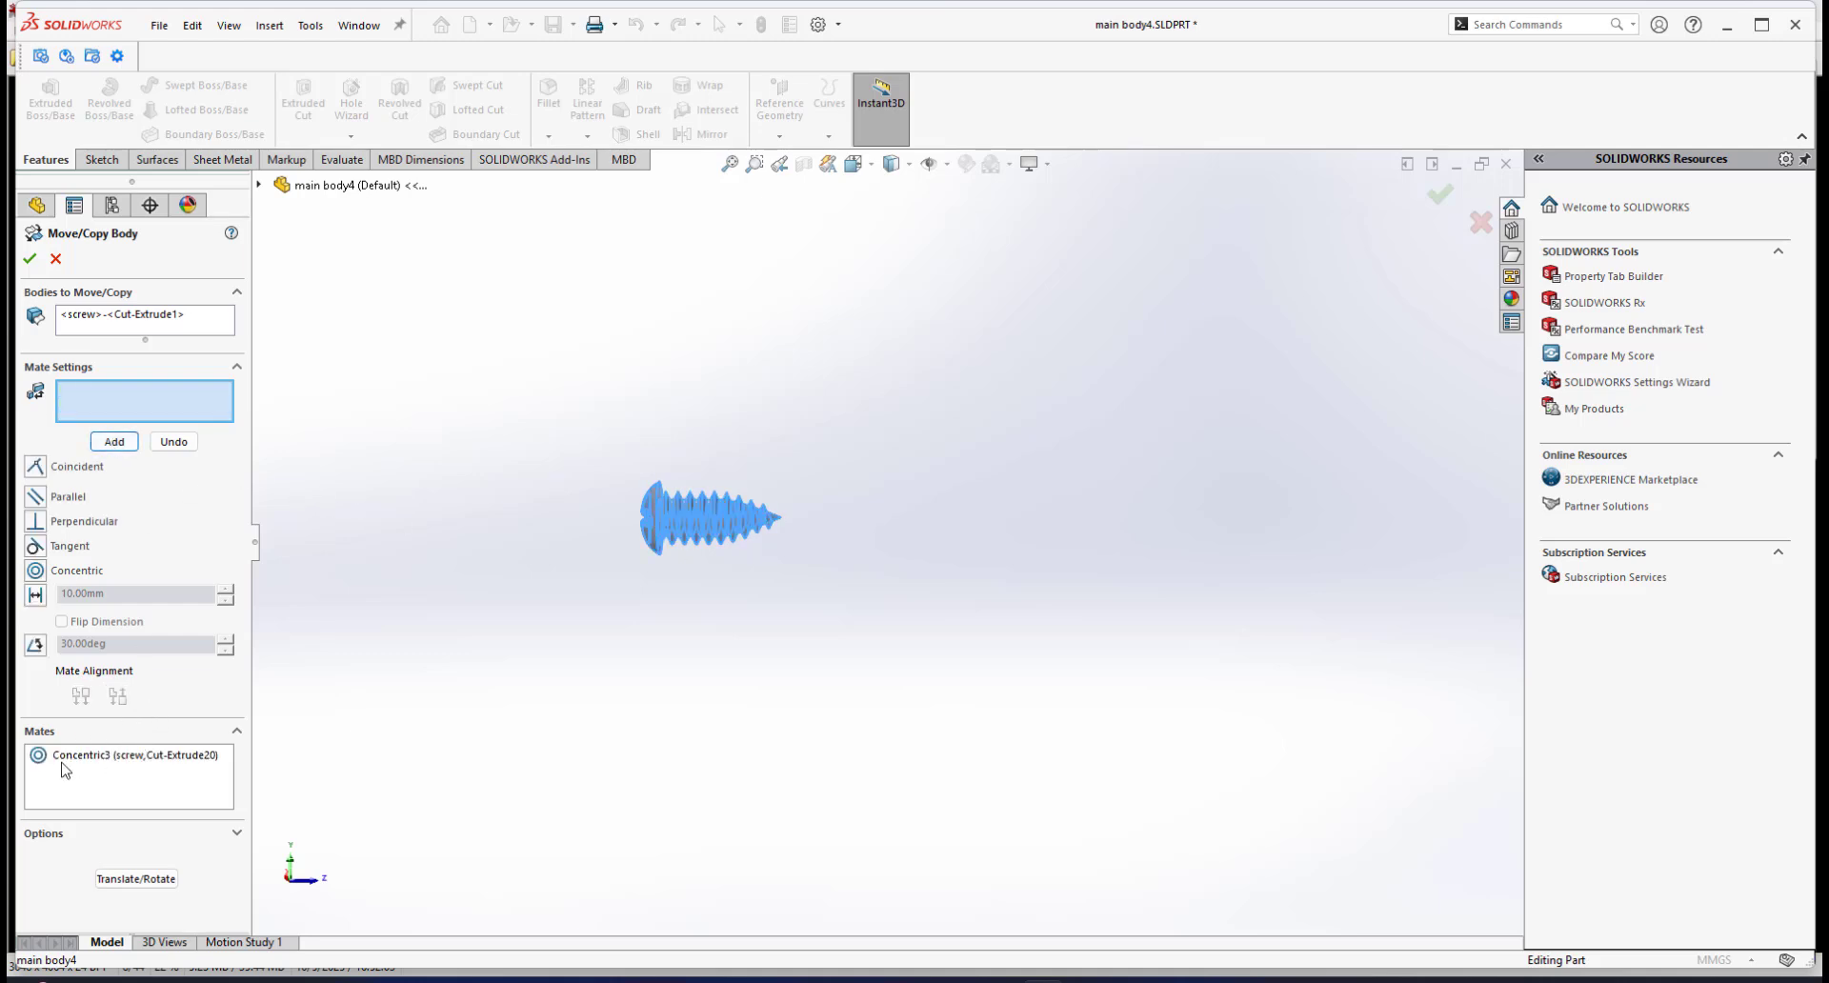
# Step: Check how the screw lines up with its hole in the handle
pyautogui.moveTo(836, 586); pyautogui.dragTo(1017, 563, button='middle')
pyautogui.moveTo(1372, 541); pyautogui.dragTo(1038, 545, button='middle')
pyautogui.scroll(-3, 1335, 551)
pyautogui.scroll(3, 1158, 544)
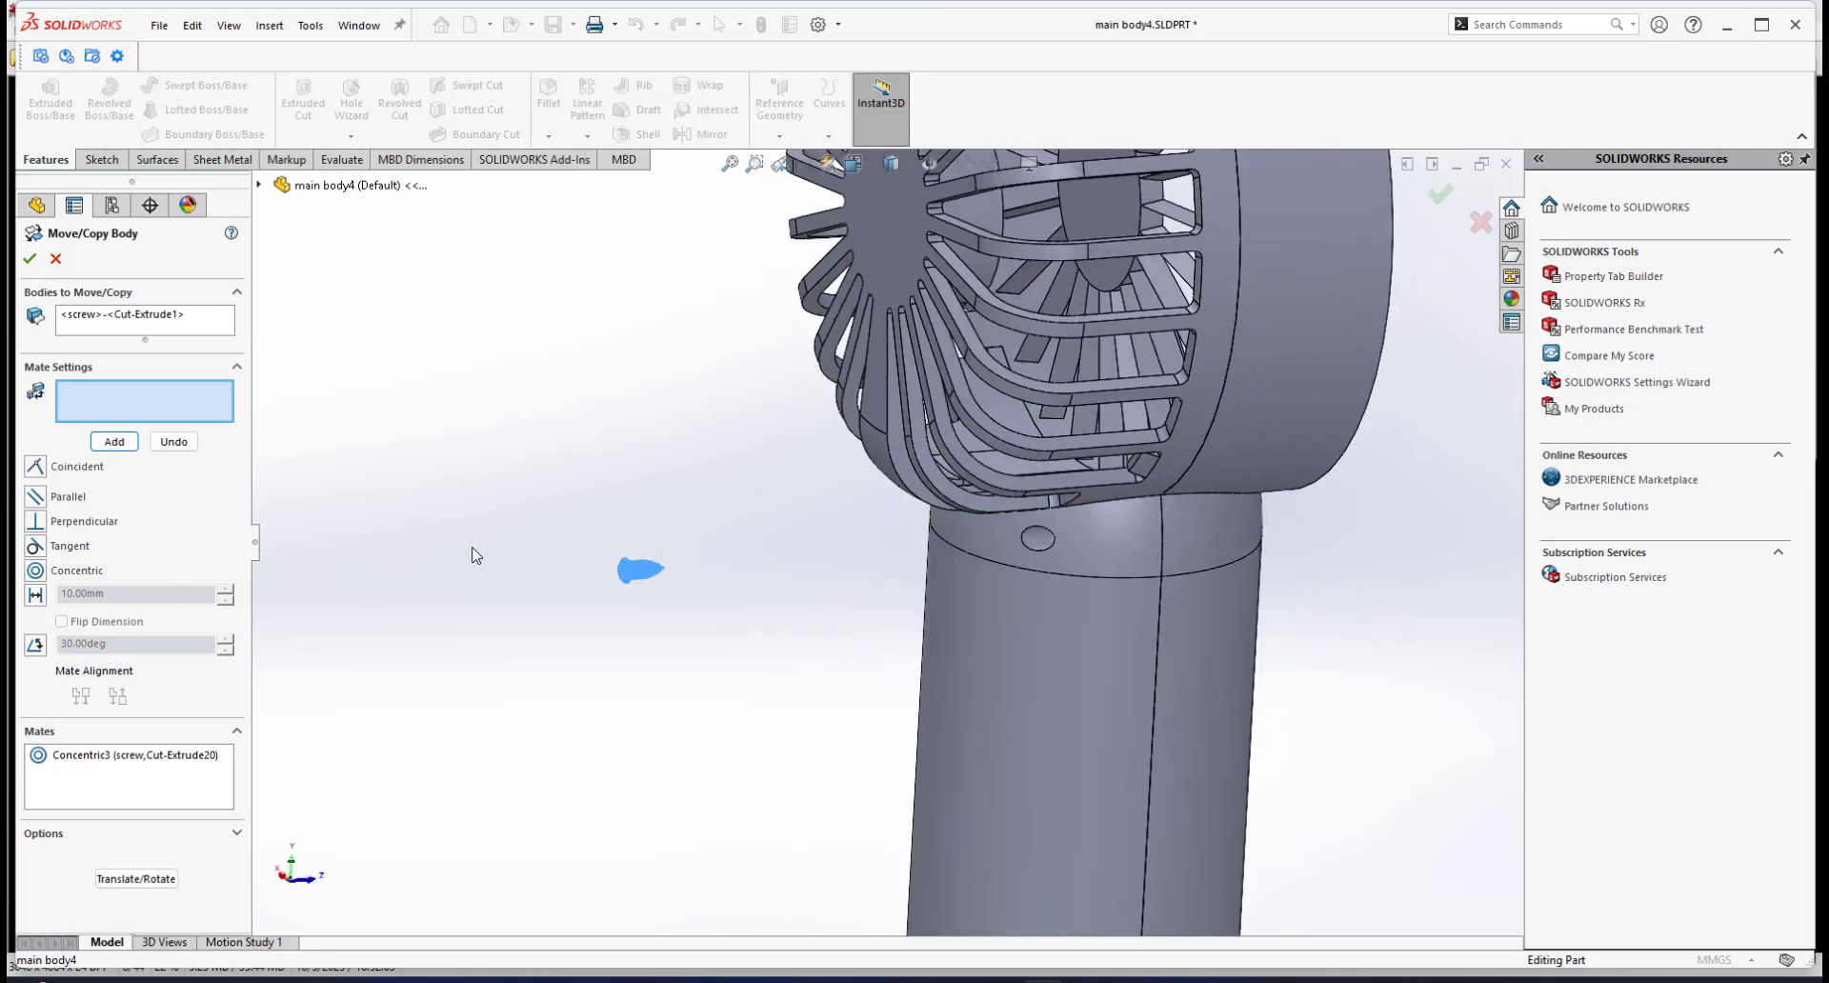
# Step: Add a Coincident mate between the flat underside of the screw head and the seat face inside the handle's screw hole, and accept the body move
pyautogui.moveTo(475, 555); pyautogui.dragTo(601, 675, button='middle')
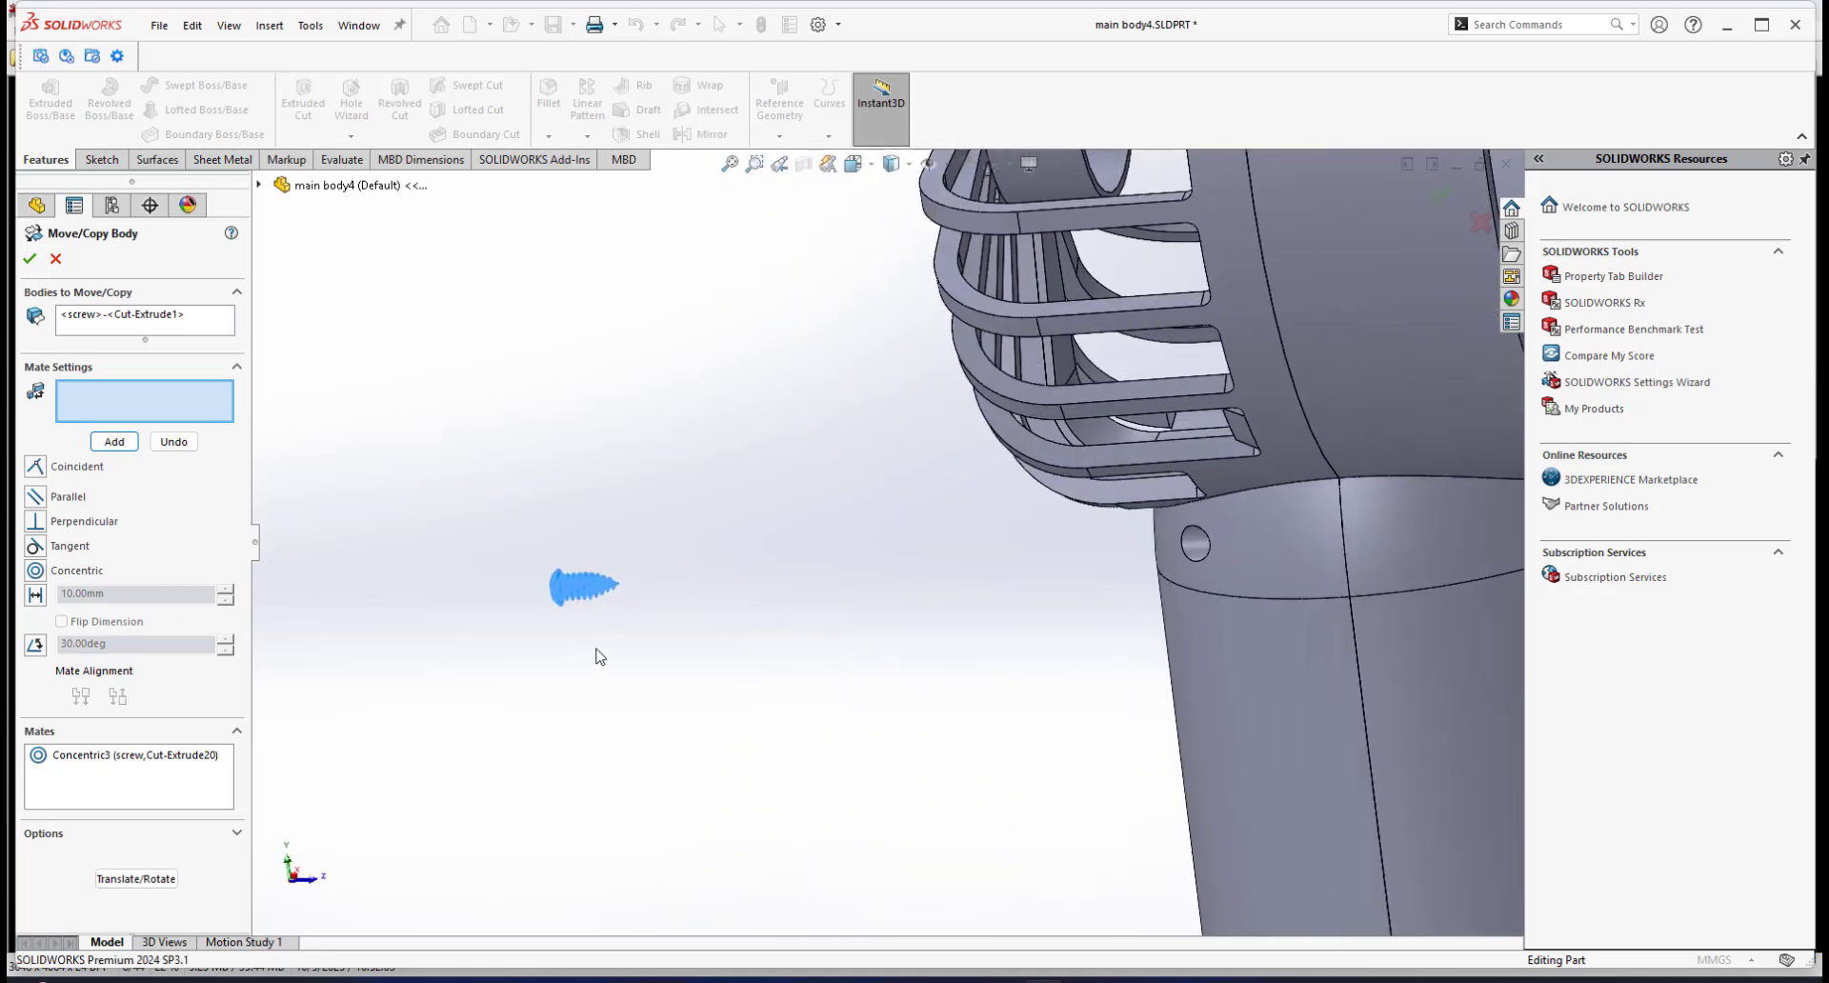
pyautogui.scroll(-4, 588, 596)
pyautogui.moveTo(583, 558); pyautogui.dragTo(670, 495, button='middle')
pyautogui.scroll(-5, 700, 500)
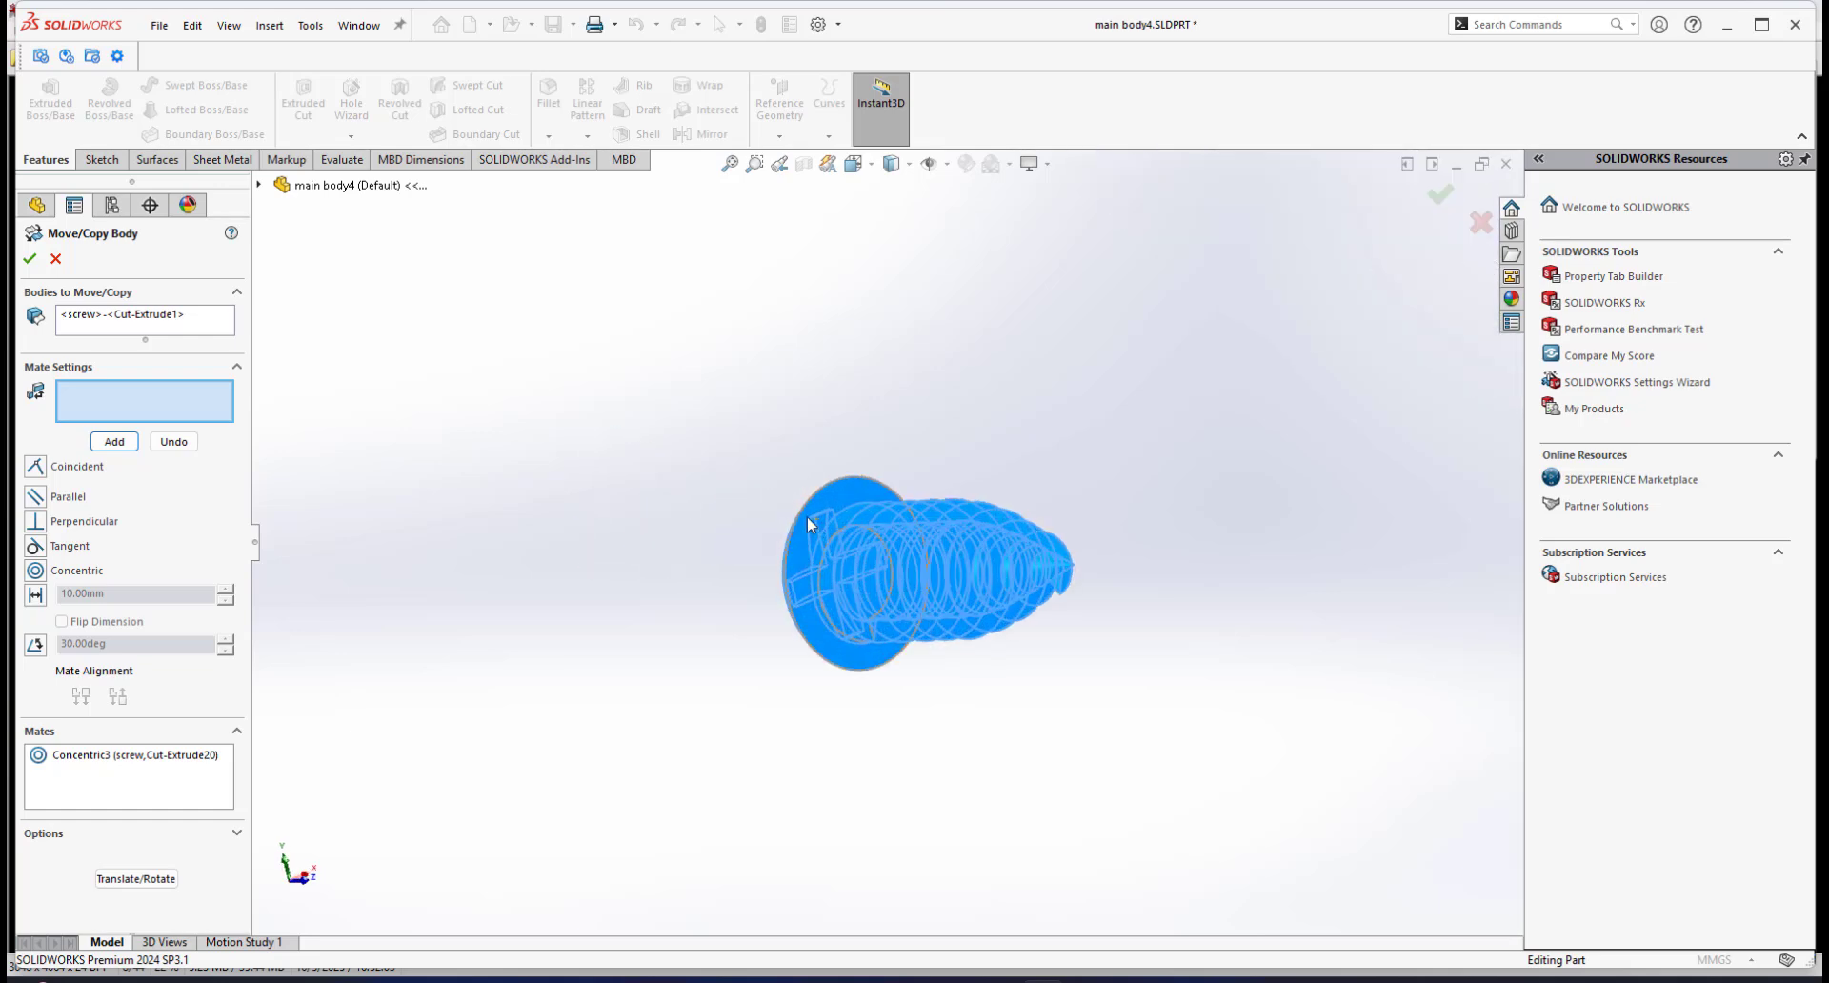
pyautogui.scroll(-3, 855, 490)
pyautogui.moveTo(865, 614); pyautogui.dragTo(939, 625, button='middle')
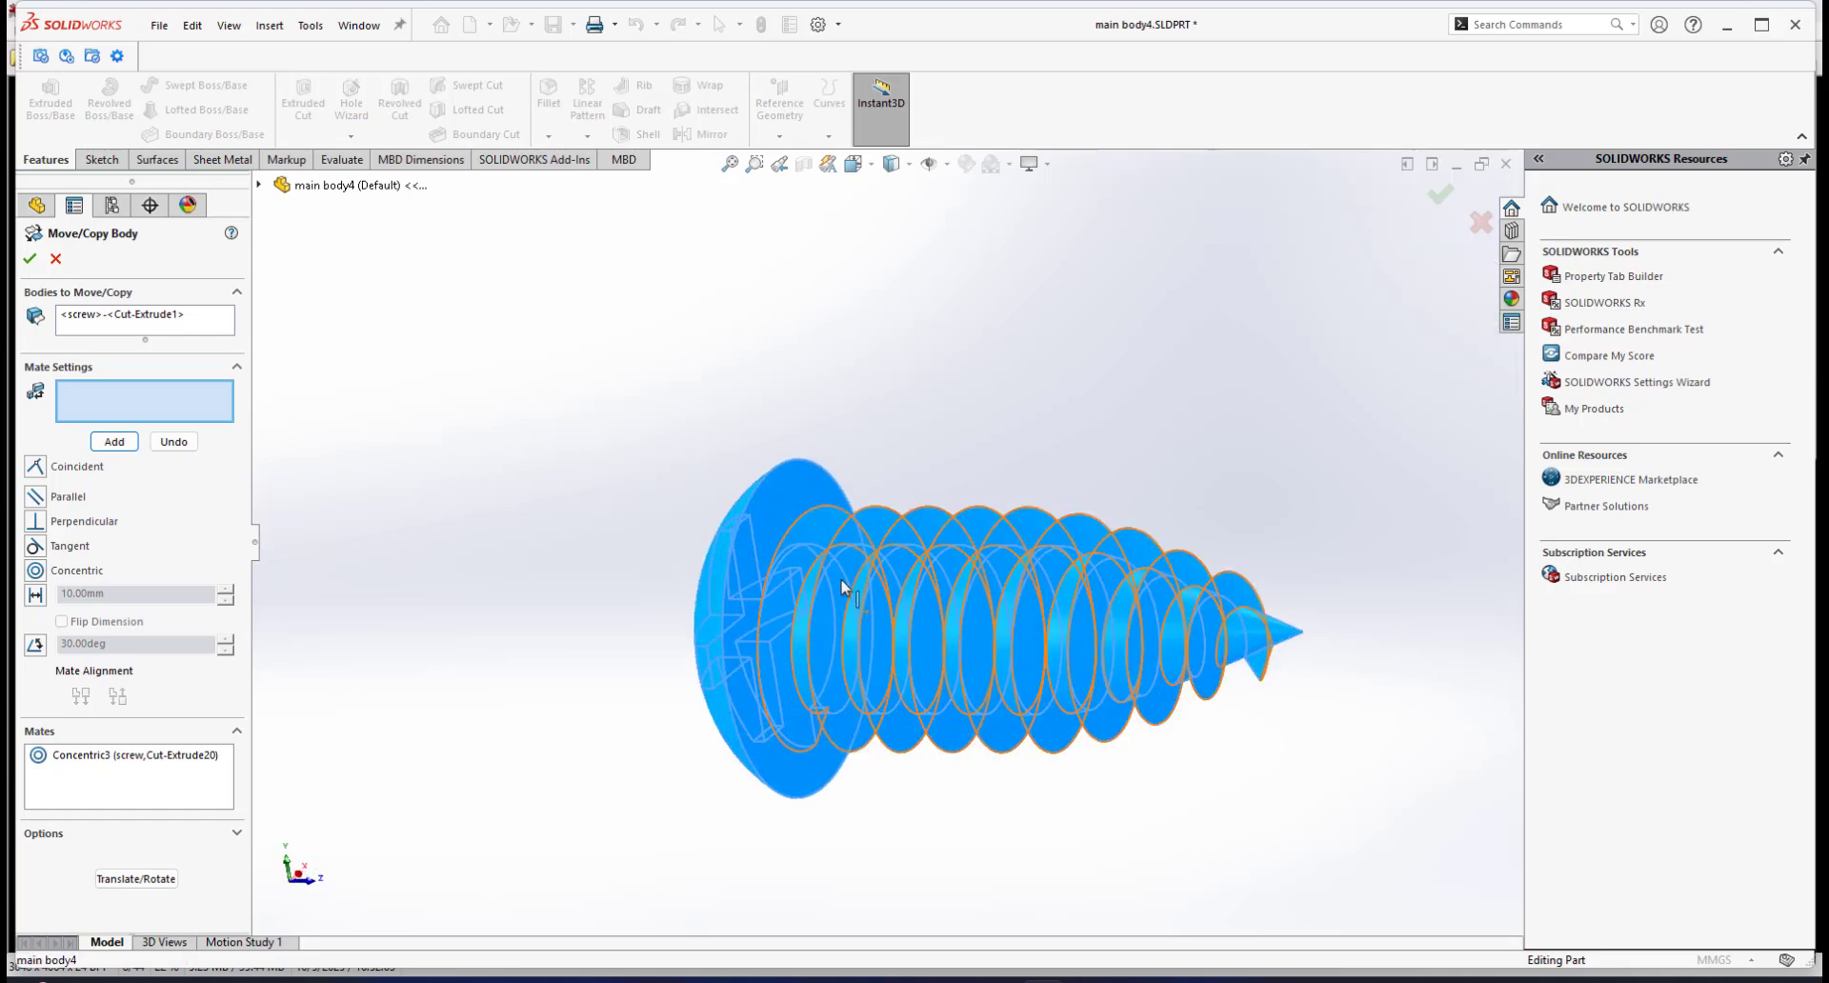
pyautogui.click(785, 488)
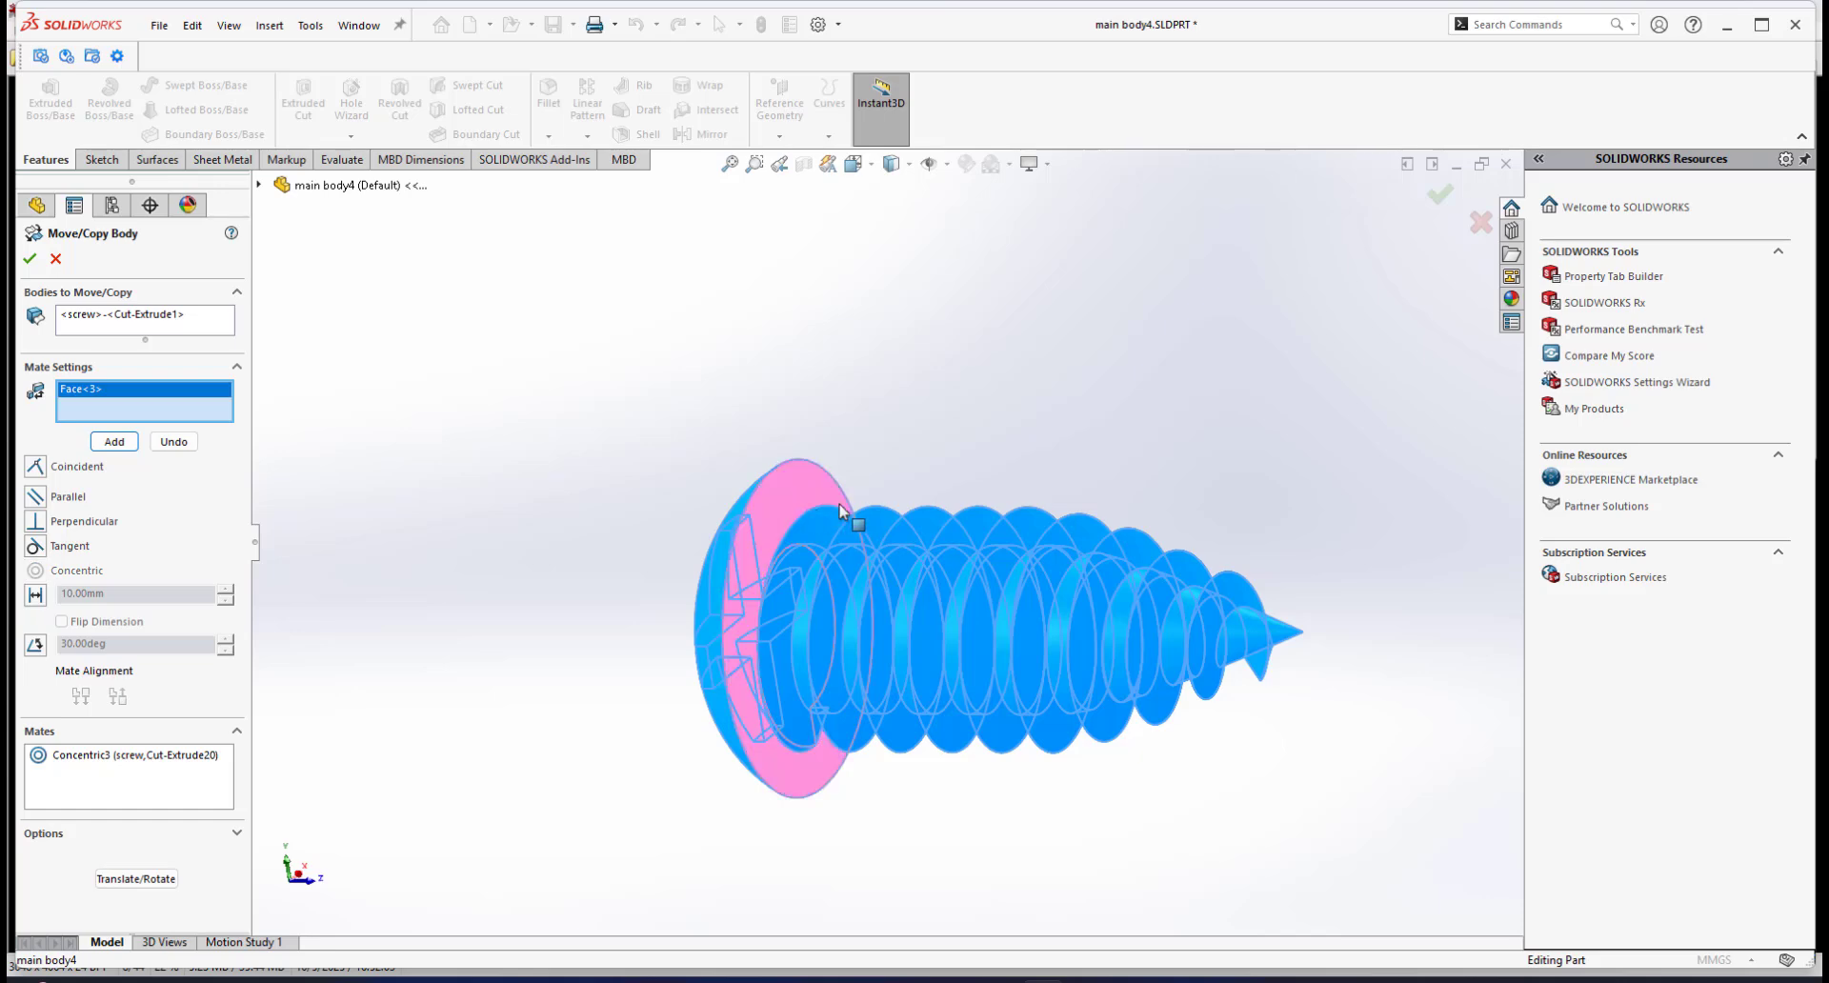
pyautogui.scroll(9, 828, 514)
pyautogui.moveTo(1399, 655); pyautogui.dragTo(1474, 669, button='middle')
pyautogui.scroll(5, 1437, 643)
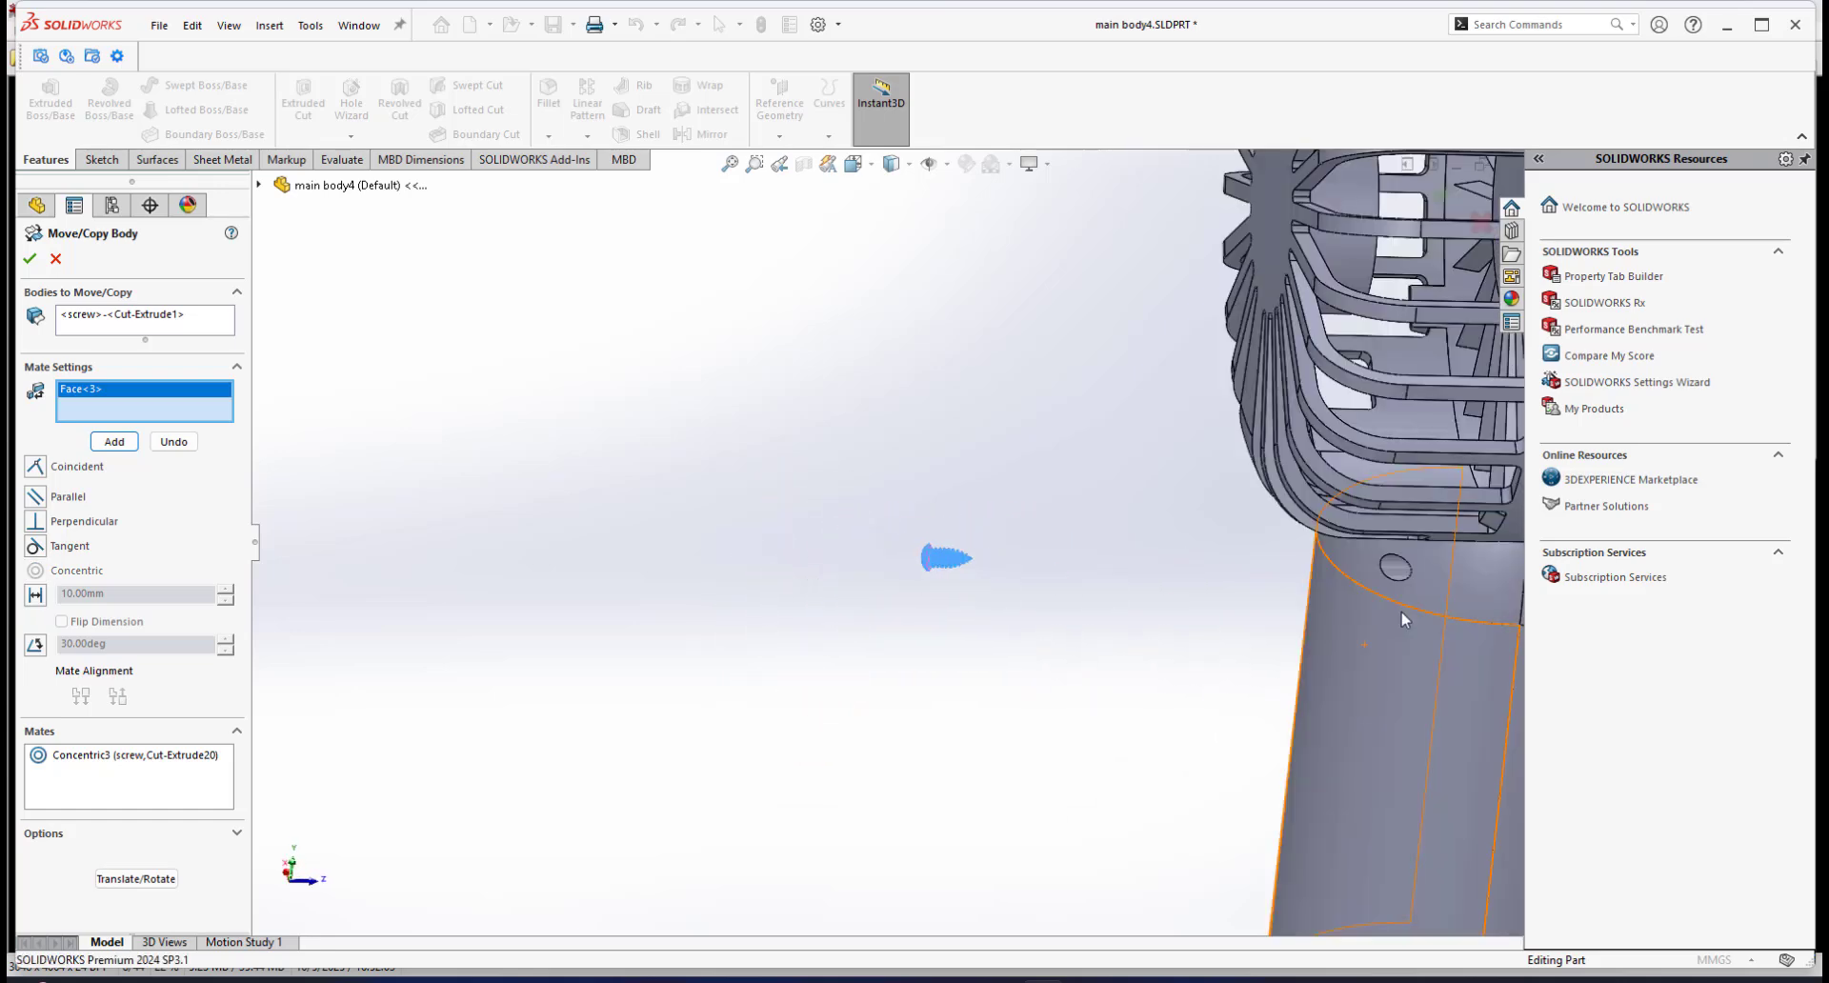
pyautogui.scroll(-3, 1405, 620)
pyautogui.scroll(-3, 801, 524)
pyautogui.moveTo(997, 534); pyautogui.dragTo(255, 545, button='middle')
pyautogui.scroll(-4, 1048, 543)
pyautogui.click(1081, 539)
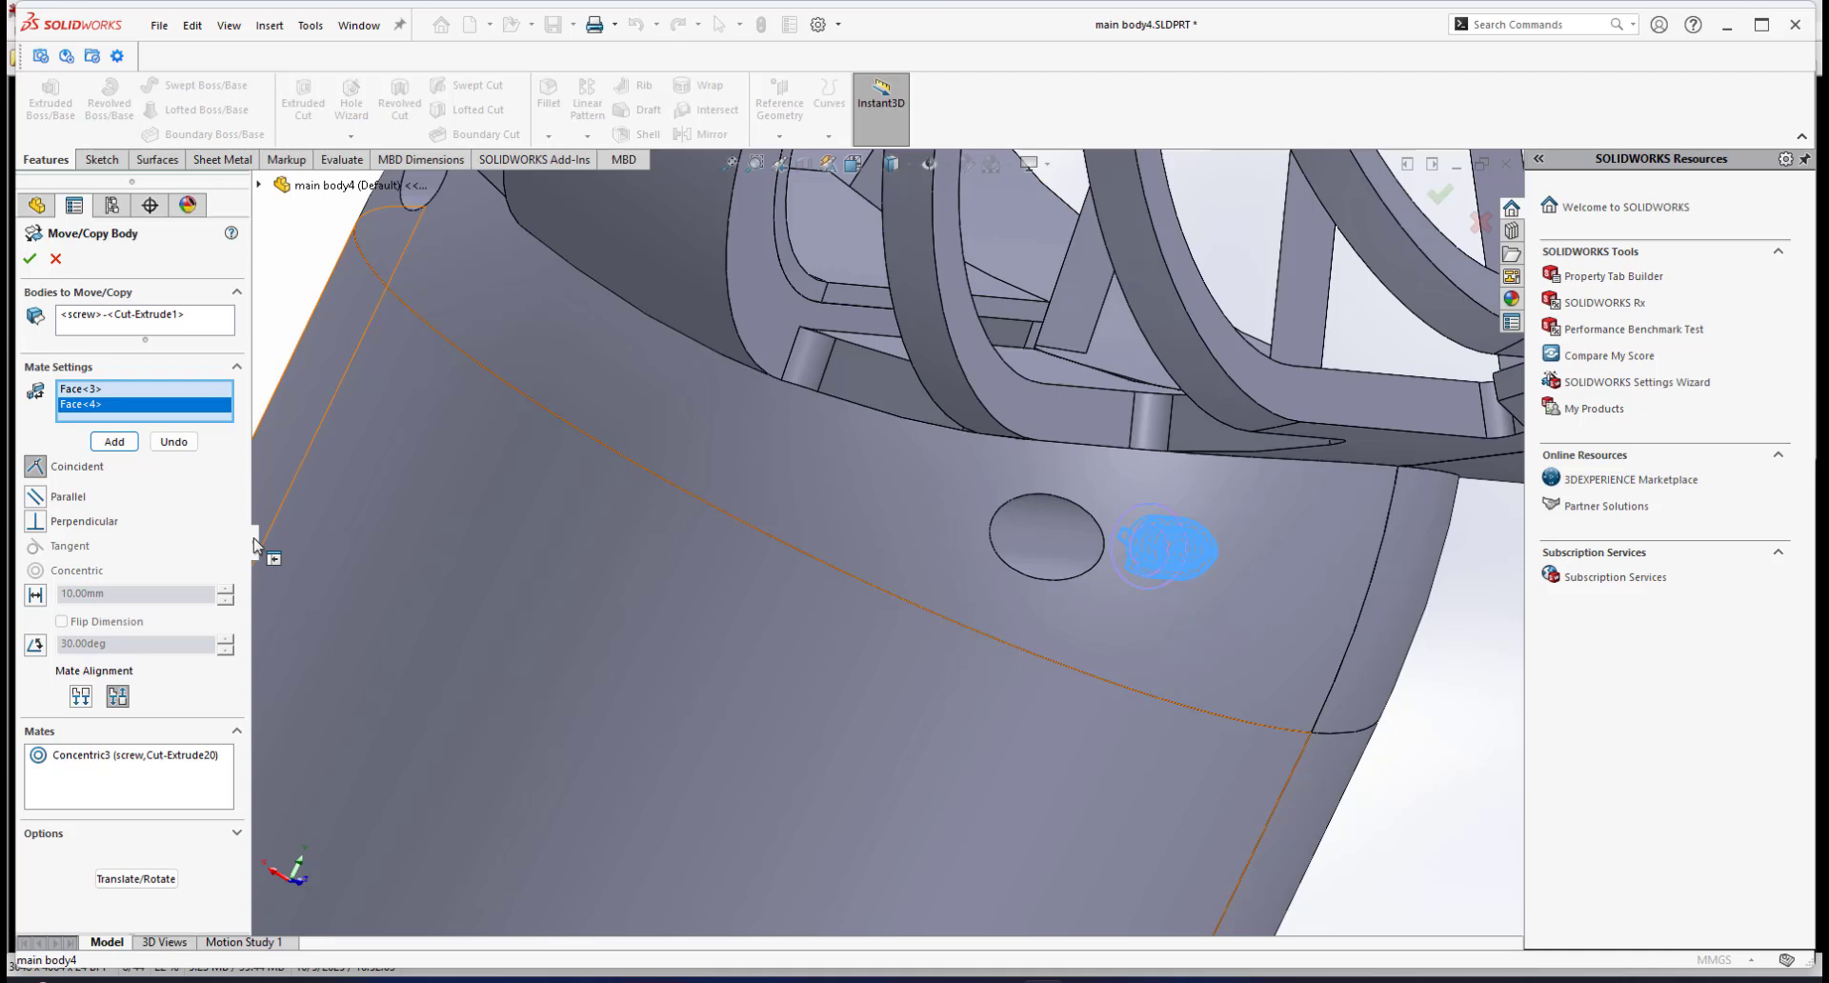
pyautogui.click(111, 445)
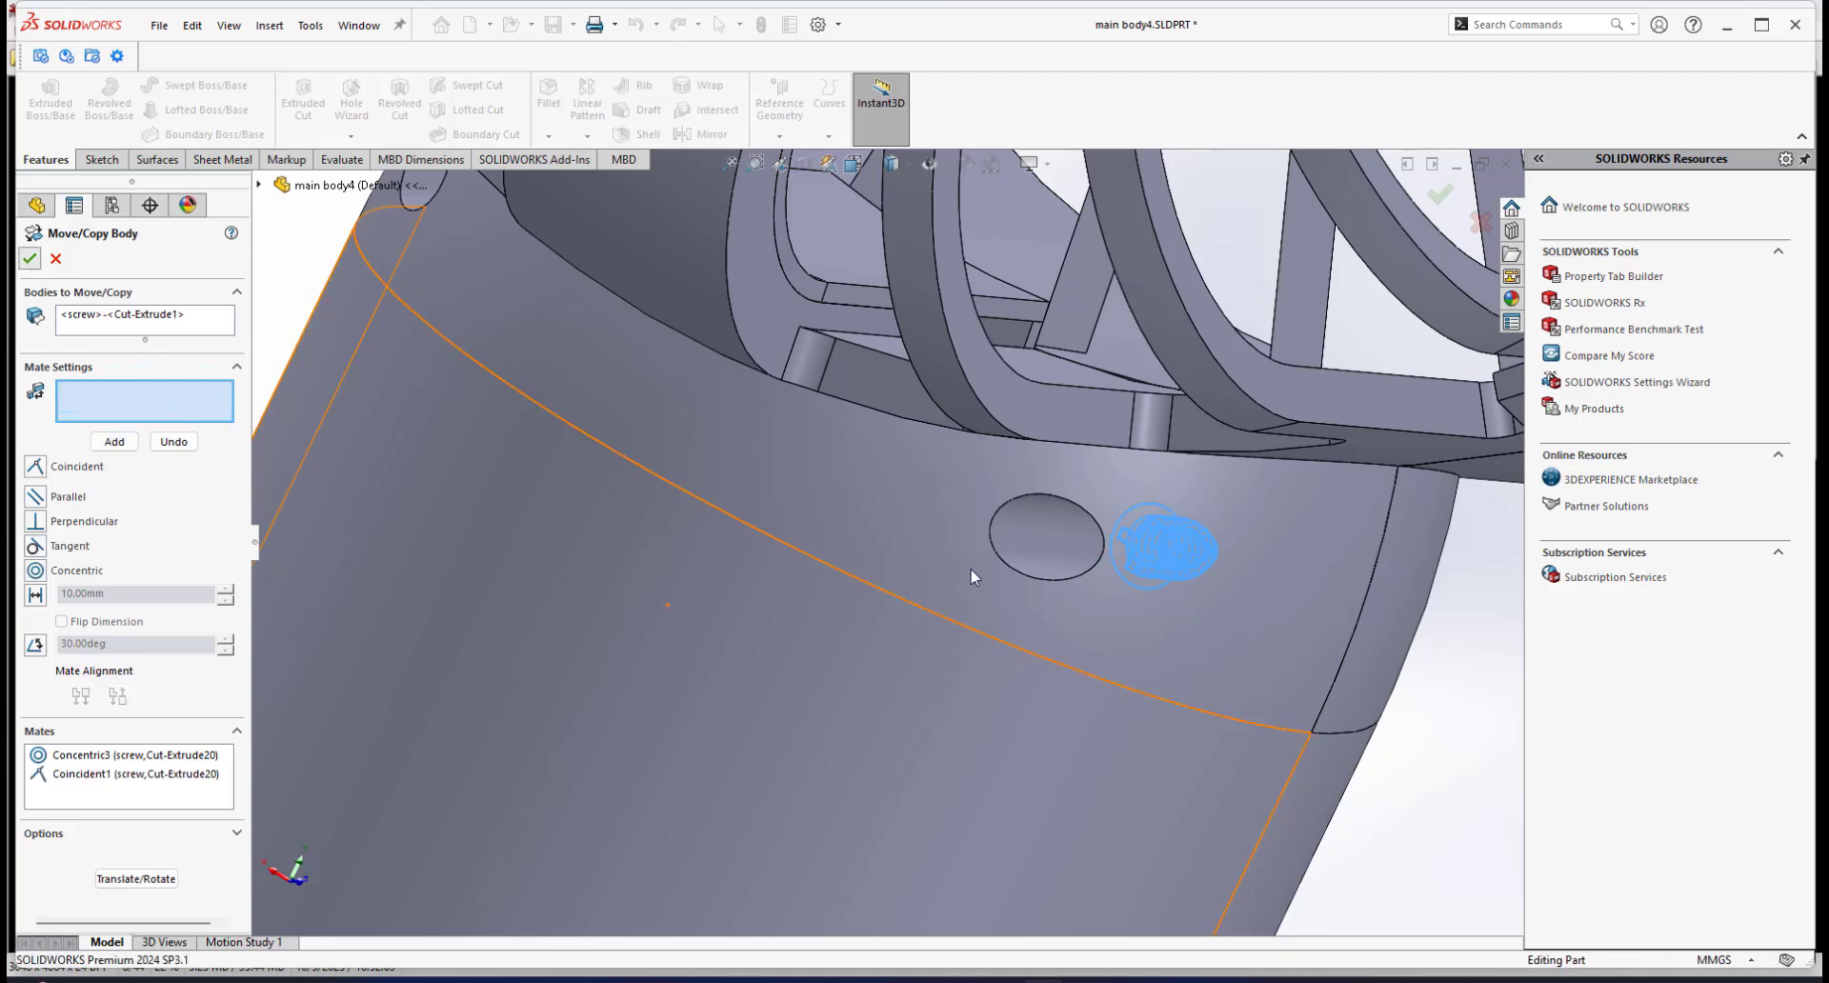
pyautogui.press('Return')
# Step: Isolate the screw body together with the handle-and-grille half that contains its screw hole
pyautogui.scroll(7, 971, 576)
pyautogui.moveTo(980, 575); pyautogui.dragTo(1016, 544, button='middle')
pyautogui.scroll(2, 1009, 617)
pyautogui.scroll(-3, 1003, 620)
pyautogui.scroll(-2, 906, 553)
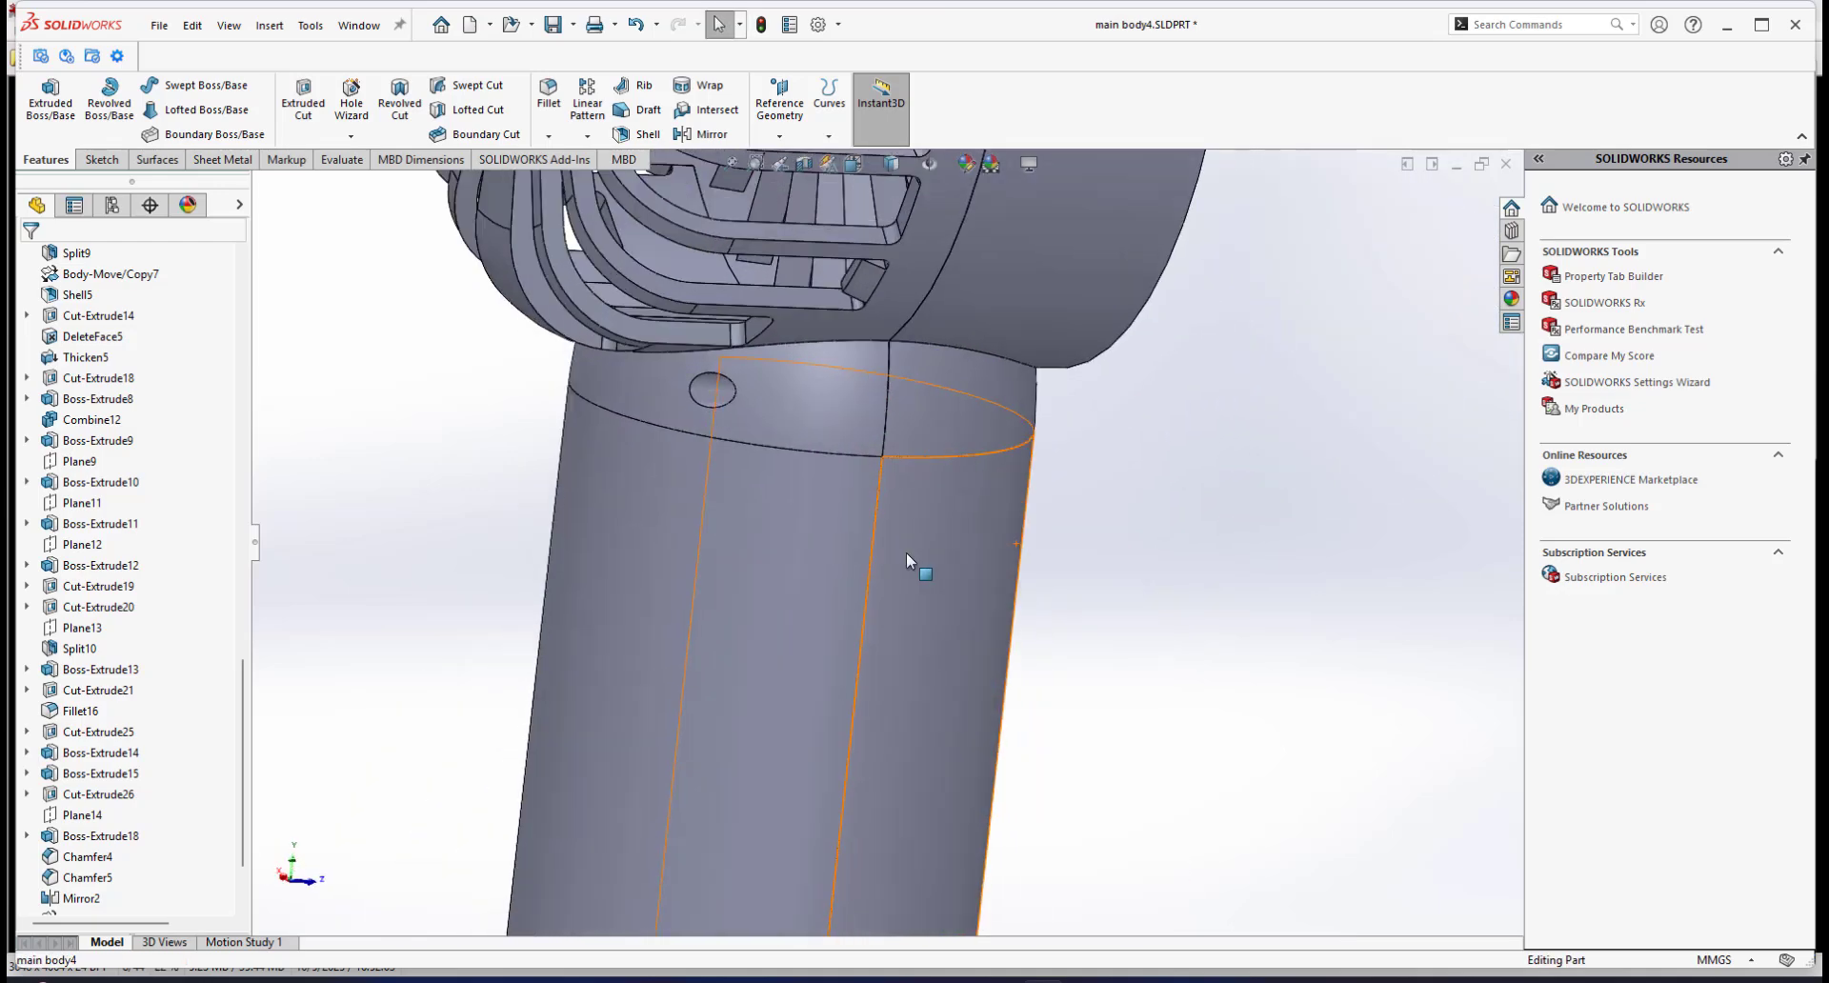
pyautogui.moveTo(906, 553); pyautogui.dragTo(886, 588, button='middle')
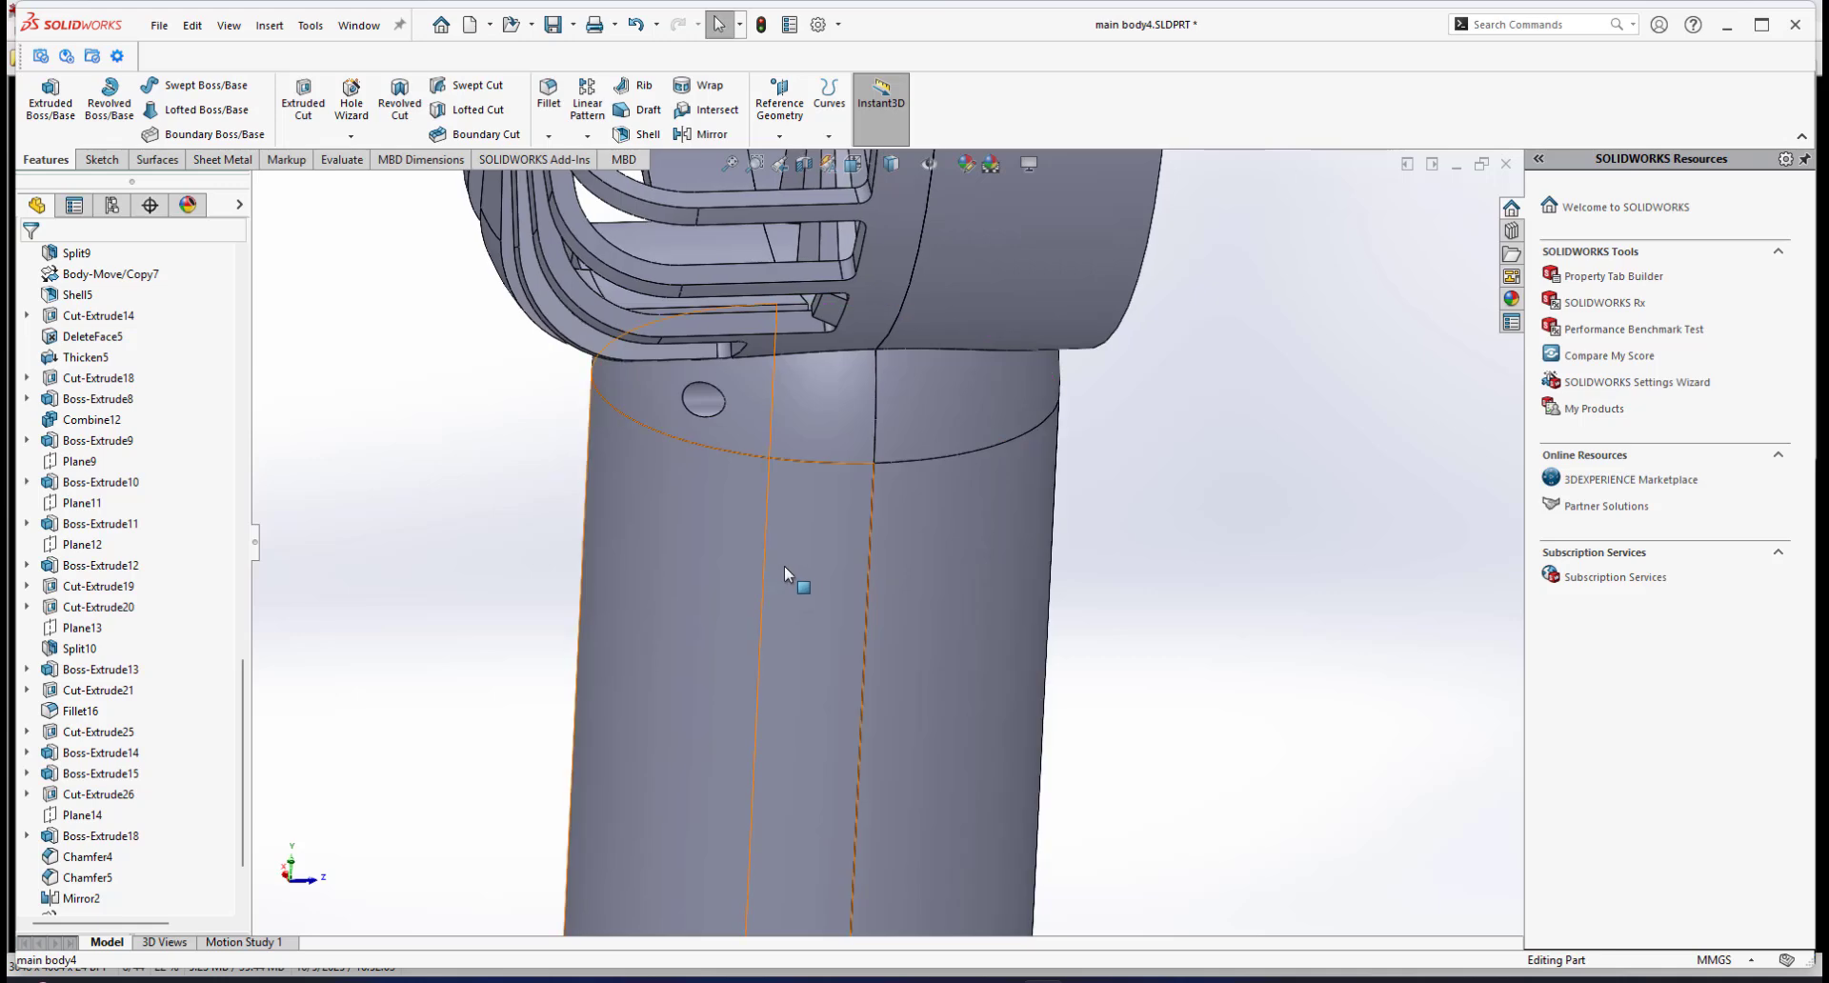
pyautogui.scroll(20, 239, 278)
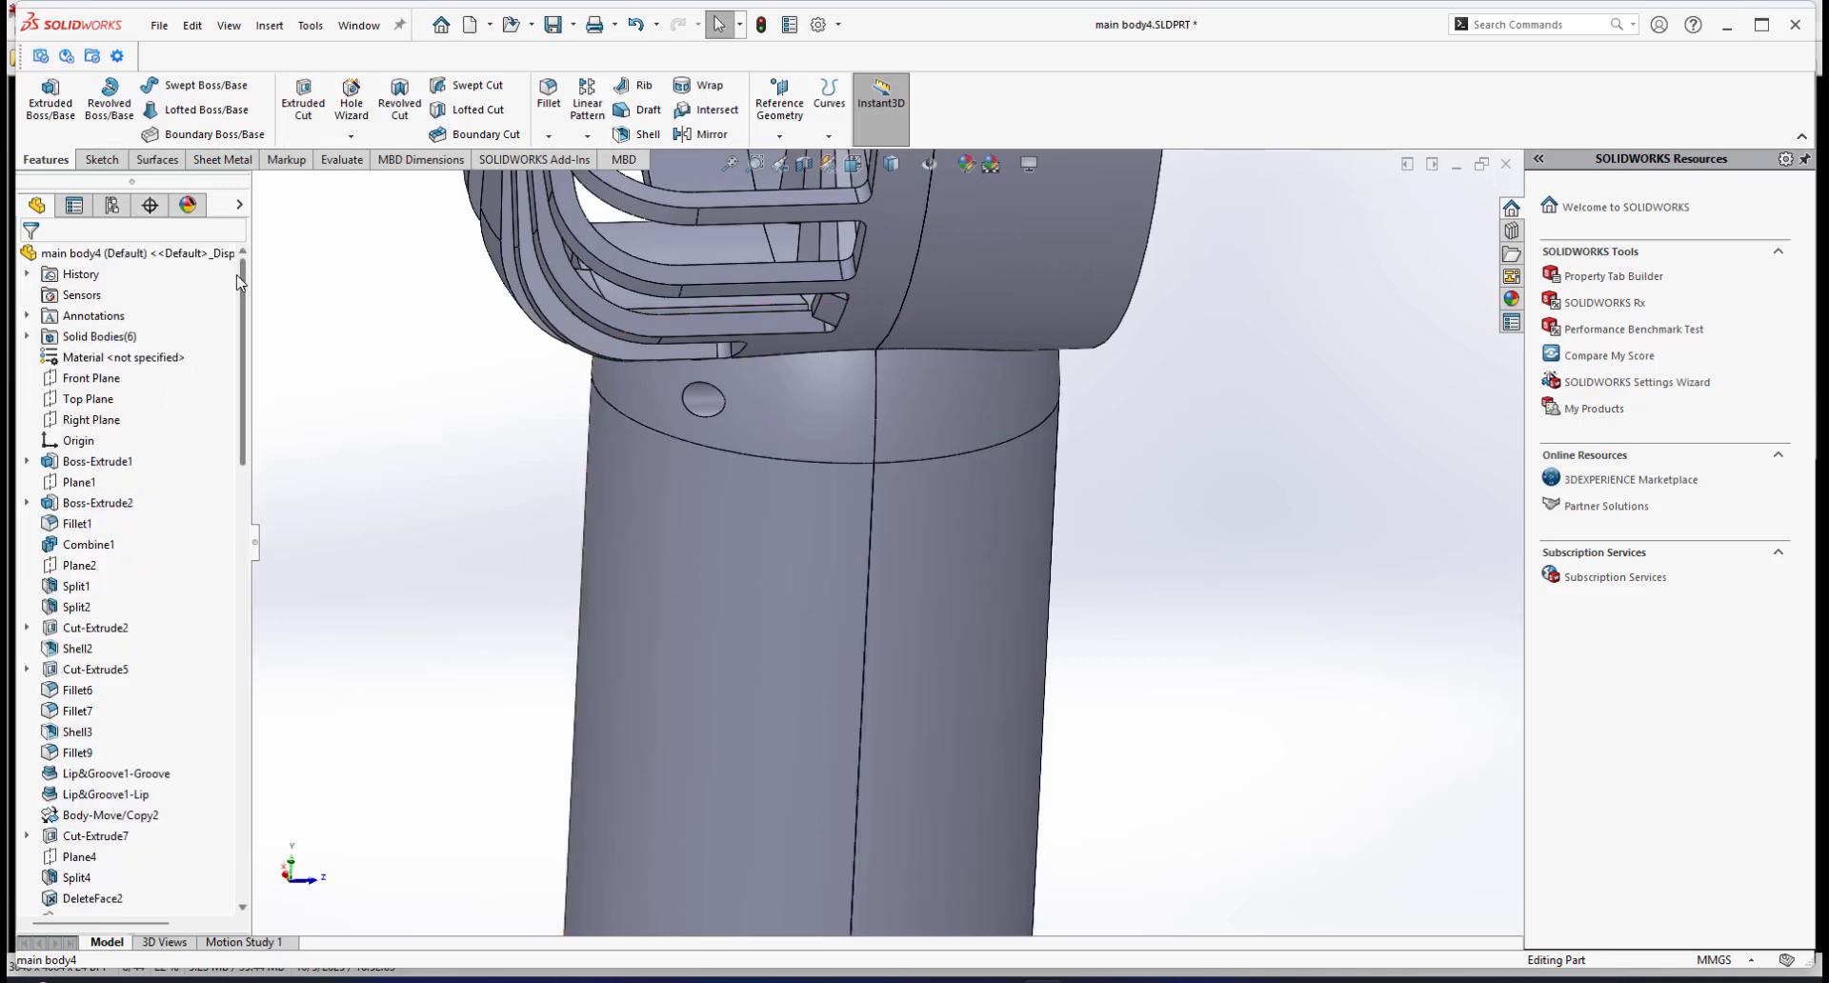
pyautogui.click(27, 337)
pyautogui.click(148, 461)
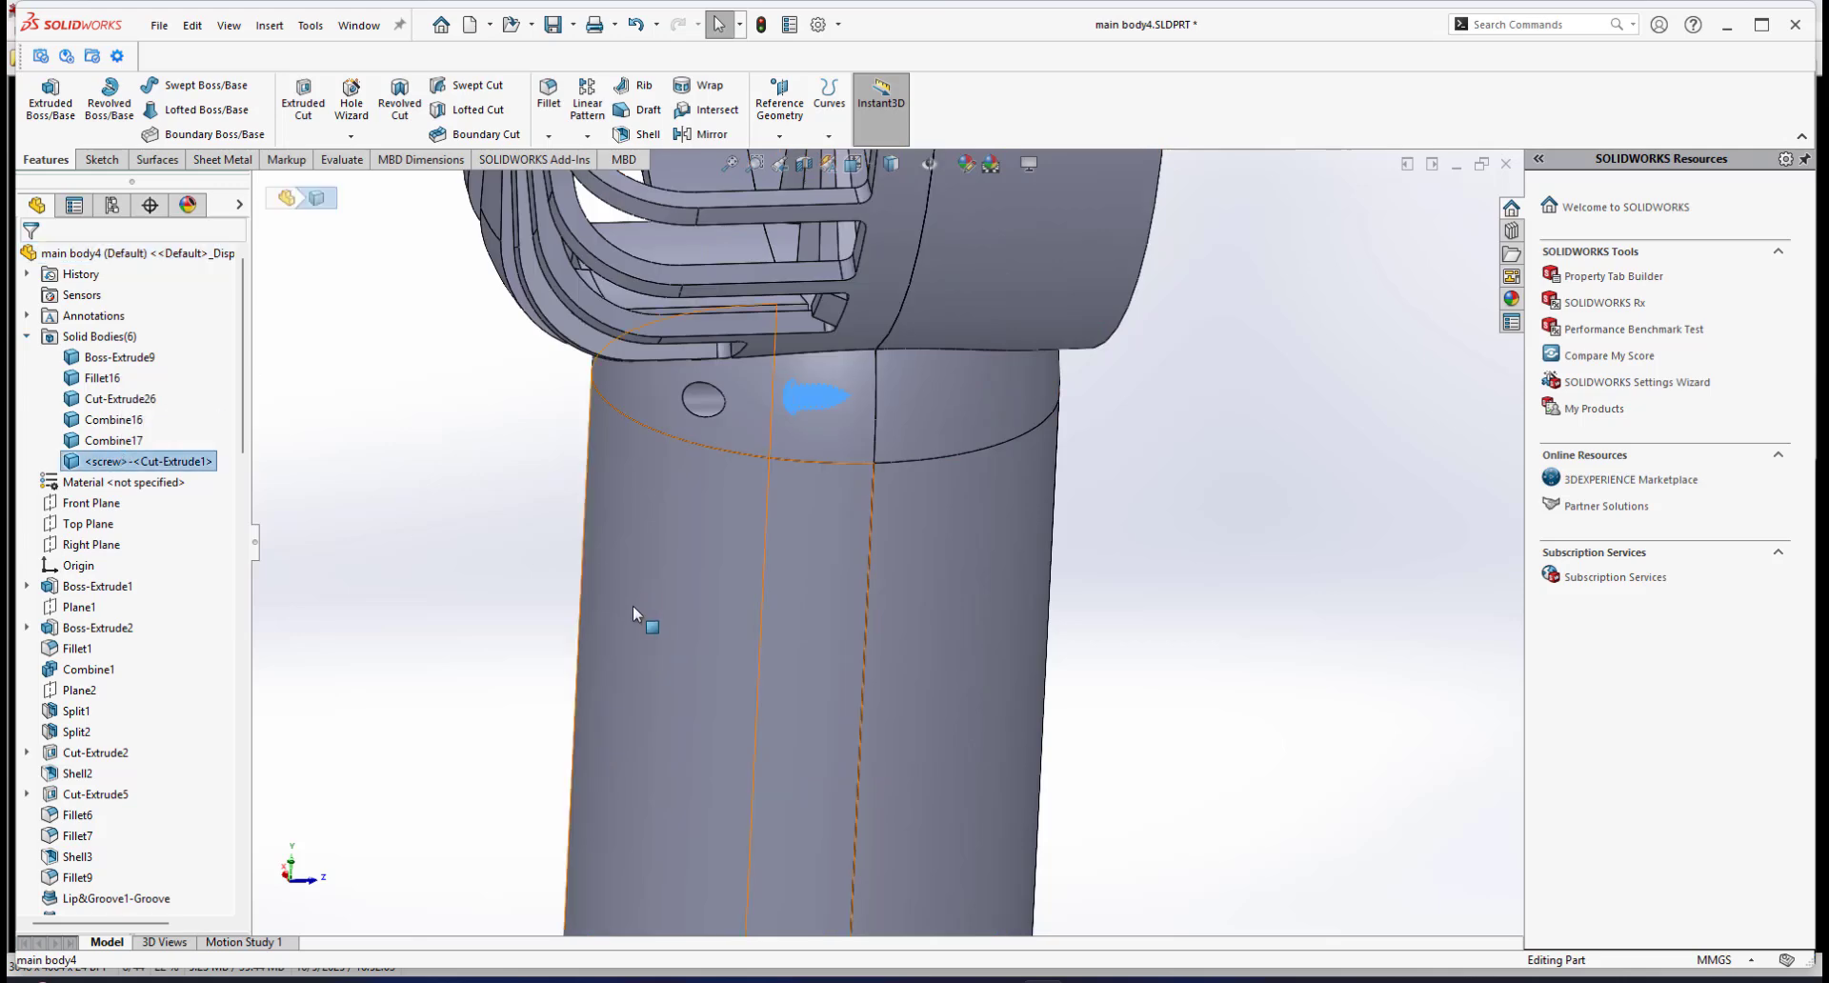
pyautogui.keyDown('ctrl'); pyautogui.click(686, 611); pyautogui.keyUp('ctrl')
pyautogui.rightClick(688, 613)
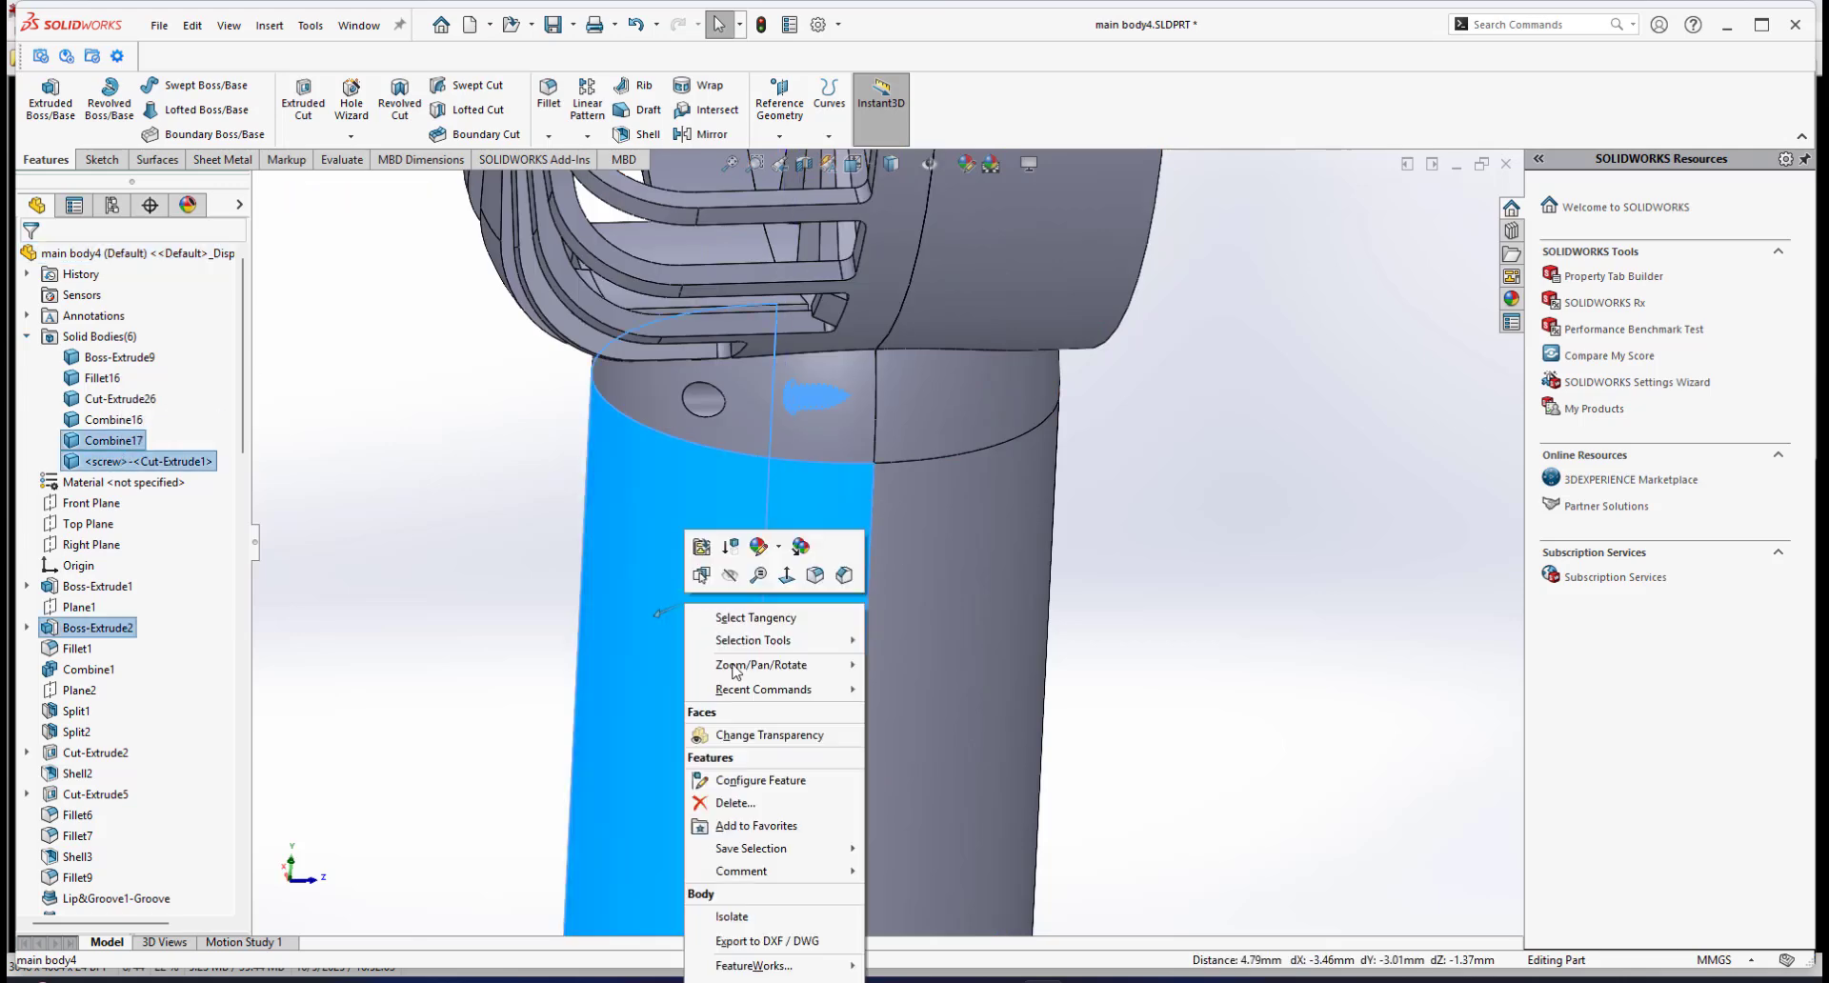
pyautogui.click(732, 917)
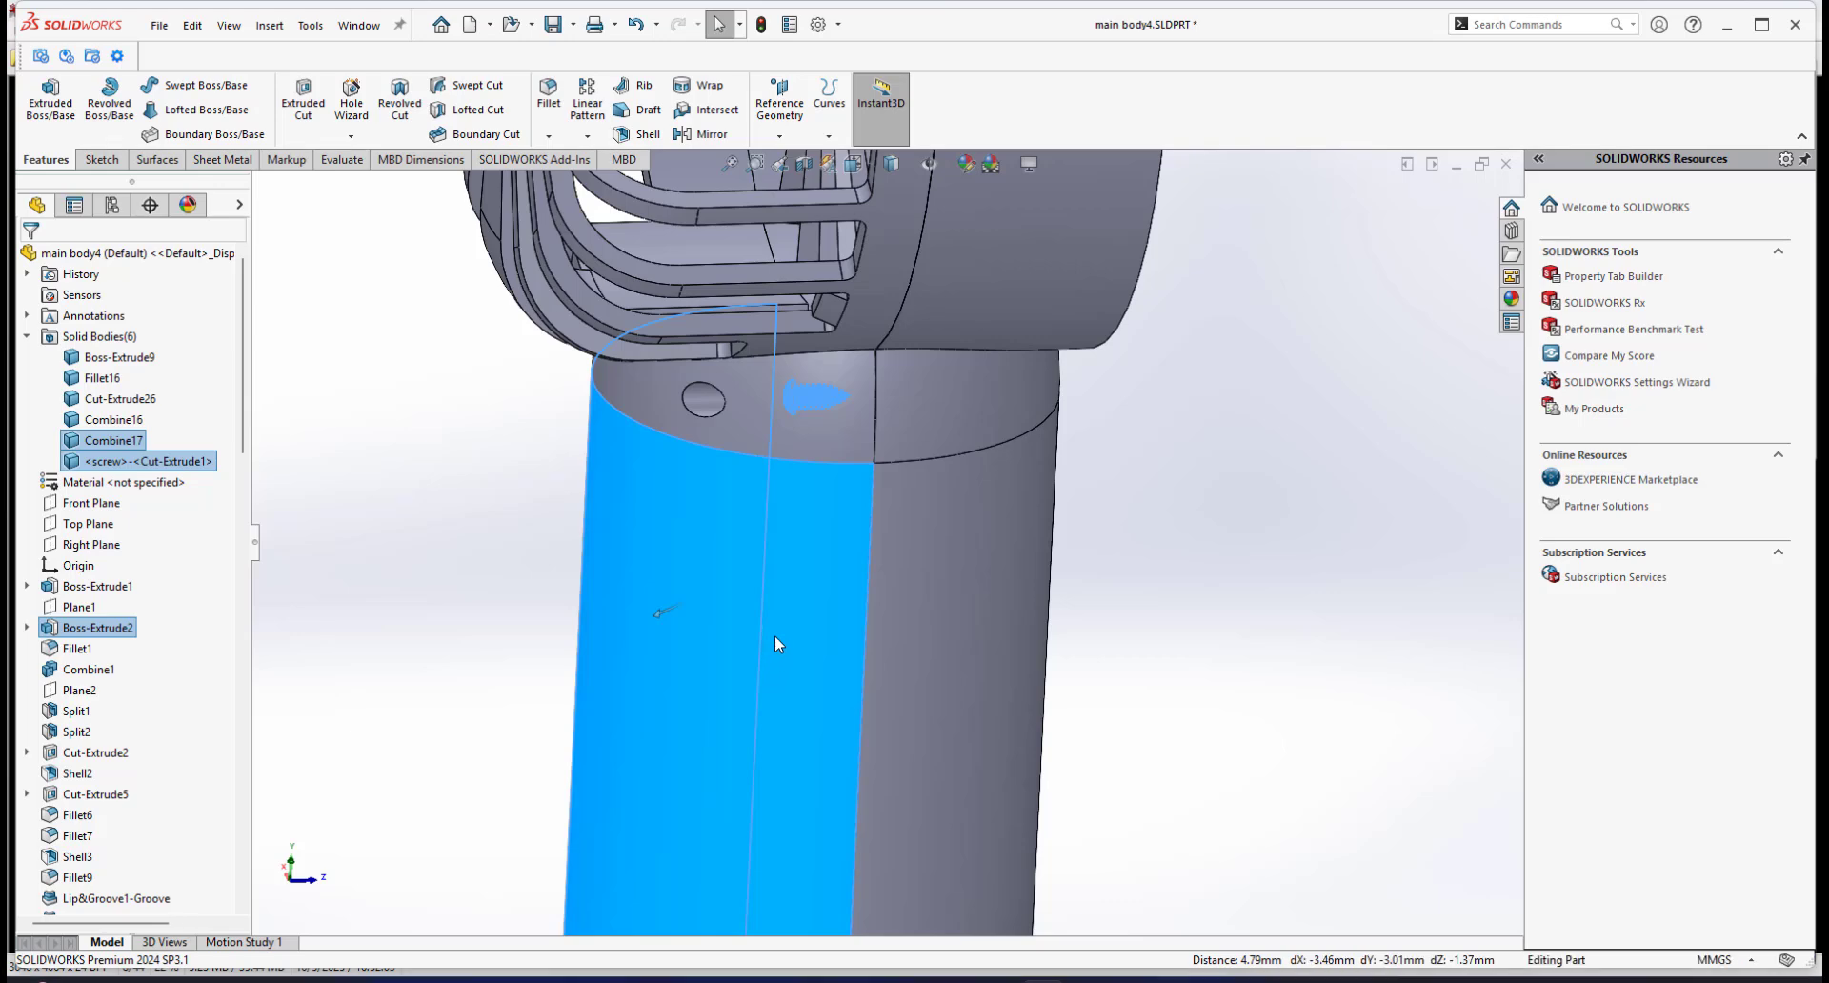
# Step: Create a section view on the Top Plane with an offset of -39 mm to cut through the handle's screw bosses
pyautogui.scroll(5, 774, 634)
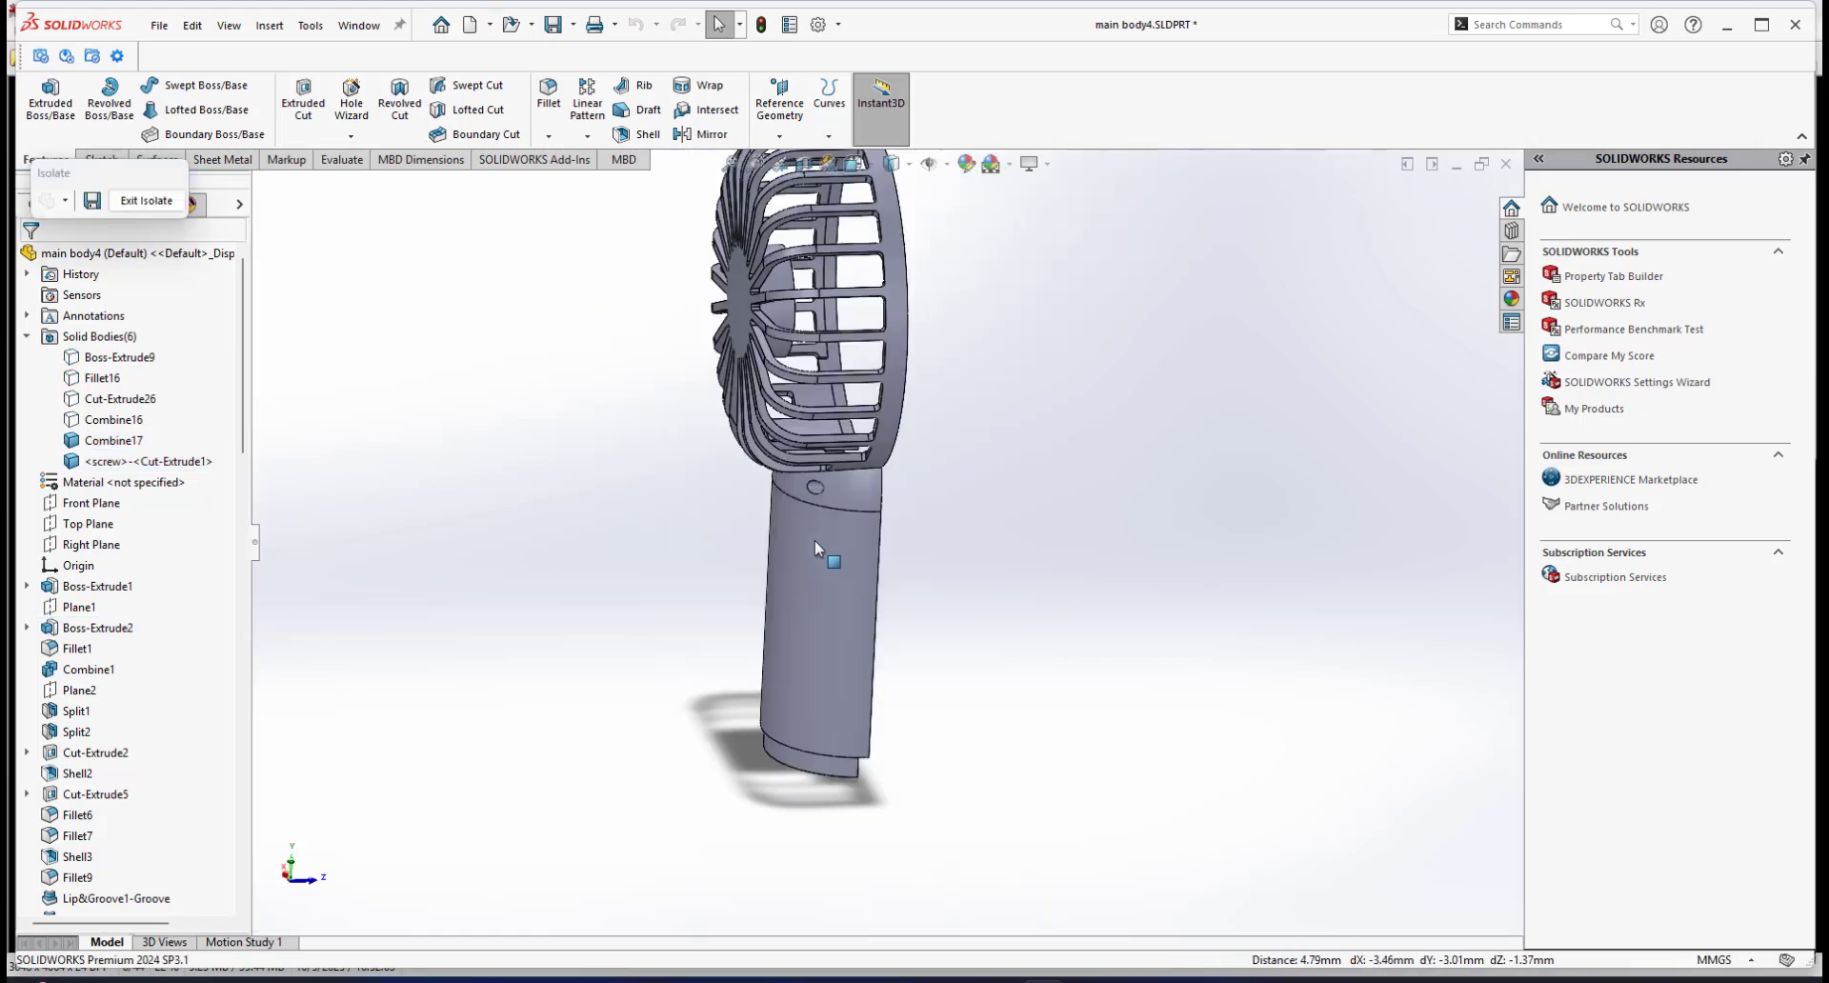
pyautogui.moveTo(815, 540); pyautogui.dragTo(640, 533, button='middle')
pyautogui.scroll(-5, 785, 489)
pyautogui.moveTo(774, 505); pyautogui.dragTo(839, 535, button='middle')
pyautogui.scroll(2, 877, 551)
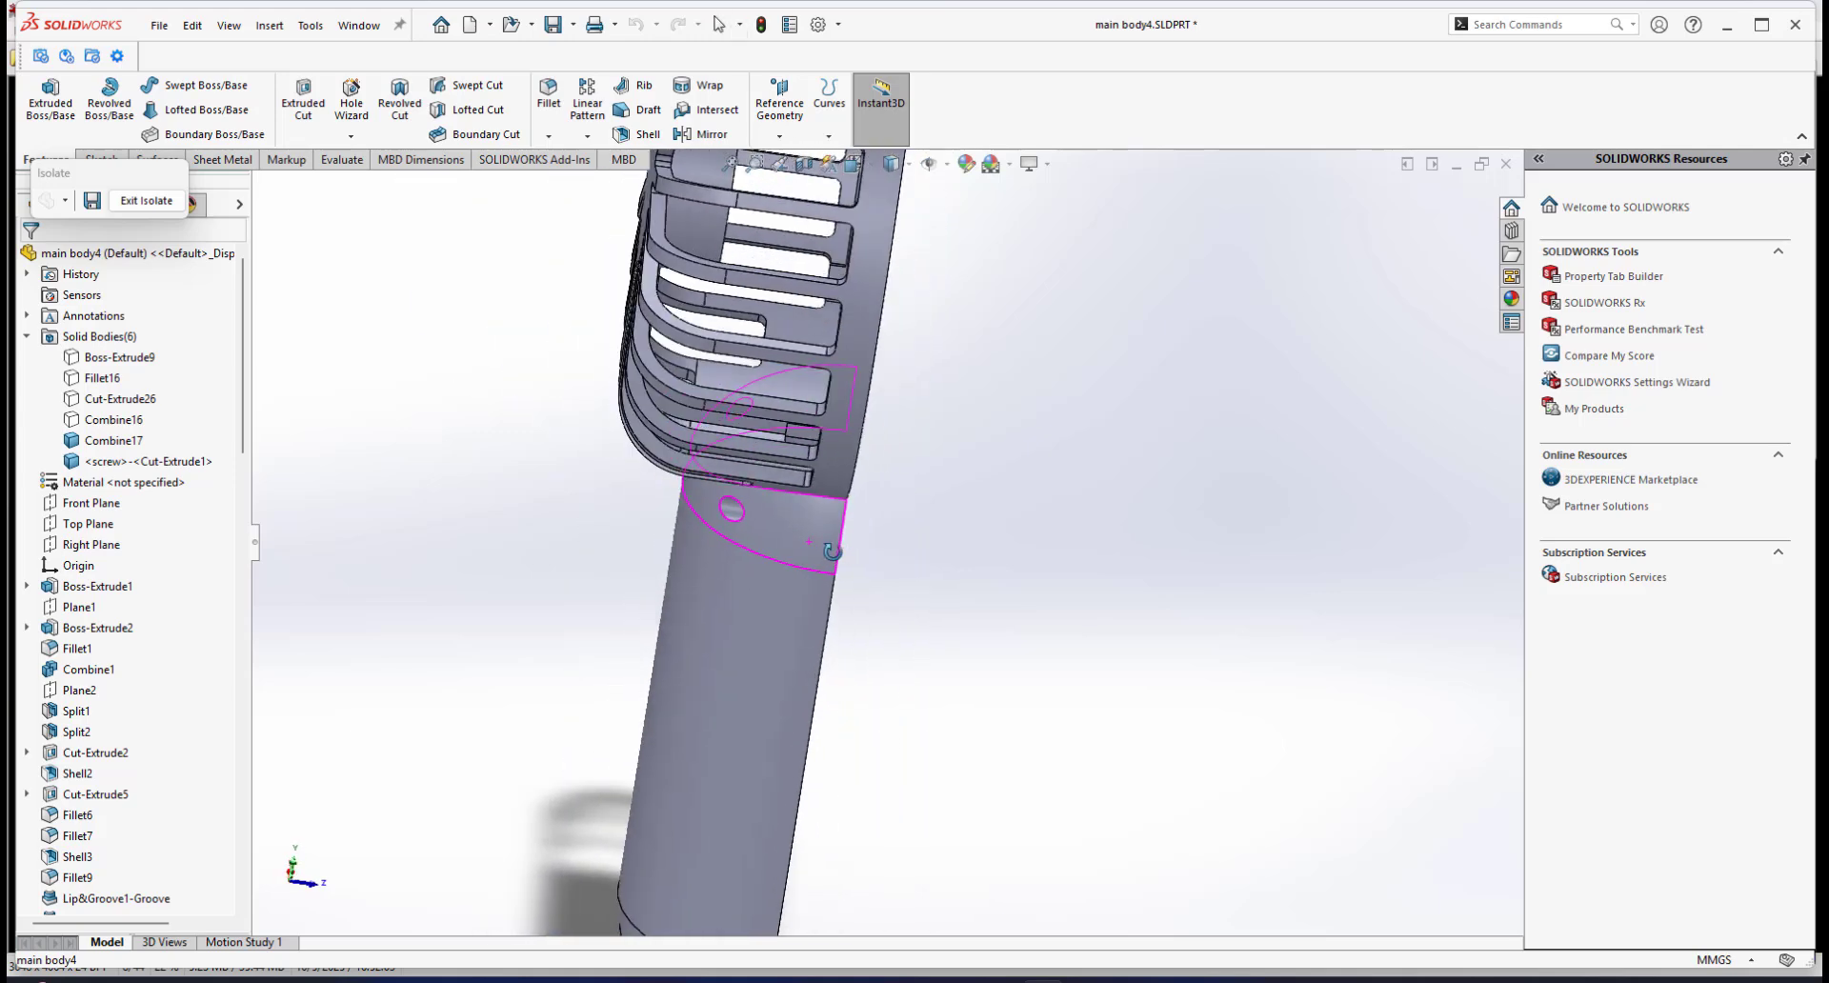
pyautogui.click(812, 168)
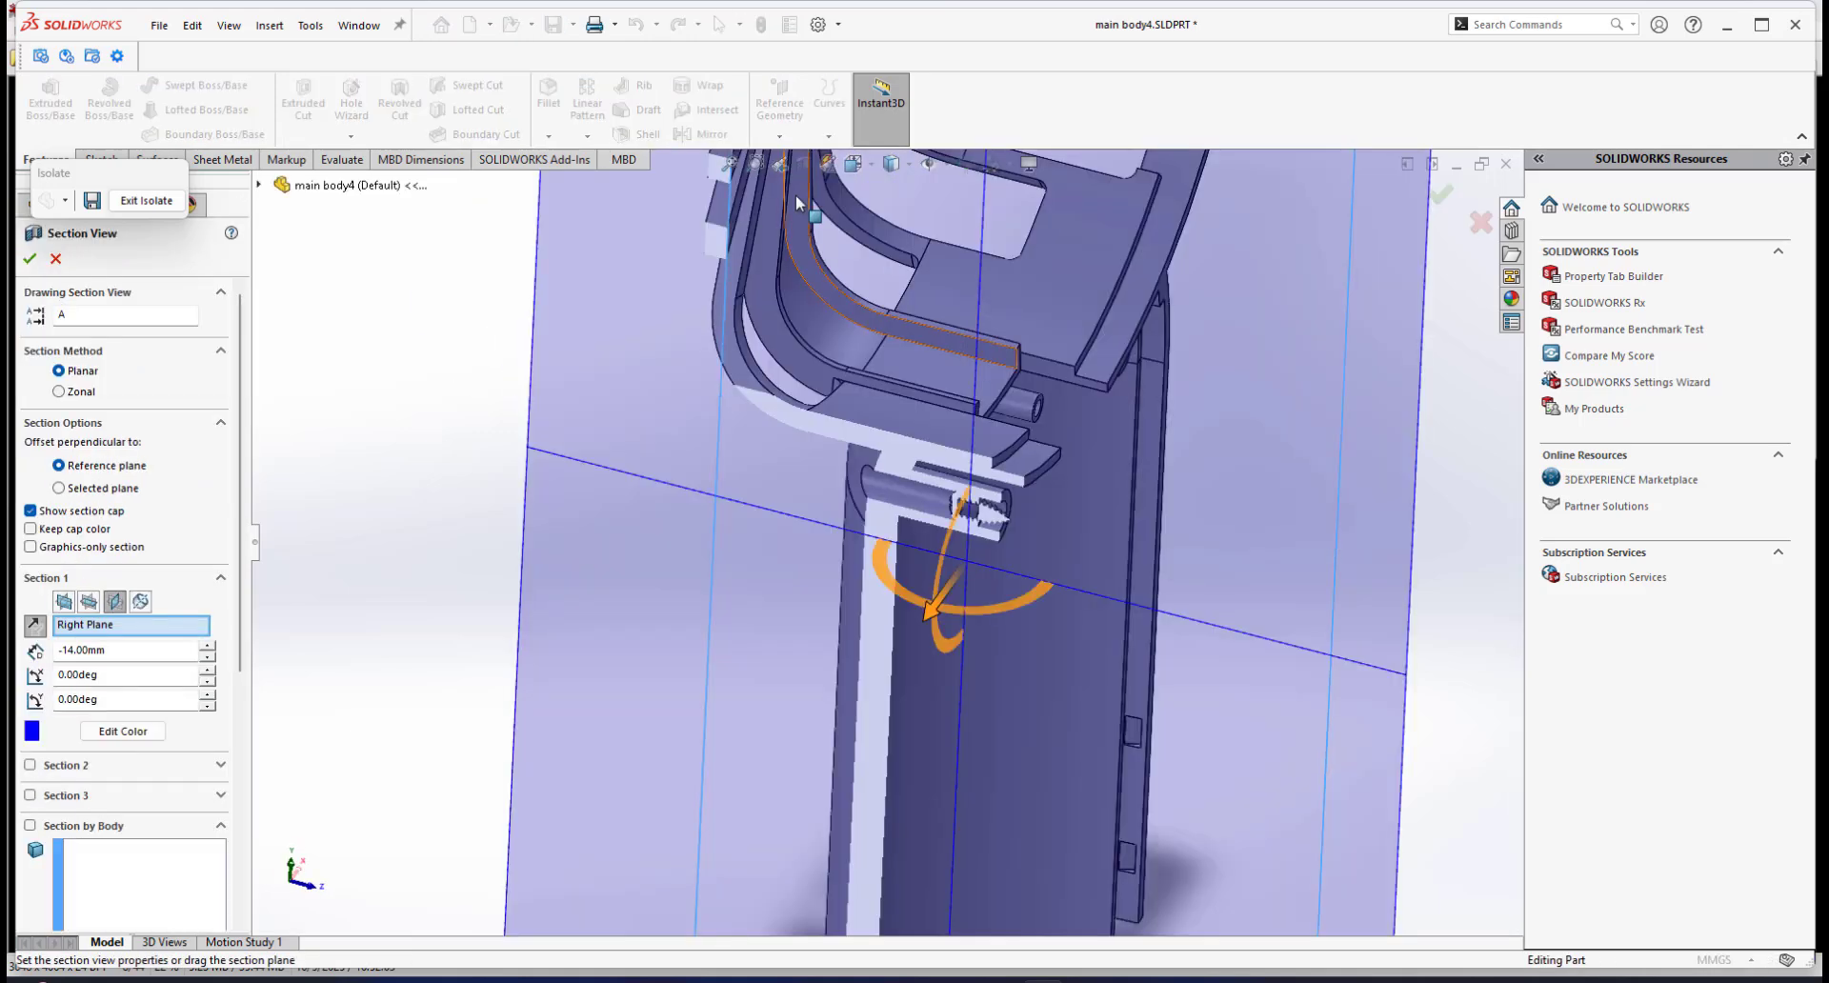
pyautogui.click(89, 601)
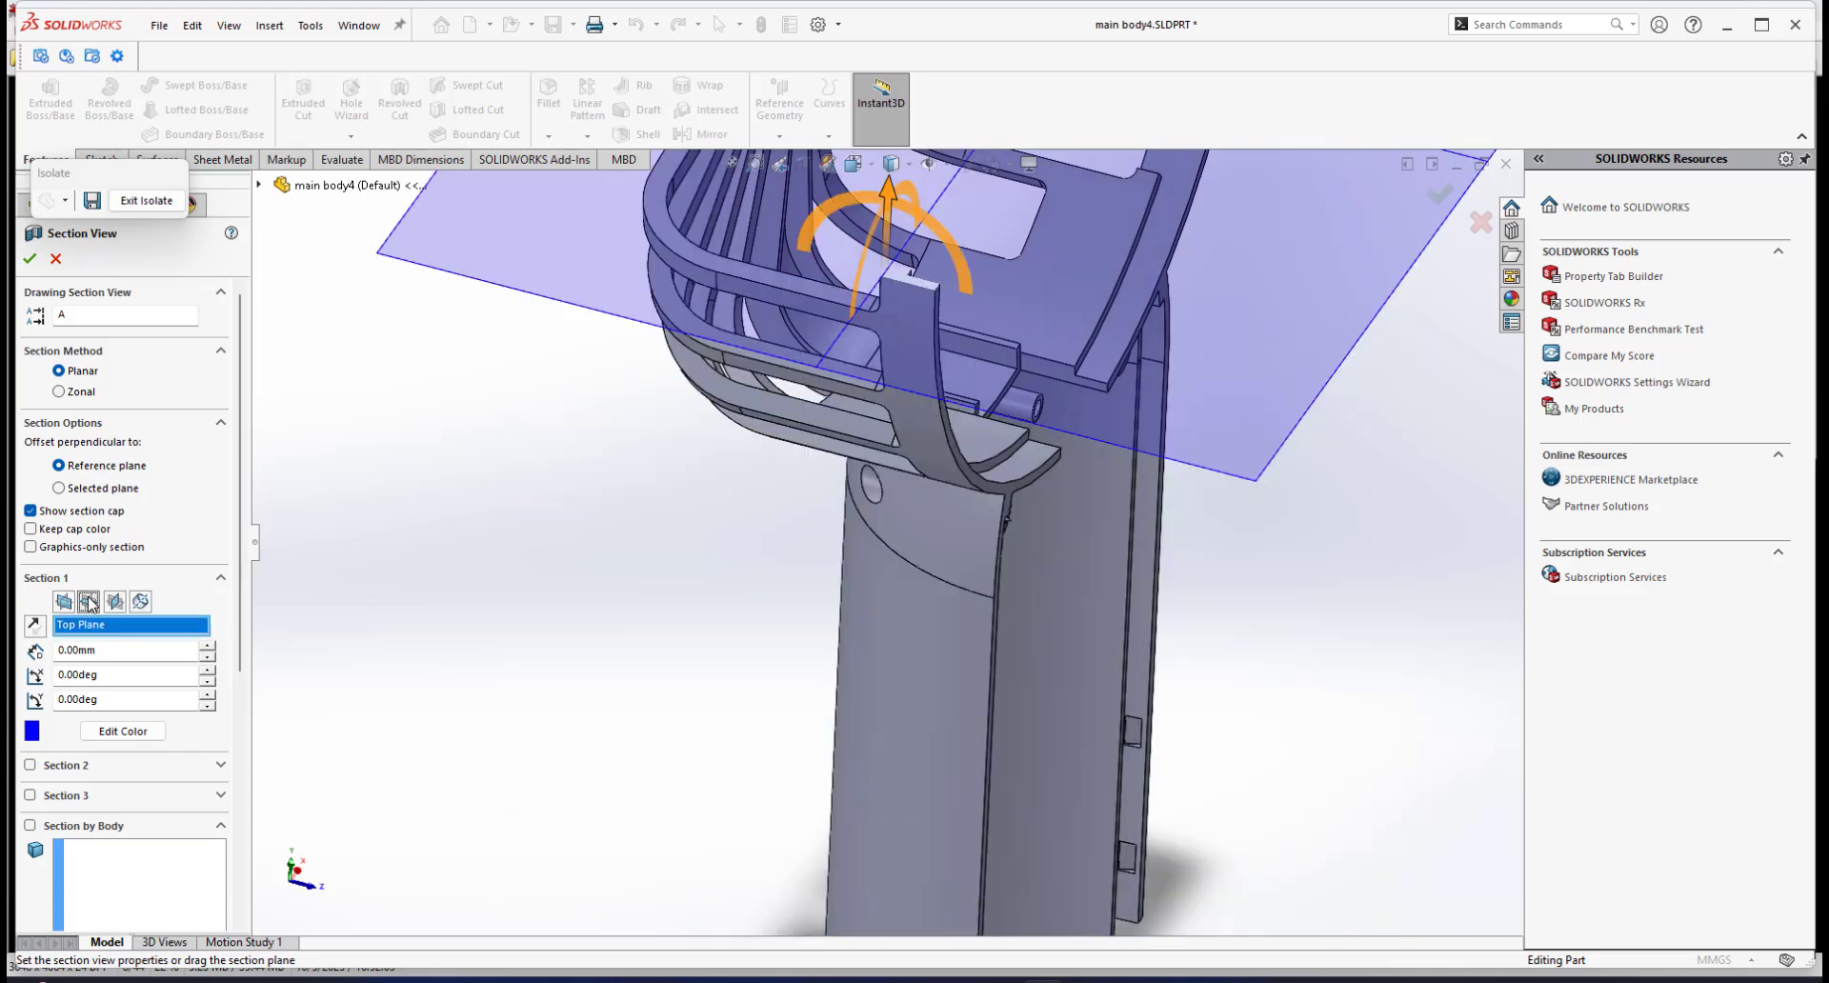
pyautogui.moveTo(883, 277); pyautogui.dragTo(873, 594)
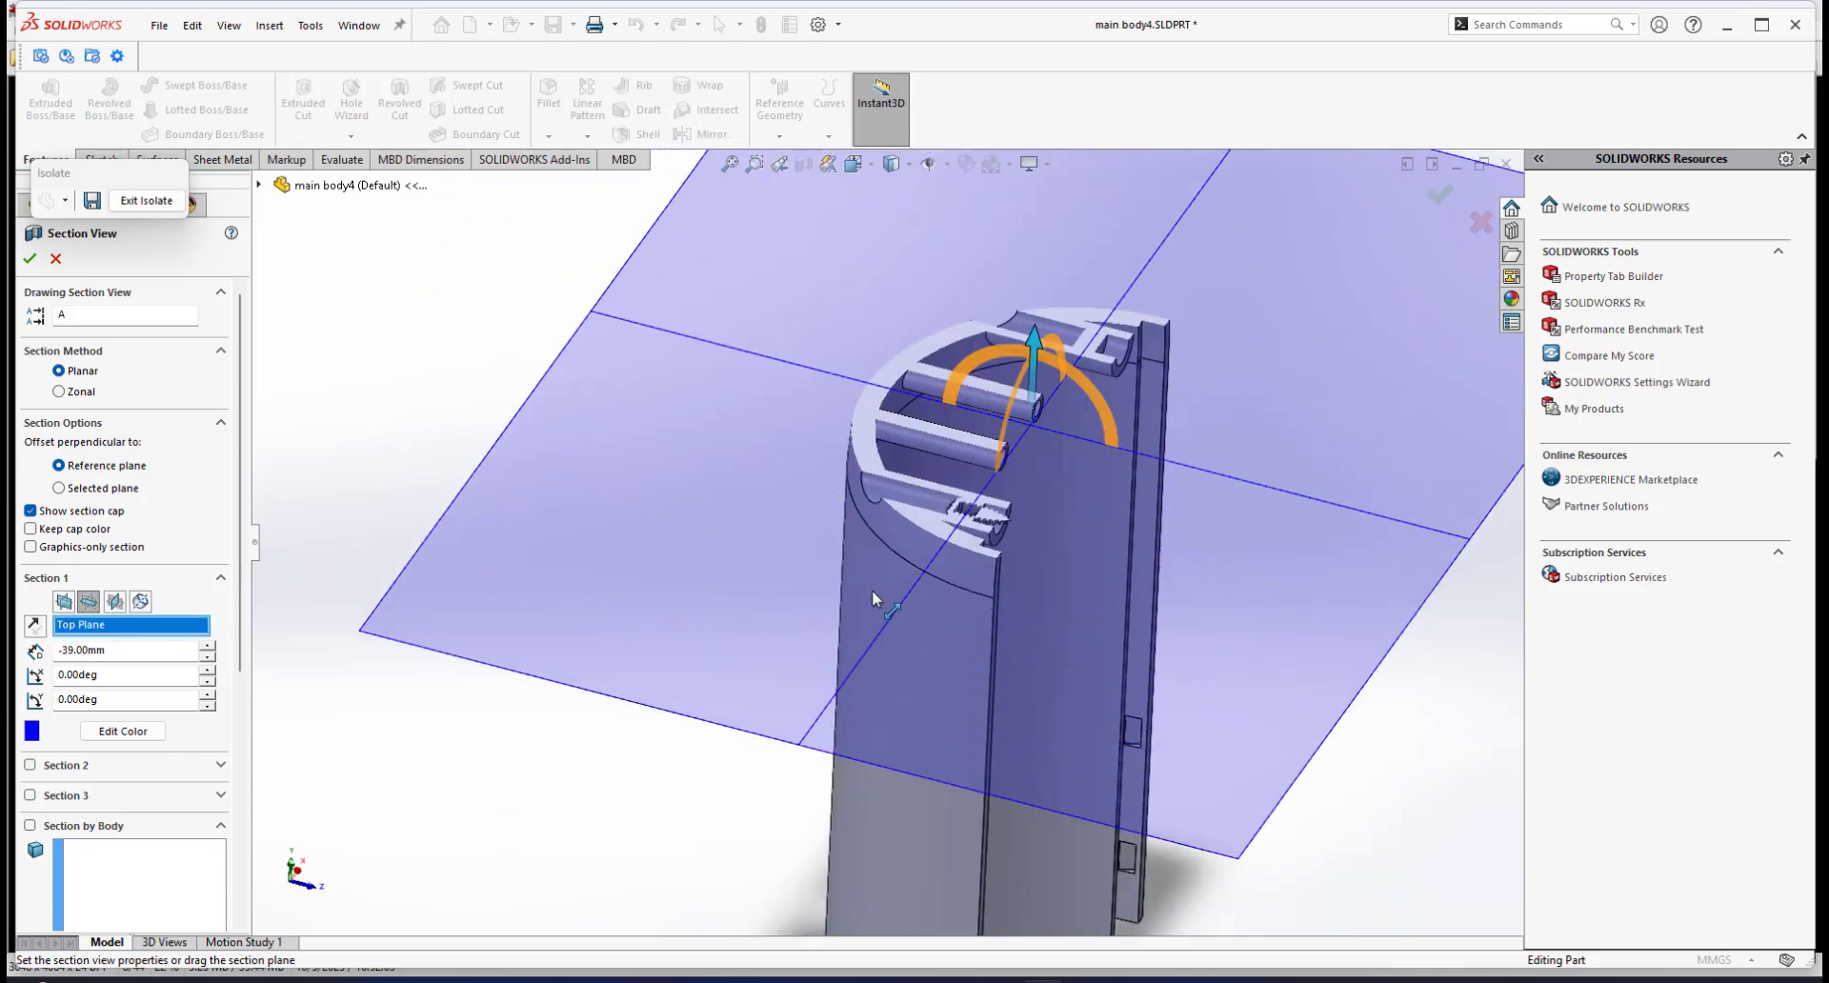
pyautogui.click(30, 258)
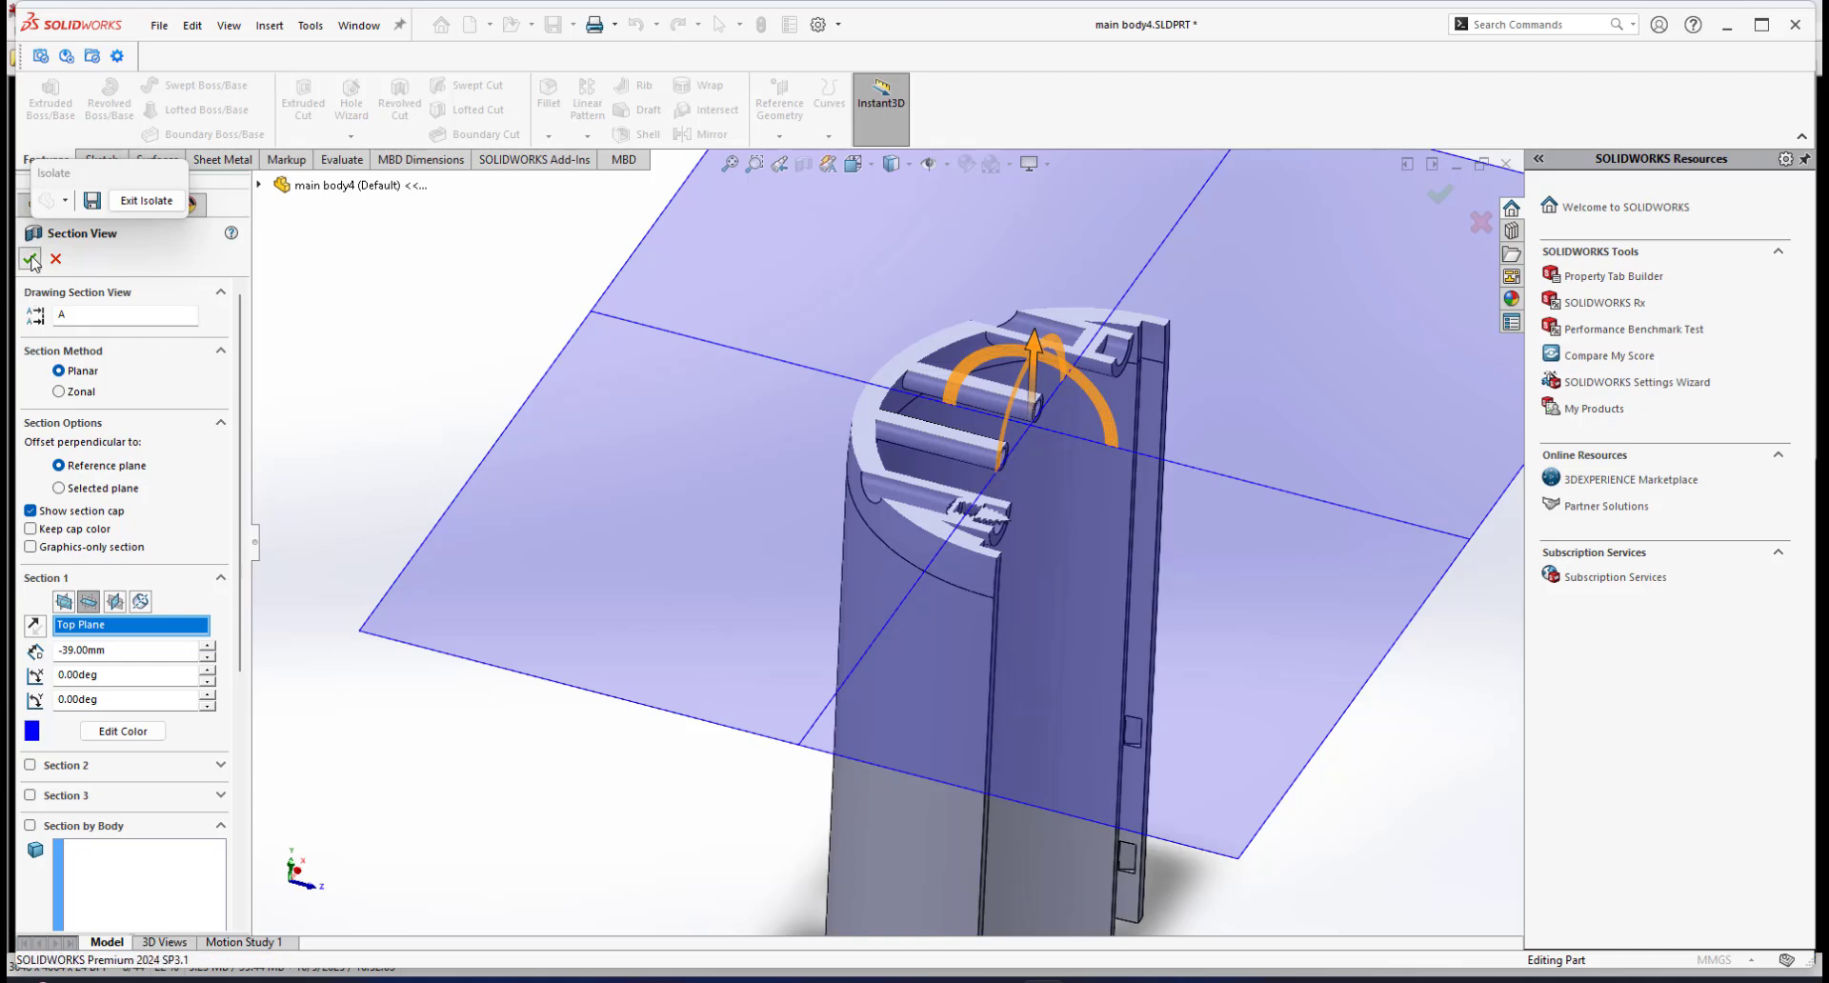
# Step: Examine in the section how the screw's head and thread sit in the boss, and turn the section view off
pyautogui.scroll(-5, 948, 532)
pyautogui.moveTo(946, 527); pyautogui.dragTo(876, 473, button='middle')
pyautogui.scroll(-3, 935, 484)
pyautogui.scroll(-2, 901, 471)
pyautogui.scroll(-2, 869, 471)
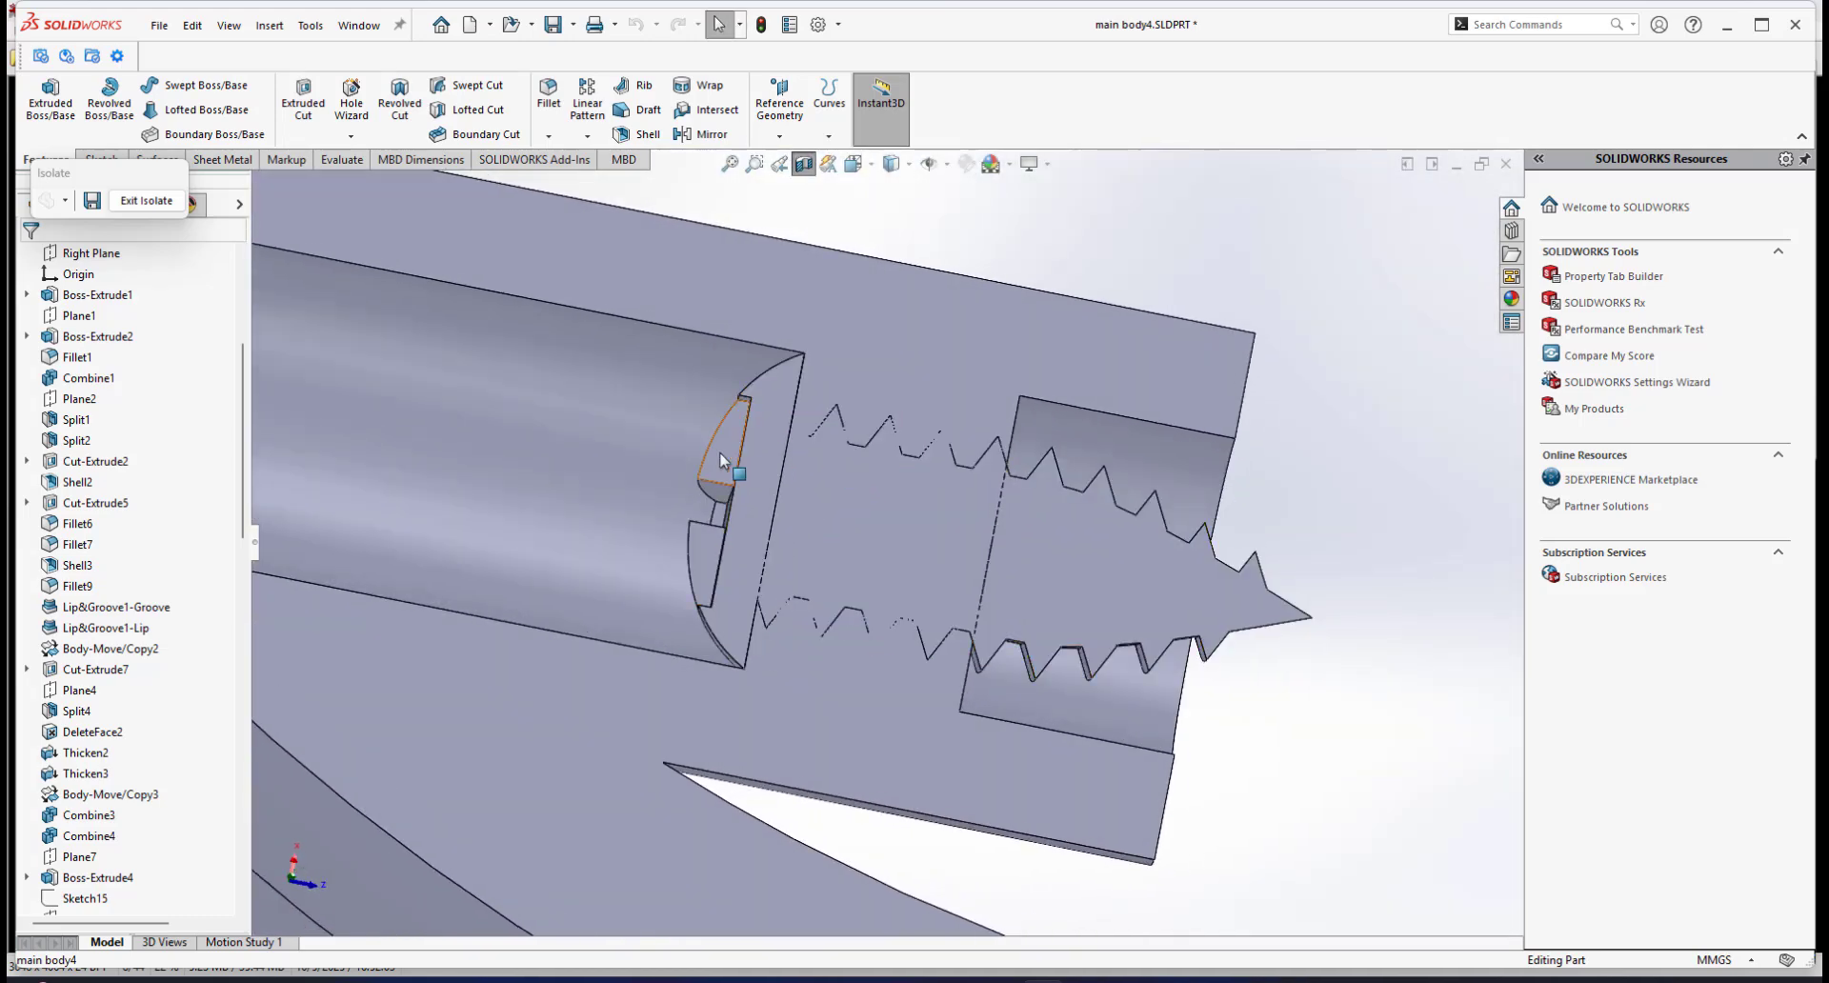
pyautogui.moveTo(768, 490); pyautogui.dragTo(743, 491, button='middle')
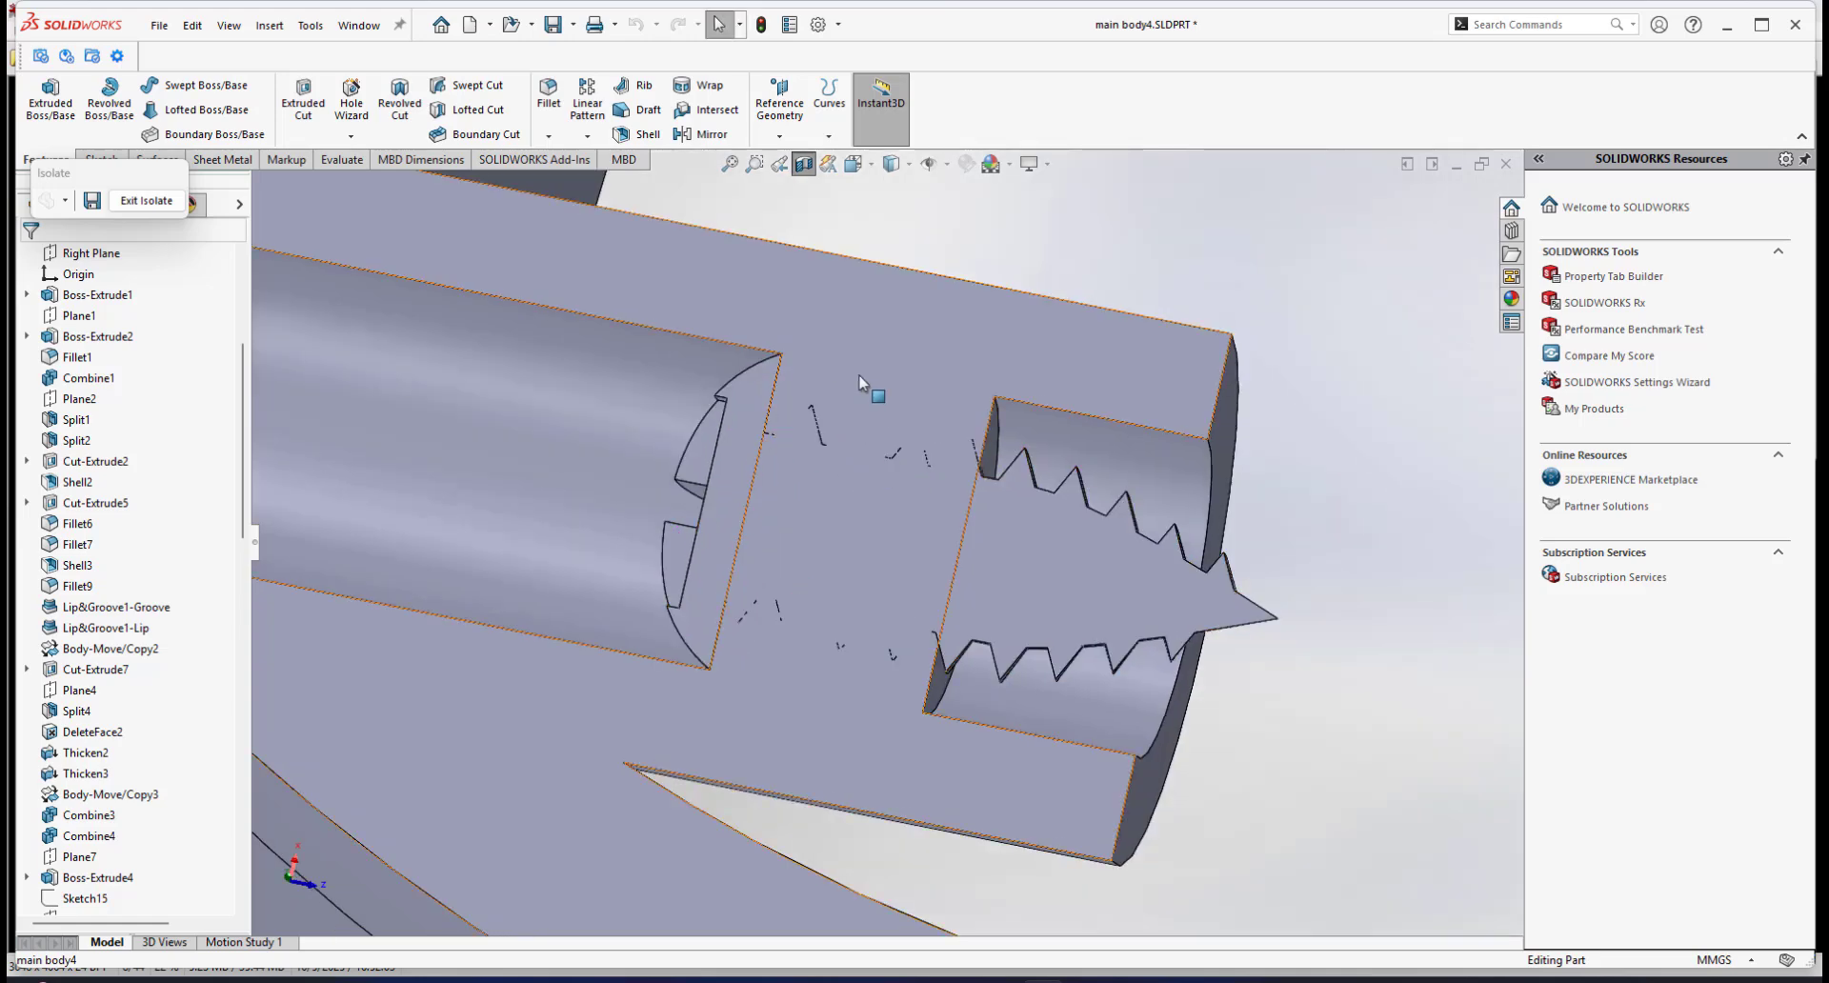
pyautogui.moveTo(870, 440); pyautogui.dragTo(812, 583, button='middle')
pyautogui.scroll(-2, 812, 583)
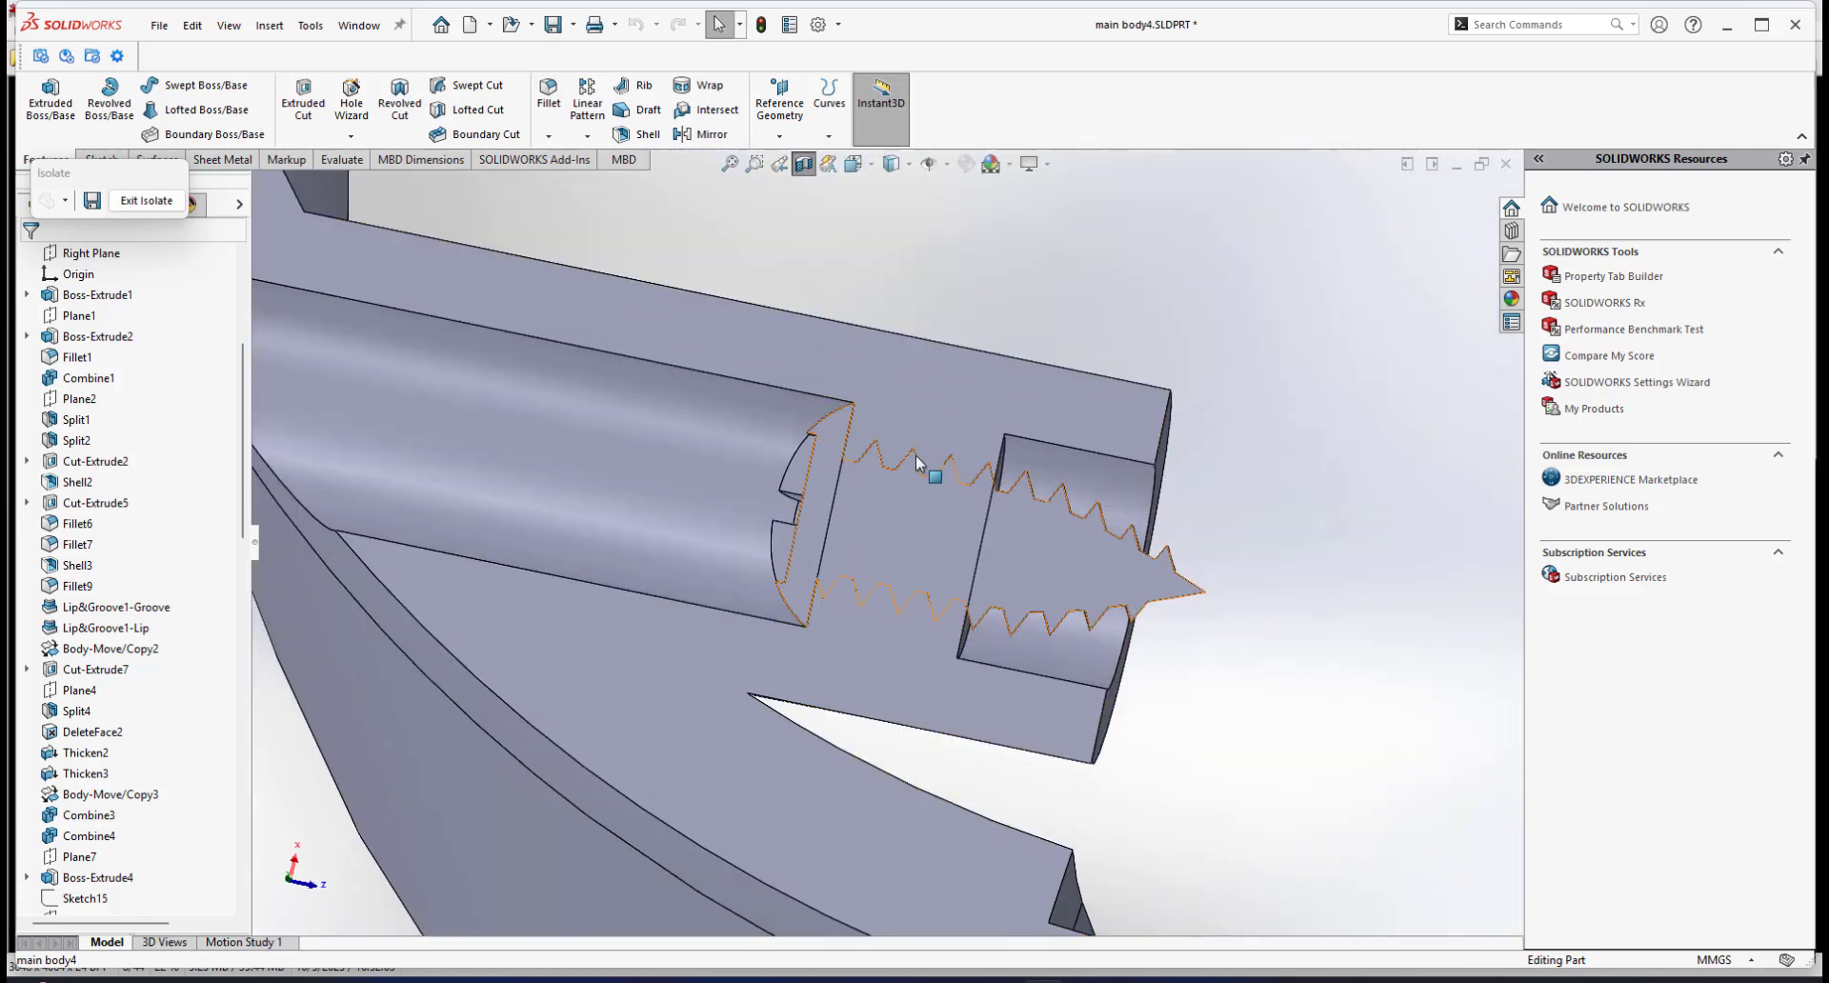
pyautogui.scroll(2, 883, 540)
pyautogui.scroll(-2, 905, 548)
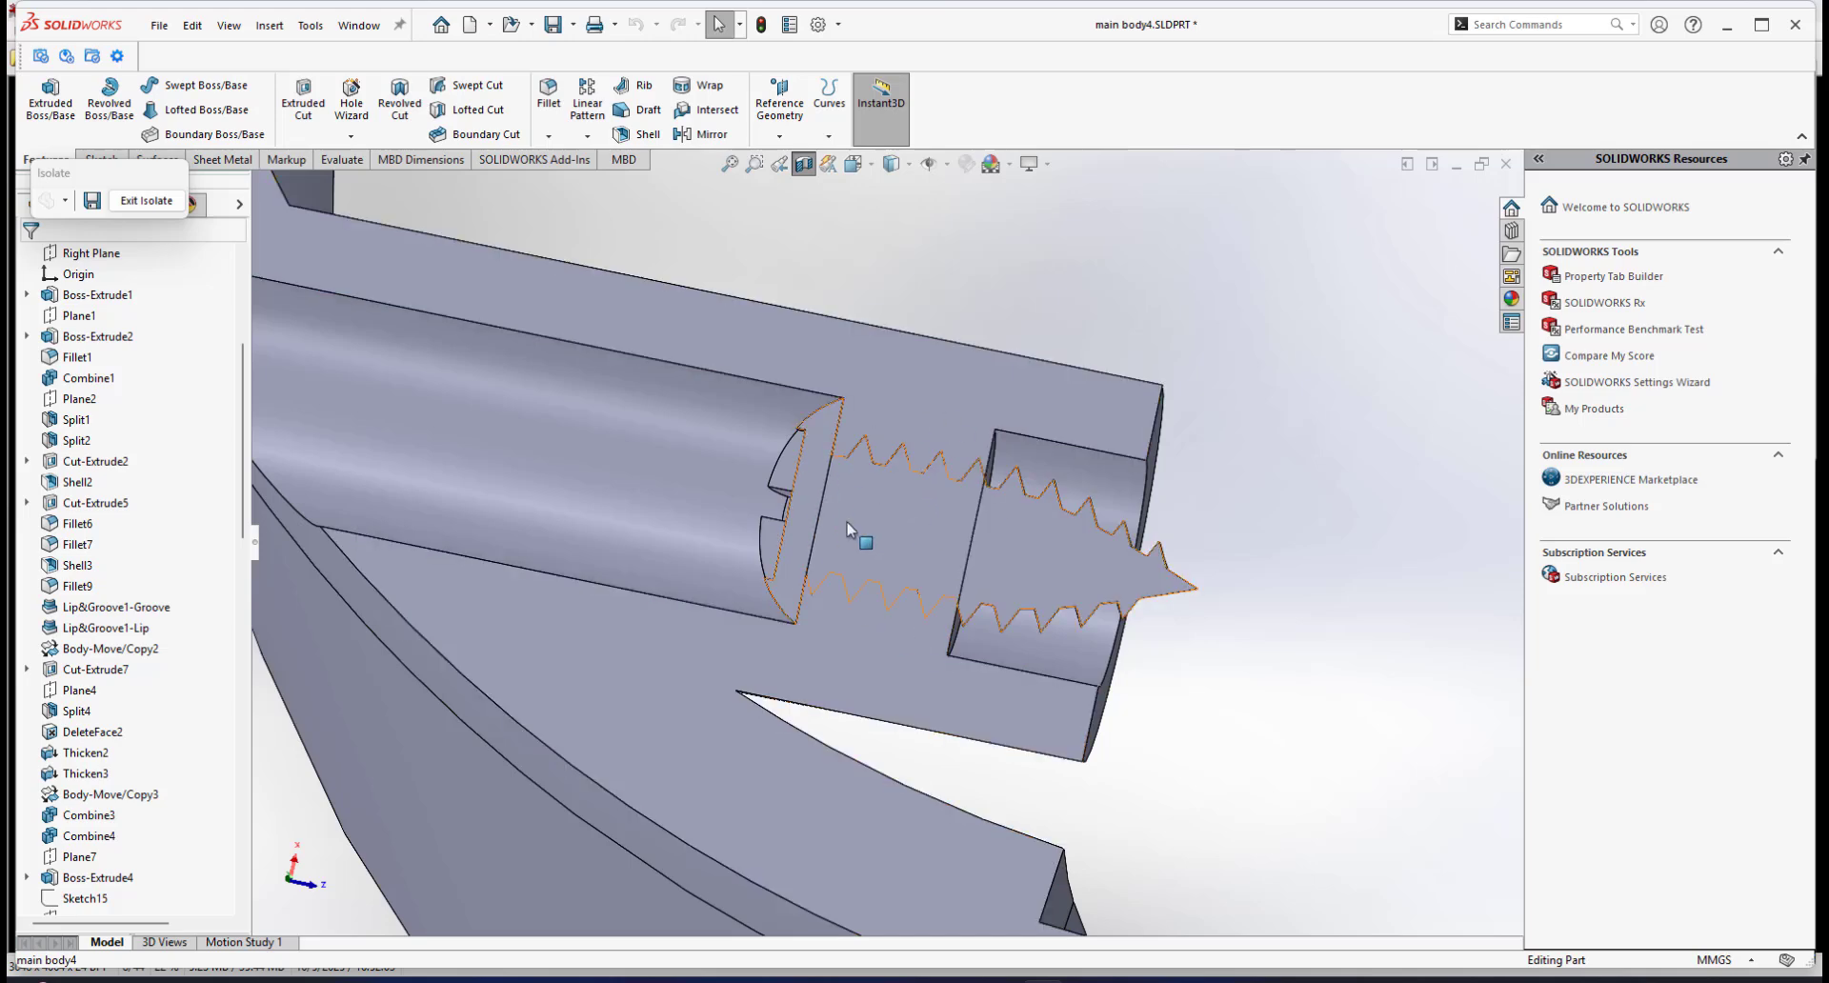
pyautogui.scroll(2, 779, 441)
pyautogui.scroll(3, 894, 484)
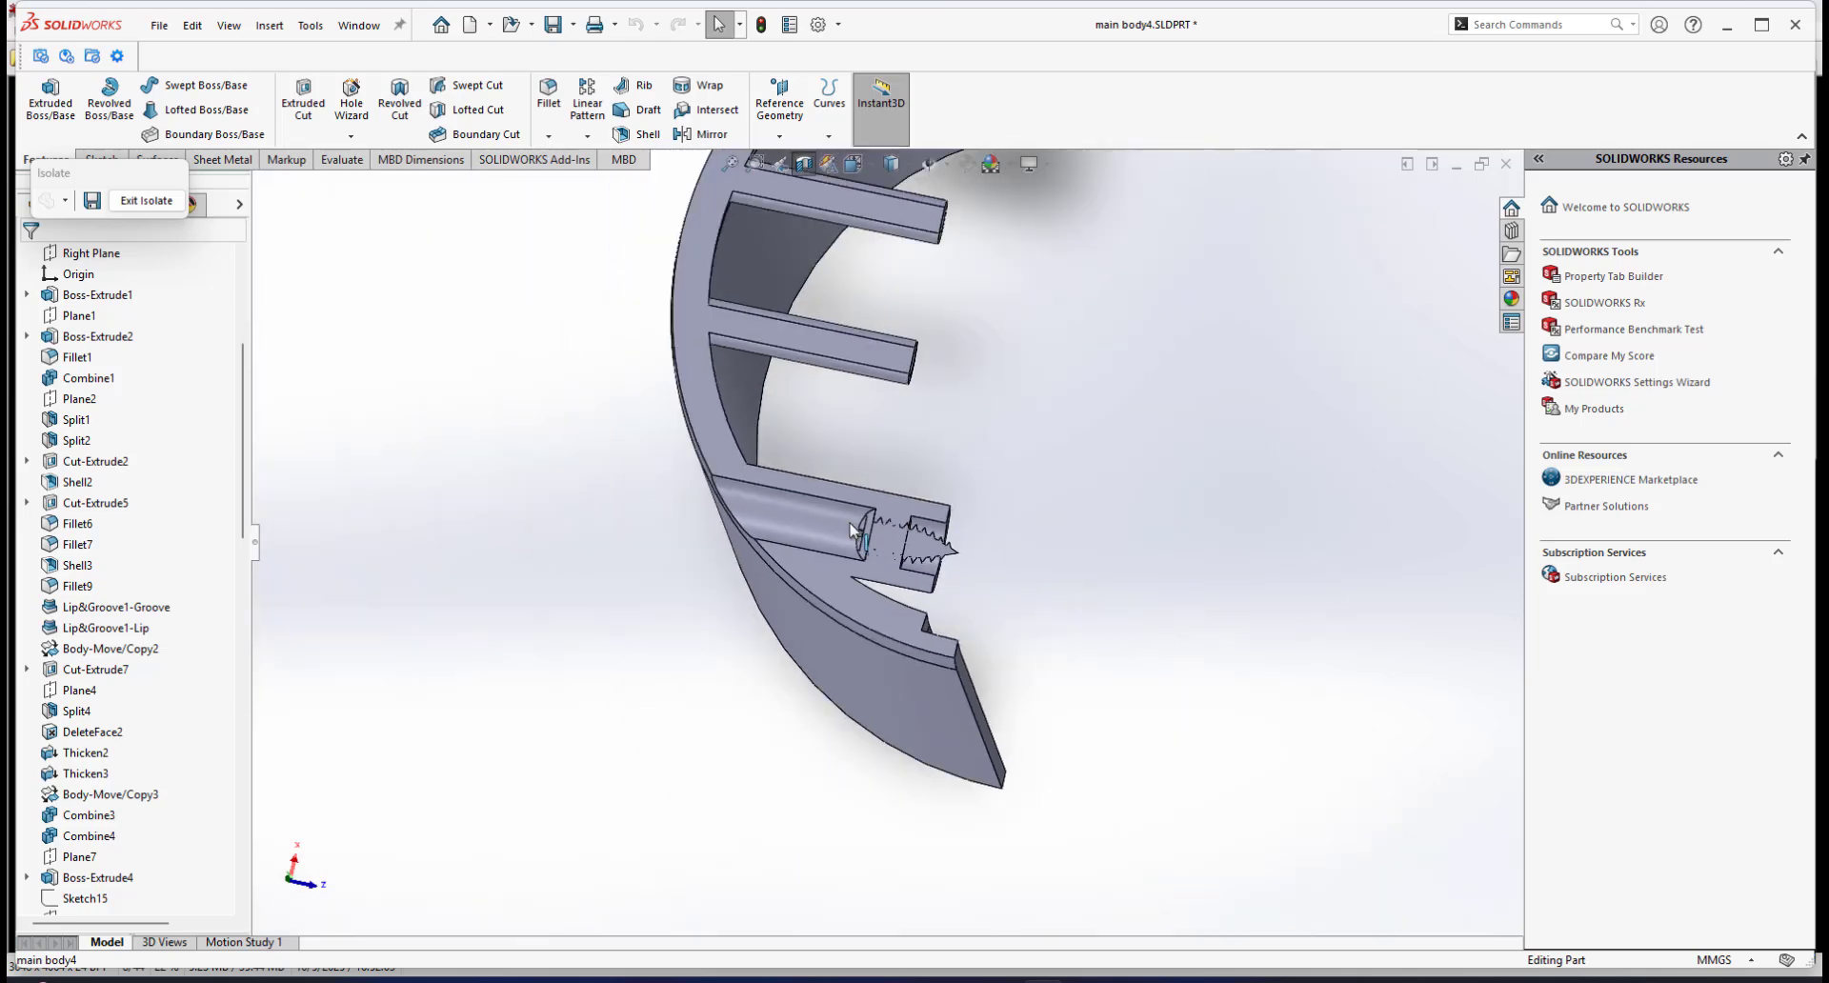
pyautogui.scroll(2, 1048, 372)
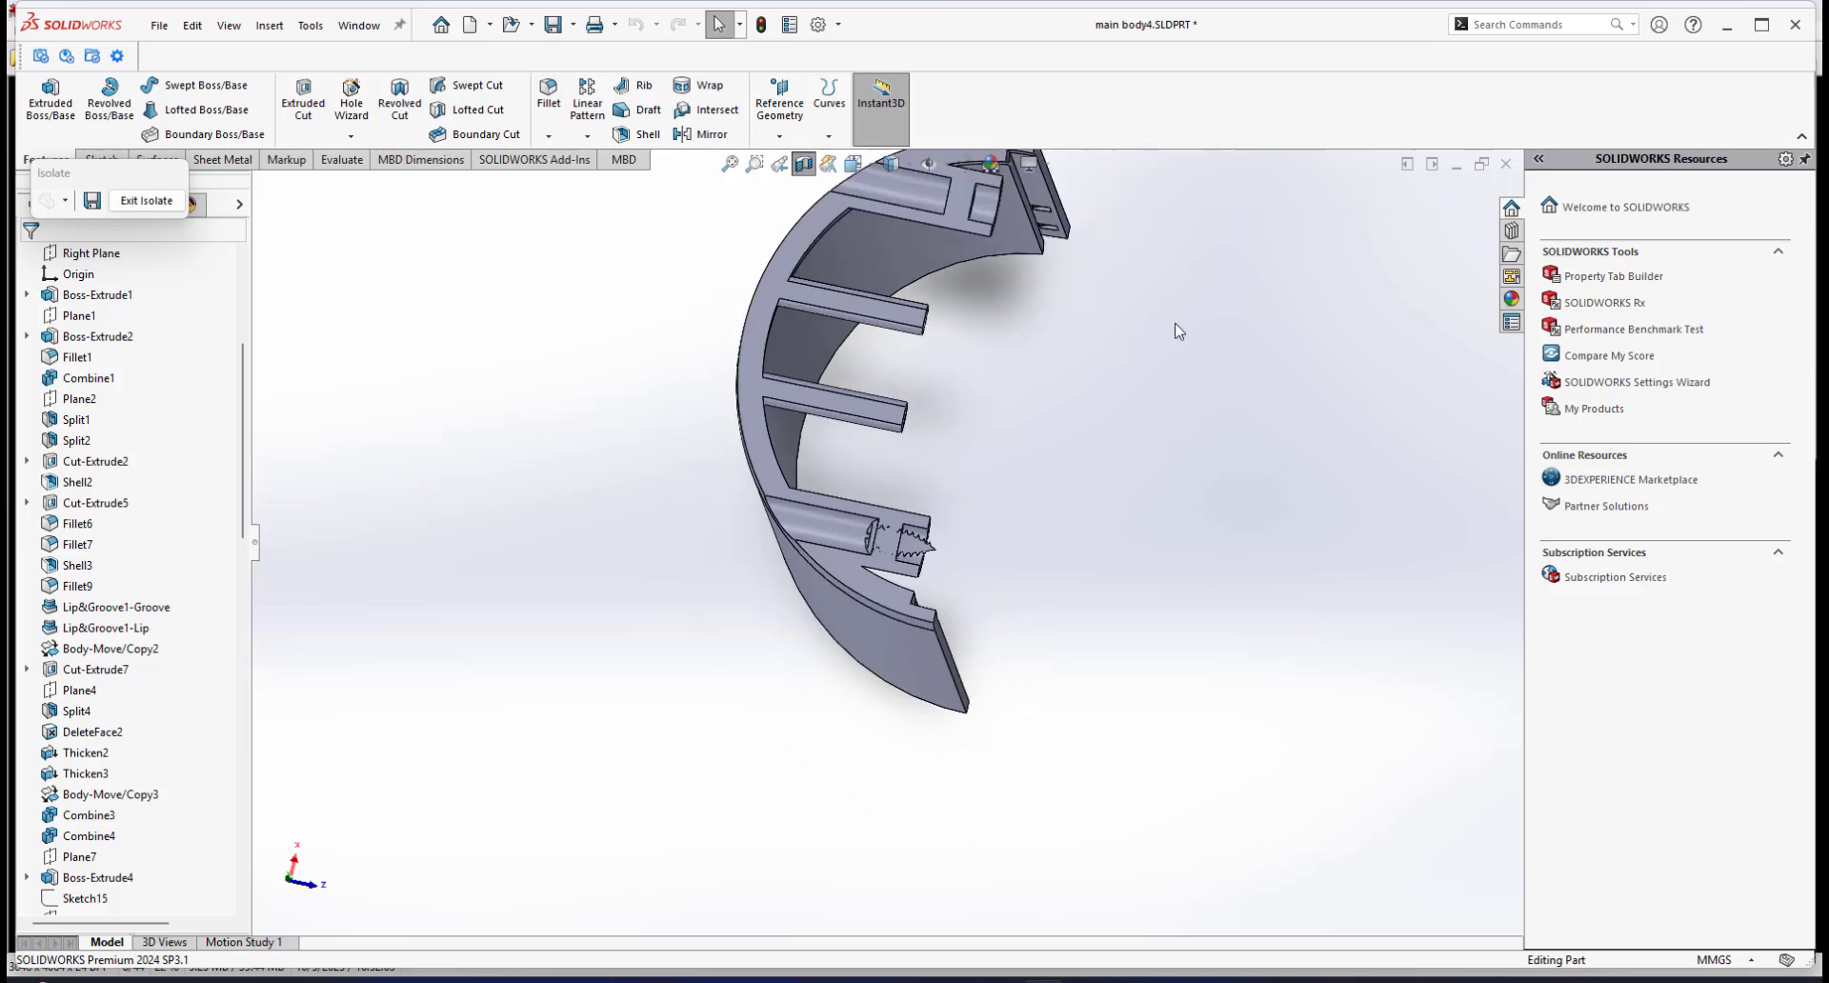
pyautogui.click(812, 168)
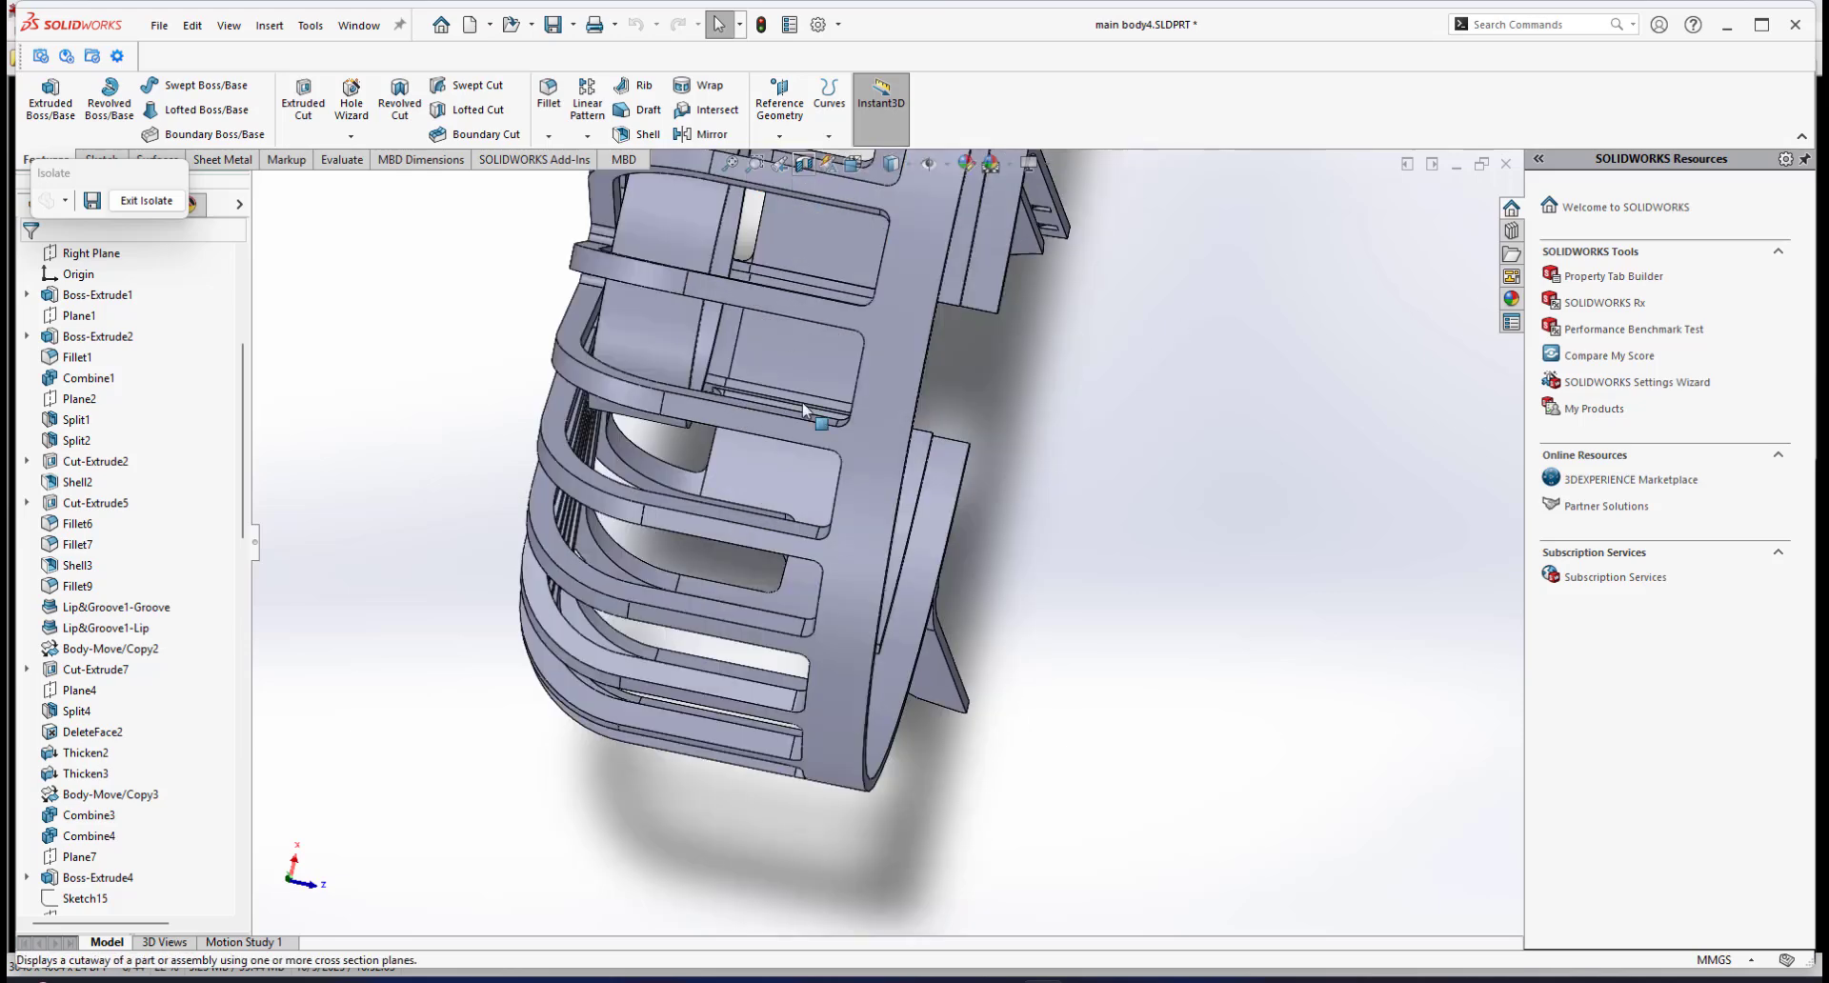
# Step: Inspect the two large screw bosses inside the handle, comparing the one holding the screw with the empty one
pyautogui.scroll(4, 871, 505)
pyautogui.moveTo(840, 443); pyautogui.dragTo(882, 658, button='middle')
pyautogui.scroll(-8, 869, 693)
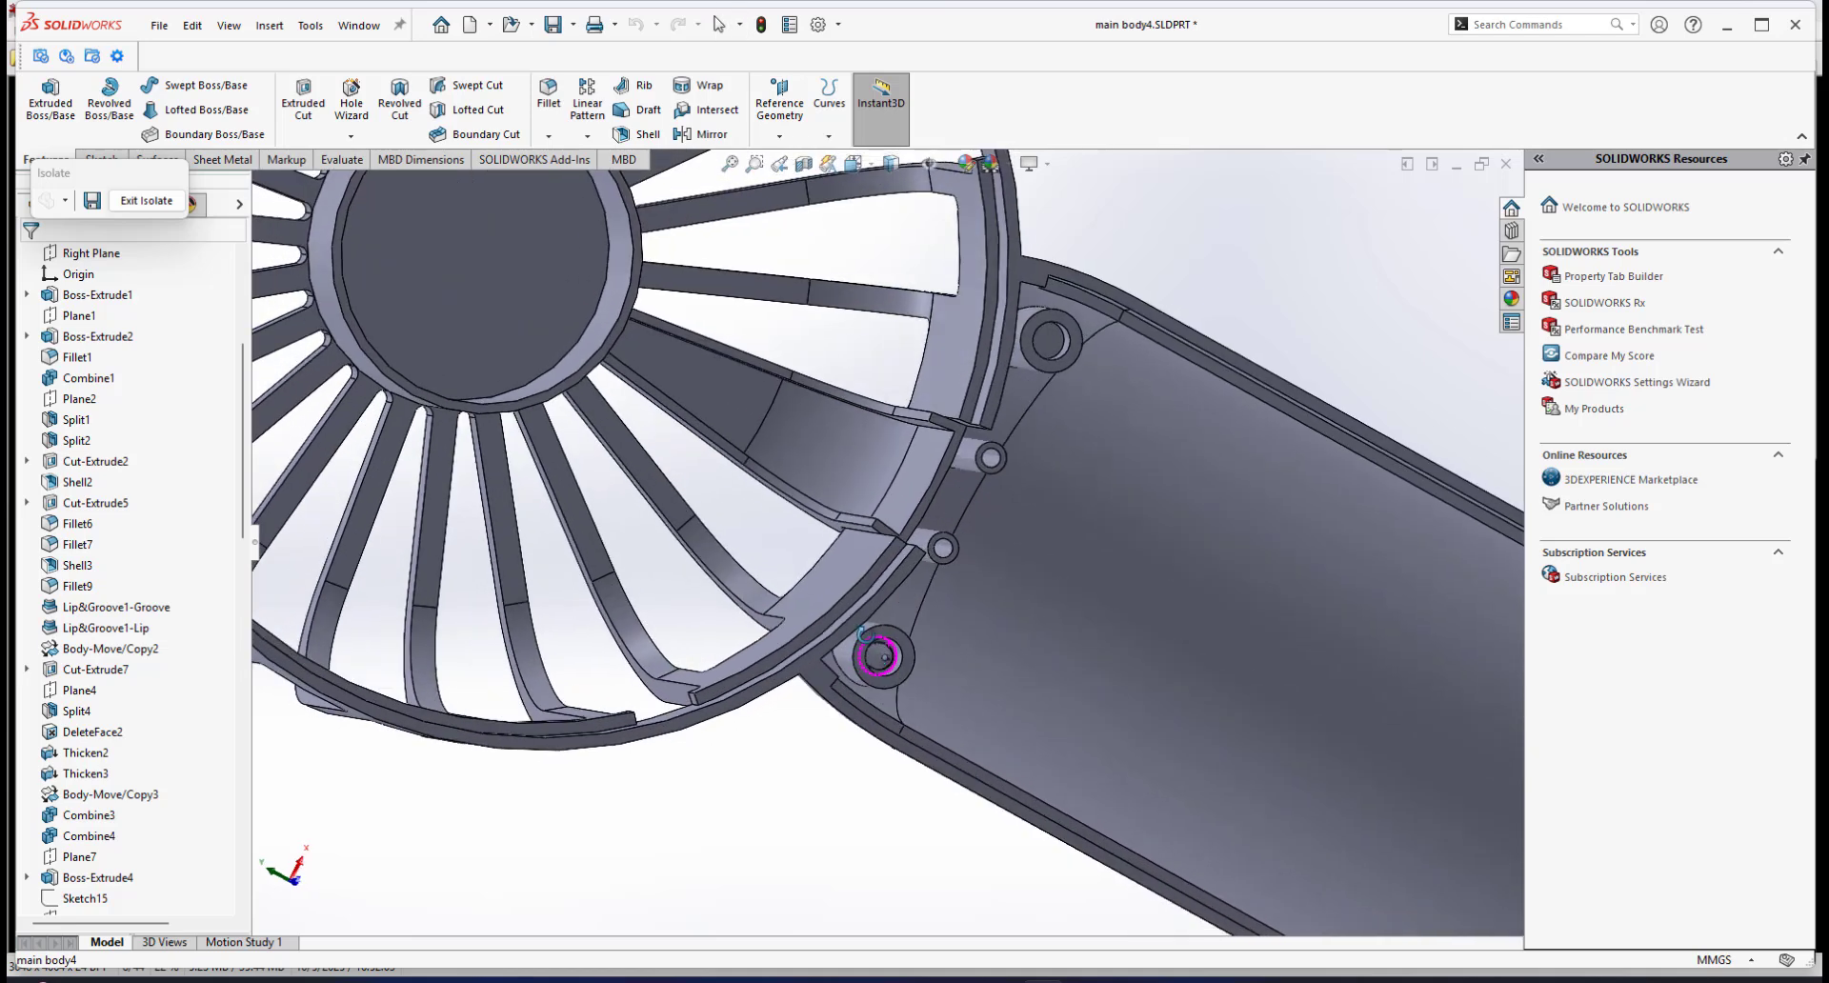
pyautogui.scroll(-2, 885, 659)
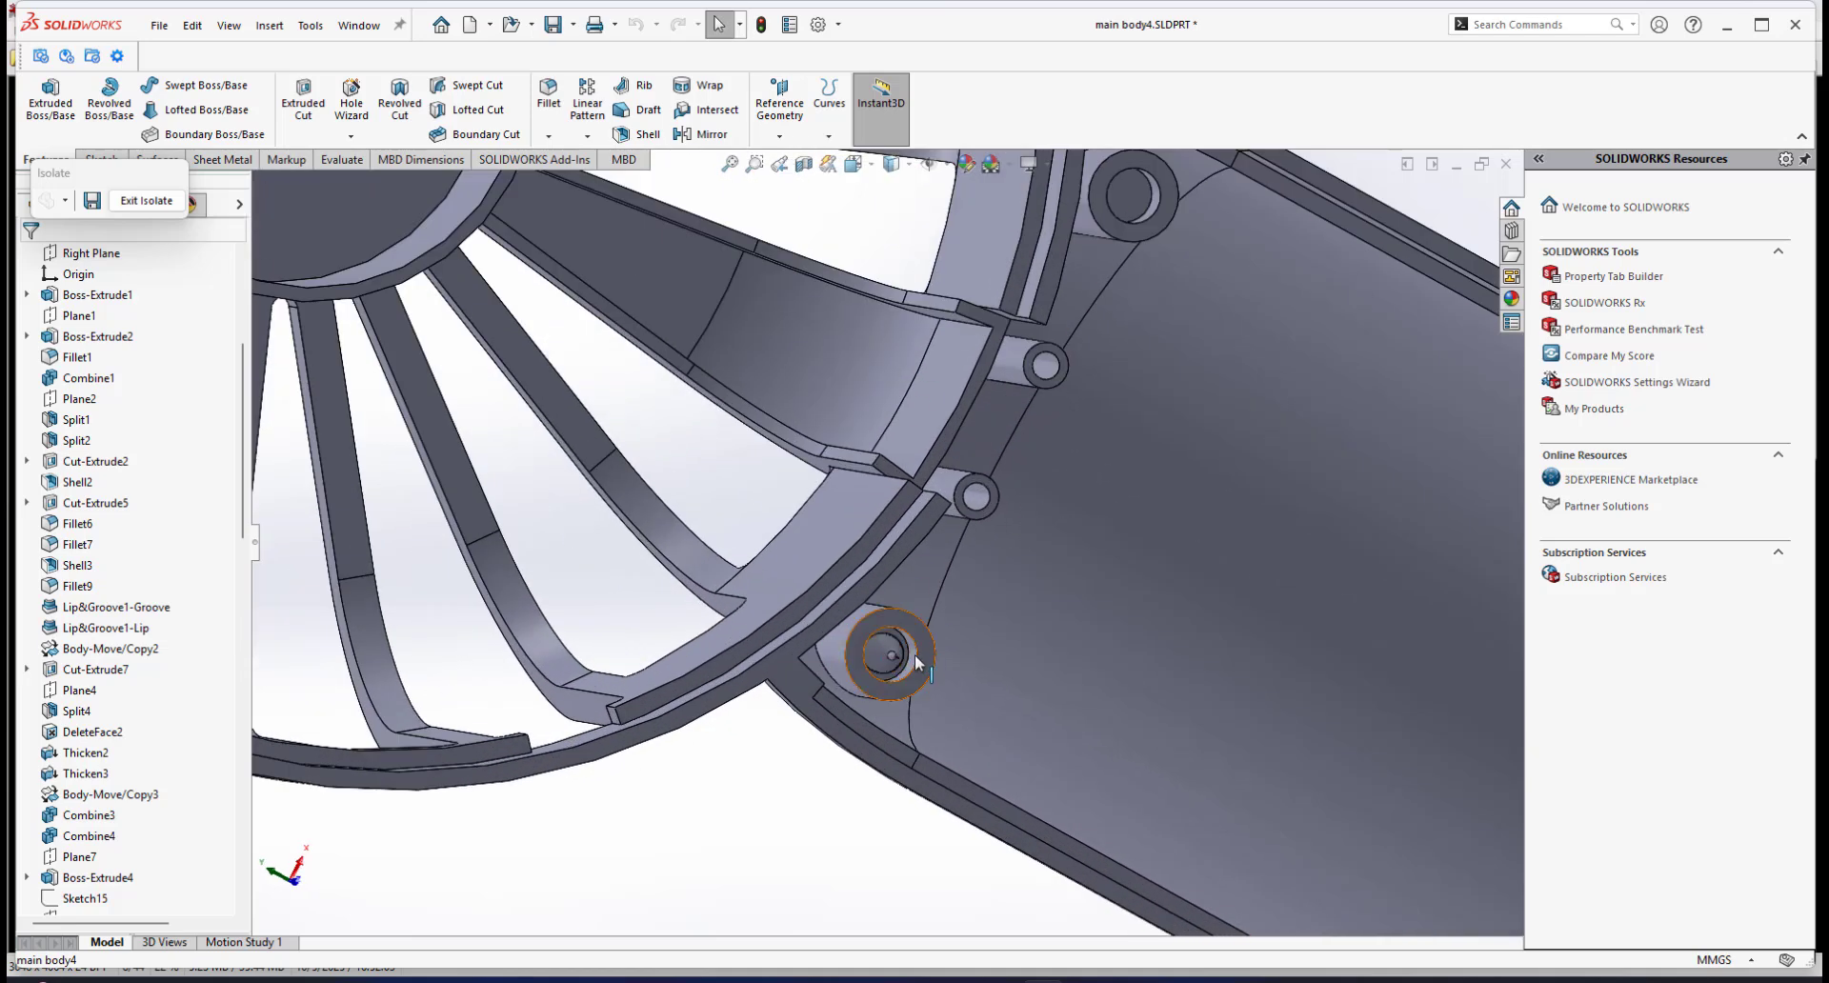
pyautogui.scroll(4, 975, 444)
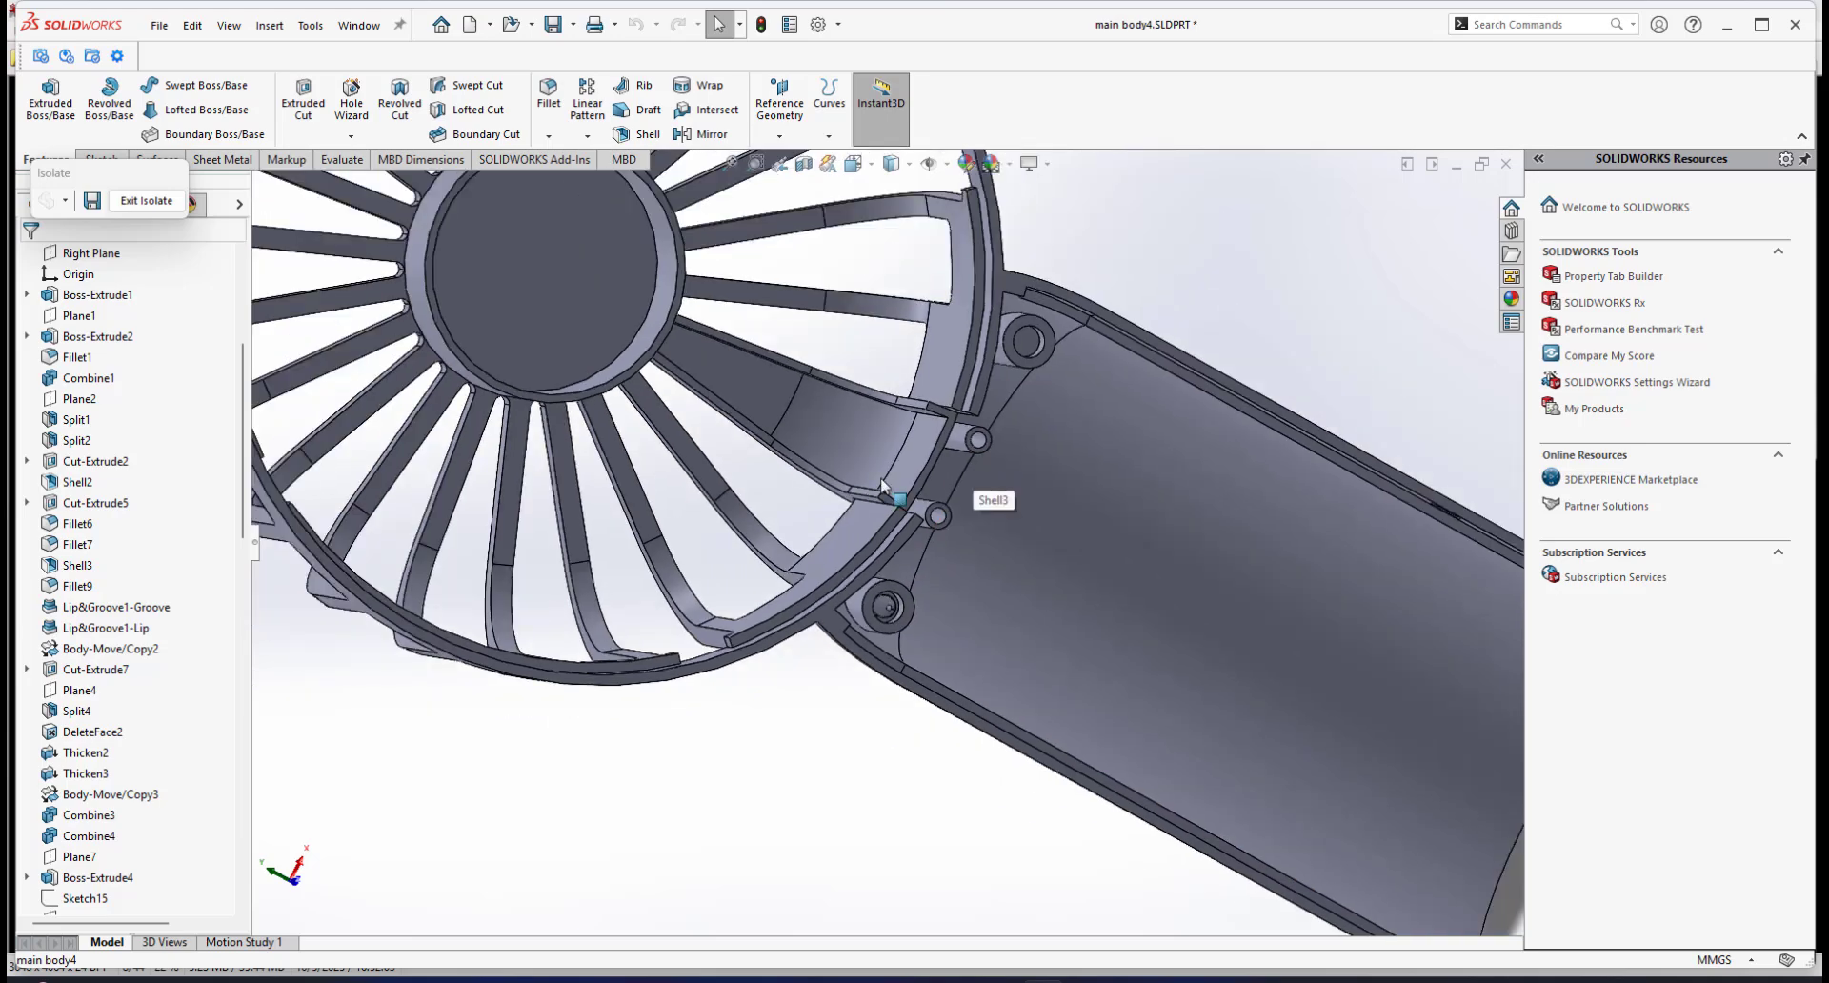
pyautogui.scroll(-3, 878, 478)
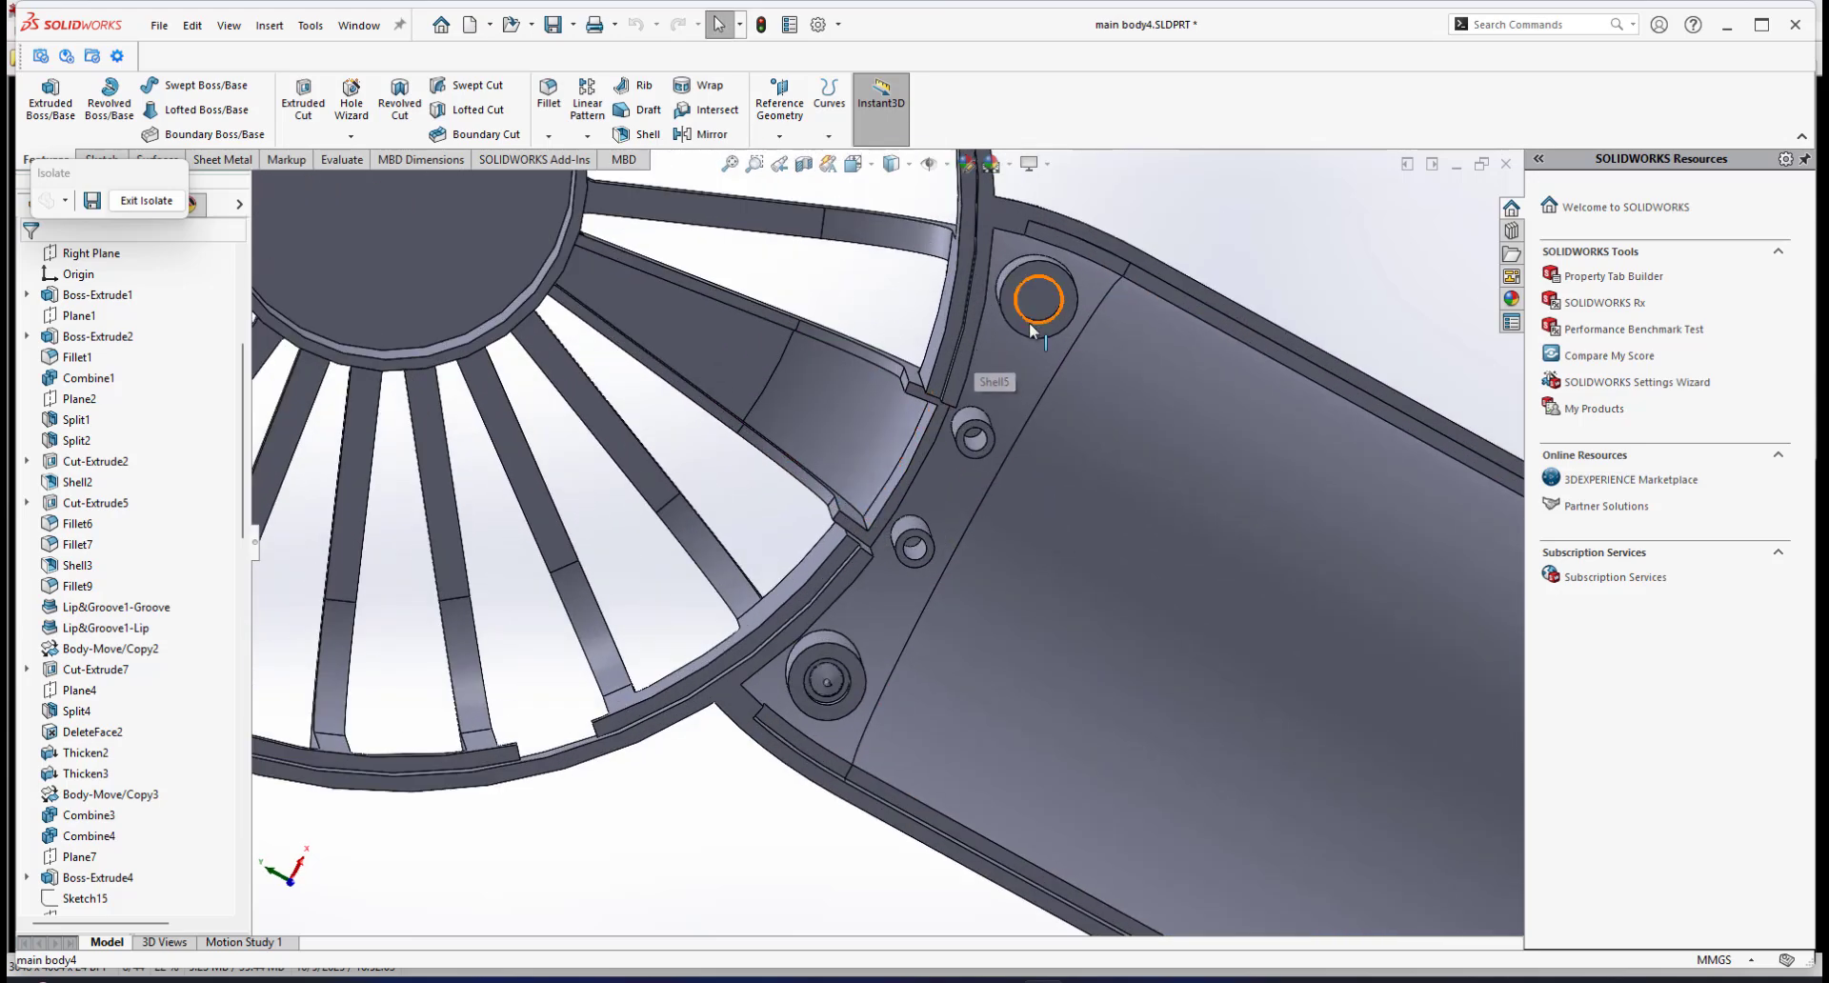
pyautogui.scroll(-3, 1034, 316)
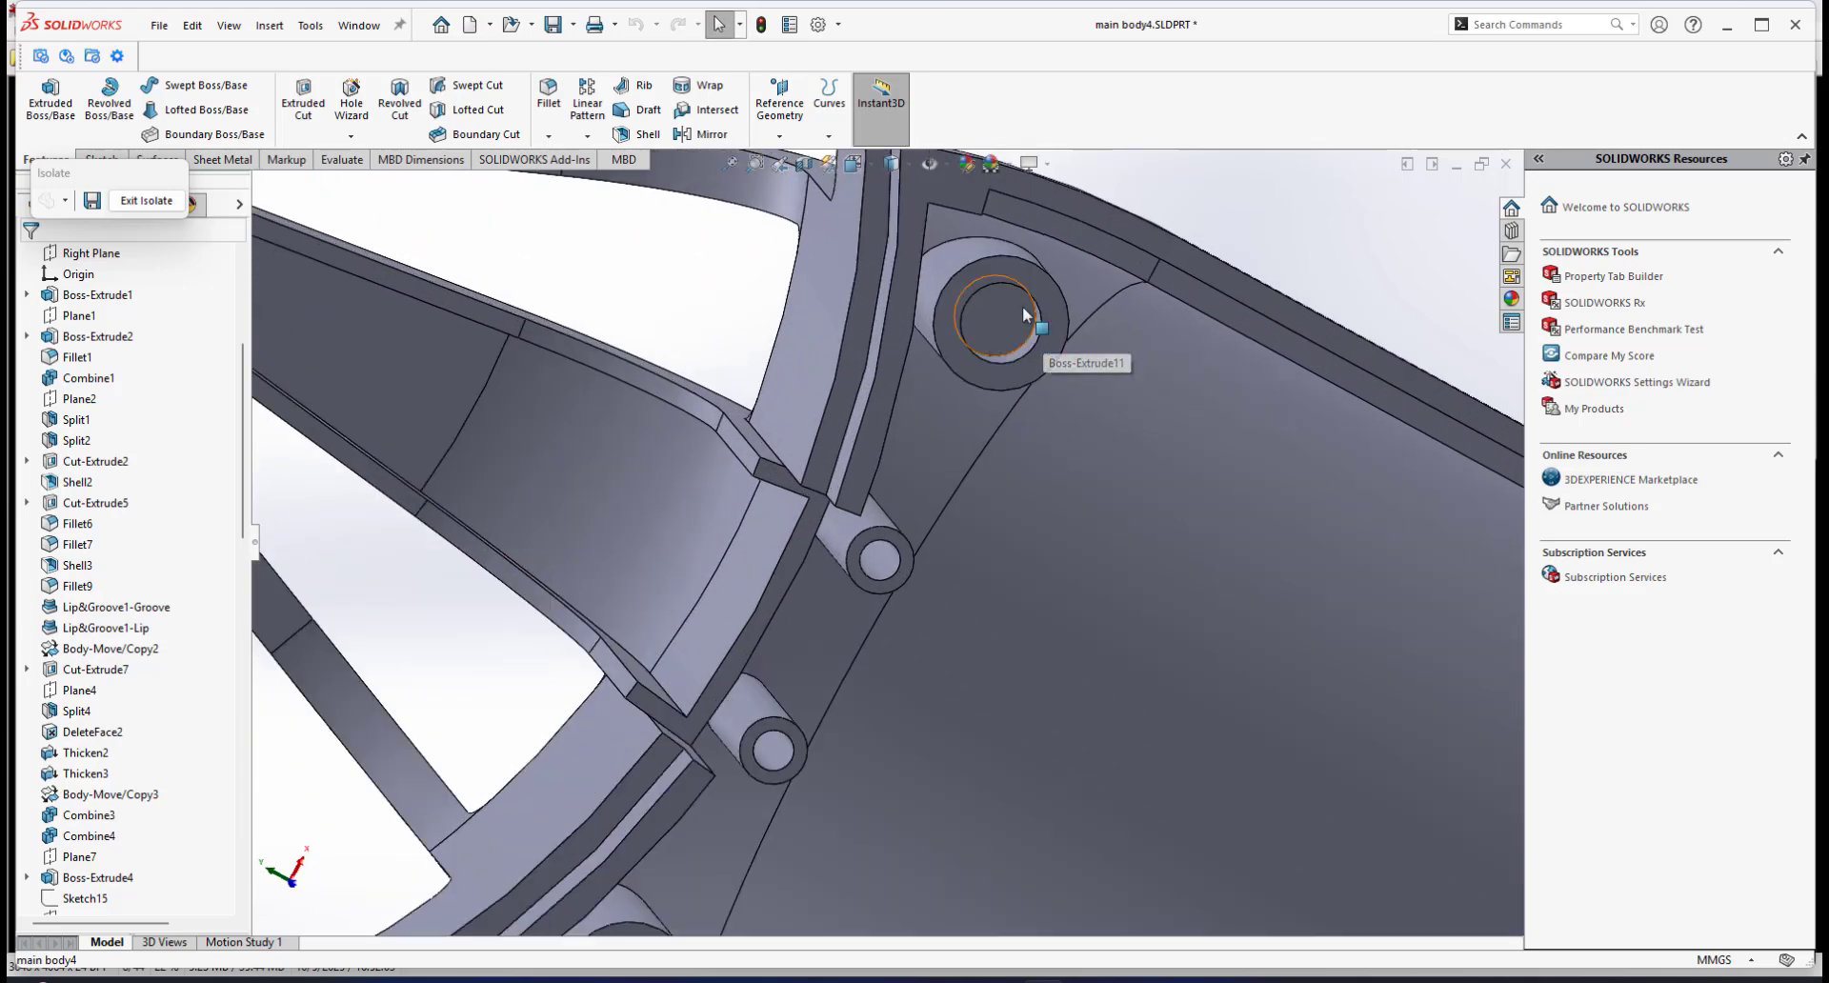
pyautogui.scroll(2, 989, 484)
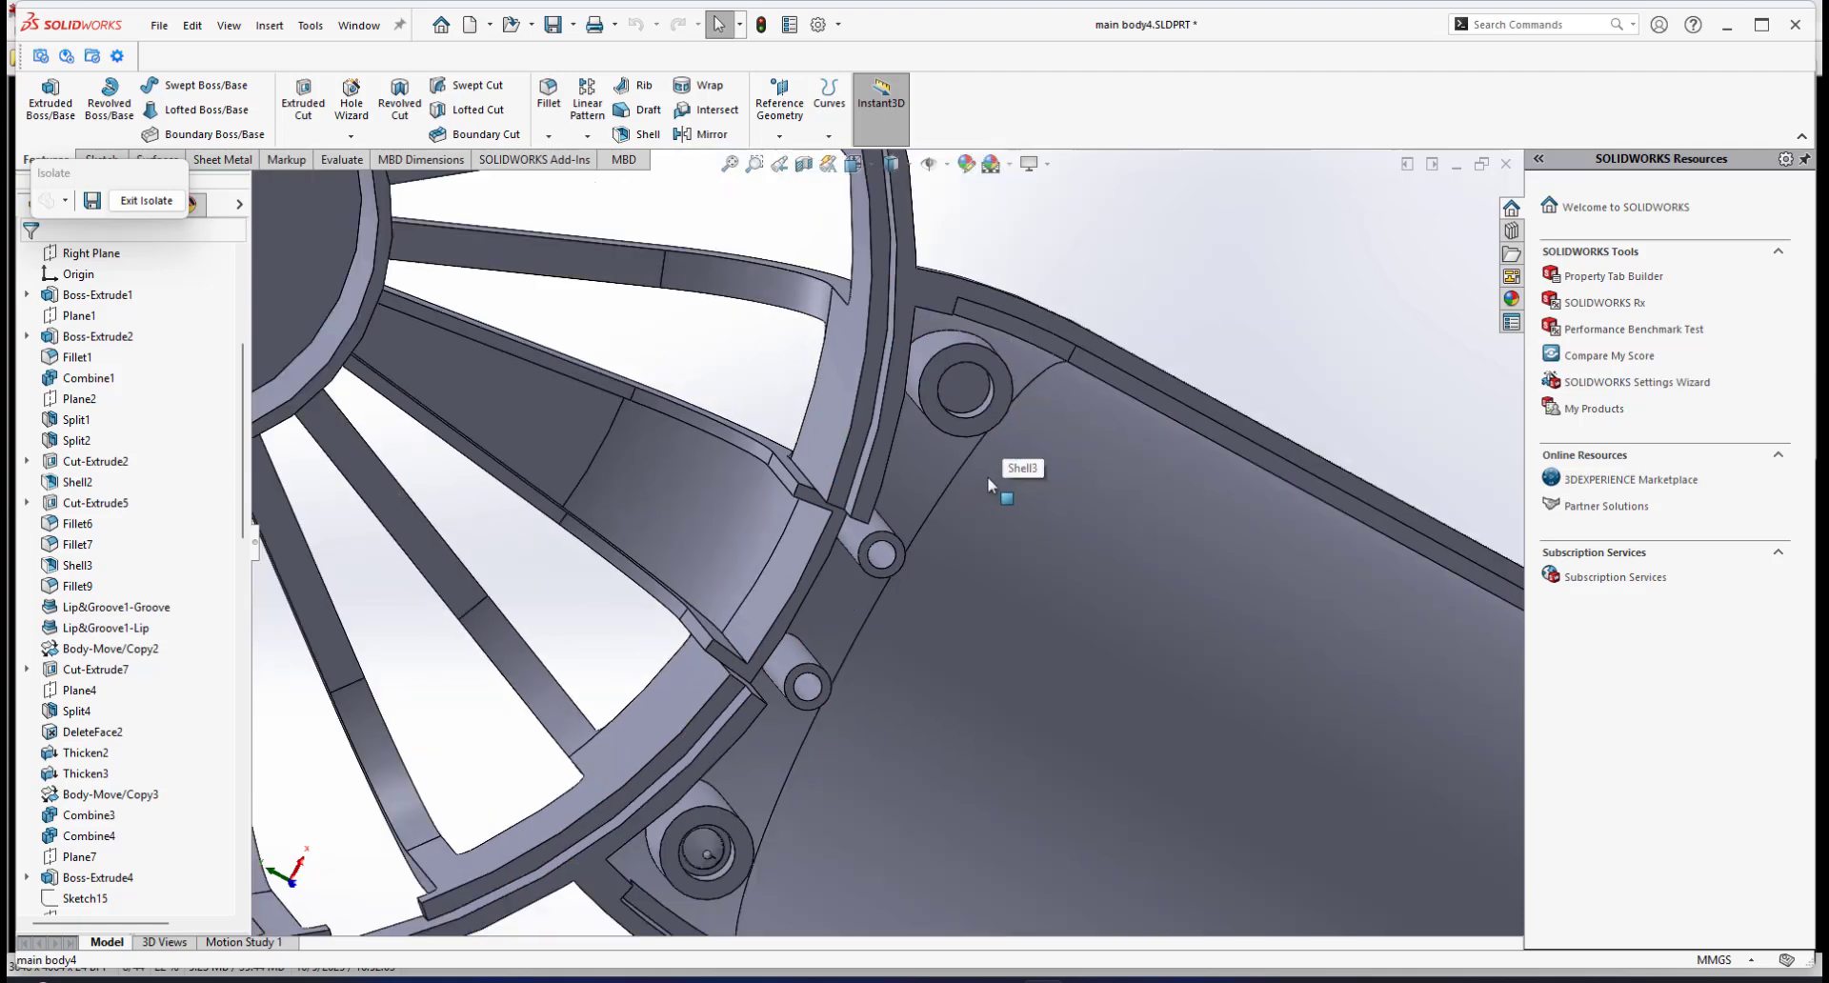
pyautogui.scroll(2, 871, 562)
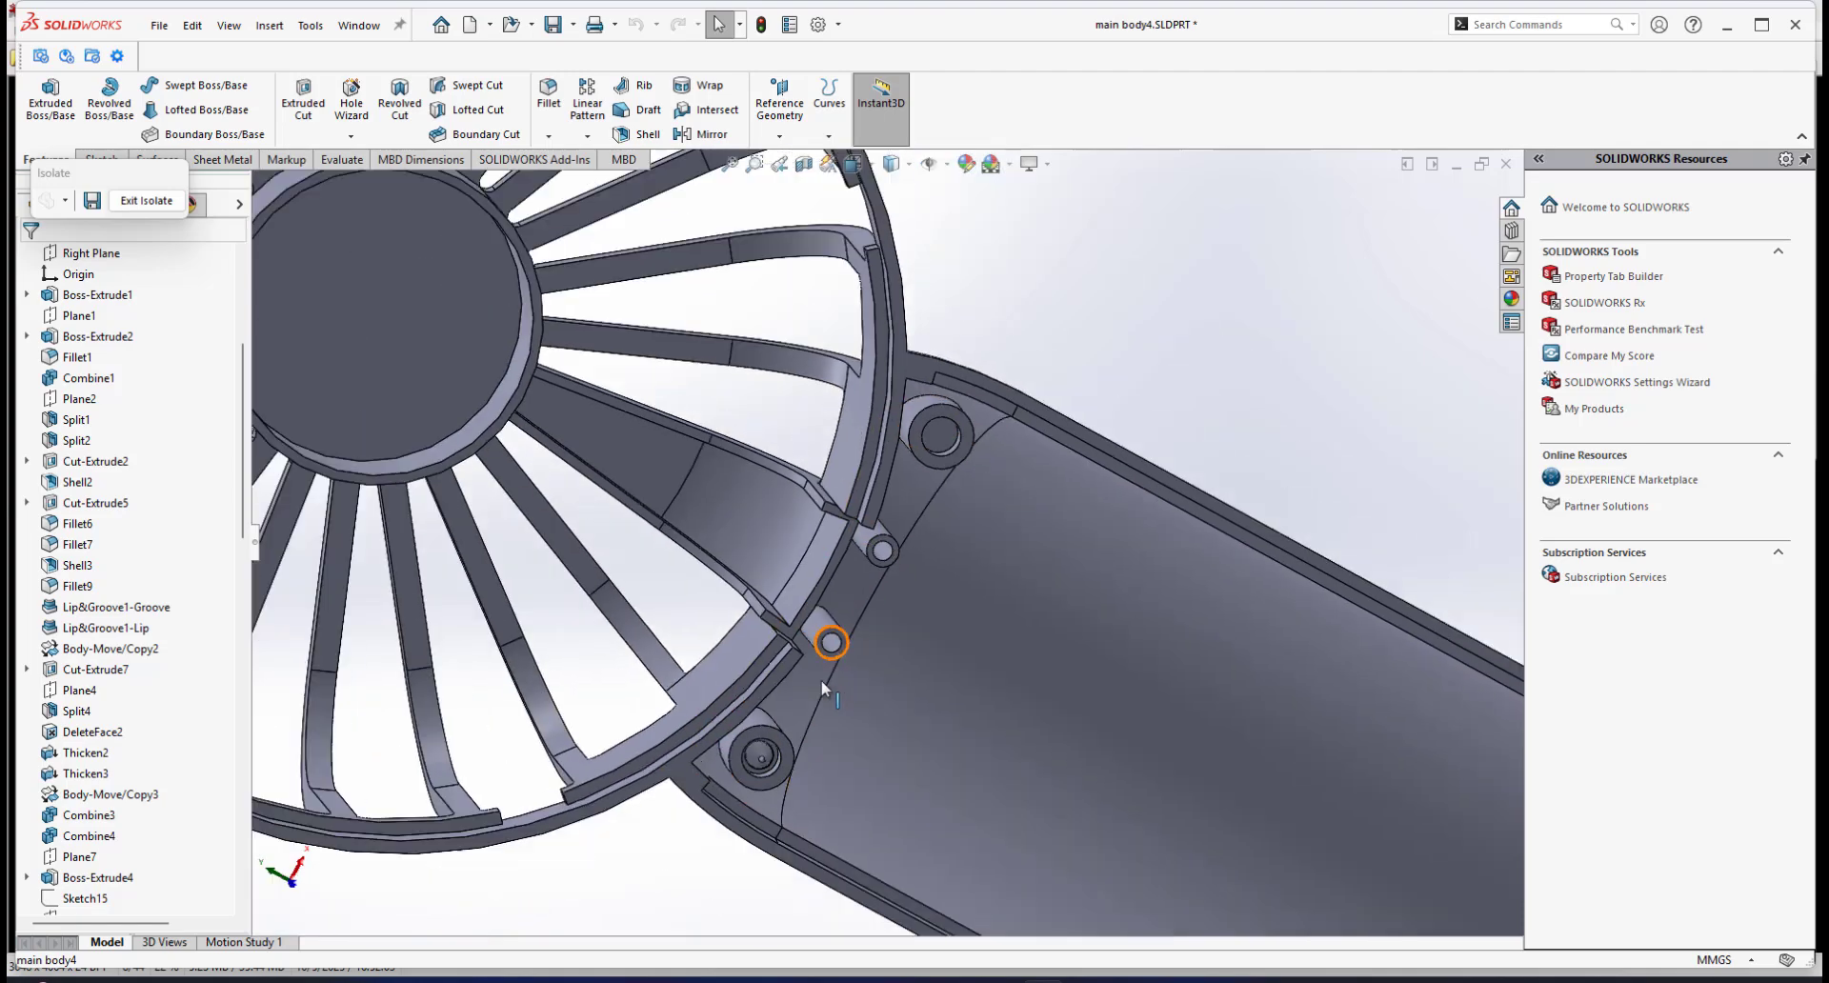
# Step: Insert another copy of the screw part into the model, placing it in empty space beside the fan grille
pyautogui.scroll(3, 824, 686)
pyautogui.moveTo(824, 686); pyautogui.dragTo(981, 491, button='middle')
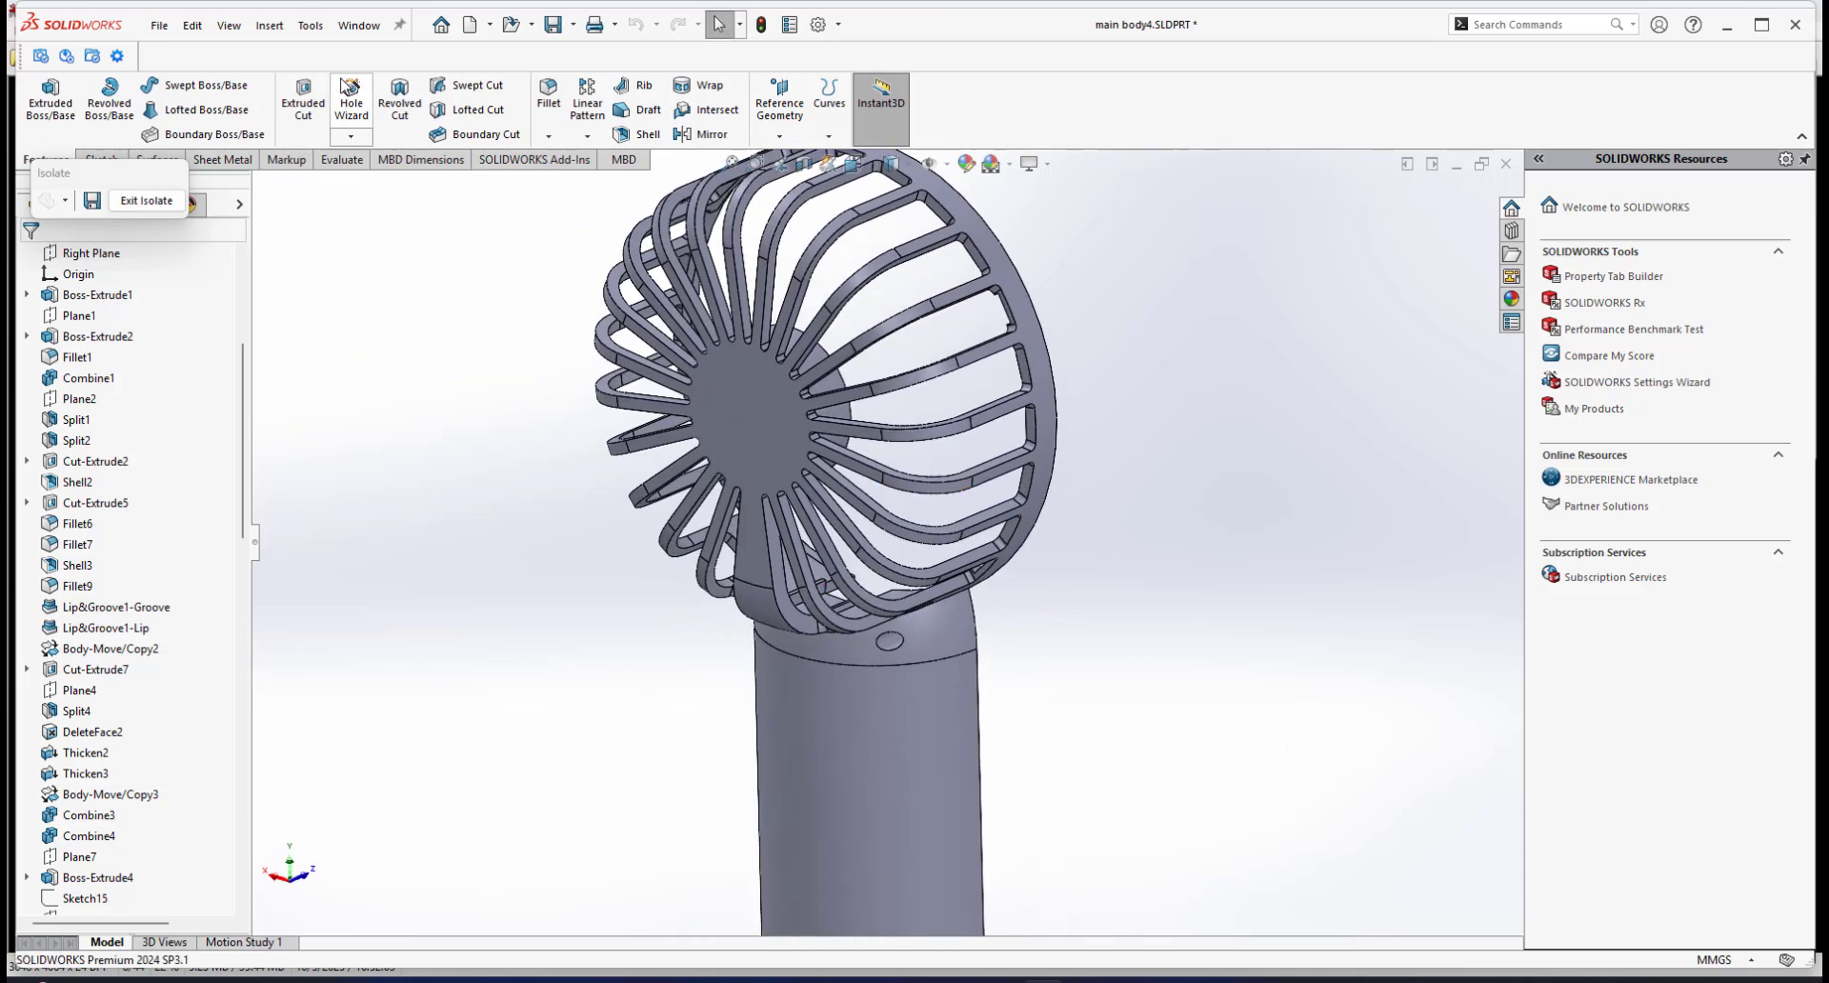
pyautogui.click(271, 25)
pyautogui.click(306, 497)
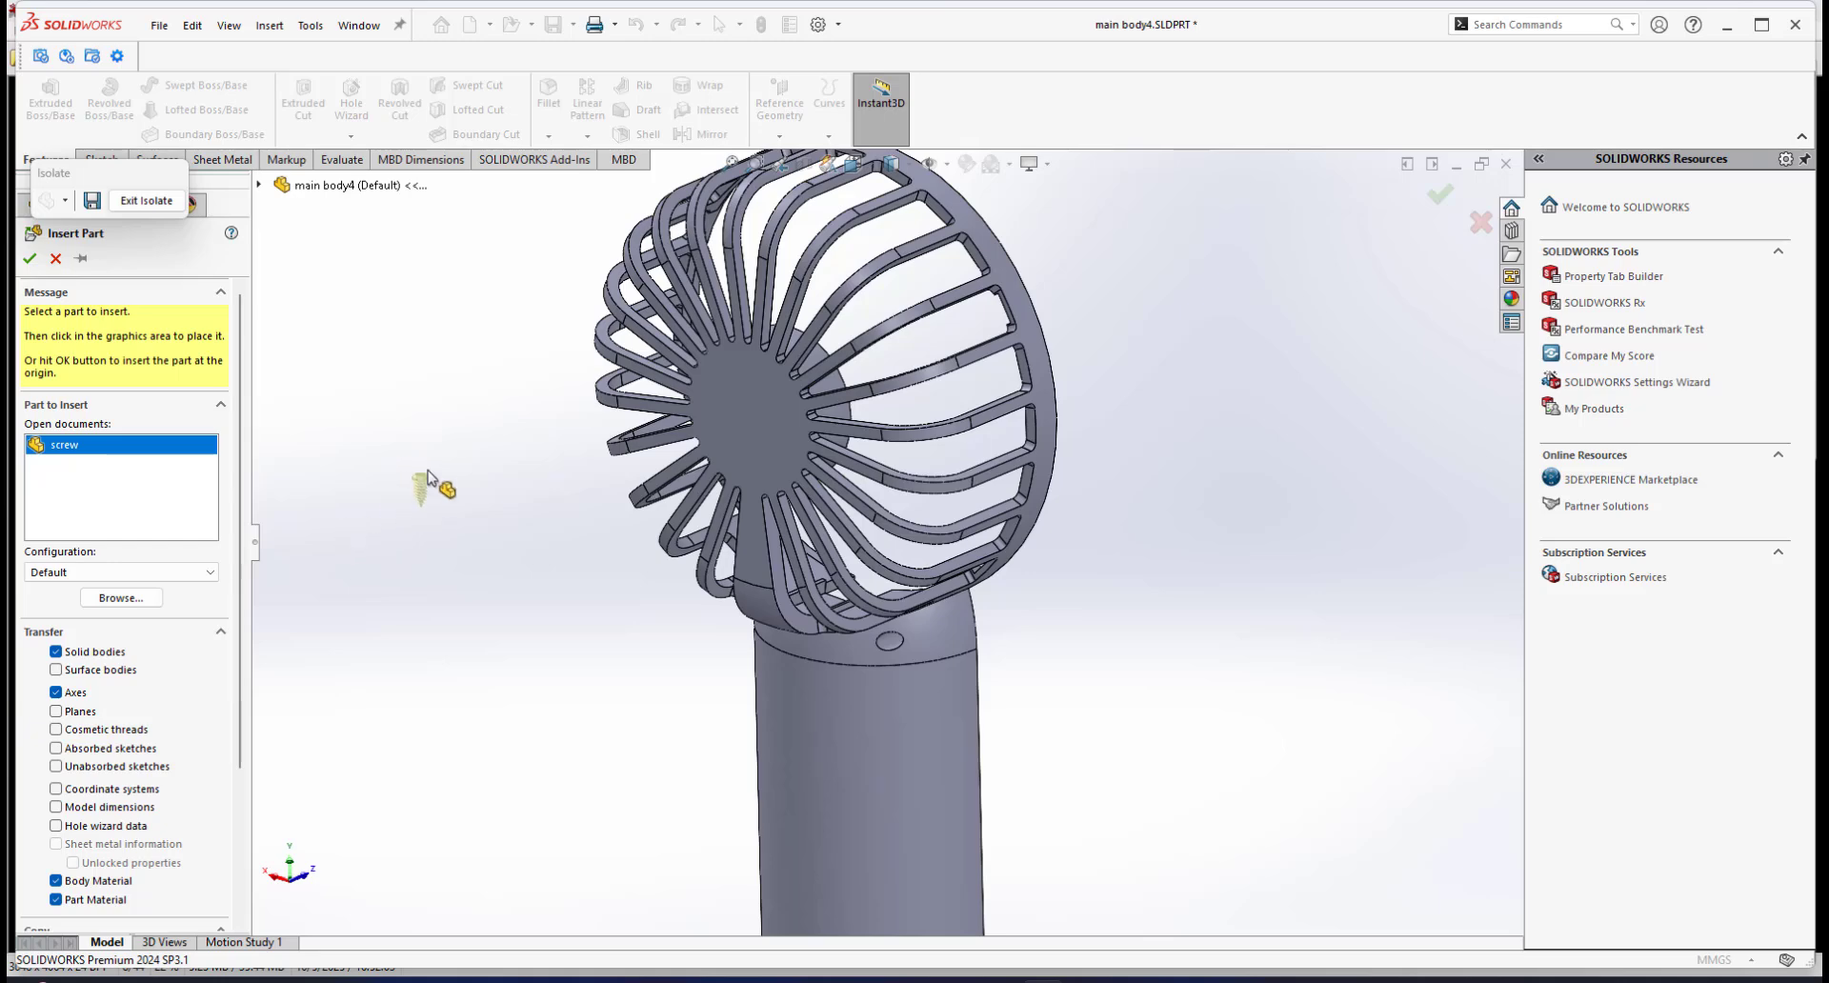
pyautogui.click(448, 505)
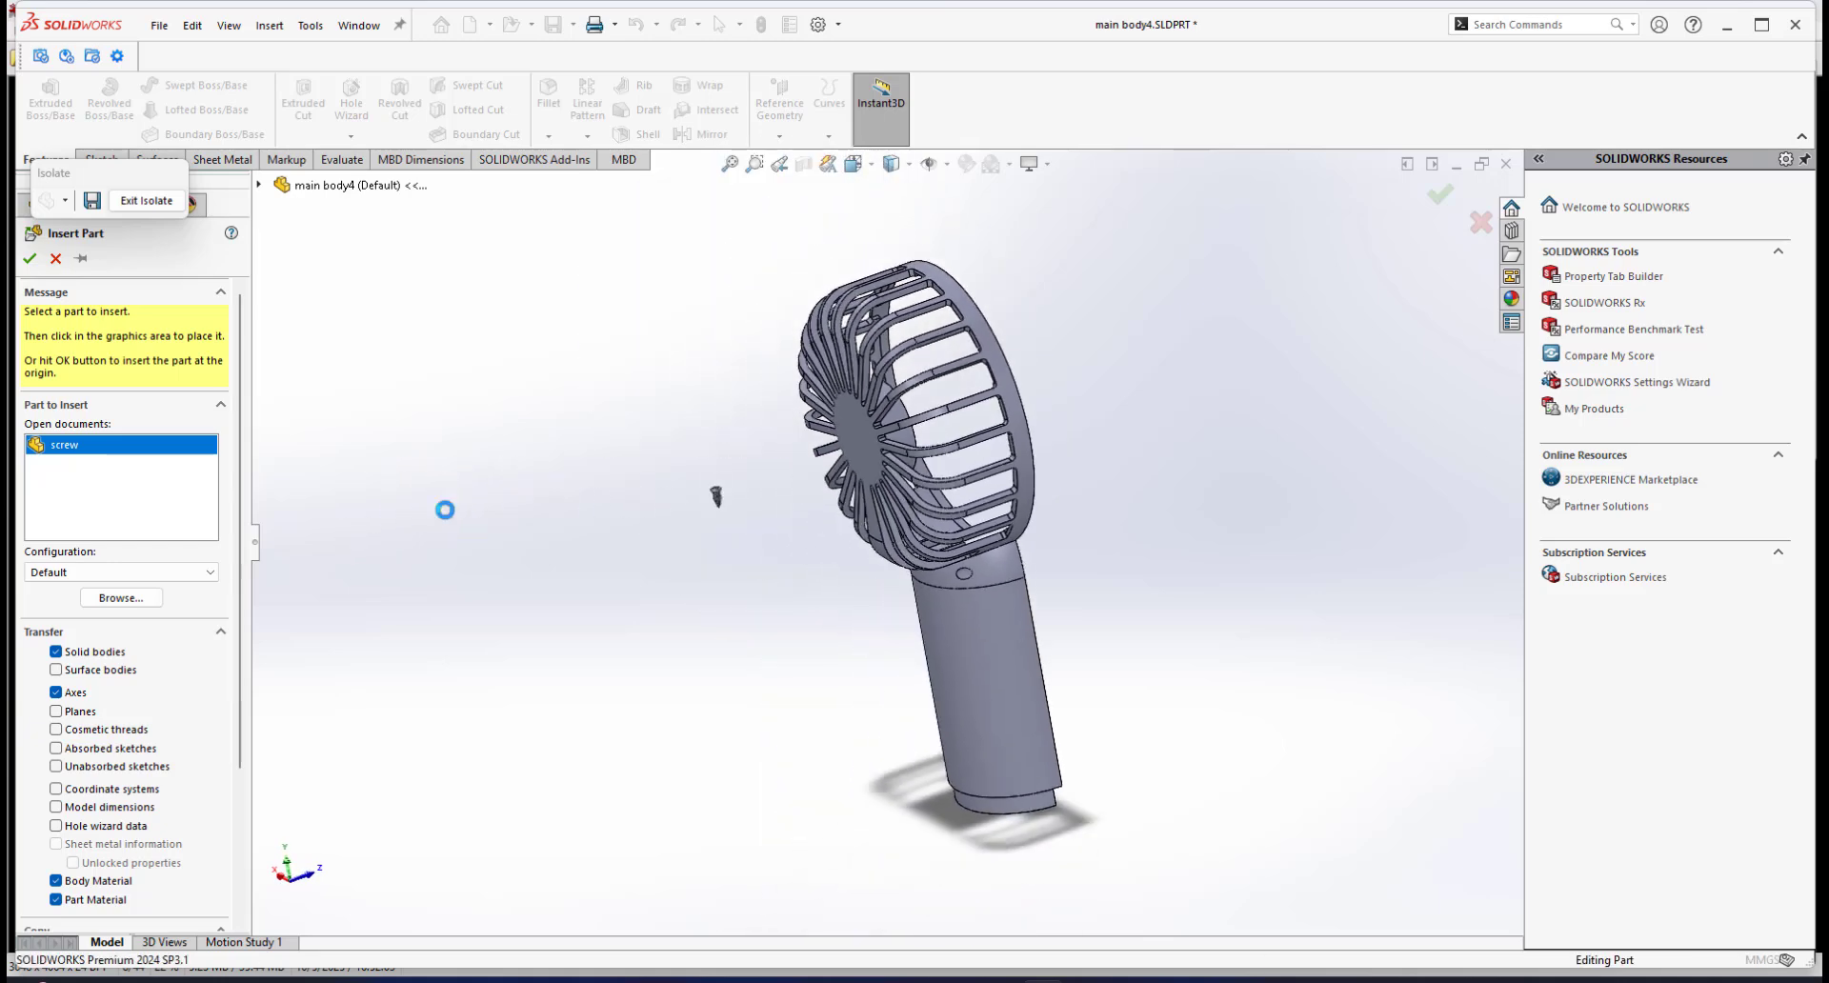
# Step: Use Move/Copy Body on the new screw and set up a concentric mate between its round face and the handle's empty screw hole
pyautogui.click(263, 23)
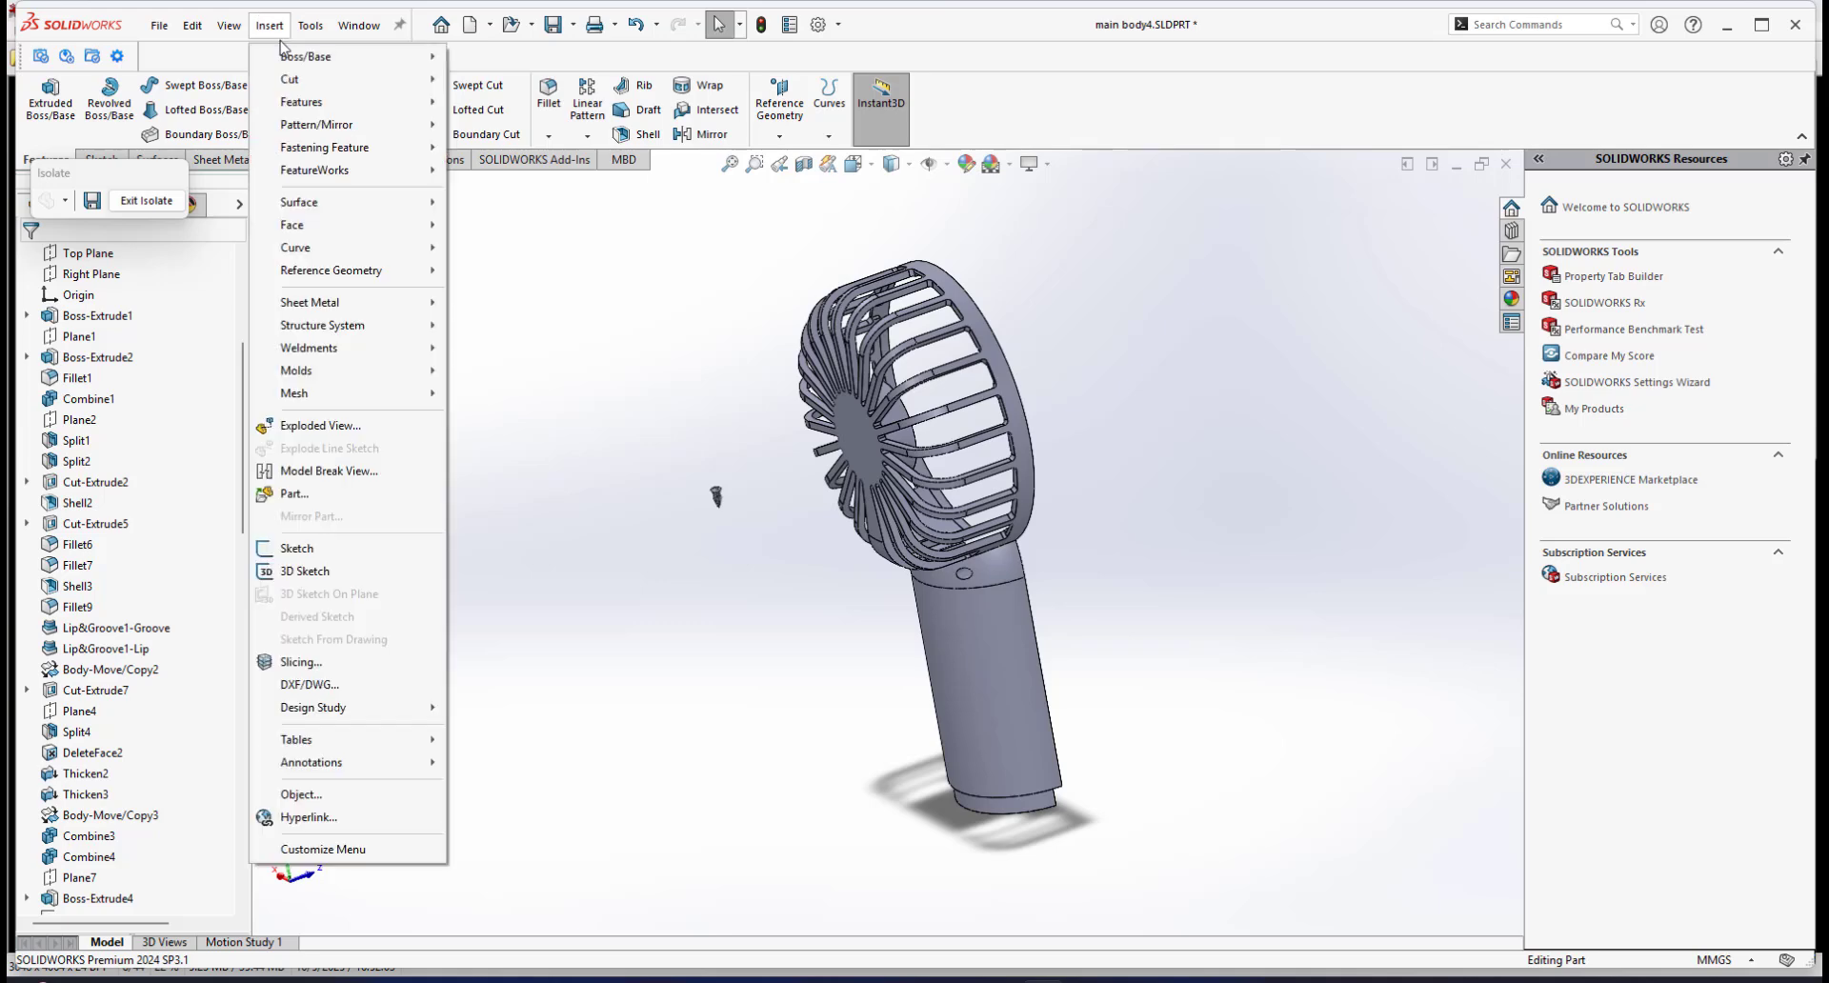
pyautogui.moveTo(315, 102)
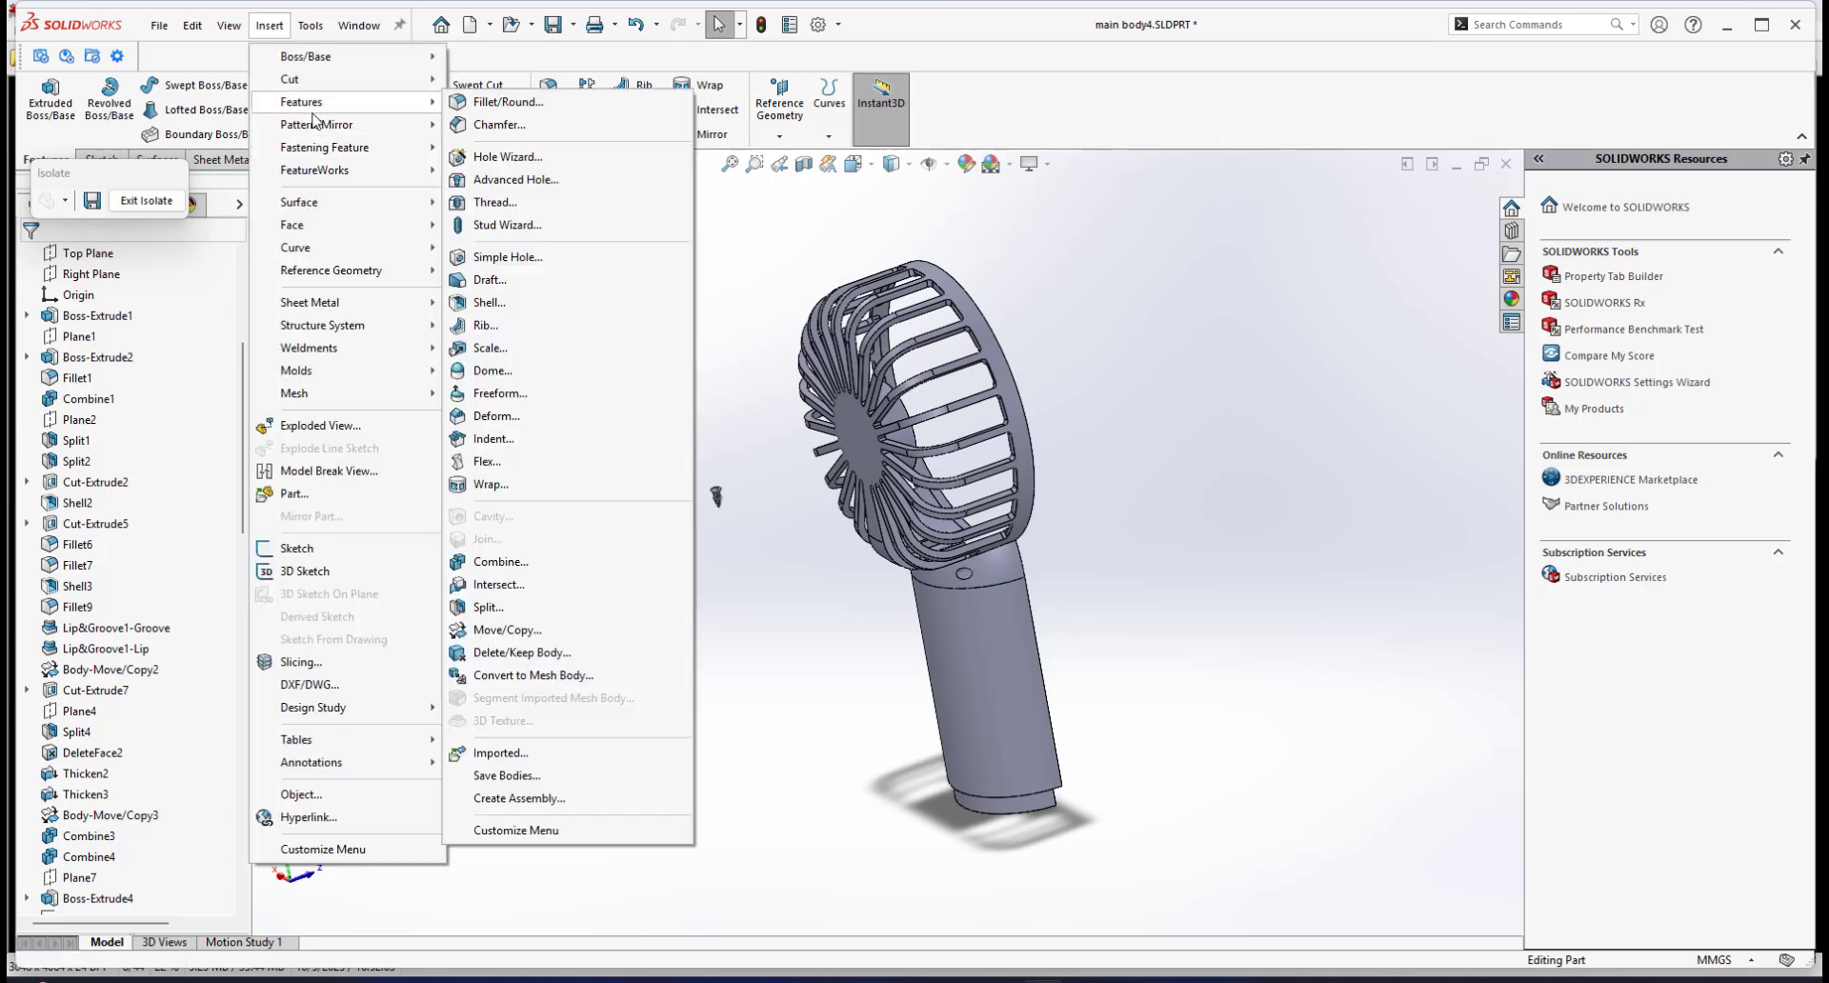
pyautogui.click(491, 629)
pyautogui.scroll(-5, 678, 519)
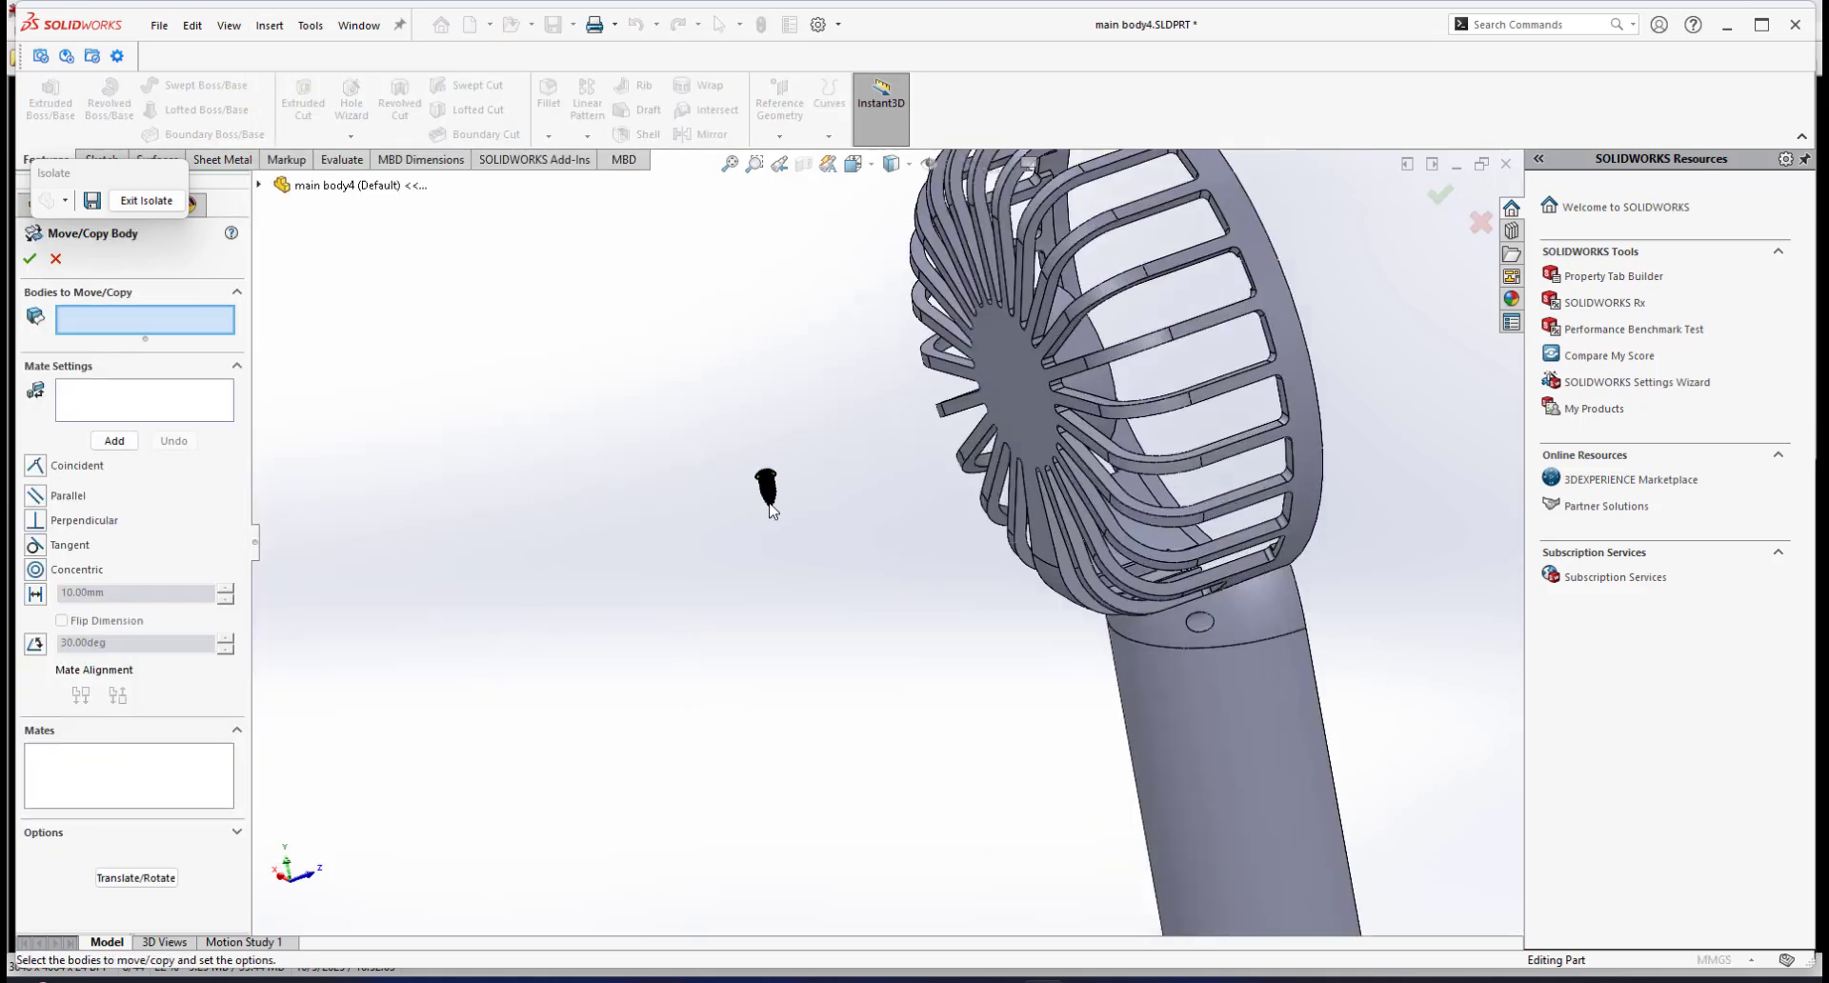
pyautogui.click(800, 481)
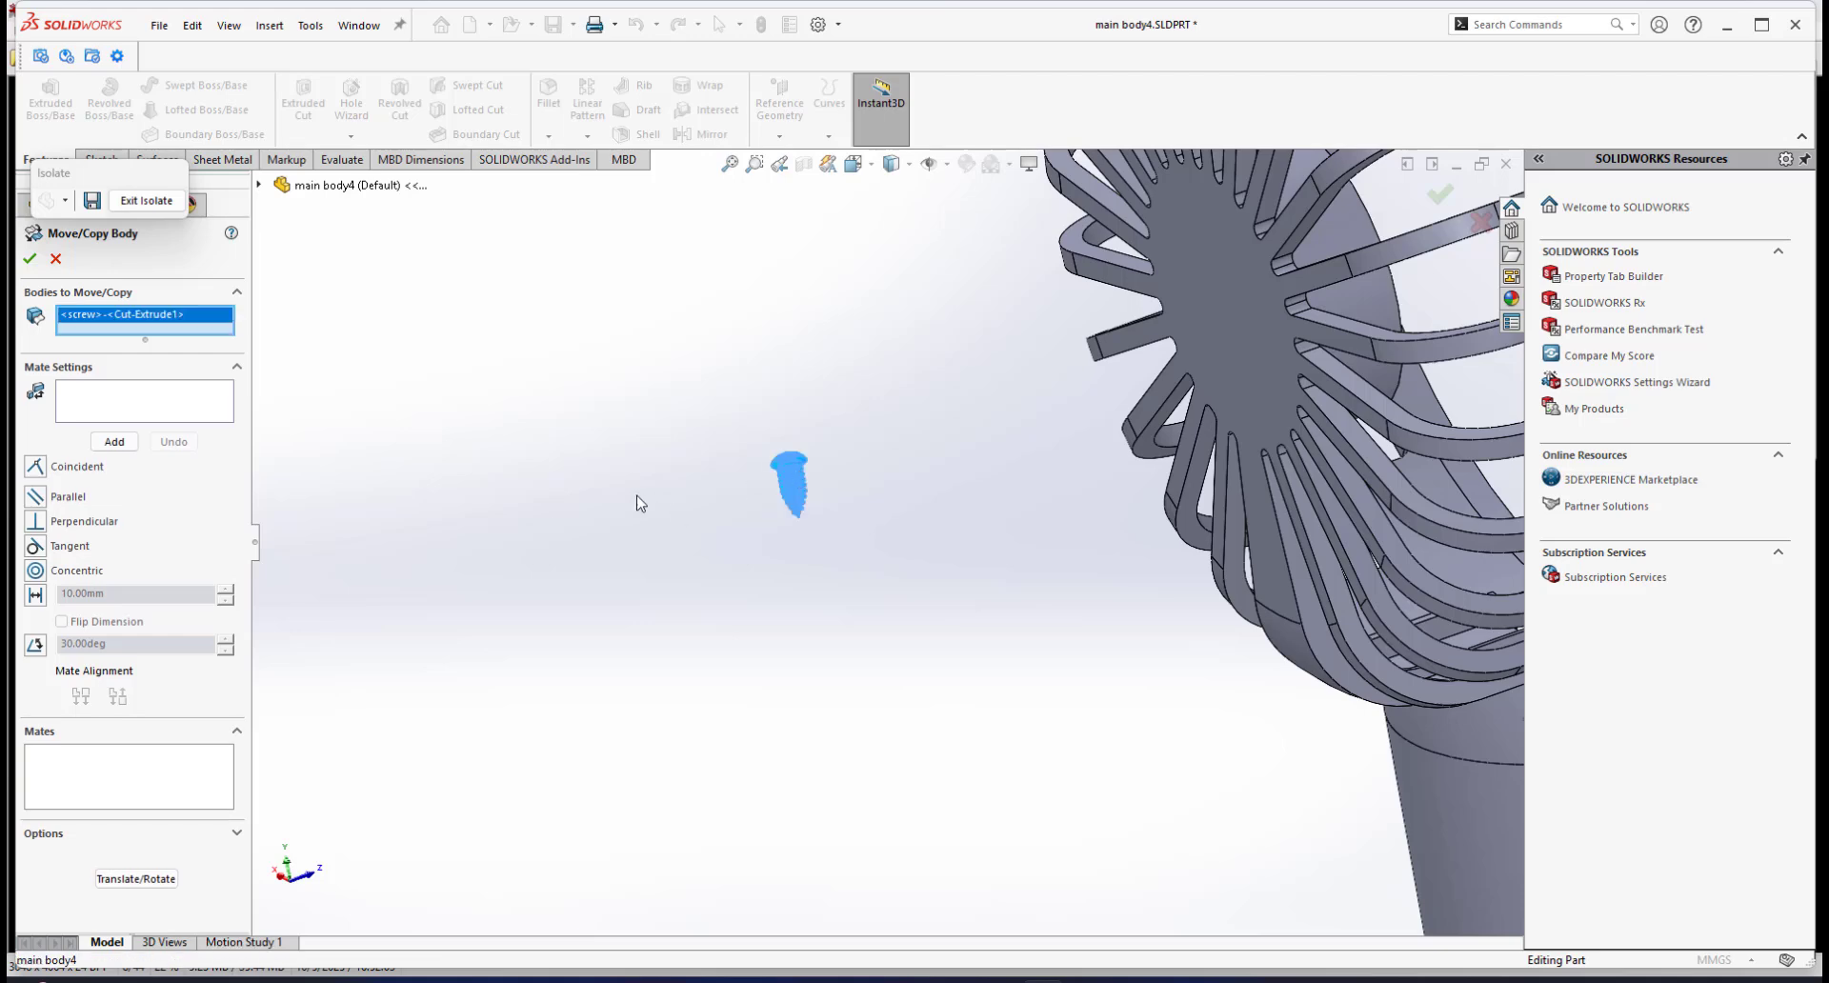
pyautogui.click(113, 404)
pyautogui.scroll(-8, 896, 484)
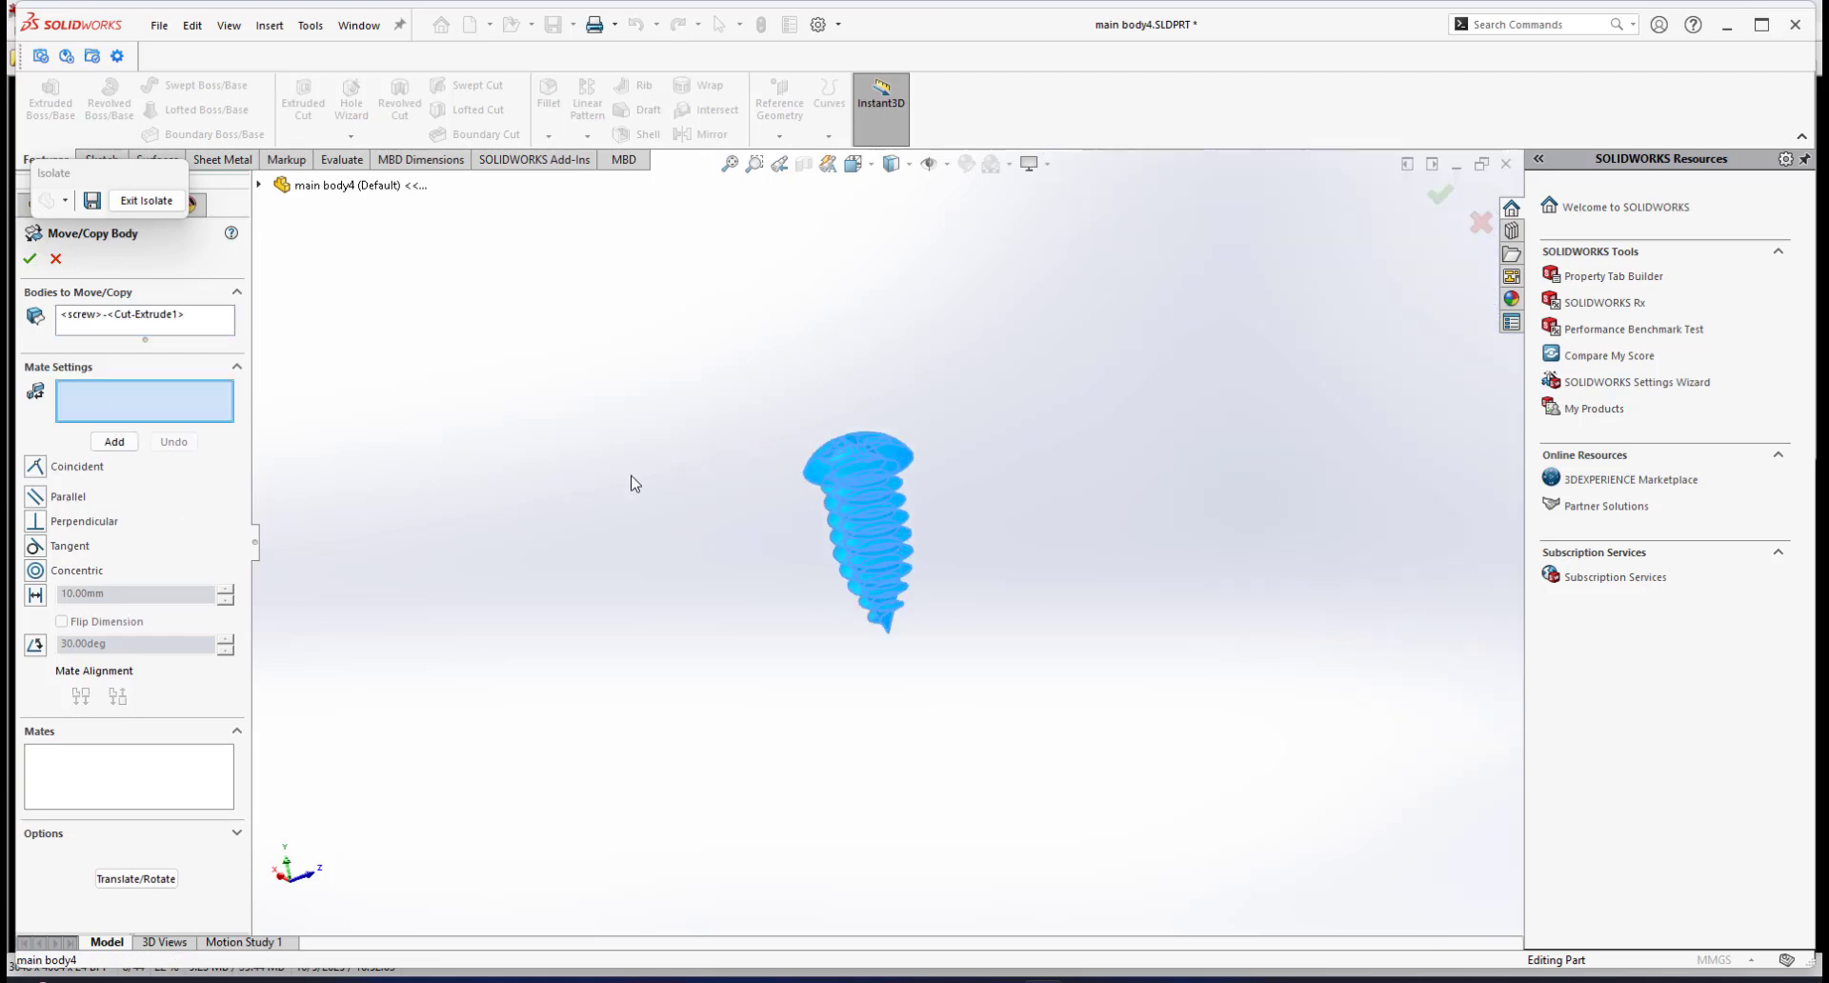
pyautogui.scroll(8, 632, 481)
pyautogui.moveTo(633, 481); pyautogui.dragTo(478, 538, button='middle')
pyautogui.scroll(-3, 438, 522)
pyautogui.scroll(-5, 453, 517)
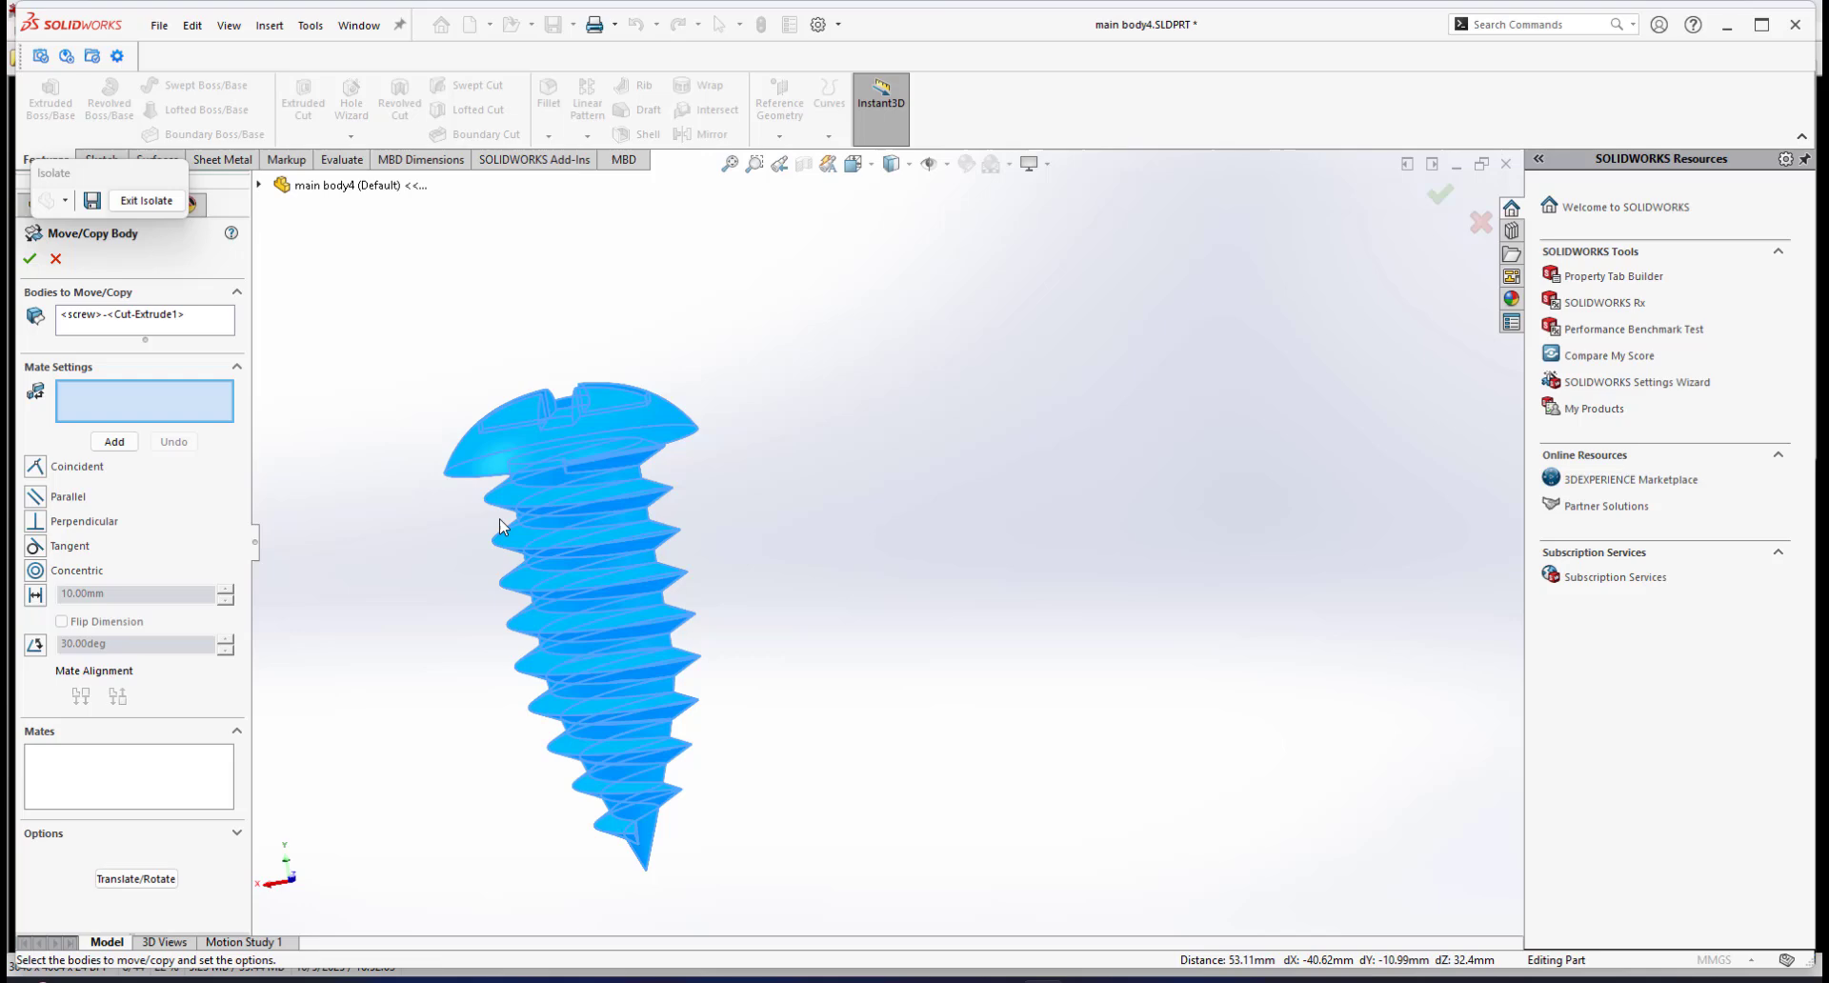
pyautogui.click(583, 471)
pyautogui.scroll(10, 1070, 613)
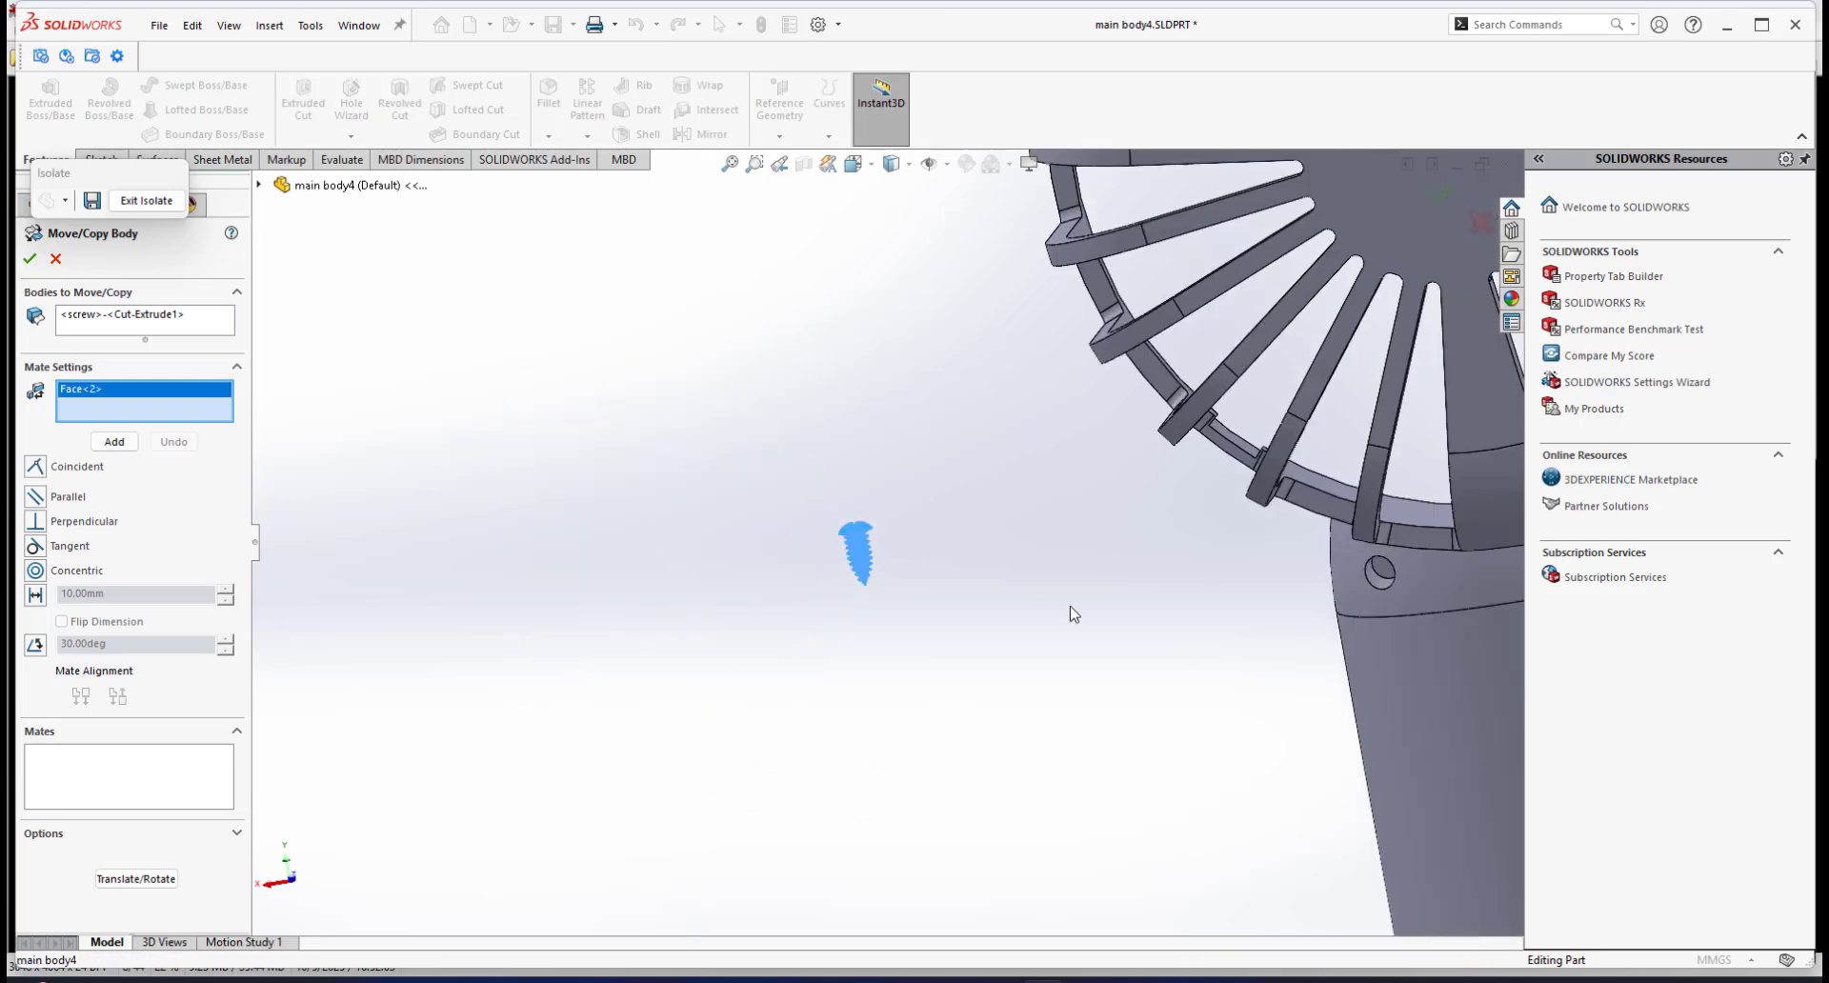
pyautogui.scroll(-10, 1095, 596)
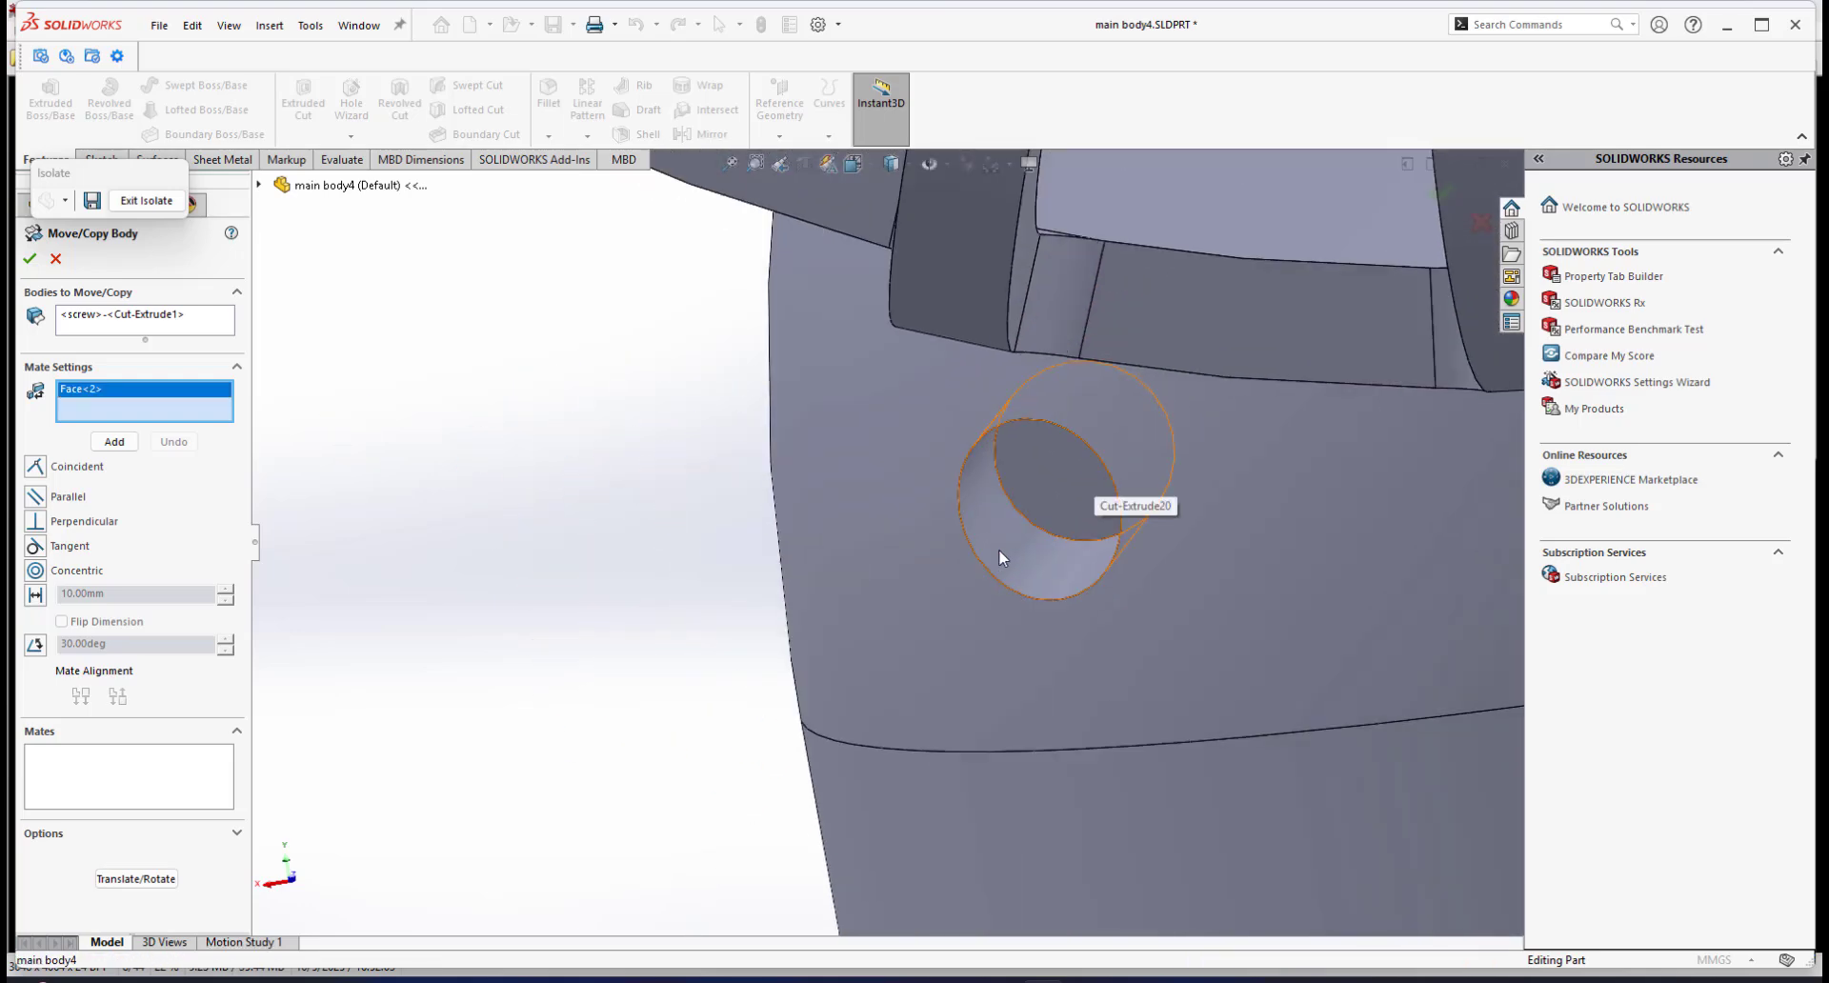
pyautogui.click(998, 549)
# Step: Flip the concentric mate's alignment so the screw's tip points into the hole, and add the mate
pyautogui.scroll(6, 962, 530)
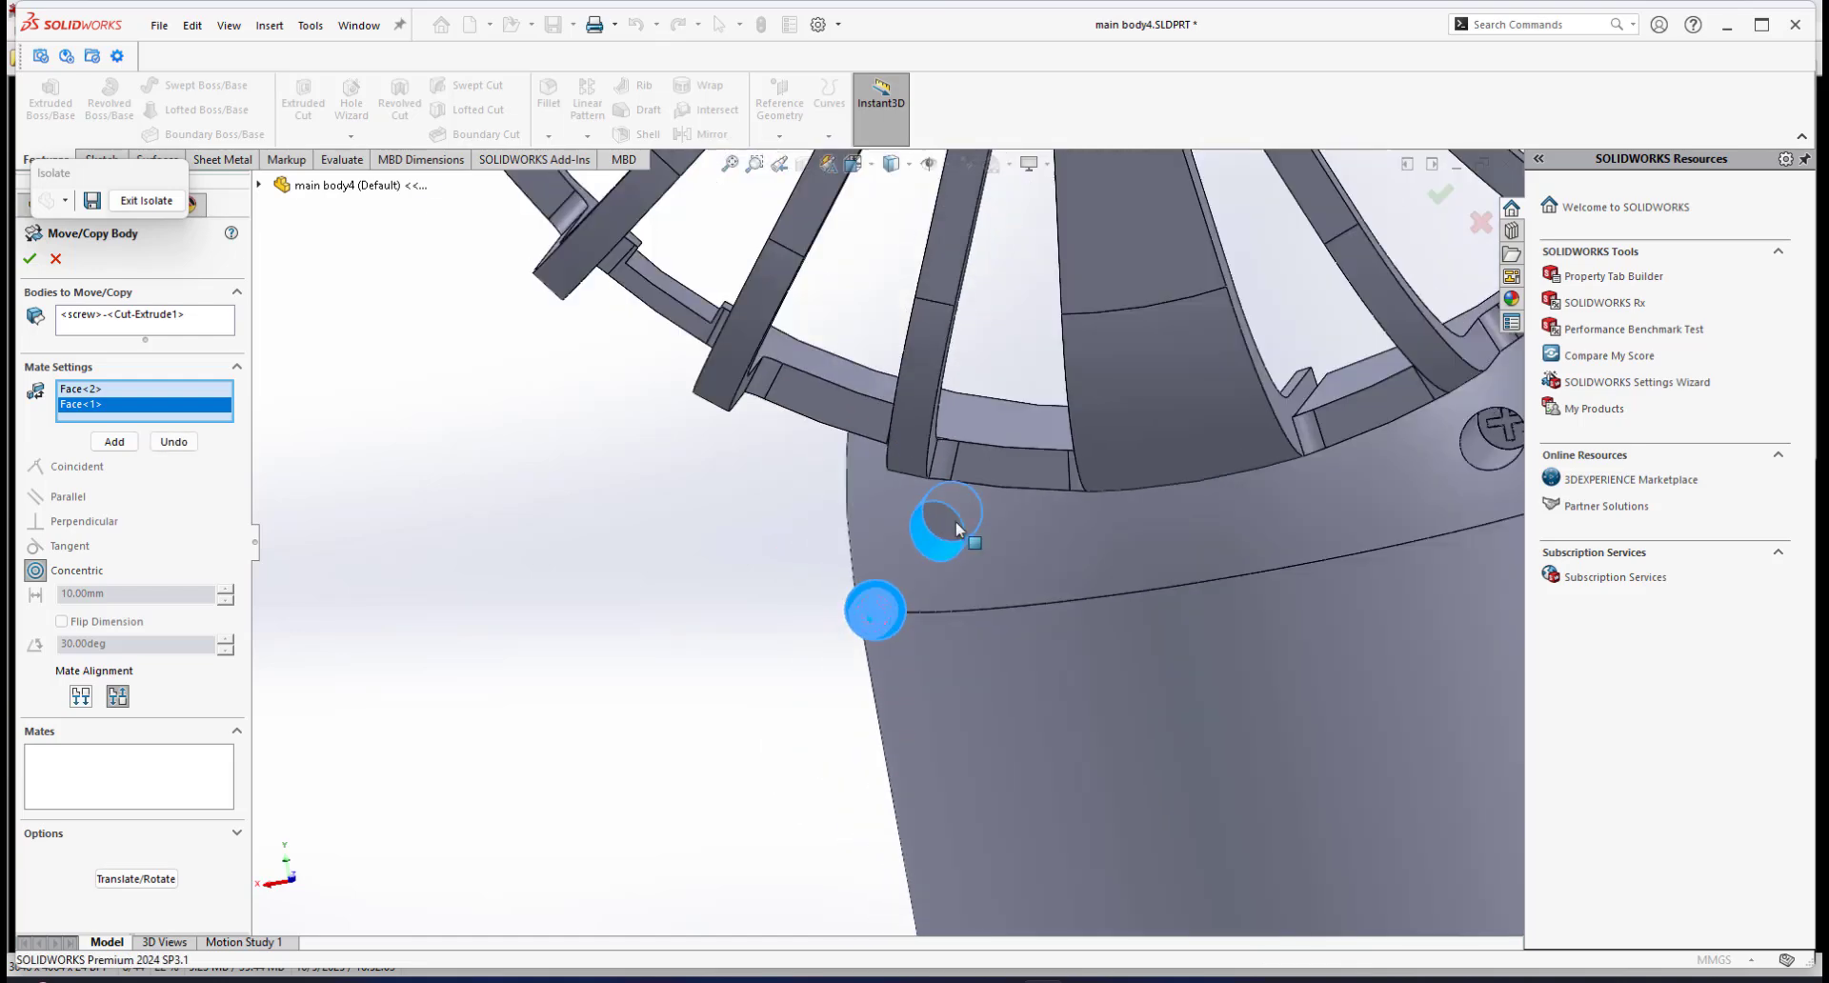
pyautogui.moveTo(978, 488); pyautogui.dragTo(819, 525, button='middle')
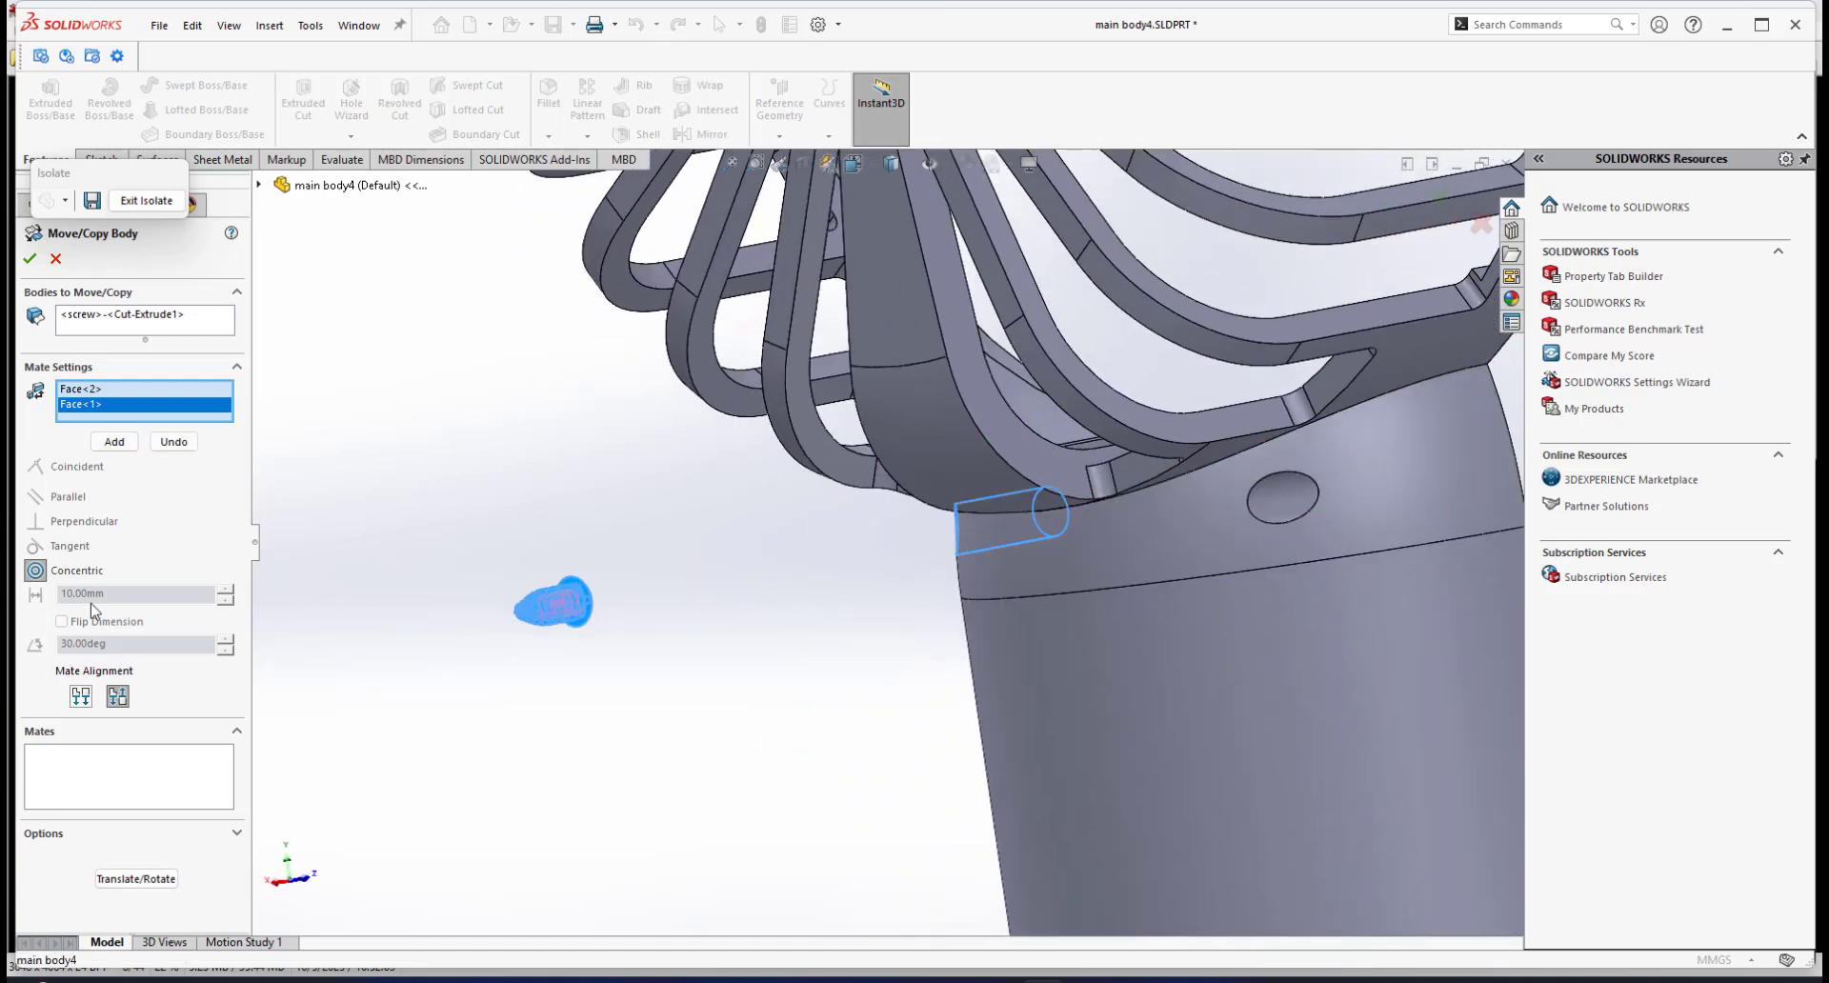
pyautogui.click(80, 697)
pyautogui.moveTo(733, 574); pyautogui.dragTo(473, 626, button='middle')
pyautogui.click(114, 442)
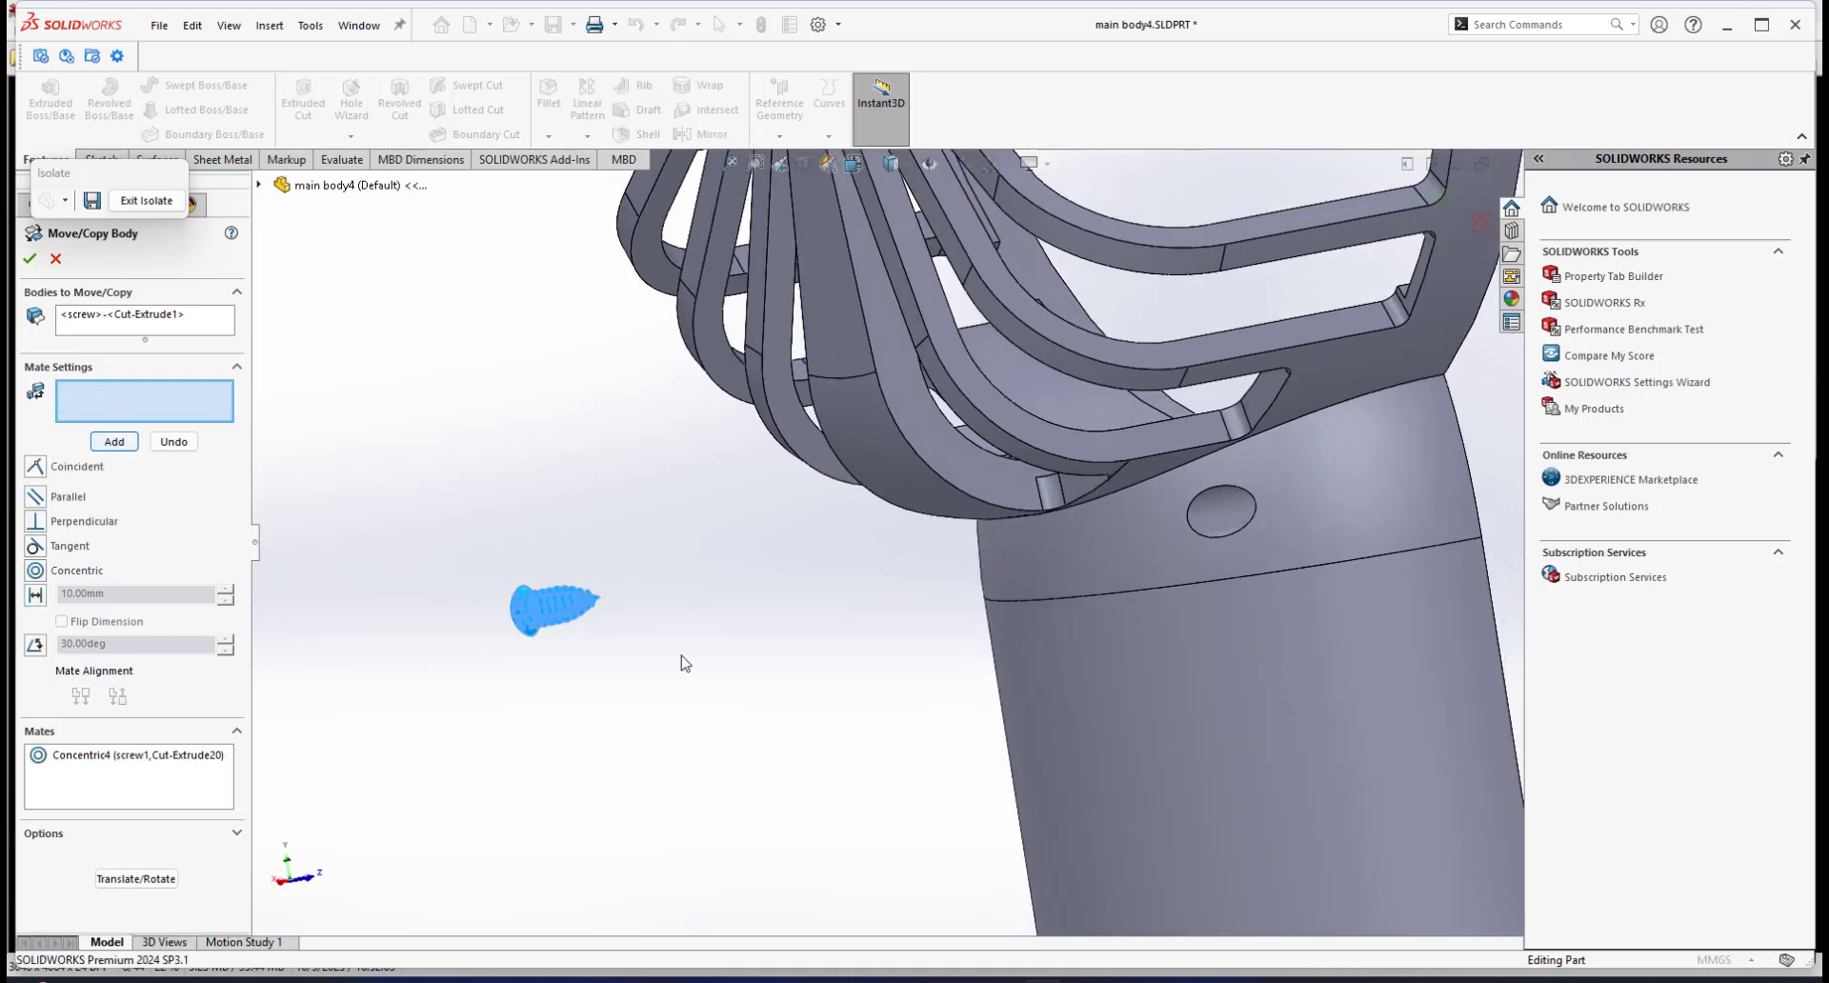
# Step: Add a coincident mate between the underside of the screw's head and the flat bottom of the hole, and finish moving the body
pyautogui.scroll(-4, 601, 642)
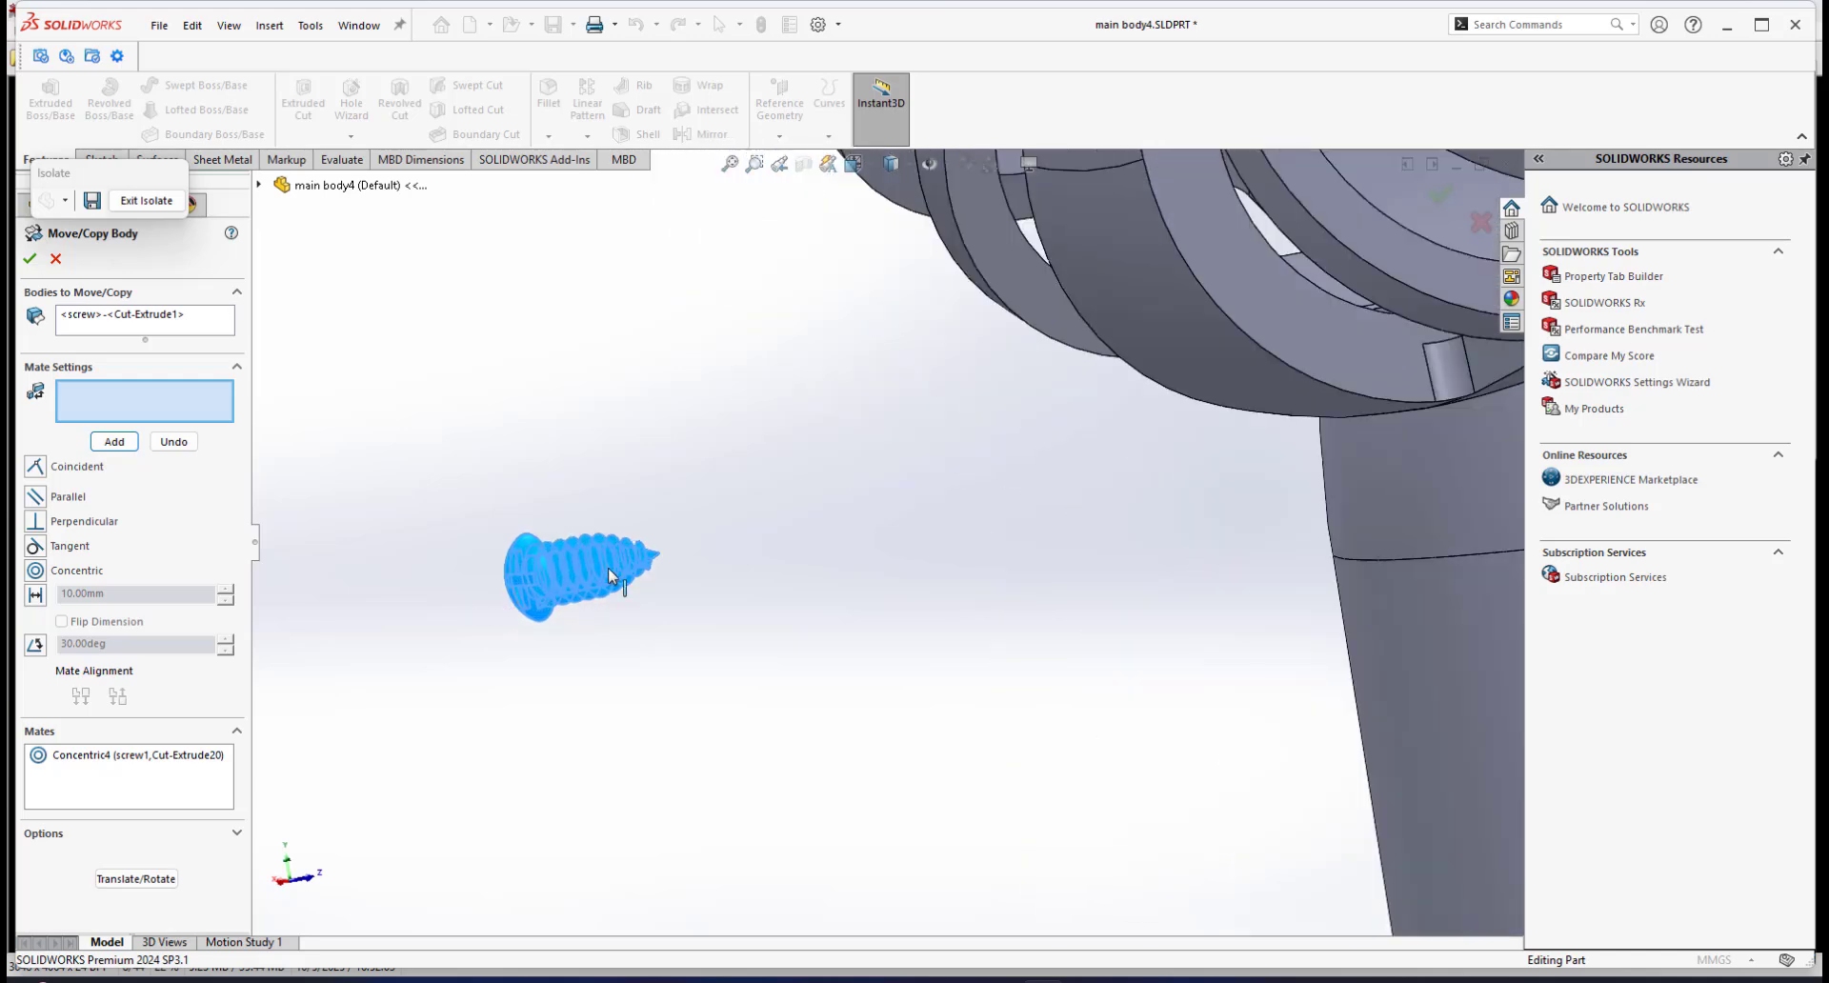
pyautogui.scroll(-5, 608, 575)
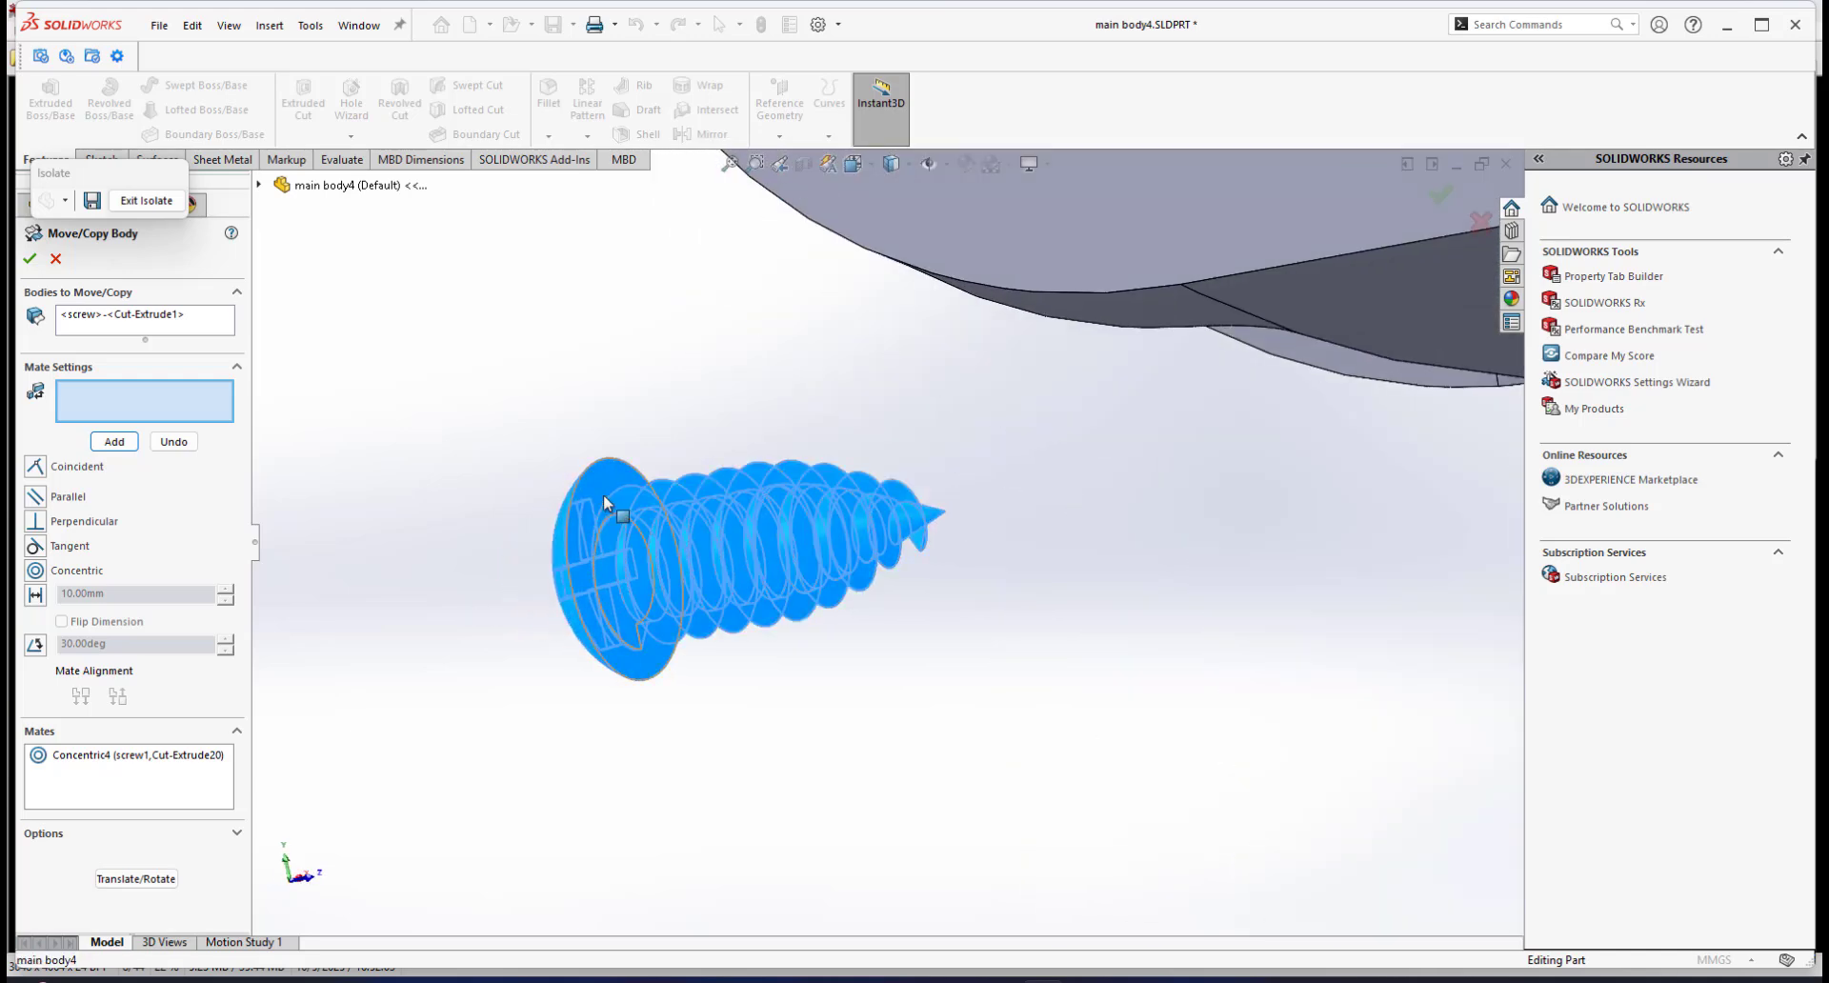
pyautogui.click(604, 497)
pyautogui.scroll(3, 934, 545)
pyautogui.moveTo(1032, 543); pyautogui.dragTo(857, 496, button='middle')
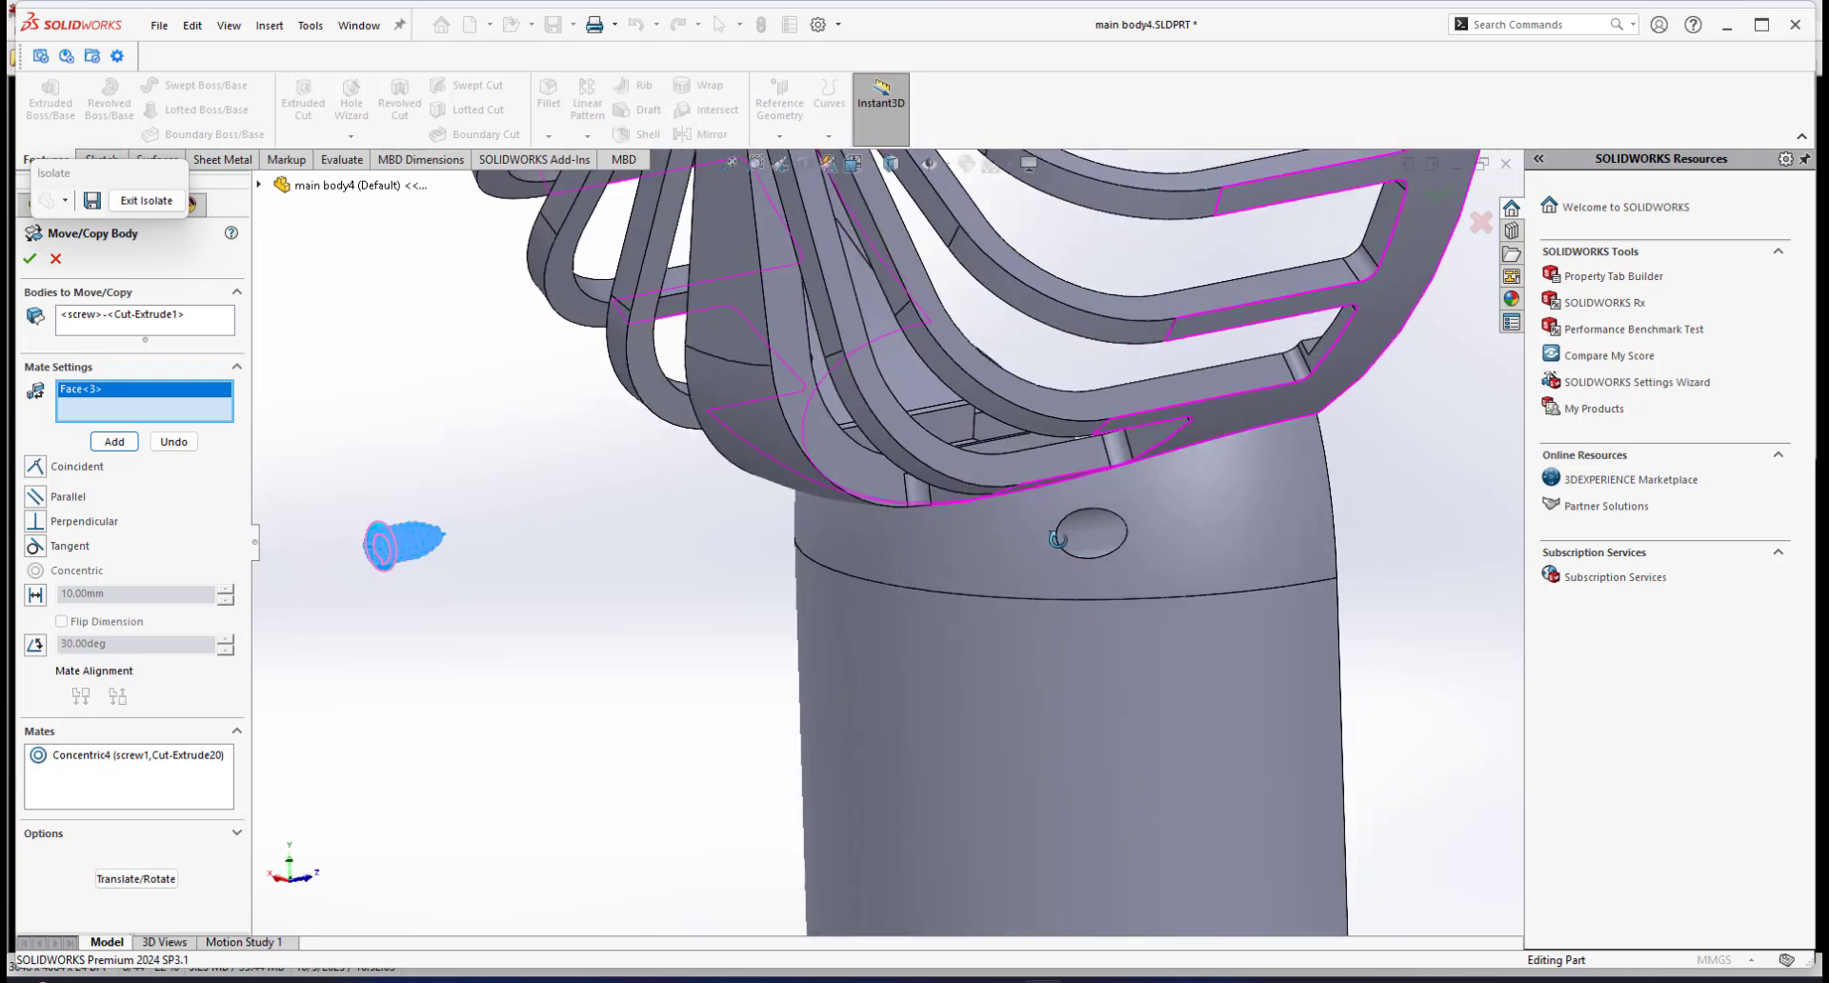
pyautogui.scroll(-8, 773, 443)
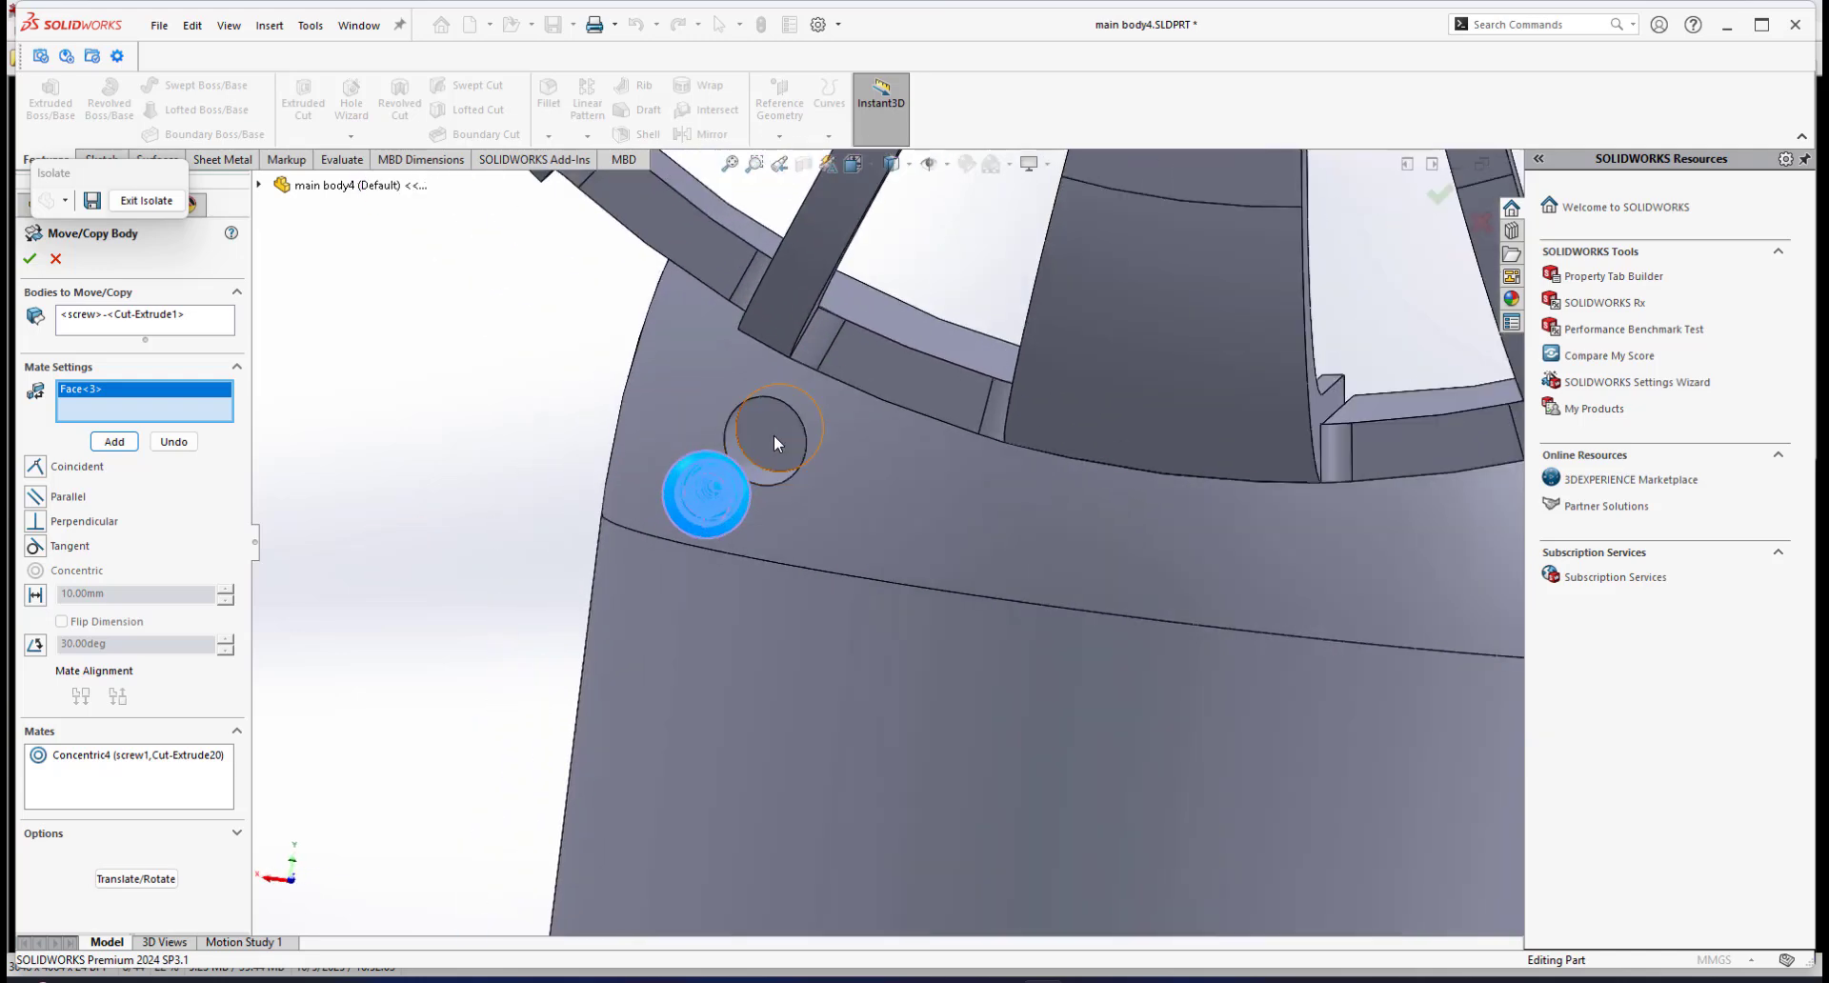
pyautogui.click(774, 441)
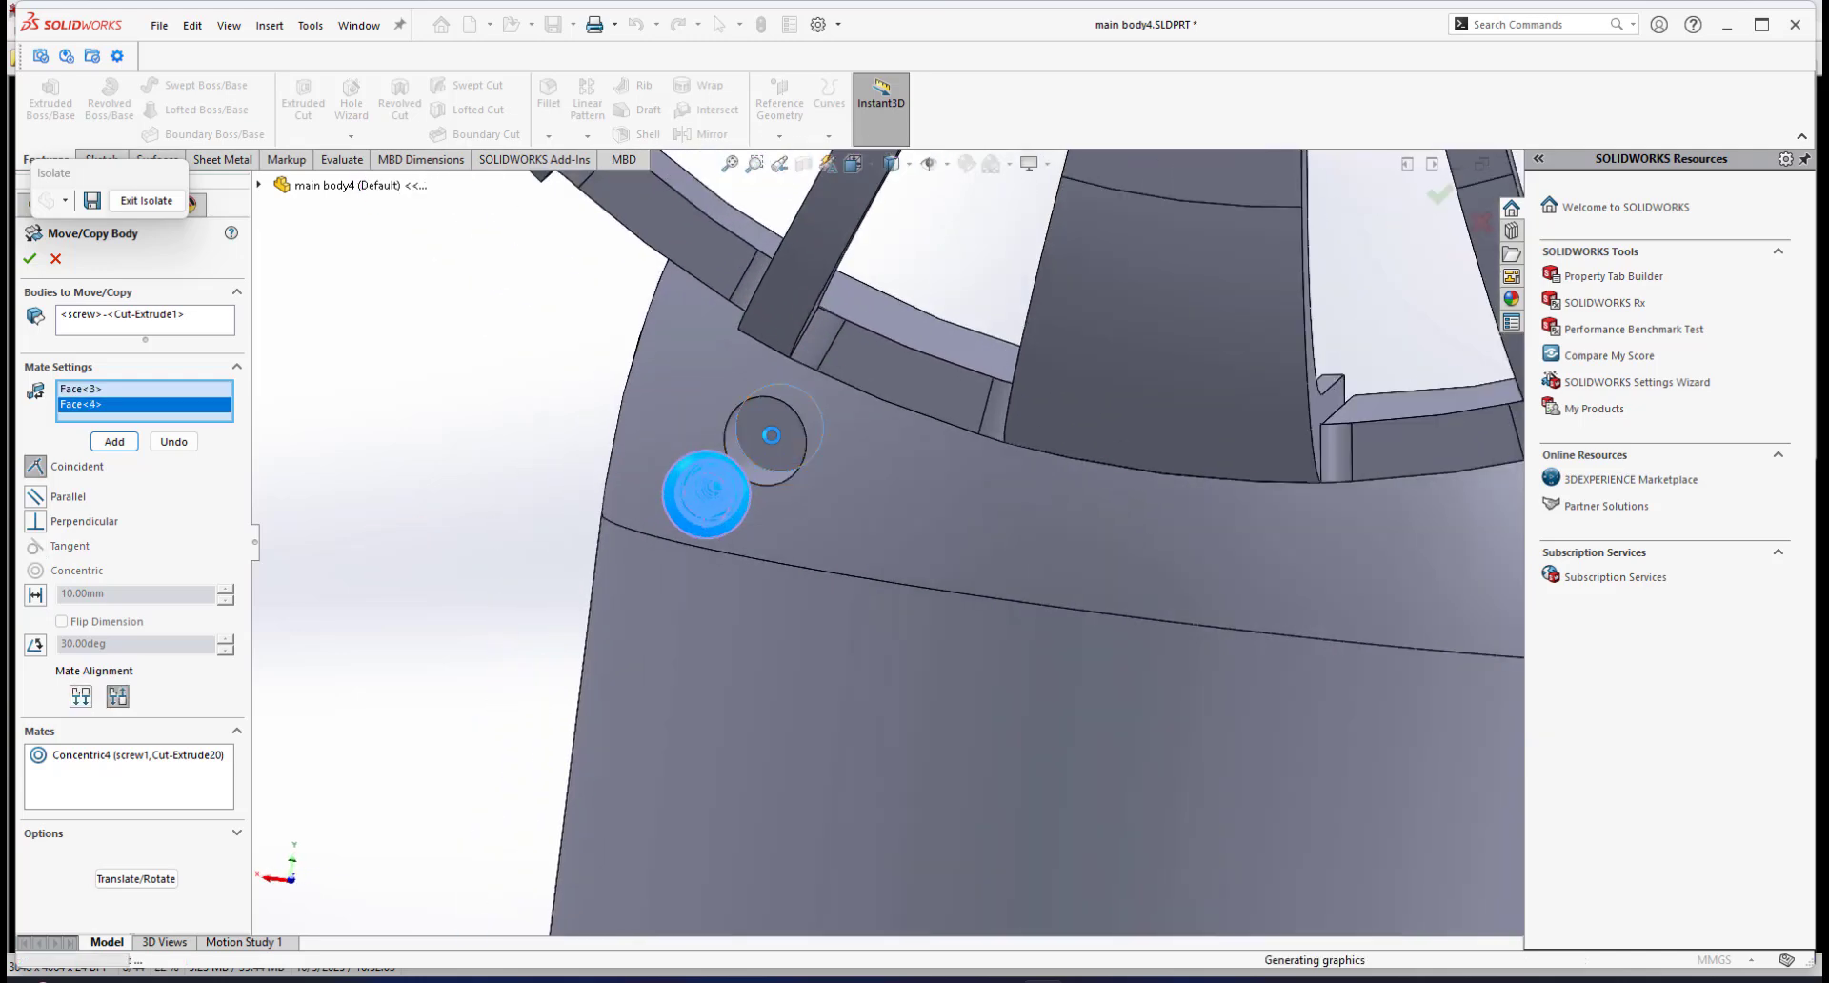
pyautogui.click(114, 443)
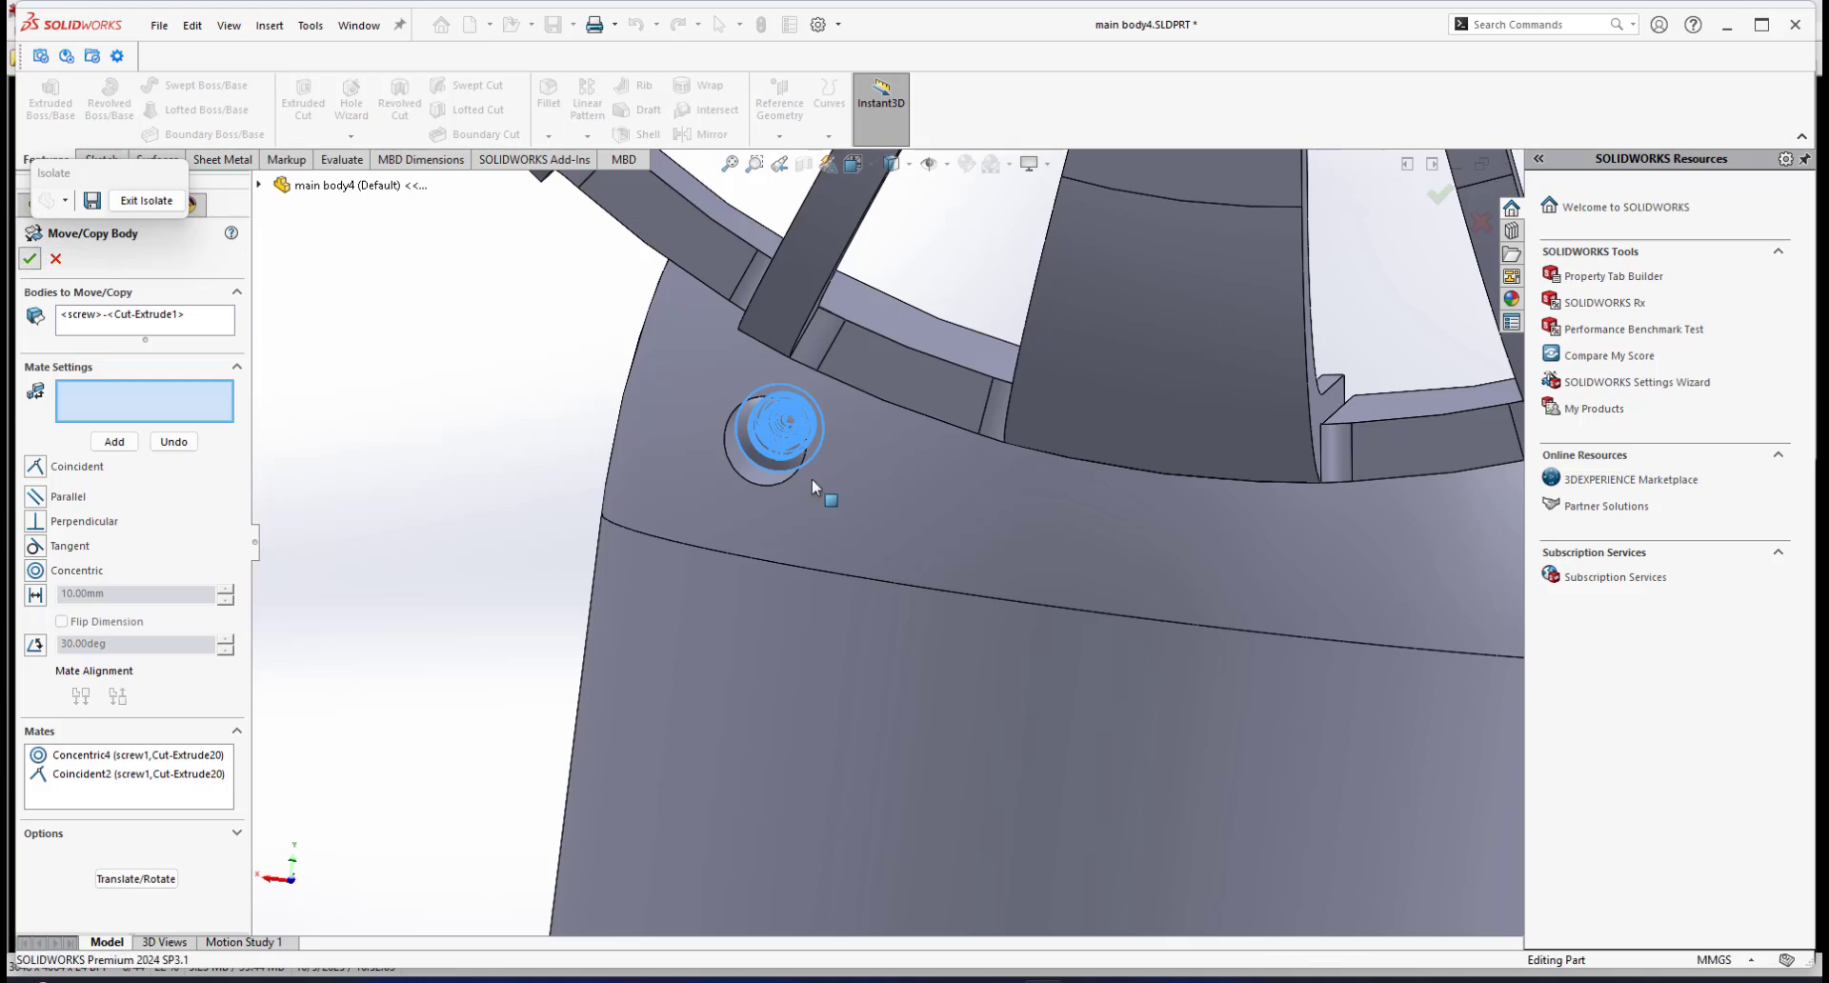
pyautogui.press('Return')
# Step: Inspect how both screws sit in the handle's holes from outside and in the bosses inside the shell
pyautogui.scroll(5, 816, 478)
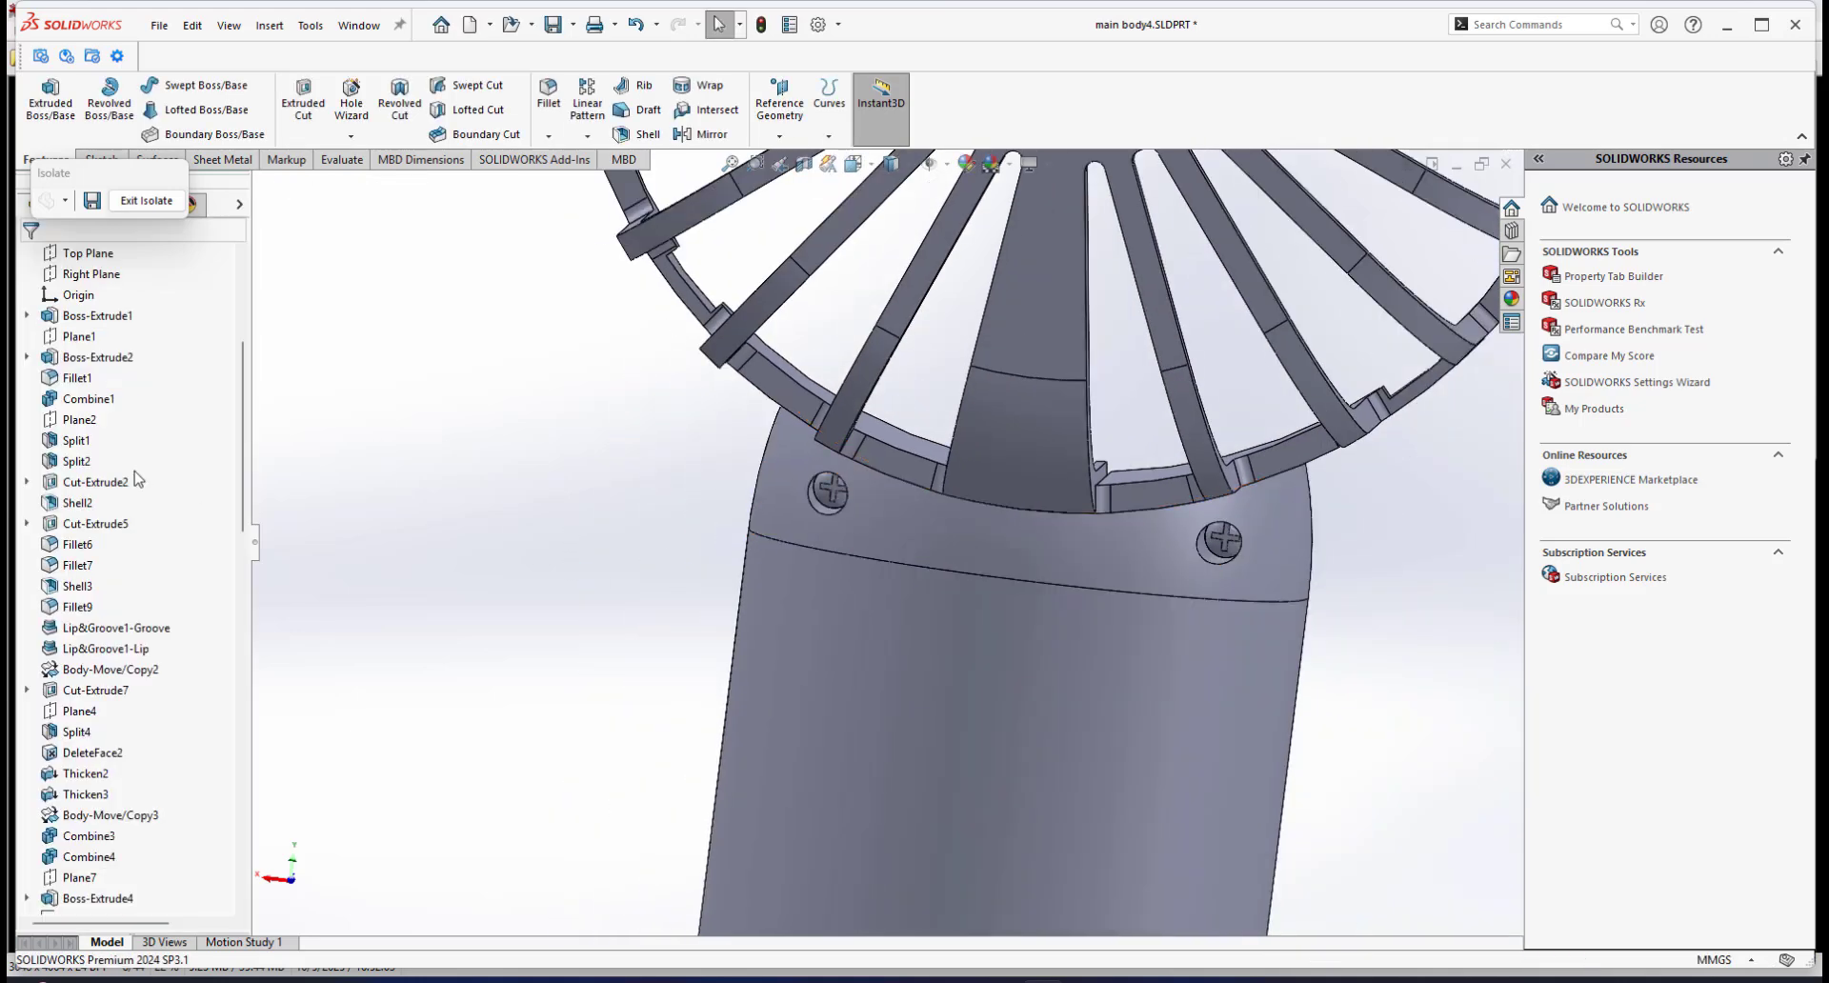
pyautogui.click(972, 522)
pyautogui.moveTo(972, 522); pyautogui.dragTo(572, 410, button='middle')
pyautogui.click(336, 381)
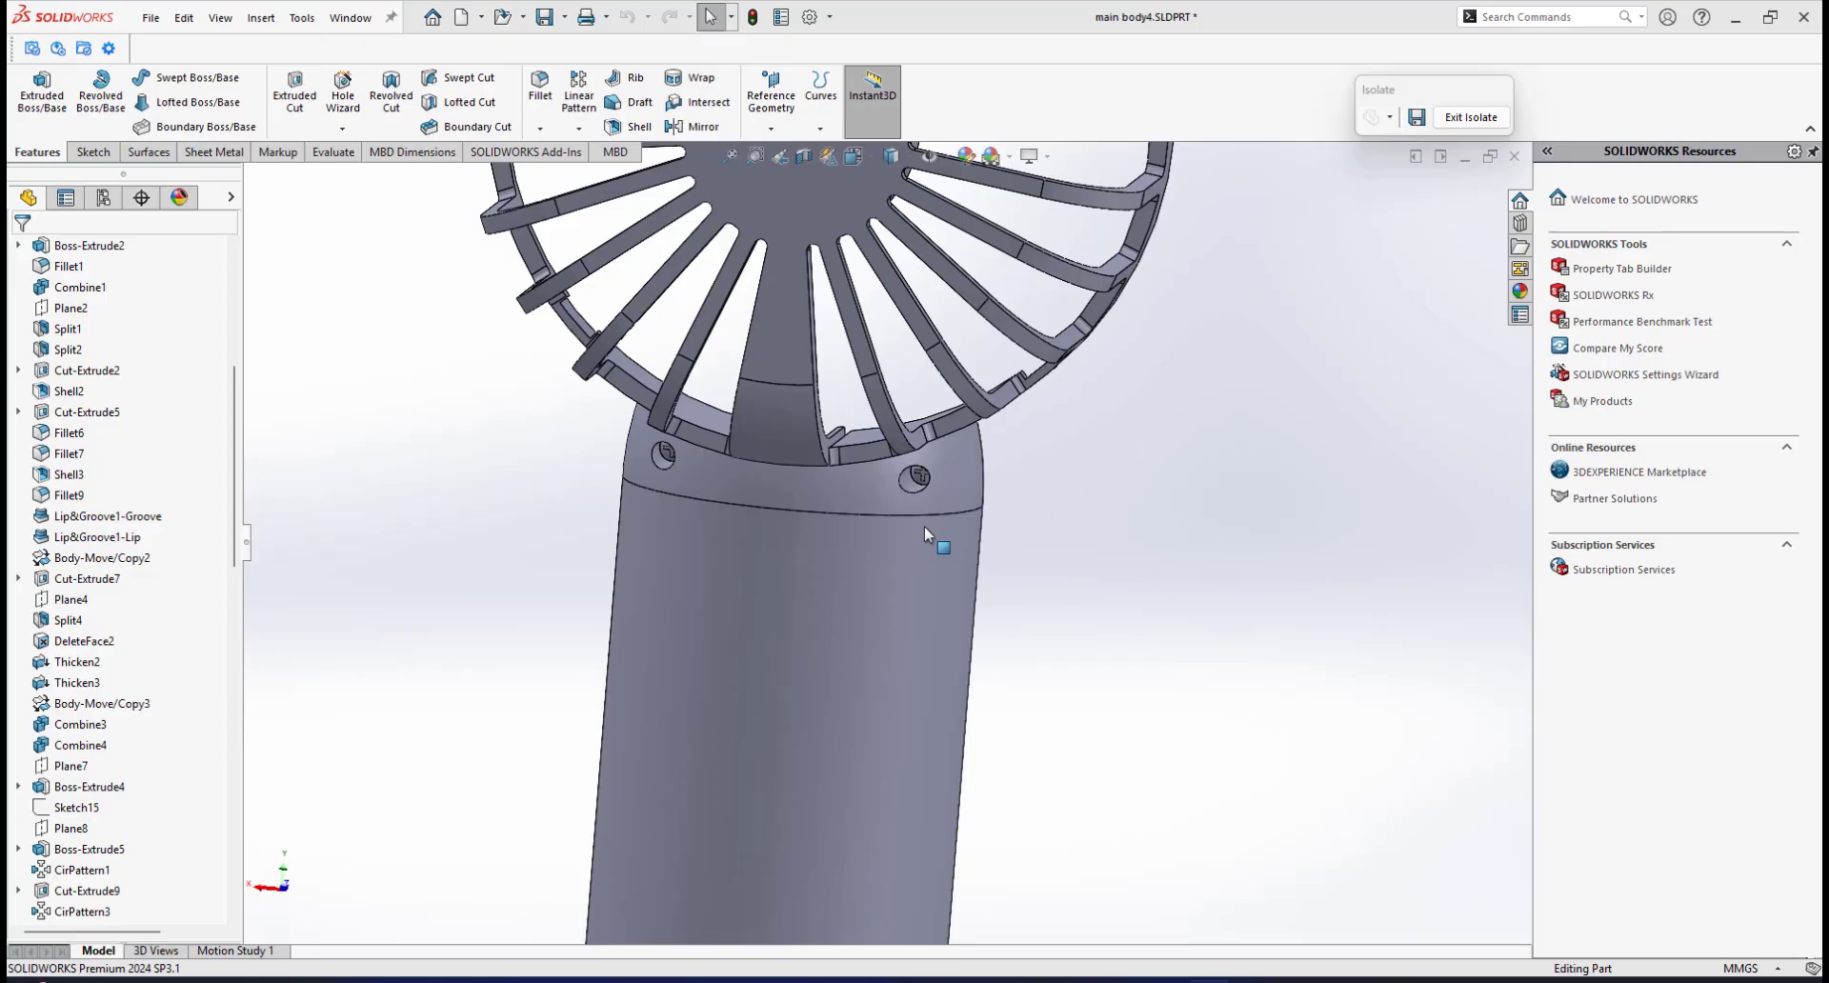
pyautogui.moveTo(926, 531); pyautogui.dragTo(893, 481, button='middle')
pyautogui.click(834, 546)
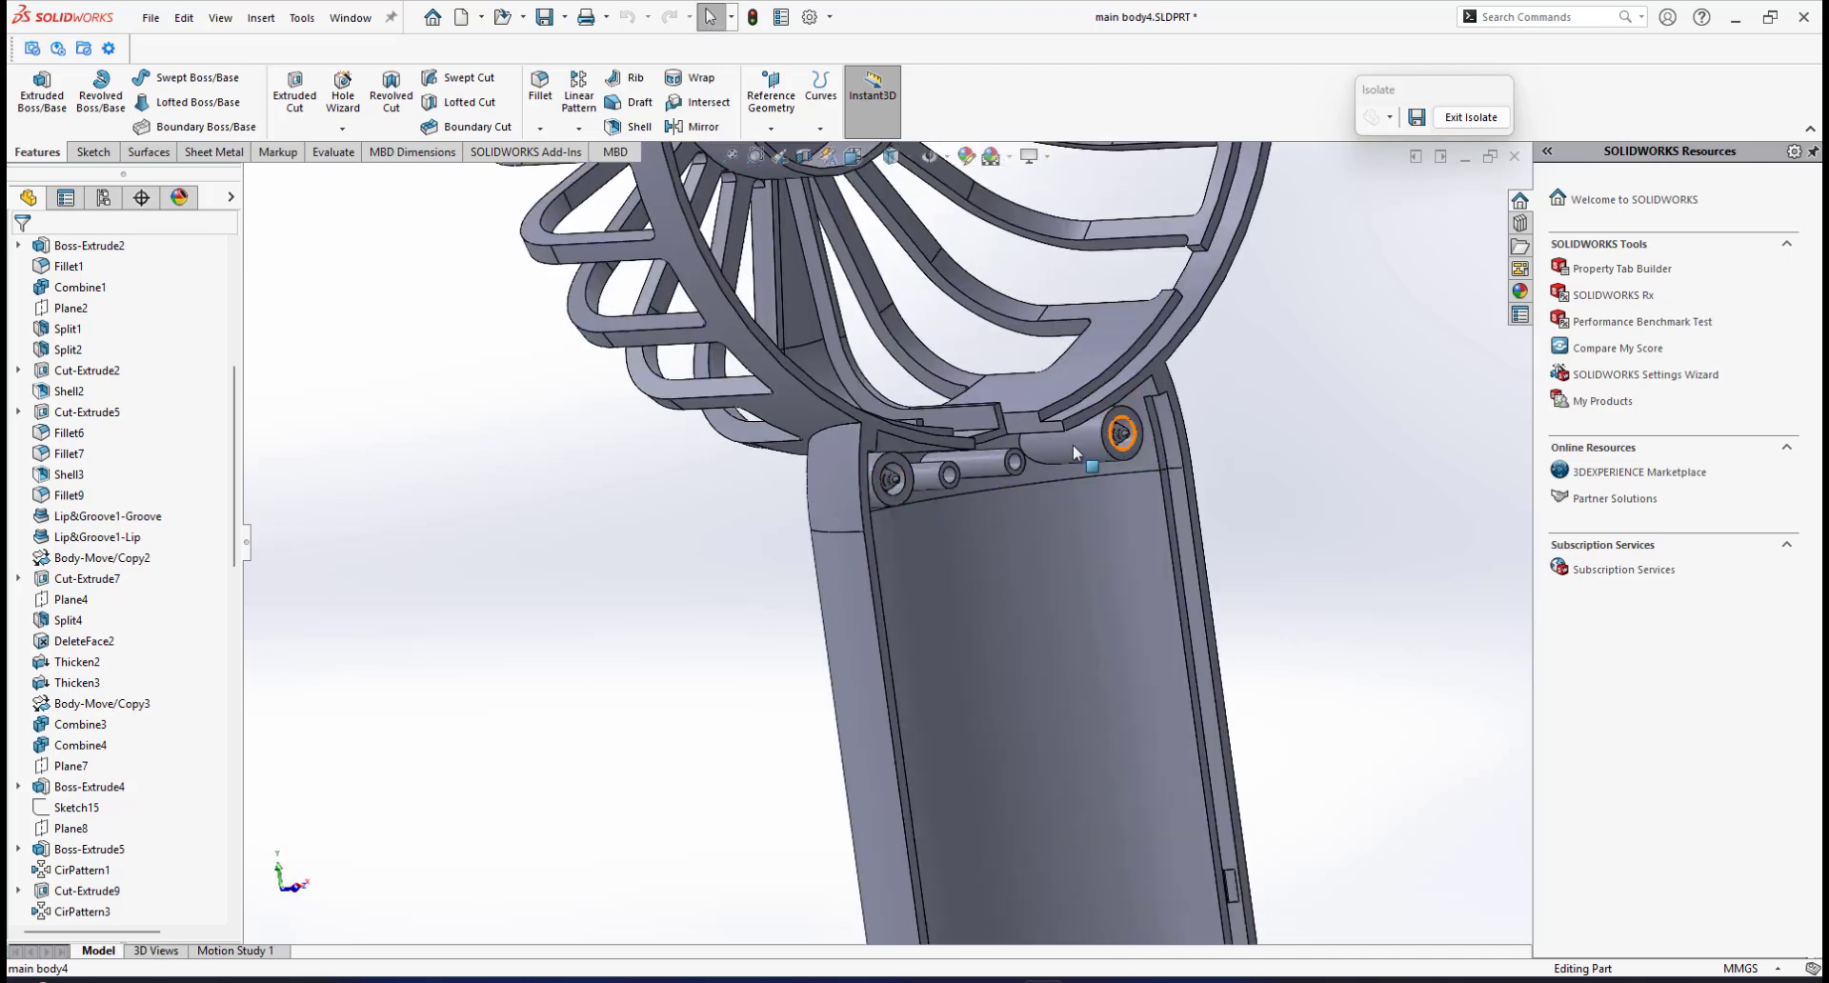
pyautogui.moveTo(1072, 446); pyautogui.dragTo(945, 499, button='middle')
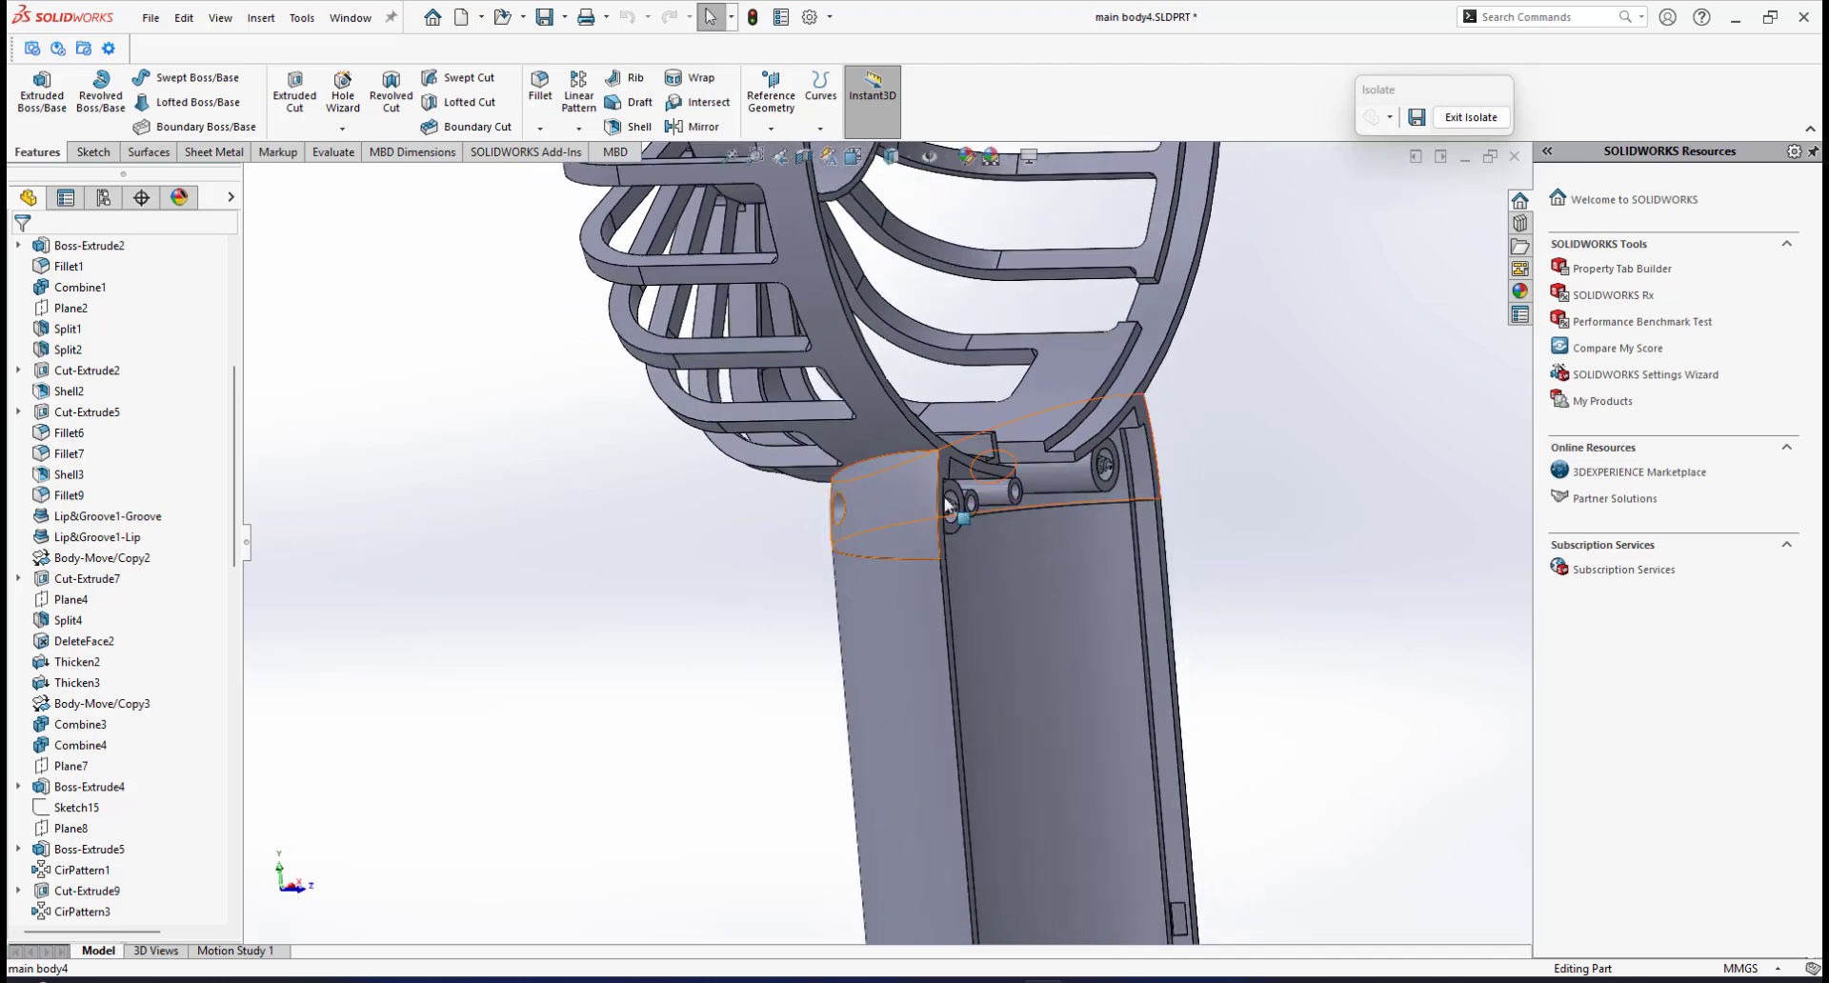
pyautogui.scroll(-4, 932, 538)
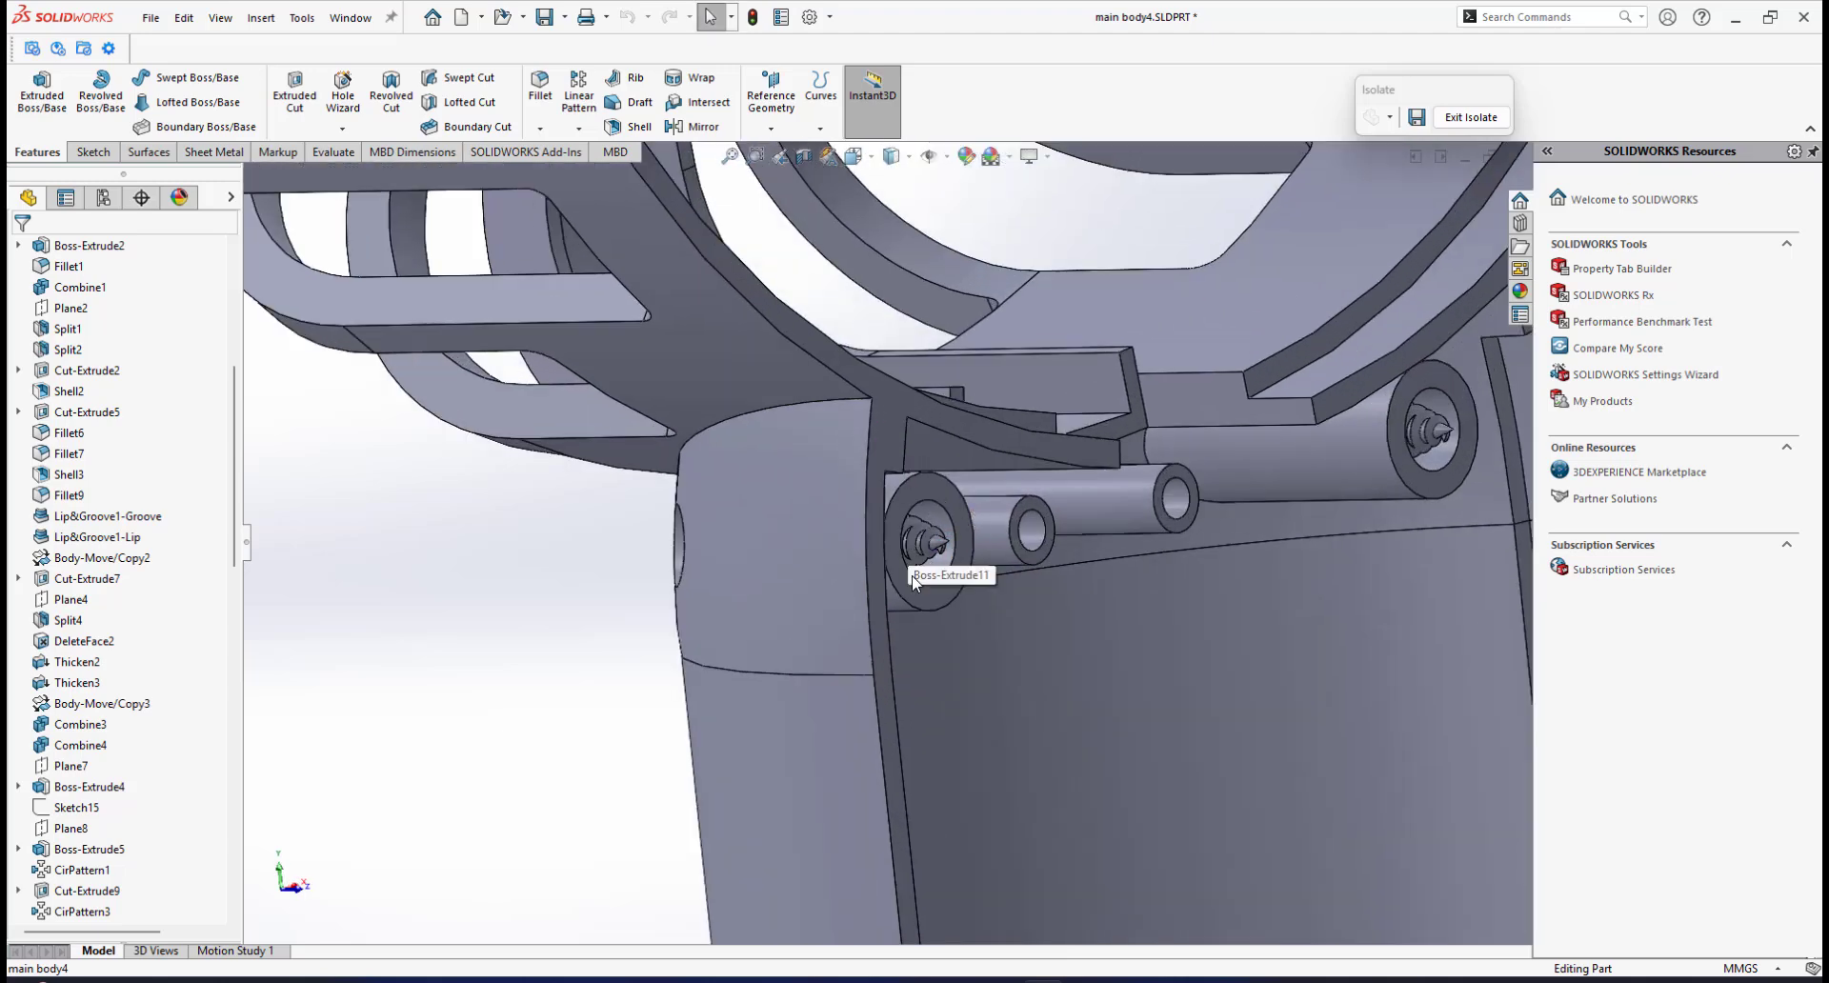
pyautogui.scroll(5, 935, 562)
pyautogui.moveTo(935, 562); pyautogui.dragTo(982, 573, button='middle')
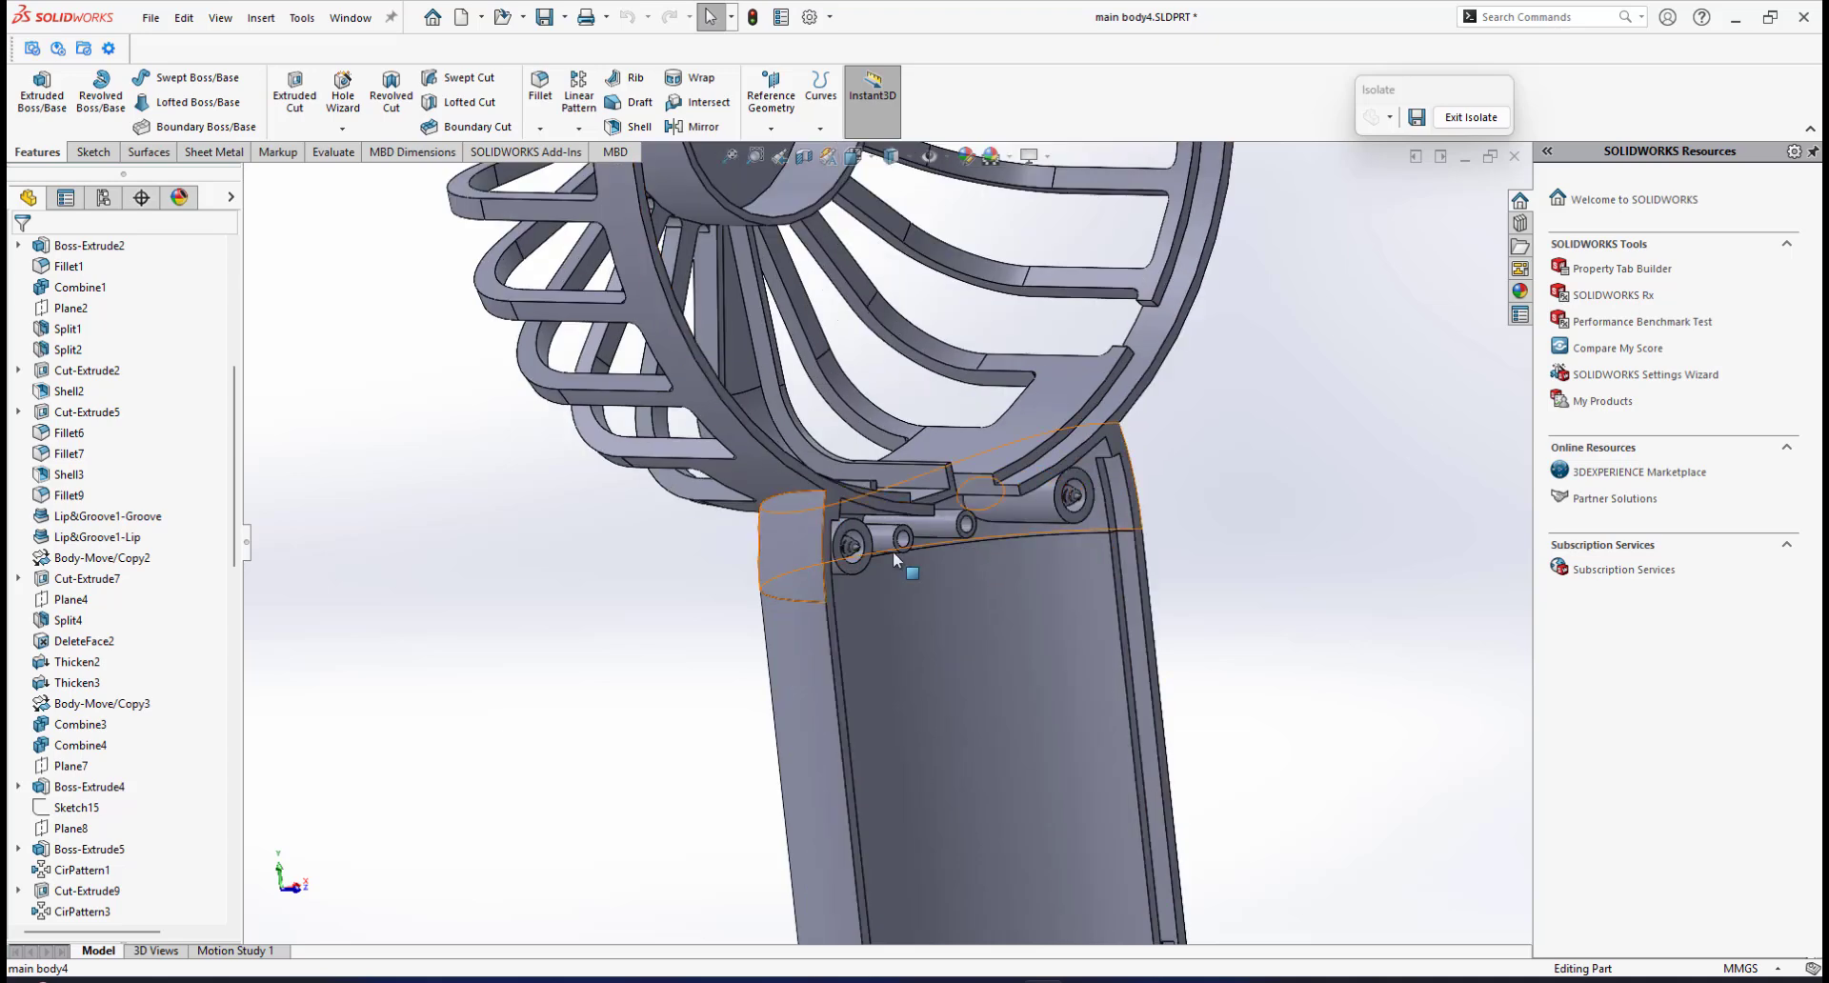
pyautogui.scroll(5, 998, 522)
pyautogui.moveTo(998, 523); pyautogui.dragTo(970, 643, button='middle')
pyautogui.scroll(-3, 1053, 505)
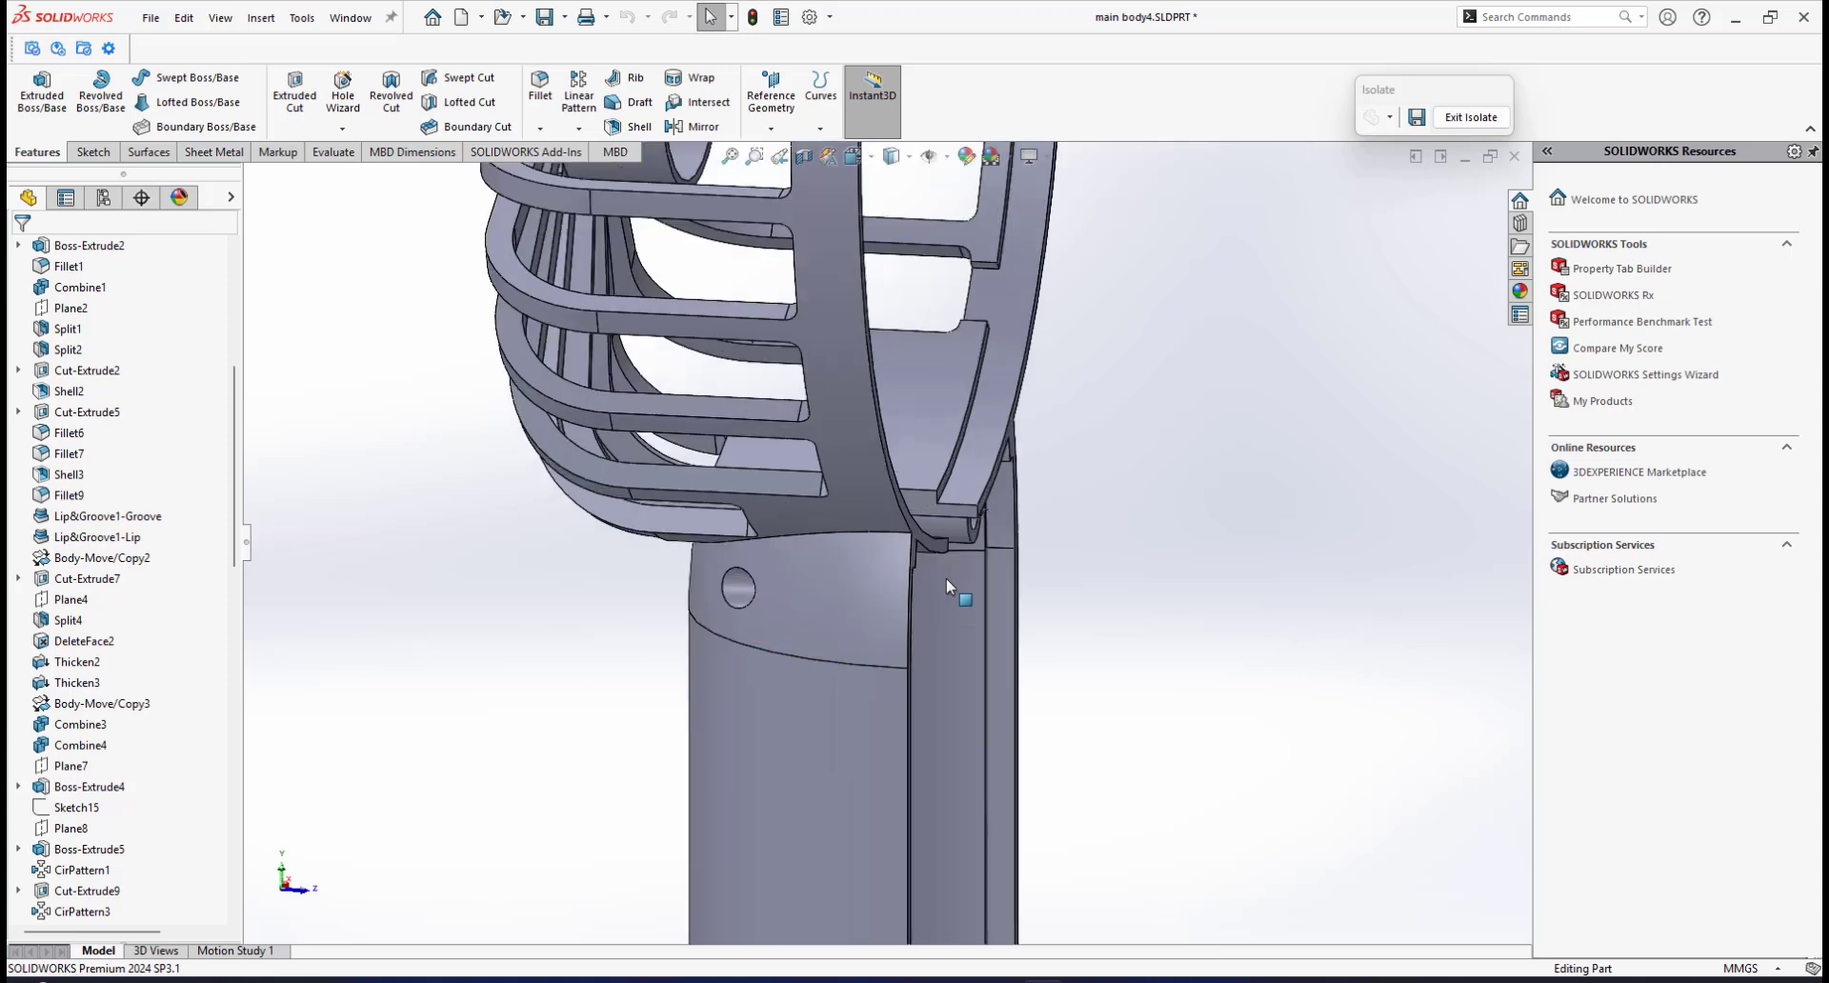
pyautogui.moveTo(946, 577); pyautogui.dragTo(873, 546, button='middle')
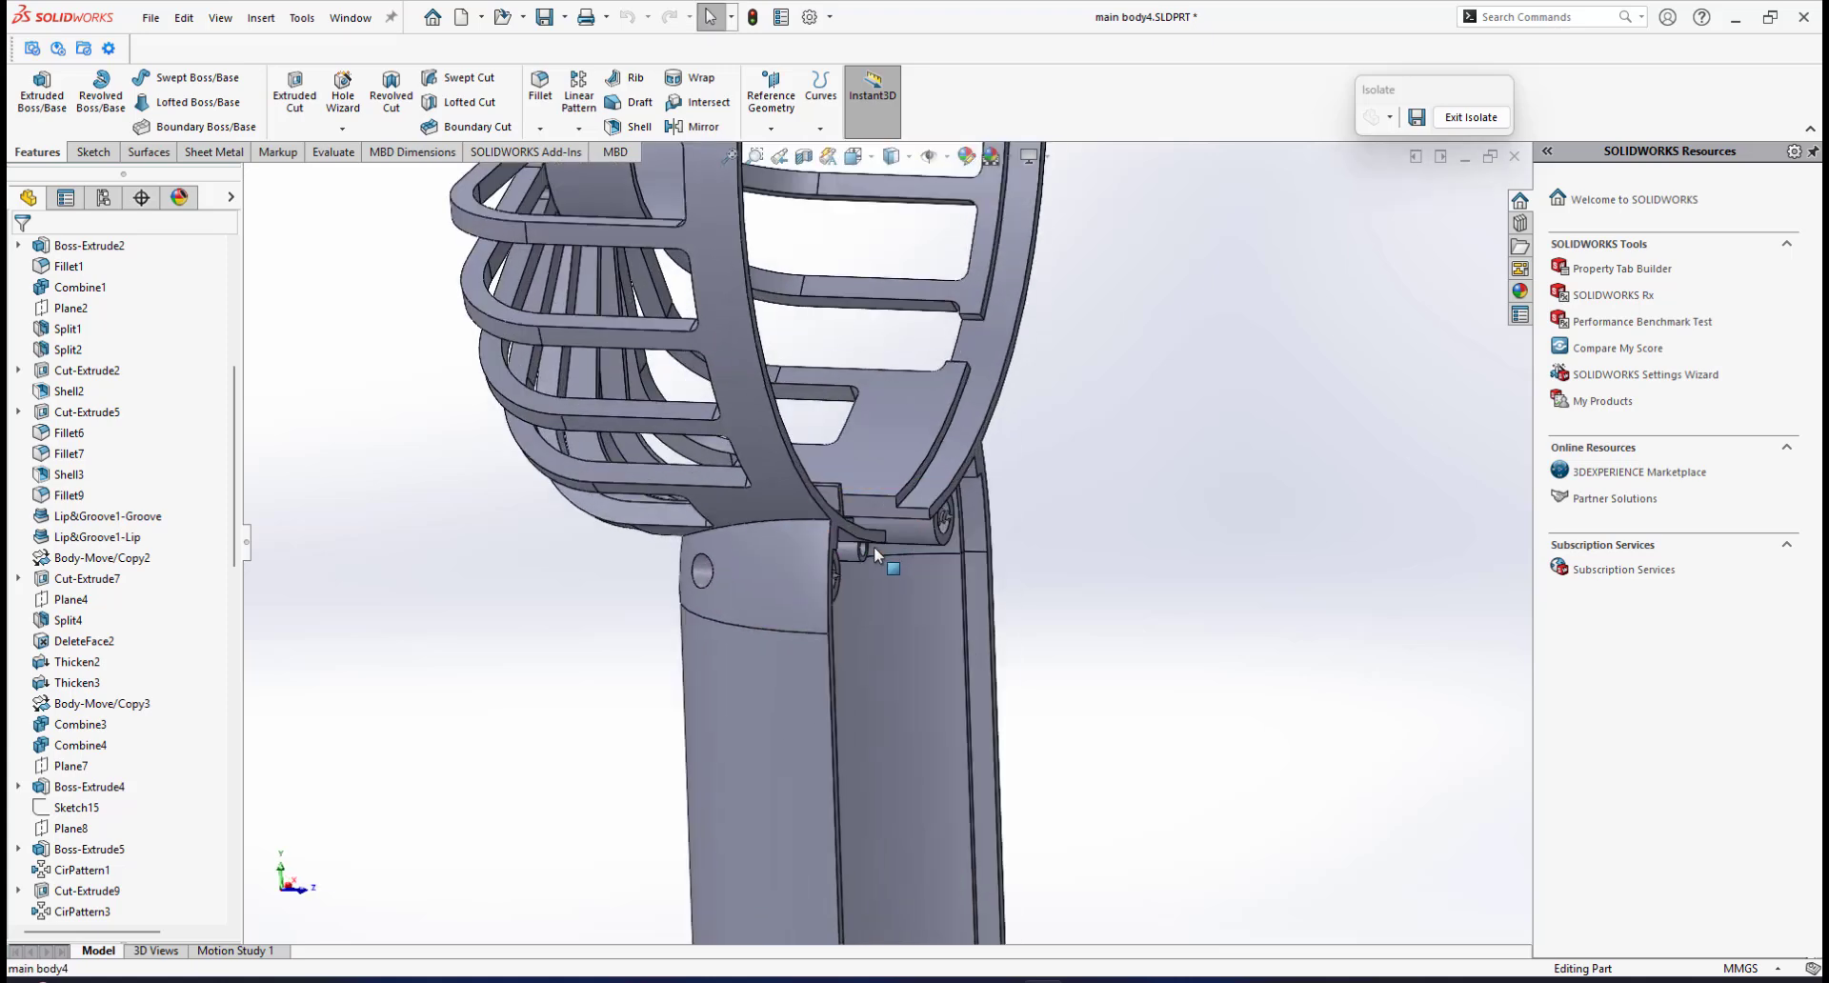
pyautogui.scroll(-5, 753, 586)
pyautogui.moveTo(749, 591); pyautogui.dragTo(808, 579, button='middle')
pyautogui.scroll(2, 878, 575)
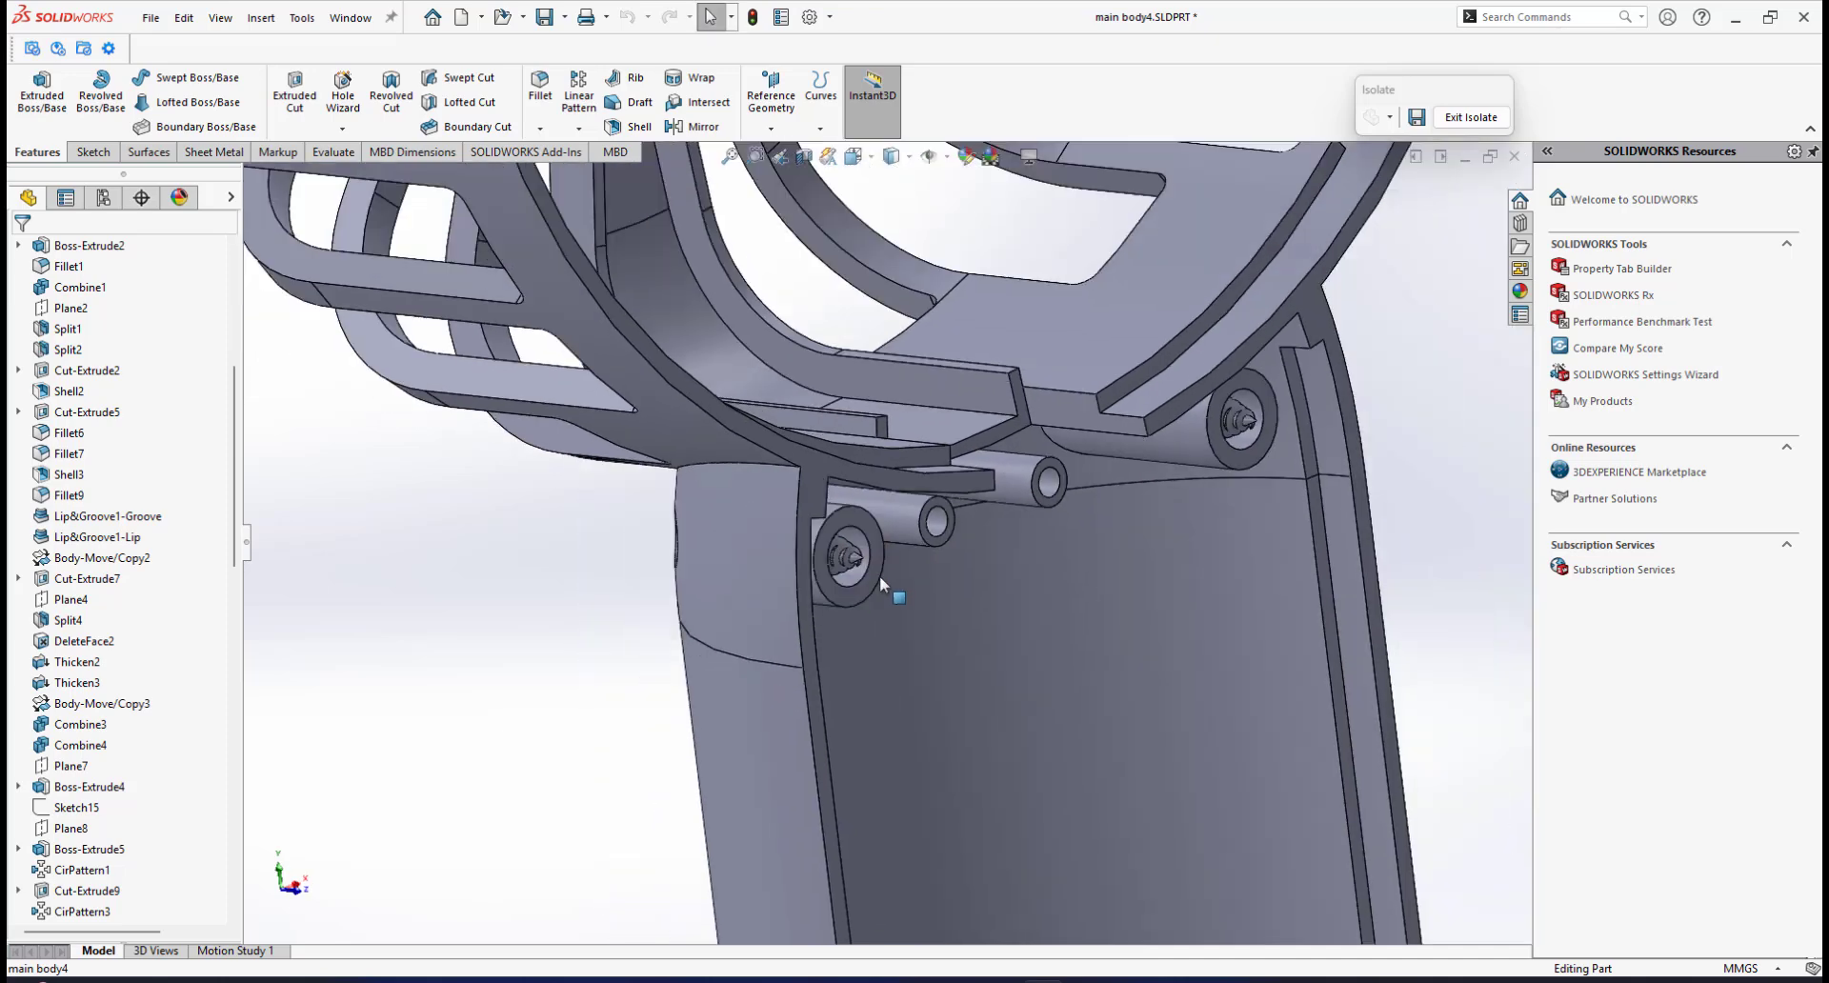
# Step: Use Move/Copy Body to make one copy of both seated screws in place, with zero translation and rotation
pyautogui.click(871, 548)
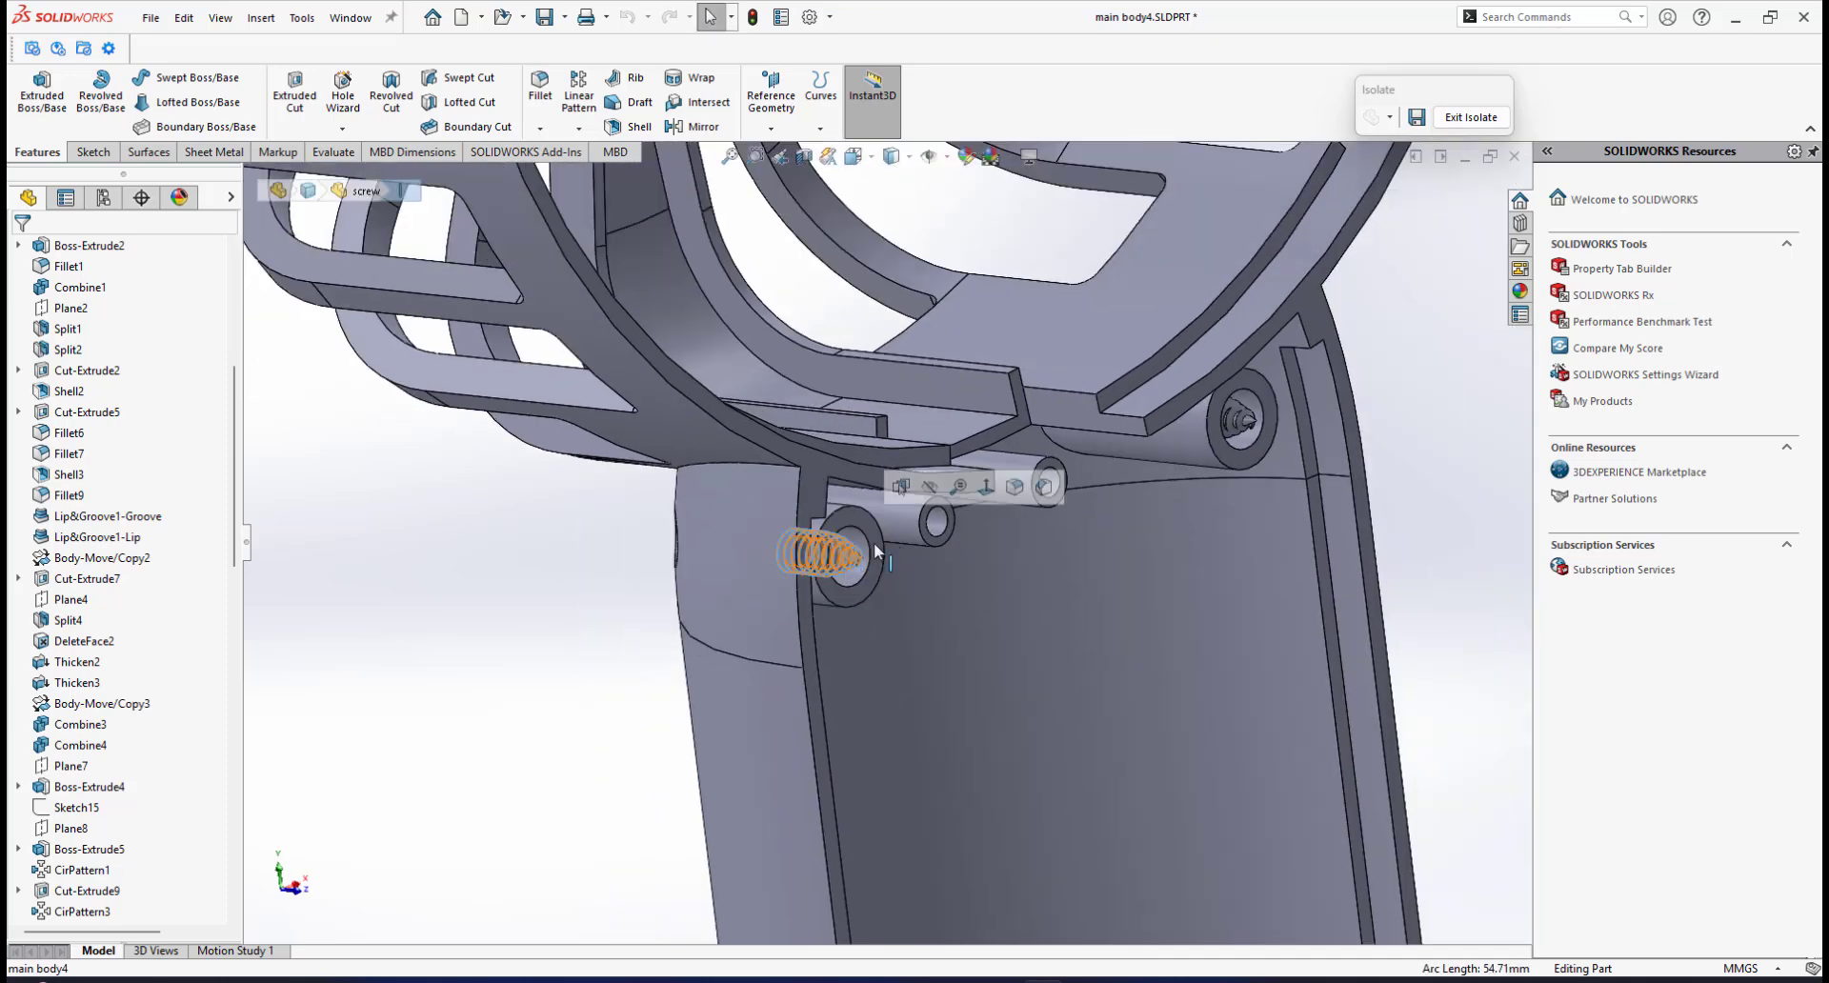
pyautogui.keyDown('ctrl'); pyautogui.click(1219, 417); pyautogui.keyUp('ctrl')
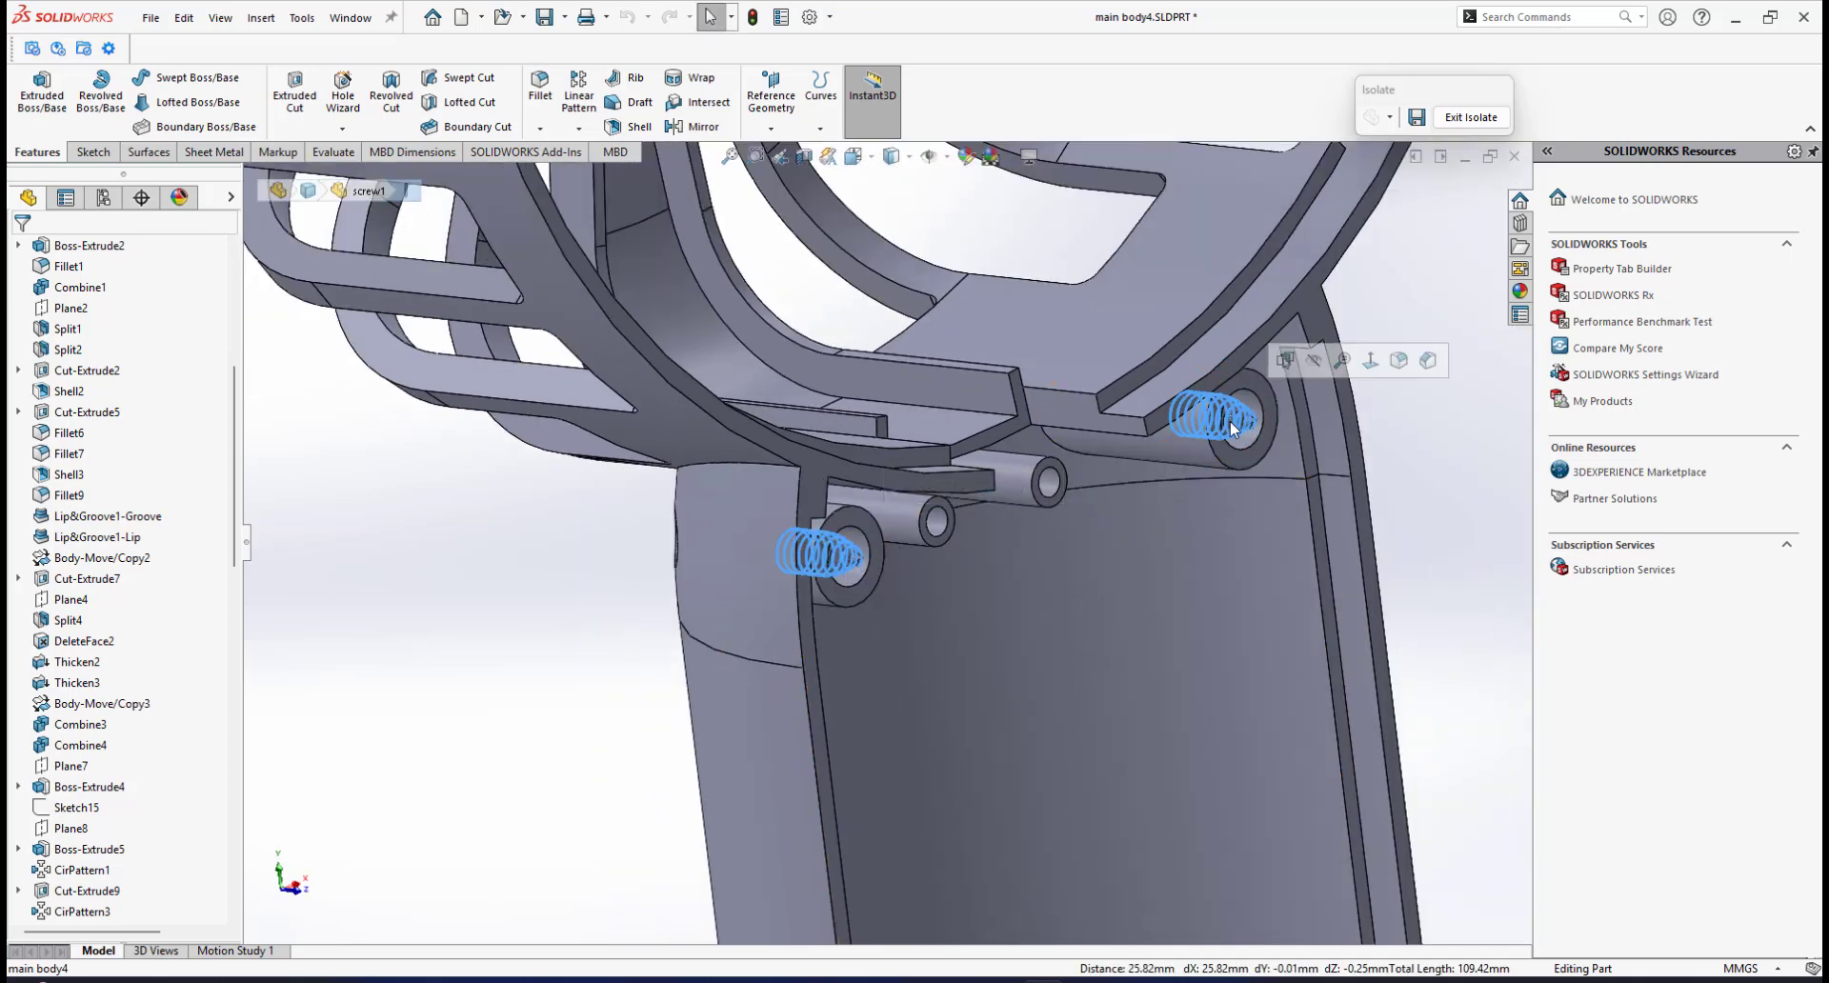
pyautogui.click(259, 19)
pyautogui.moveTo(314, 94)
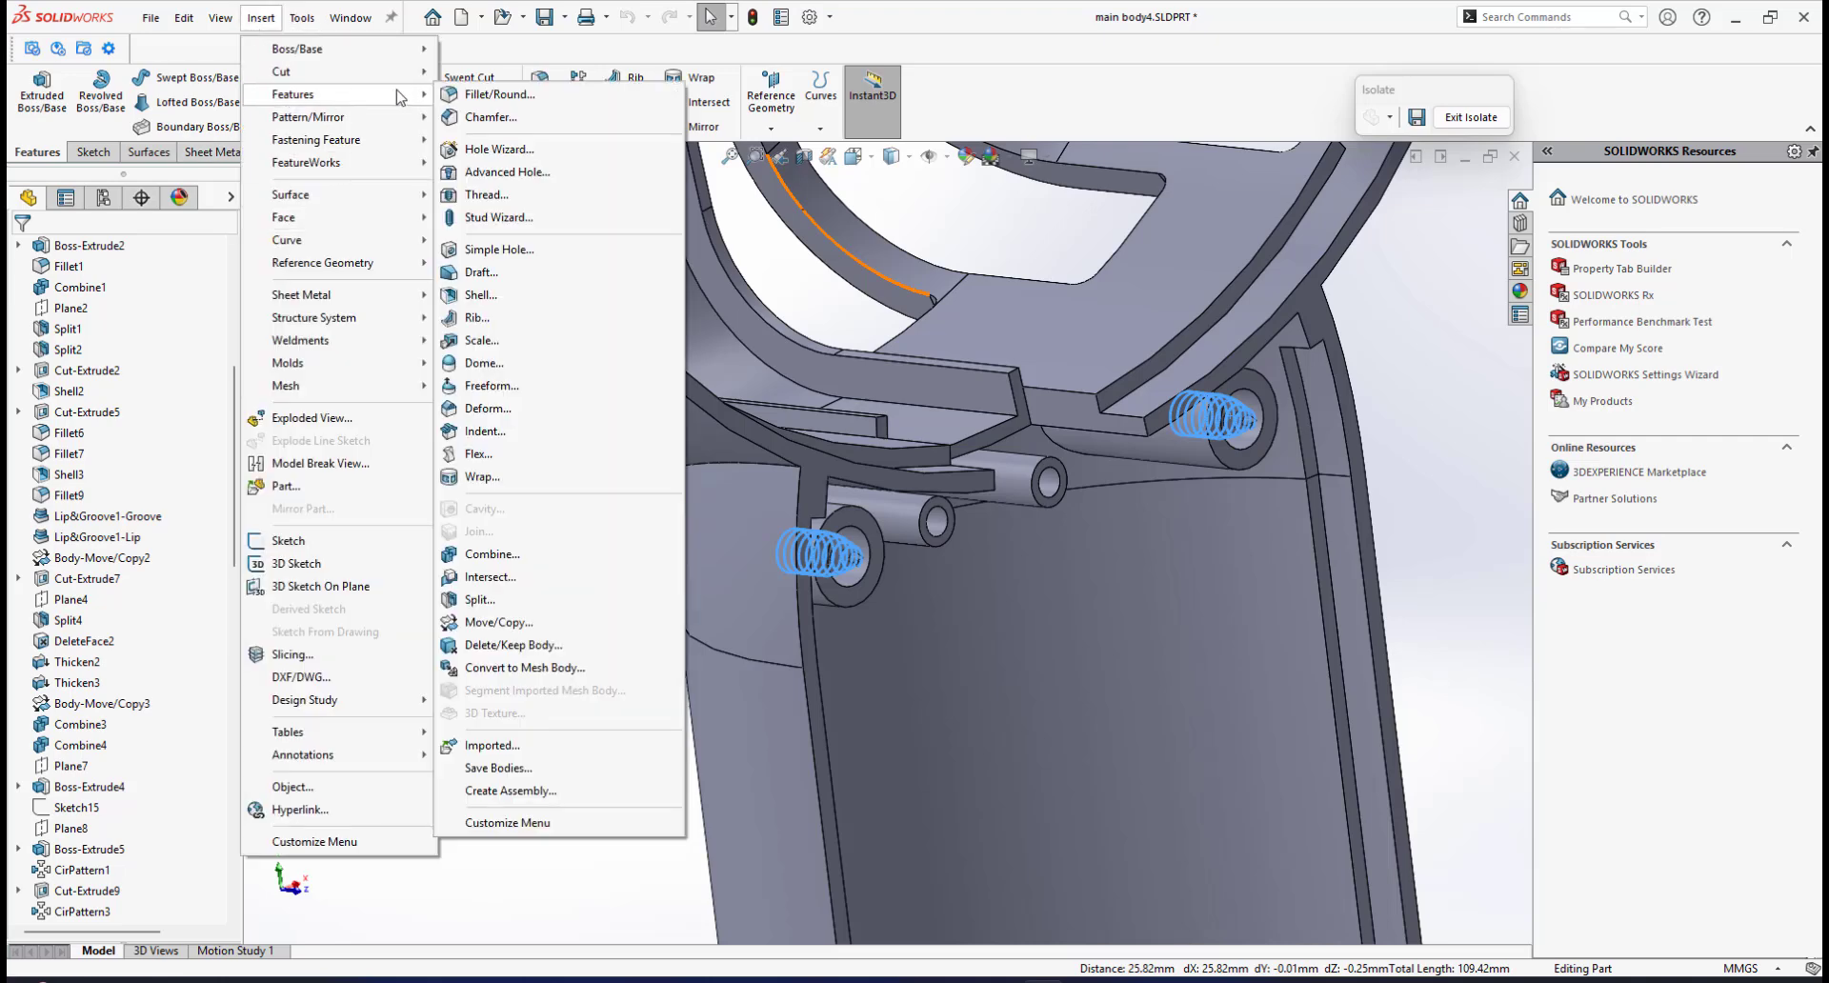
pyautogui.click(489, 624)
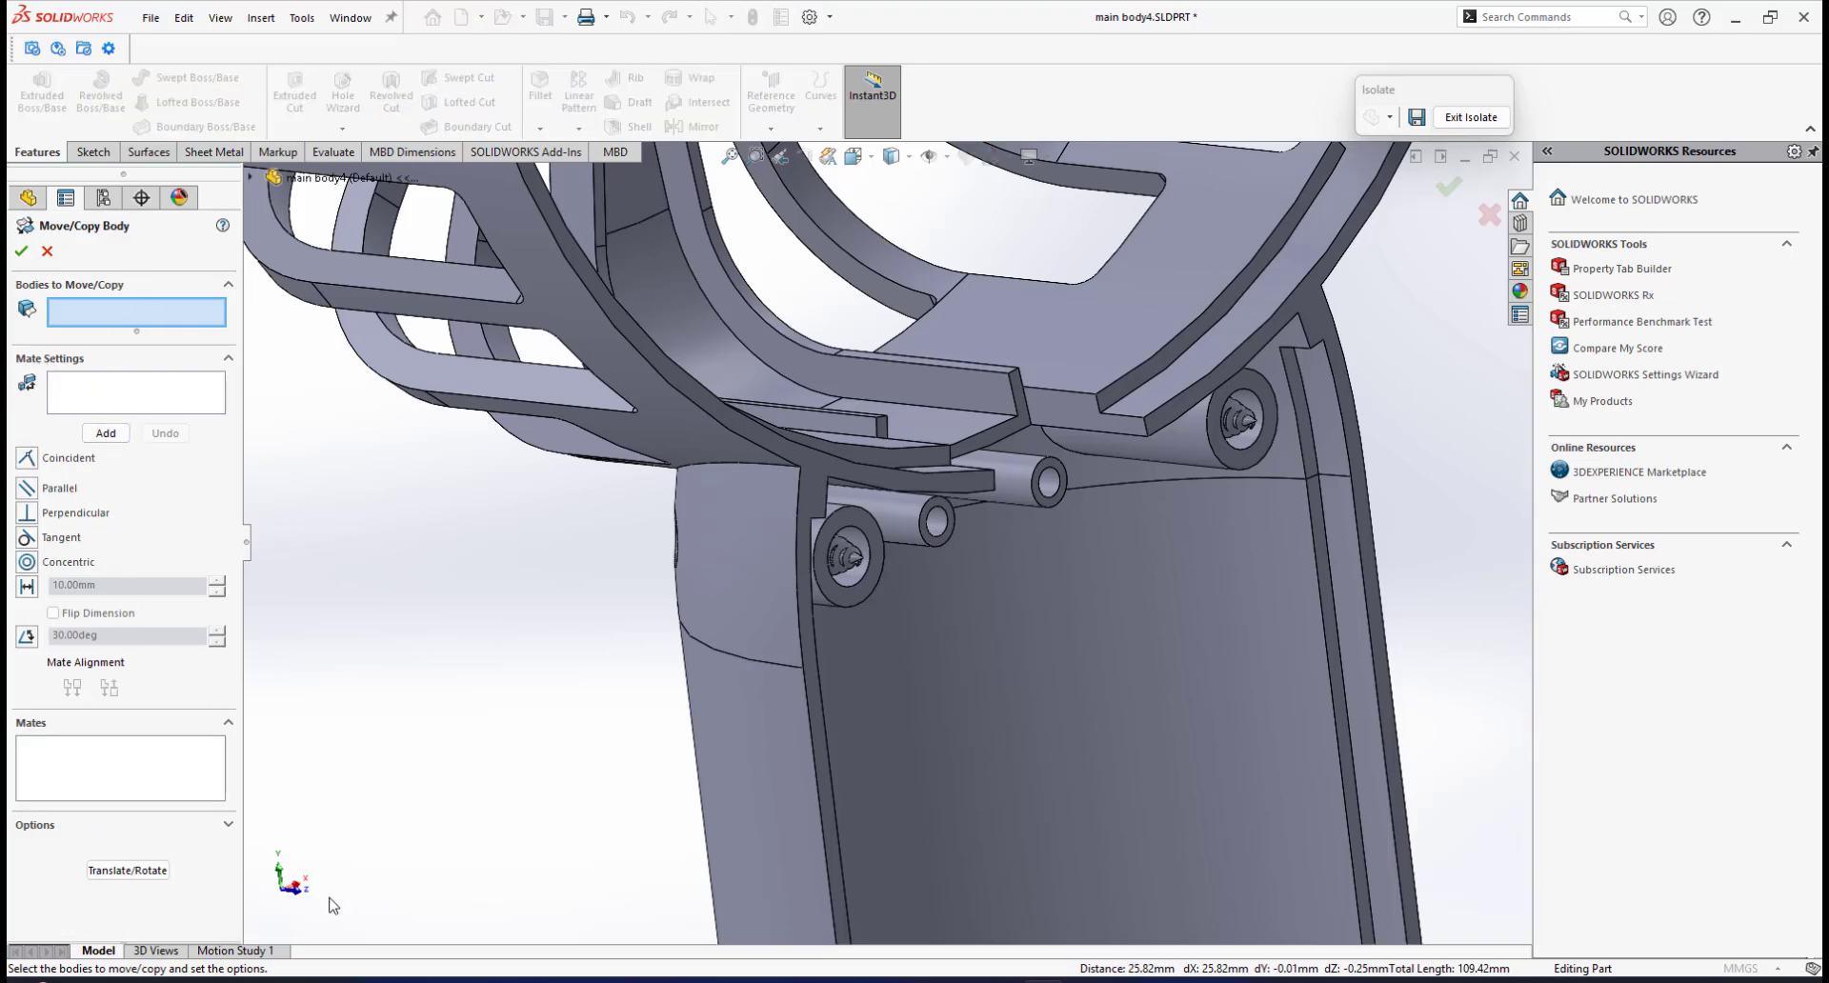
pyautogui.click(133, 870)
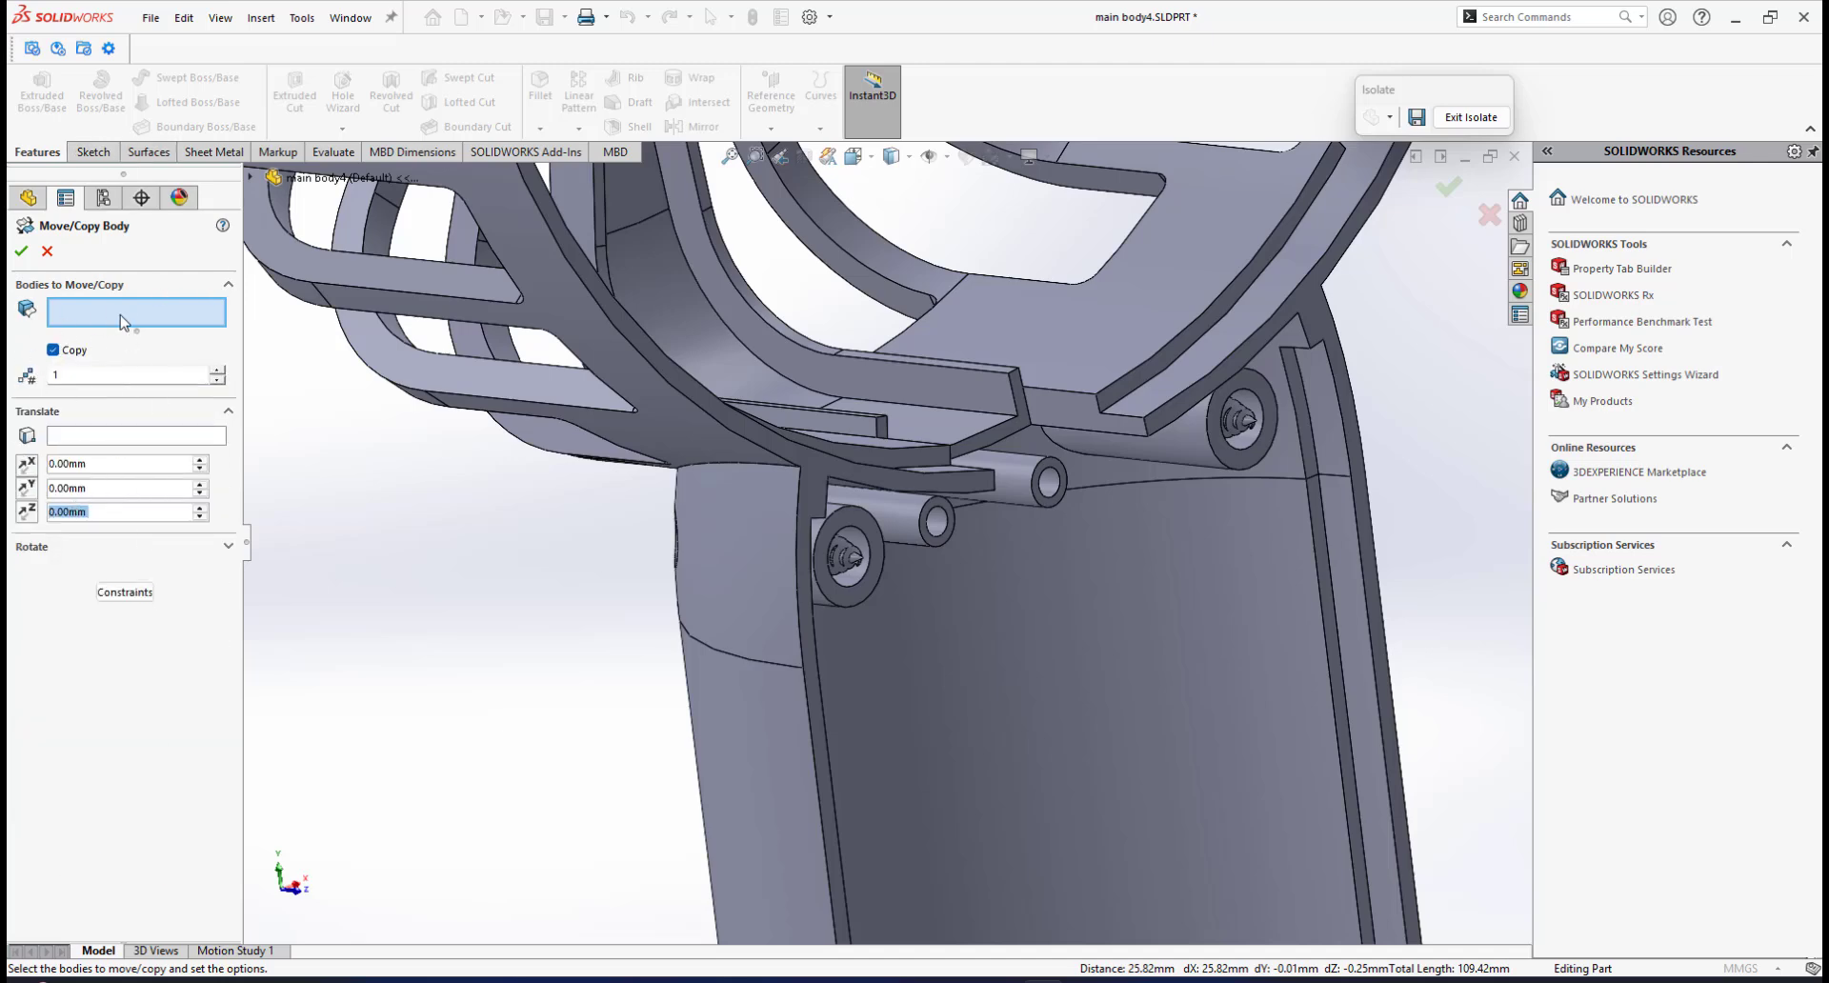
pyautogui.click(843, 554)
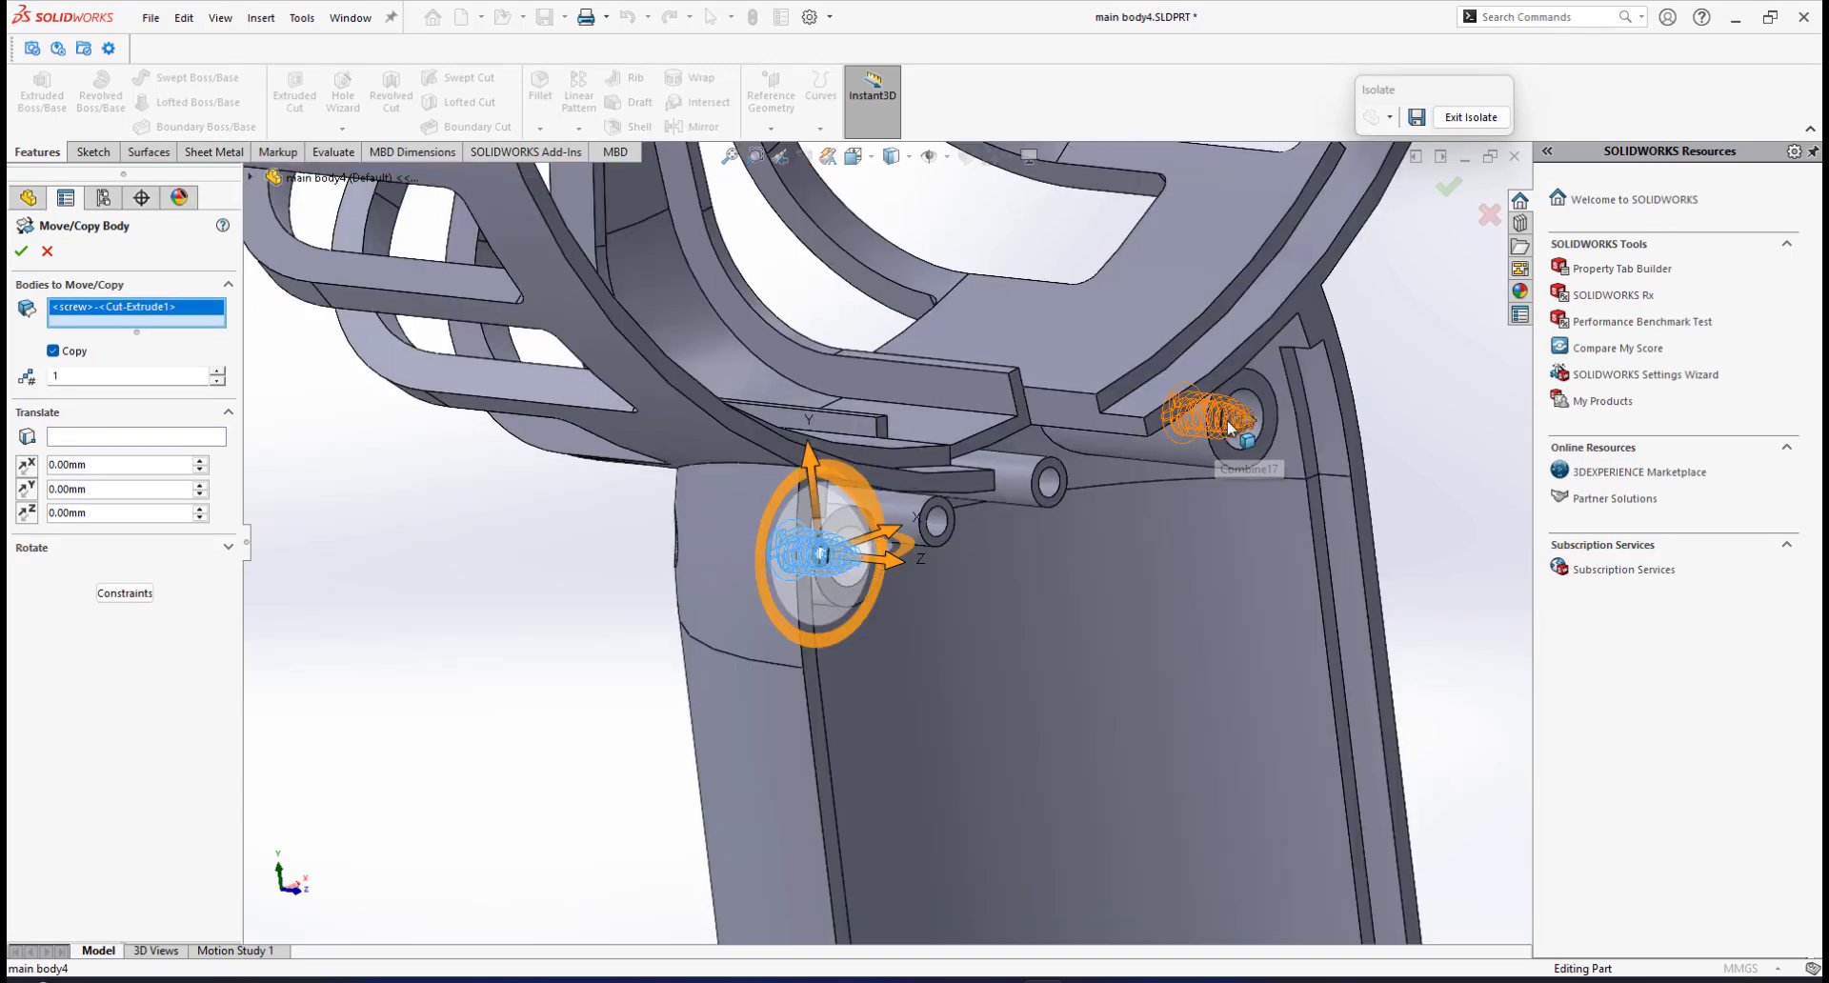
pyautogui.click(1227, 424)
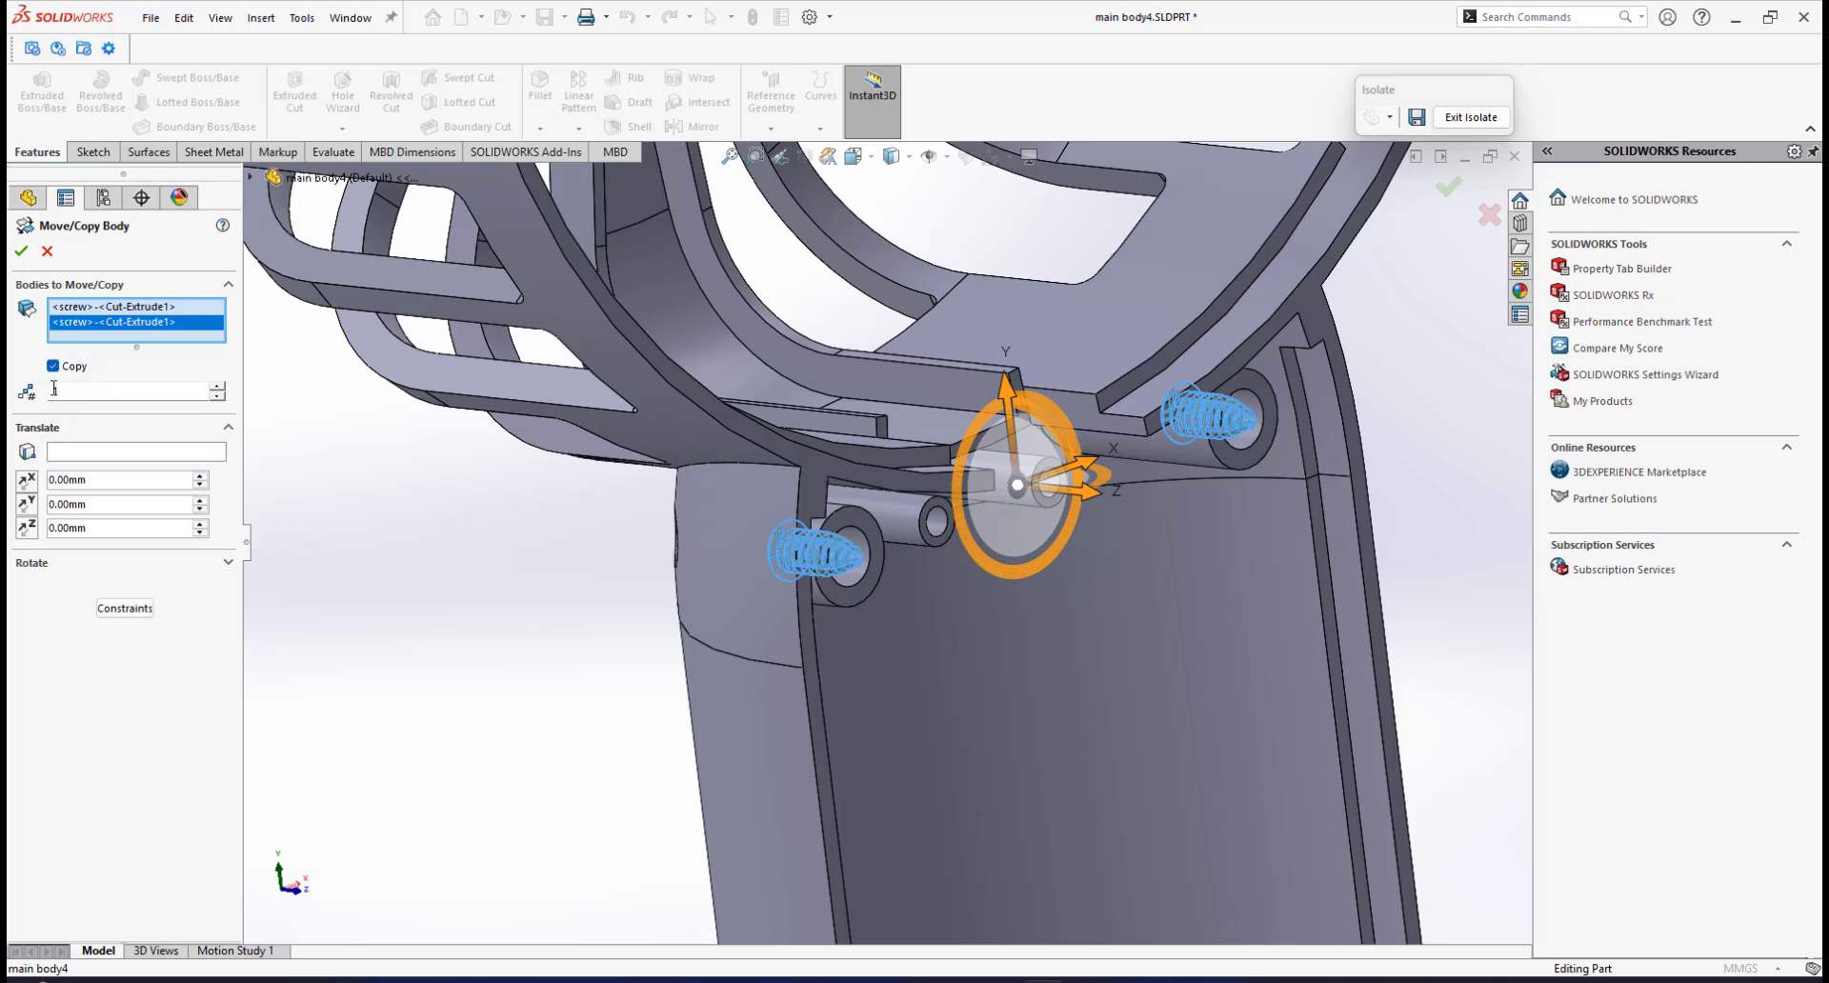
pyautogui.click(27, 251)
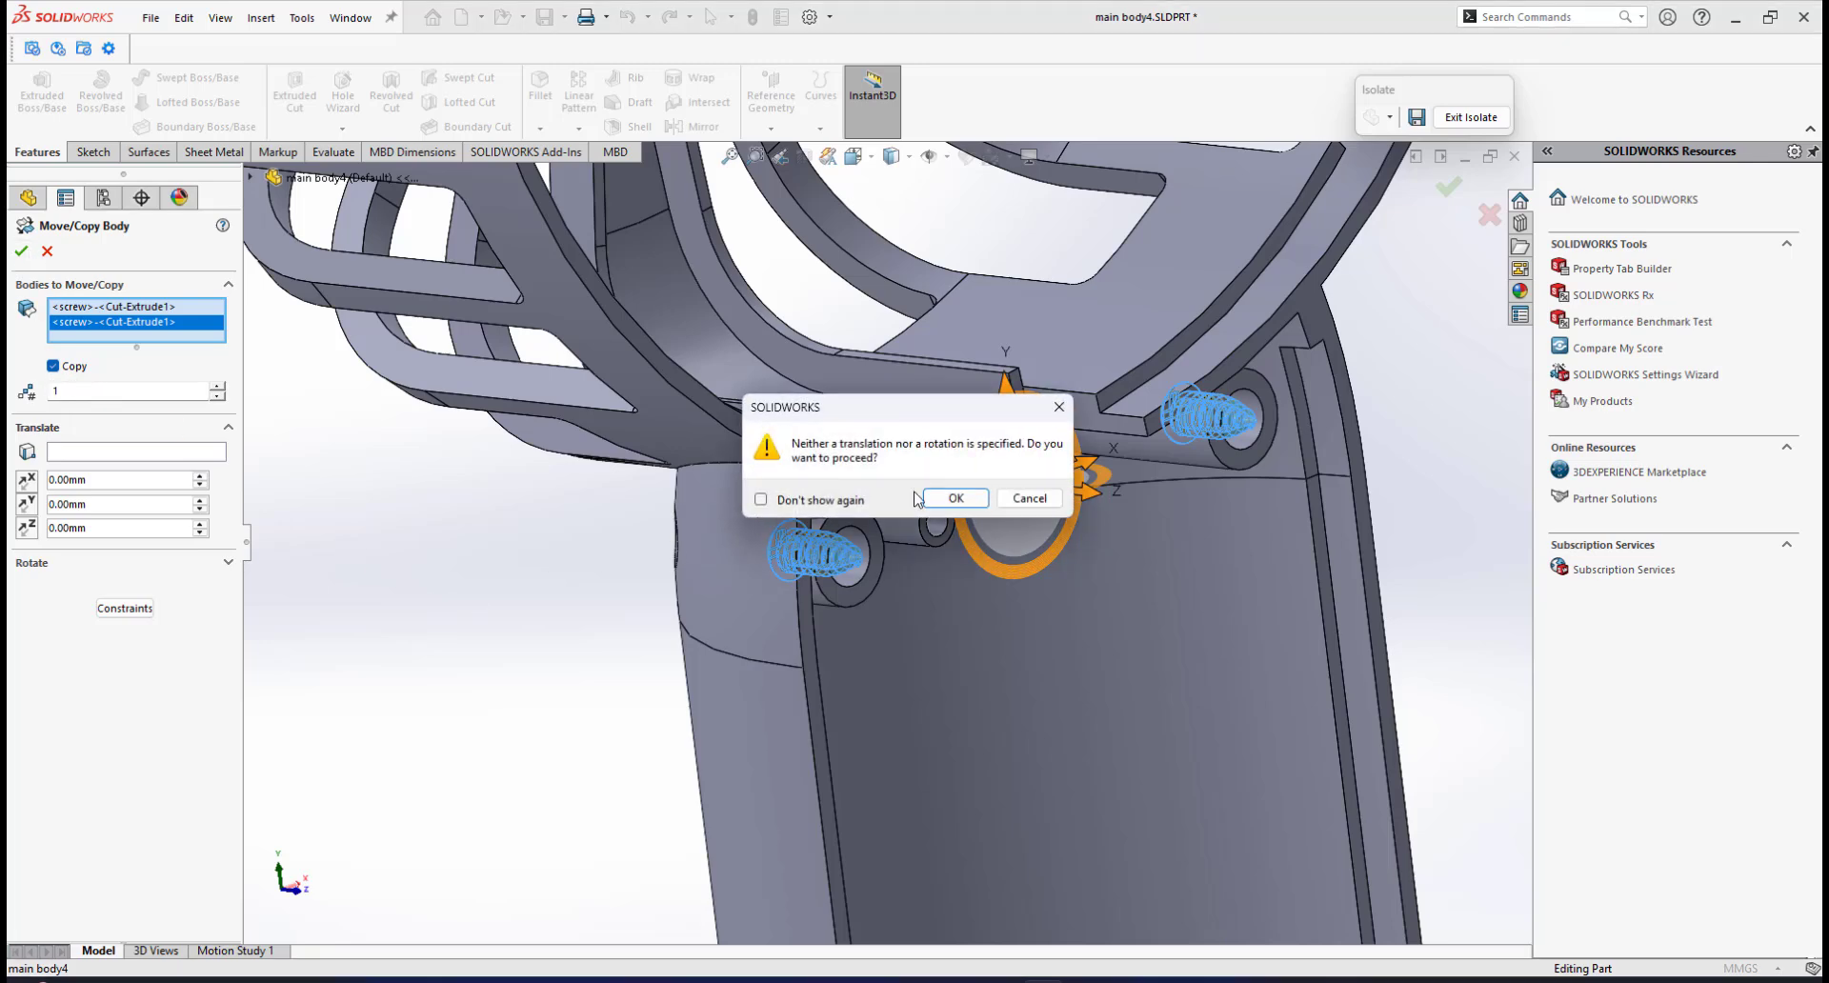
pyautogui.click(948, 501)
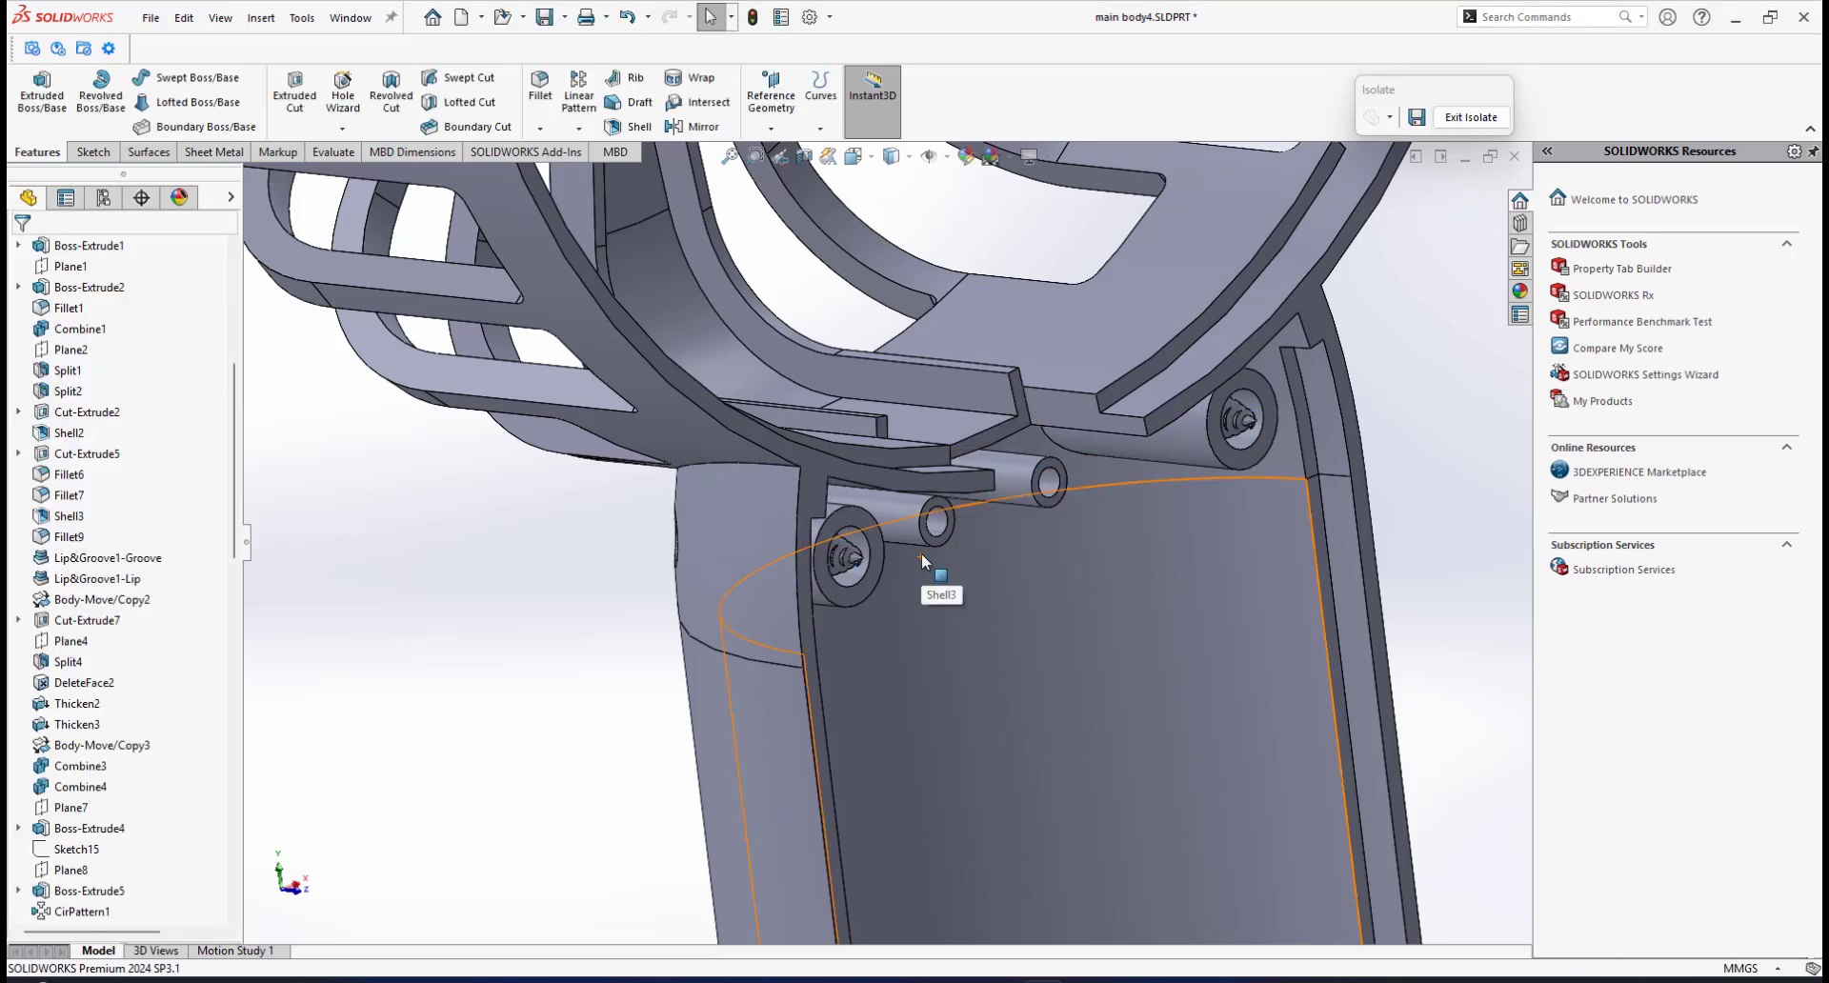
# Step: Exit the isolated view and check which listed solid bodies are the original screws and which are their copies
pyautogui.scroll(4, 922, 554)
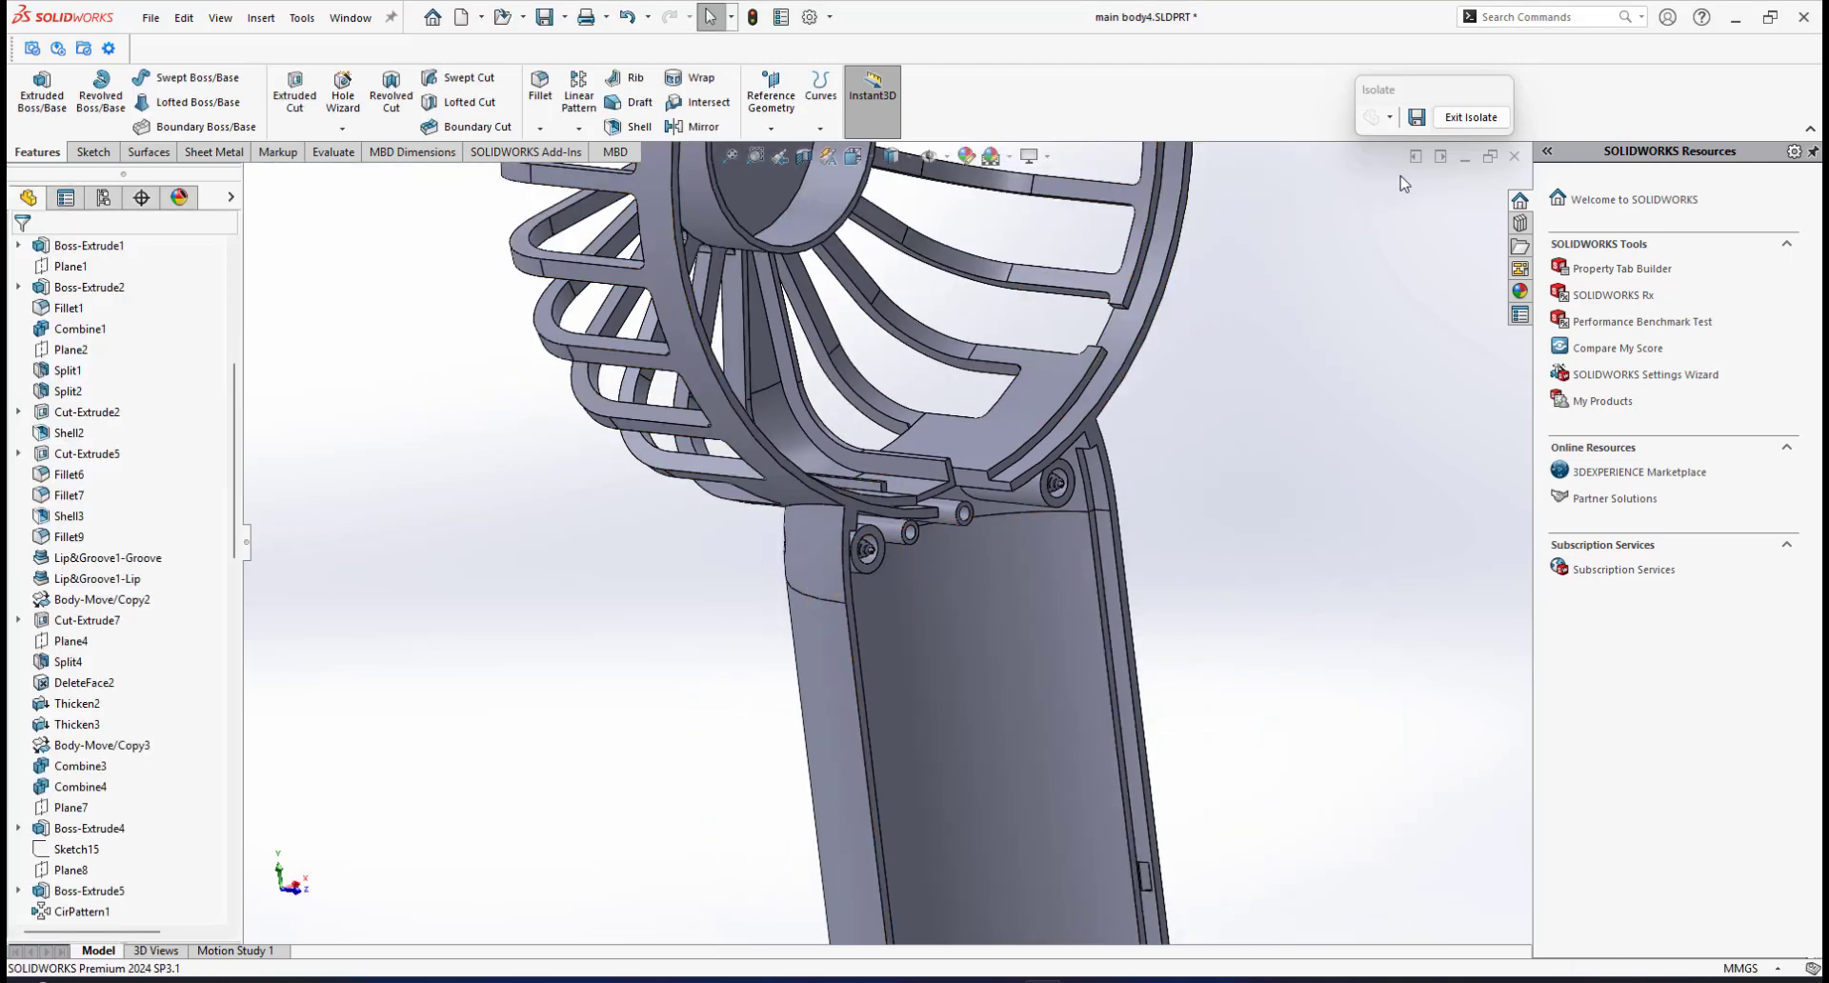
pyautogui.click(1470, 118)
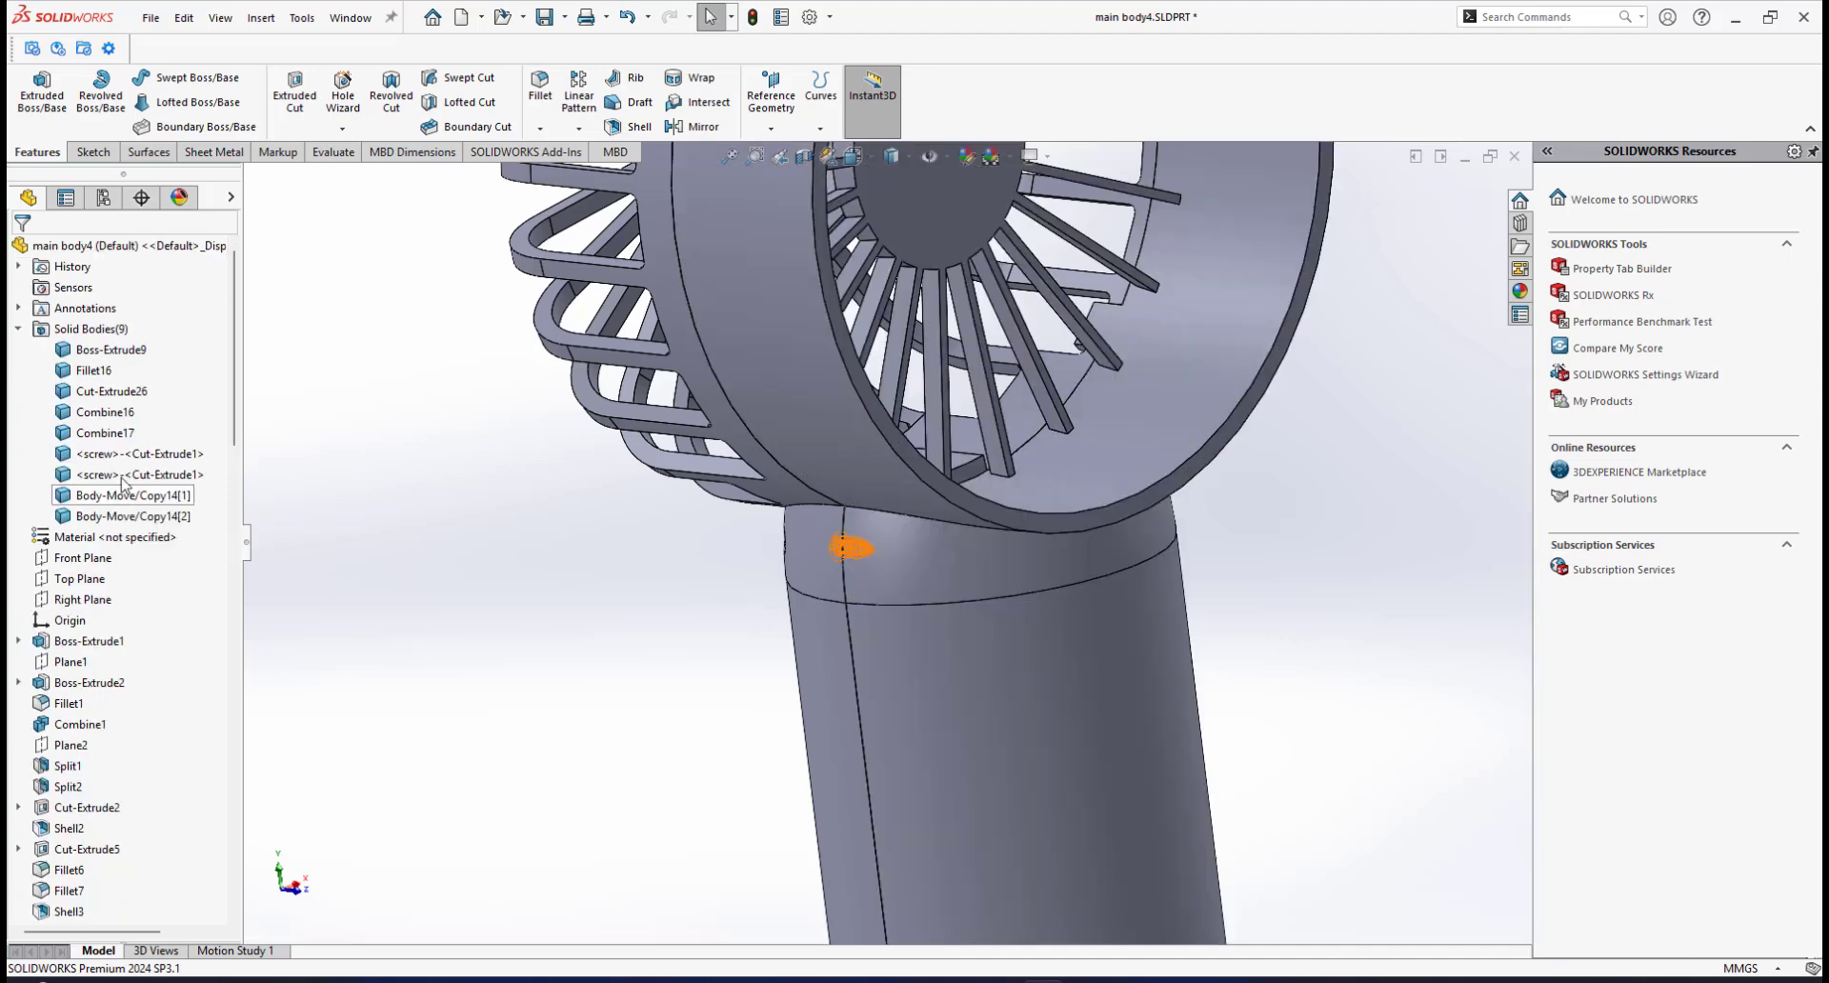
pyautogui.scroll(2, 821, 604)
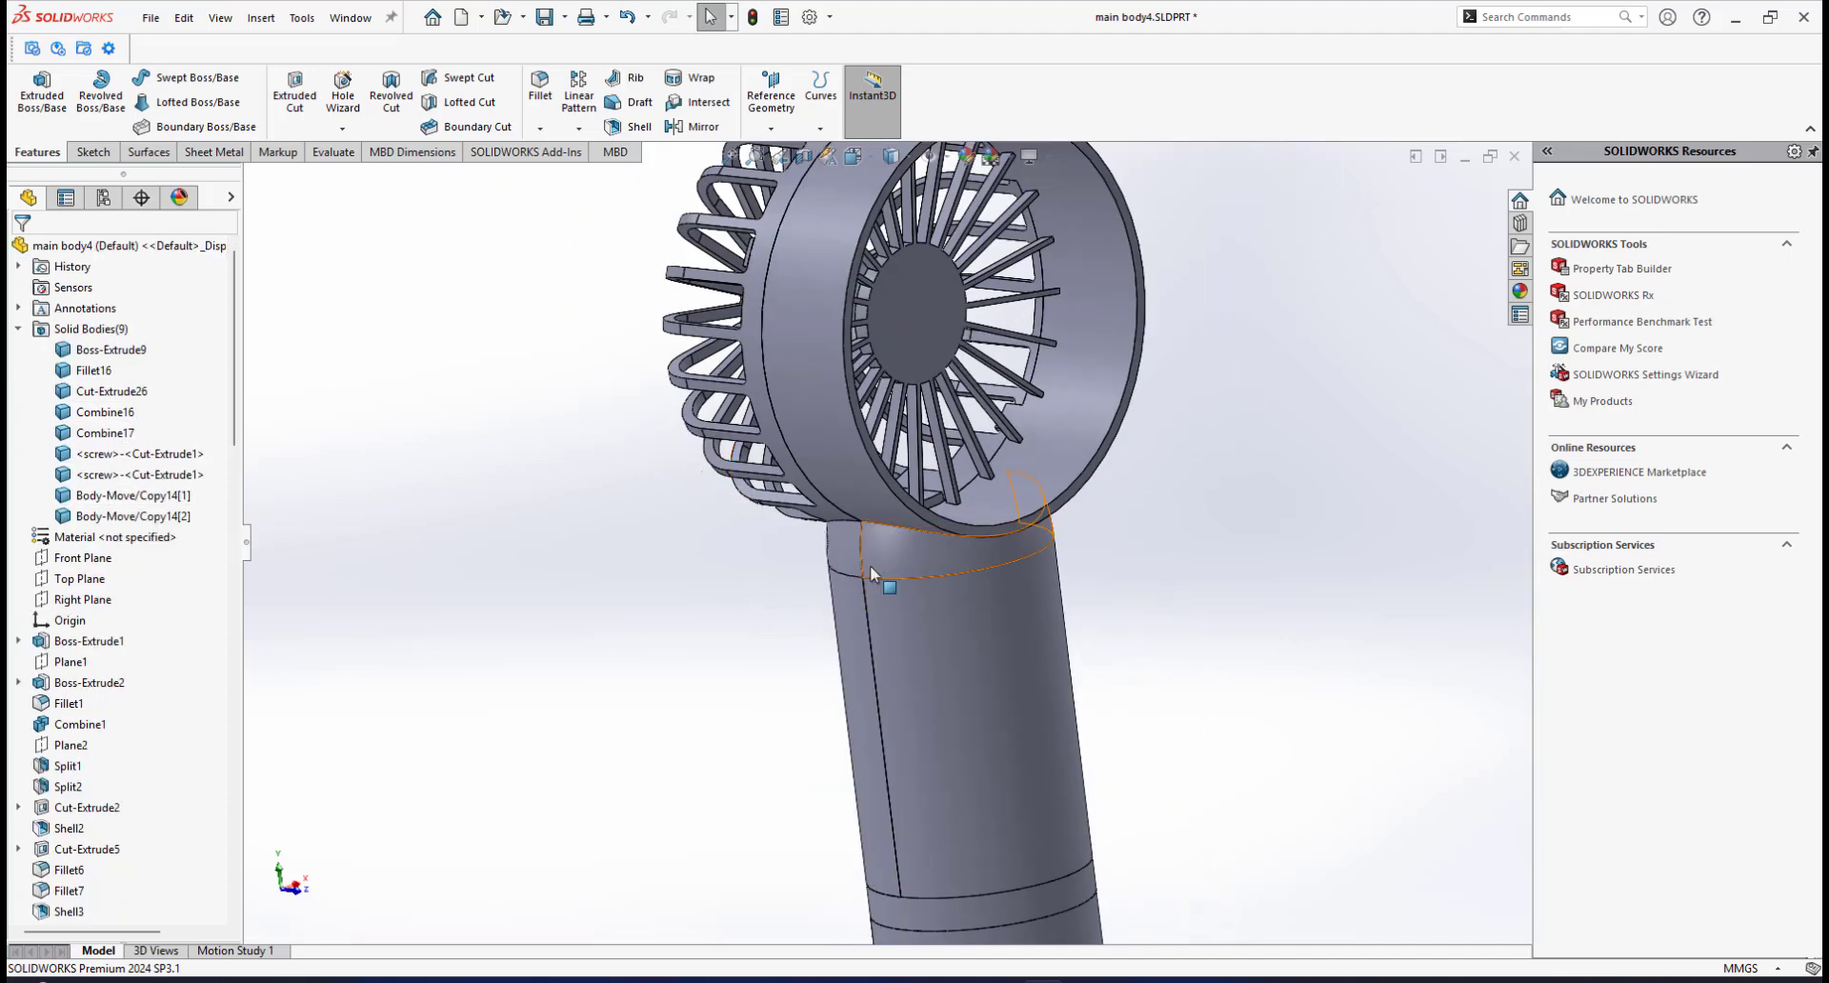
pyautogui.click(842, 553)
pyautogui.click(134, 454)
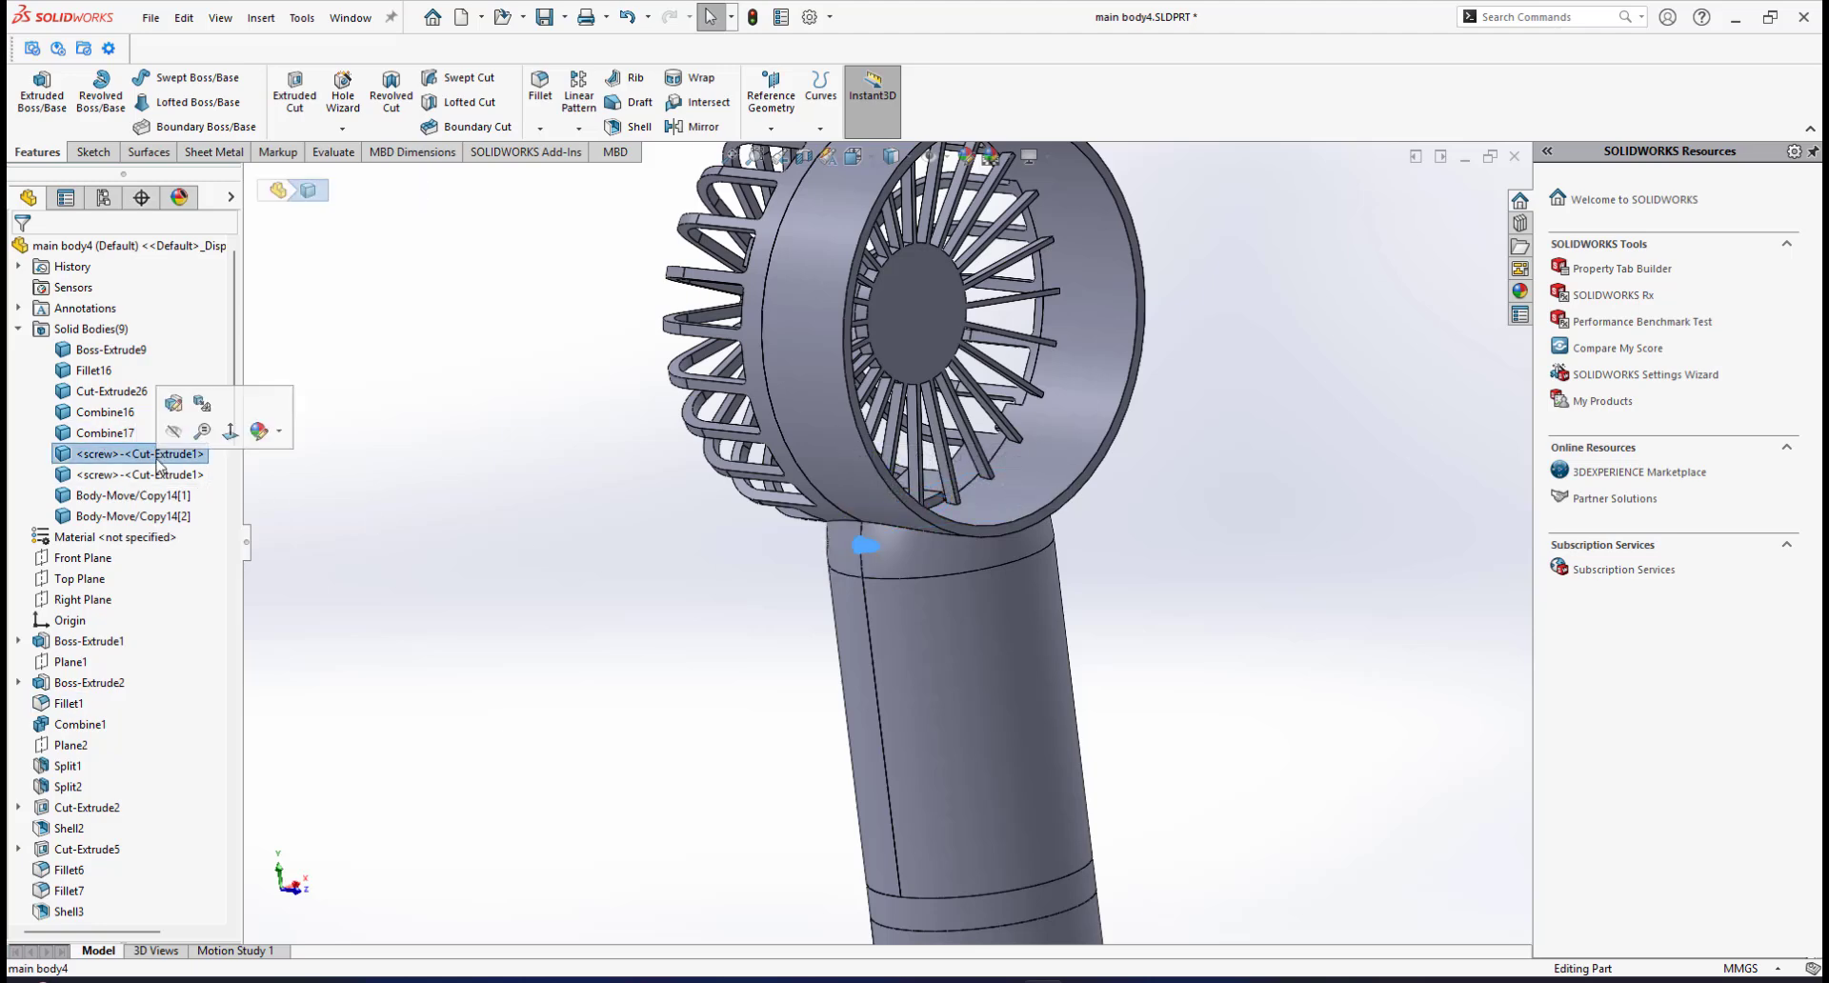
pyautogui.keyDown('ctrl'); pyautogui.click(103, 478); pyautogui.keyUp('ctrl')
pyautogui.click(387, 550)
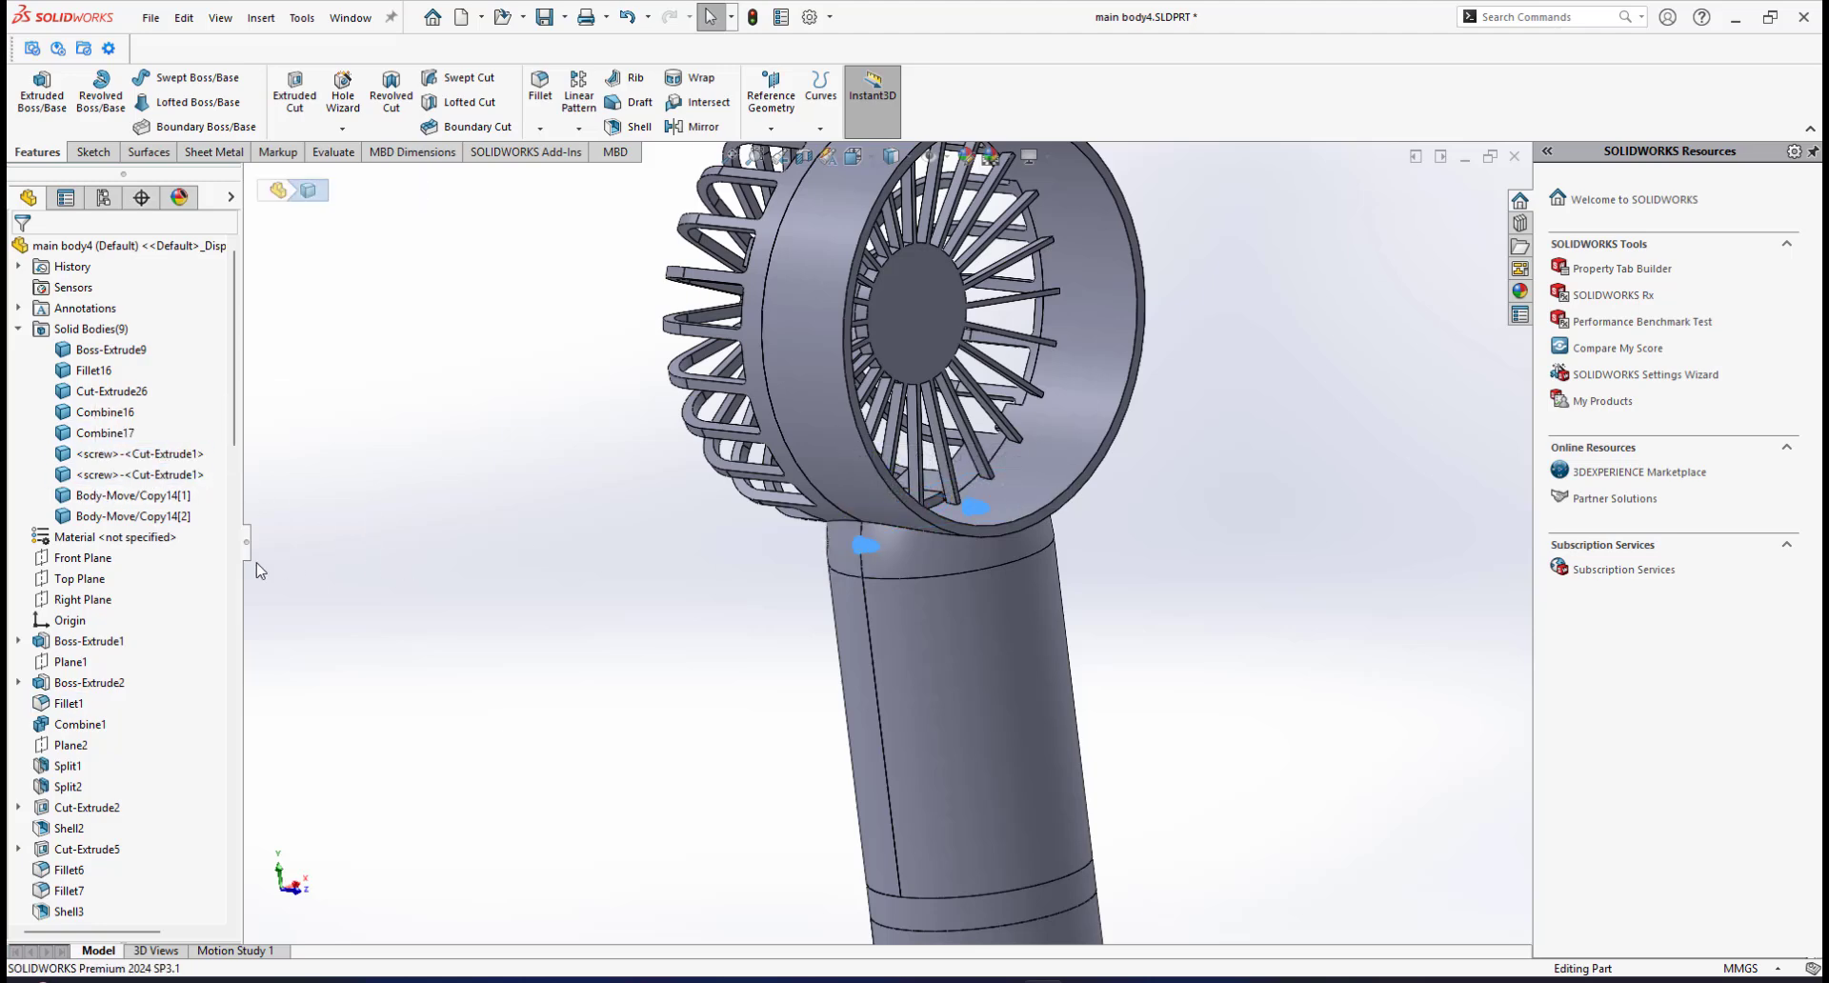
pyautogui.click(141, 497)
pyautogui.click(134, 516)
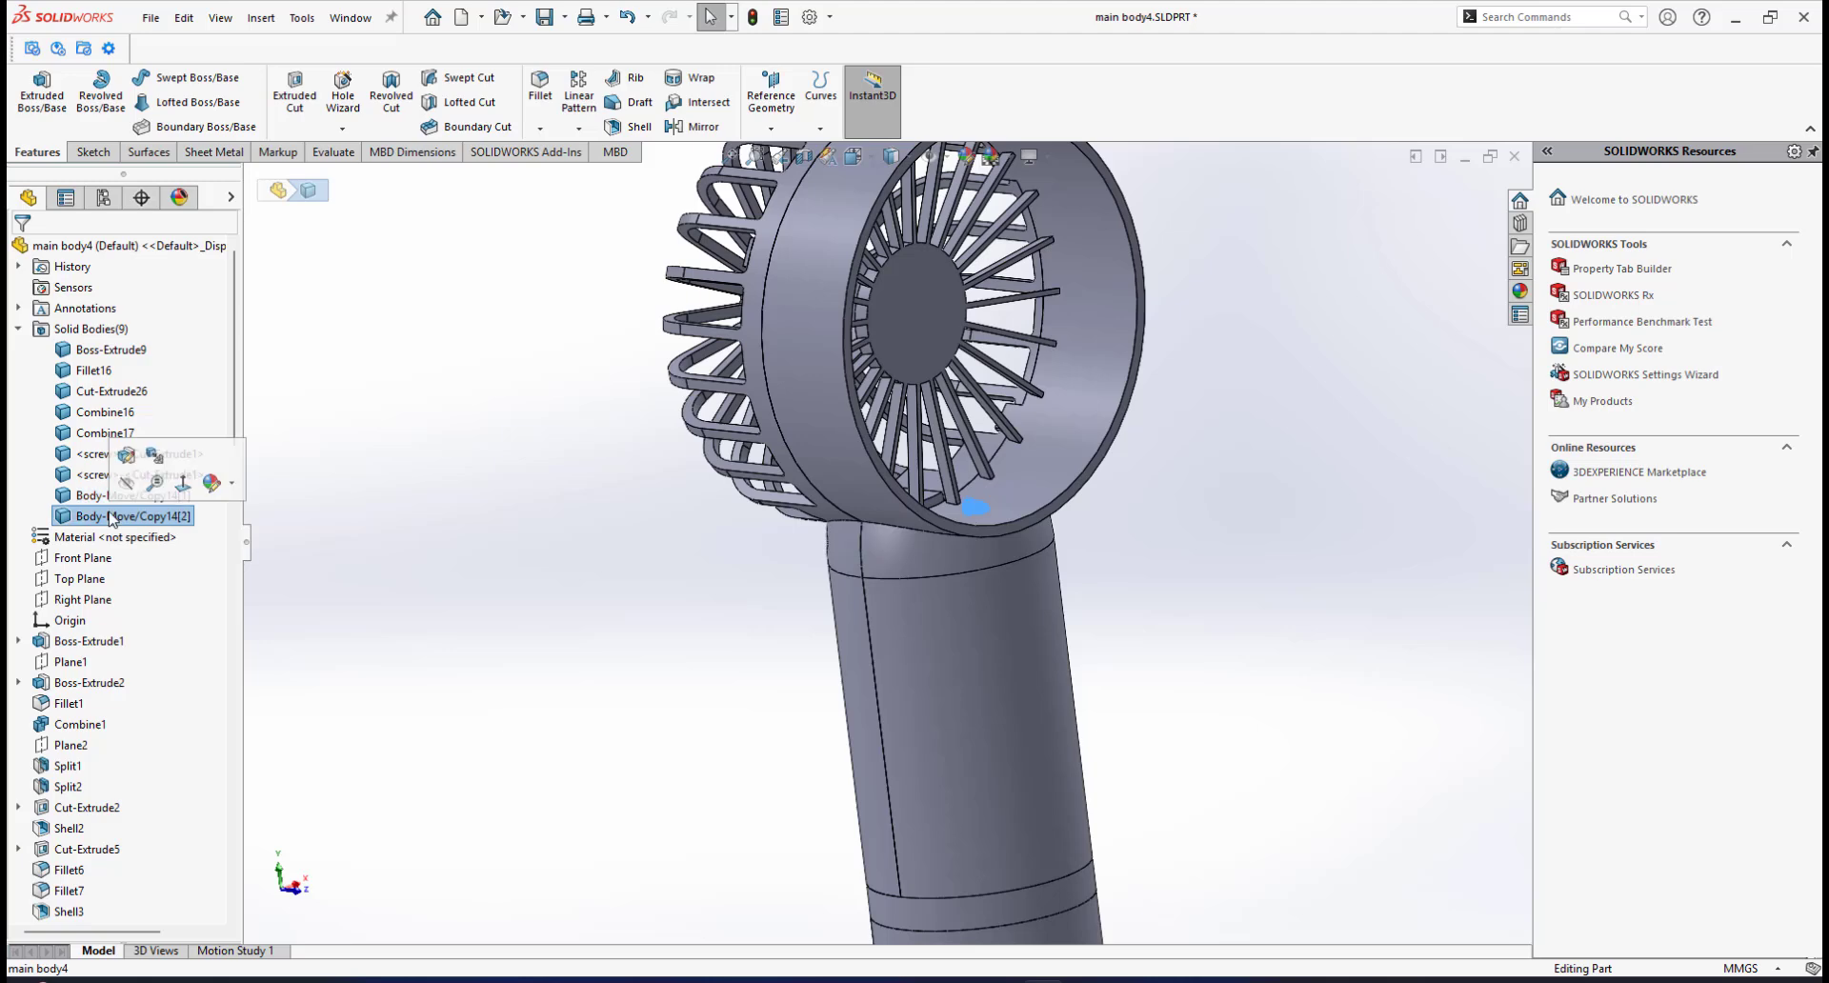
pyautogui.click(420, 566)
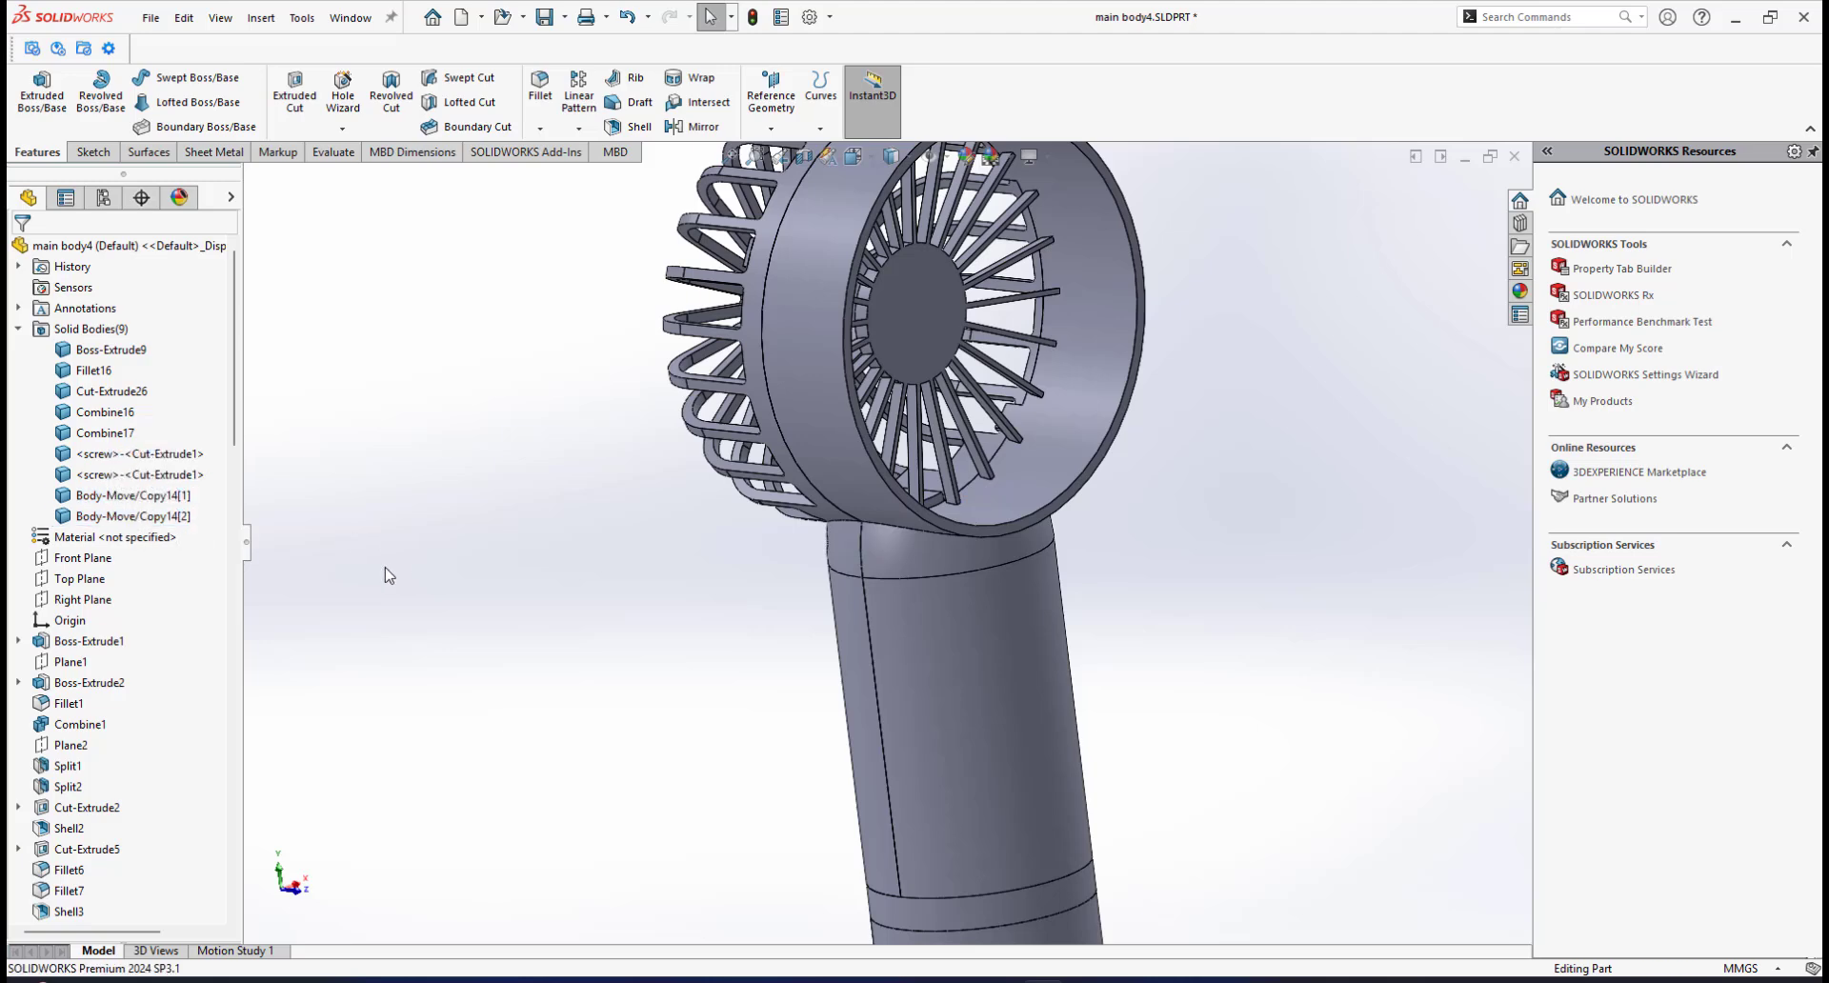
# Step: Isolate the handle half Combine17 together with the two original screw bodies
pyautogui.click(845, 588)
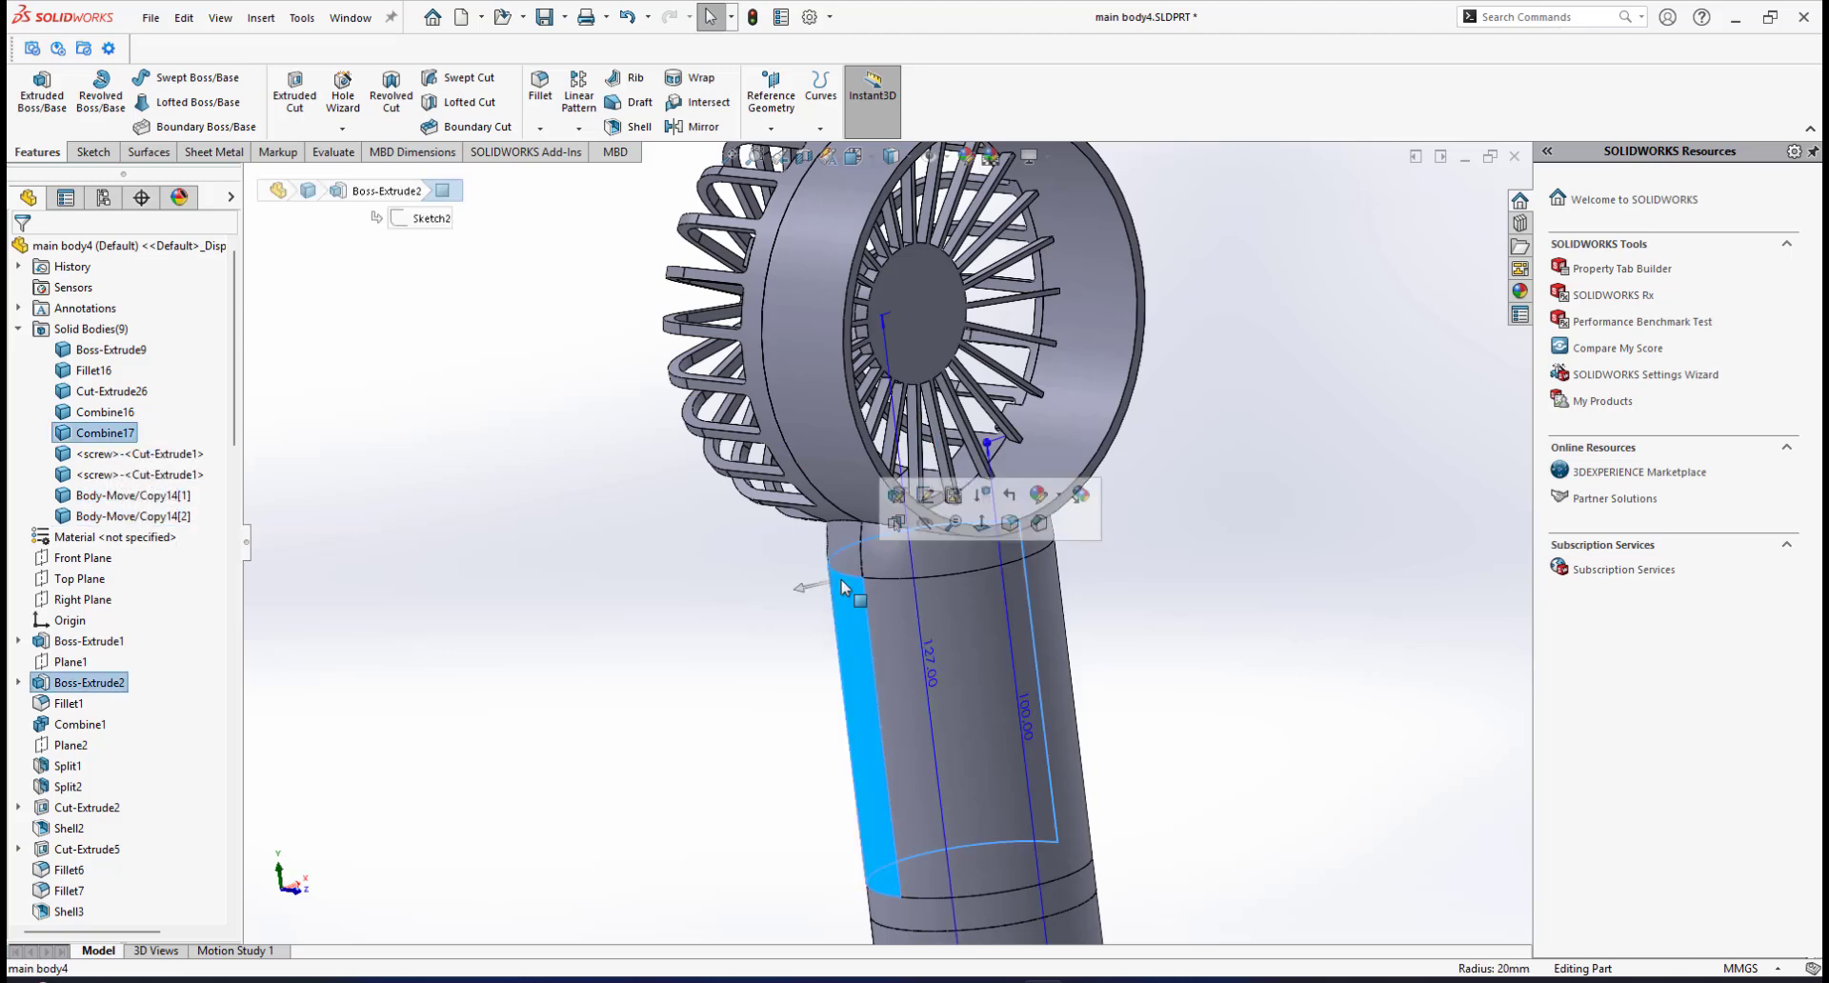
pyautogui.click(142, 456)
pyautogui.keyDown('ctrl'); pyautogui.click(127, 474); pyautogui.keyUp('ctrl')
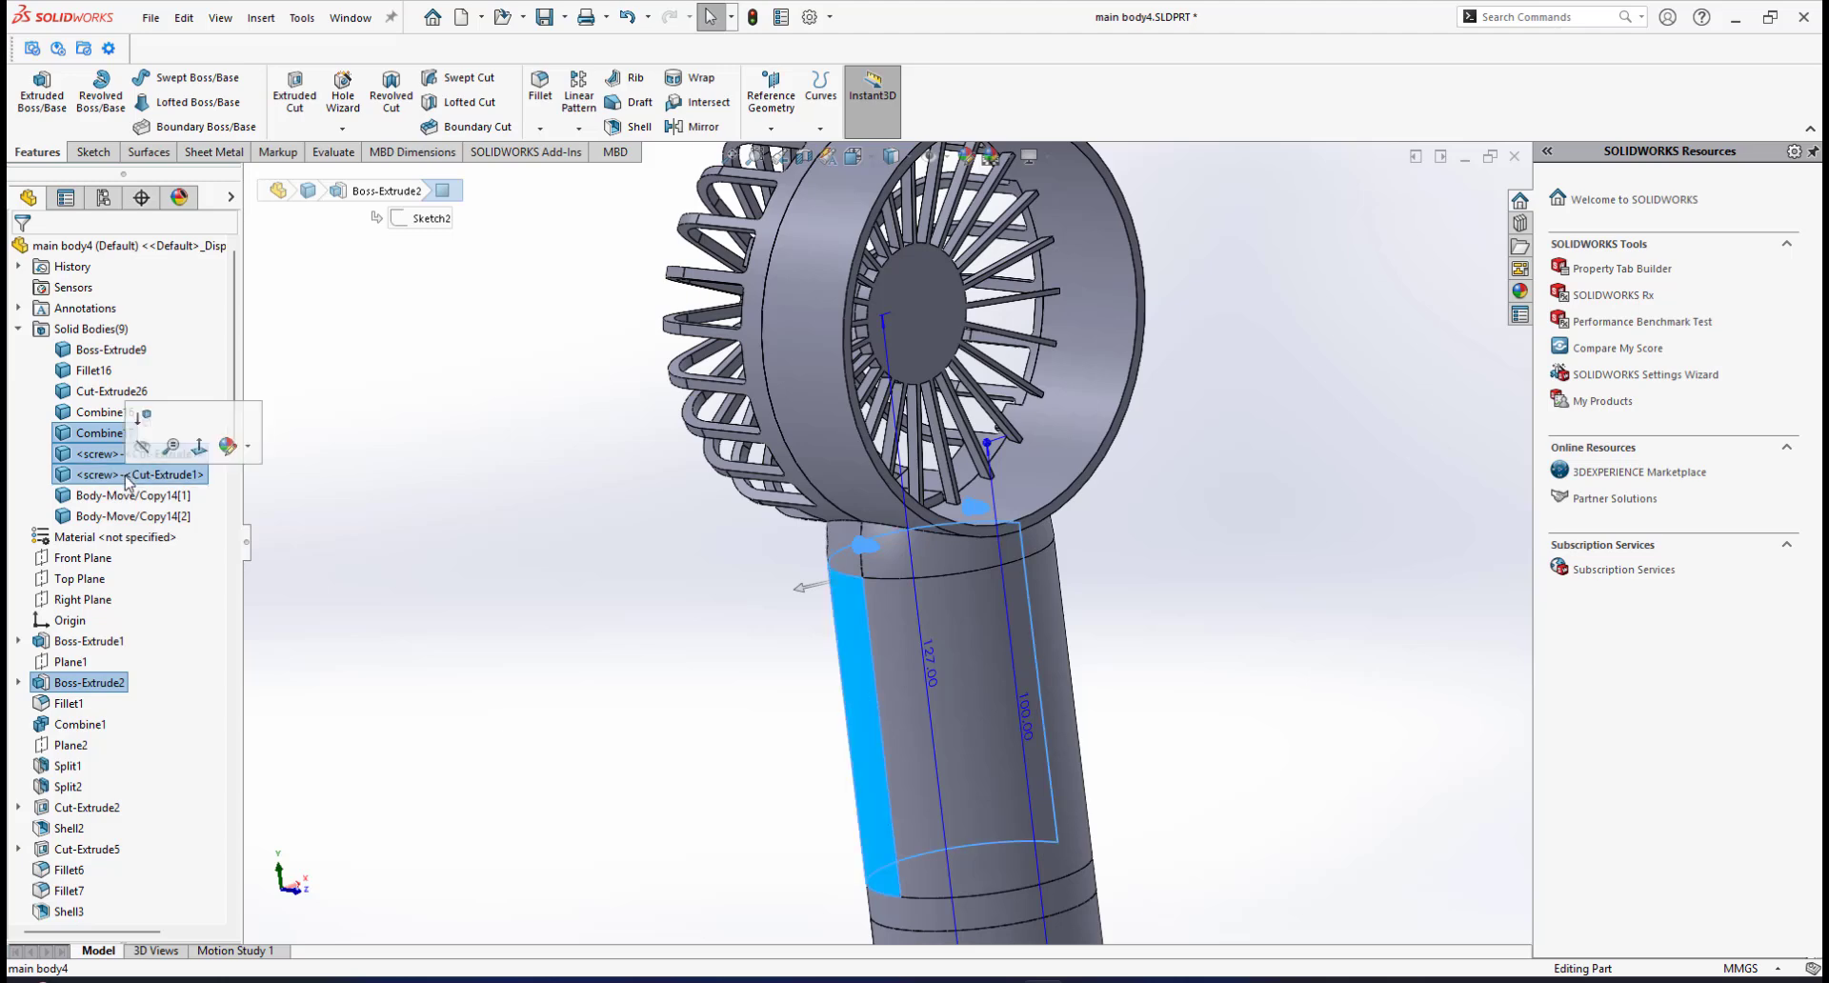
pyautogui.rightClick(127, 481)
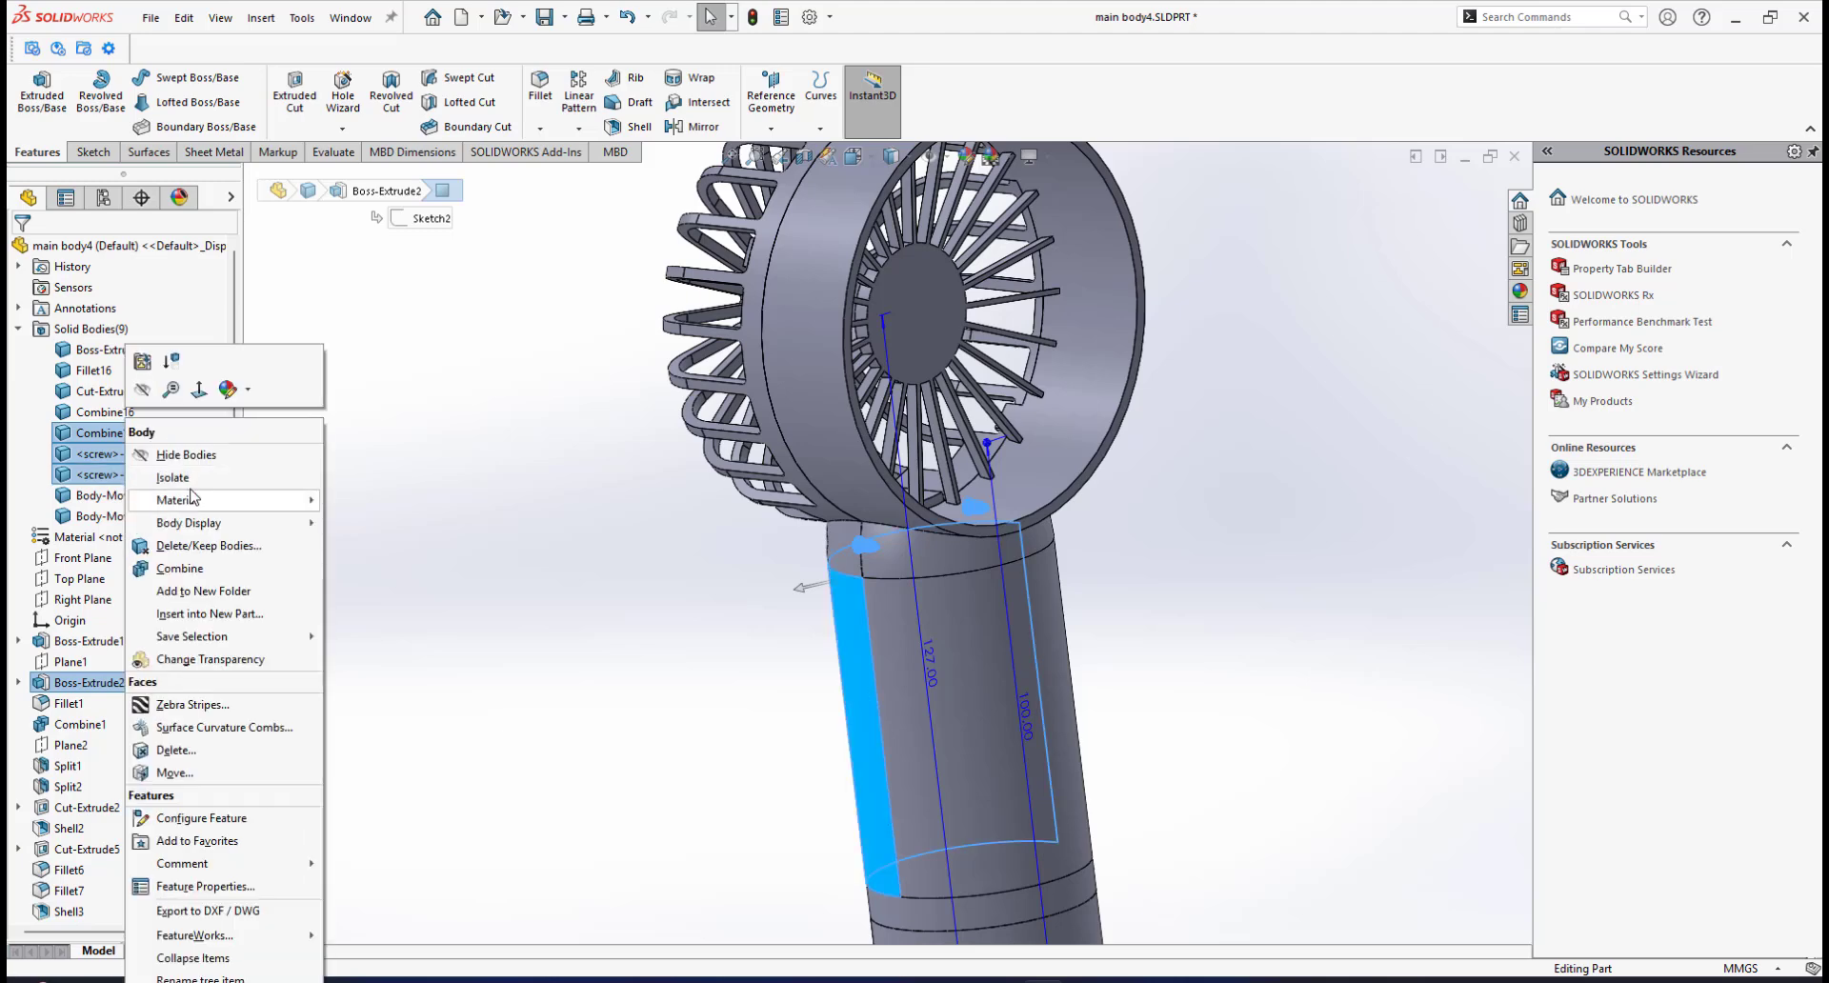
pyautogui.click(670, 519)
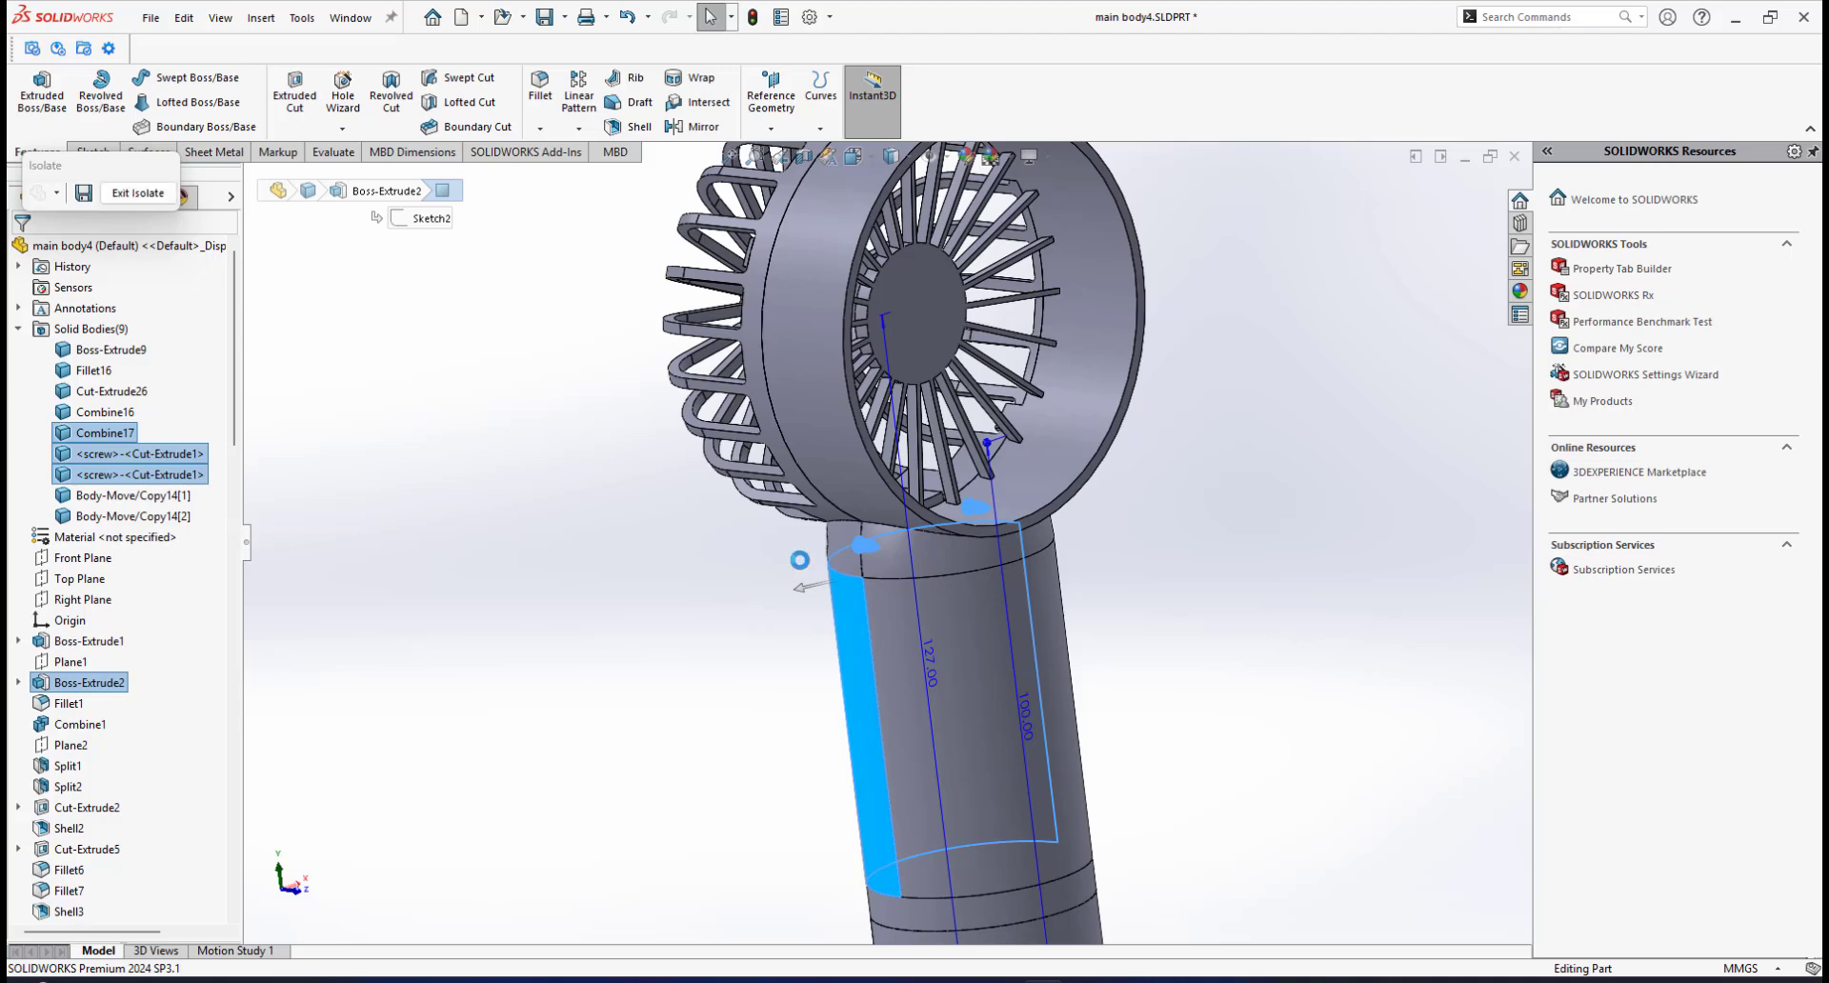
# Step: Combine with Subtract, using Combine17 as the main body and removing both original screw bodies from it
pyautogui.scroll(-4, 826, 544)
pyautogui.moveTo(1040, 498); pyautogui.dragTo(981, 457, button='middle')
pyautogui.click(261, 17)
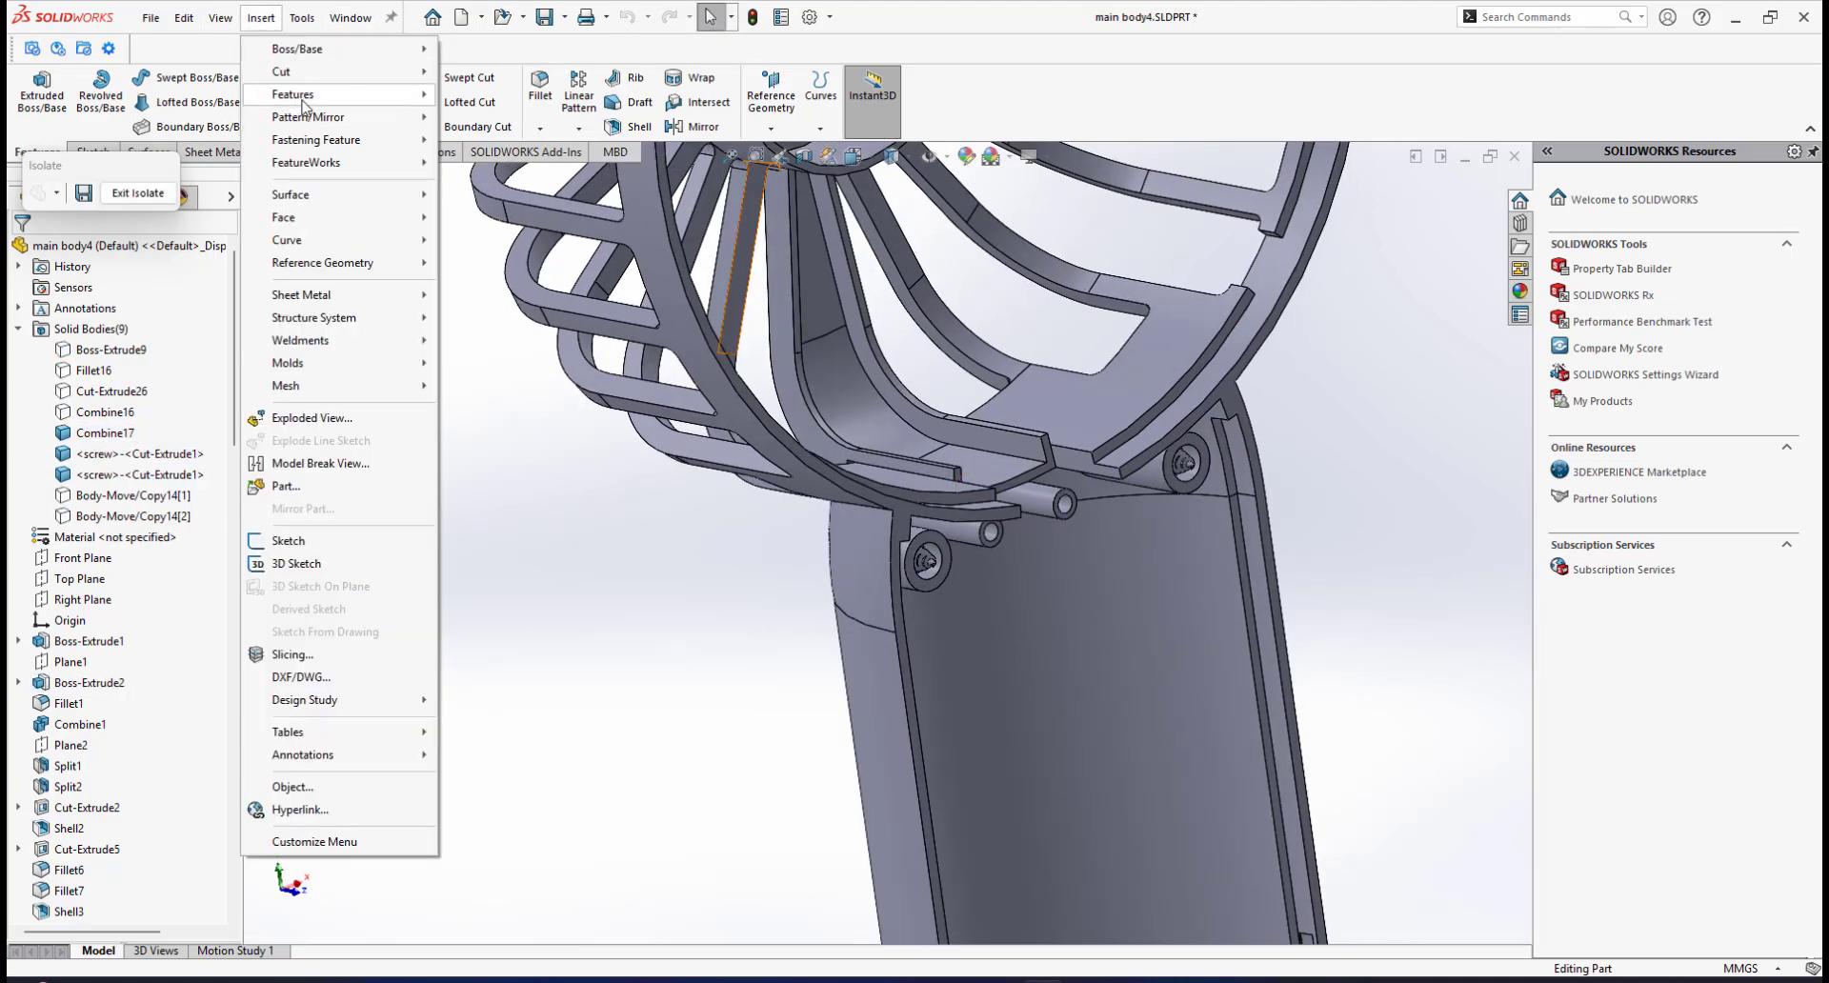
pyautogui.moveTo(303, 103)
pyautogui.click(505, 554)
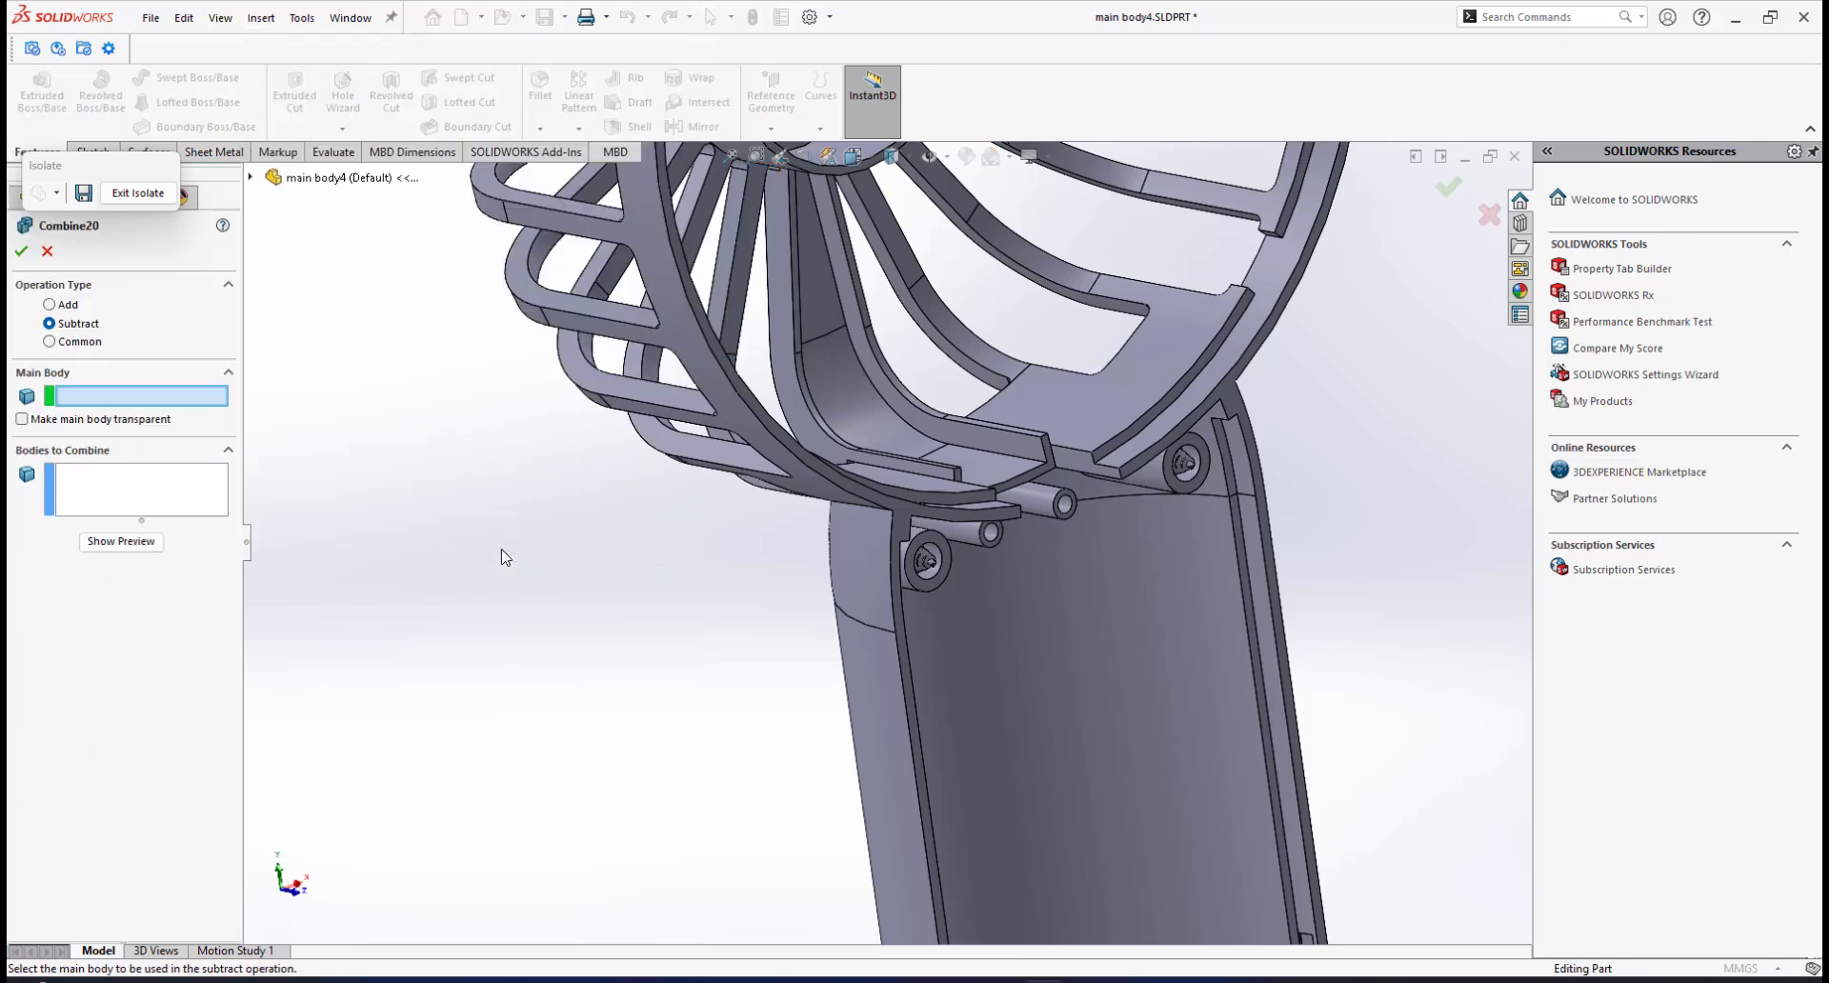
pyautogui.click(620, 396)
pyautogui.scroll(-2, 817, 527)
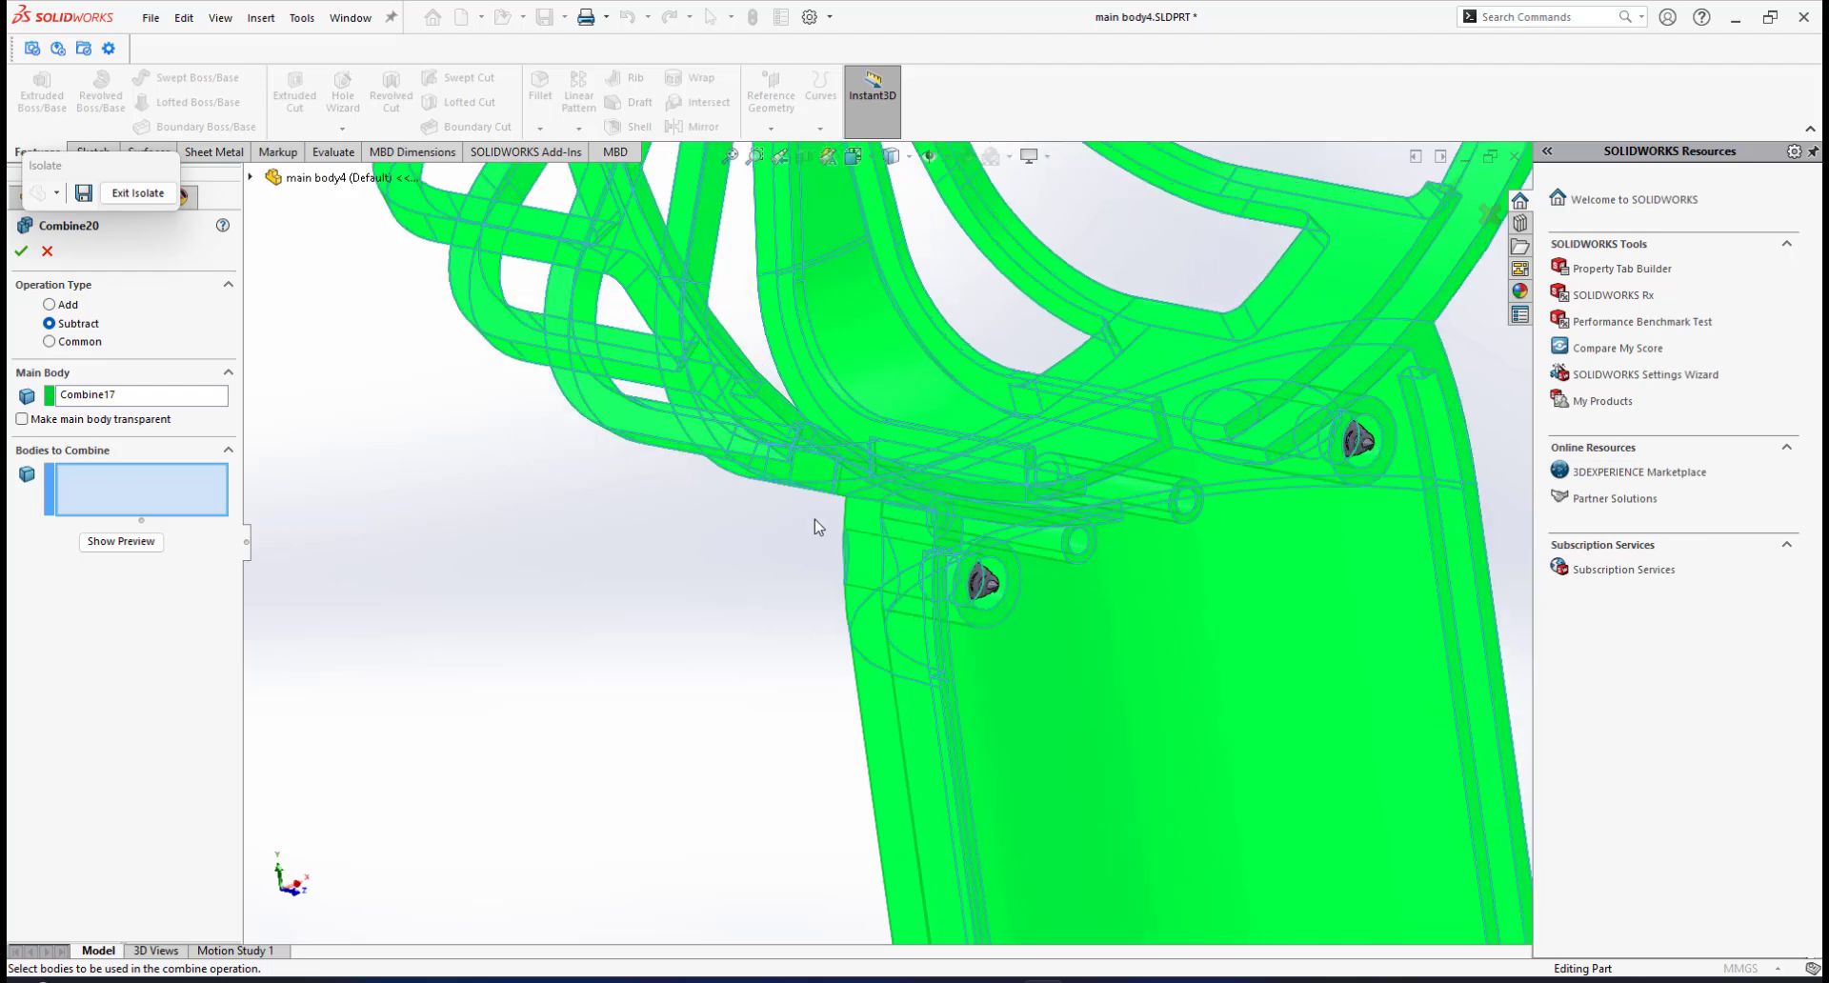
pyautogui.scroll(-3, 953, 586)
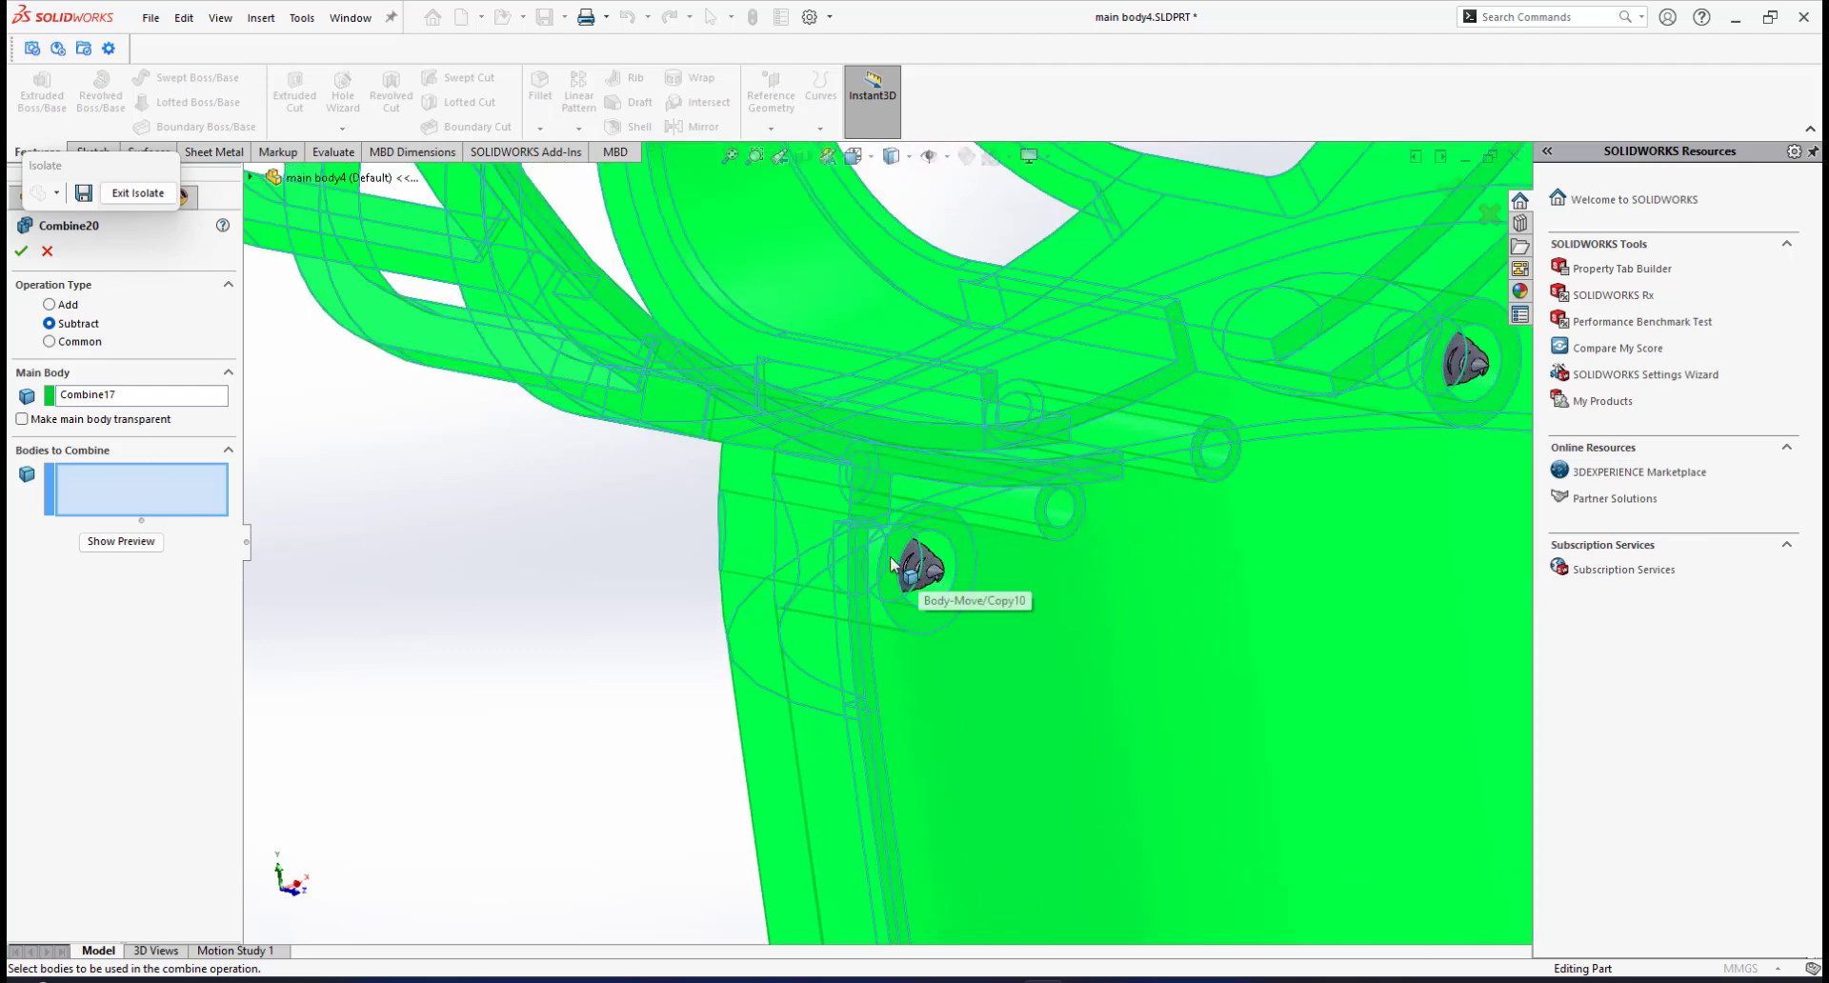
pyautogui.click(912, 566)
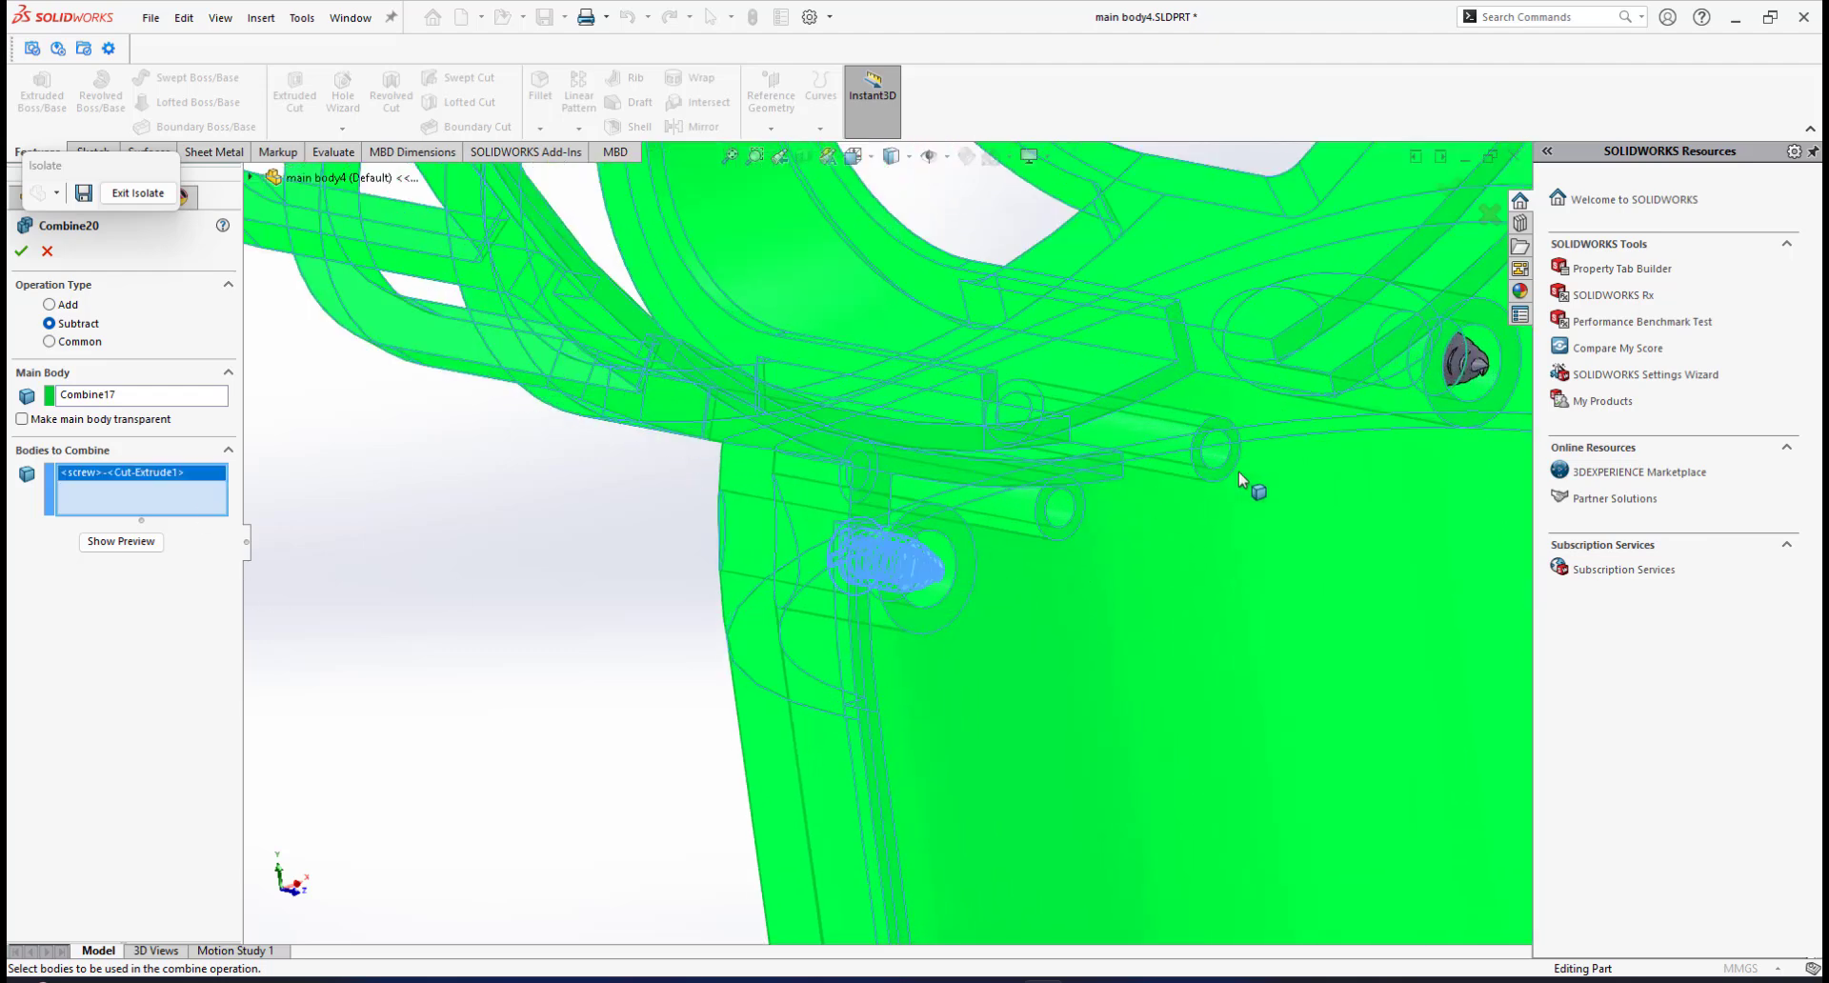
pyautogui.click(1453, 362)
pyautogui.click(22, 251)
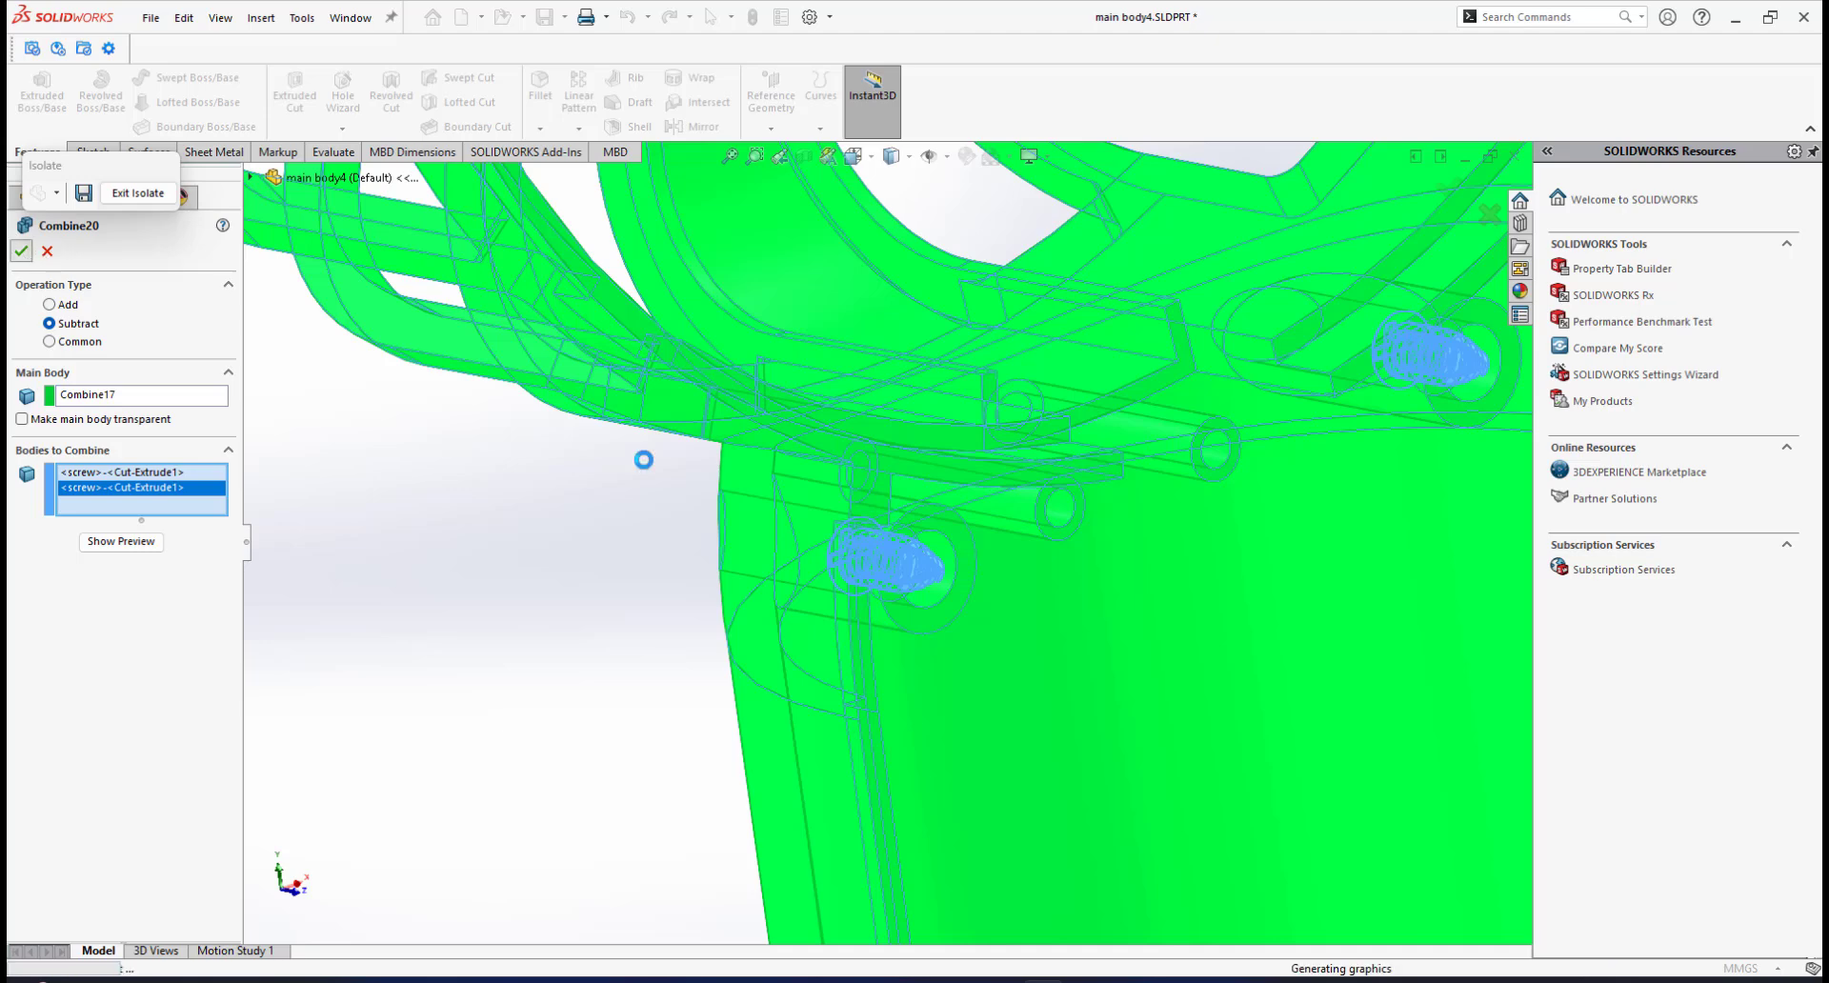
# Step: Section the isolated handle half through both screw bosses, using the Top Plane at a -39 mm offset
pyautogui.moveTo(1153, 437); pyautogui.dragTo(1216, 442, button='middle')
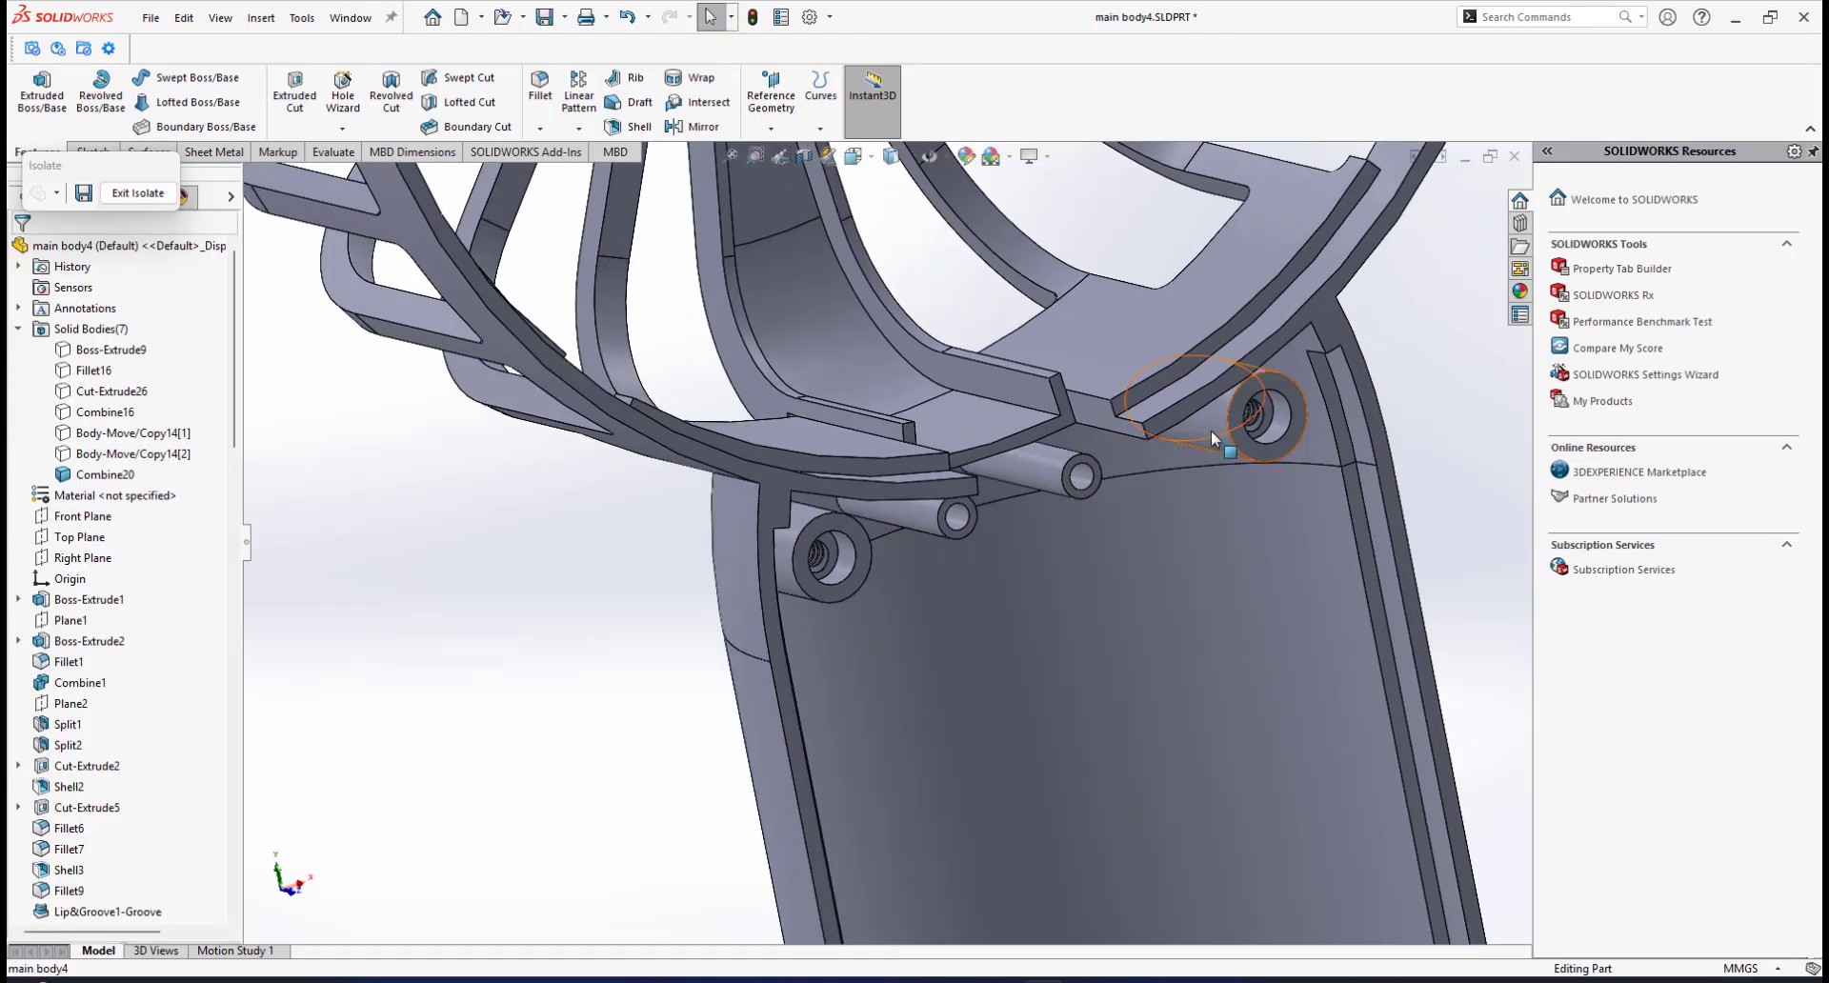
pyautogui.scroll(1, 1217, 441)
pyautogui.scroll(-2, 1182, 450)
pyautogui.middleClick(1139, 476)
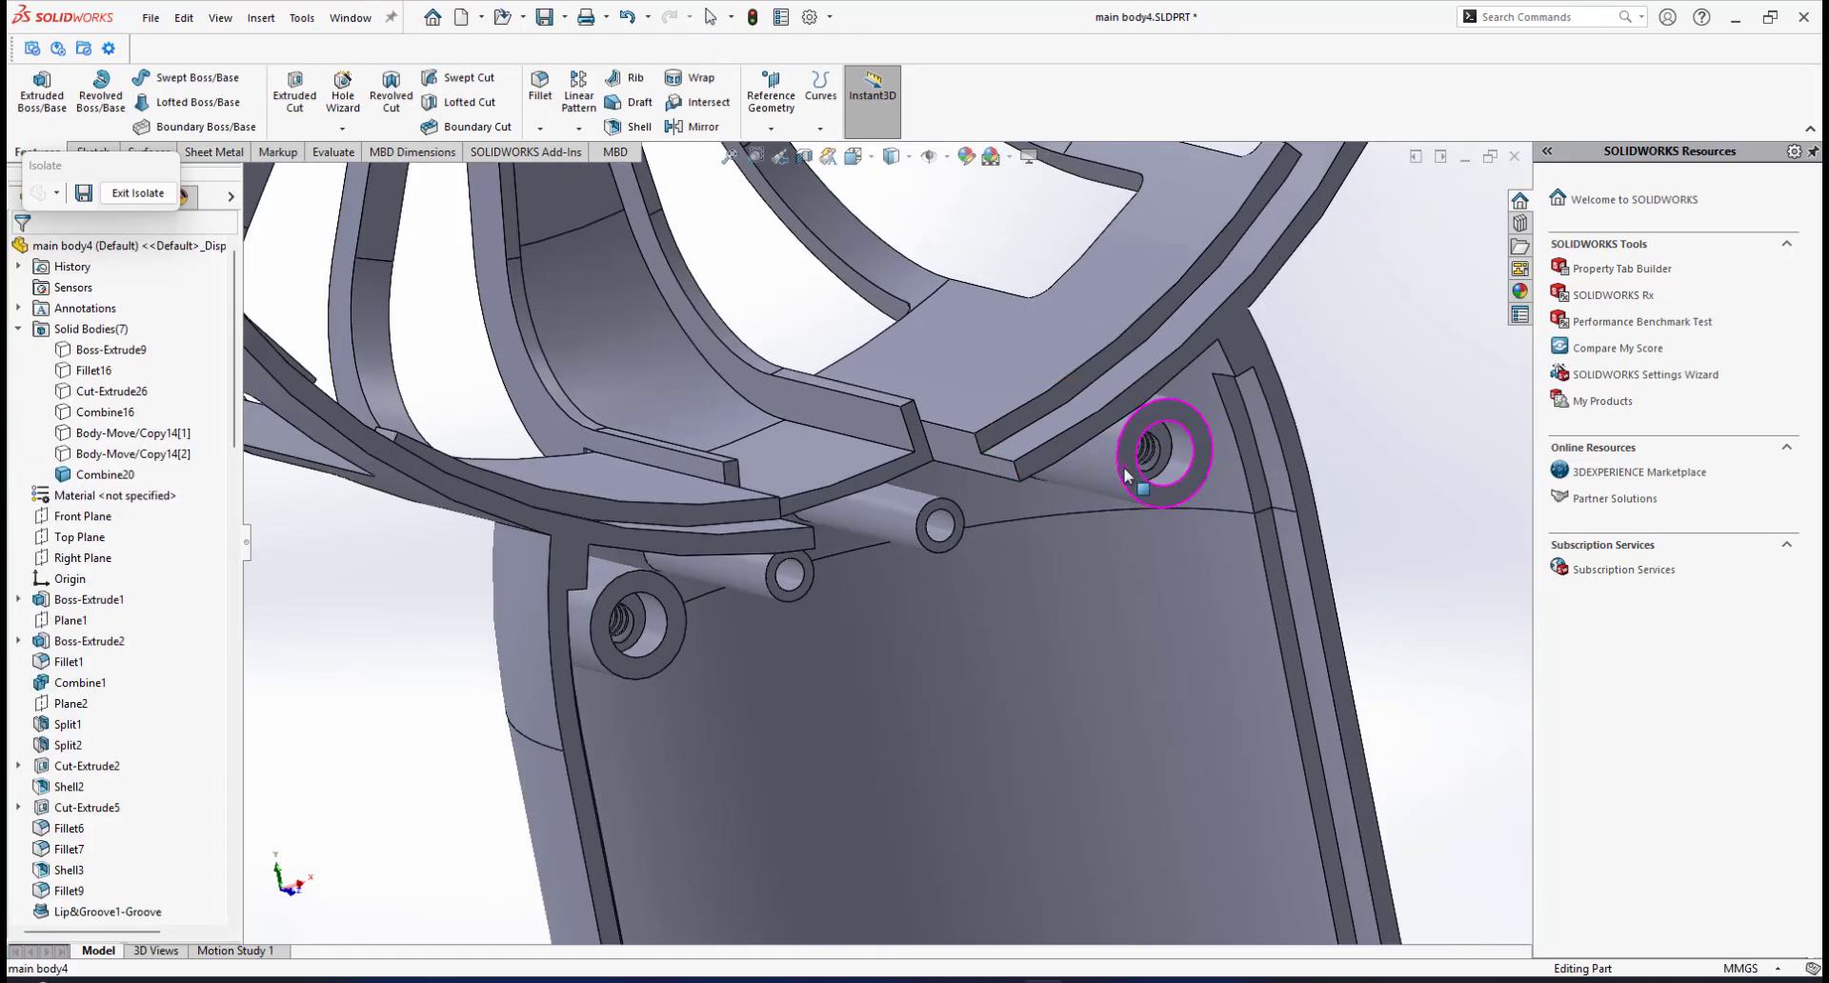
pyautogui.click(803, 155)
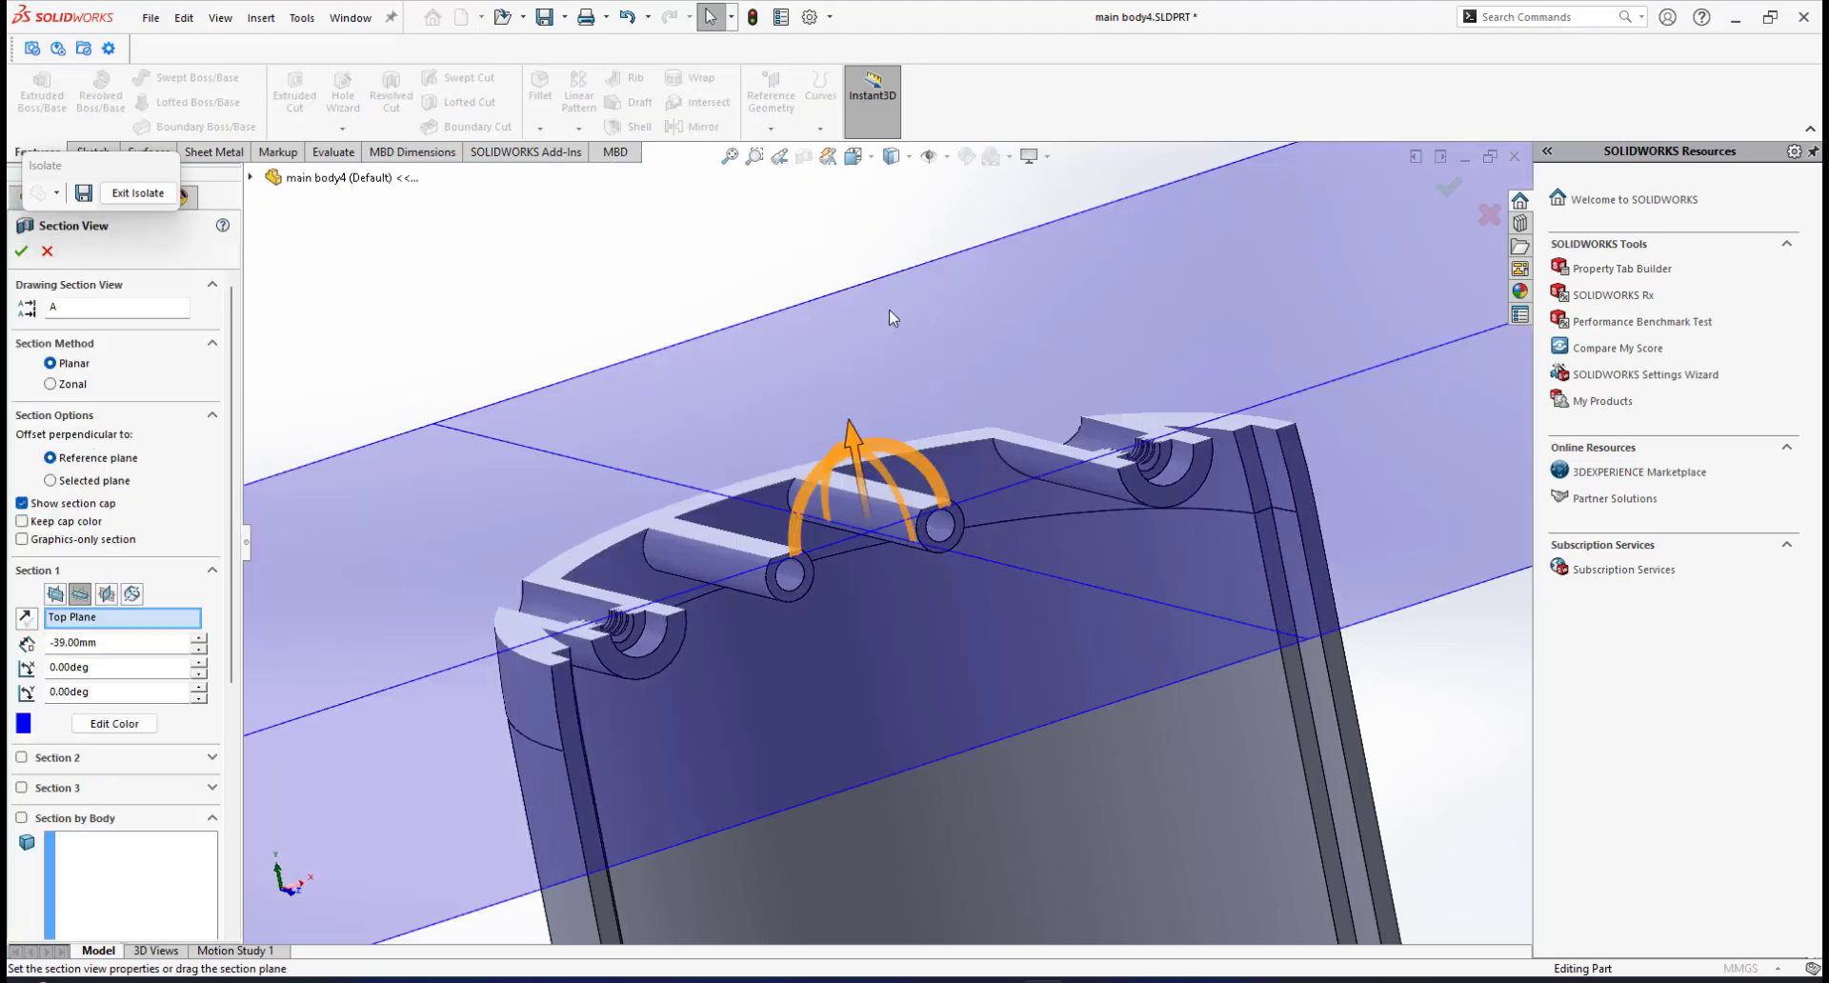
pyautogui.click(29, 252)
# Step: Inspect the thread profiles cut into both screw bosses in the sectioned handle half
pyautogui.moveTo(1133, 459); pyautogui.dragTo(1148, 575, button='middle')
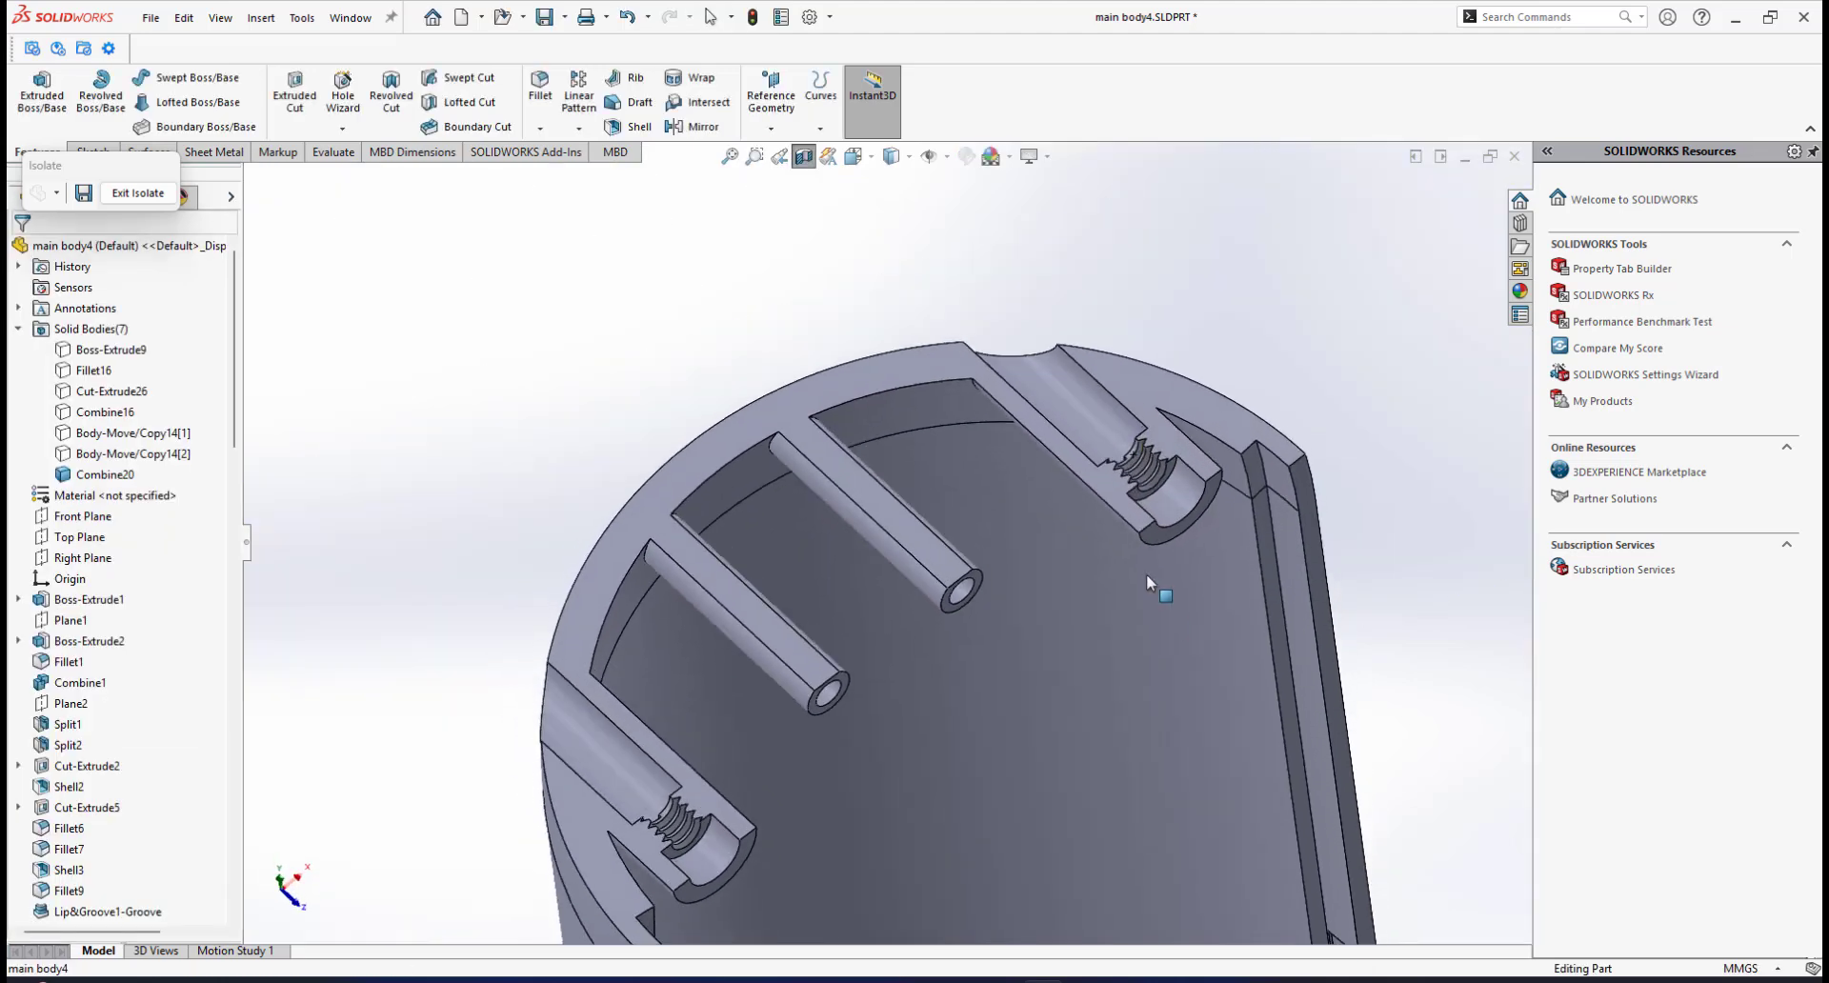
pyautogui.scroll(-3, 1167, 476)
pyautogui.moveTo(1144, 477); pyautogui.dragTo(1048, 572, button='middle')
pyautogui.scroll(-2, 1034, 529)
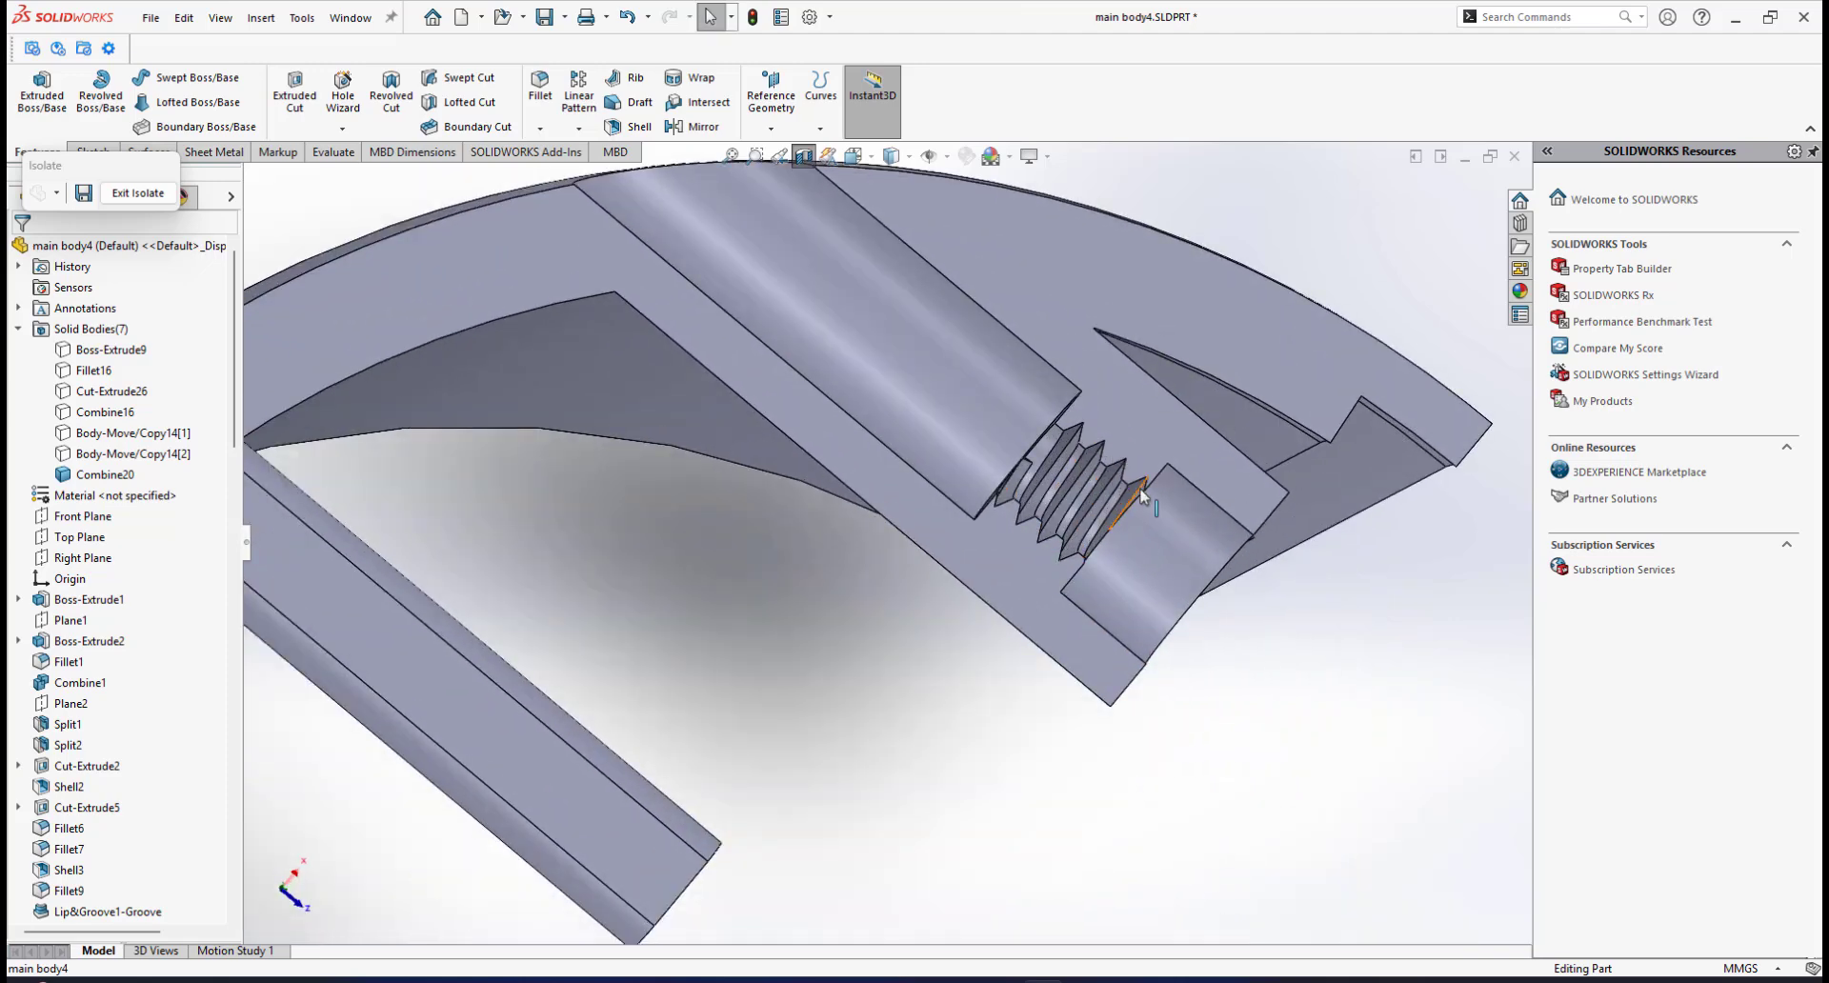
pyautogui.moveTo(1141, 490); pyautogui.dragTo(1048, 530, button='middle')
pyautogui.scroll(2, 1006, 458)
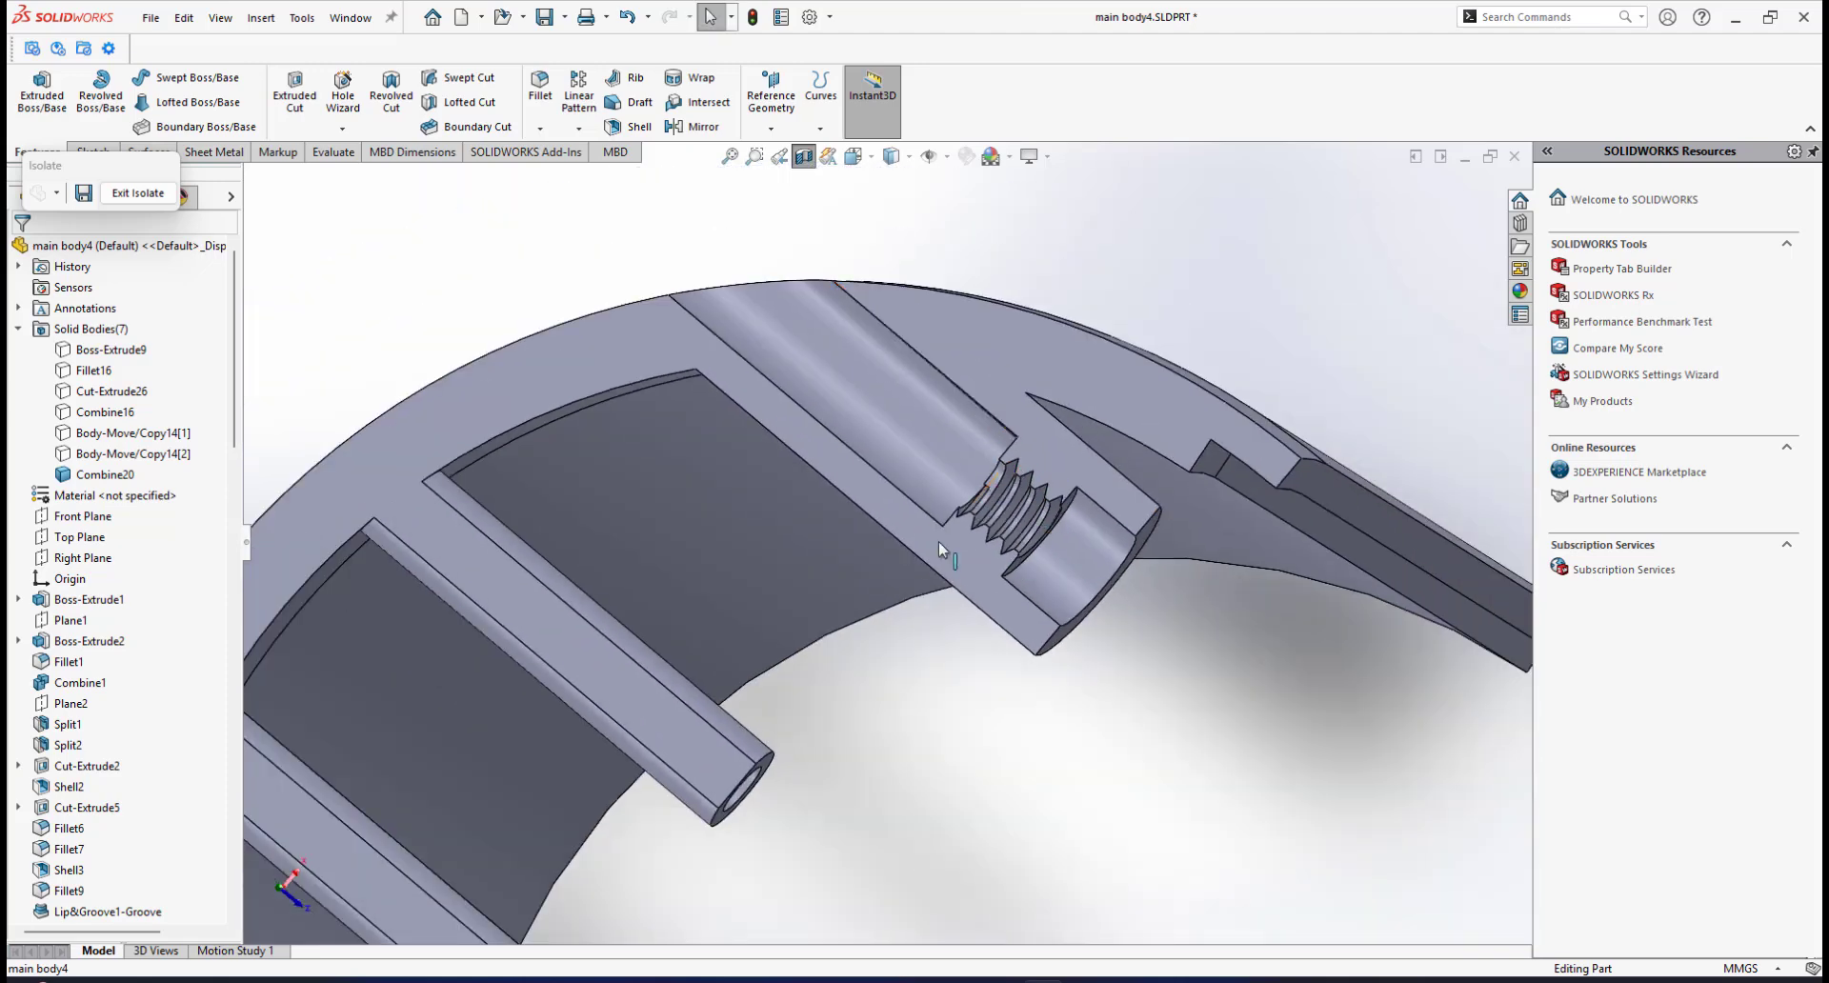
pyautogui.scroll(2, 939, 547)
pyautogui.scroll(2, 724, 753)
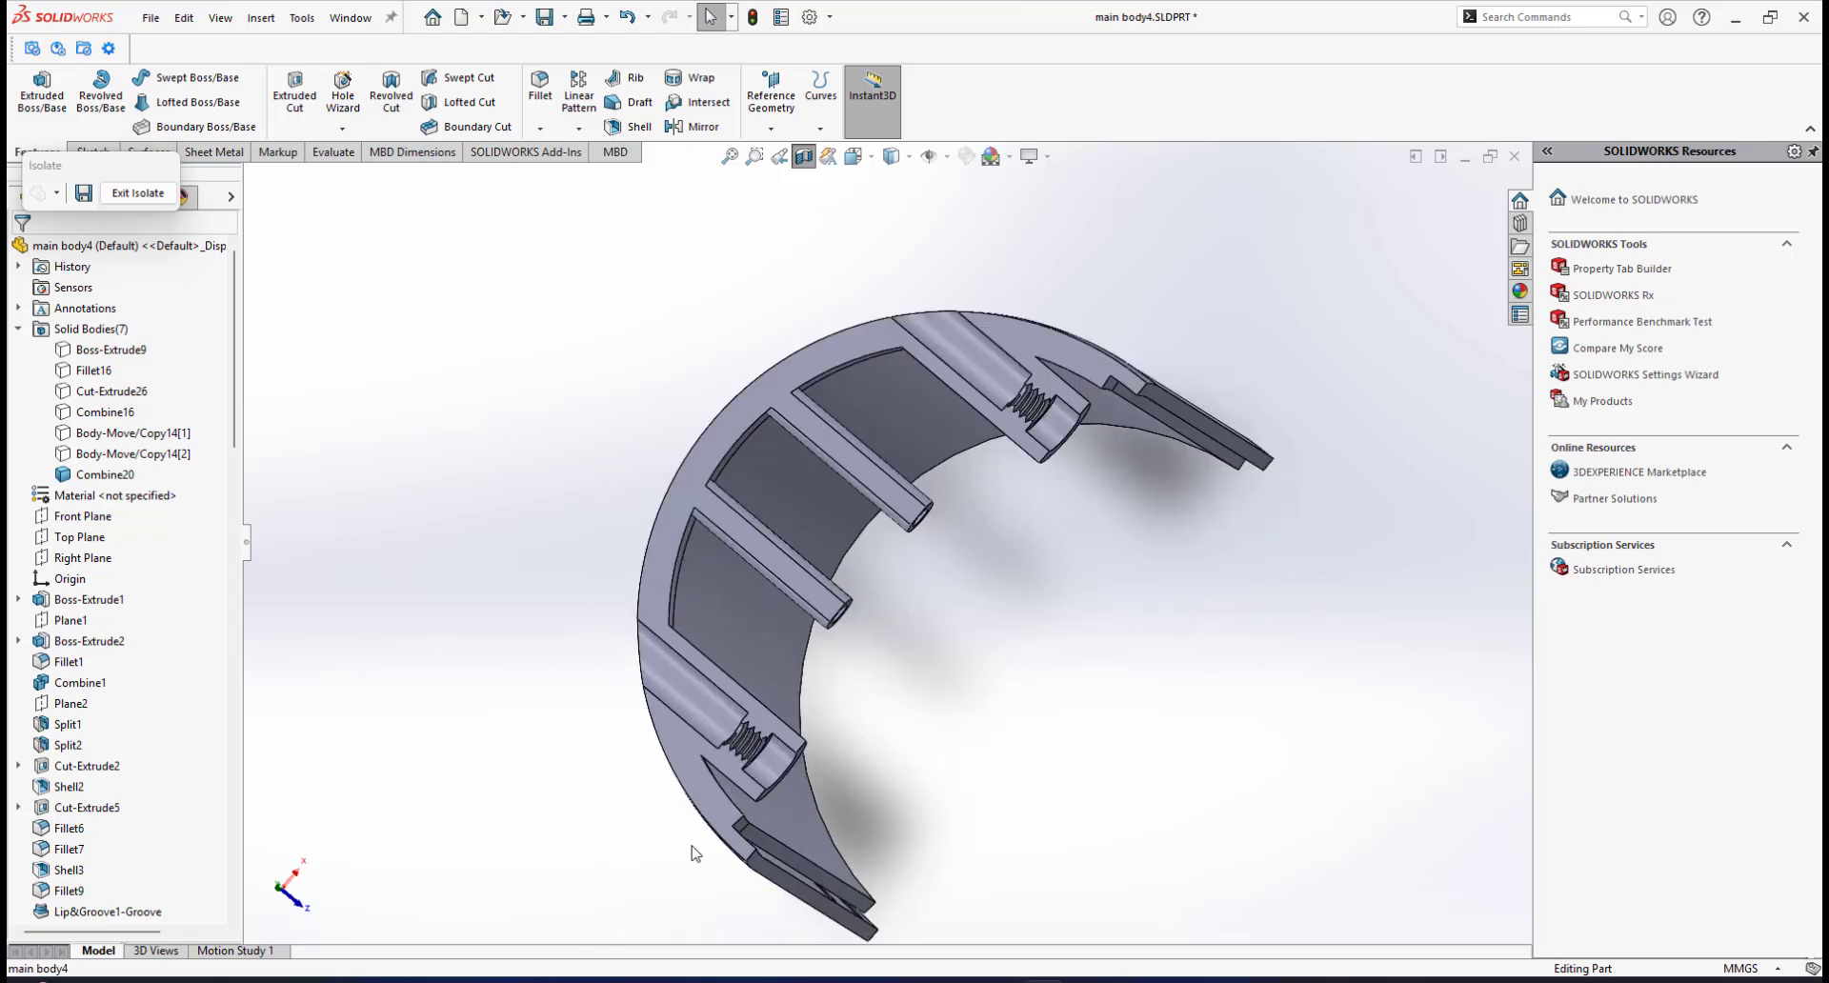
pyautogui.scroll(-2, 694, 849)
pyautogui.scroll(3, 816, 667)
pyautogui.scroll(-2, 1081, 190)
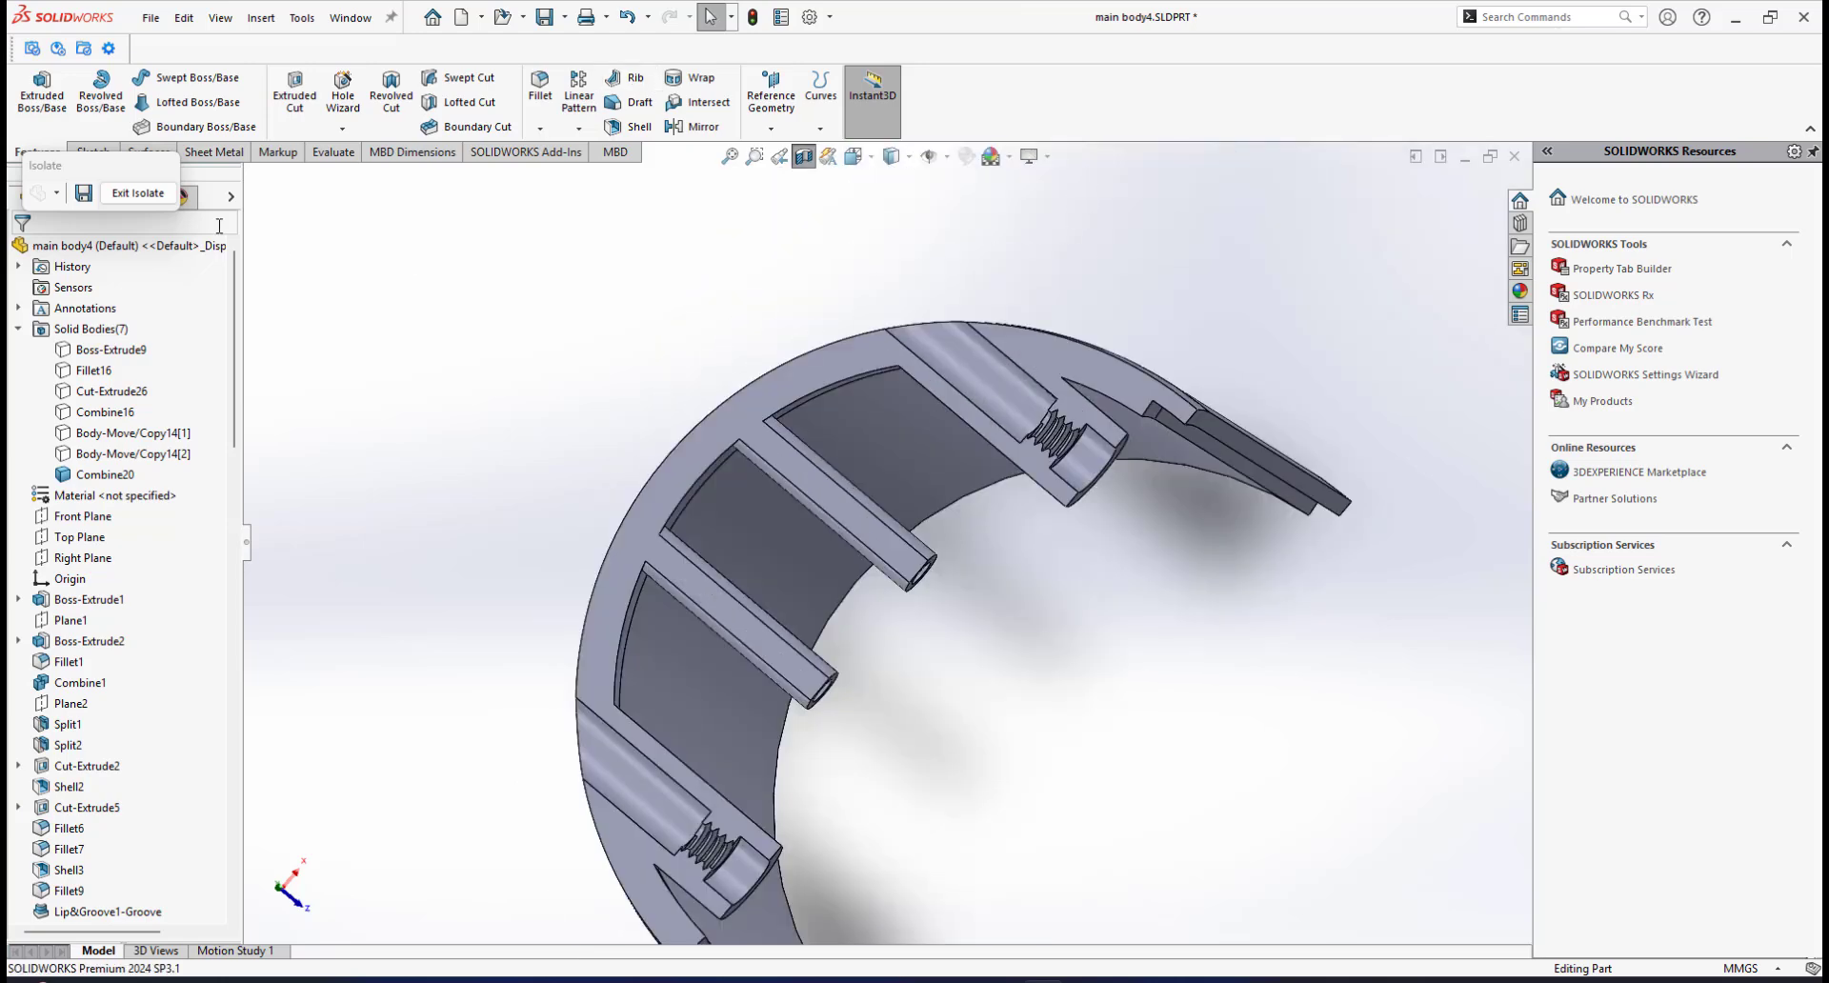
pyautogui.scroll(1, 860, 515)
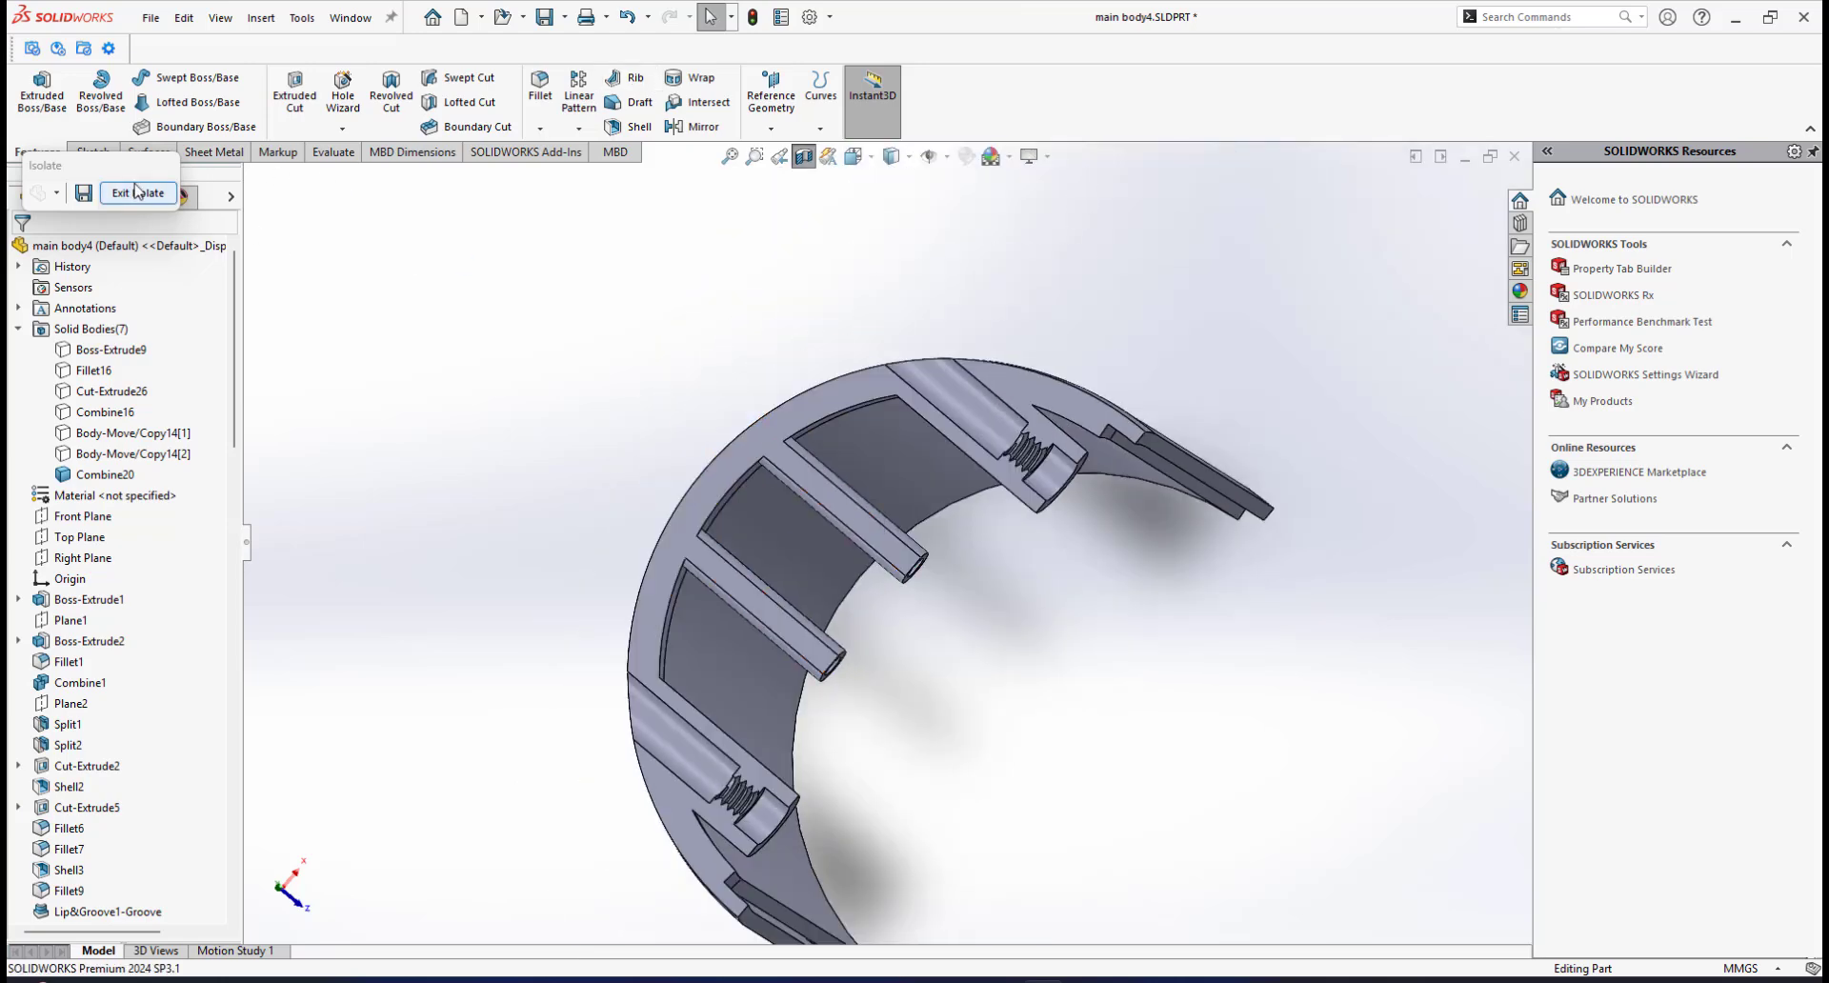
# Step: Turn off the section view and exit the isolation so all bodies of the fan show again
pyautogui.click(803, 156)
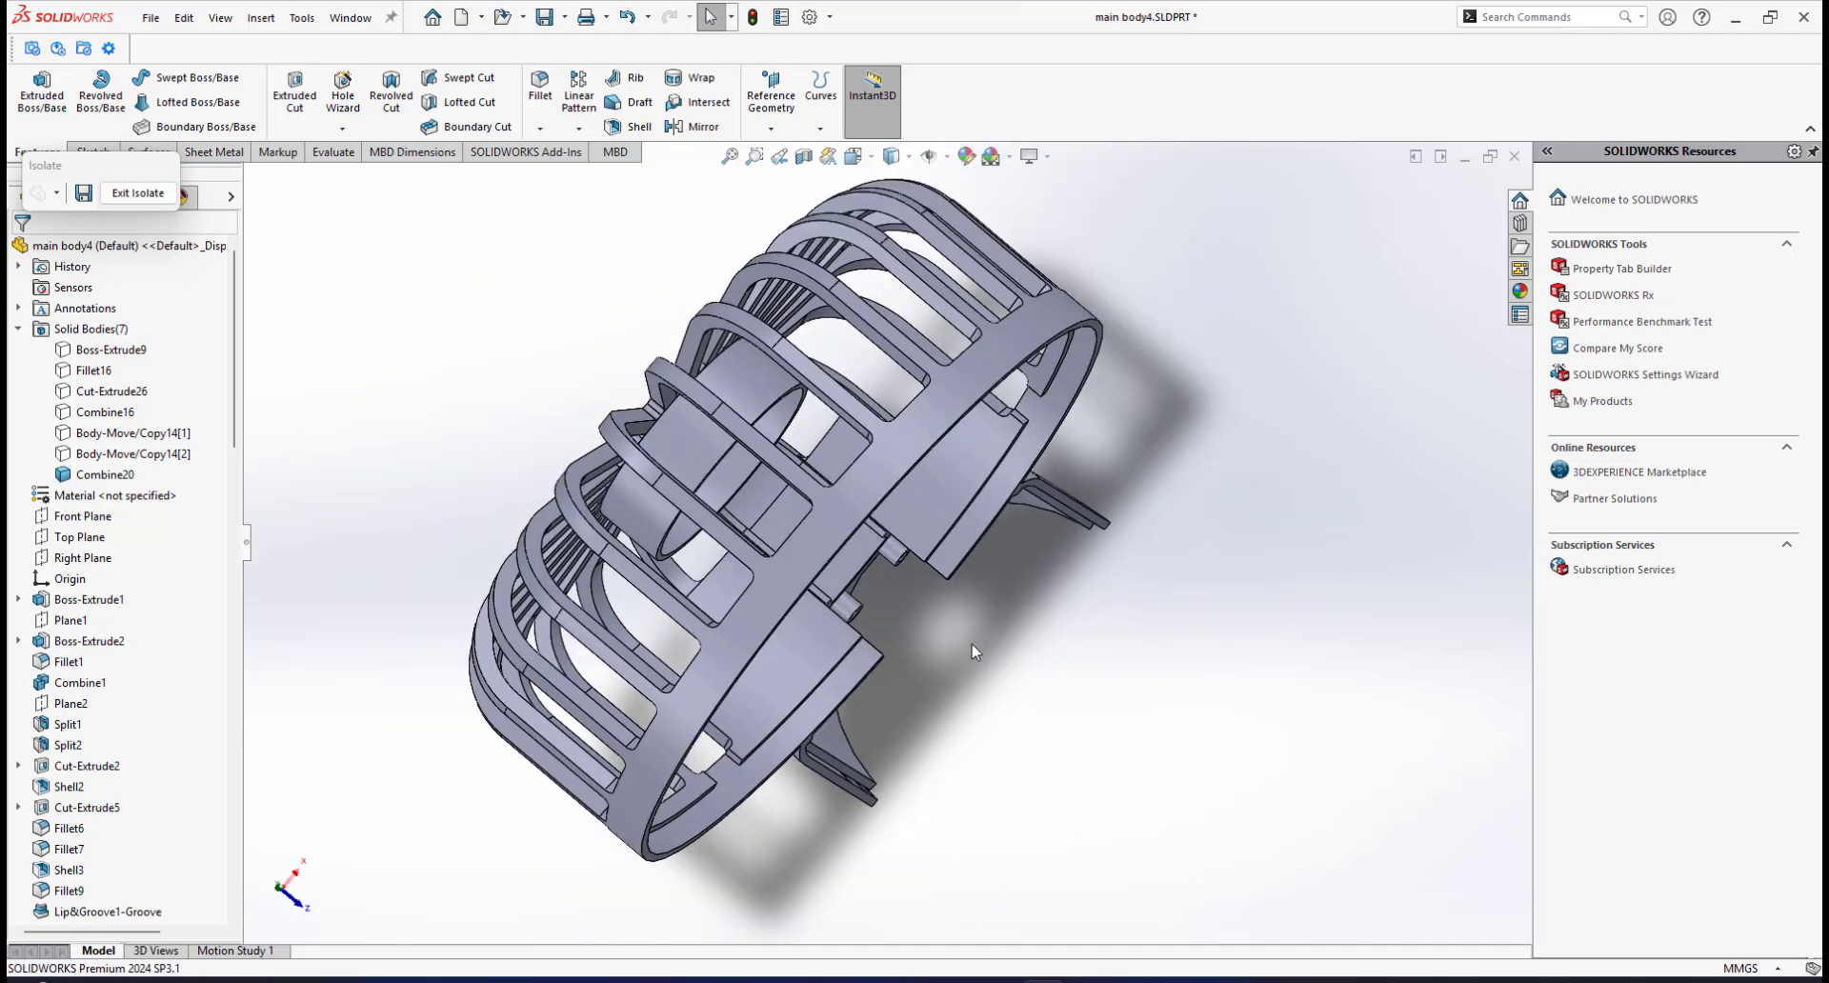
pyautogui.moveTo(972, 651); pyautogui.dragTo(960, 534, button='middle')
pyautogui.click(138, 194)
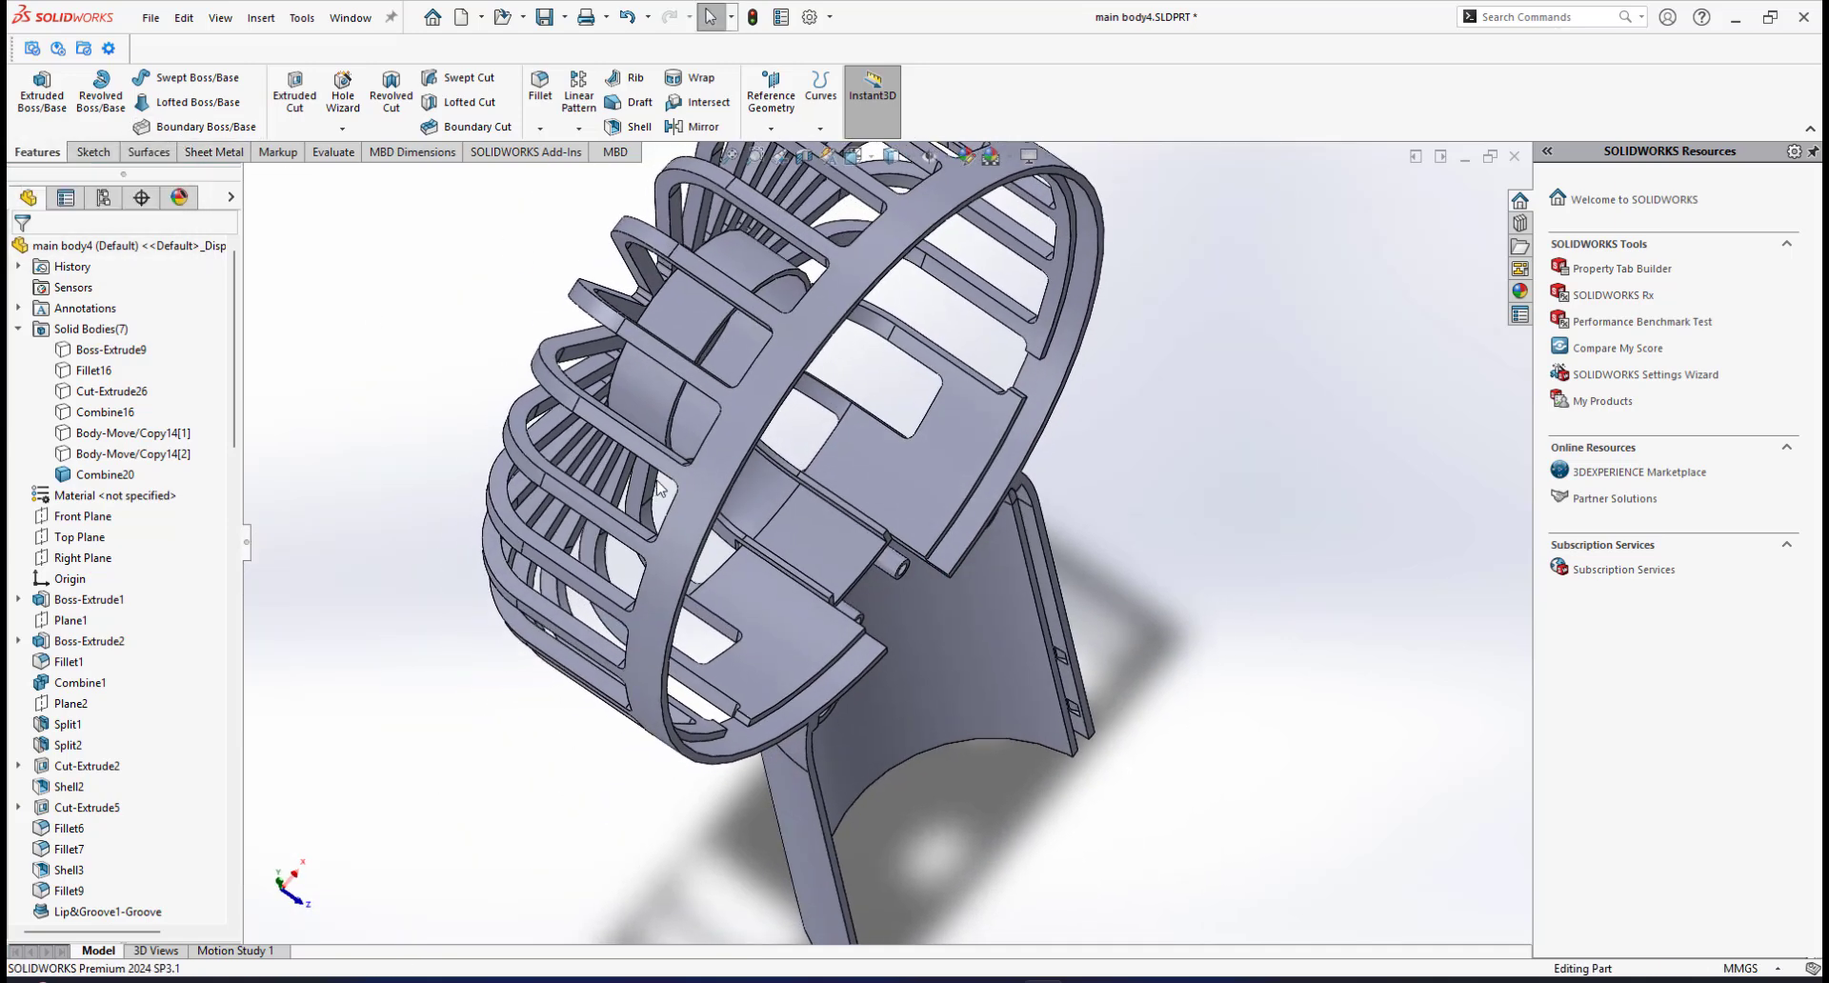
pyautogui.scroll(3, 720, 505)
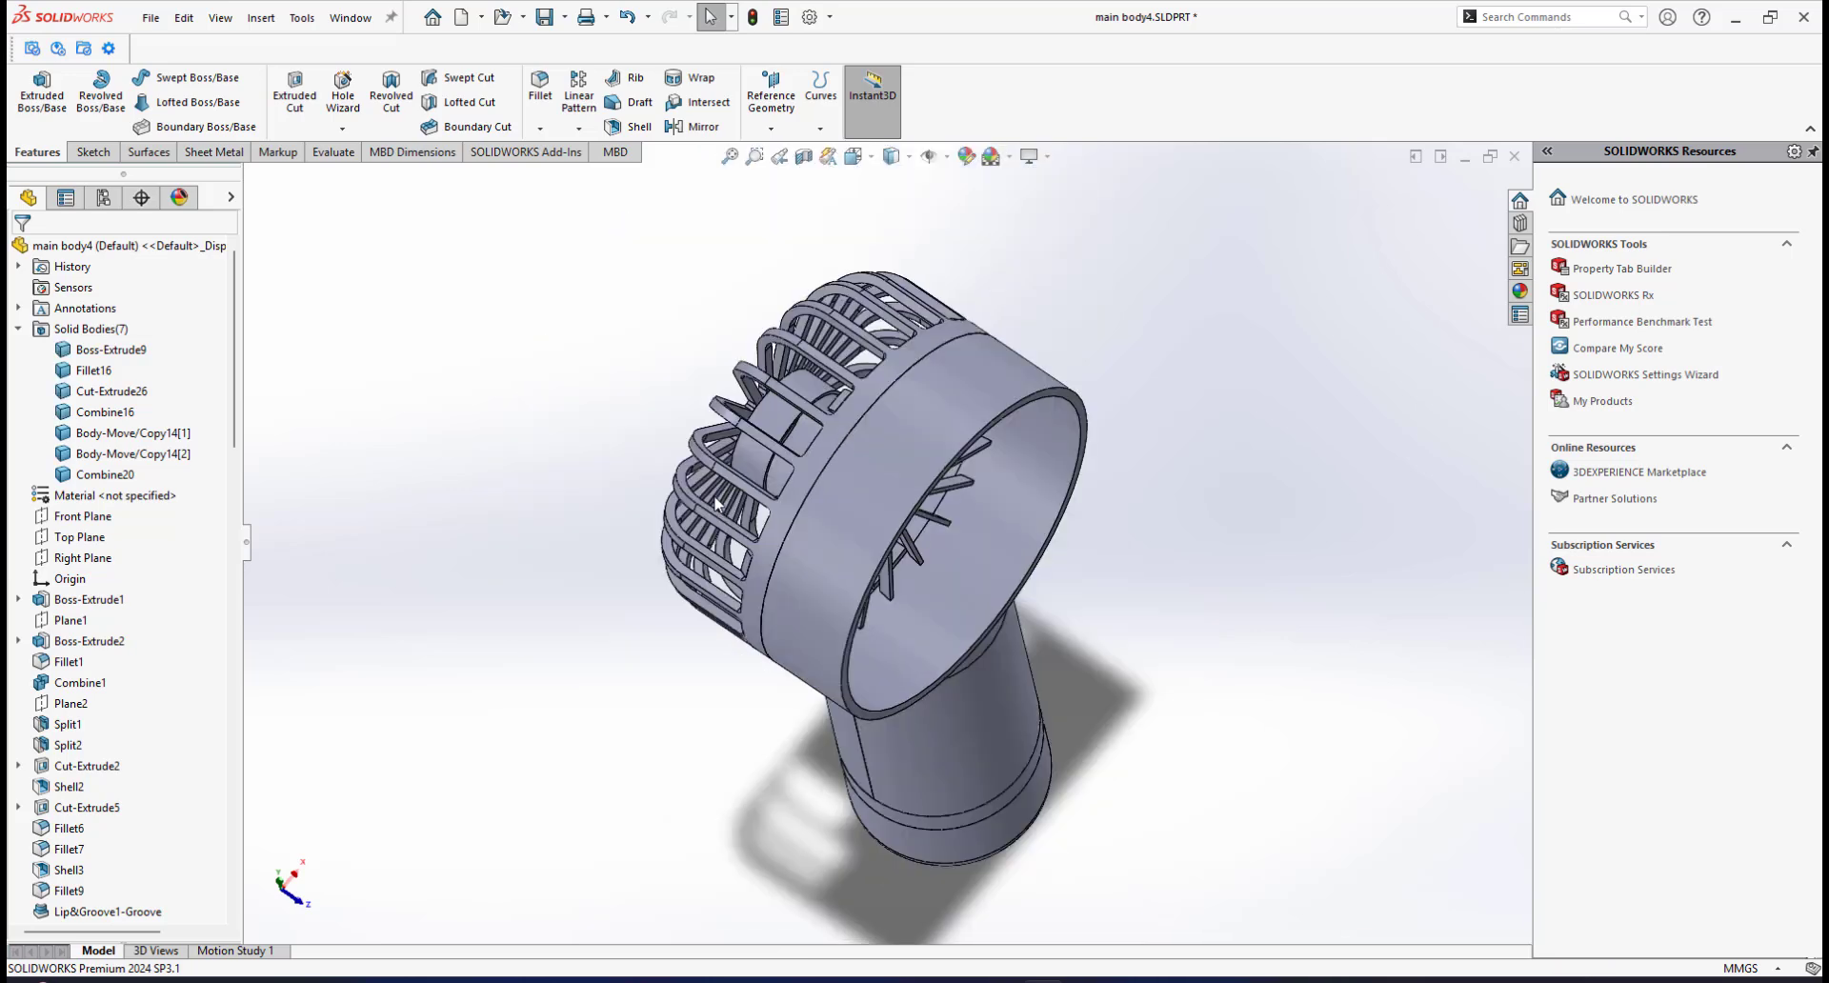
pyautogui.scroll(-1, 849, 629)
pyautogui.moveTo(905, 648); pyautogui.dragTo(800, 562, button='middle')
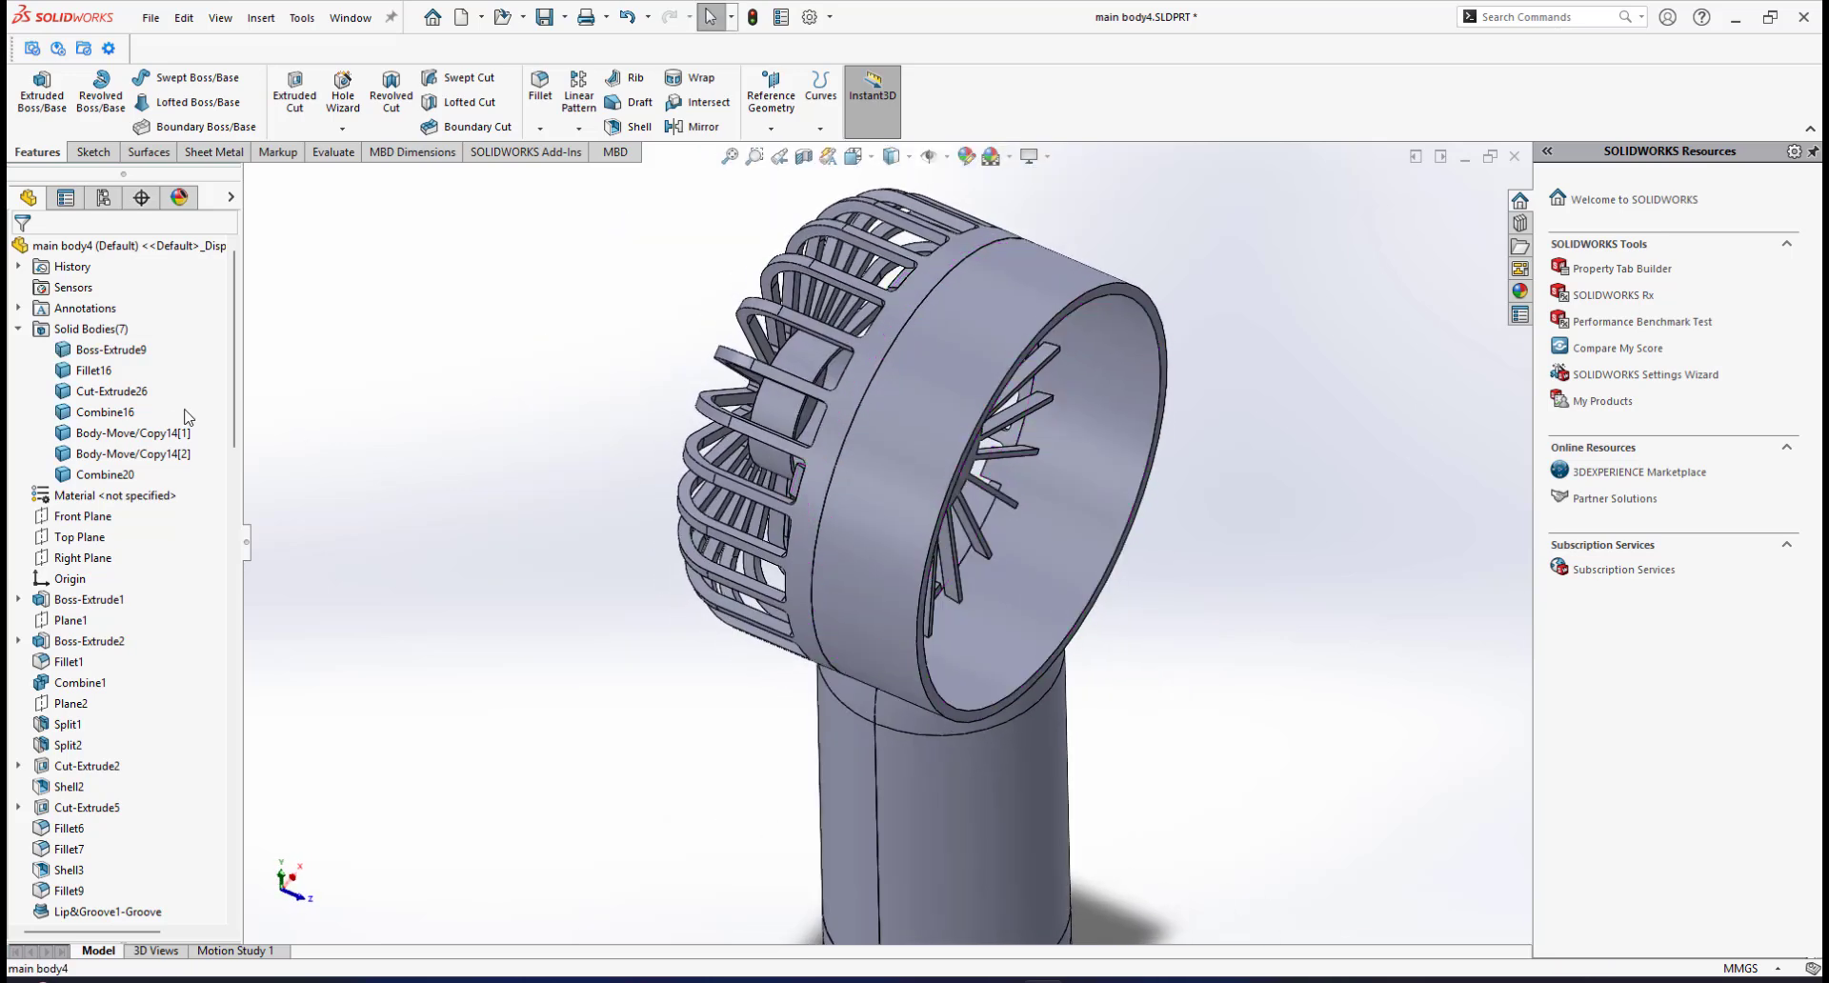
# Step: Isolate the main body half Combine16 together with the two copied screw bodies
pyautogui.click(884, 471)
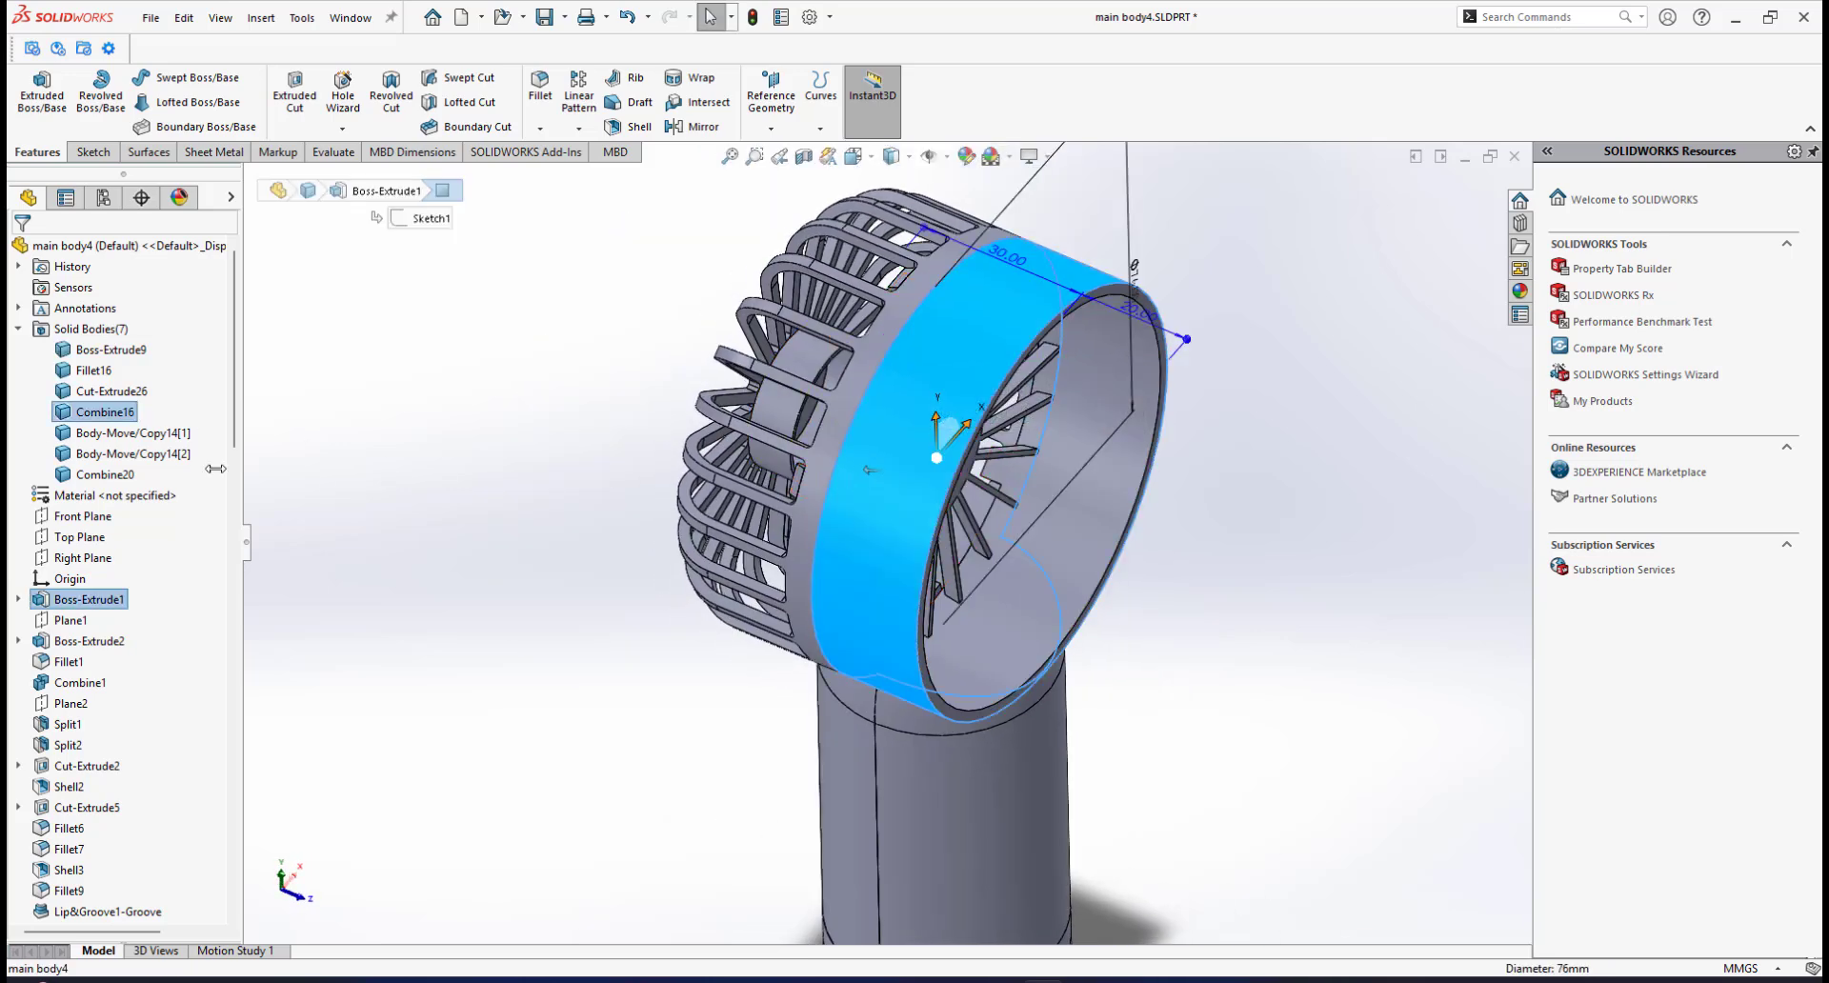
pyautogui.click(157, 434)
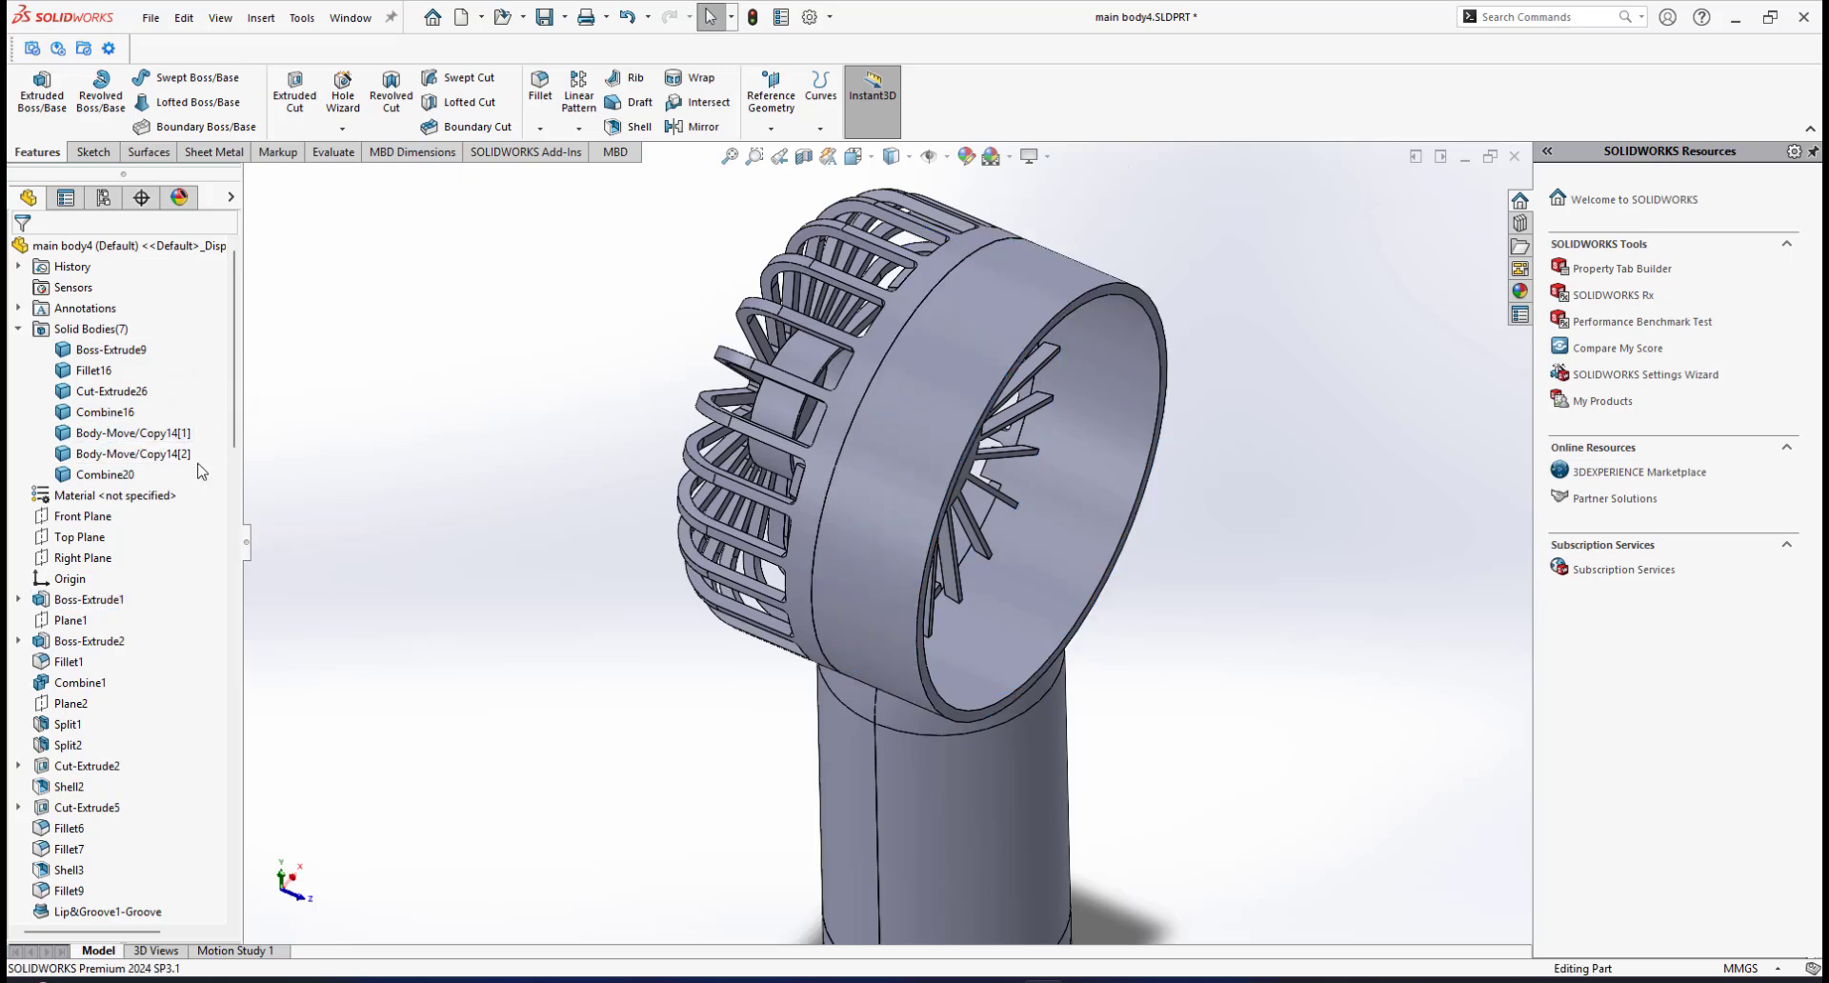
pyautogui.click(153, 435)
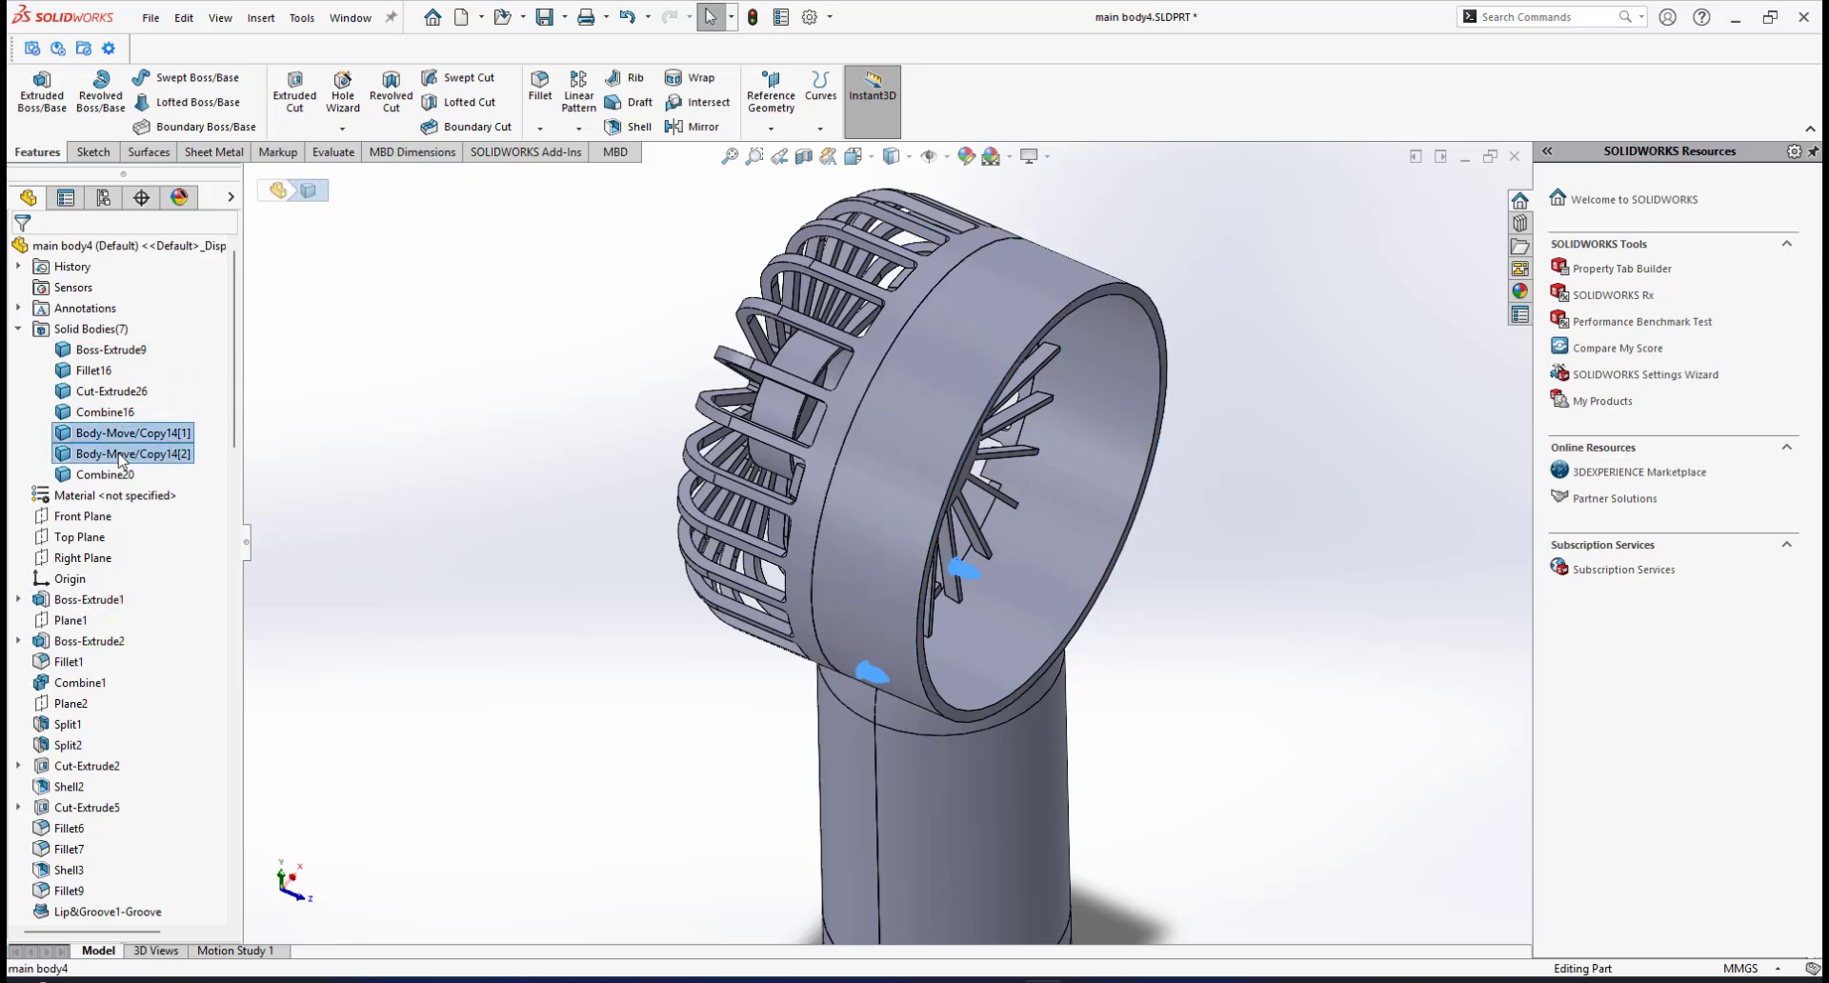
pyautogui.click(872, 570)
pyautogui.rightClick(872, 570)
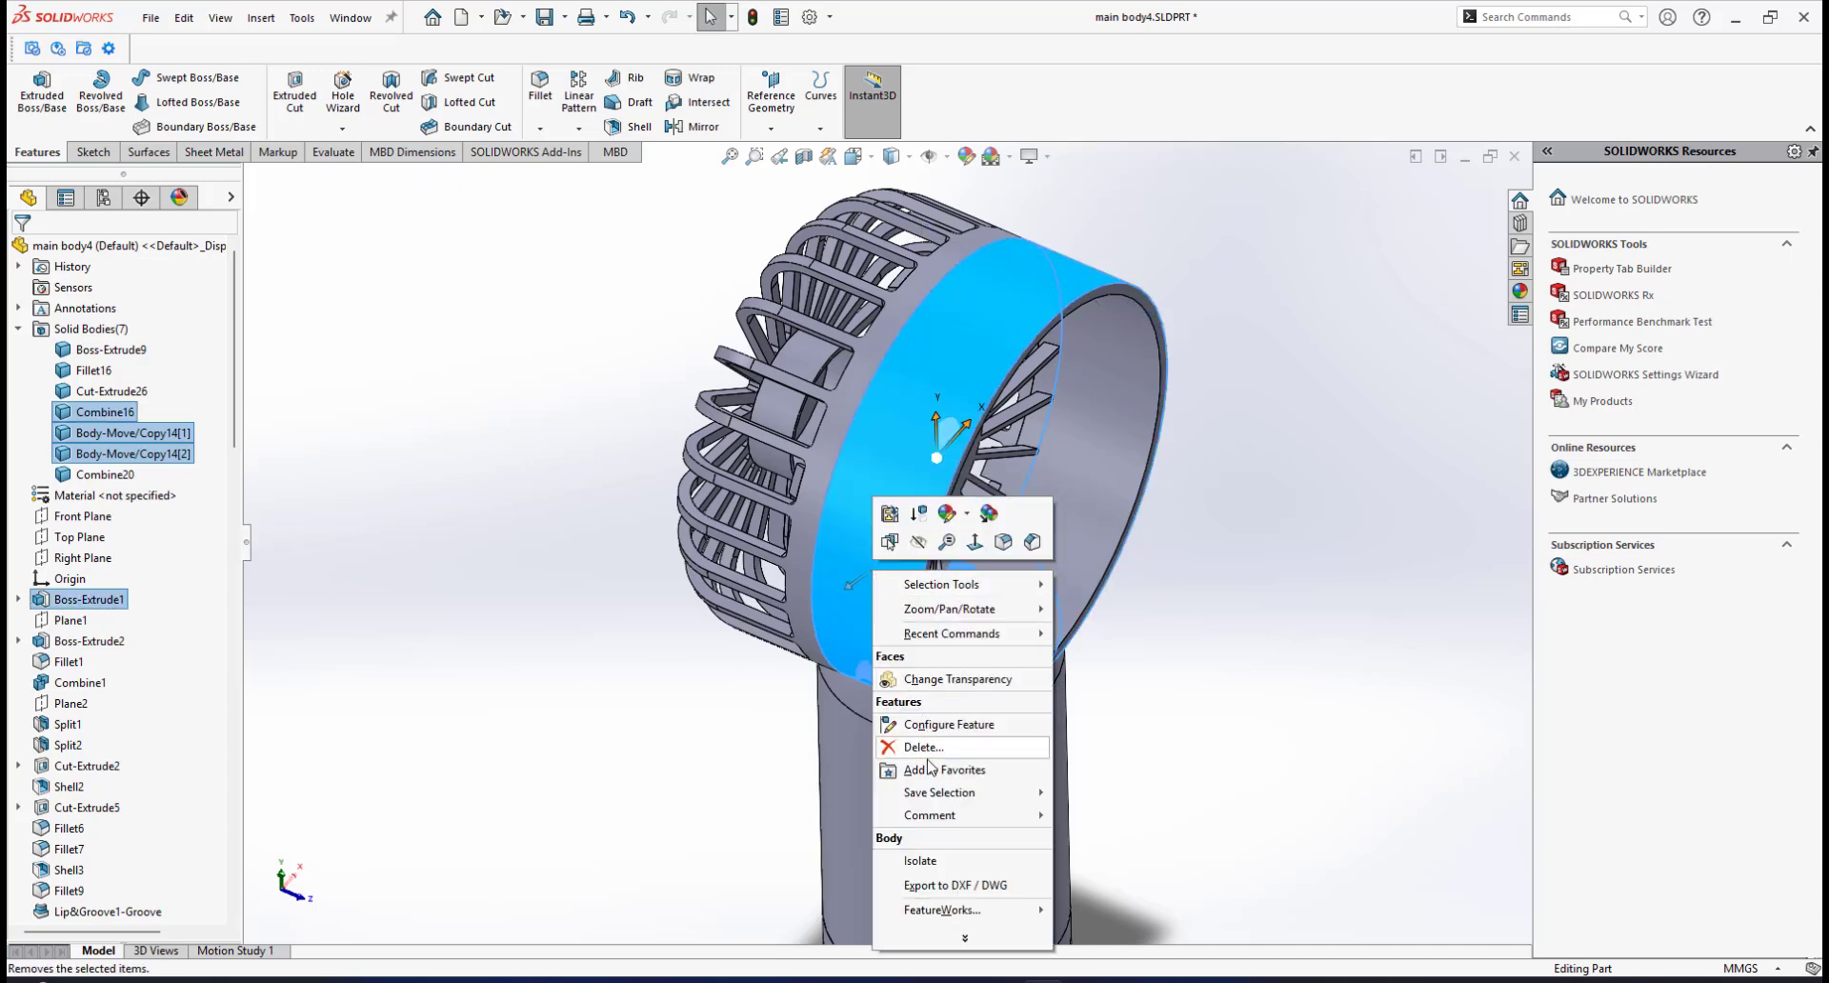
pyautogui.click(920, 863)
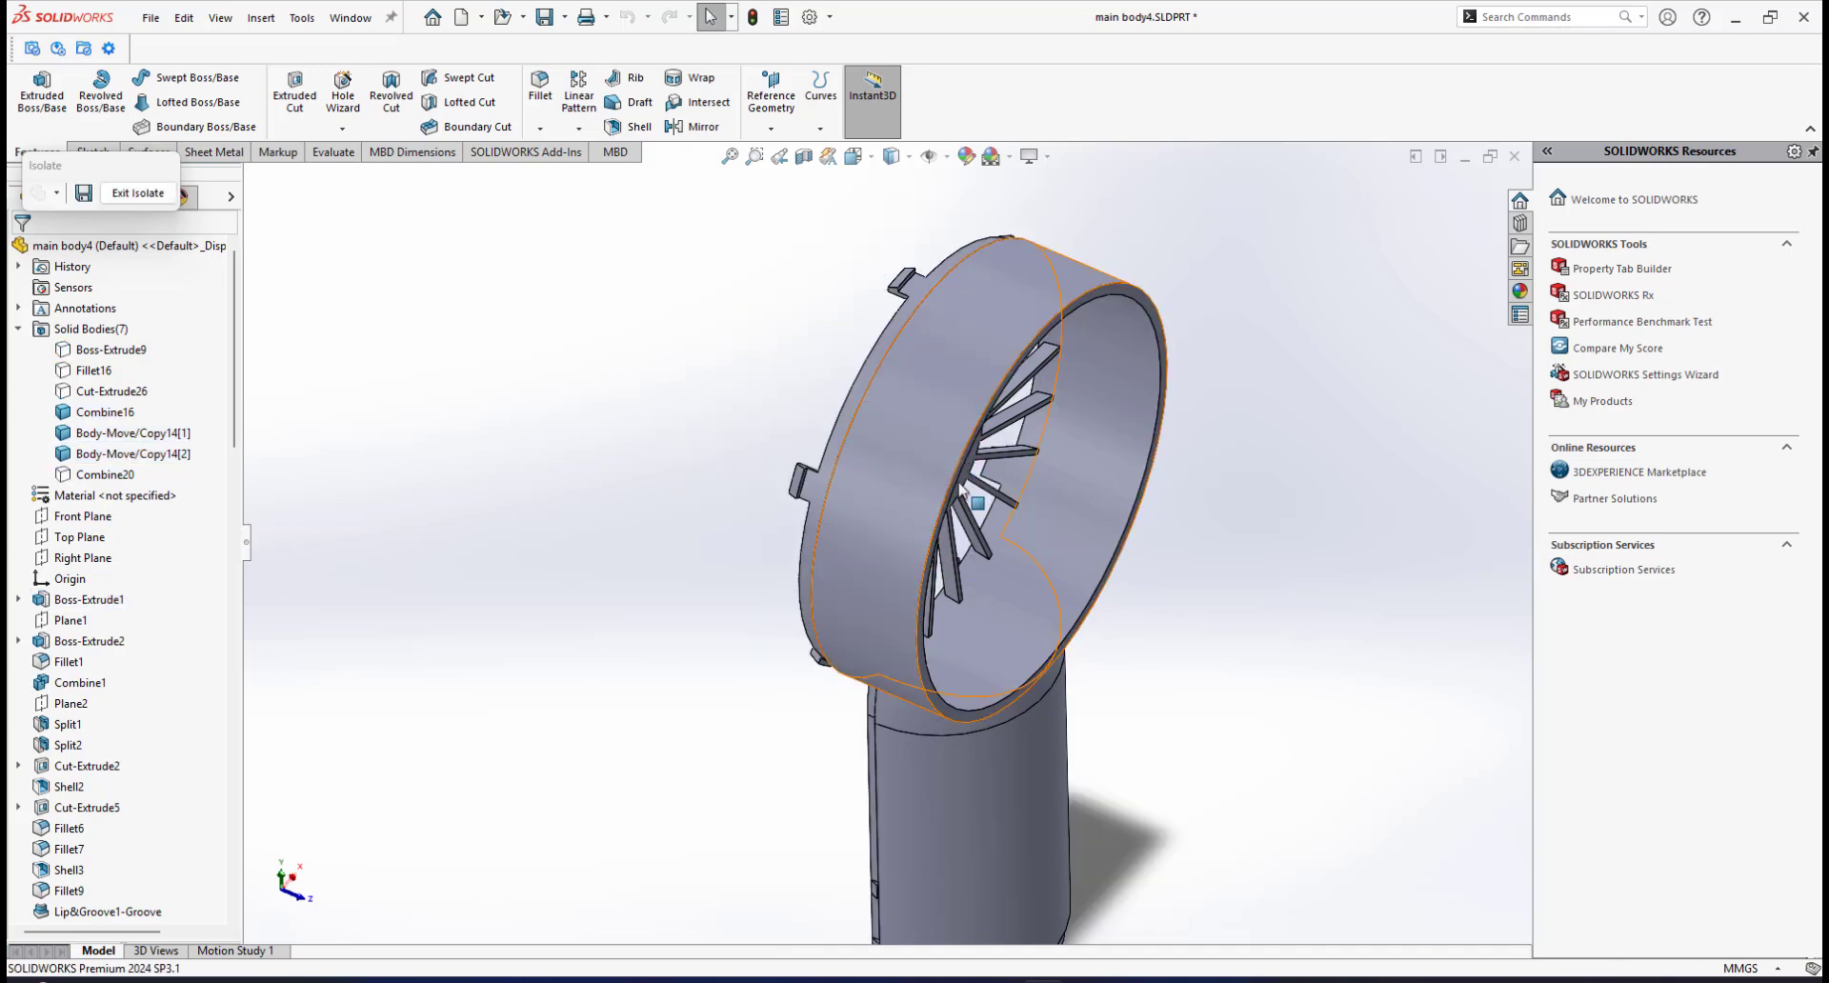
# Step: Combine with Subtract, using Combine16 as the main body and removing both copied screw bodies from it
pyautogui.moveTo(964, 490); pyautogui.dragTo(1065, 417, button='middle')
pyautogui.click(261, 18)
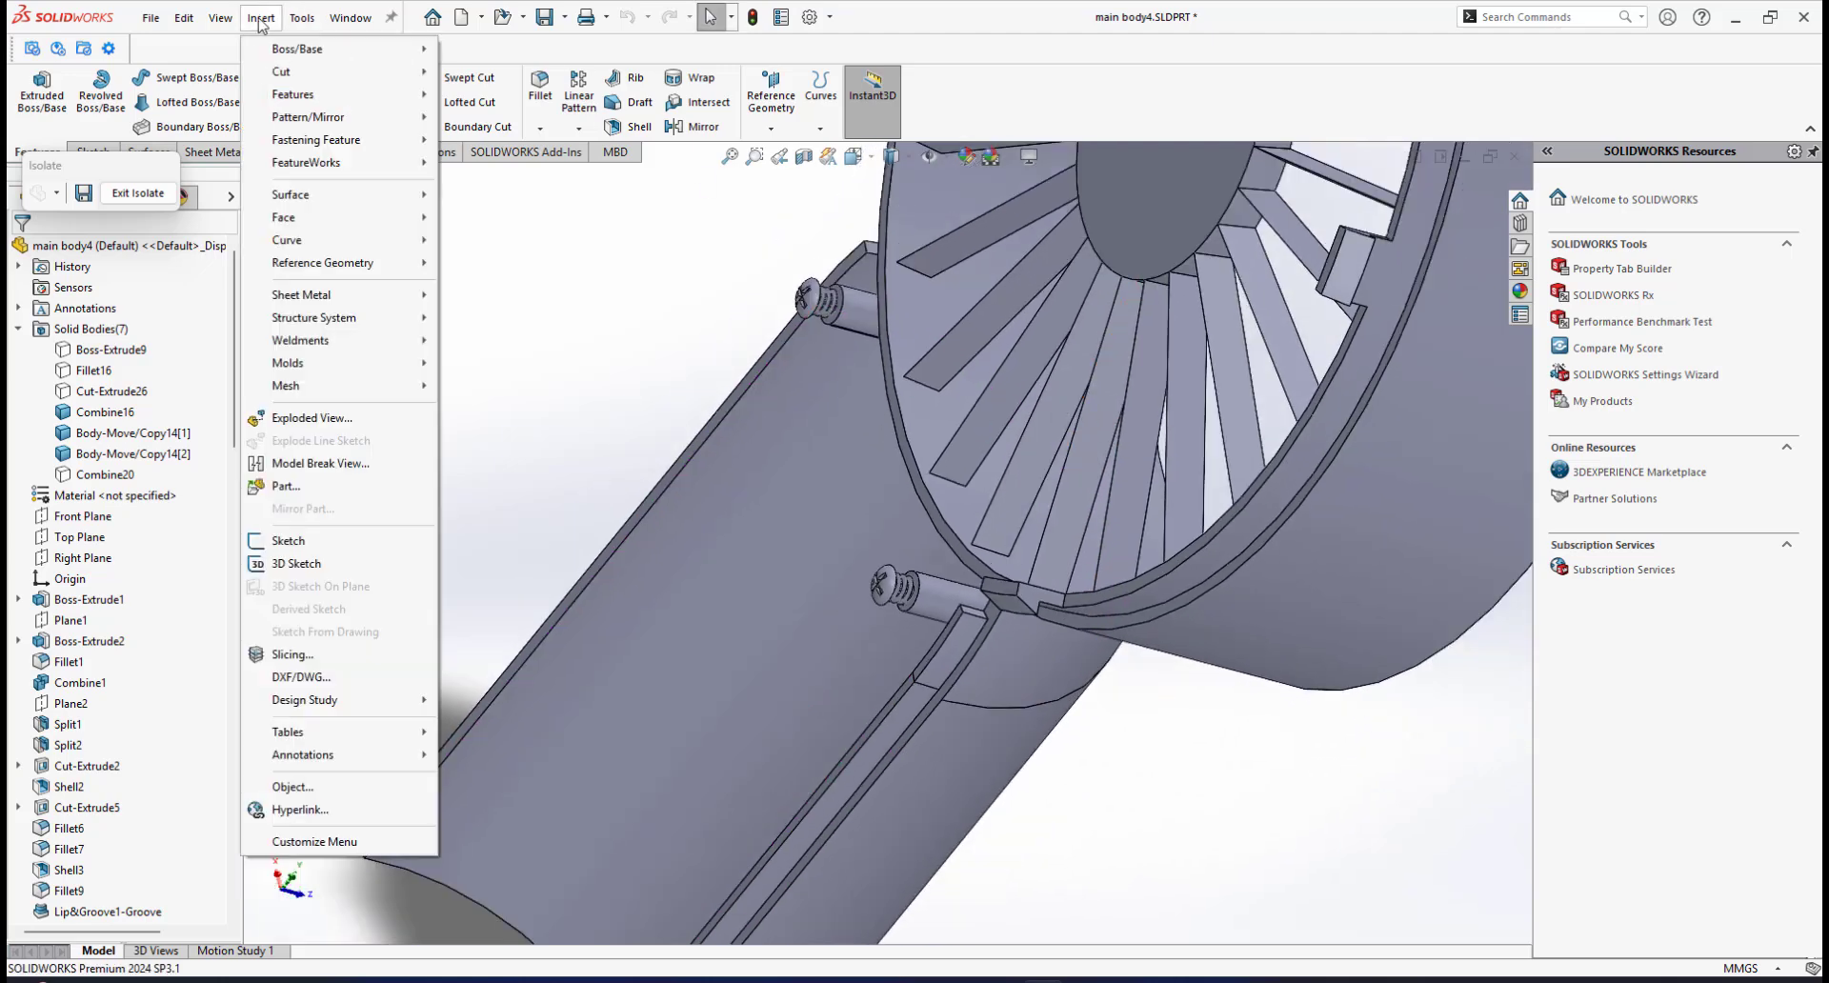
pyautogui.moveTo(314, 94)
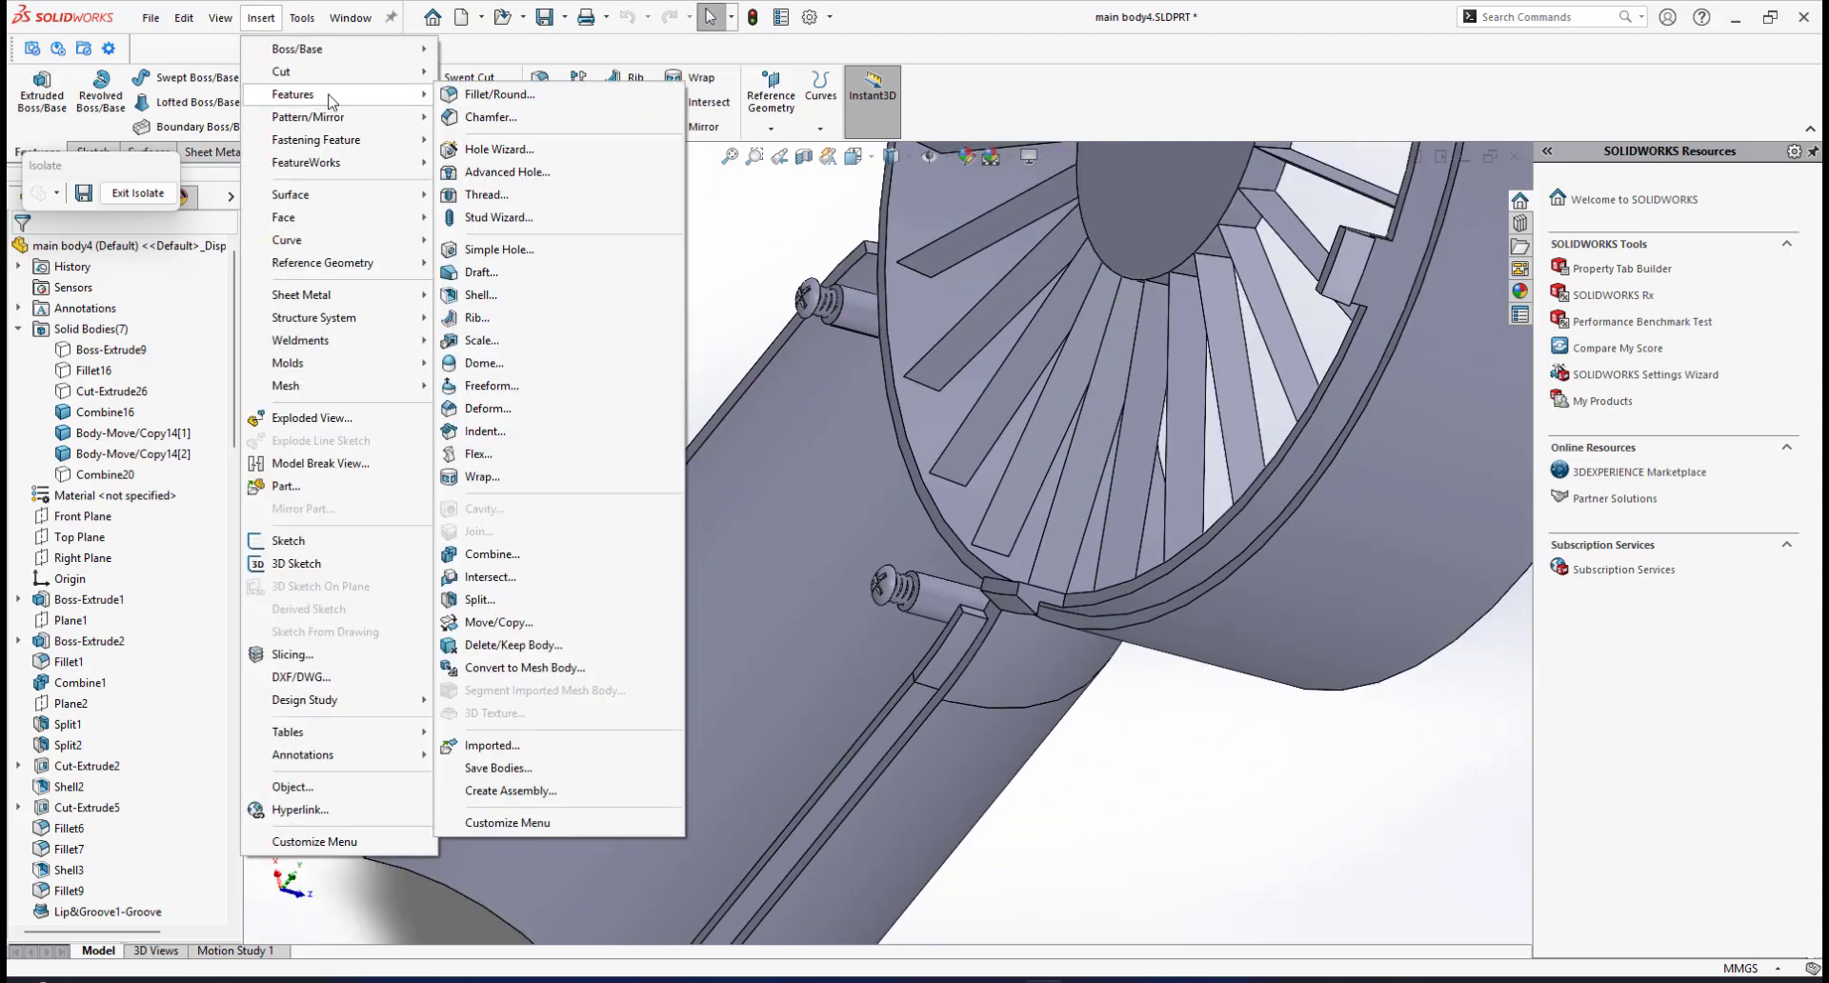
pyautogui.click(499, 555)
pyautogui.click(1170, 422)
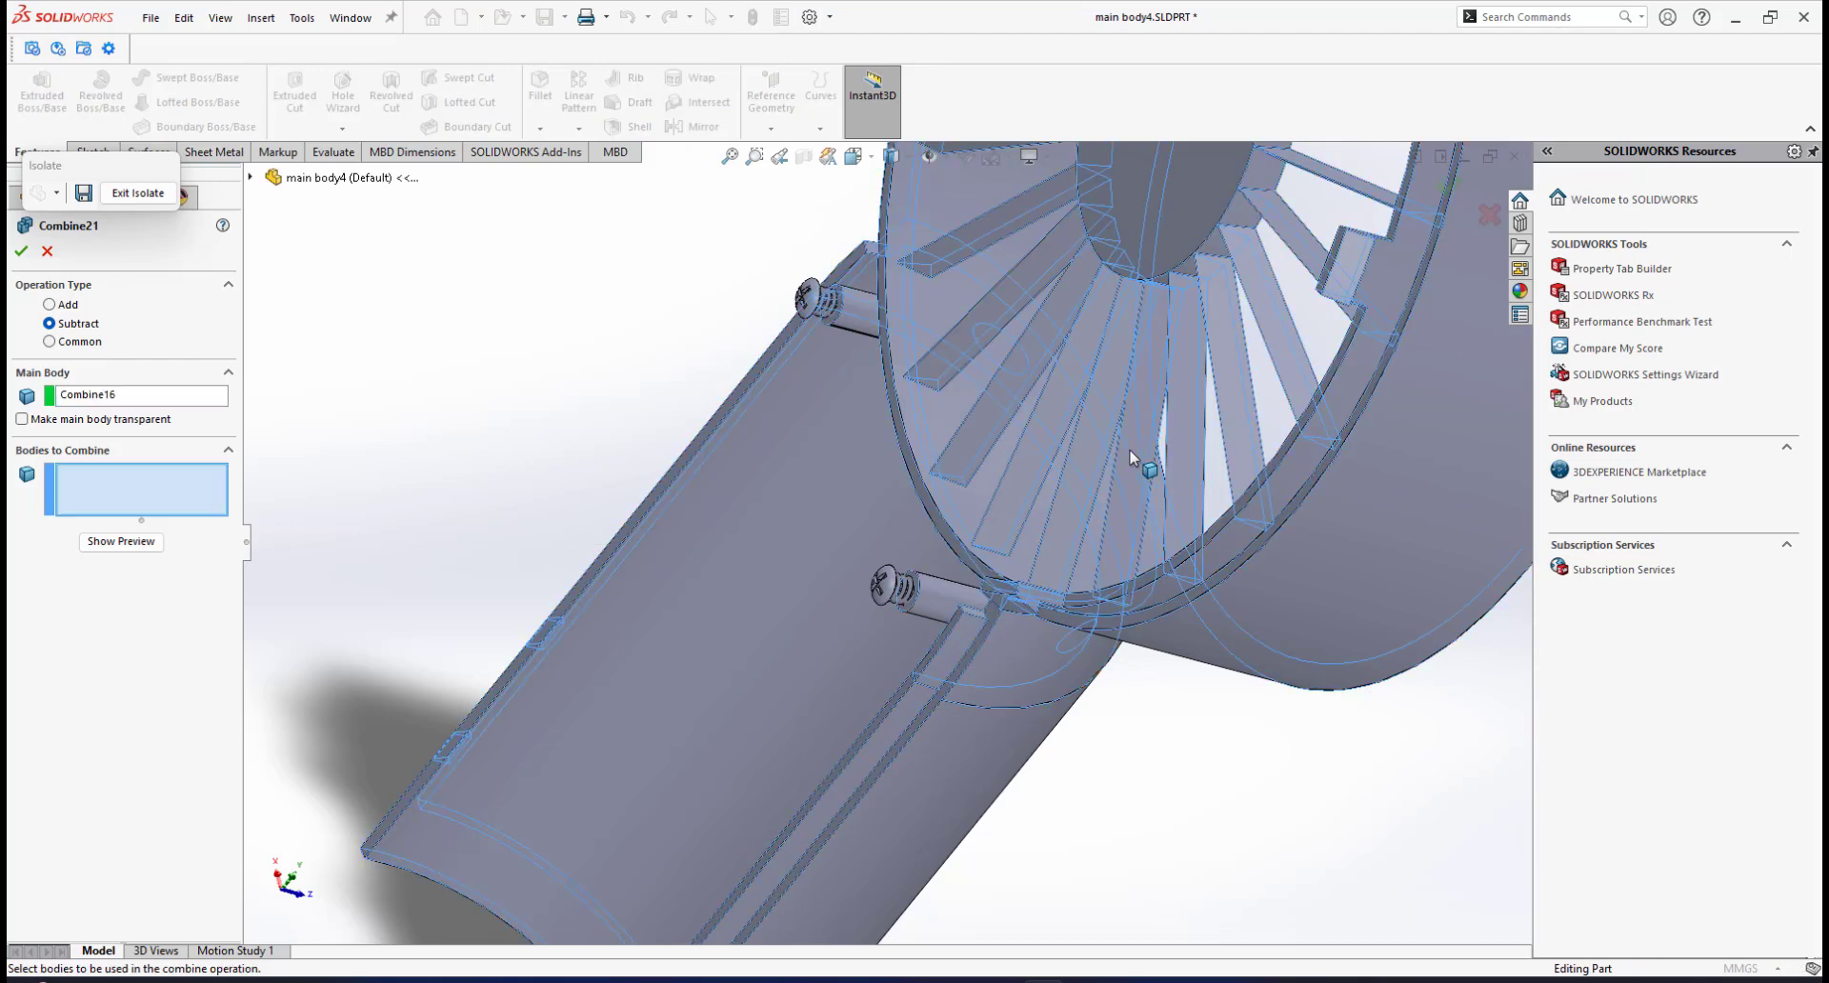
pyautogui.scroll(-1, 789, 622)
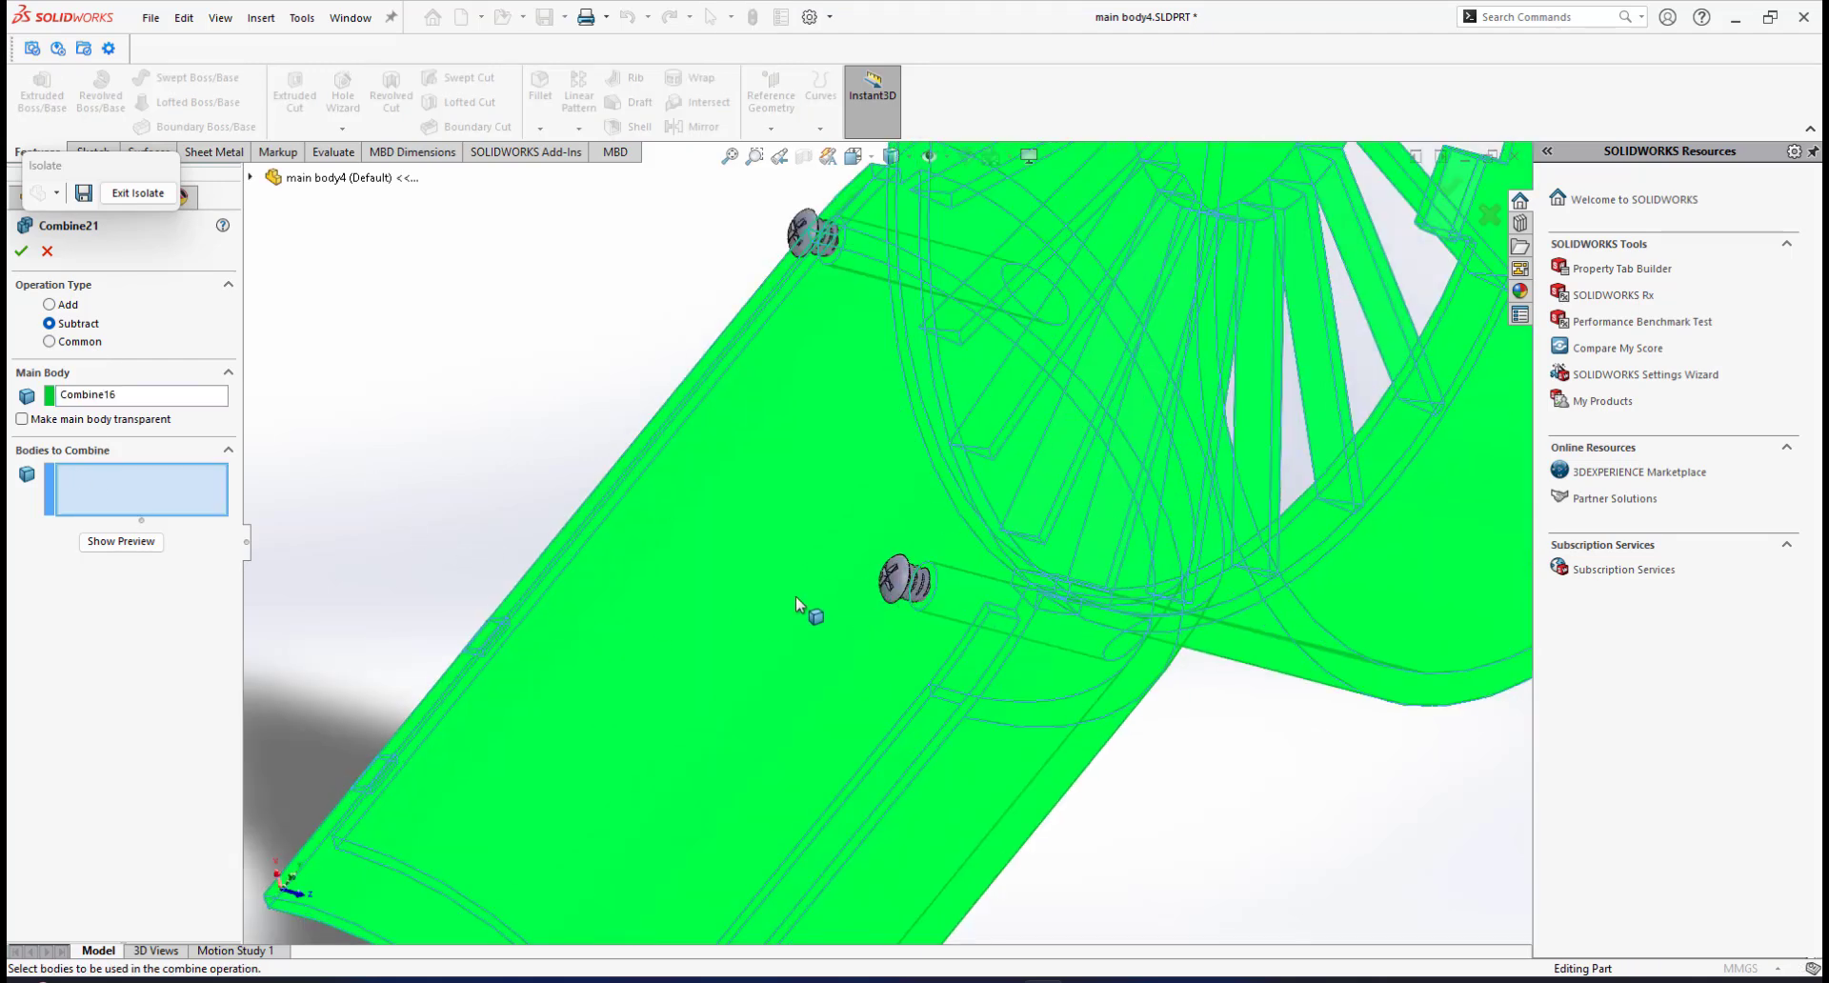
pyautogui.click(896, 586)
pyautogui.click(809, 231)
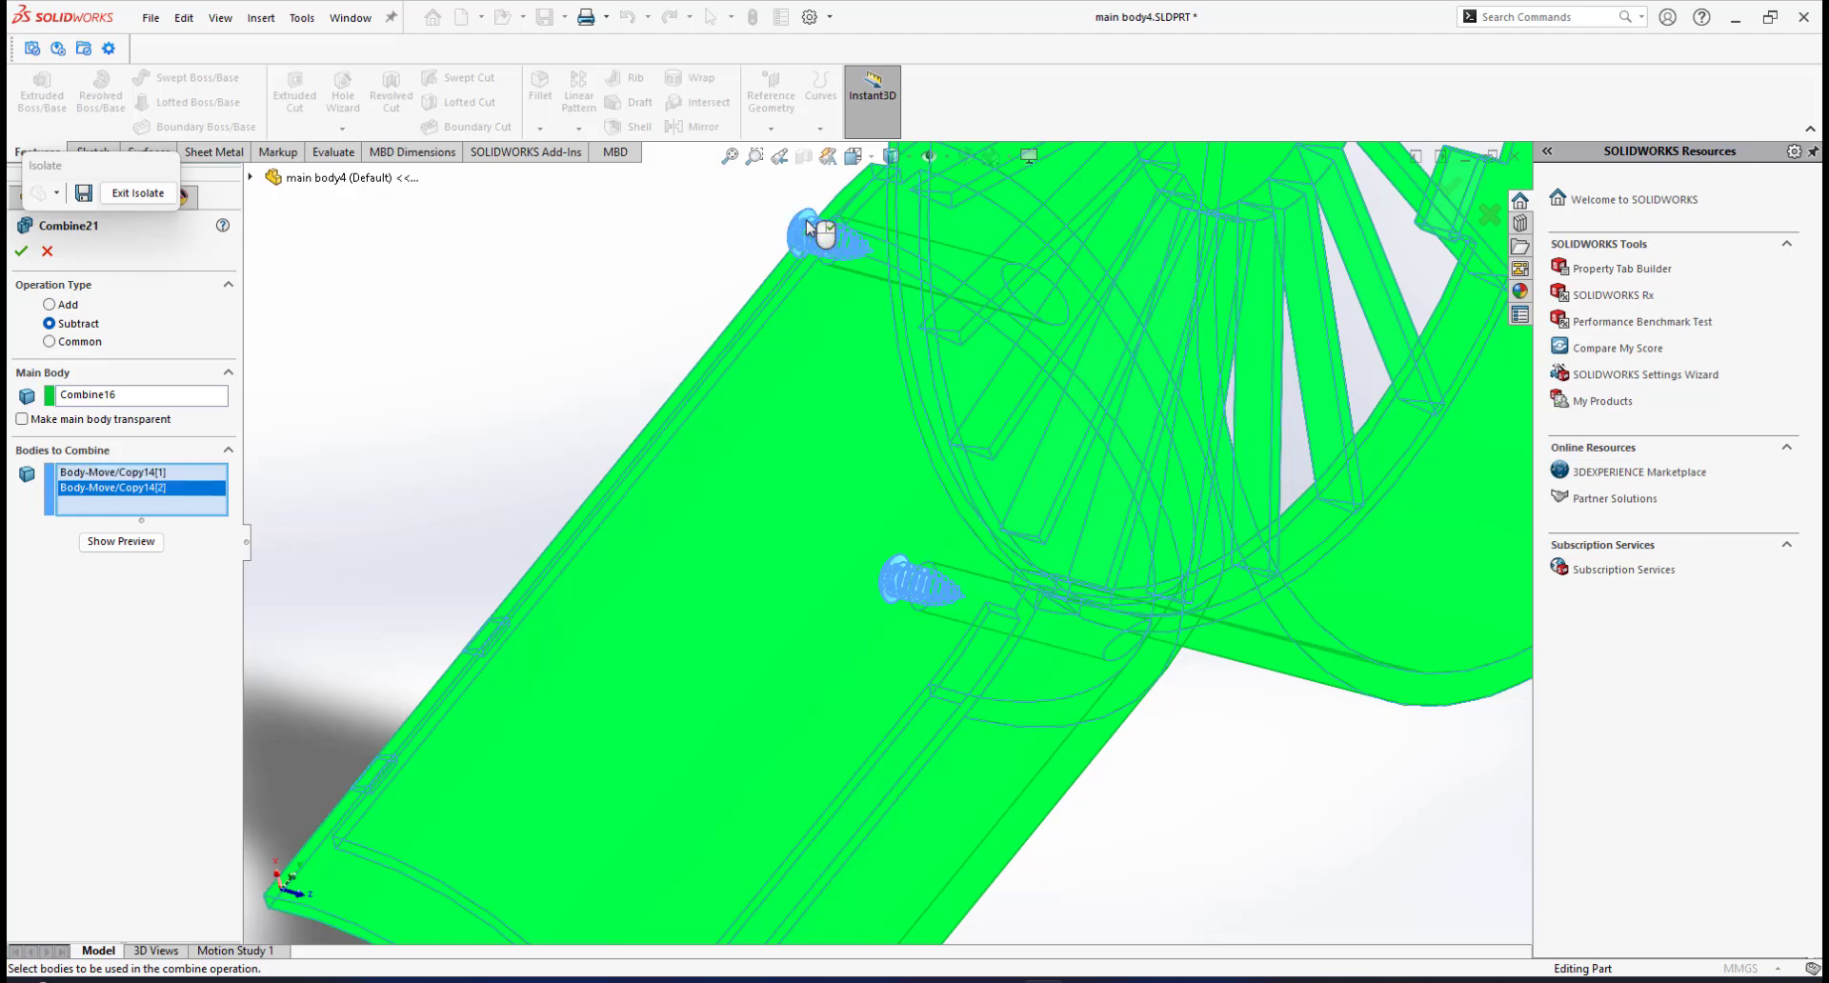
pyautogui.click(18, 251)
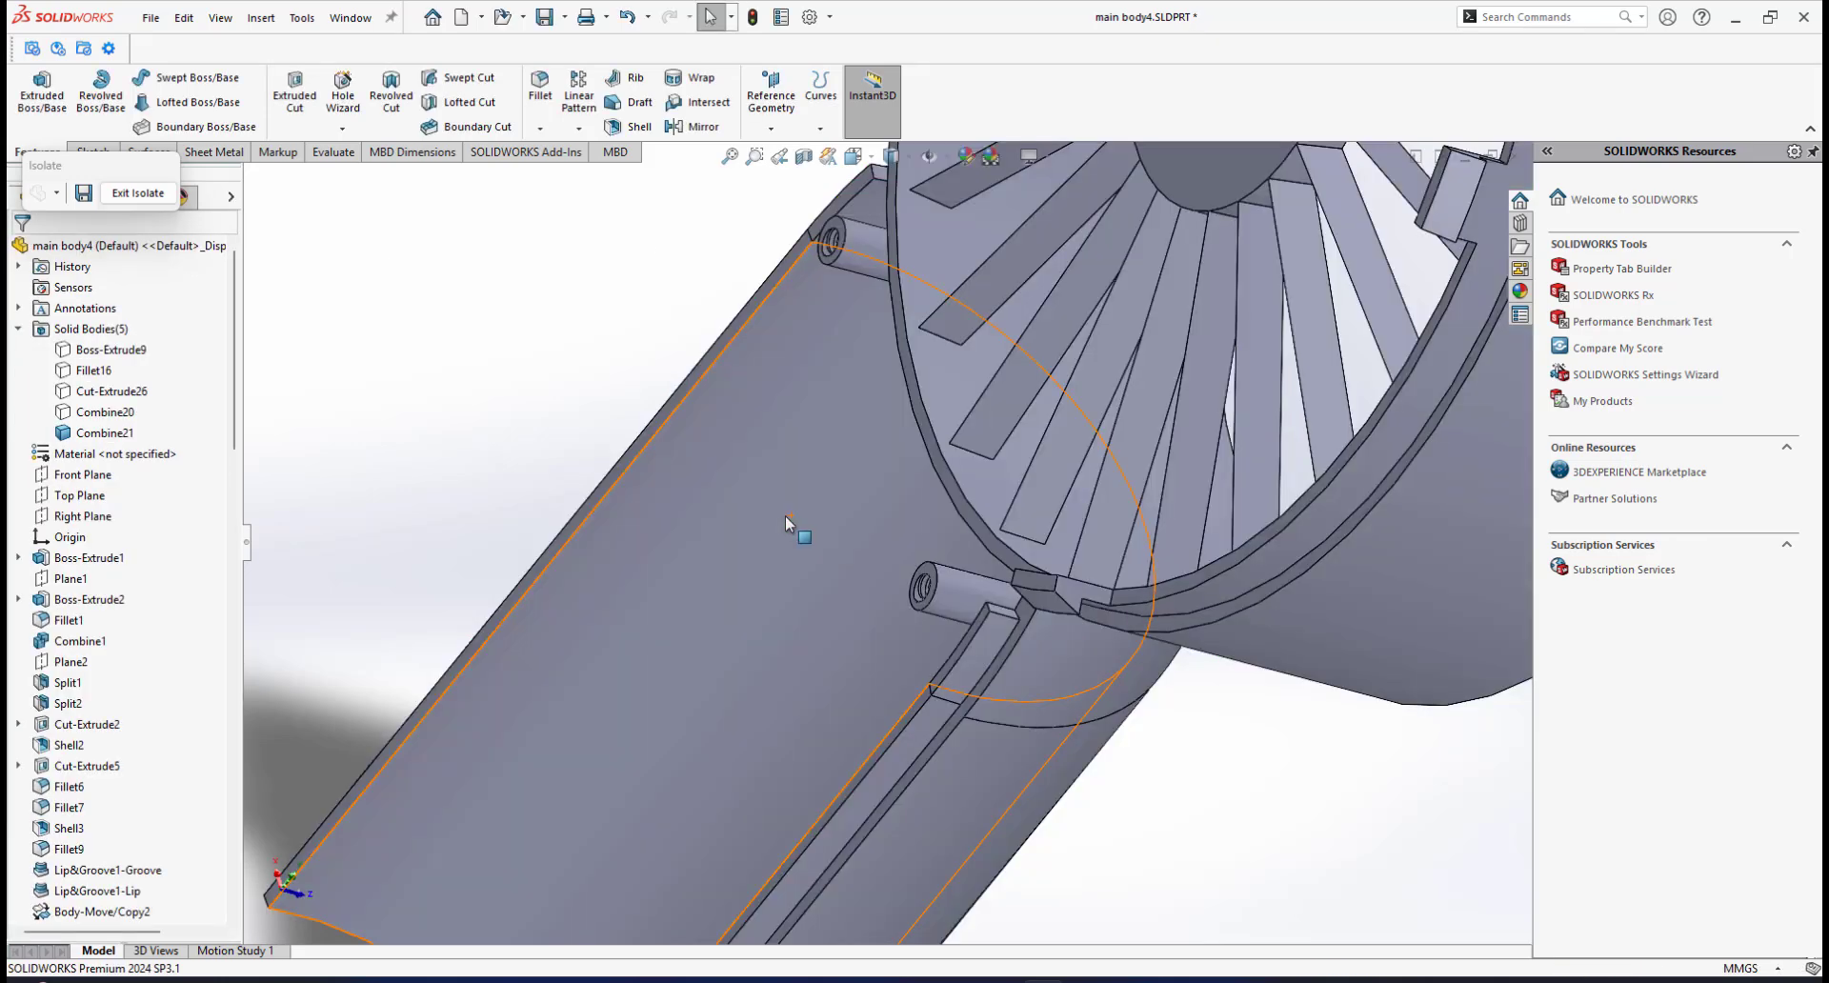
# Step: Inspect the threaded holes cut into both screw bosses of the isolated main body half
pyautogui.scroll(-3, 863, 604)
pyautogui.moveTo(863, 604); pyautogui.dragTo(935, 608, button='middle')
pyautogui.scroll(-3, 810, 604)
pyautogui.middleClick(810, 620)
pyautogui.scroll(4, 925, 546)
pyautogui.scroll(4, 924, 546)
pyautogui.moveTo(918, 538); pyautogui.dragTo(871, 499, button='middle')
pyautogui.scroll(-2, 871, 498)
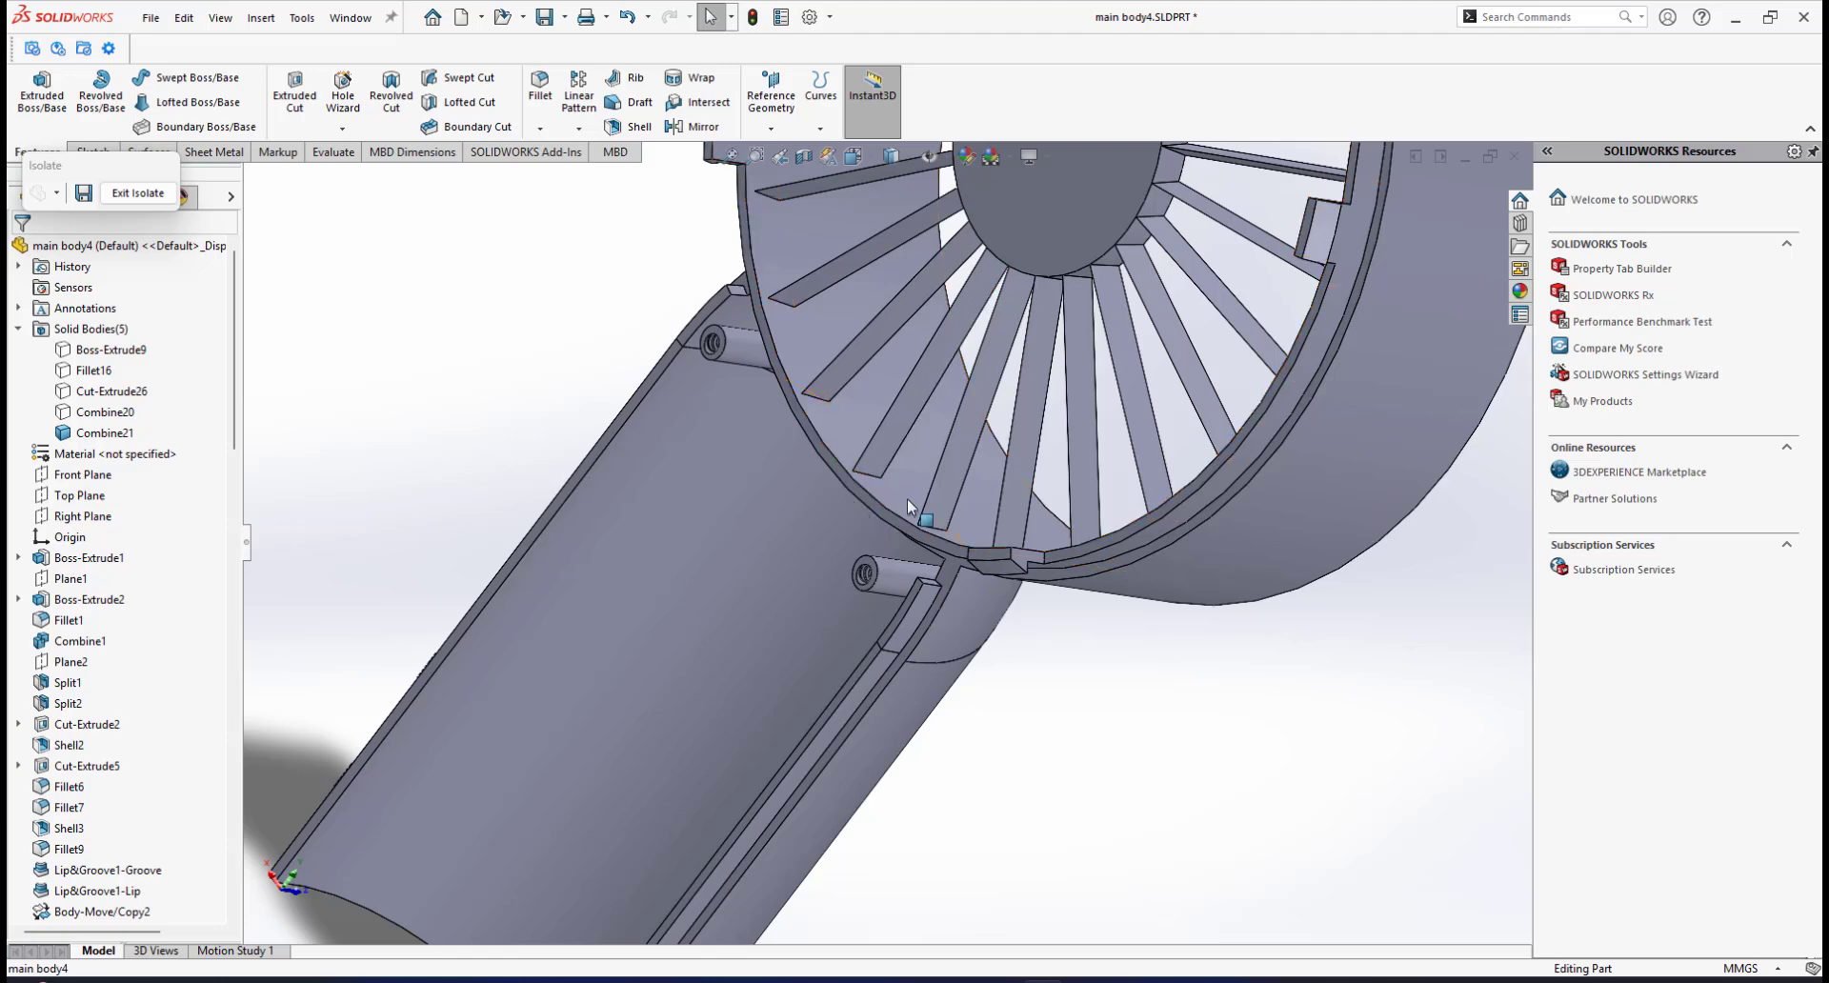
pyautogui.scroll(-2, 863, 496)
pyautogui.scroll(-3, 844, 570)
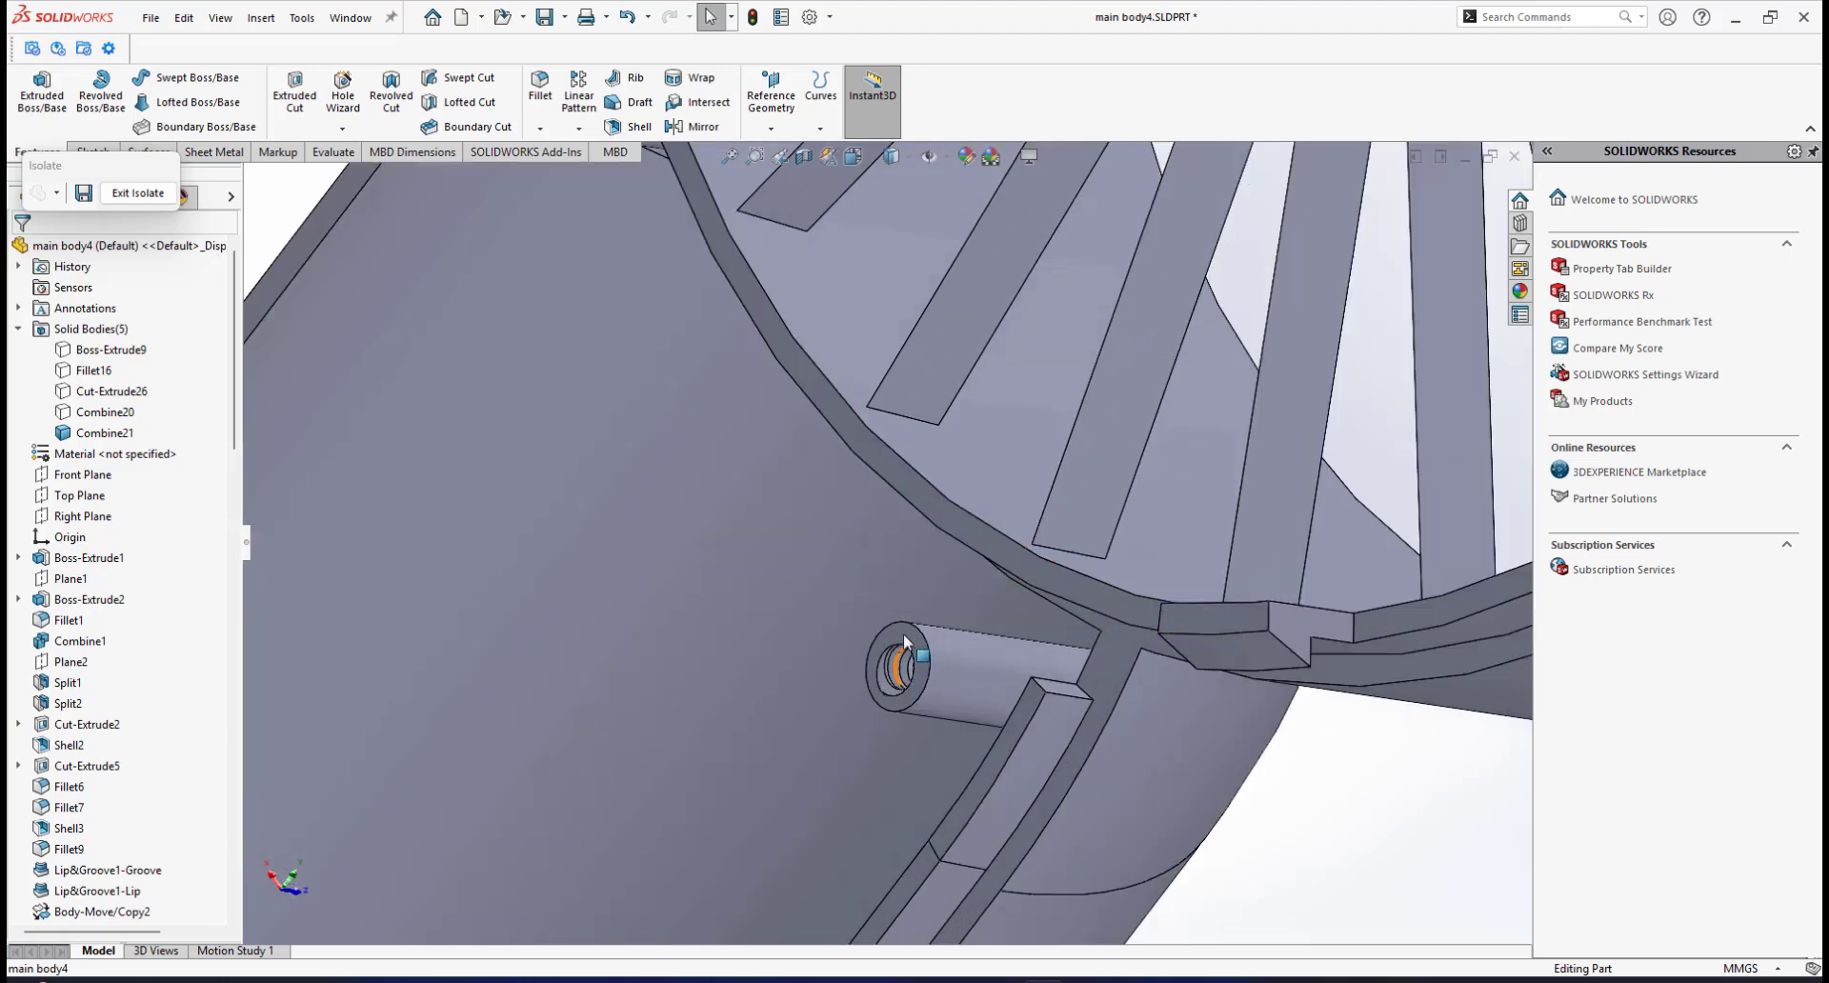
pyautogui.scroll(5, 938, 629)
pyautogui.scroll(-3, 910, 586)
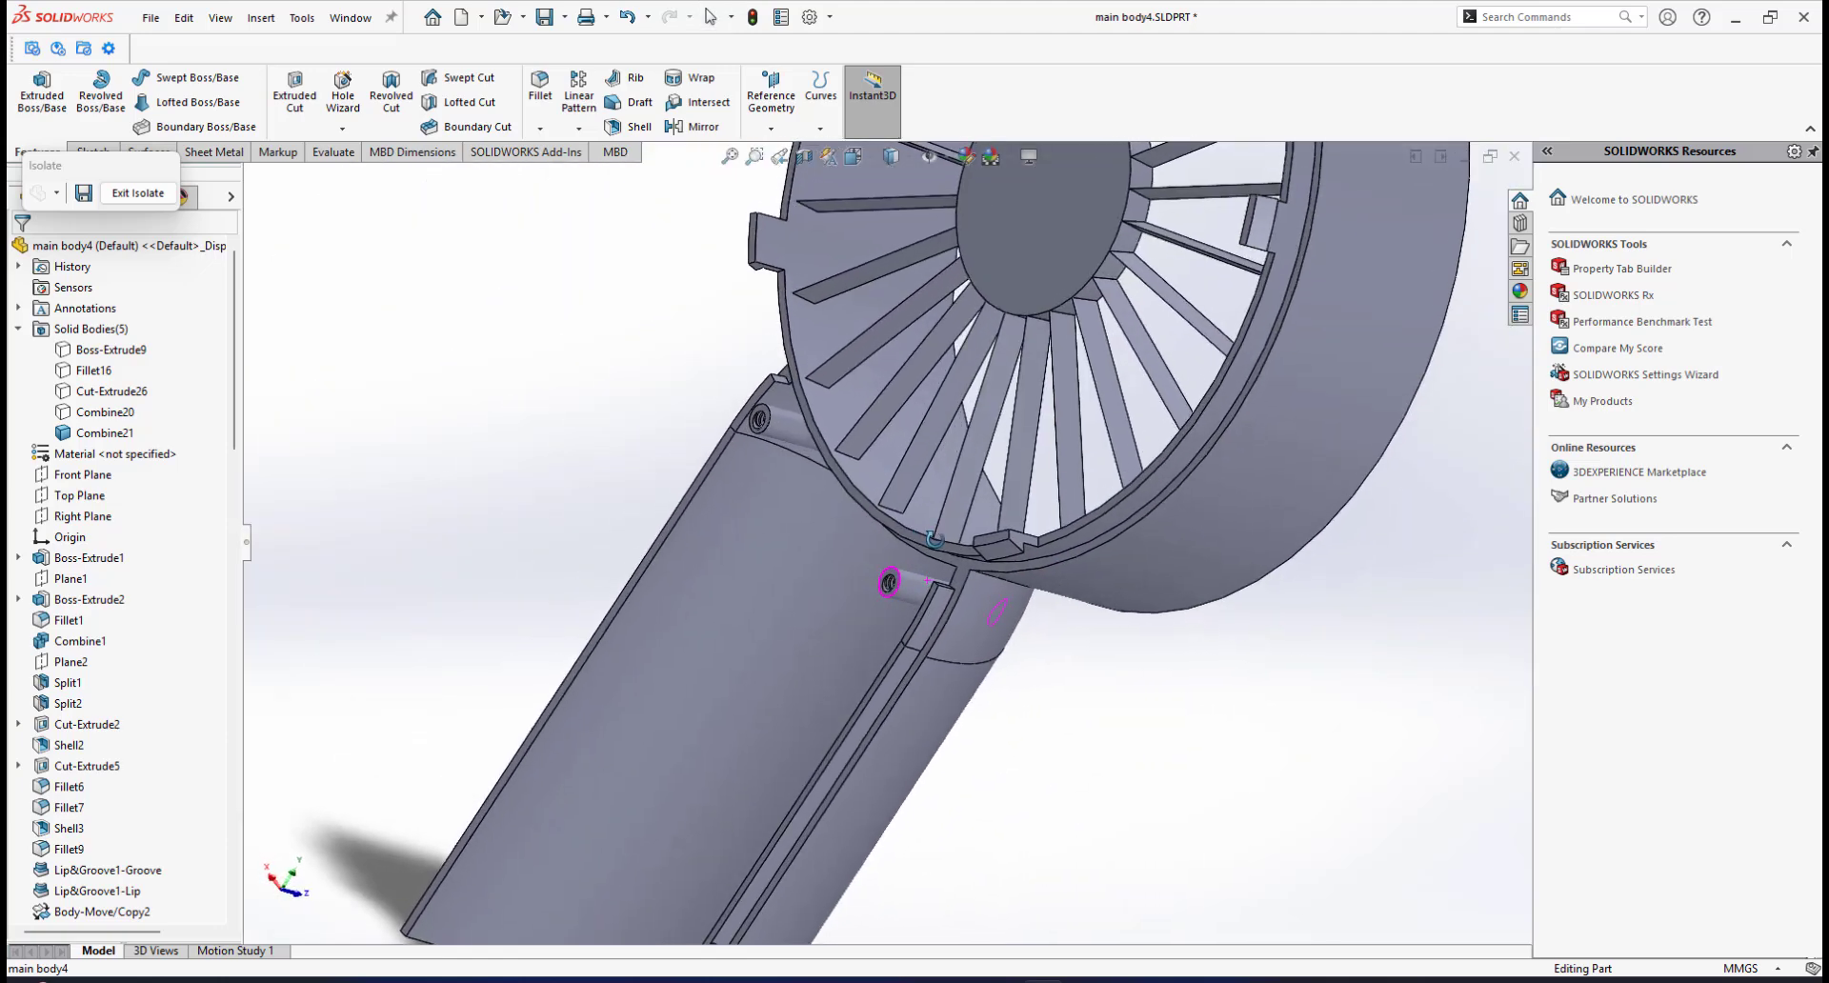
pyautogui.scroll(2, 782, 535)
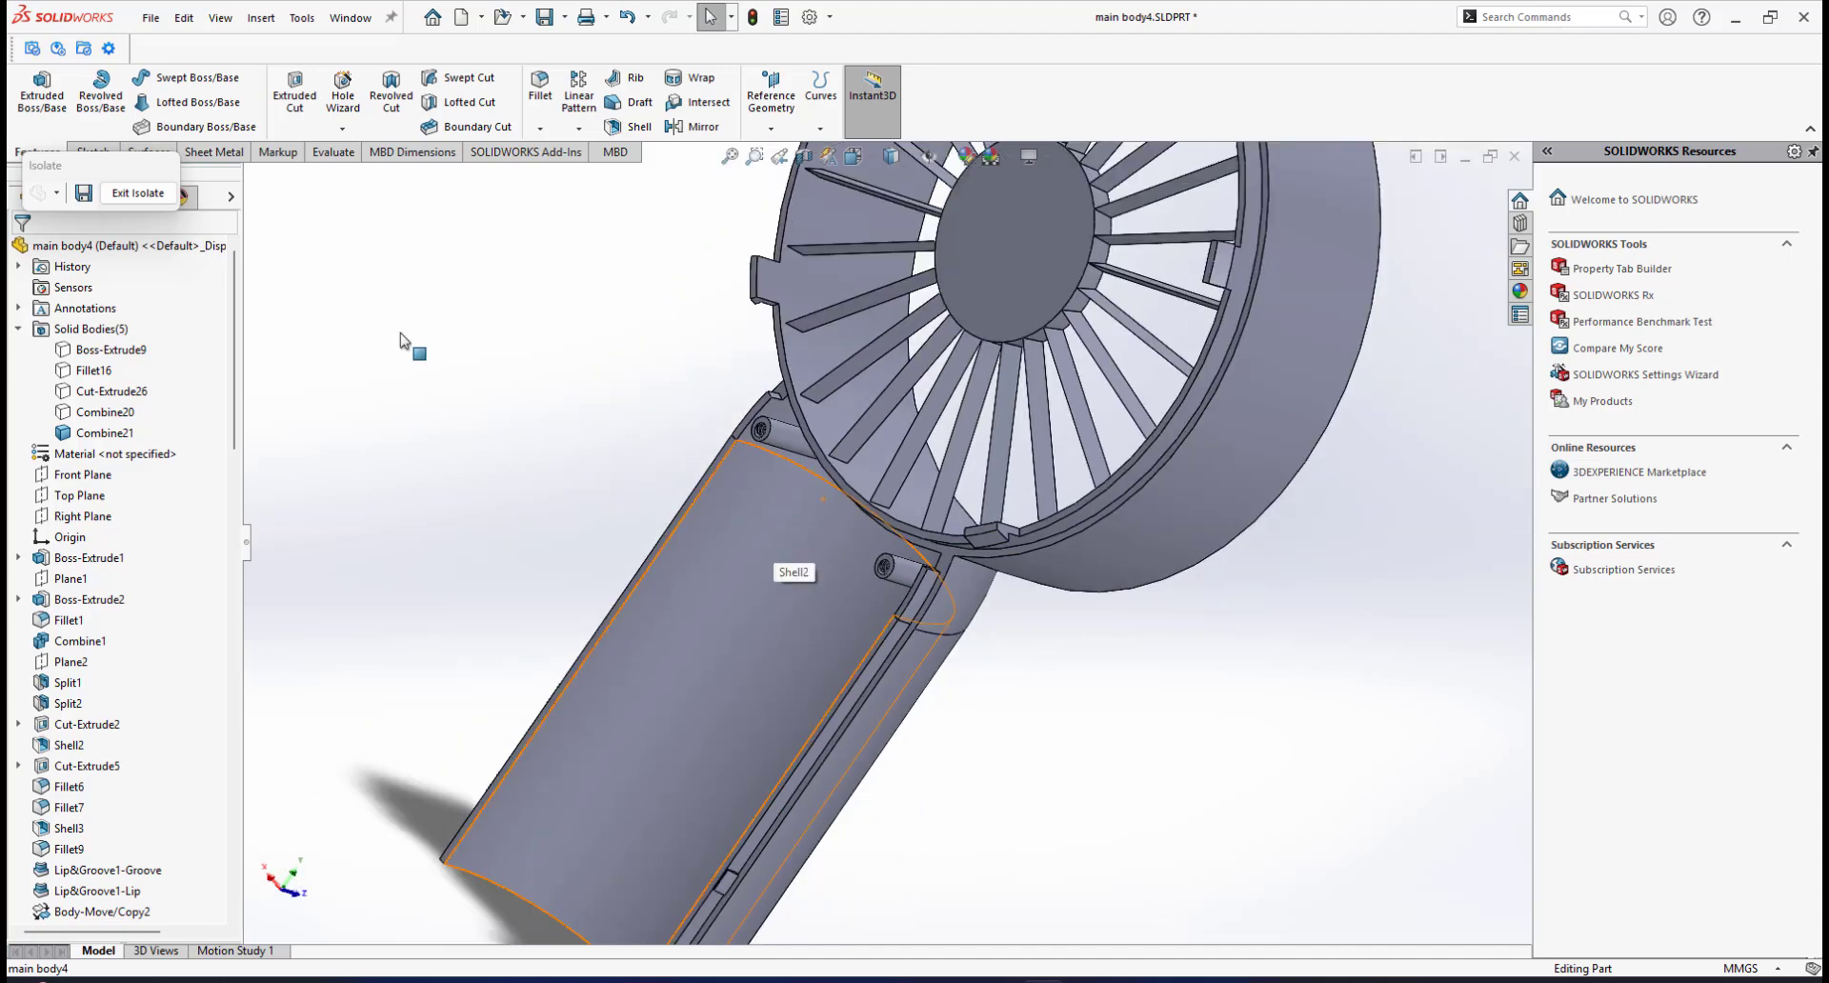
# Step: Exit the isolation to bring back the complete fan
pyautogui.click(122, 195)
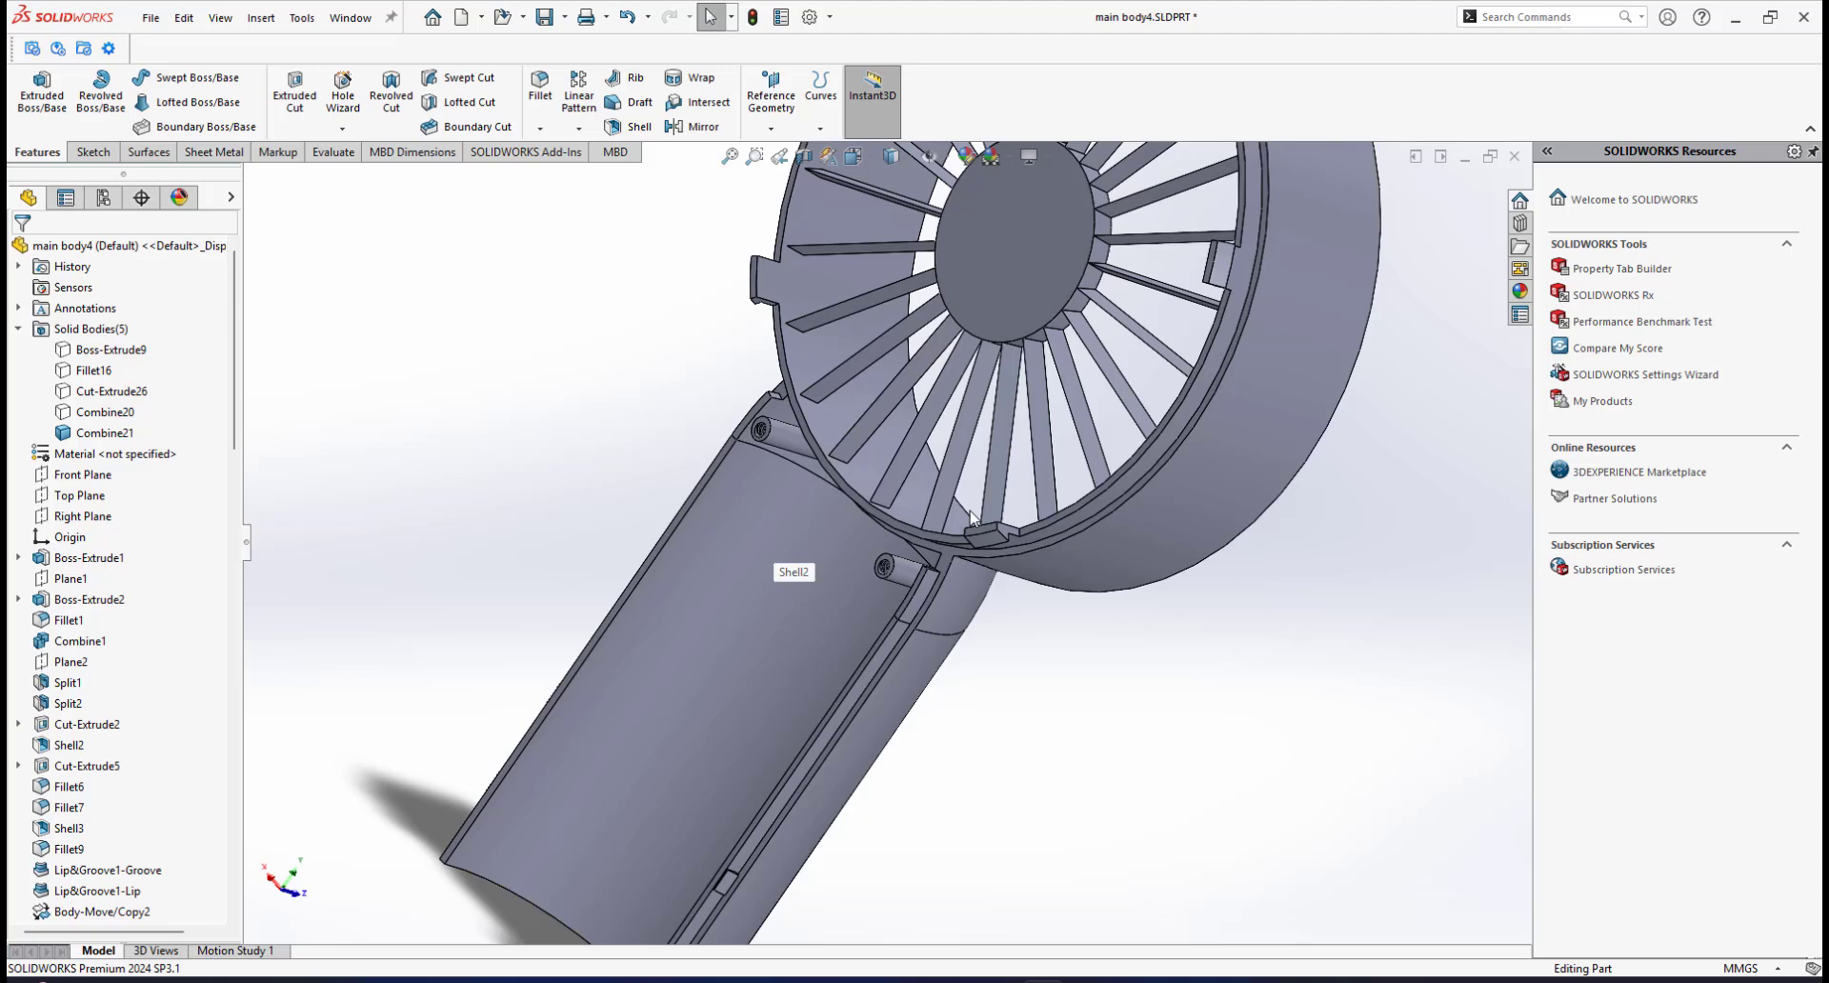
pyautogui.scroll(3, 971, 517)
pyautogui.moveTo(971, 518); pyautogui.dragTo(838, 511, button='middle')
pyautogui.scroll(-3, 858, 519)
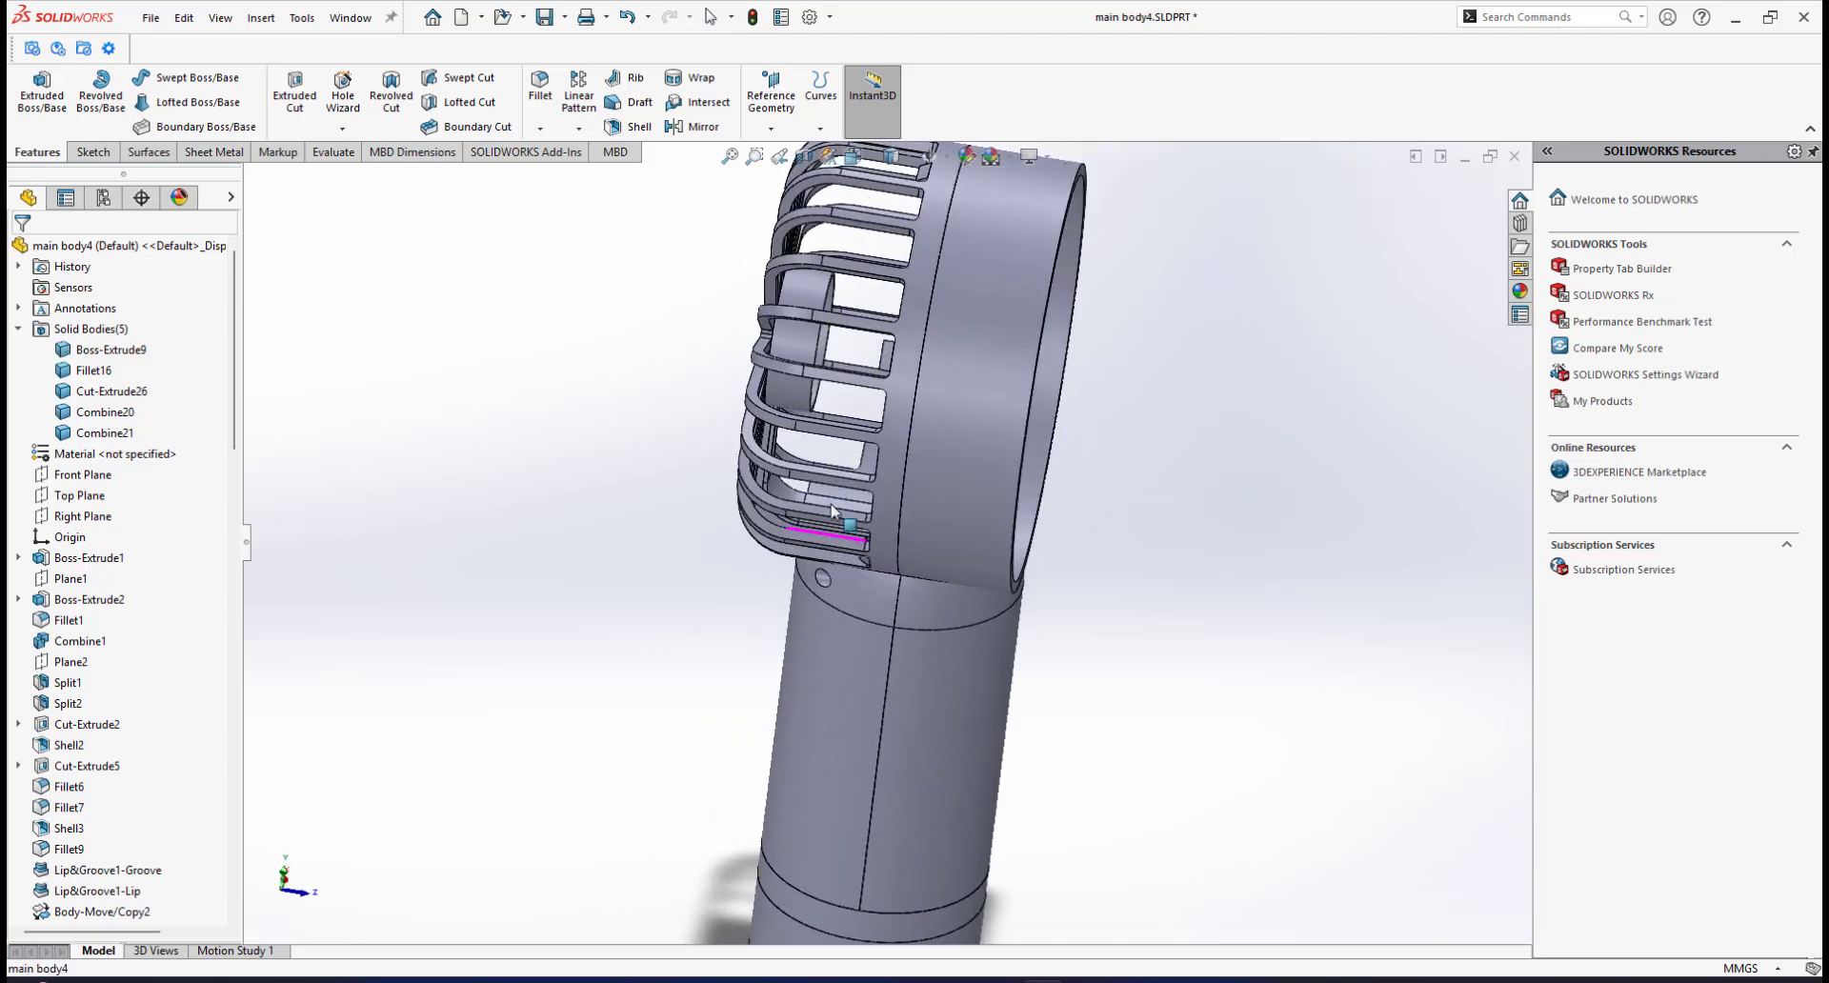
# Step: Section the complete fan with the Top Plane at a -39 mm offset and examine the thread running through both mating bosses
pyautogui.click(803, 158)
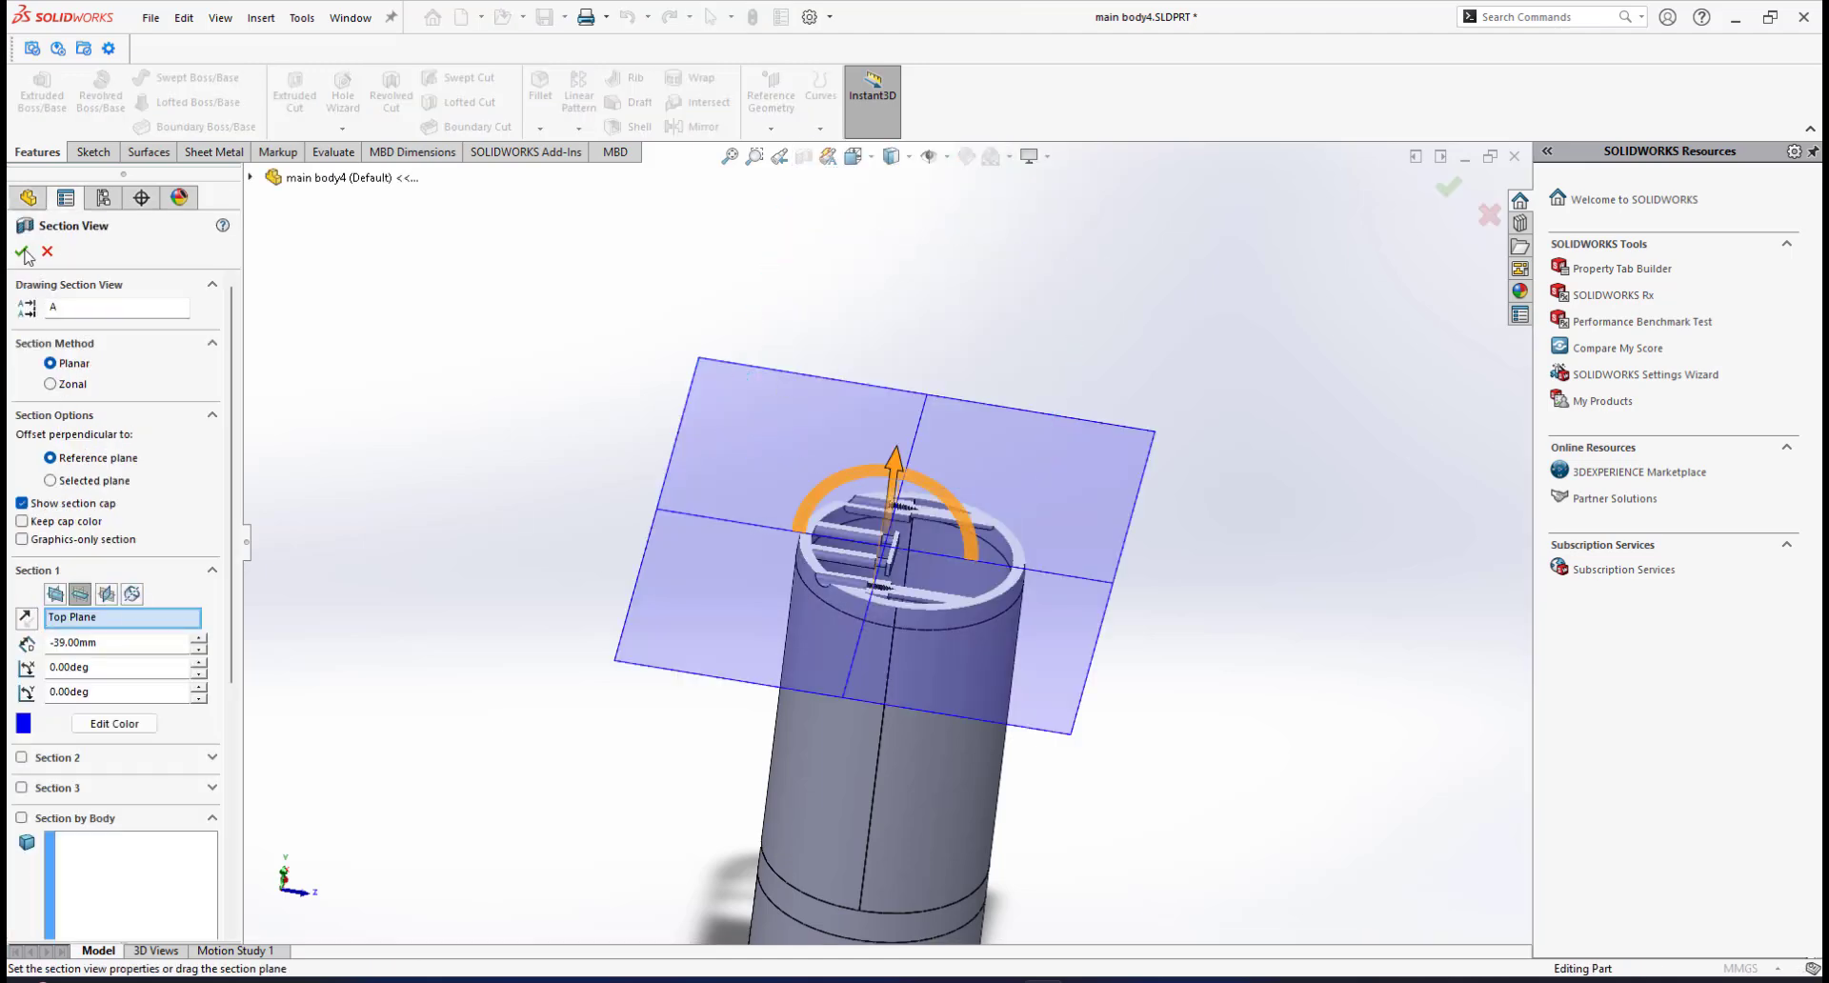
pyautogui.click(45, 251)
pyautogui.moveTo(838, 538); pyautogui.dragTo(911, 518, button='middle')
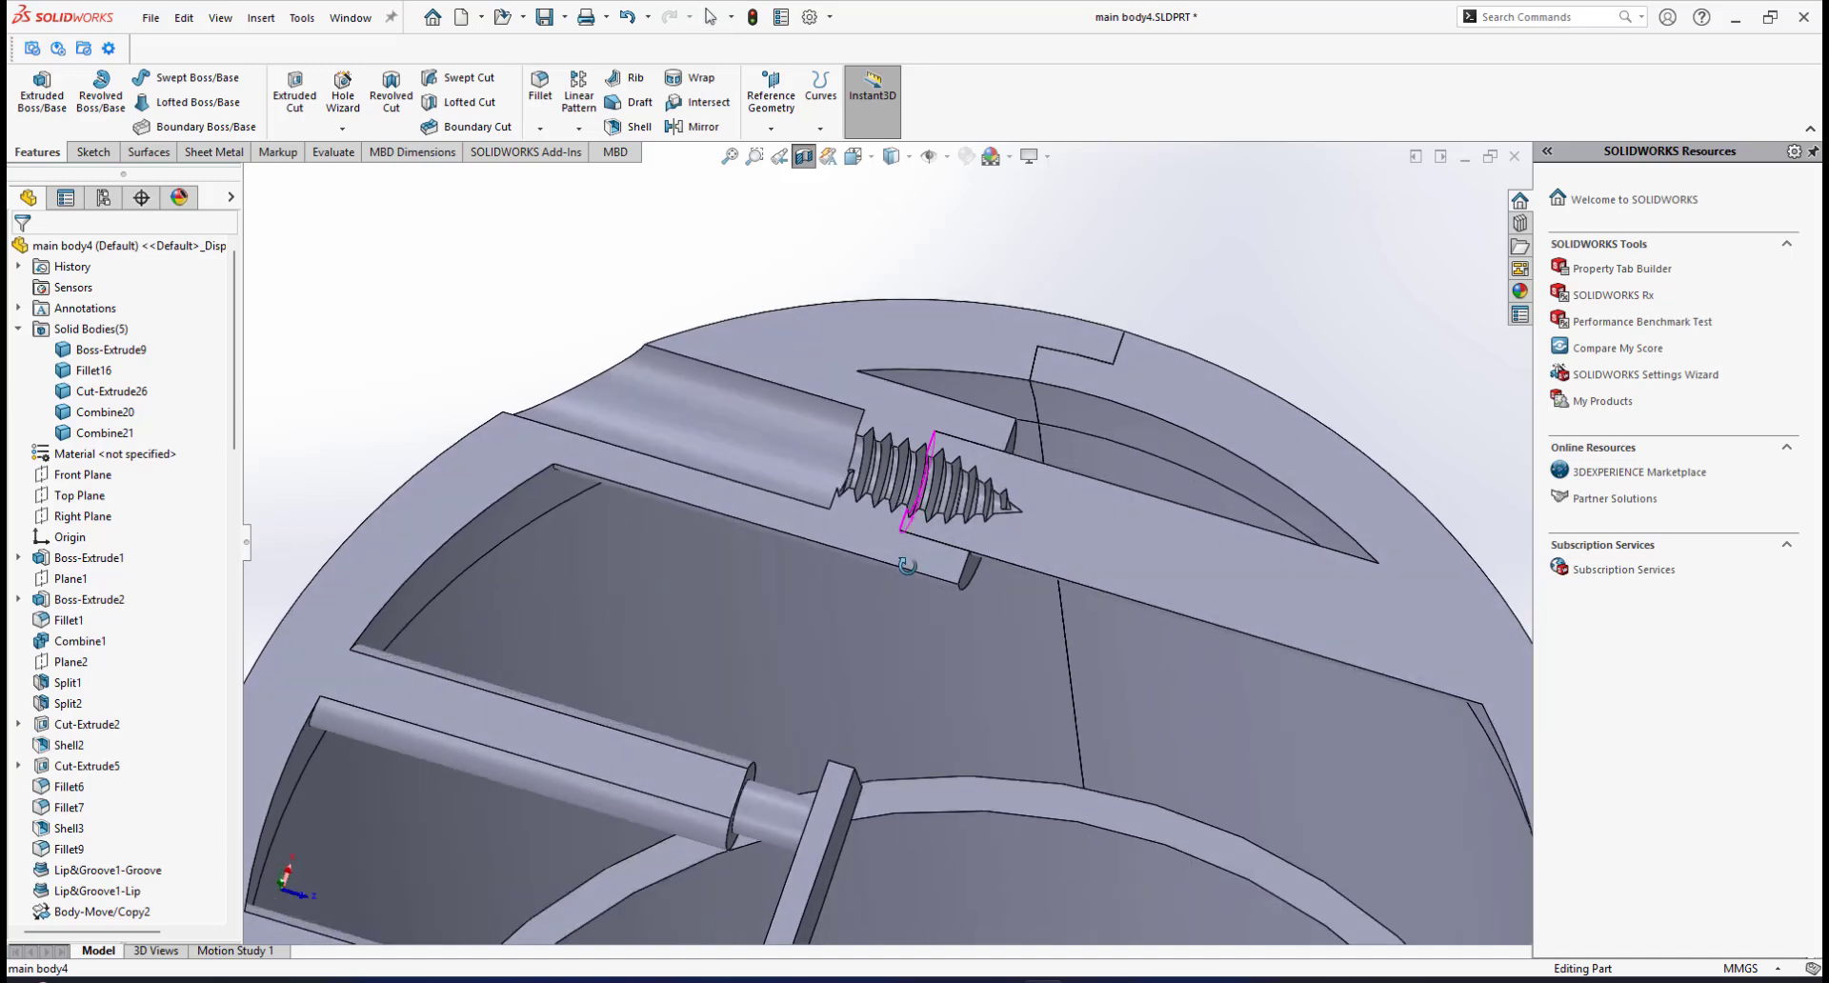
pyautogui.scroll(-5, 910, 495)
pyautogui.scroll(-1, 1076, 471)
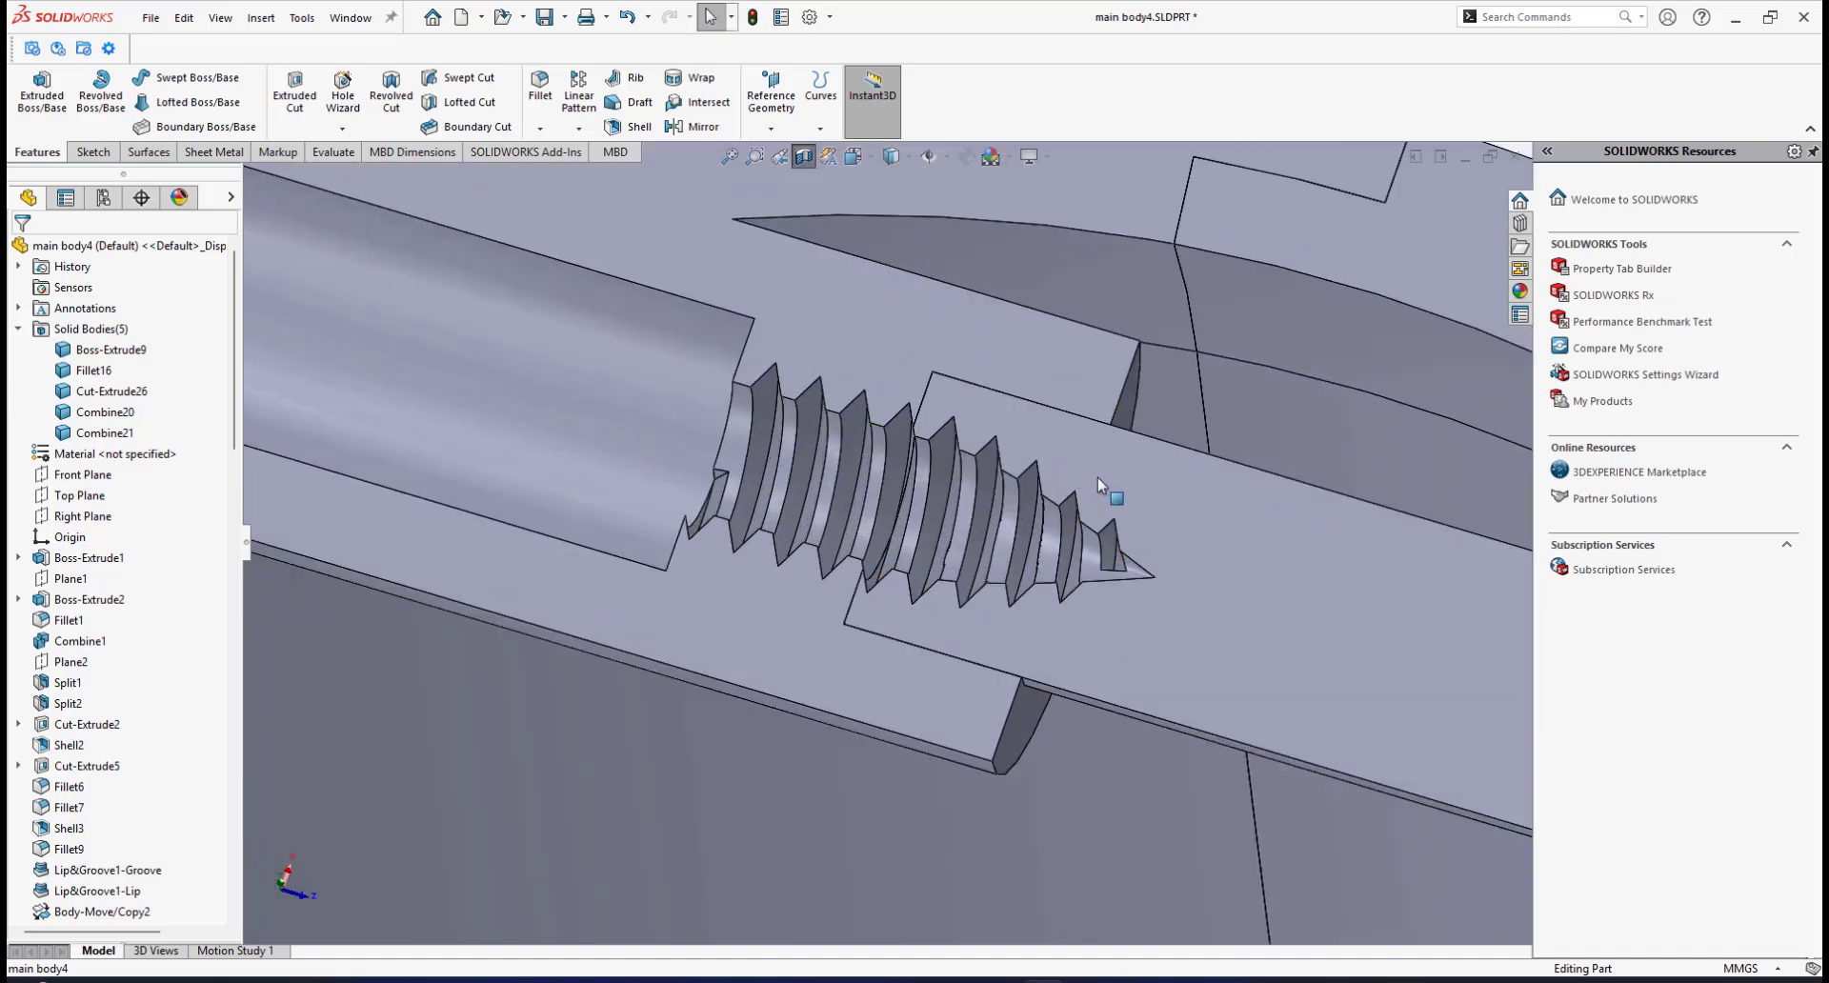
pyautogui.scroll(2, 900, 538)
pyautogui.scroll(1, 945, 550)
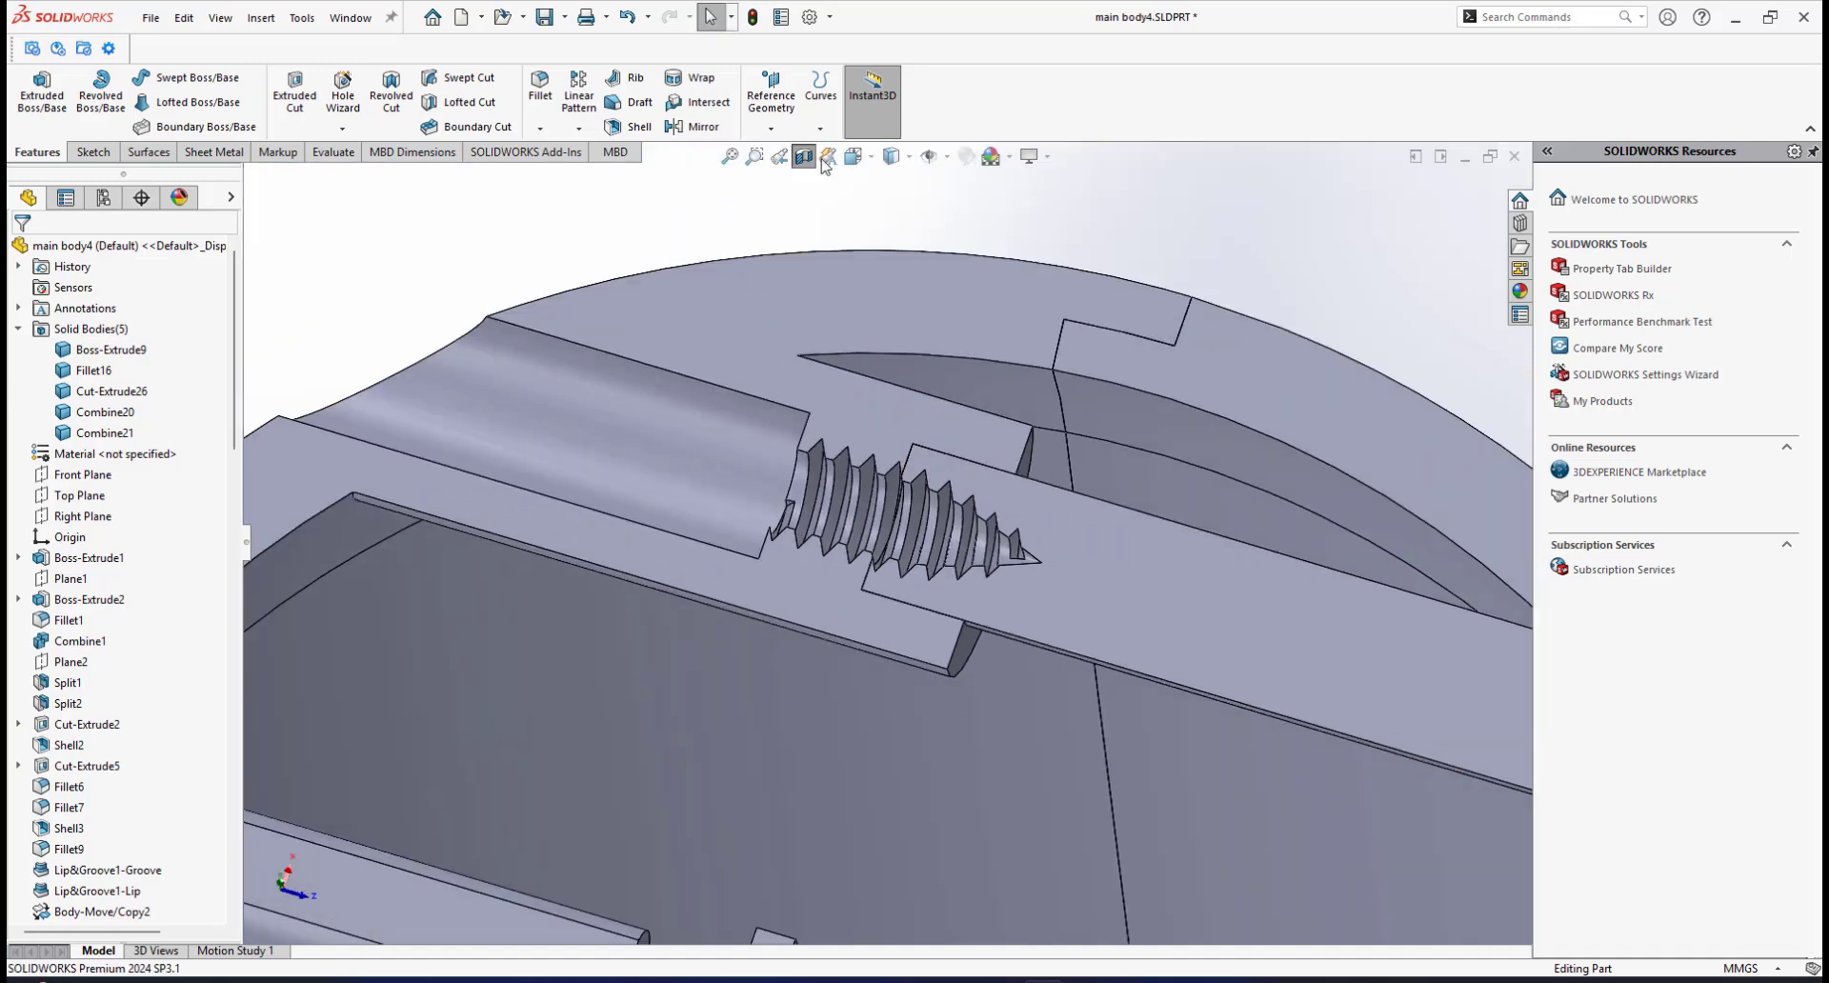
# Step: Turn off the section view and examine the outside of the closed fan around the grille and handle joint
pyautogui.click(804, 157)
pyautogui.scroll(3, 939, 724)
pyautogui.scroll(8, 940, 724)
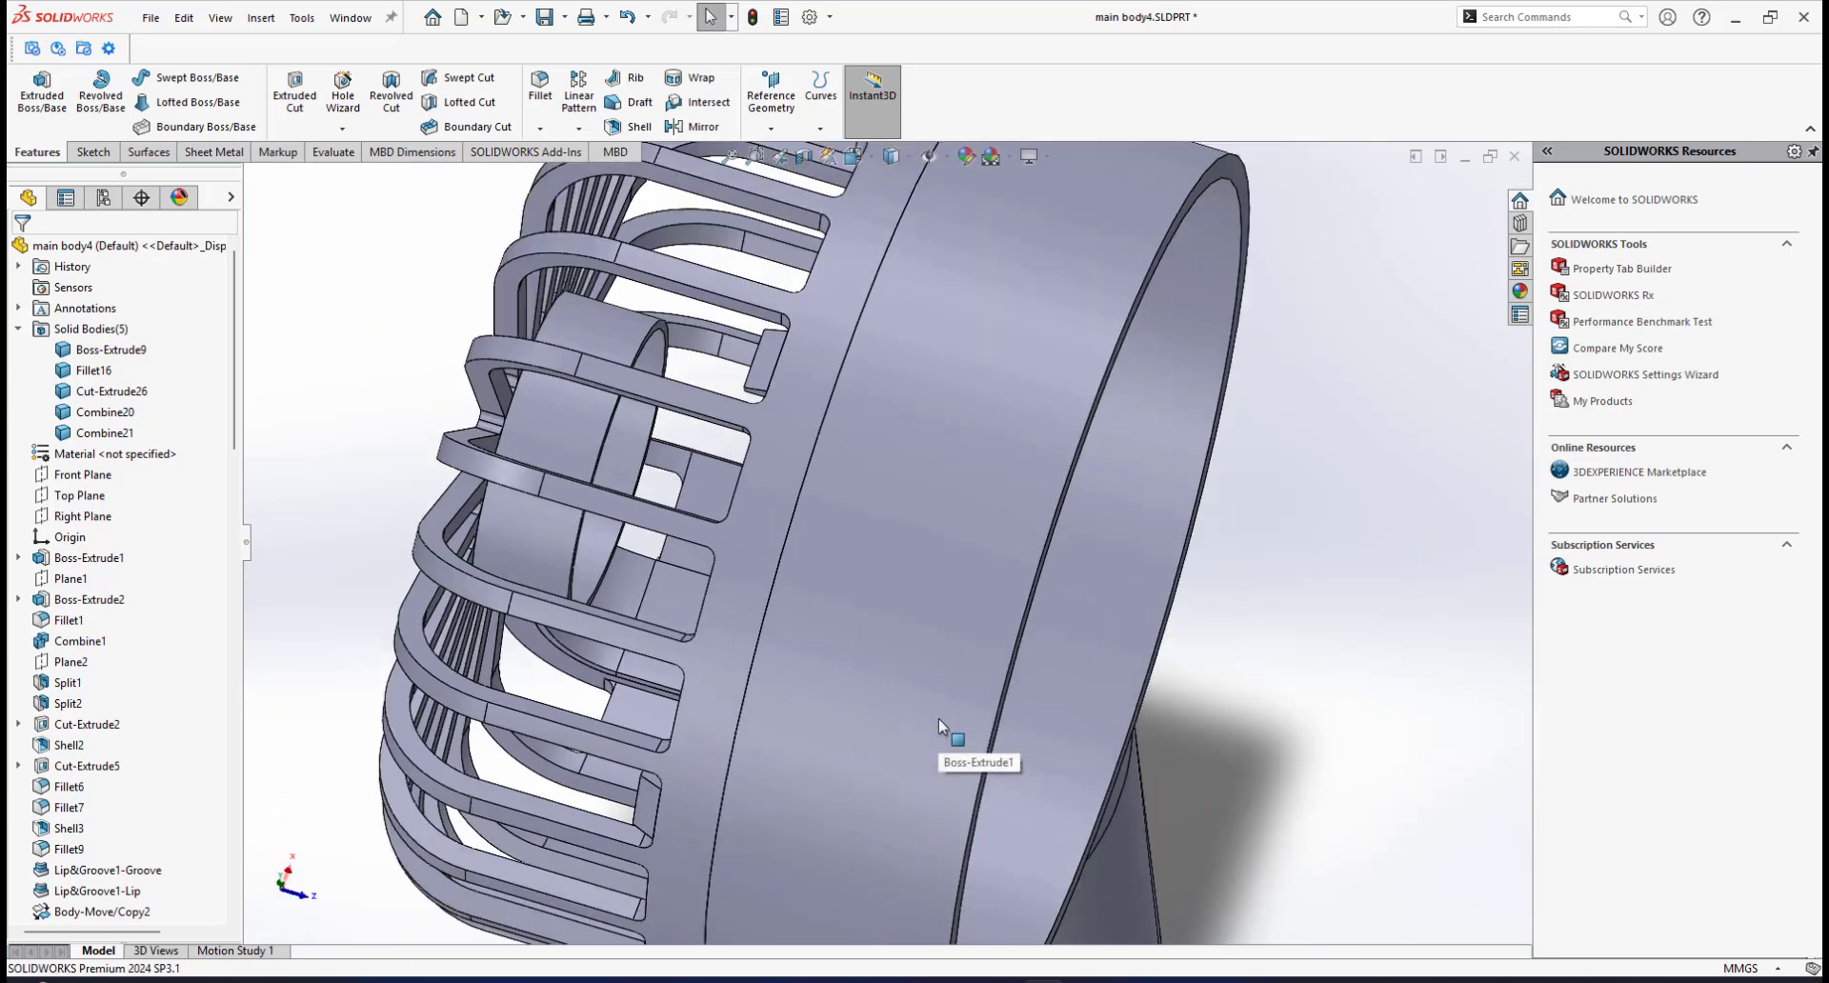
pyautogui.scroll(2, 825, 736)
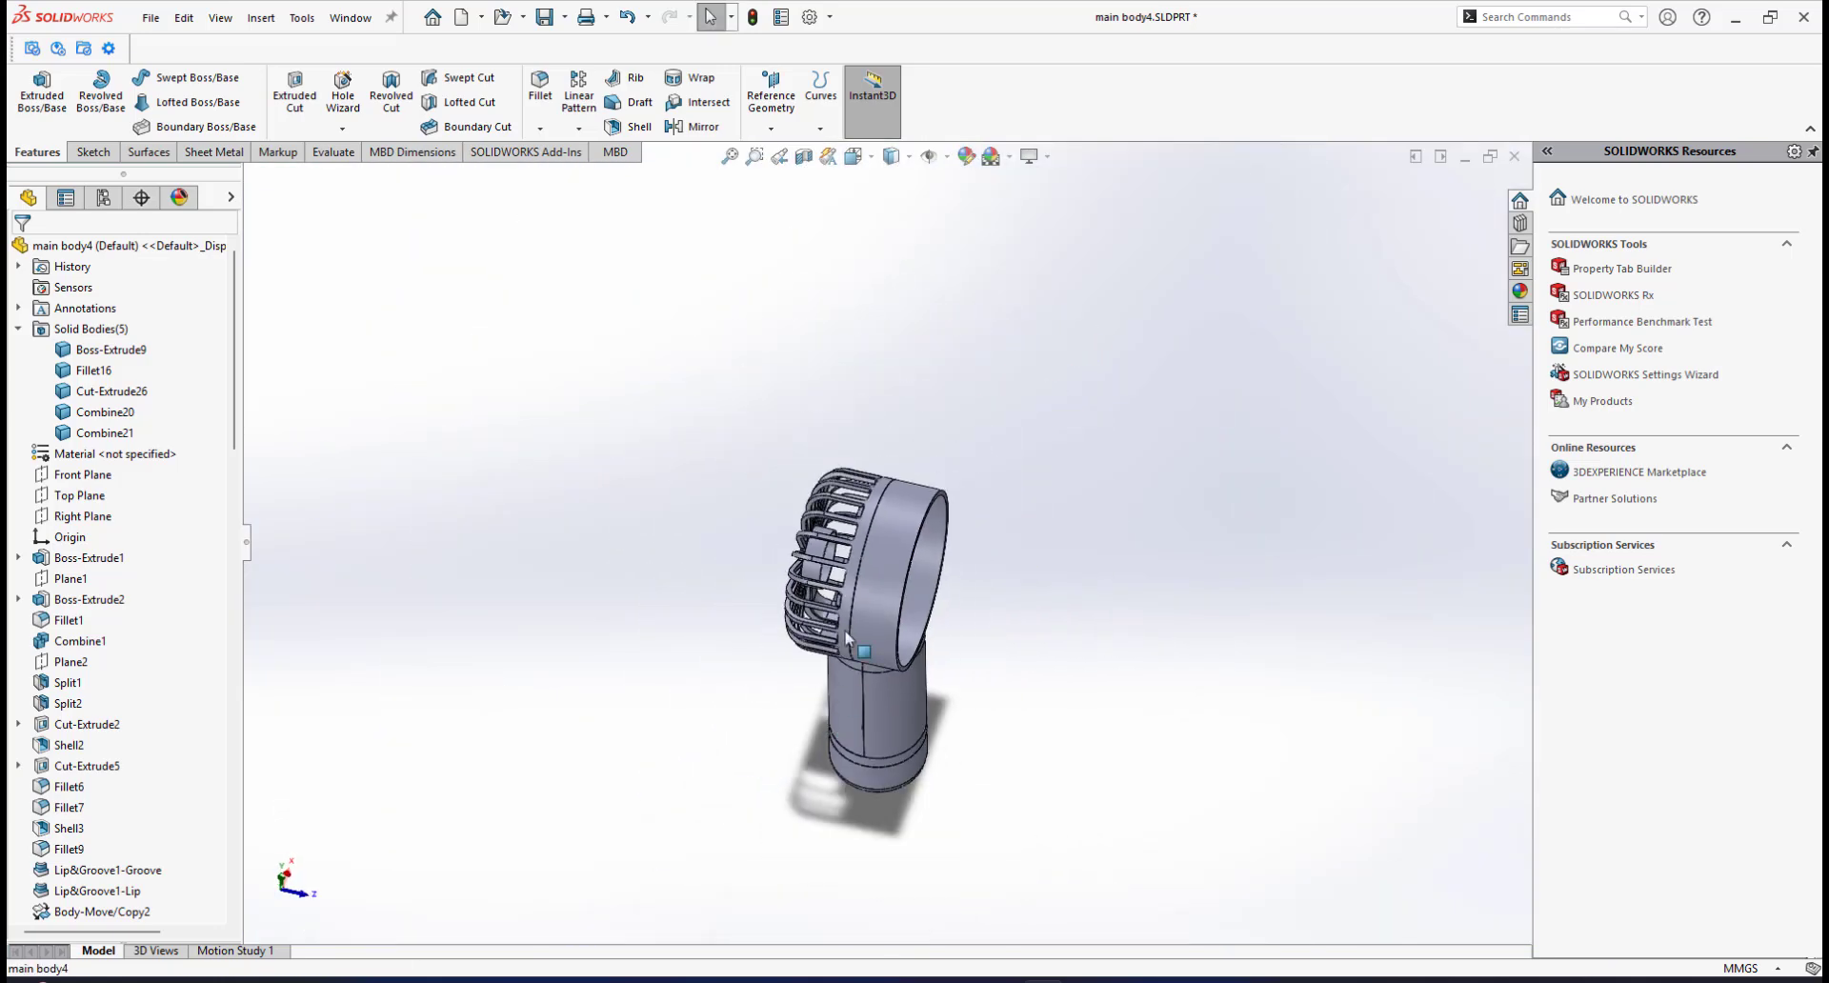
pyautogui.scroll(-3, 819, 557)
pyautogui.moveTo(912, 644); pyautogui.dragTo(930, 711, button='middle')
pyautogui.scroll(-4, 920, 701)
pyautogui.scroll(2, 902, 696)
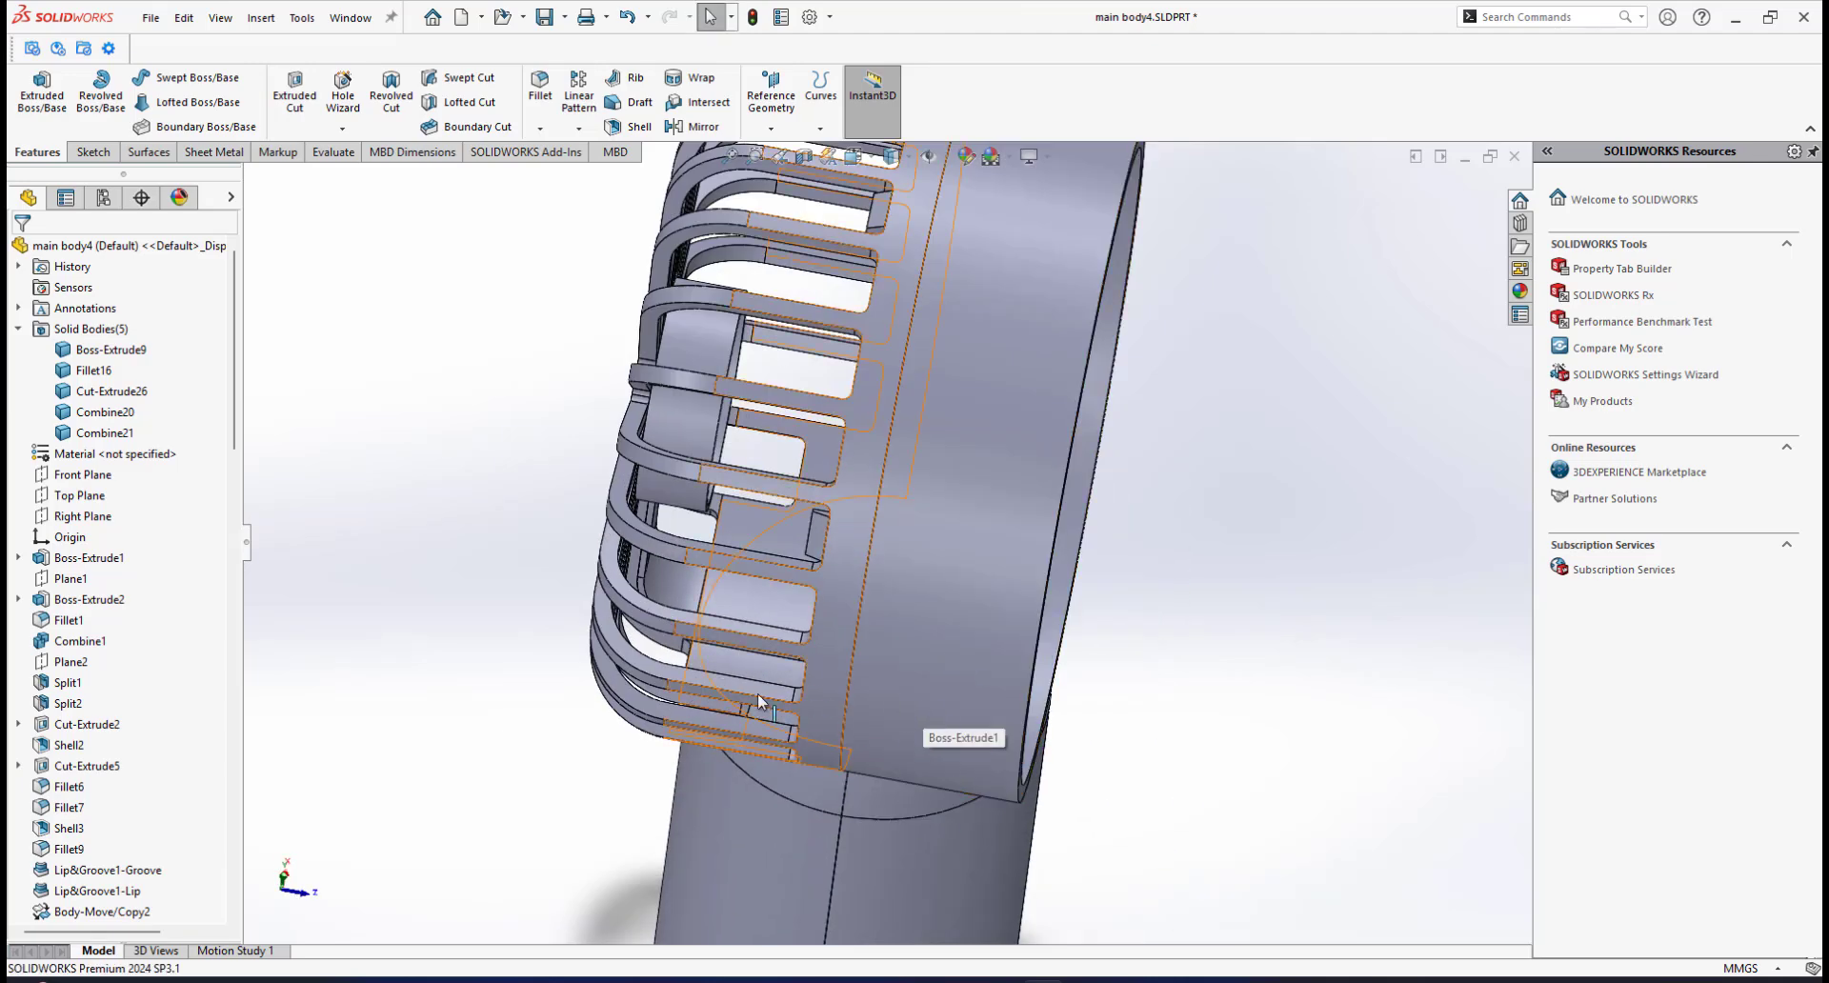
pyautogui.scroll(2, 806, 630)
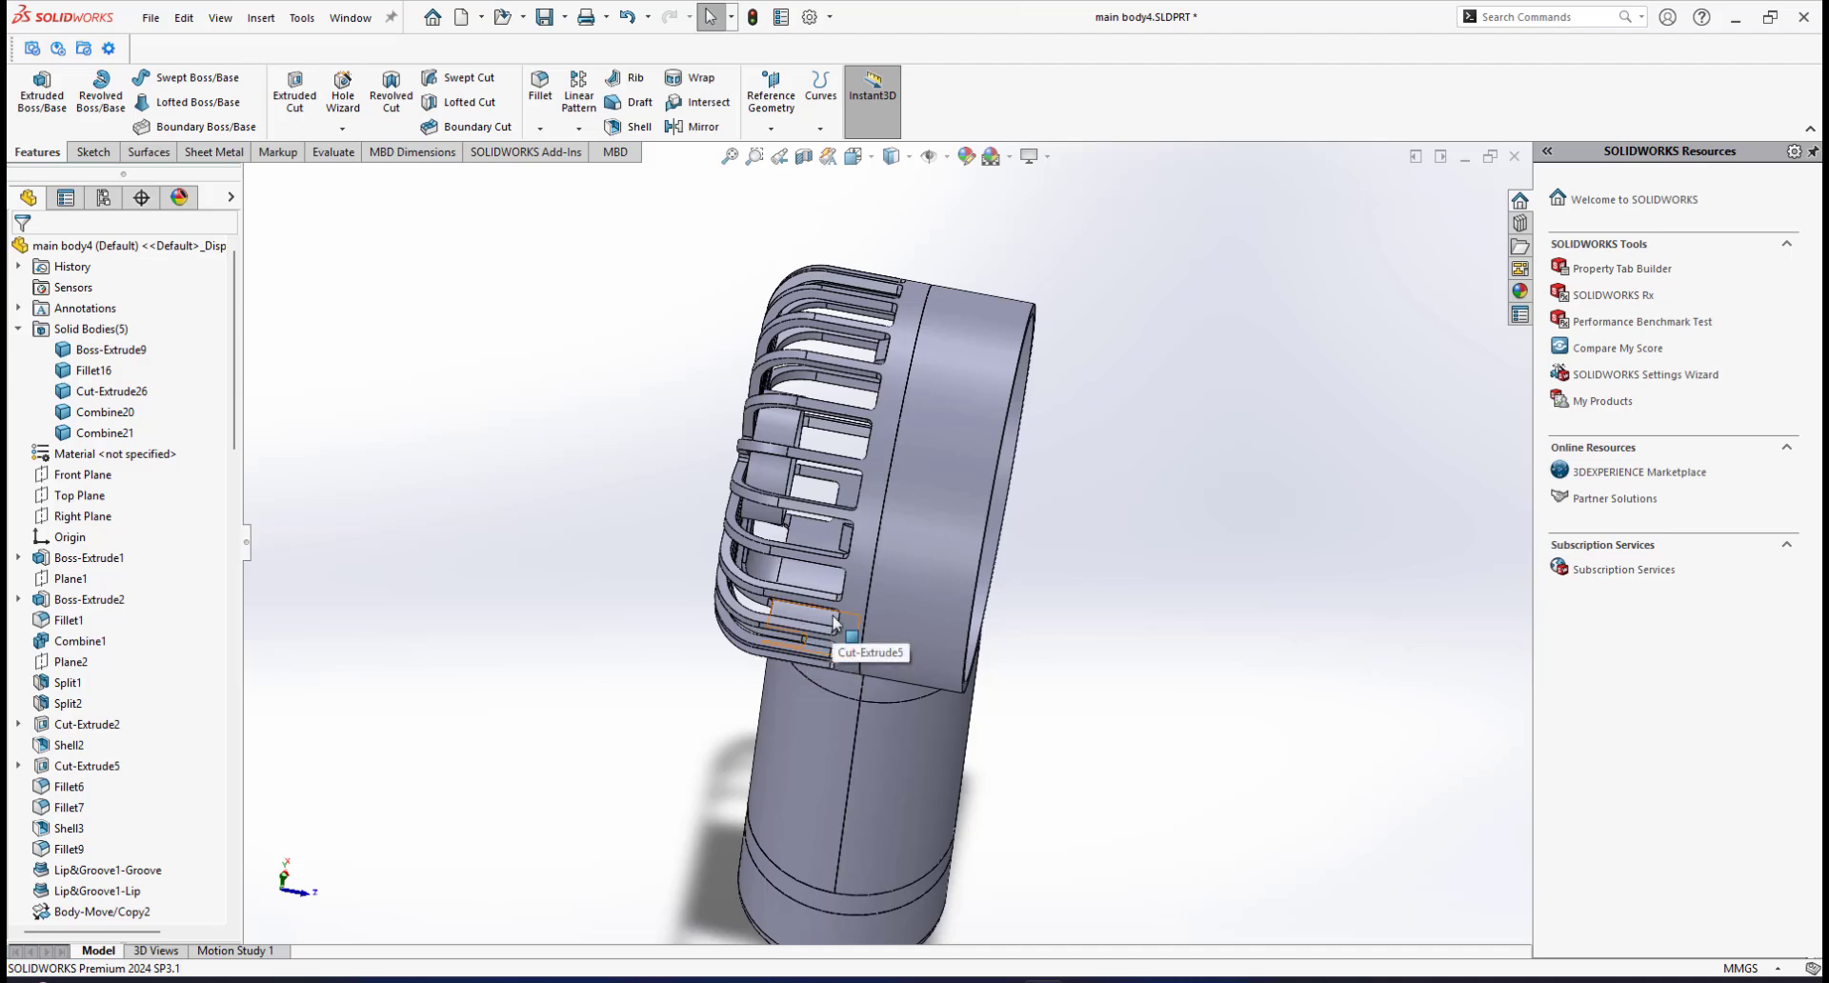
pyautogui.scroll(2, 810, 656)
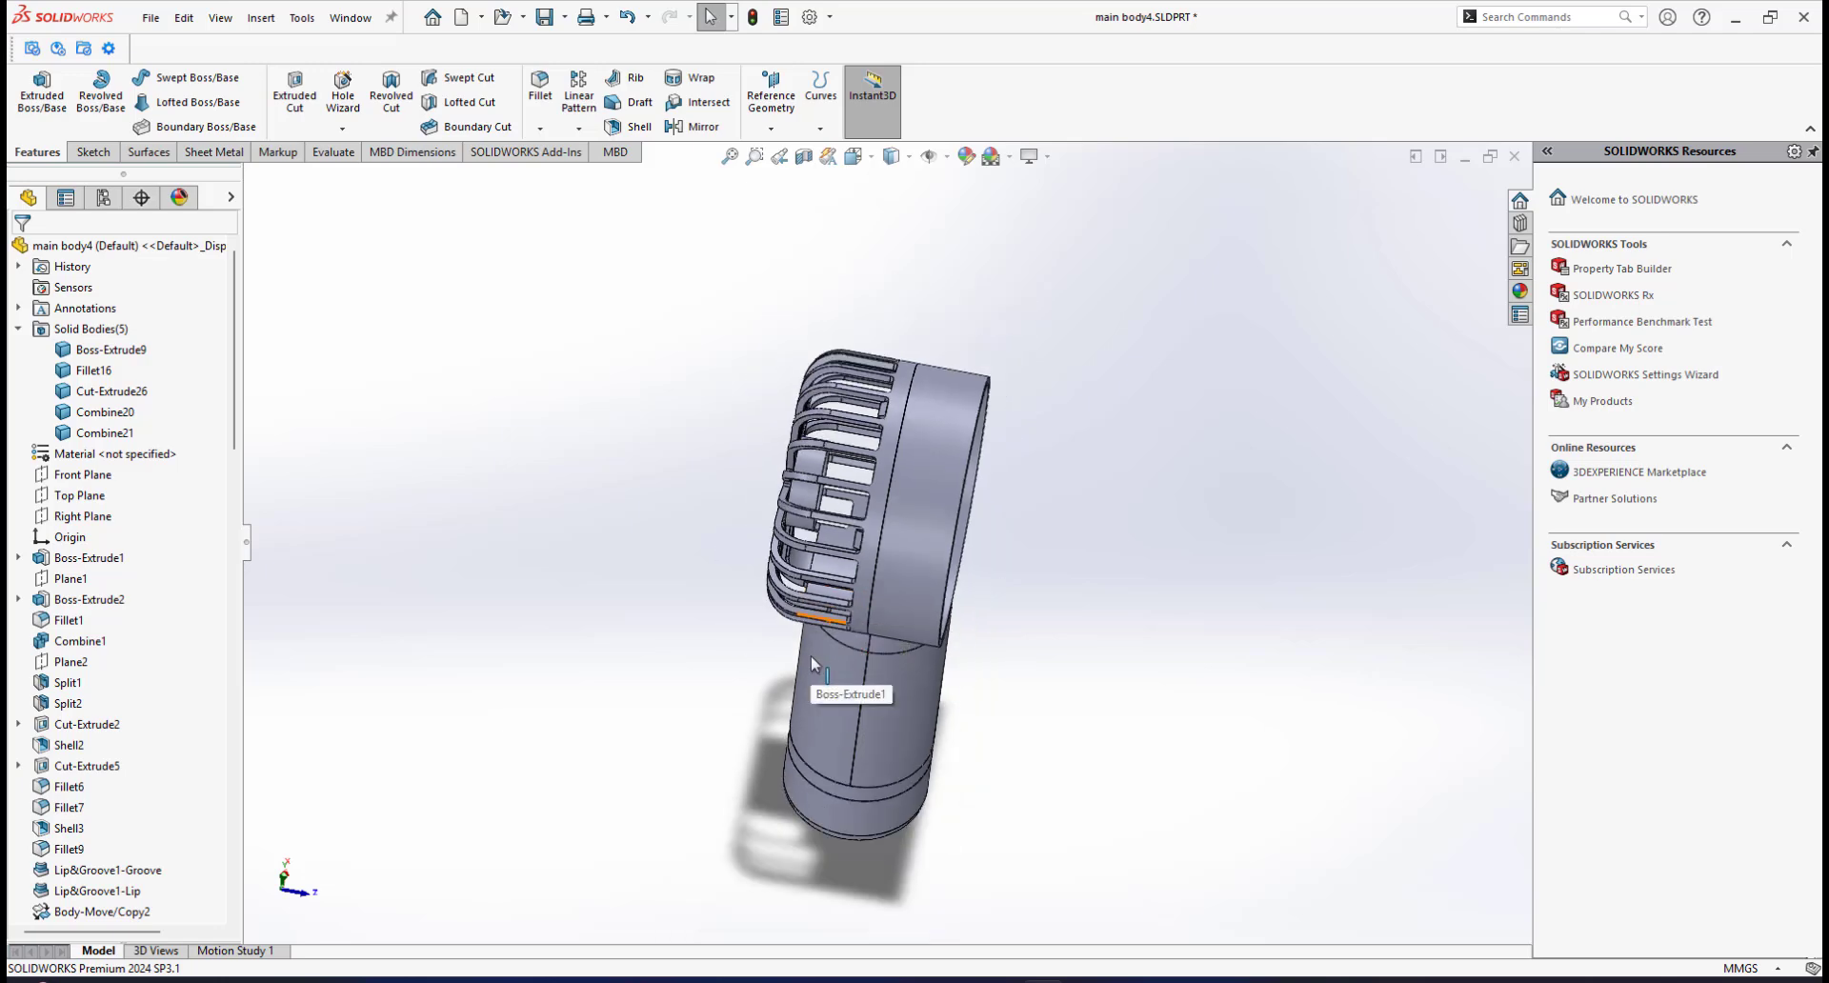
# Step: Orient the fan to the isometric view and save the part
pyautogui.press('space')
pyautogui.click(1353, 471)
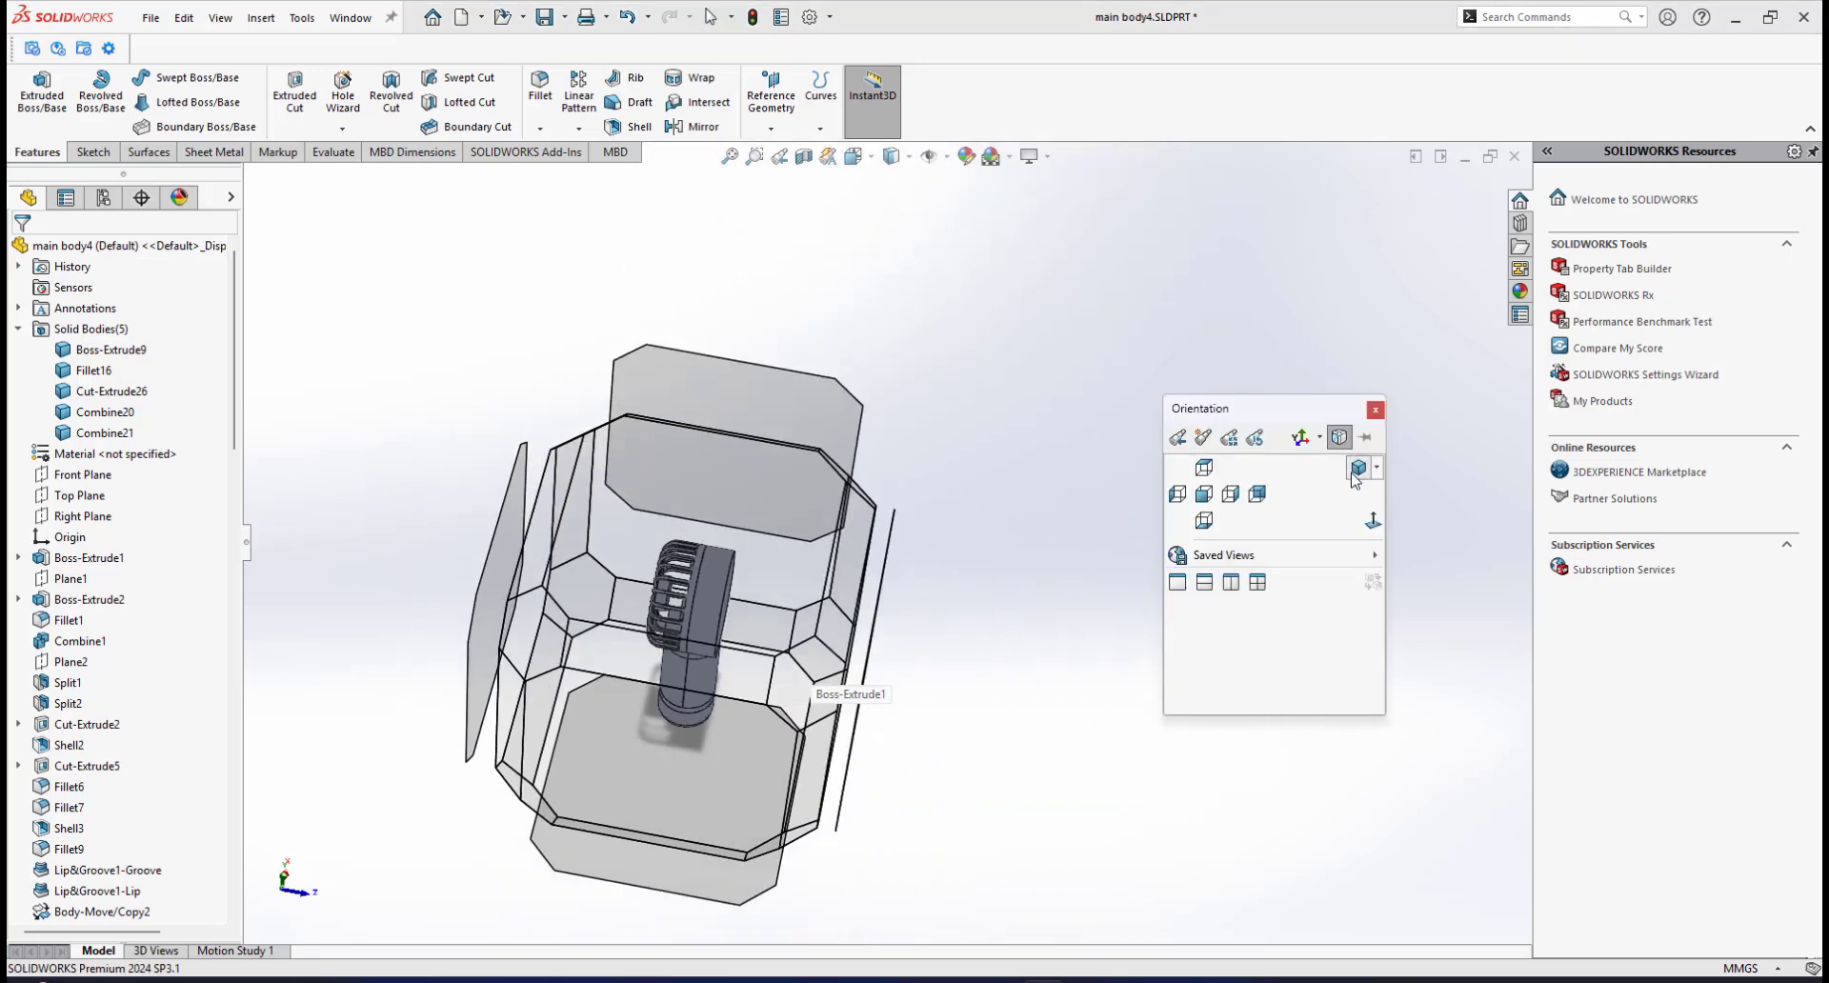
pyautogui.scroll(-1, 911, 457)
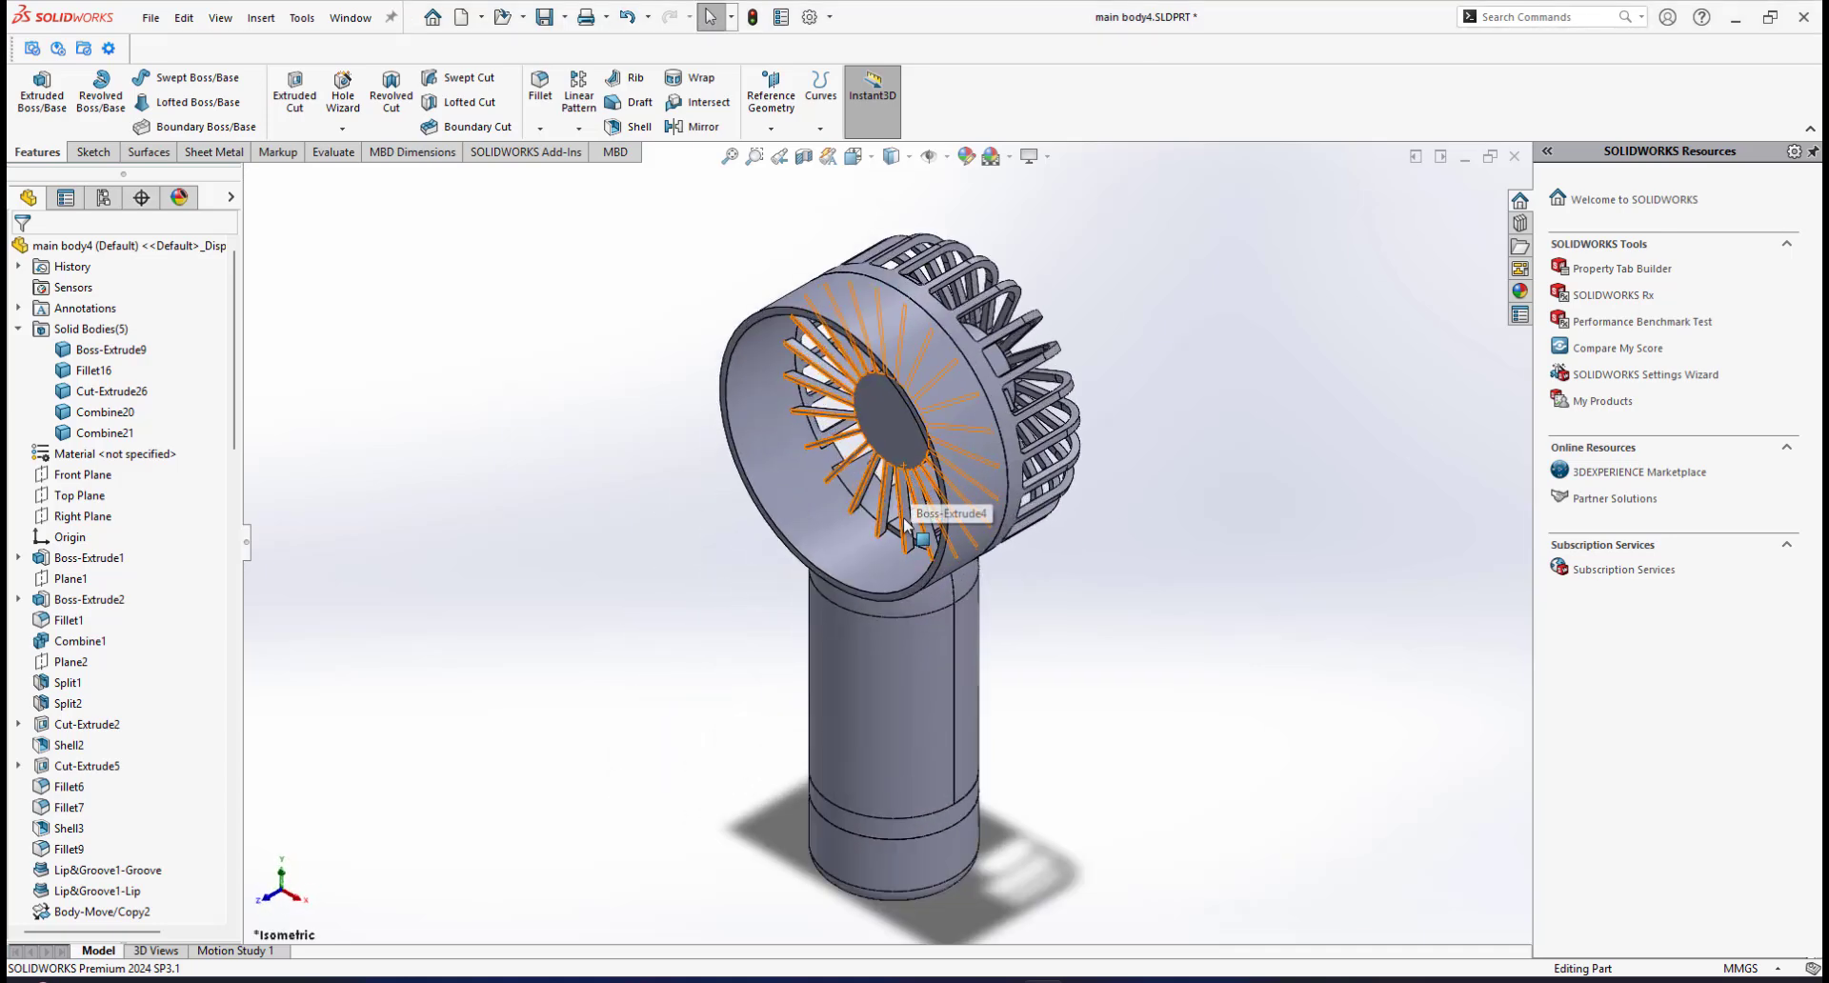
pyautogui.hotkey('ctrl', 's')
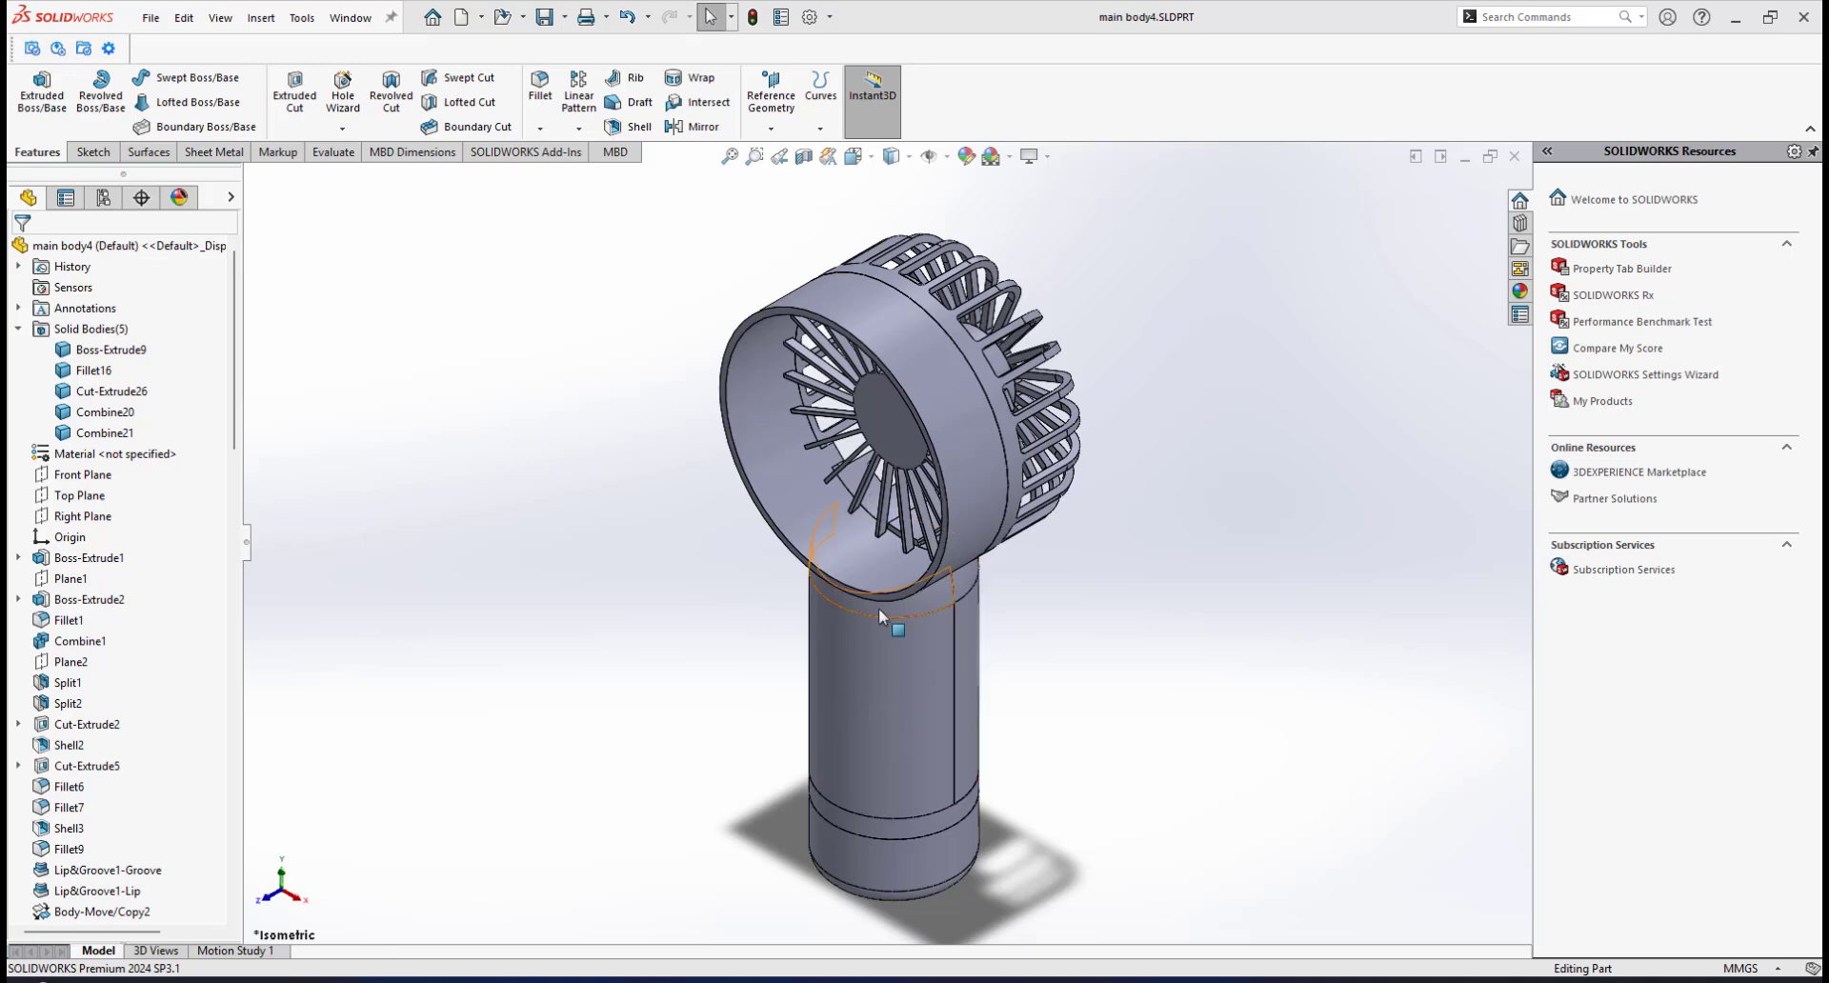
pyautogui.scroll(-1, 873, 608)
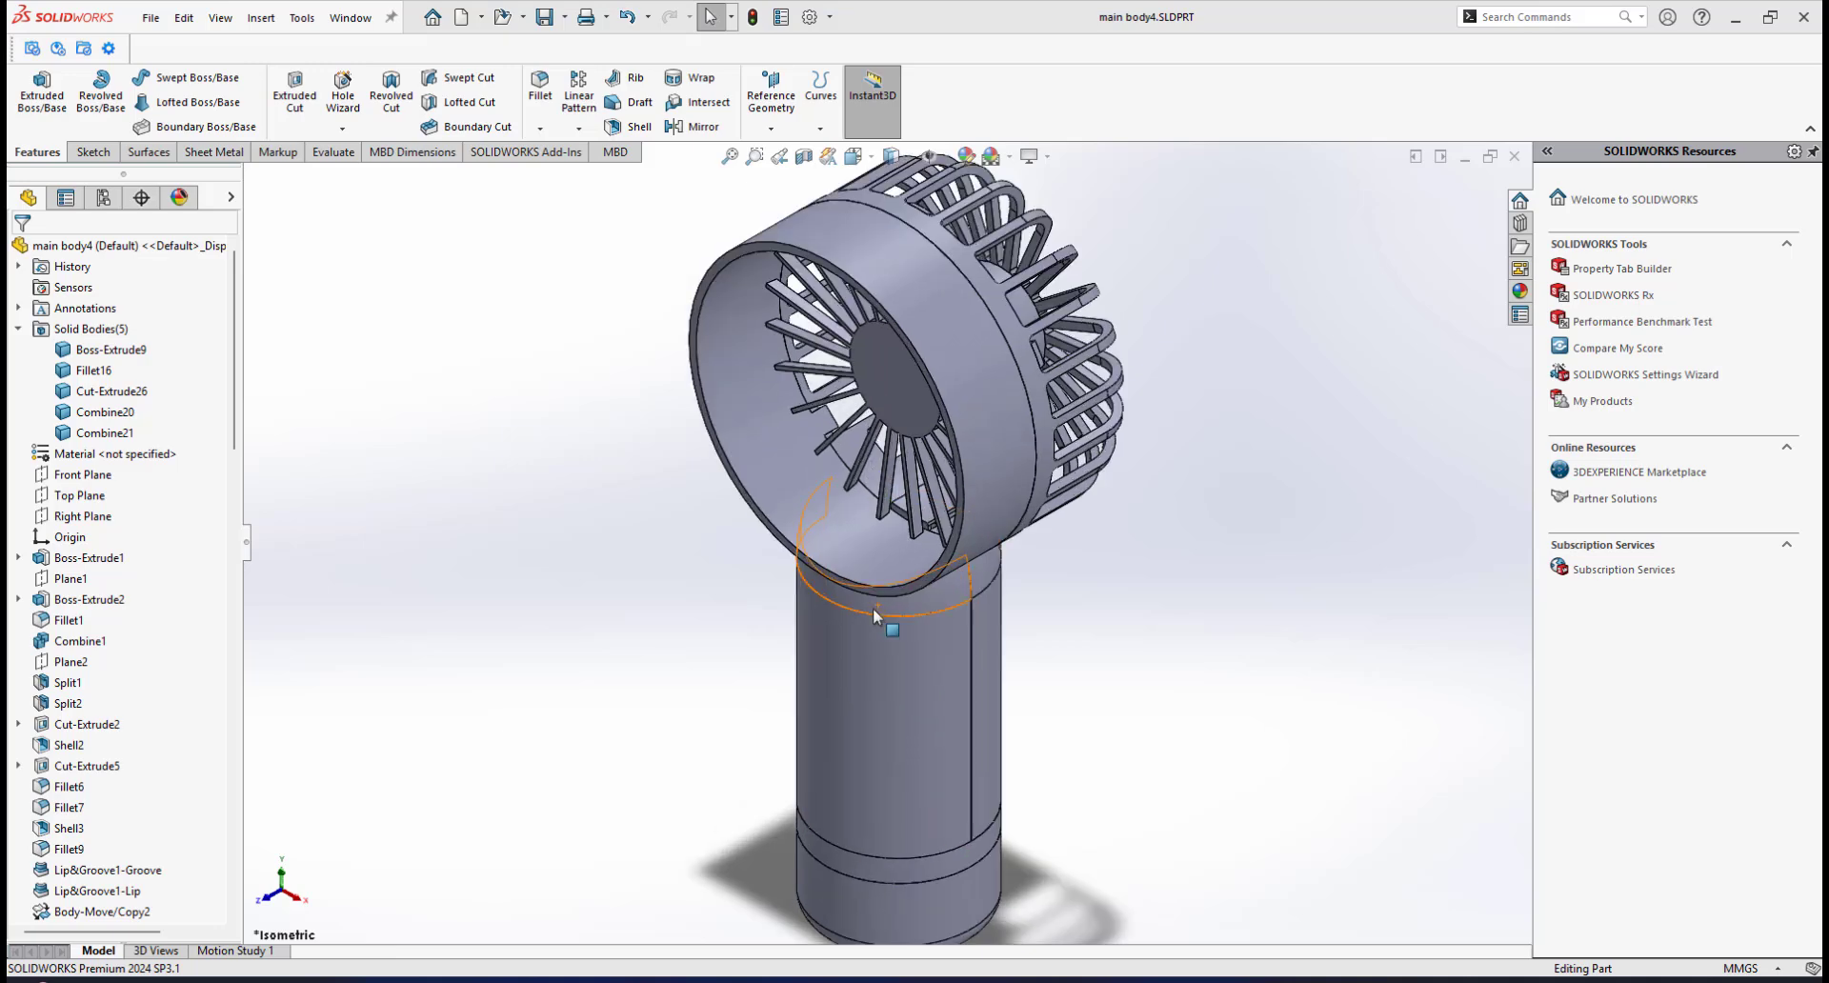
pyautogui.scroll(1, 871, 613)
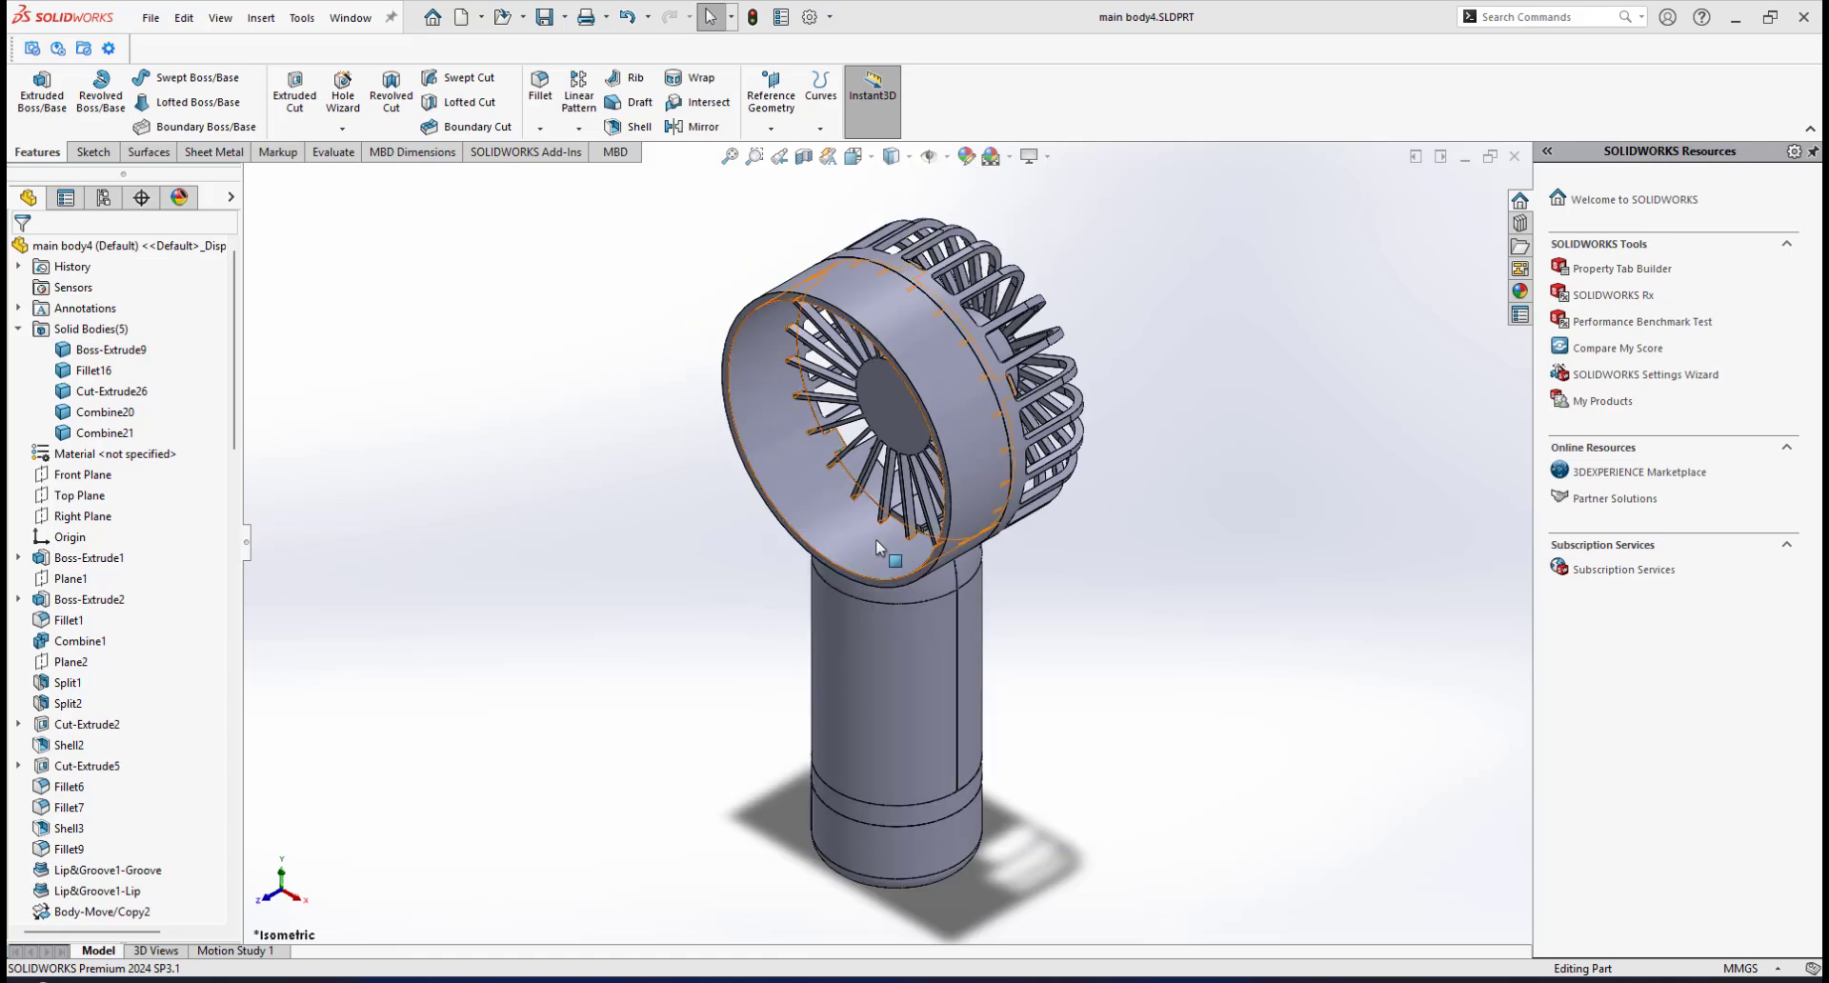
# Step: Switch to the reference photos in IrfanView and circle in red the small slot inside the fan ring's lower edge
pyautogui.click(1169, 980)
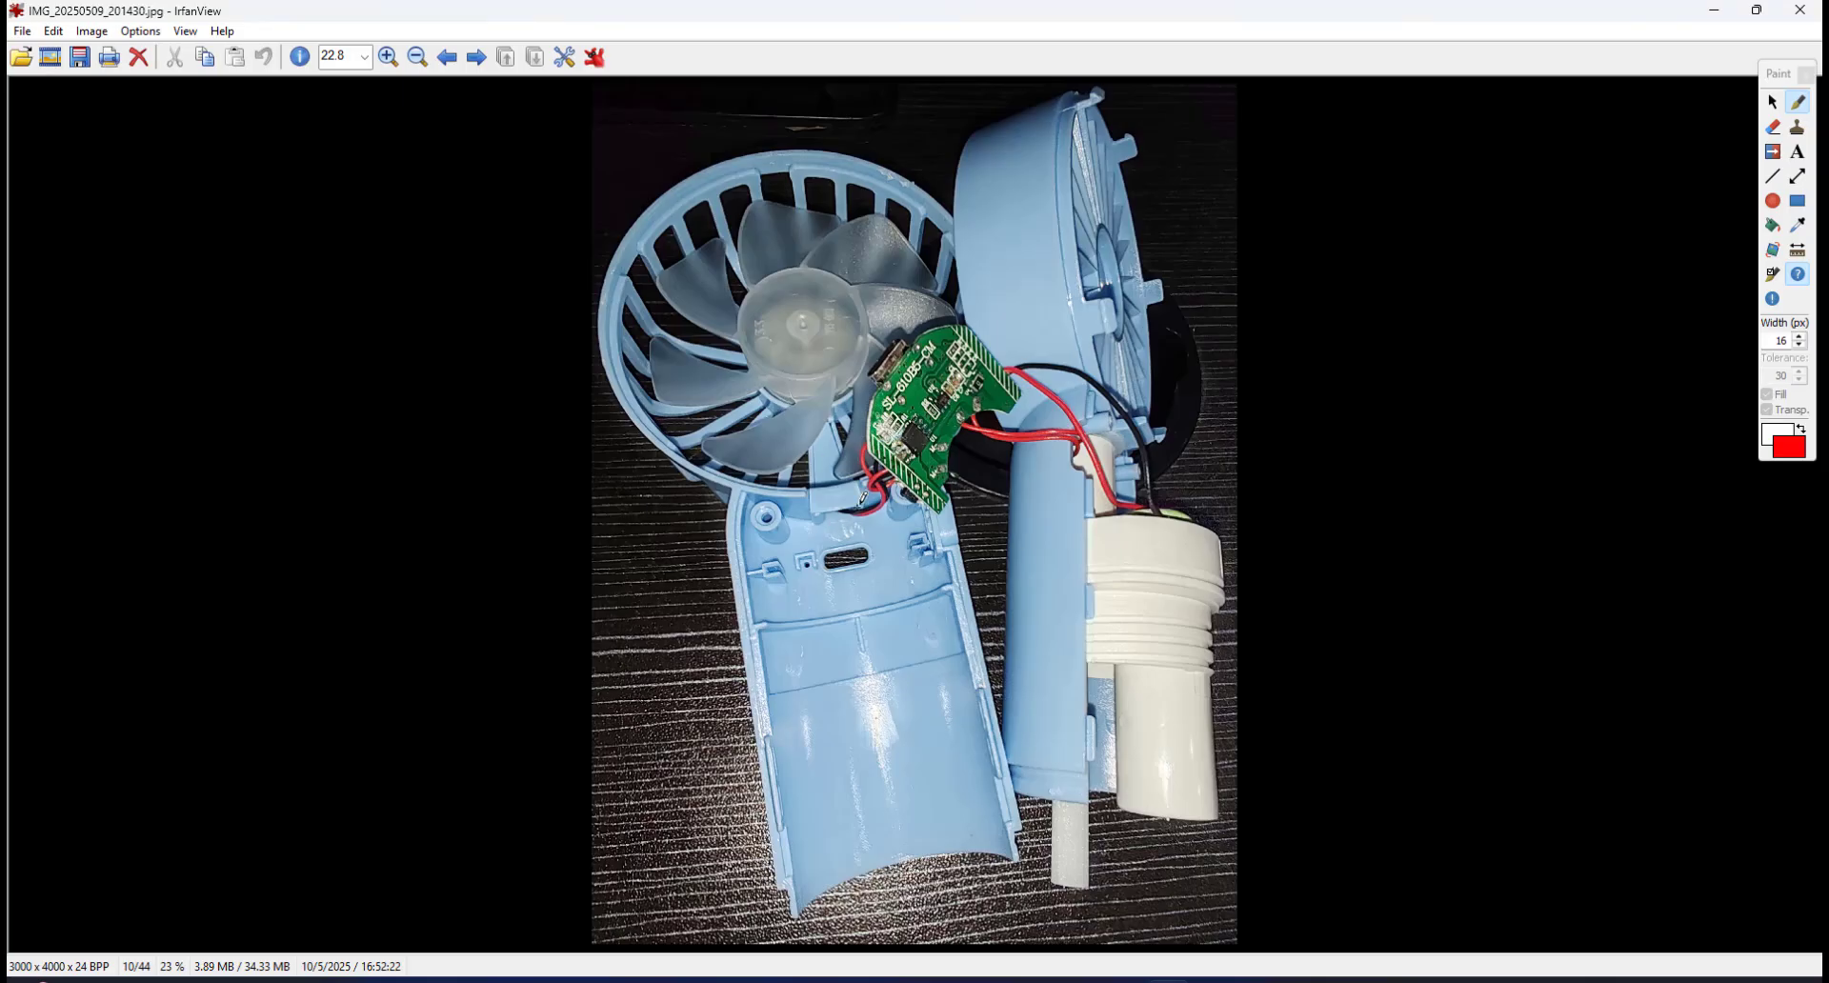
pyautogui.scroll(2, 858, 506)
pyautogui.scroll(-3, 862, 512)
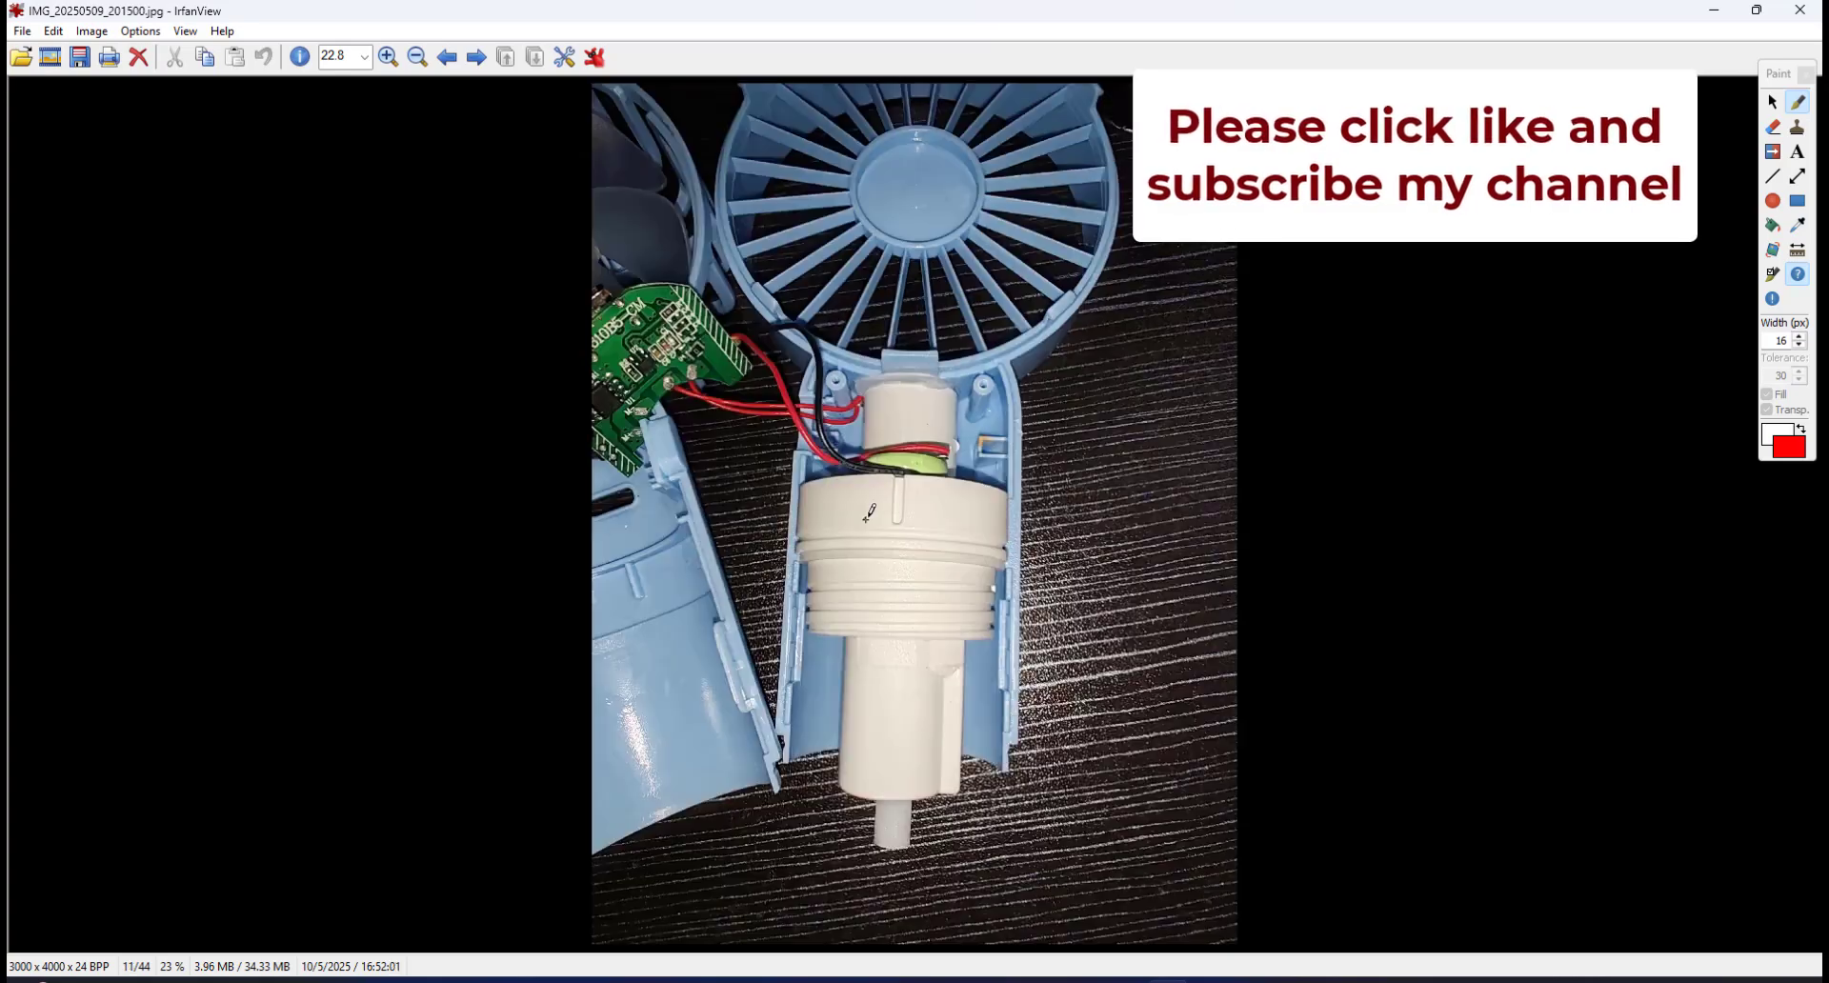
pyautogui.scroll(6, 886, 512)
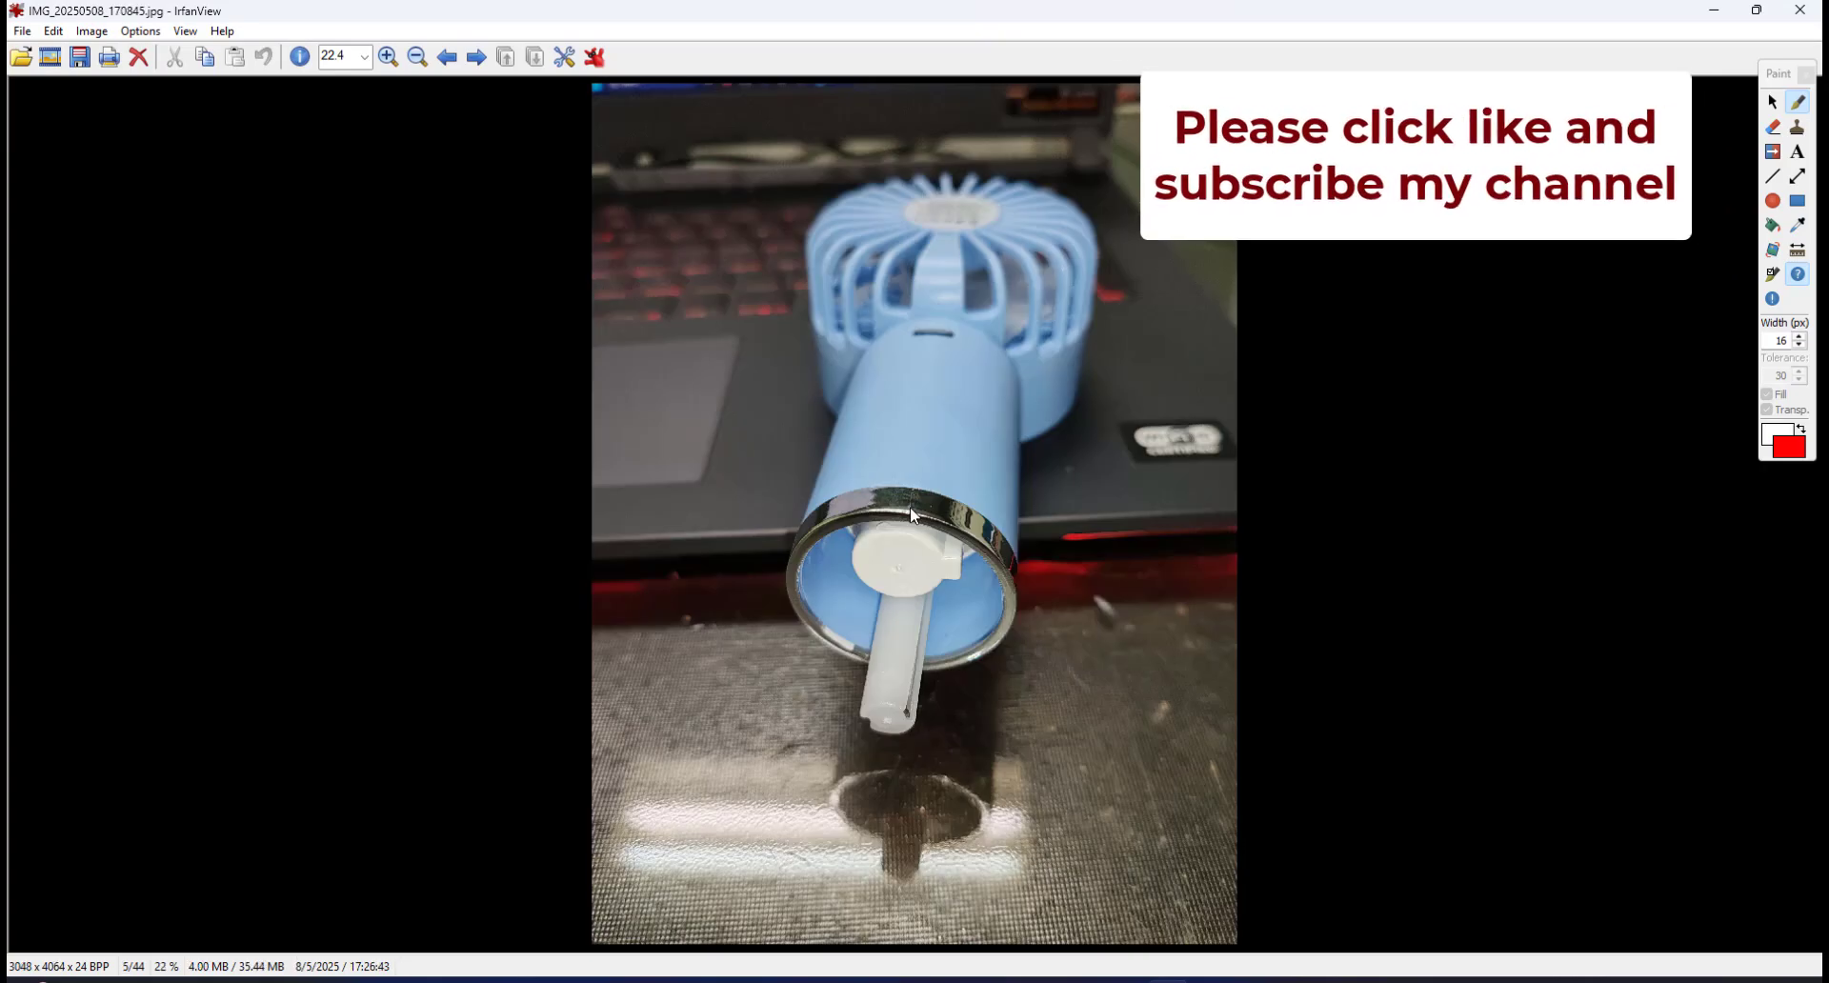
pyautogui.scroll(1, 912, 505)
pyautogui.moveTo(962, 502)
pyautogui.mouseDown()
pyautogui.moveTo(932, 520)
pyautogui.moveTo(965, 558)
pyautogui.moveTo(962, 516)
pyautogui.mouseUp()
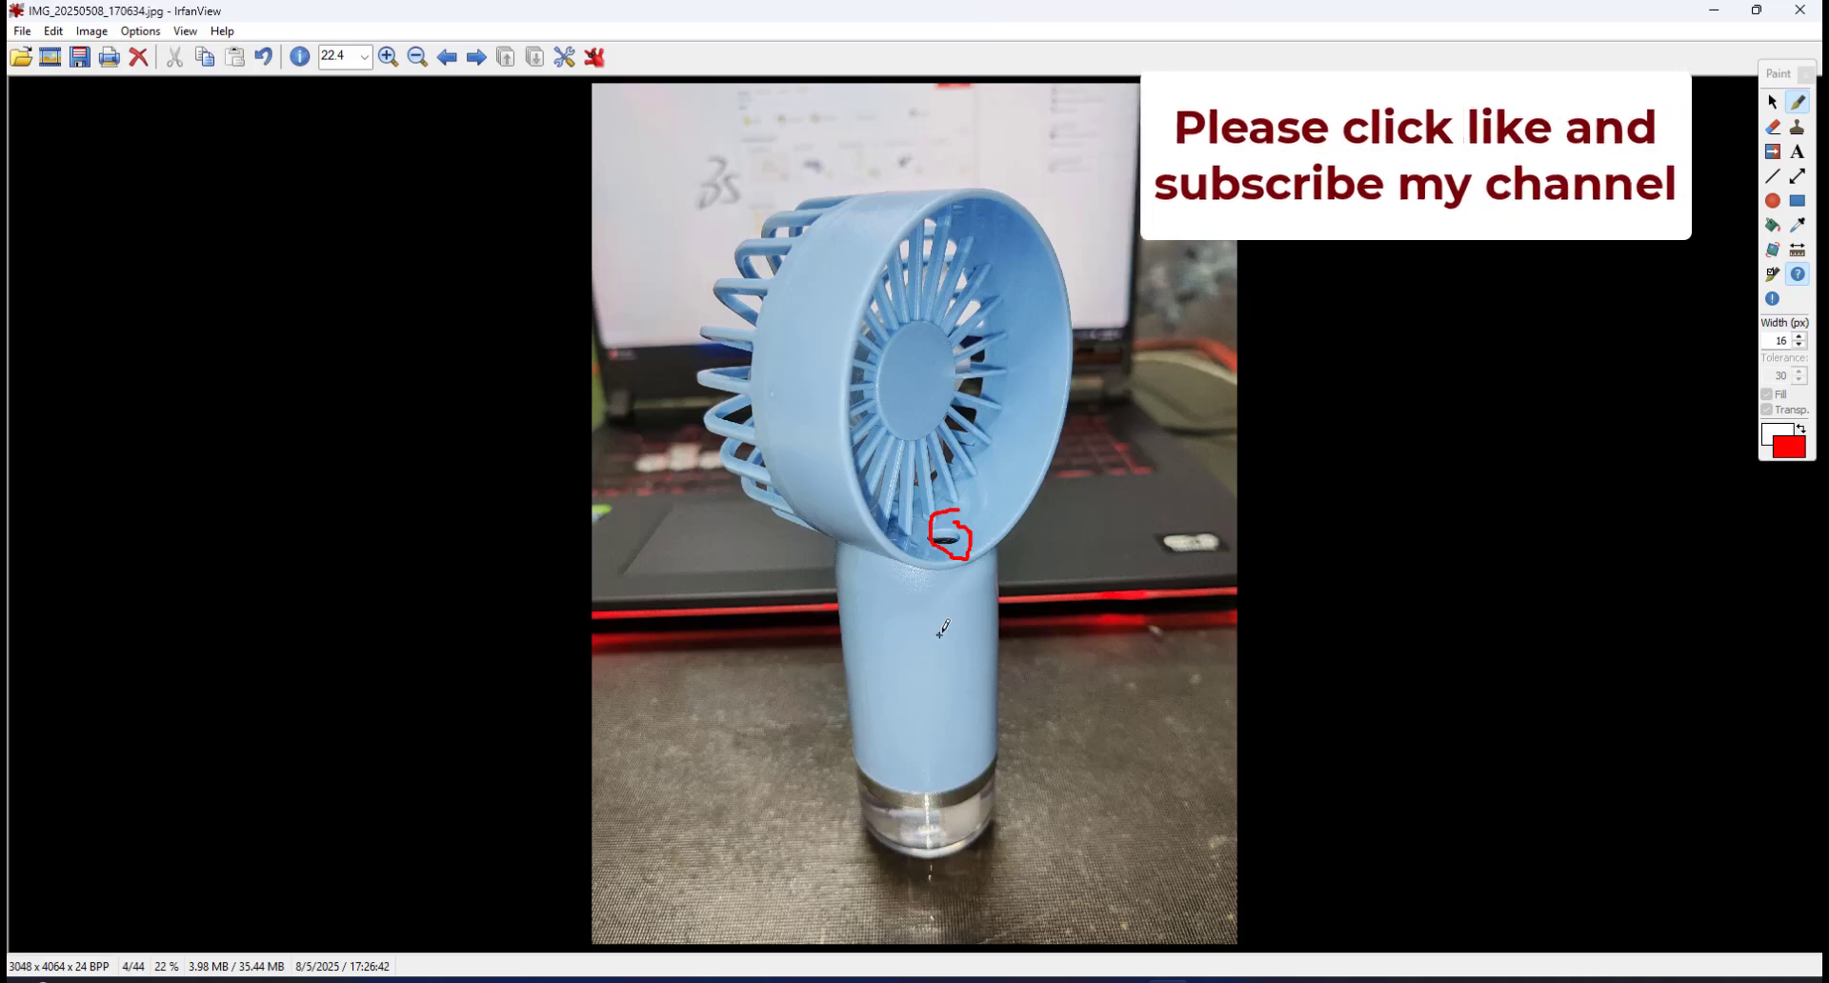
# Step: Go to the photo of the disassembled fan and outline in red the white internal assembly in the handle
pyautogui.scroll(-4, 942, 646)
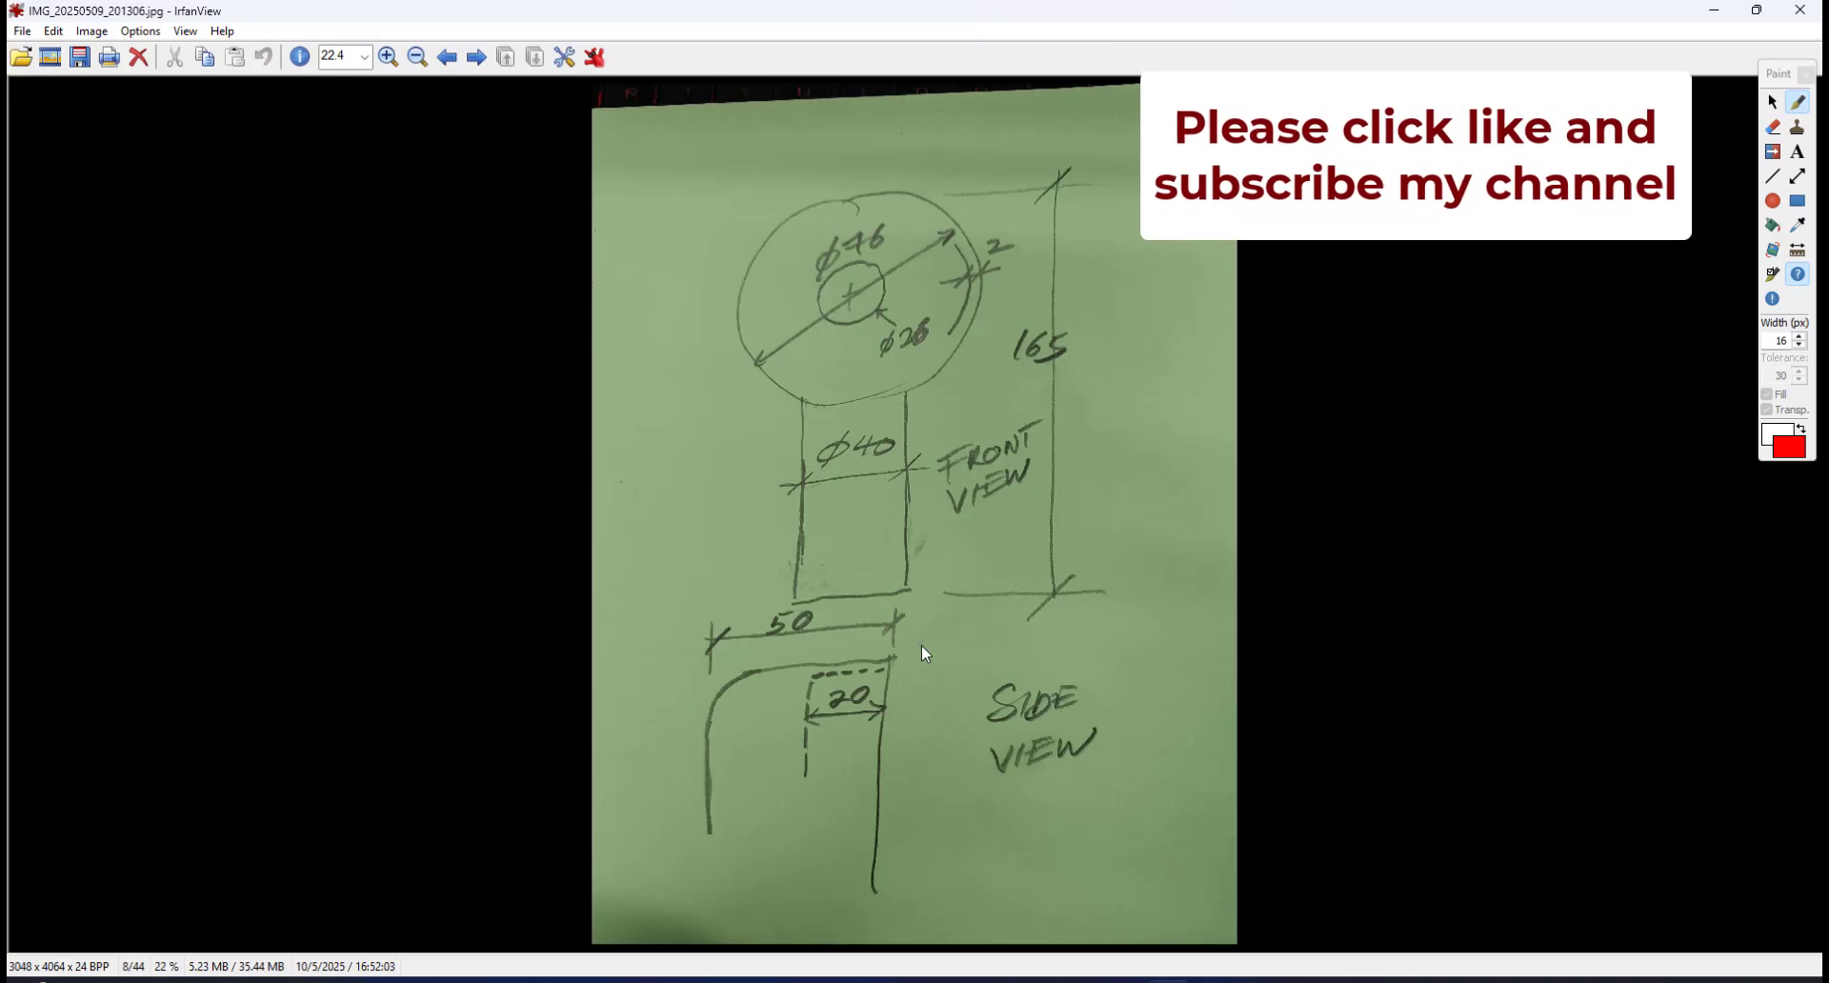
pyautogui.moveTo(1039, 540)
pyautogui.mouseDown()
pyautogui.moveTo(901, 710)
pyautogui.moveTo(1016, 783)
pyautogui.mouseUp()
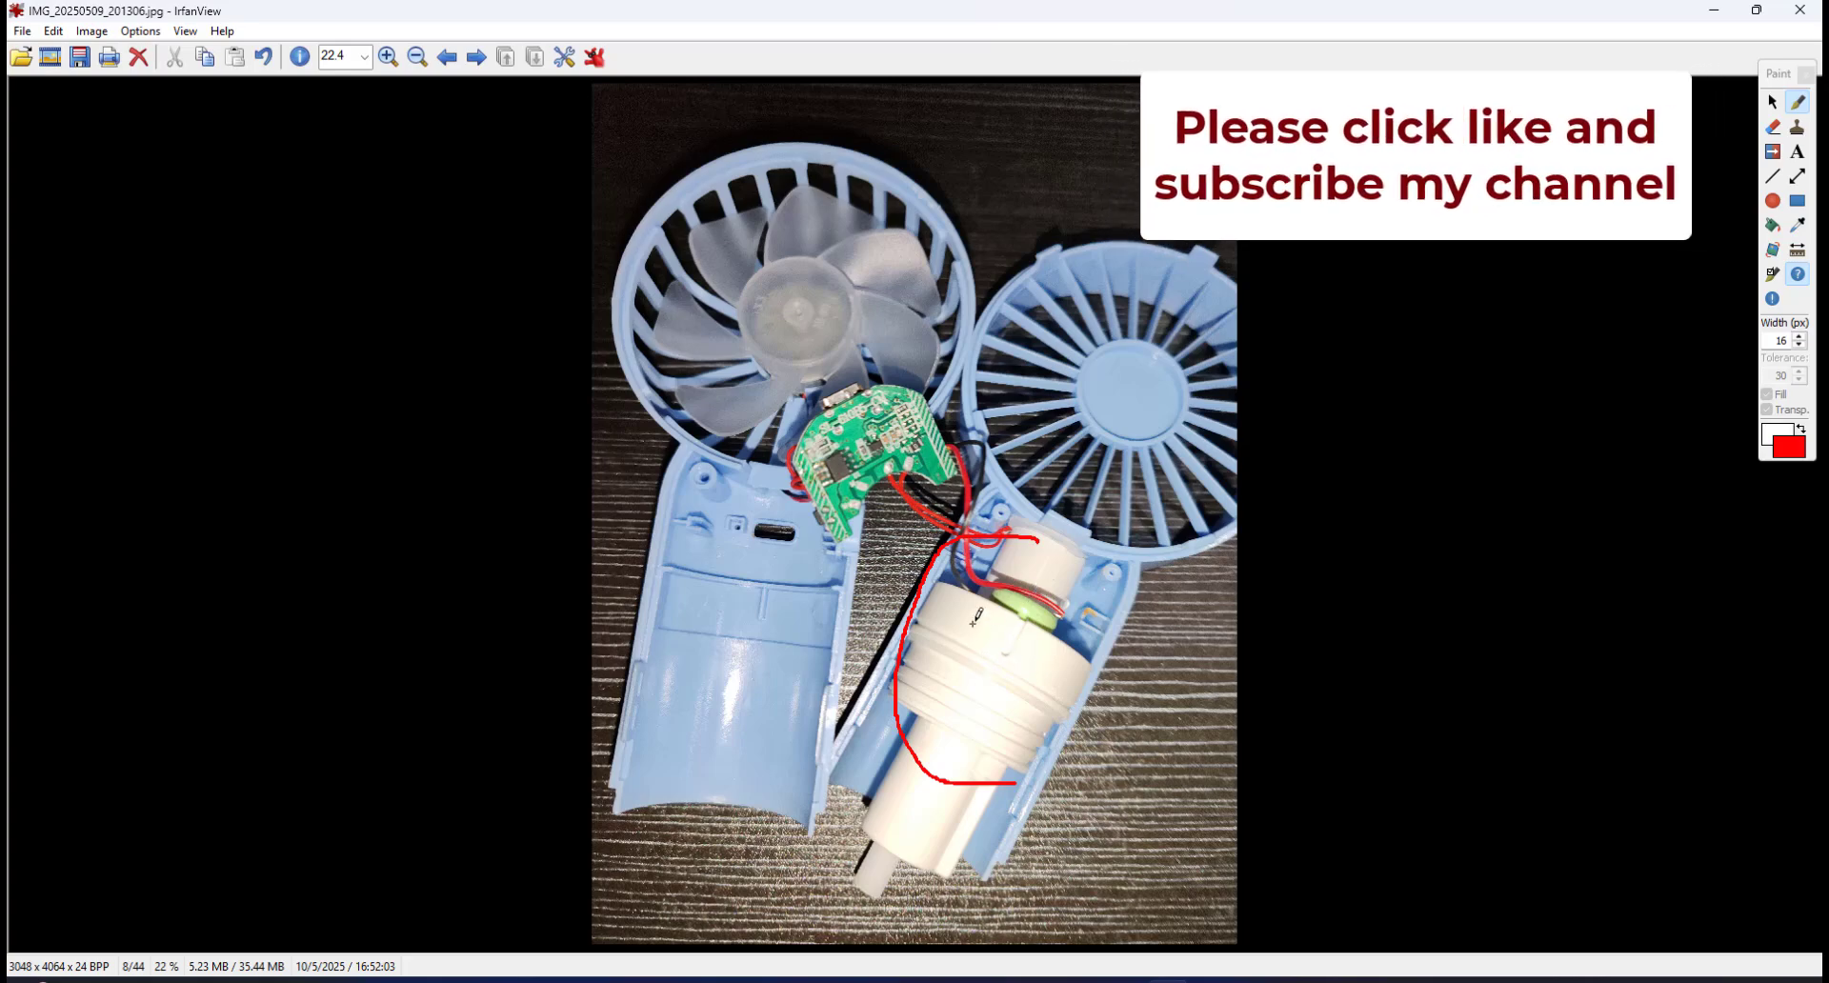